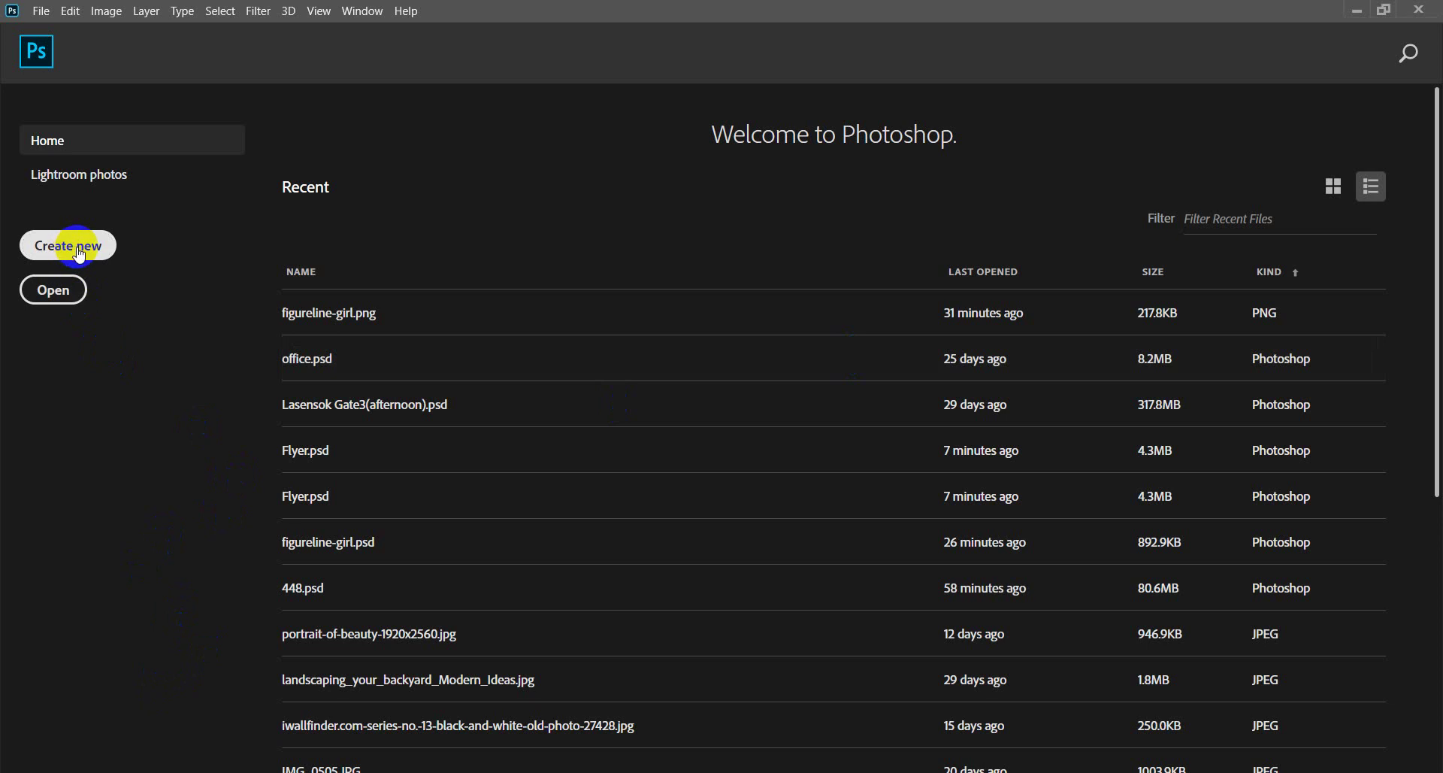
Start a new document measured in centimetres, 9 cm wide by 5.5 cm high.
{"action": "left_click", "coordinate": [73, 249]}
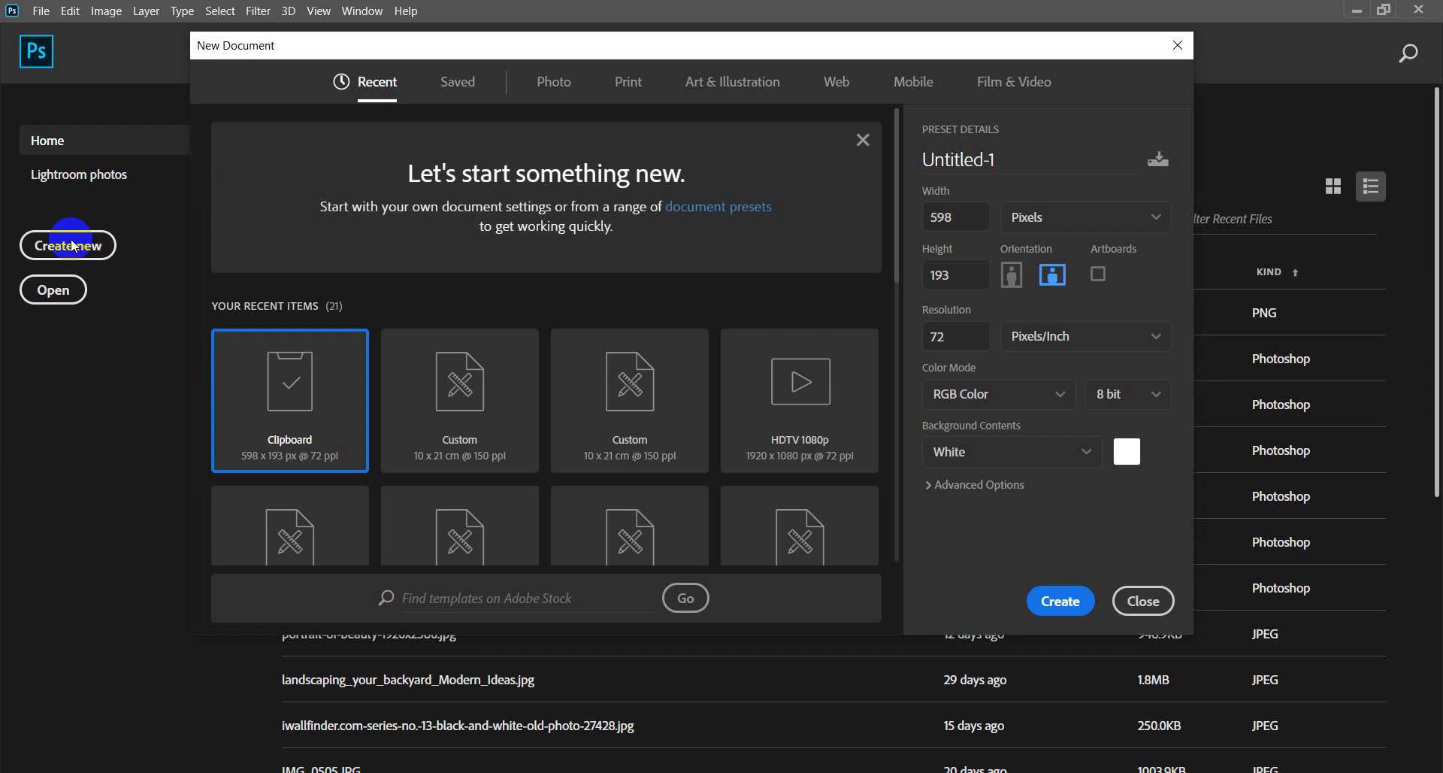
{"action": "left_click", "coordinate": [1125, 225]}
{"action": "left_click", "coordinate": [1038, 315]}
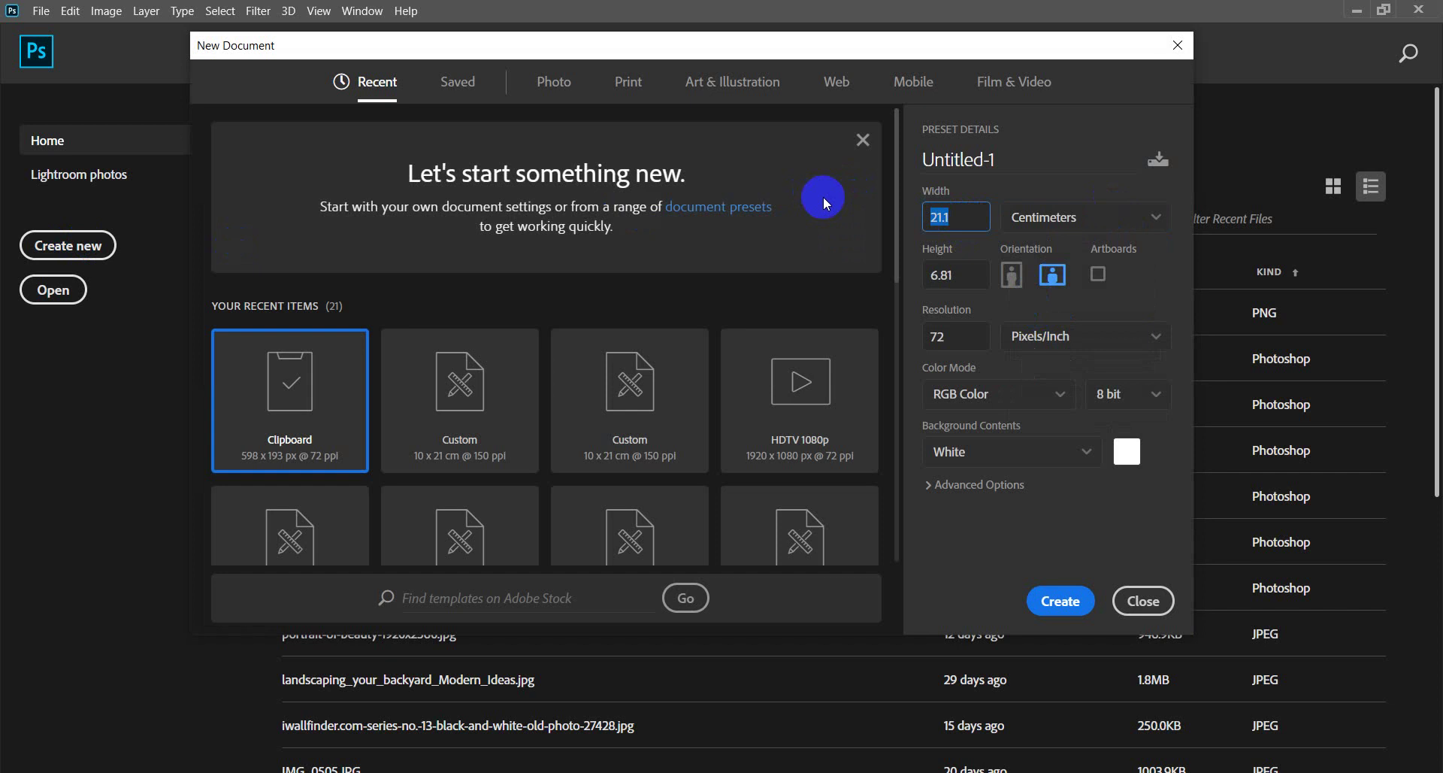
{"action": "type", "text": "9"}
{"action": "left_click", "coordinate": [974, 275]}
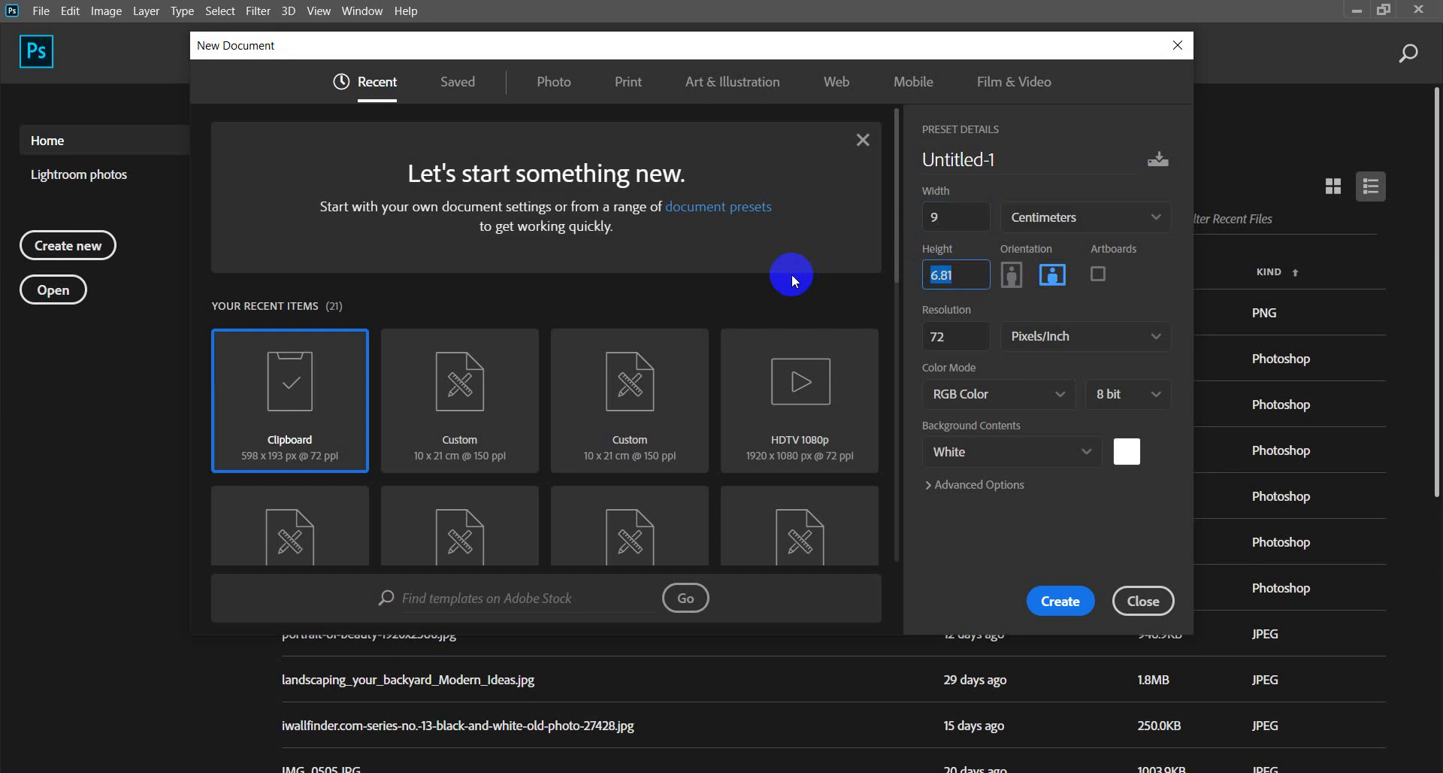
{"action": "type", "text": "5.5"}
{"action": "left_click", "coordinate": [943, 339]}
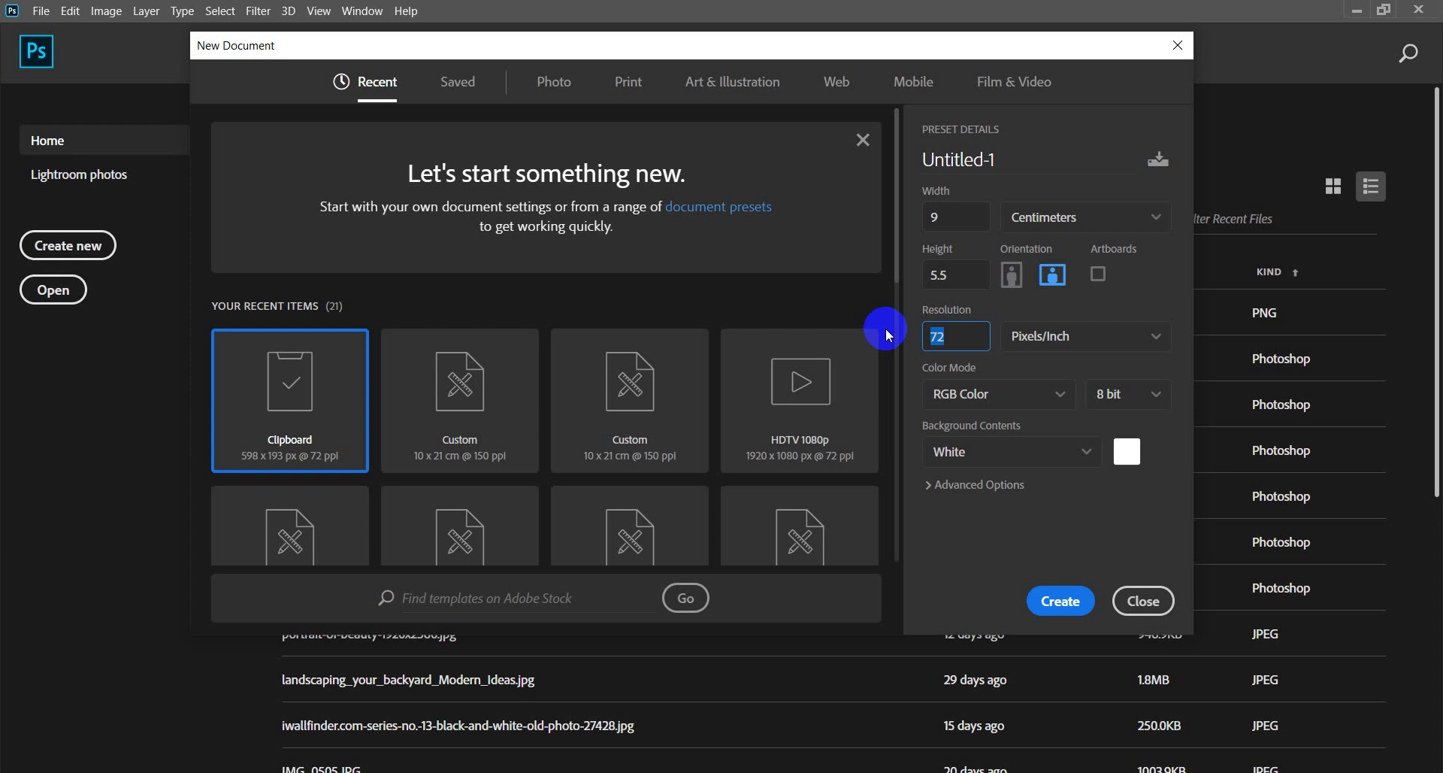
Set the resolution to 300 and keep RGB Color as the colour mode.
{"action": "type", "text": "300"}
{"action": "left_click", "coordinate": [1051, 397]}
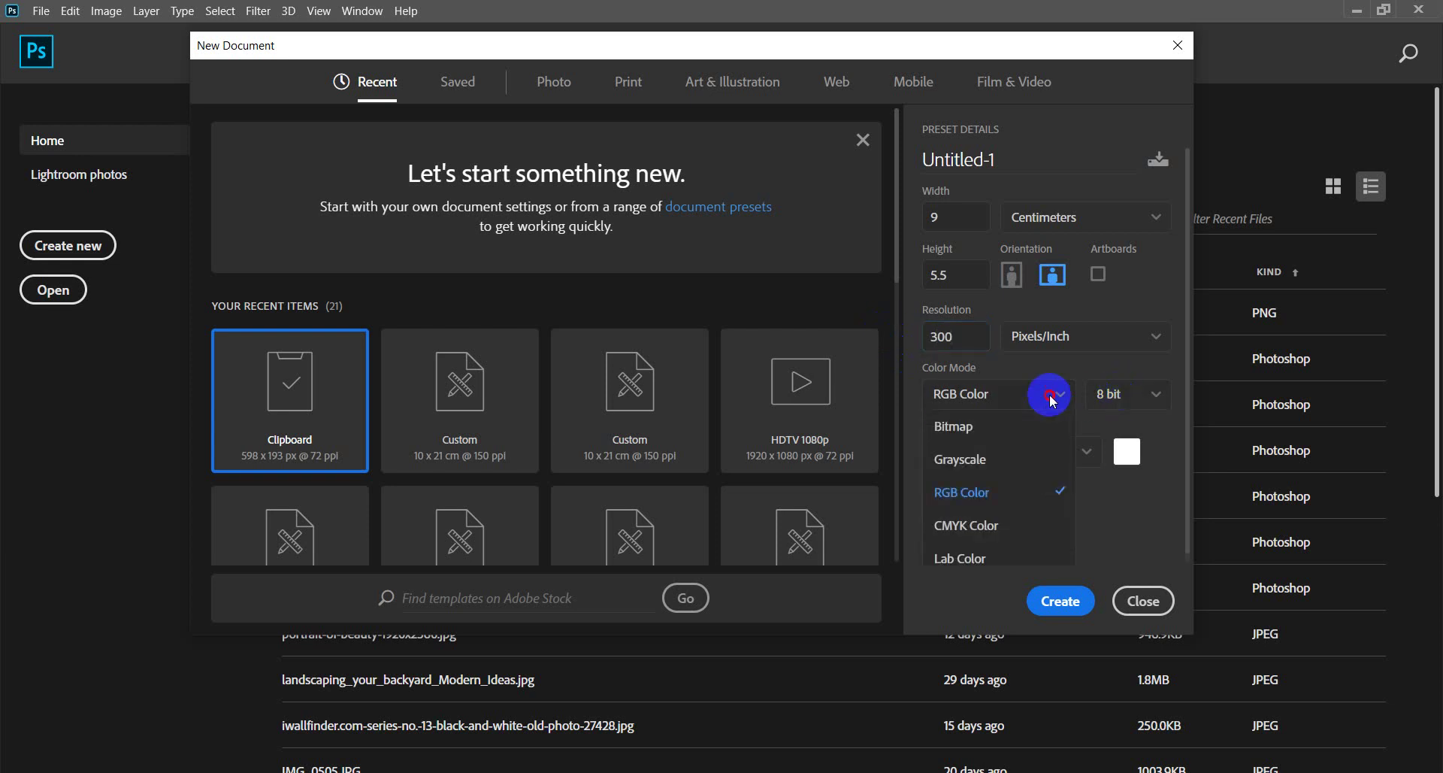
{"action": "left_click", "coordinate": [1052, 402]}
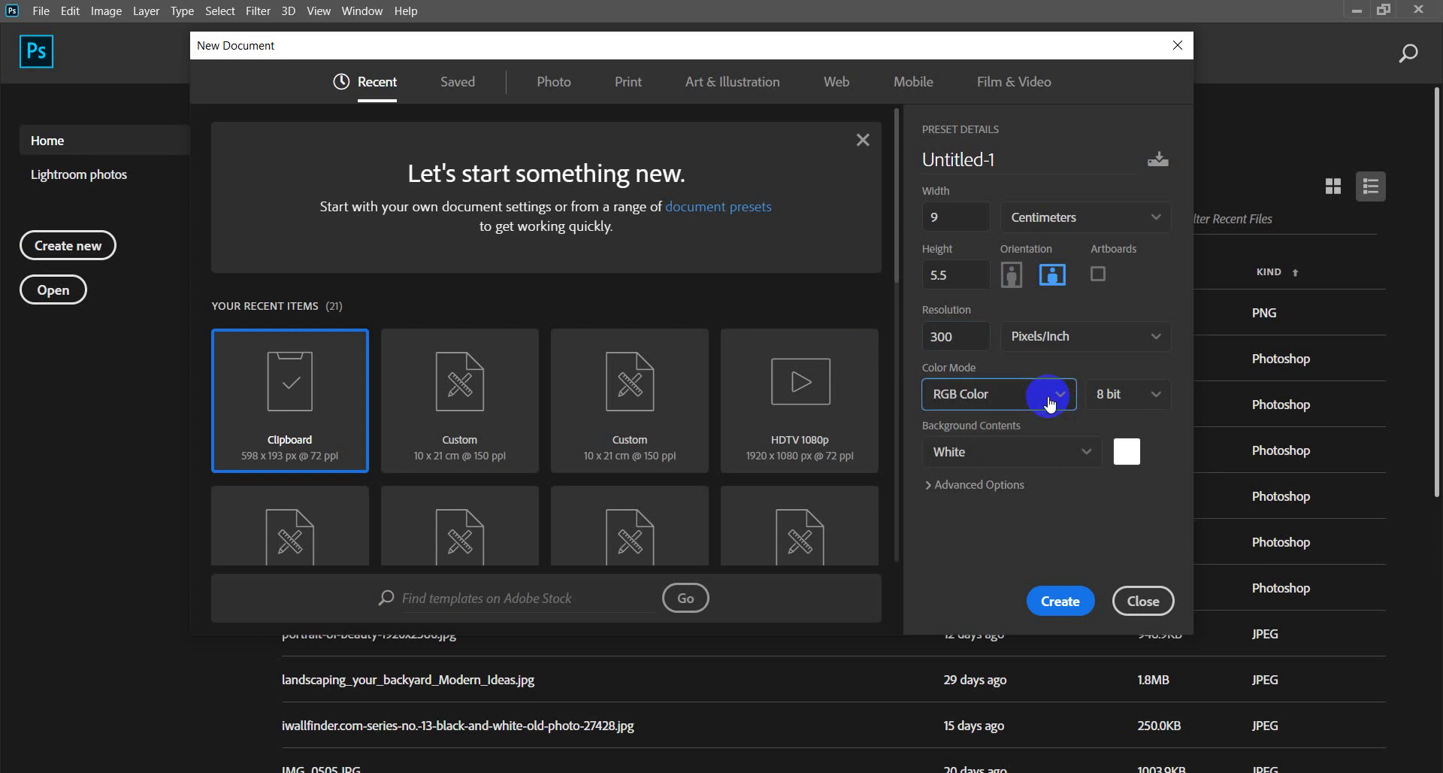
Name the document 'Salon_Name Card' and create it.
{"action": "left_click_drag", "start_coordinate": [1011, 162], "coordinate": [796, 143]}
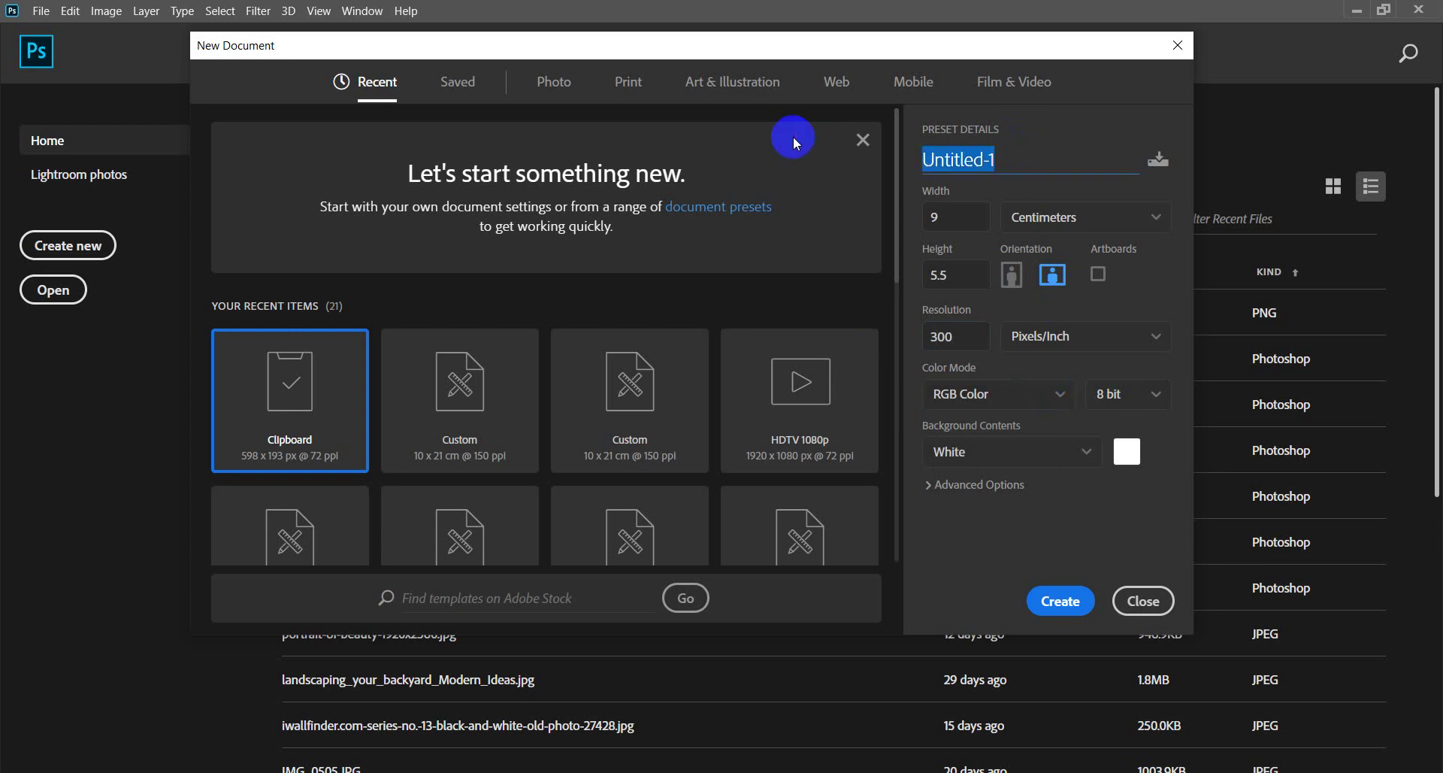
{"action": "type", "text": "Name Card"}
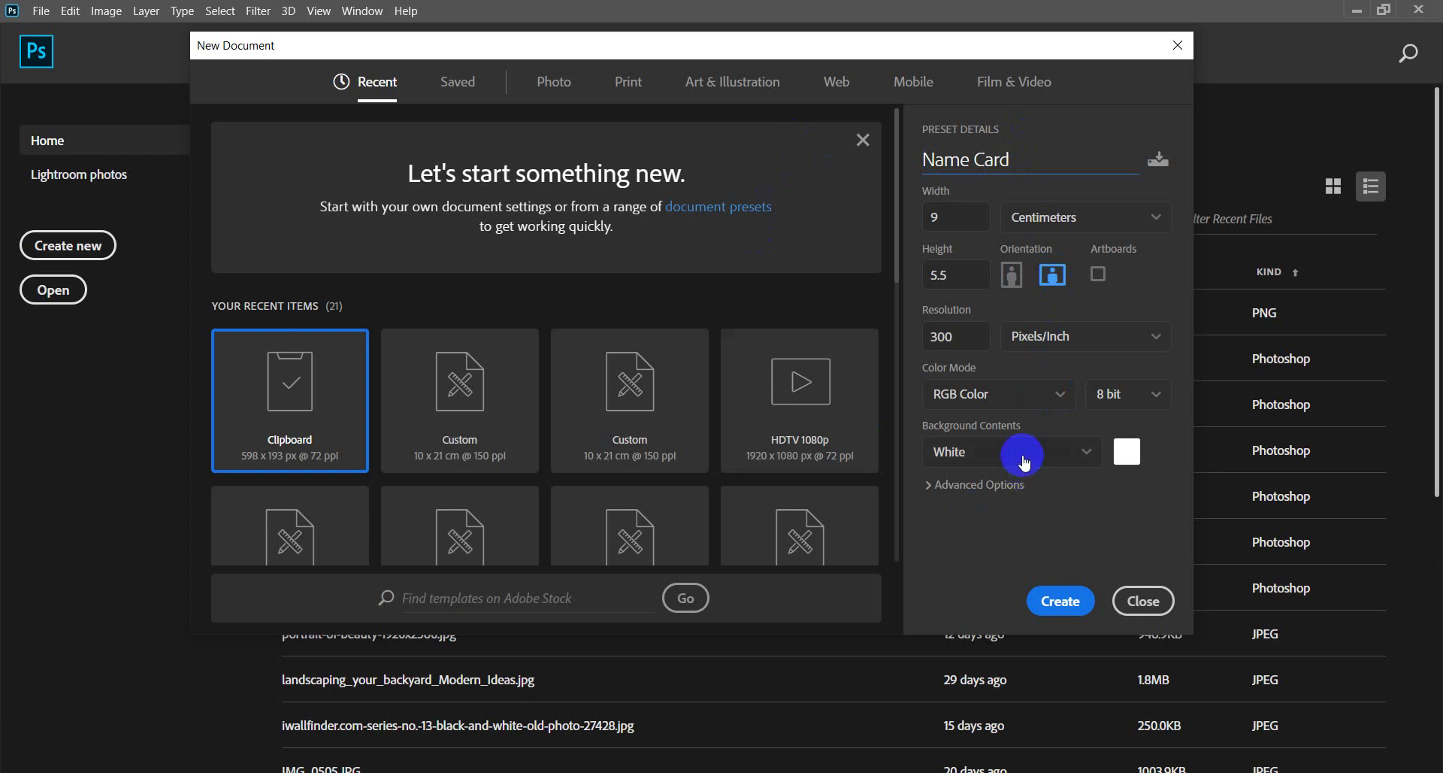
{"action": "triple_click", "coordinate": [929, 162]}
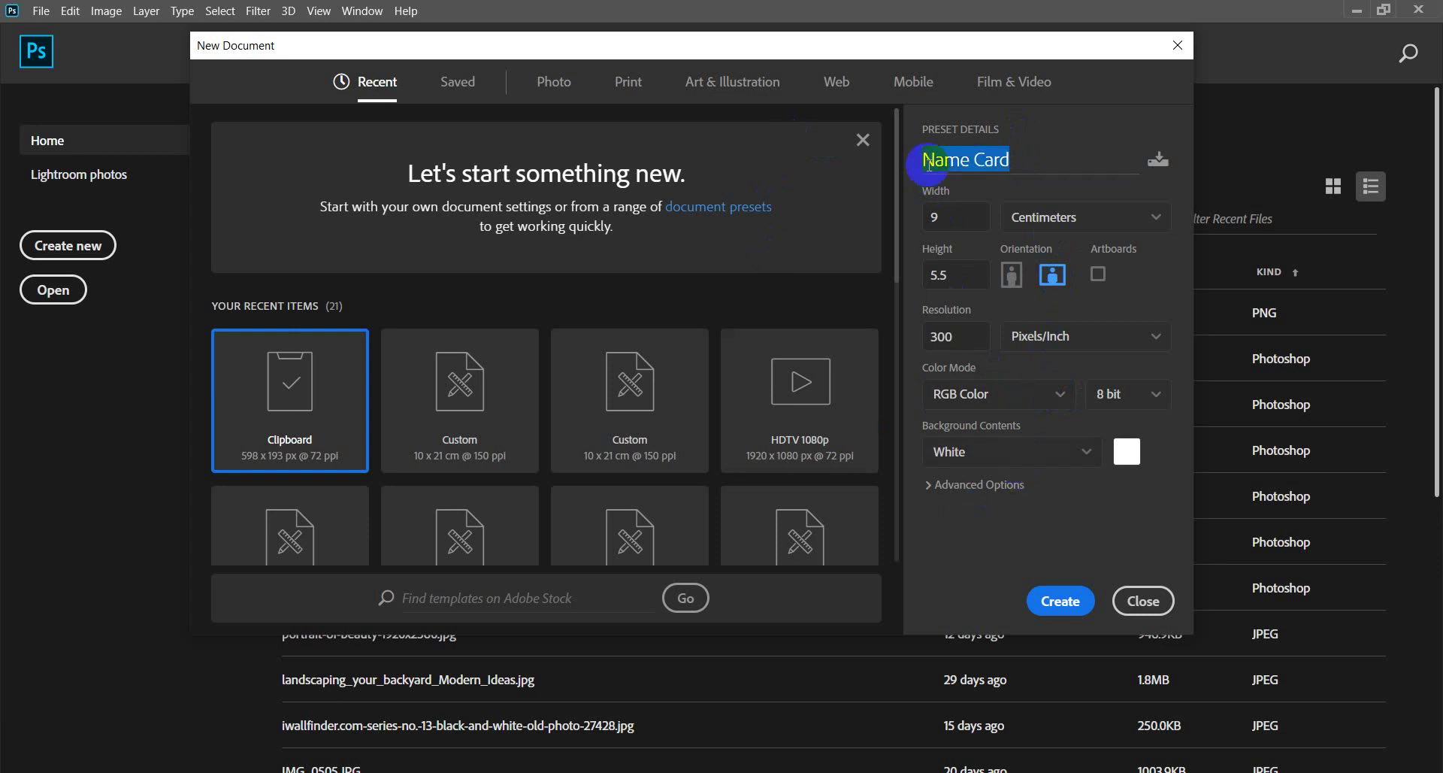
{"action": "left_click", "coordinate": [929, 162]}
{"action": "type", "text": "Sa"}
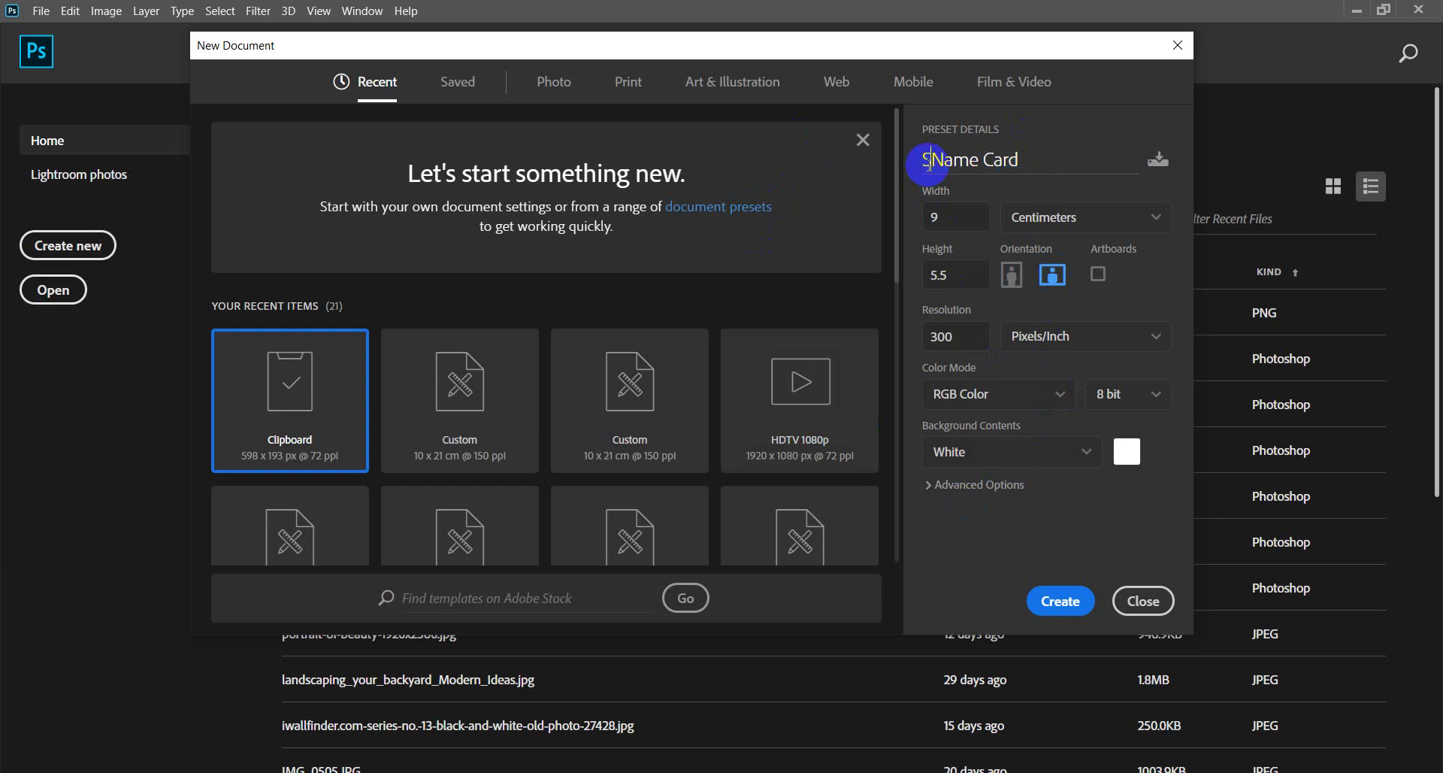
{"action": "type", "text": "lon_"}
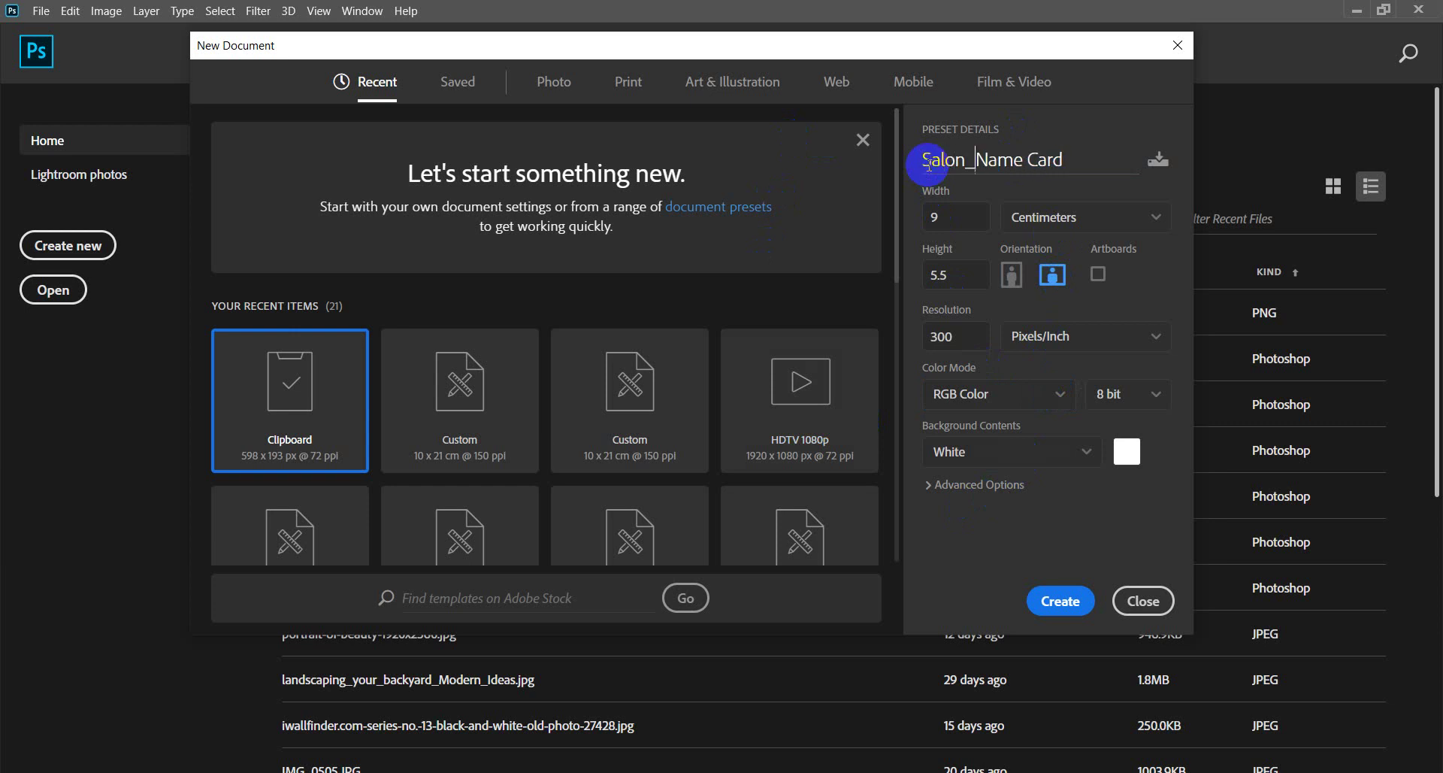
{"action": "triple_click", "coordinate": [1030, 176]}
{"action": "left_click", "coordinate": [1061, 603]}
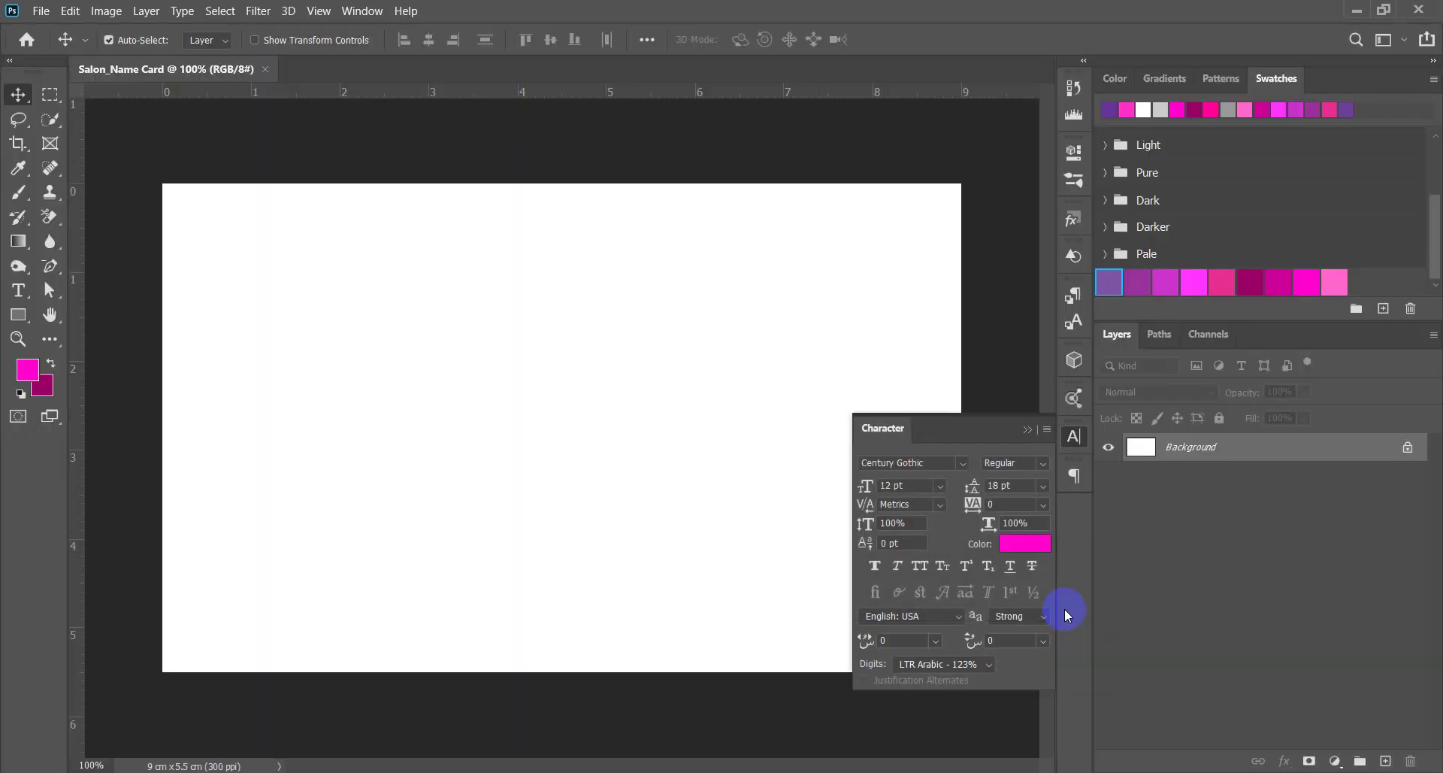
Close the Character panel and start a new guide layout with columns turned off.
{"action": "left_click", "coordinate": [1027, 429]}
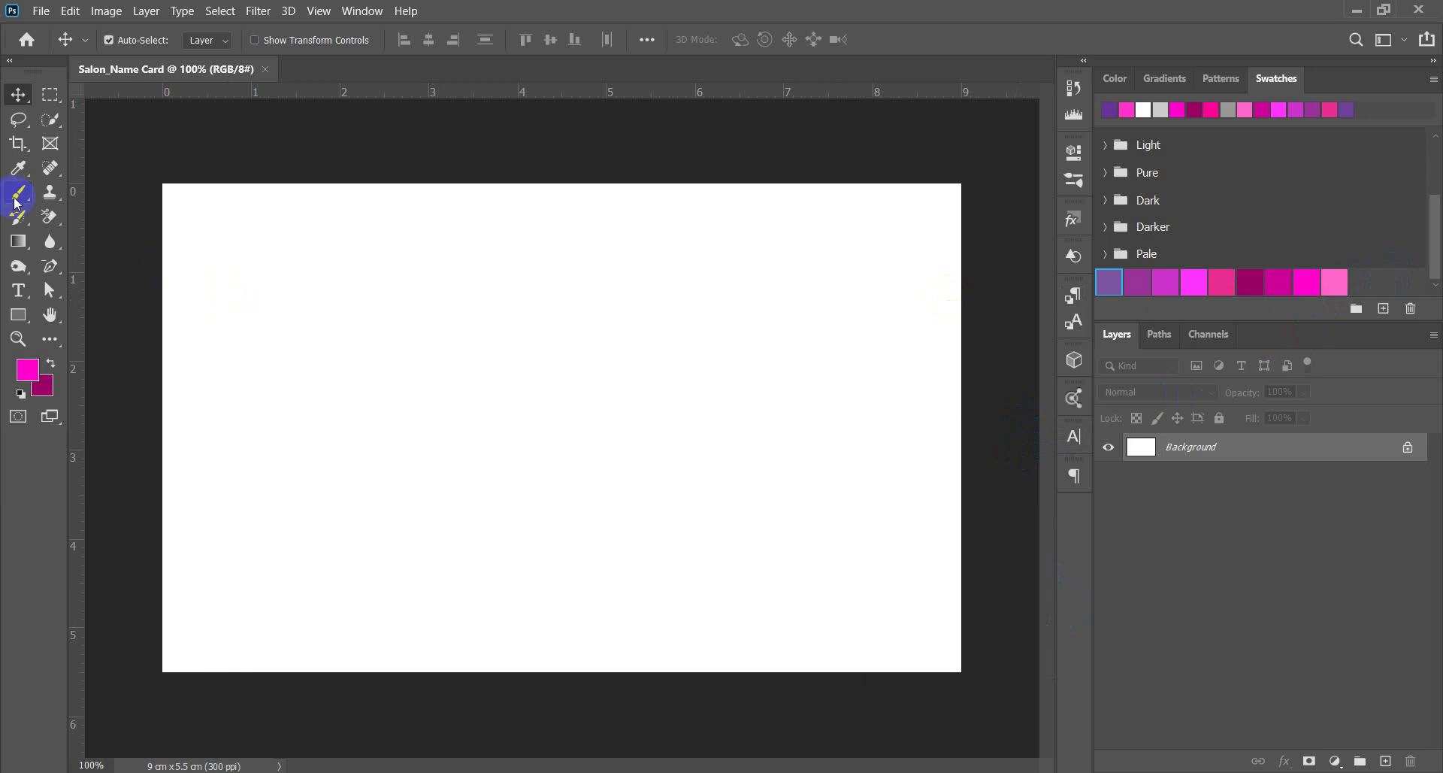
{"action": "left_click", "coordinate": [319, 11]}
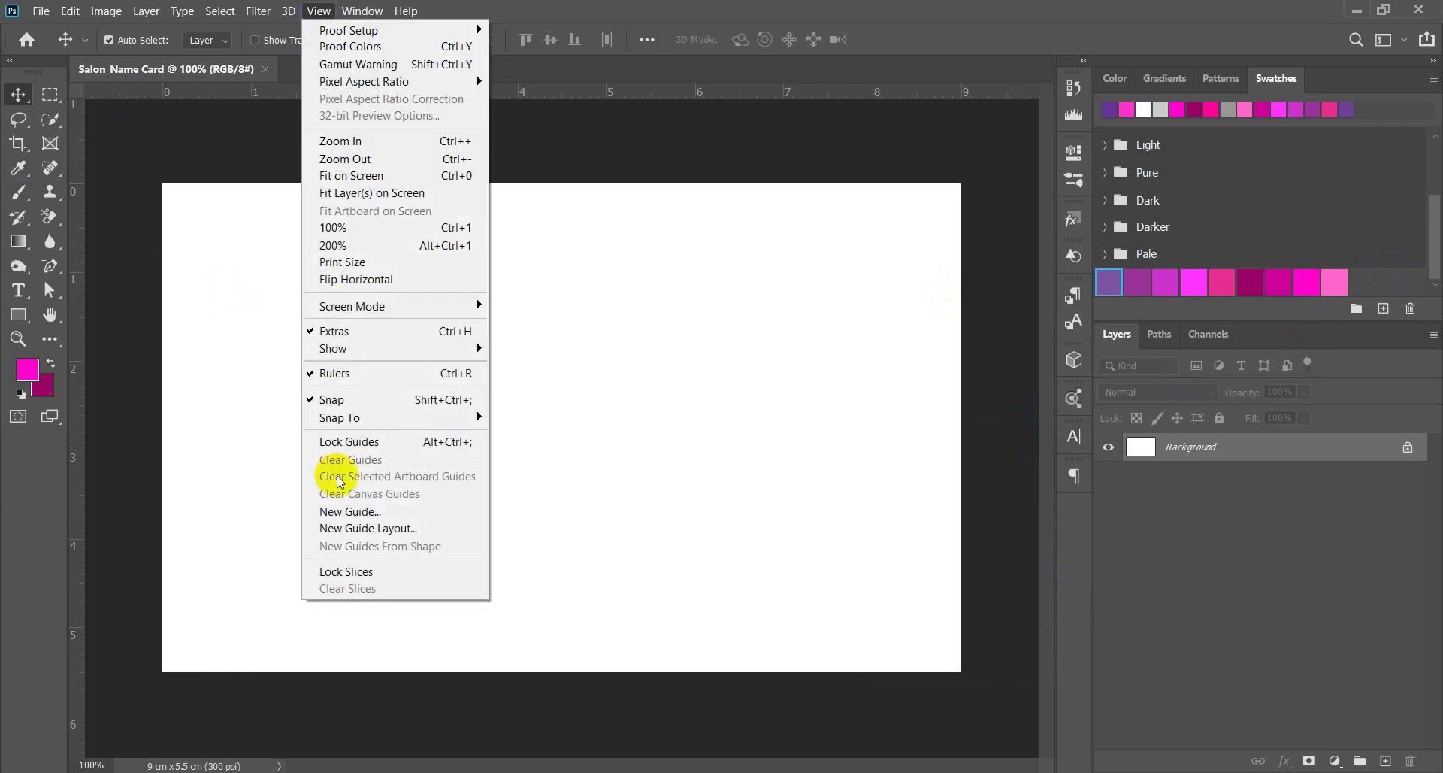
{"action": "left_click", "coordinate": [355, 529]}
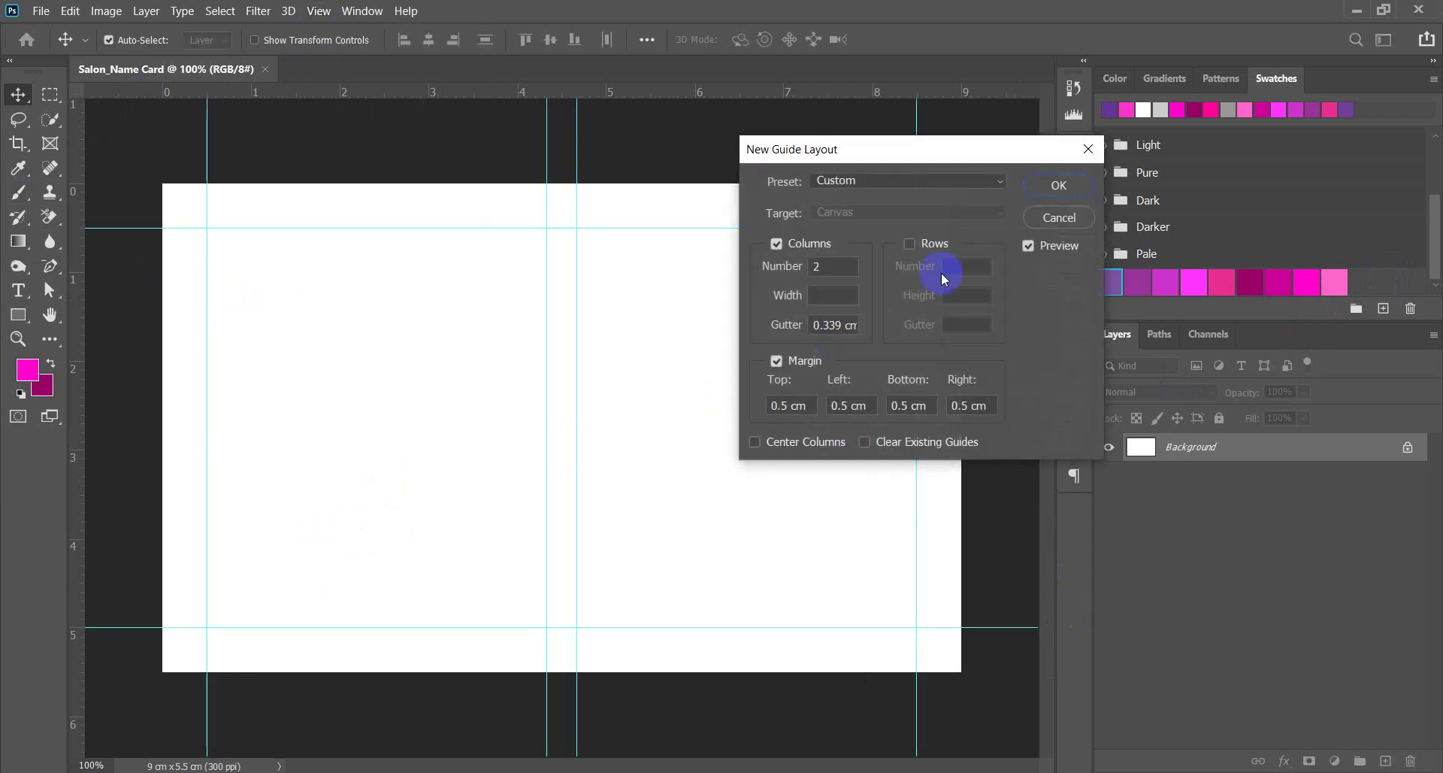
{"action": "left_click", "coordinate": [812, 242]}
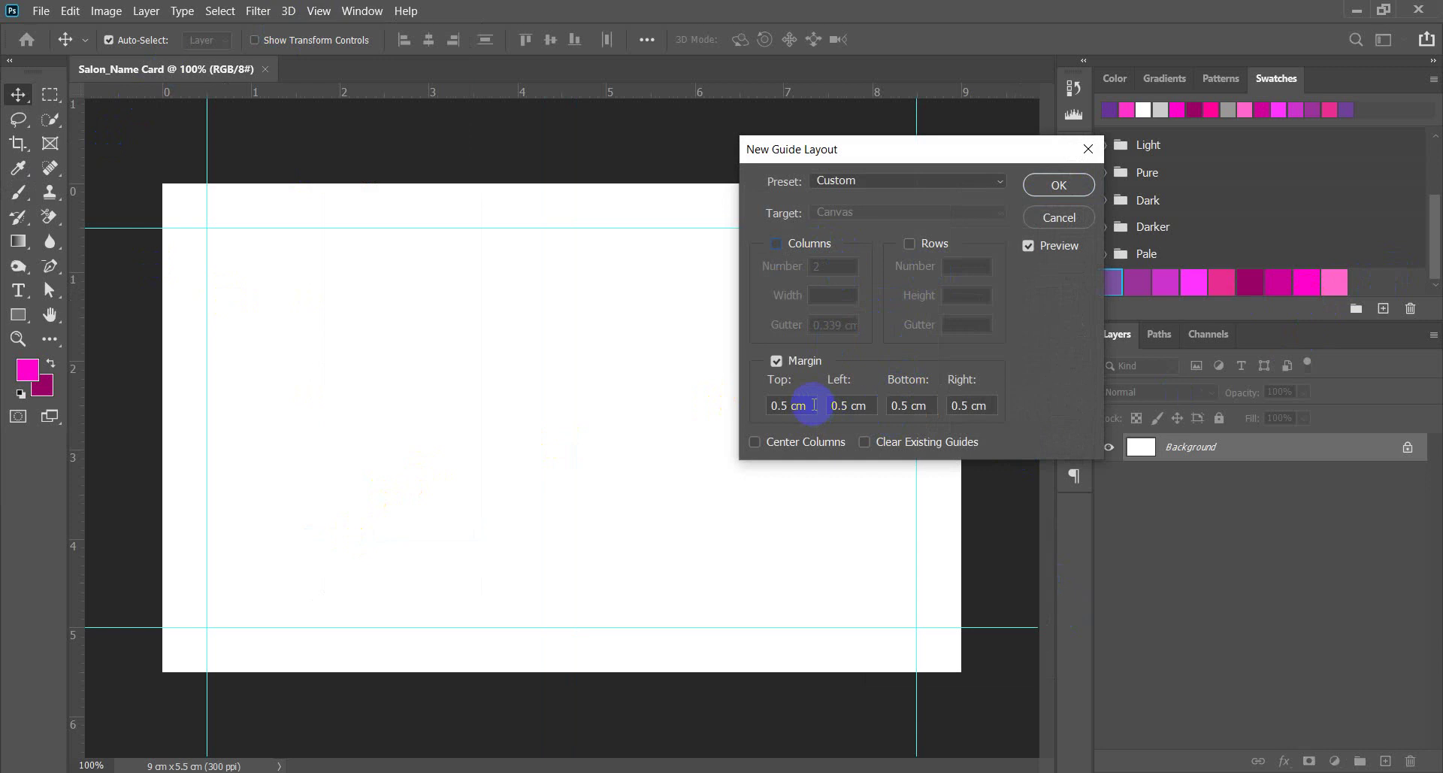
Set the top, left, bottom and right margin guides to 0.3 cm.
{"action": "left_click", "coordinate": [783, 404]}
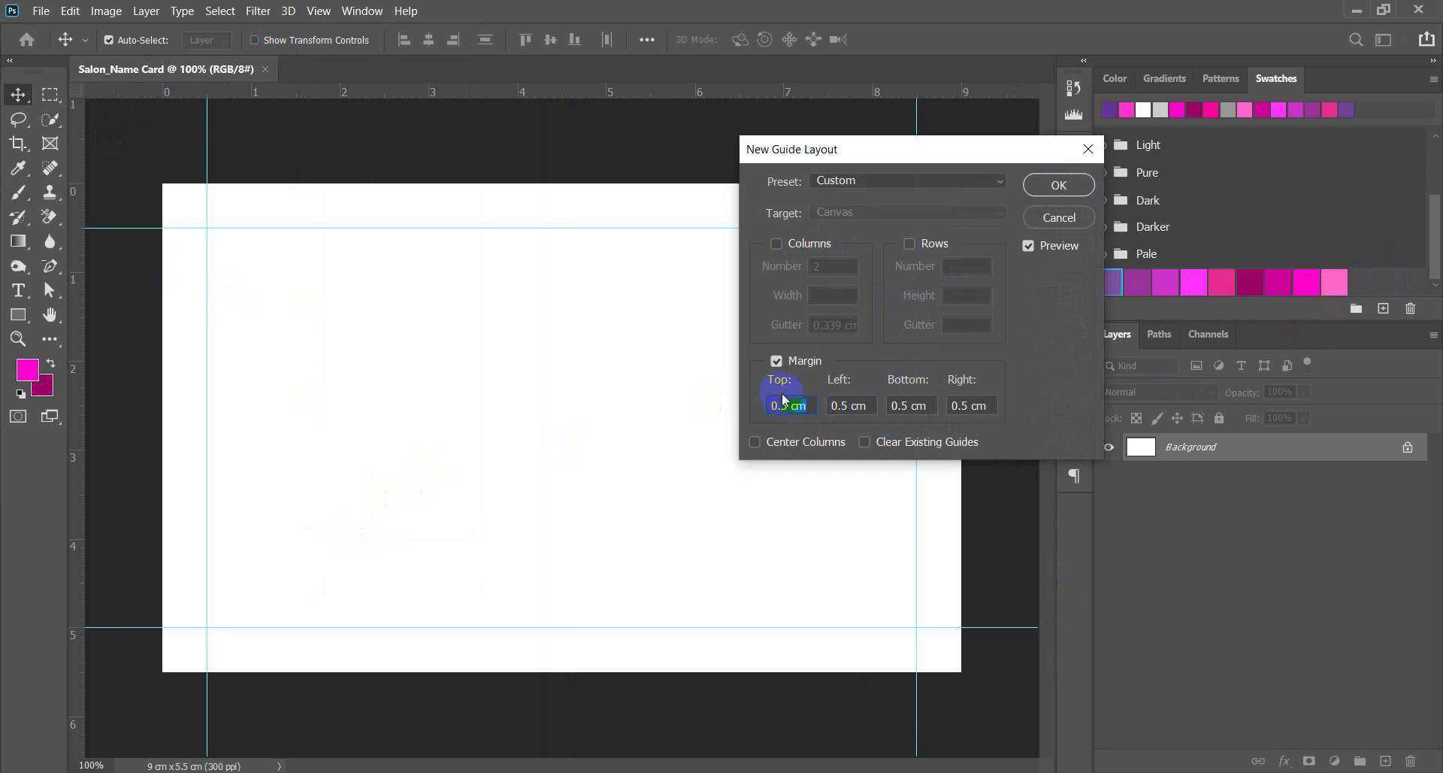
{"action": "type", "text": "0.3"}
{"action": "key", "text": "Tab"}
{"action": "type", "text": "03"}
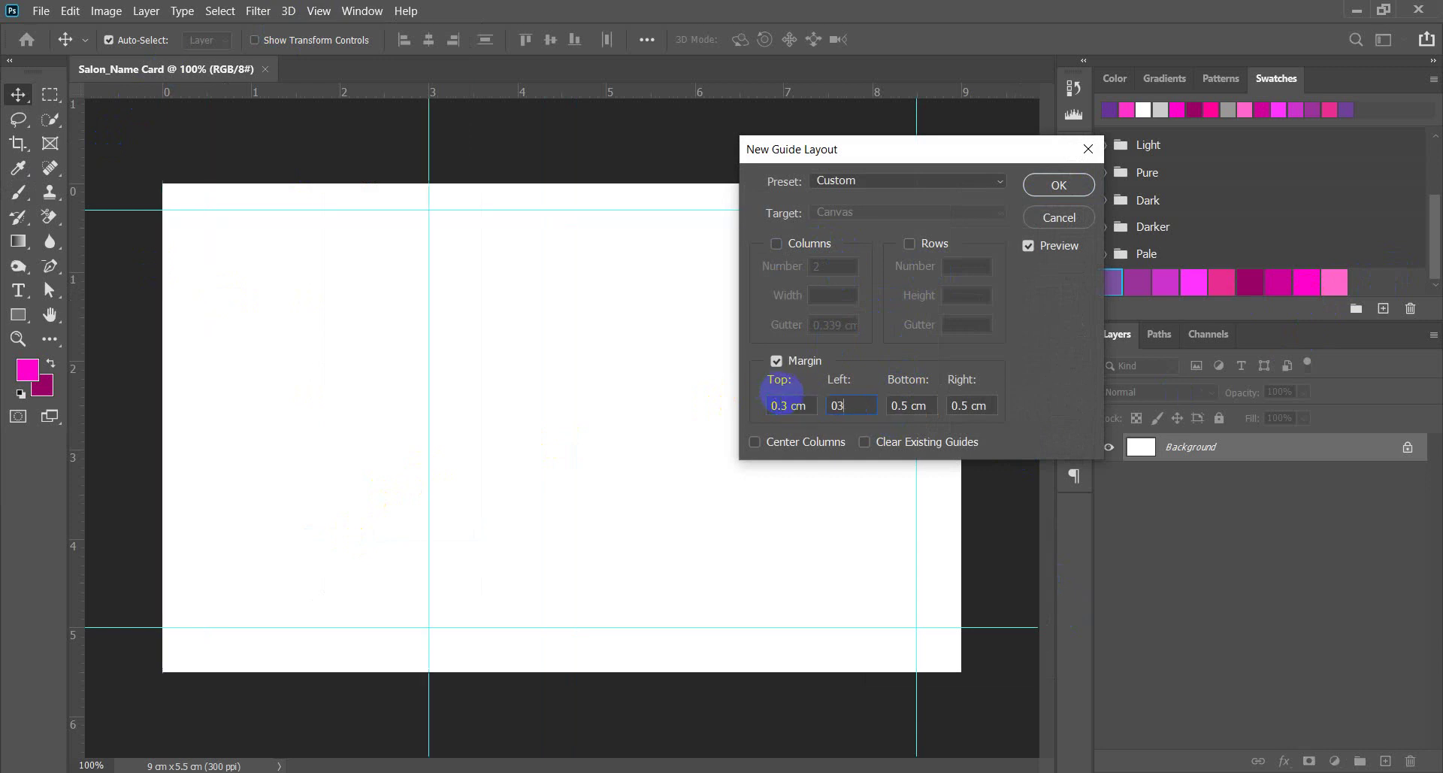
{"action": "key", "text": "BackSpace"}
{"action": "type", "text": ".3"}
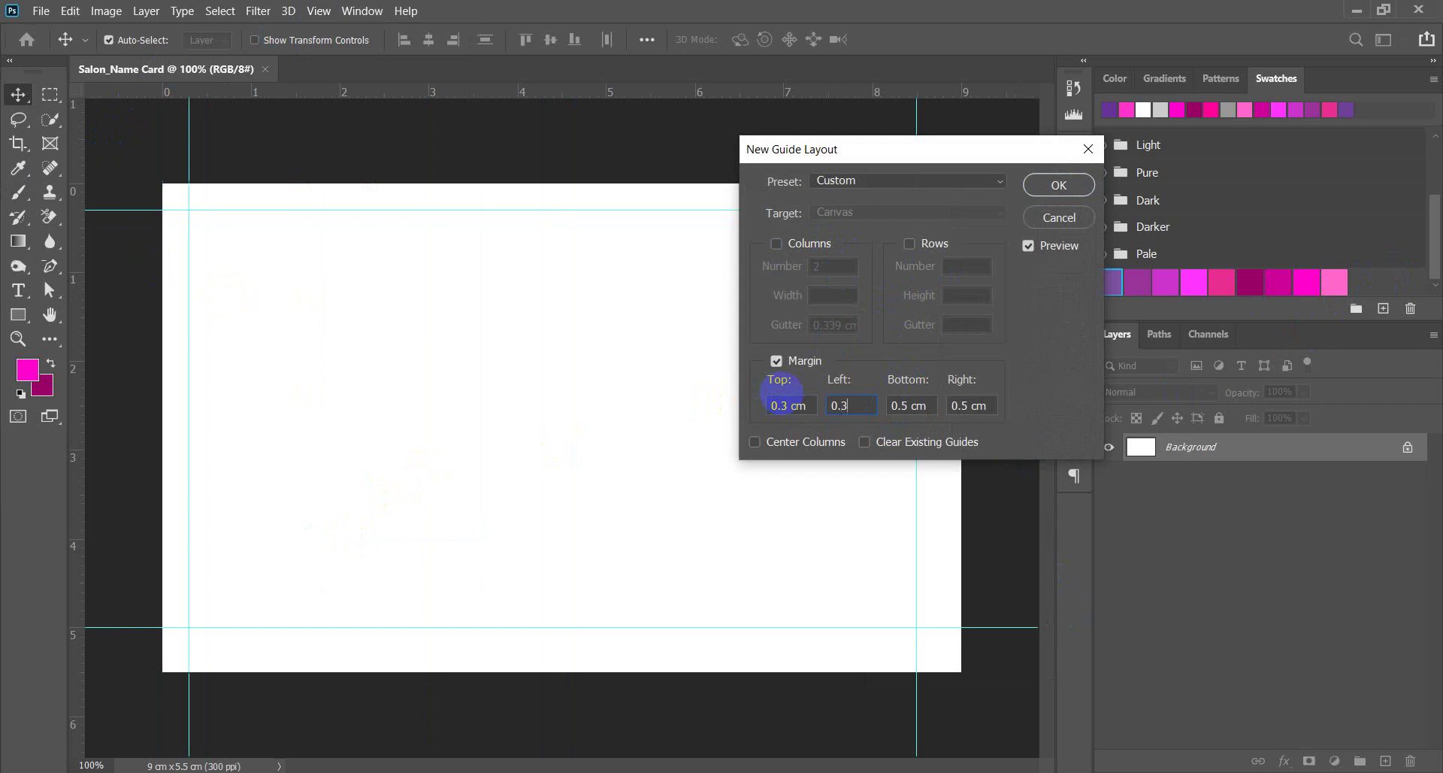
{"action": "key", "text": "Tab"}
{"action": "type", "text": "0.3"}
{"action": "key", "text": "Tab"}
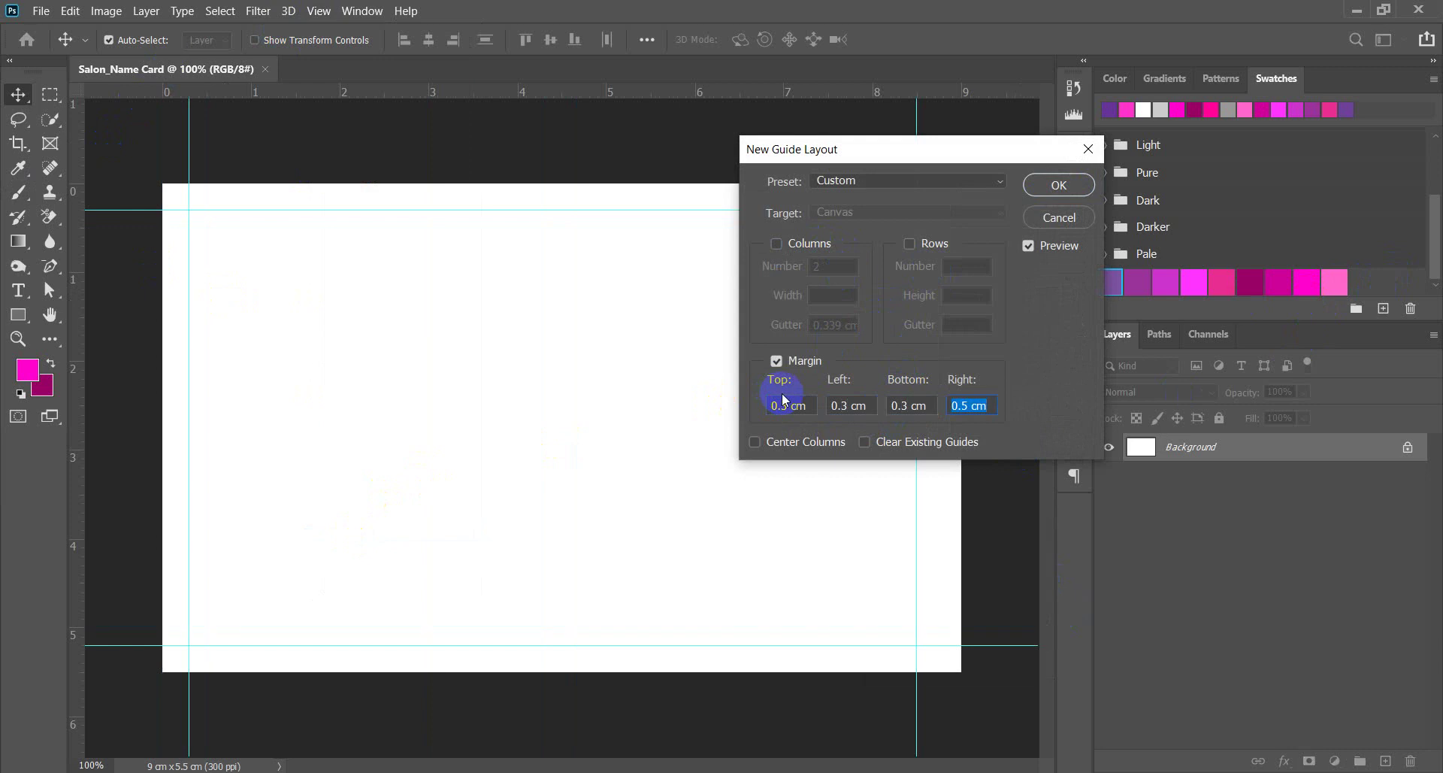
{"action": "type", "text": "0.3"}
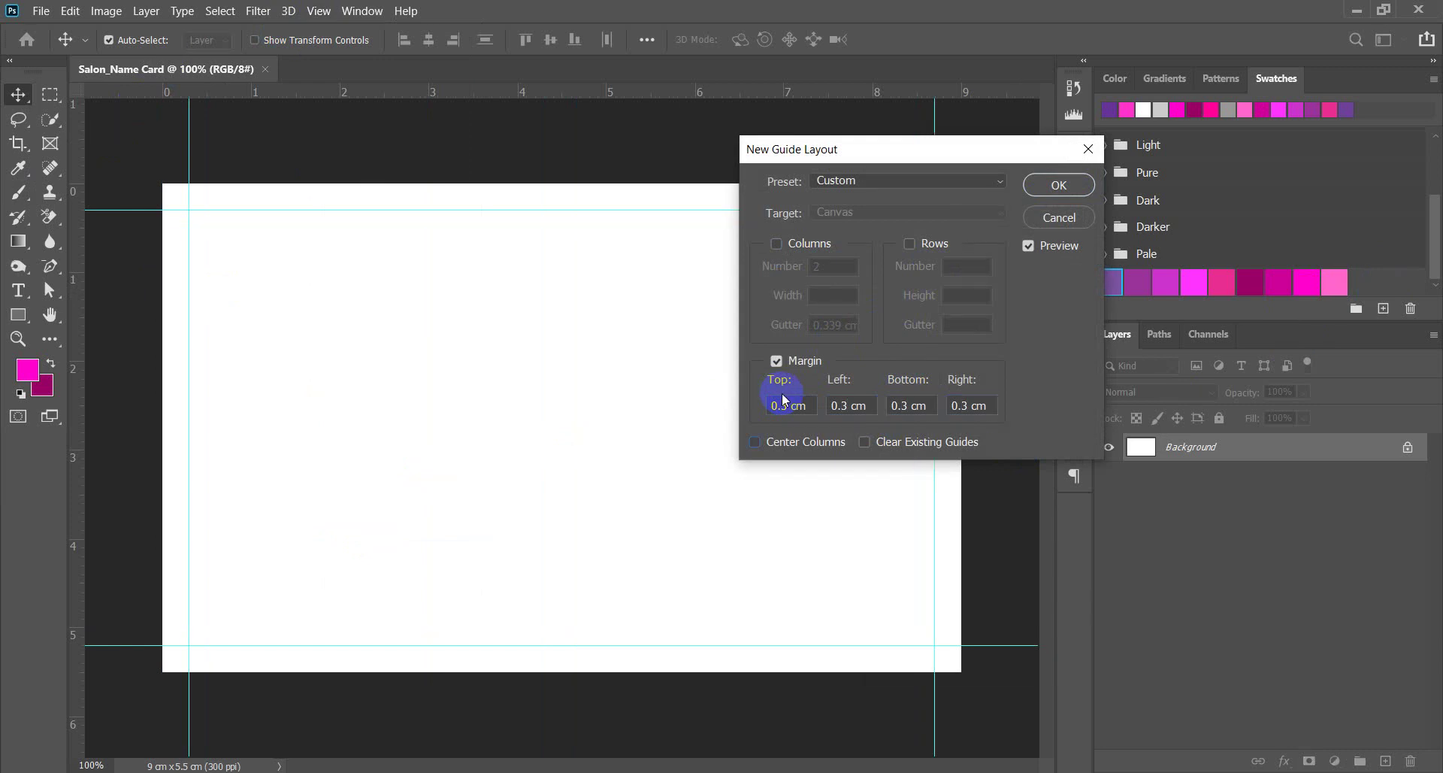
{"action": "left_click", "coordinate": [1061, 184]}
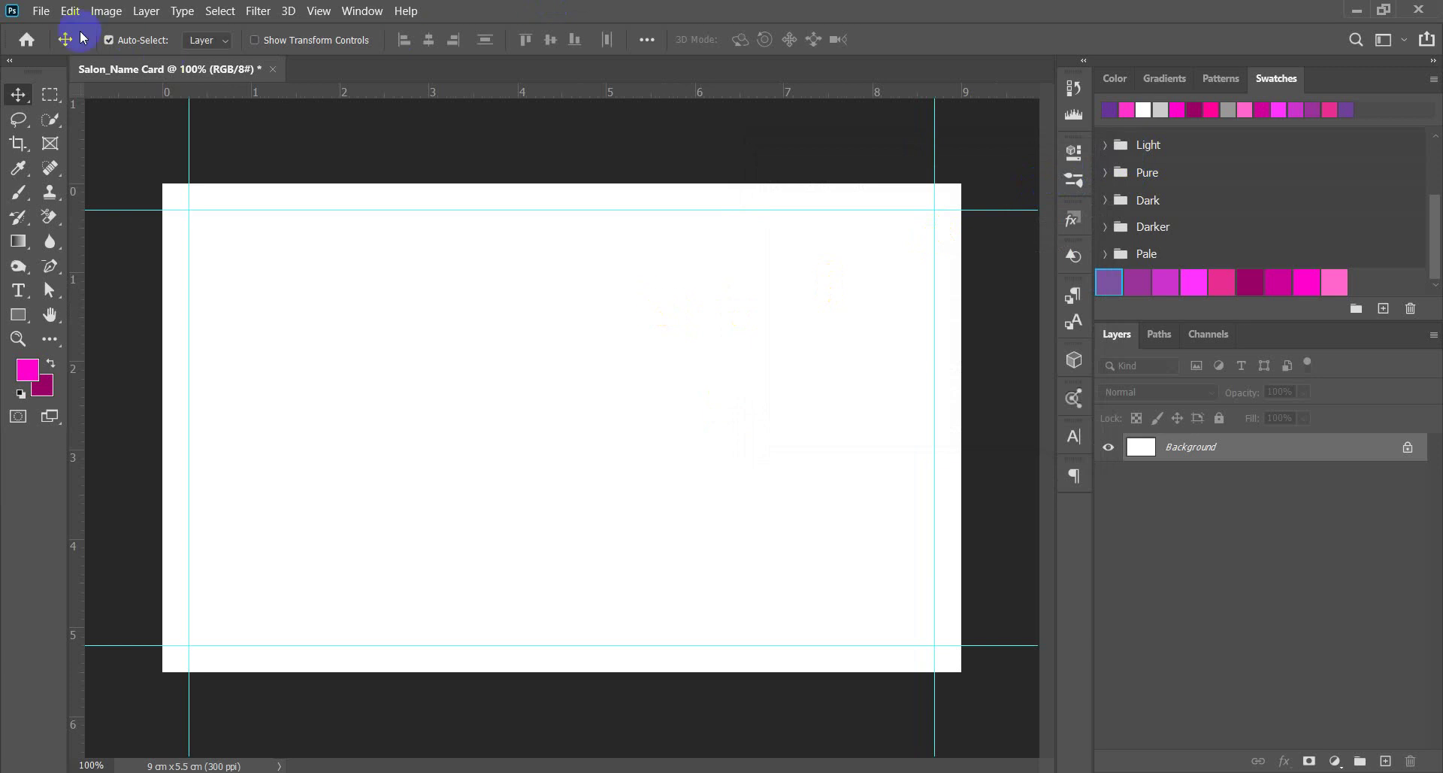
{"action": "left_click", "coordinate": [42, 11]}
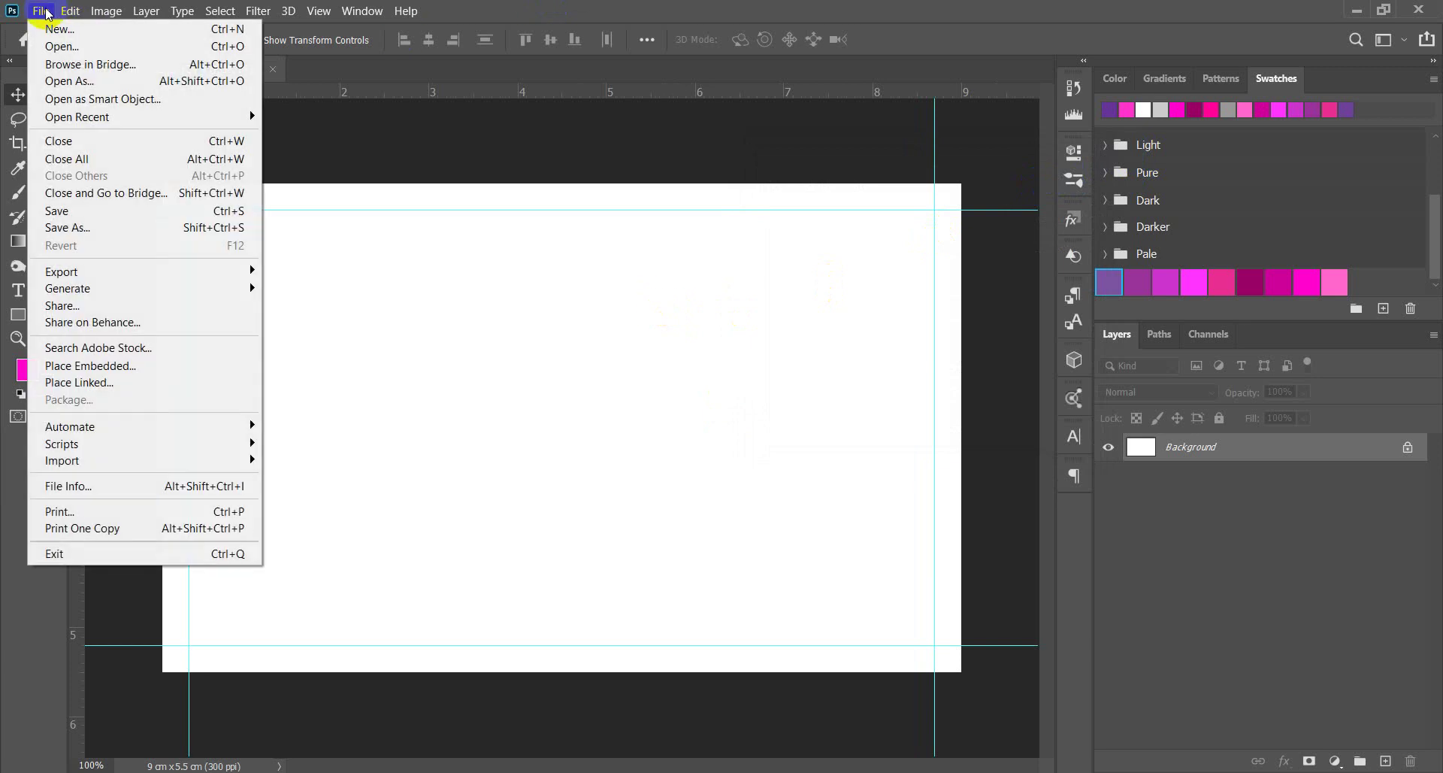
Open Flyer.psd from the Salon Flyer folder.
{"action": "left_click", "coordinate": [60, 47]}
{"action": "left_click", "coordinate": [215, 177]}
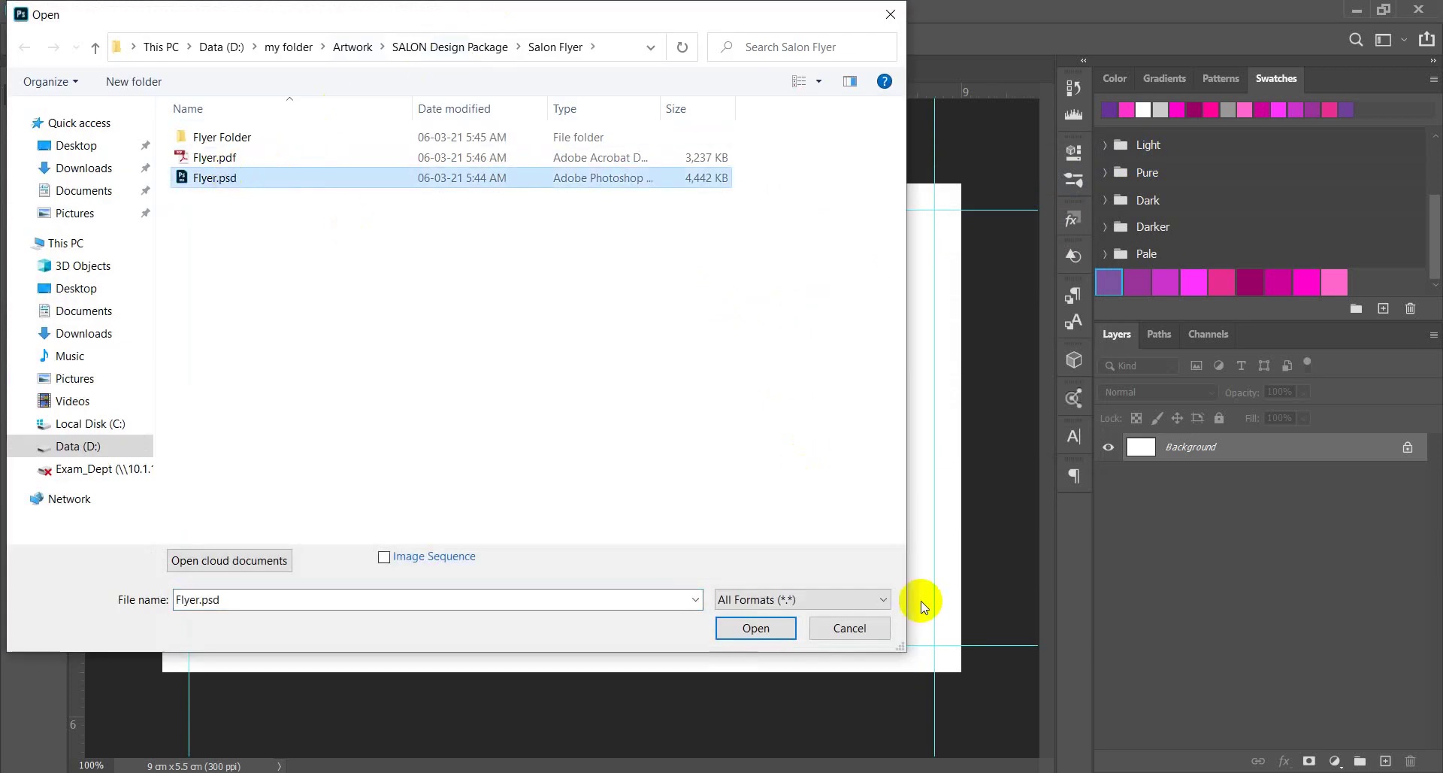
{"action": "left_click", "coordinate": [753, 628]}
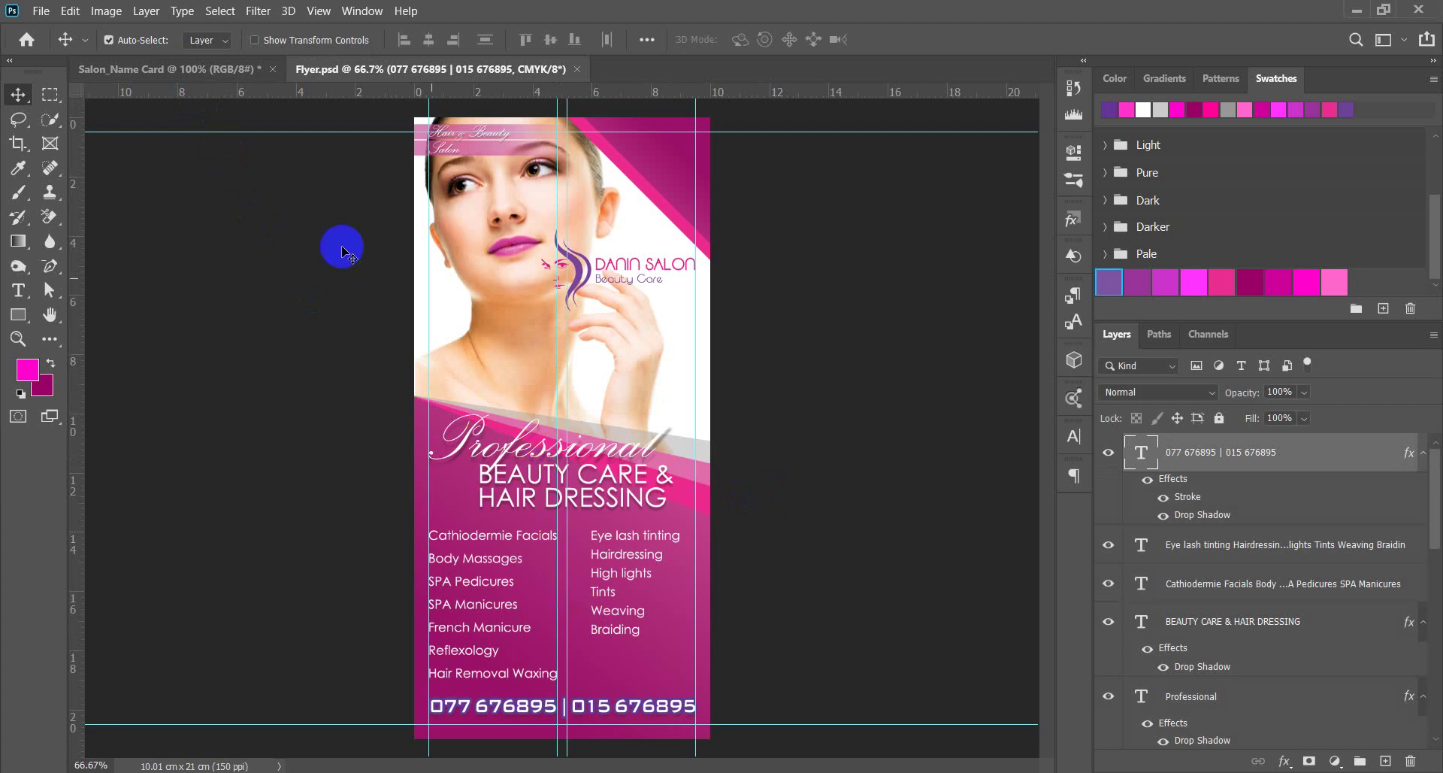
Switch between the Salon_Name Card and Flyer.psd tabs, ending on the flyer.
{"action": "left_click", "coordinate": [201, 75]}
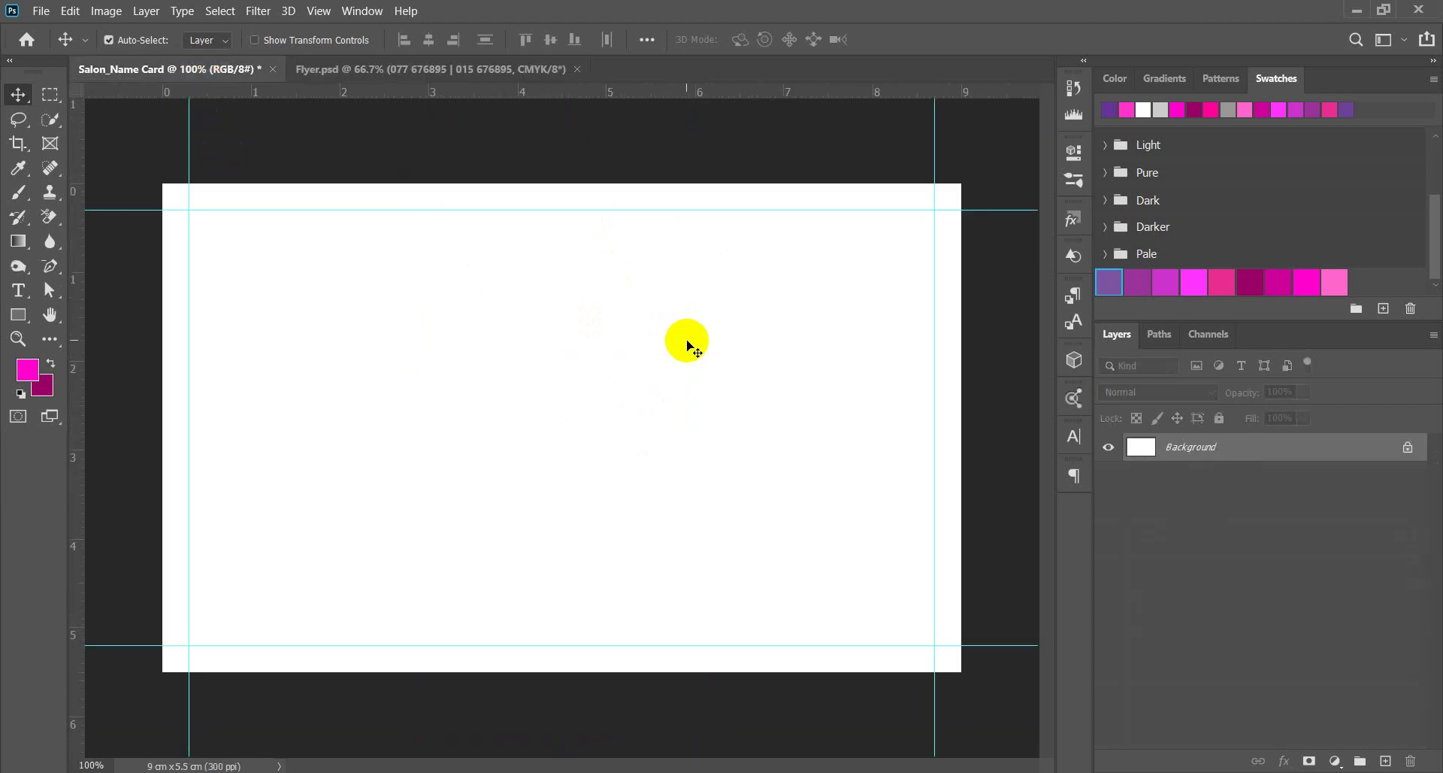
{"action": "left_click", "coordinate": [132, 171]}
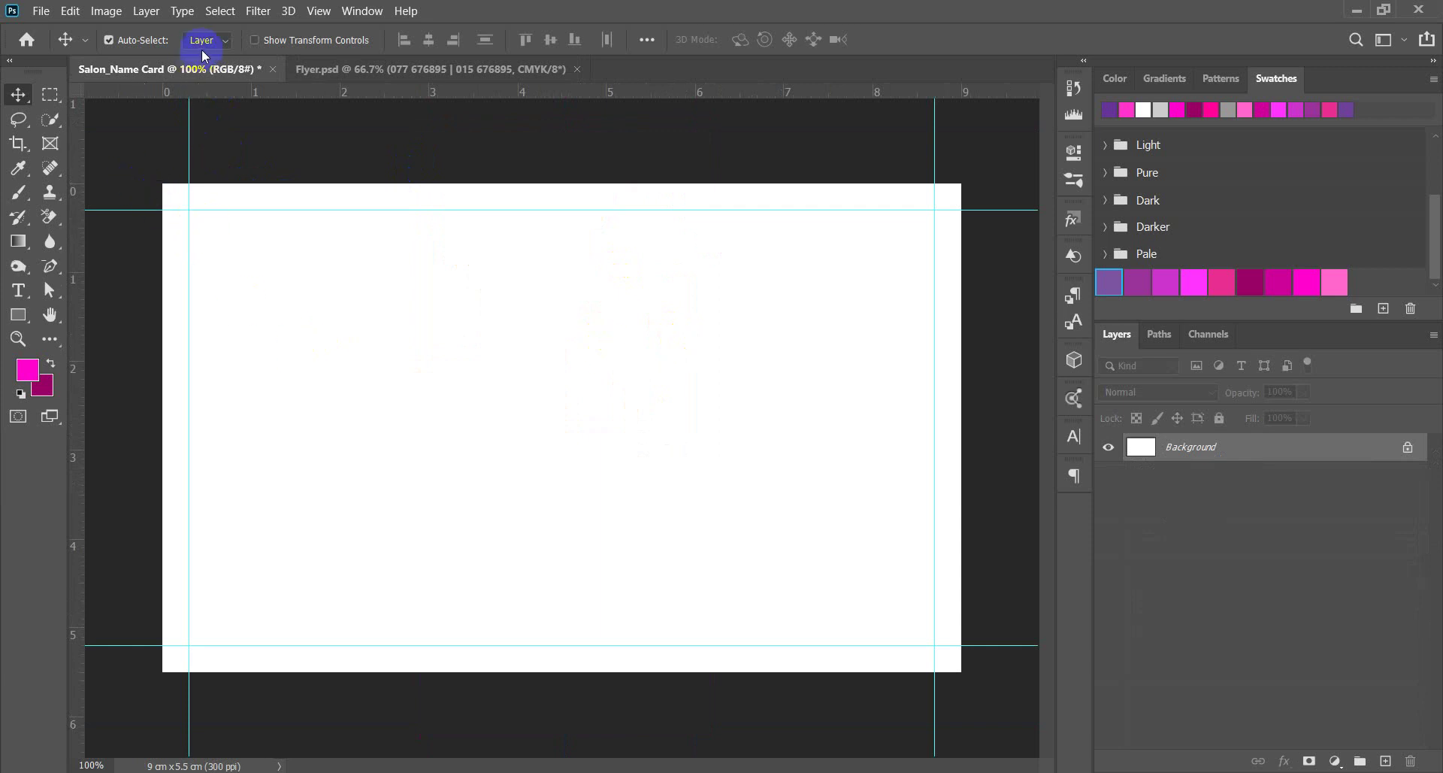
{"action": "left_click", "coordinate": [315, 71]}
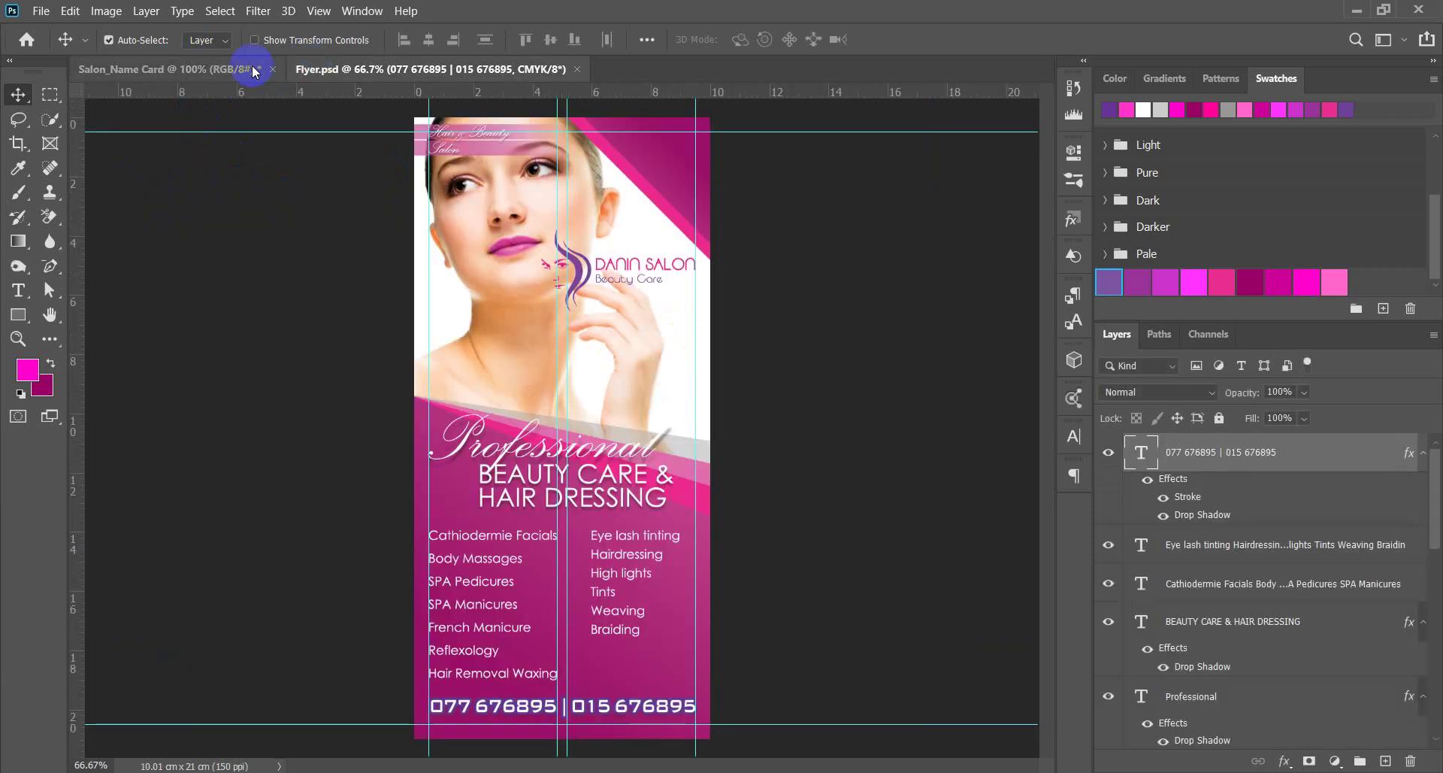
{"action": "left_click", "coordinate": [188, 74]}
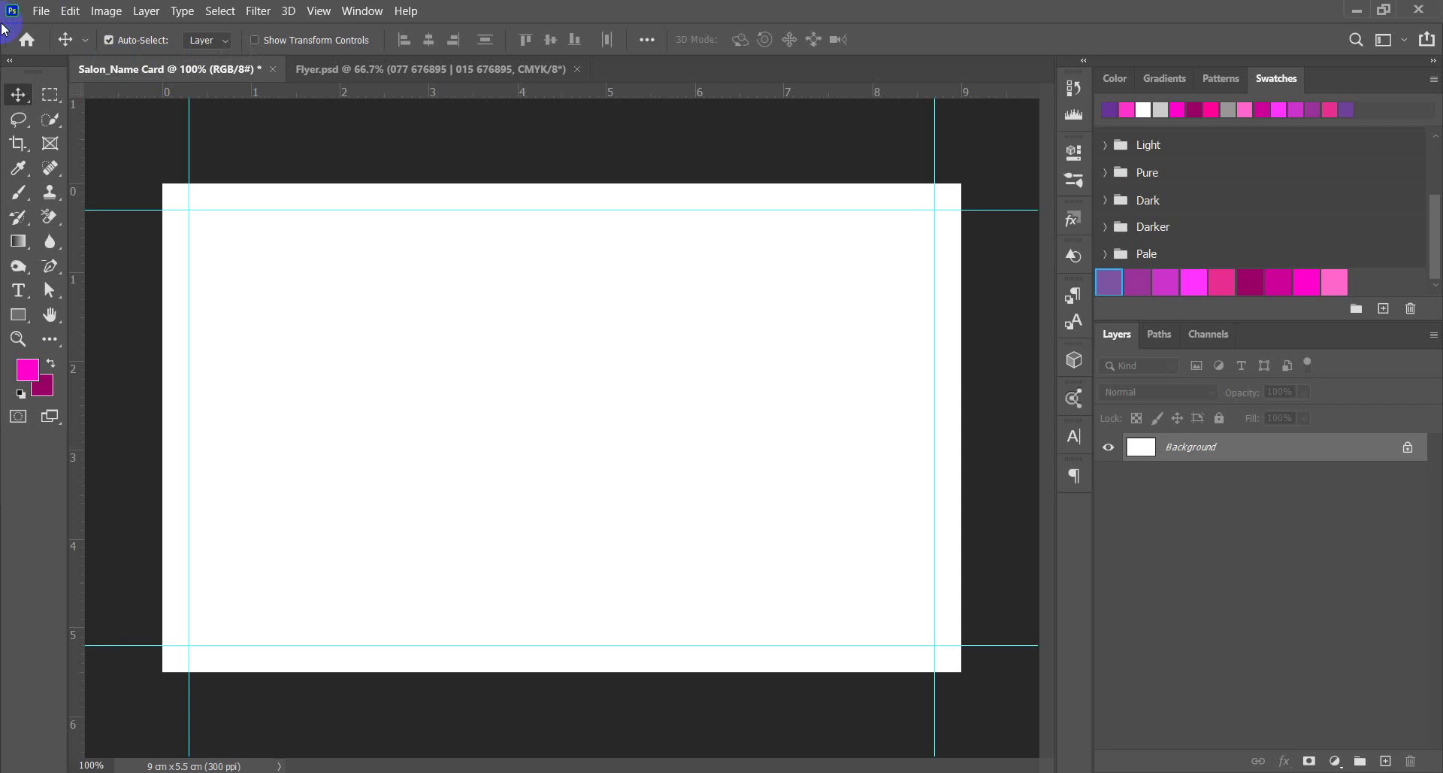
{"action": "left_click", "coordinate": [392, 71]}
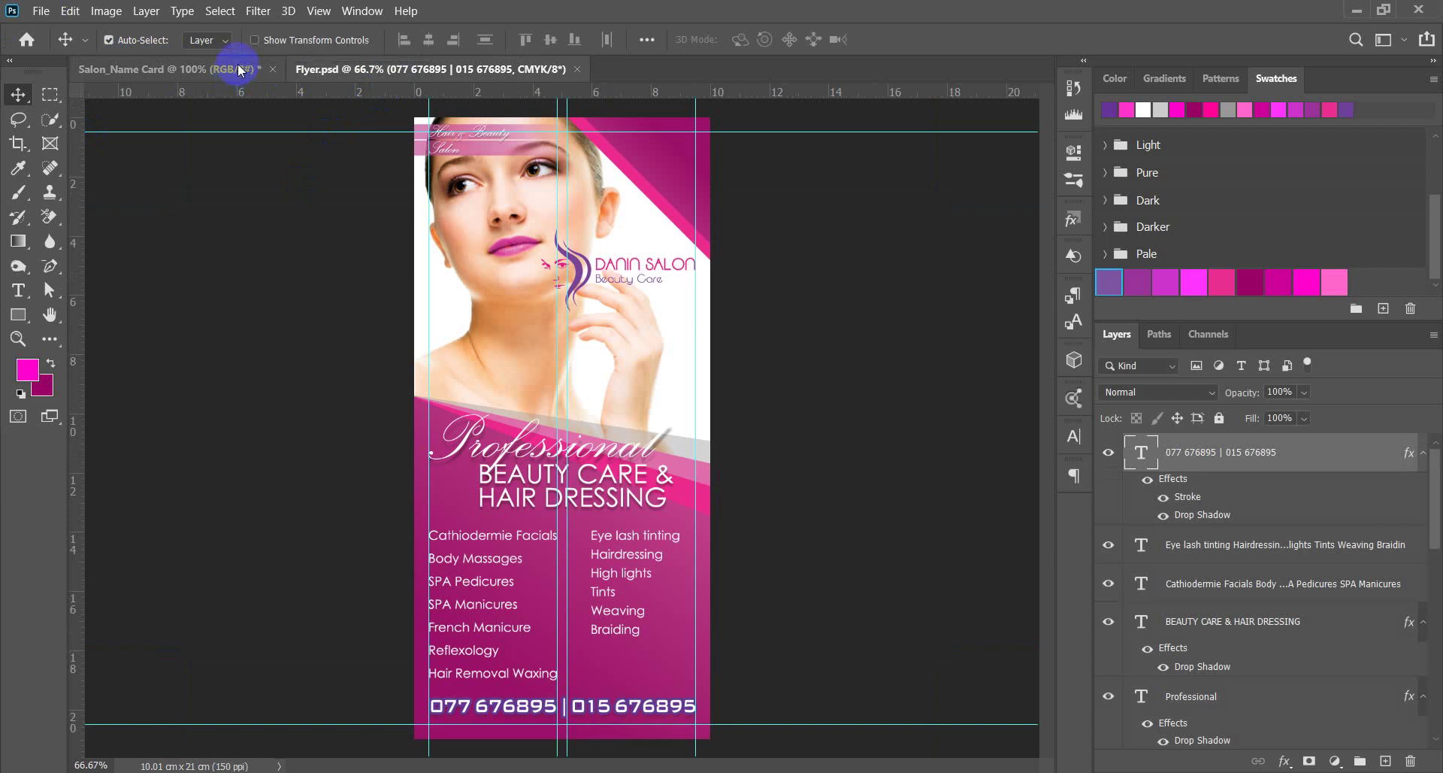
{"action": "left_click", "coordinate": [239, 70]}
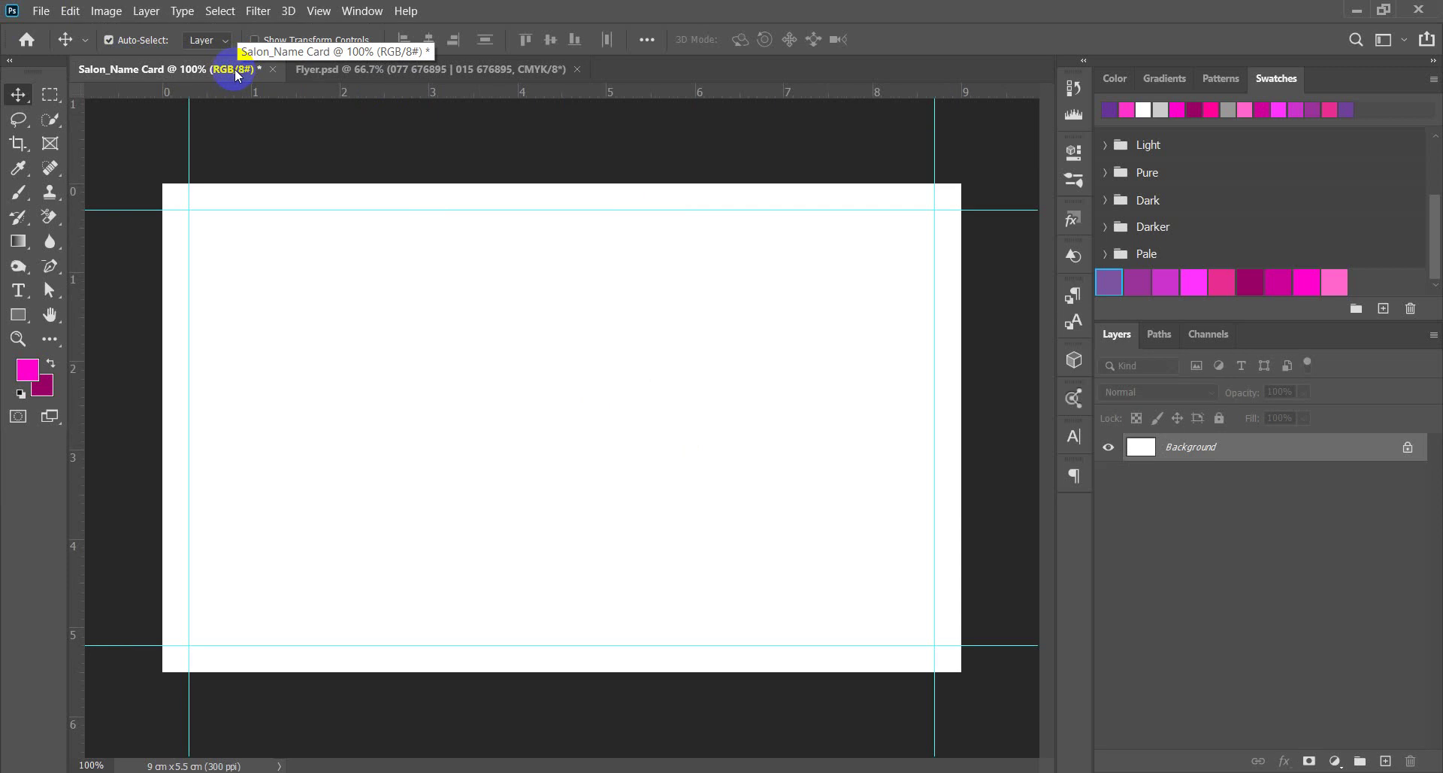
{"action": "left_click", "coordinate": [441, 75]}
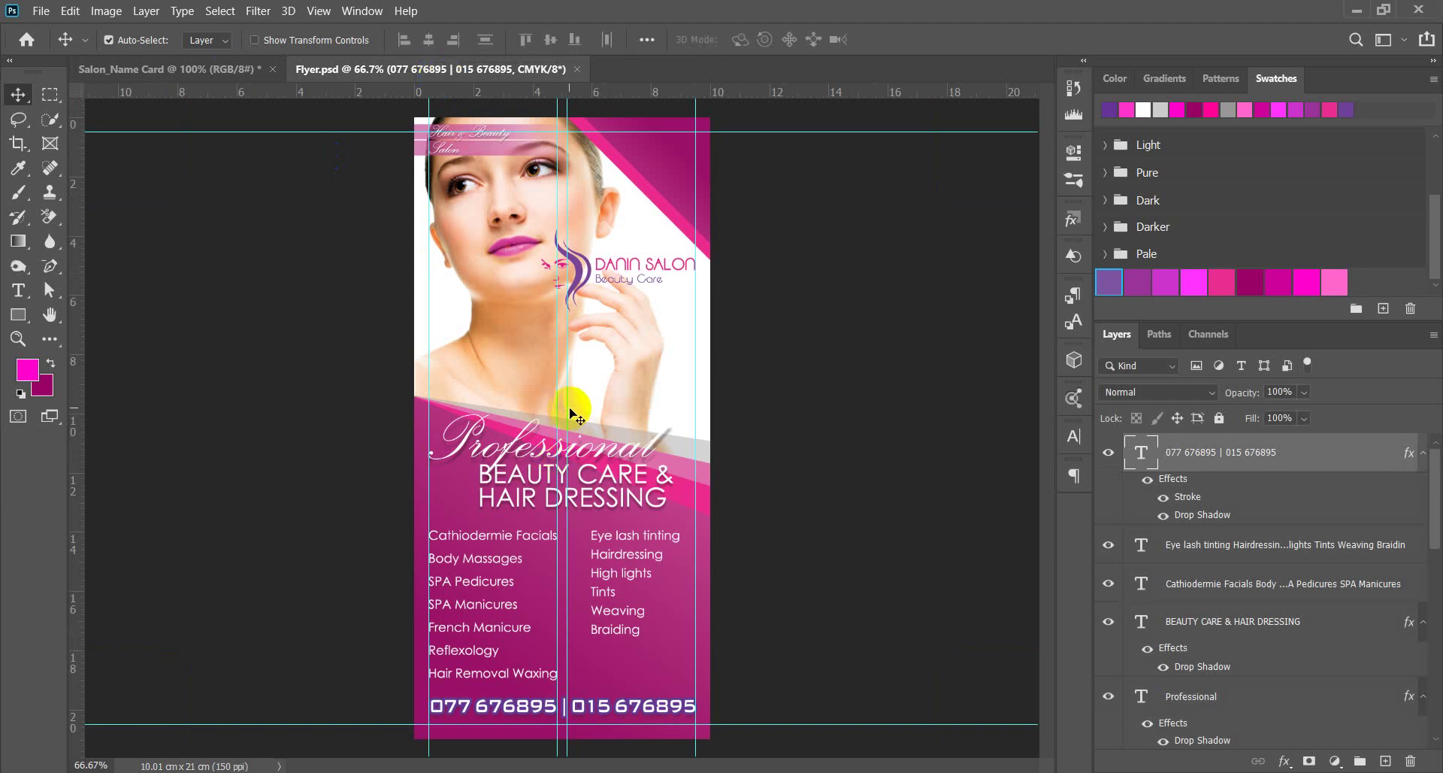
{"action": "left_click", "coordinate": [188, 71]}
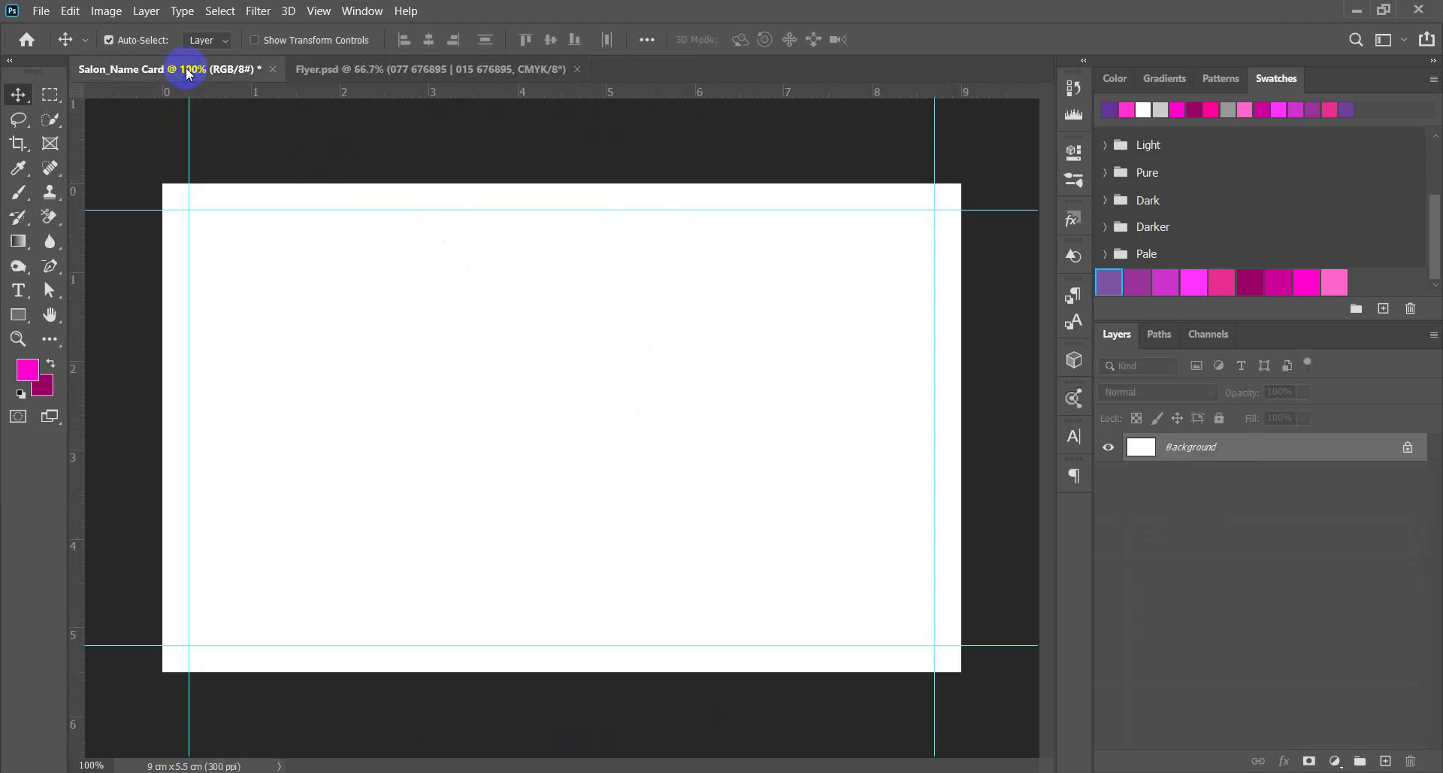
{"action": "left_click", "coordinate": [460, 68]}
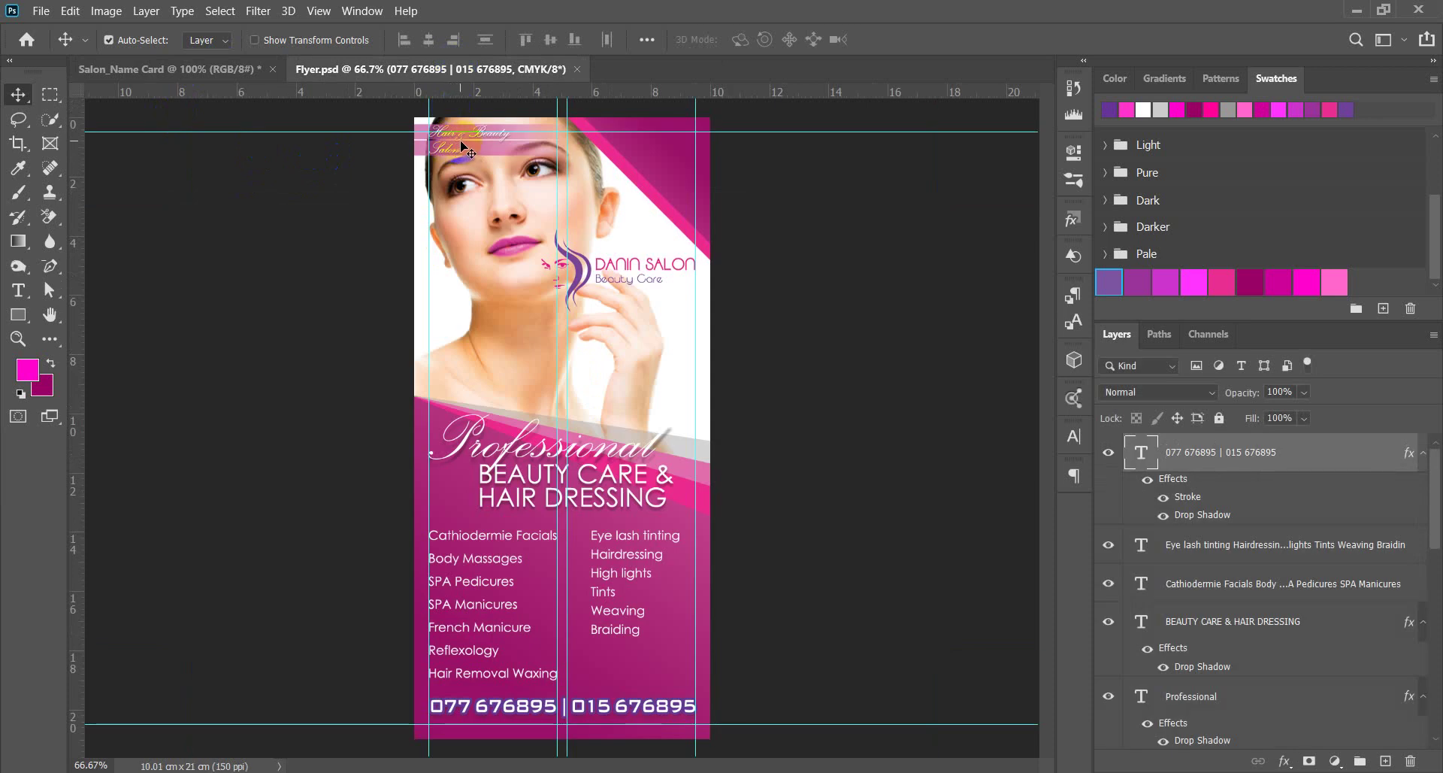
Drag the DANIN SALON logo from the flyer onto the name card.
{"action": "left_click_drag", "start_coordinate": [570, 272], "coordinate": [252, 270]}
{"action": "scroll", "coordinate": [712, 380], "scroll_direction": "down", "scroll_amount": 5}
{"action": "scroll", "coordinate": [707, 338], "scroll_direction": "up", "scroll_amount": 5}
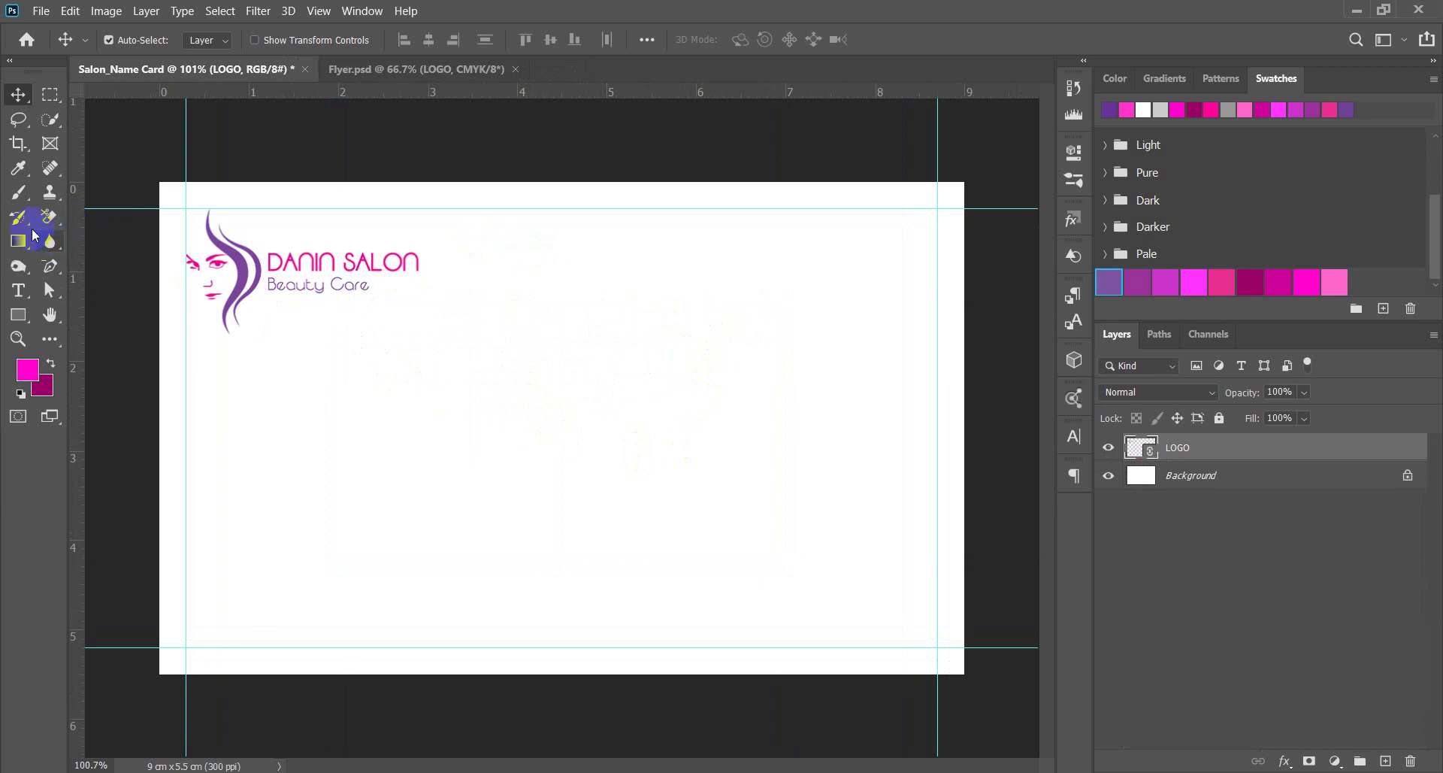
Bring the BEAUTY CARE & HAIR DRESSING text to the card's right side and copy it upward.
{"action": "left_click", "coordinate": [18, 291]}
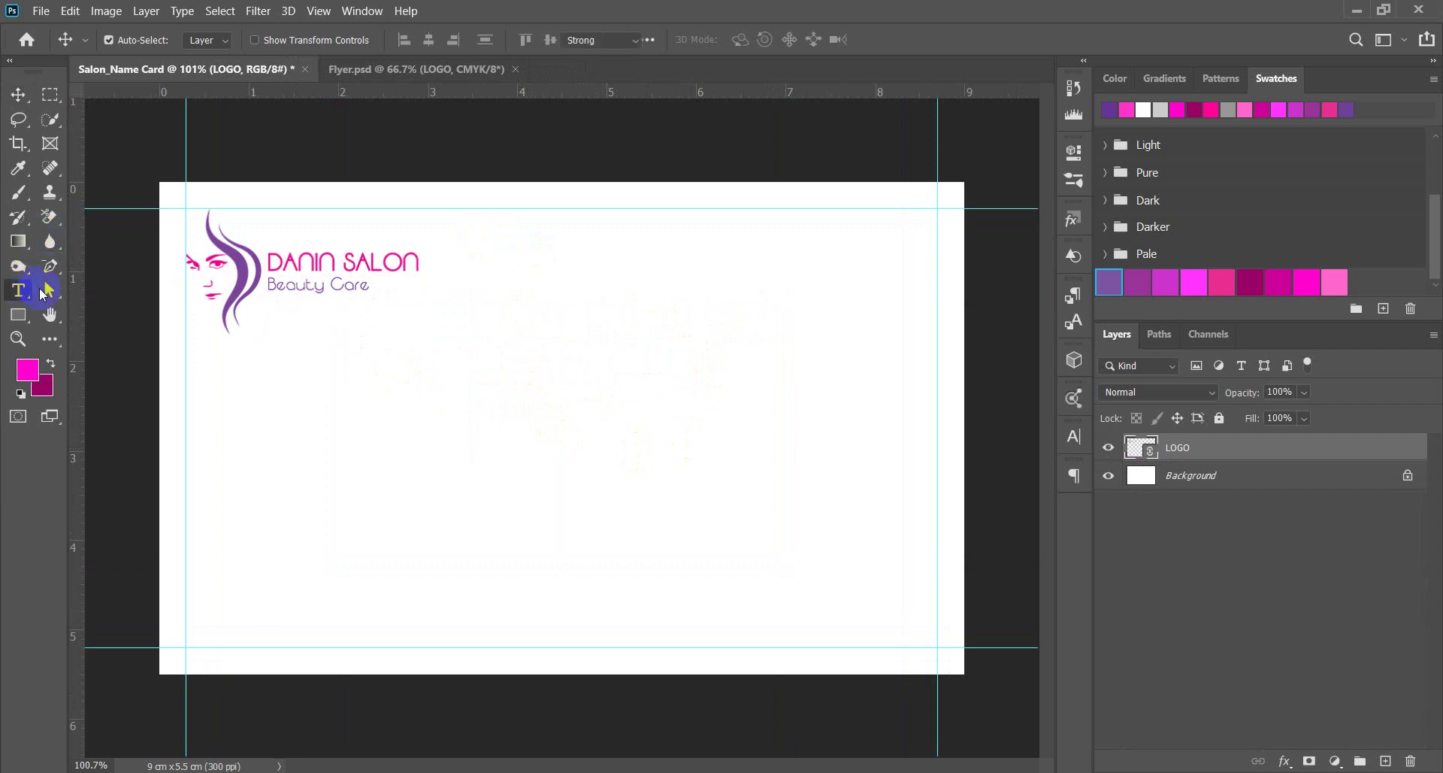
{"action": "left_click", "coordinate": [367, 68]}
{"action": "left_click", "coordinate": [18, 94]}
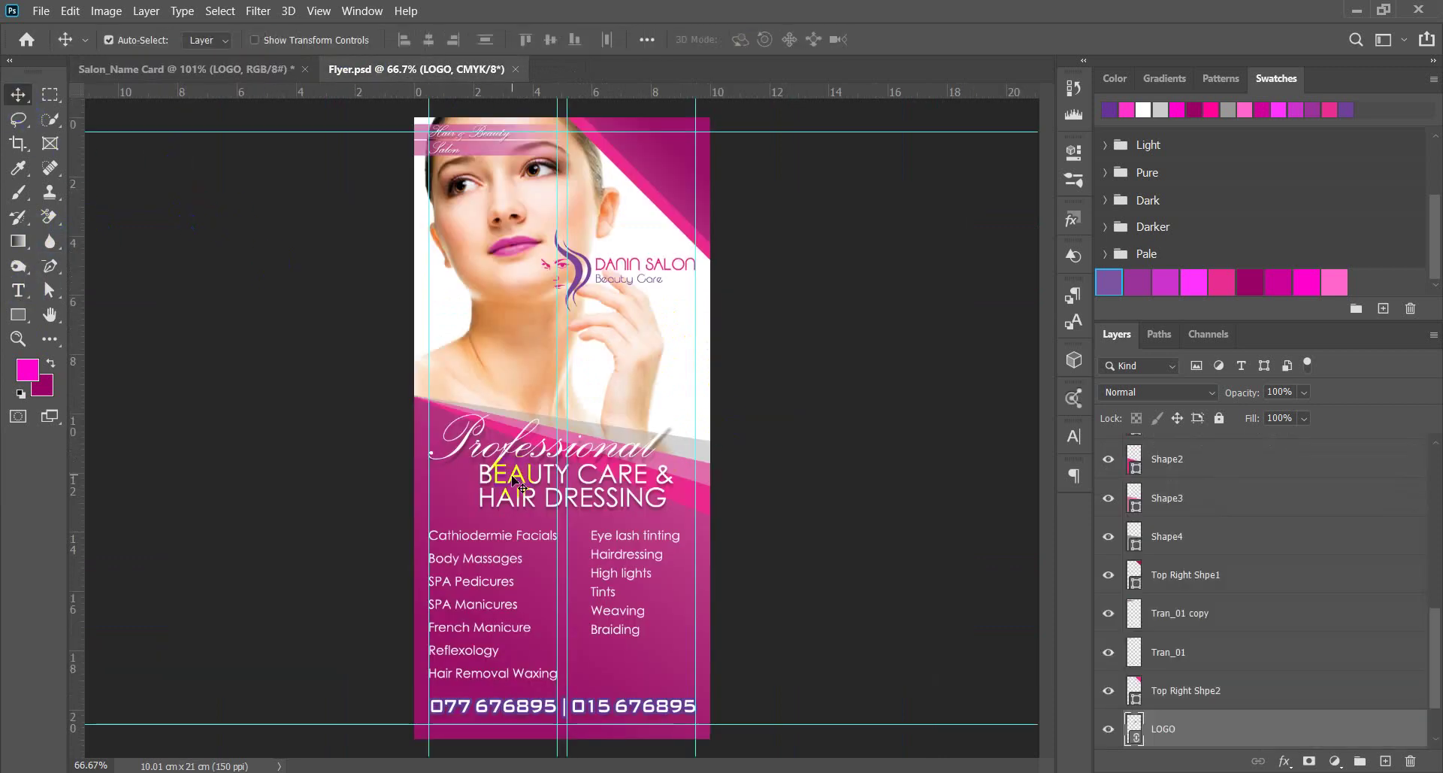
{"action": "left_click_drag", "start_coordinate": [519, 482], "coordinate": [759, 402]}
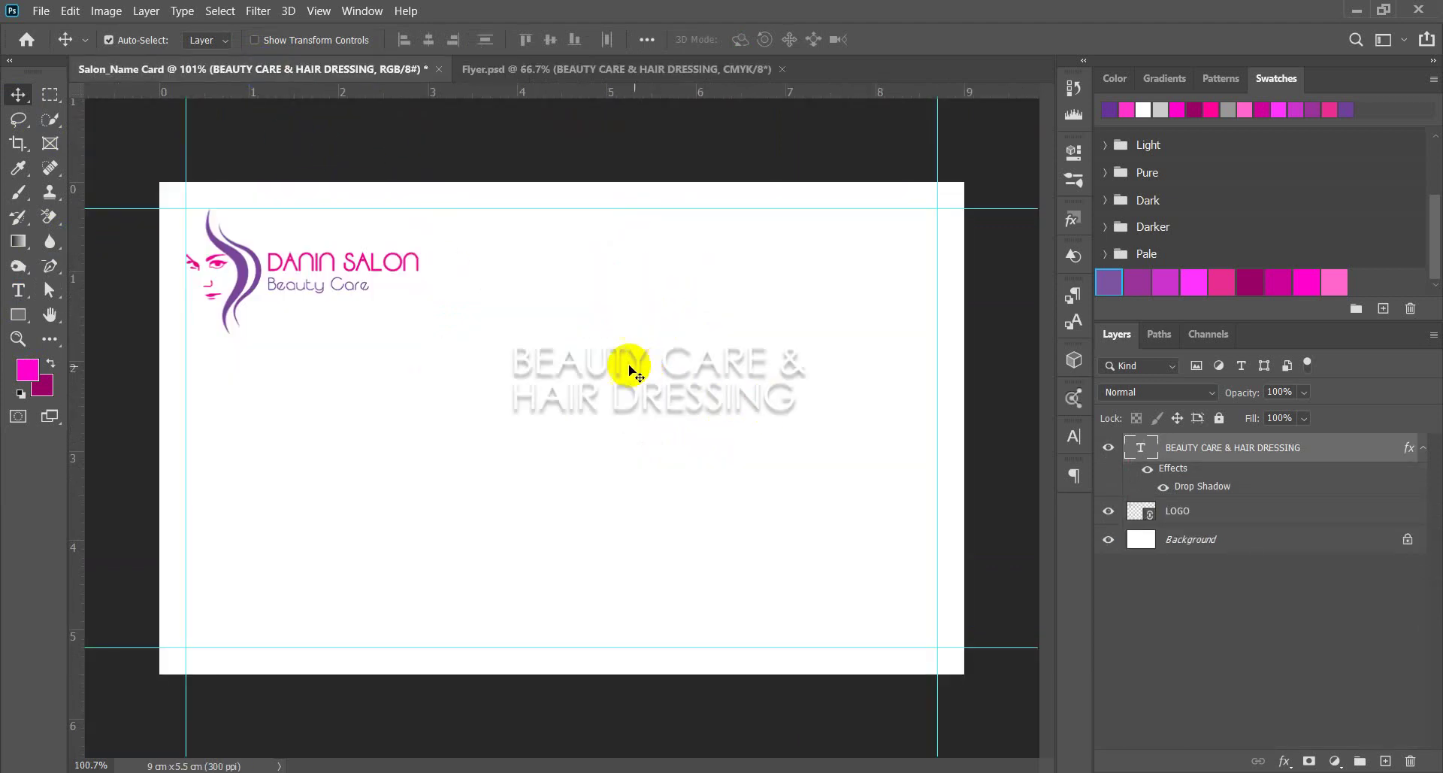
{"action": "left_click_drag", "start_coordinate": [615, 364], "coordinate": [747, 358]}
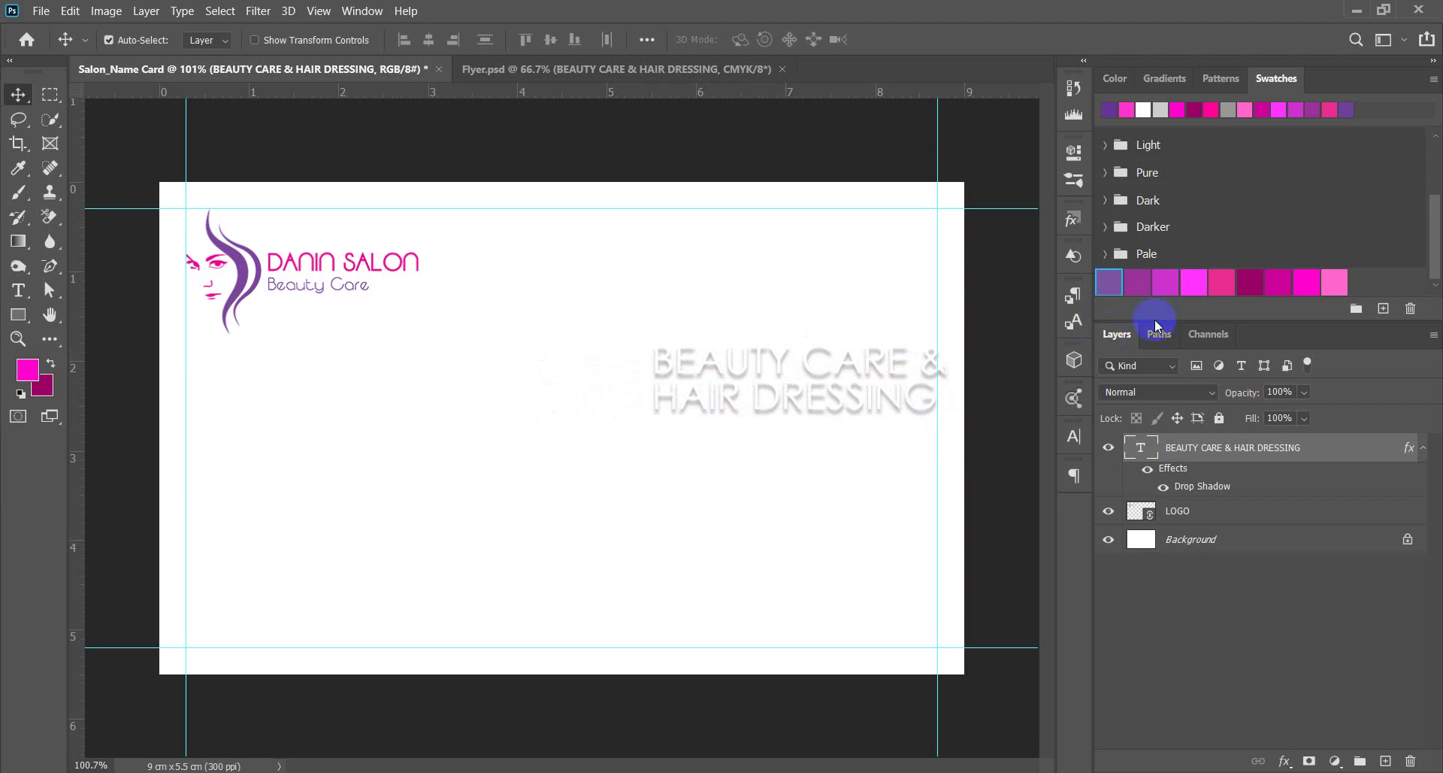
{"action": "left_click", "coordinate": [947, 421]}
{"action": "left_click_drag", "start_coordinate": [838, 369], "coordinate": [828, 248]}
Retype the copied subtitle as the owner's full name and widen its text box.
{"action": "double_click", "coordinate": [699, 241]}
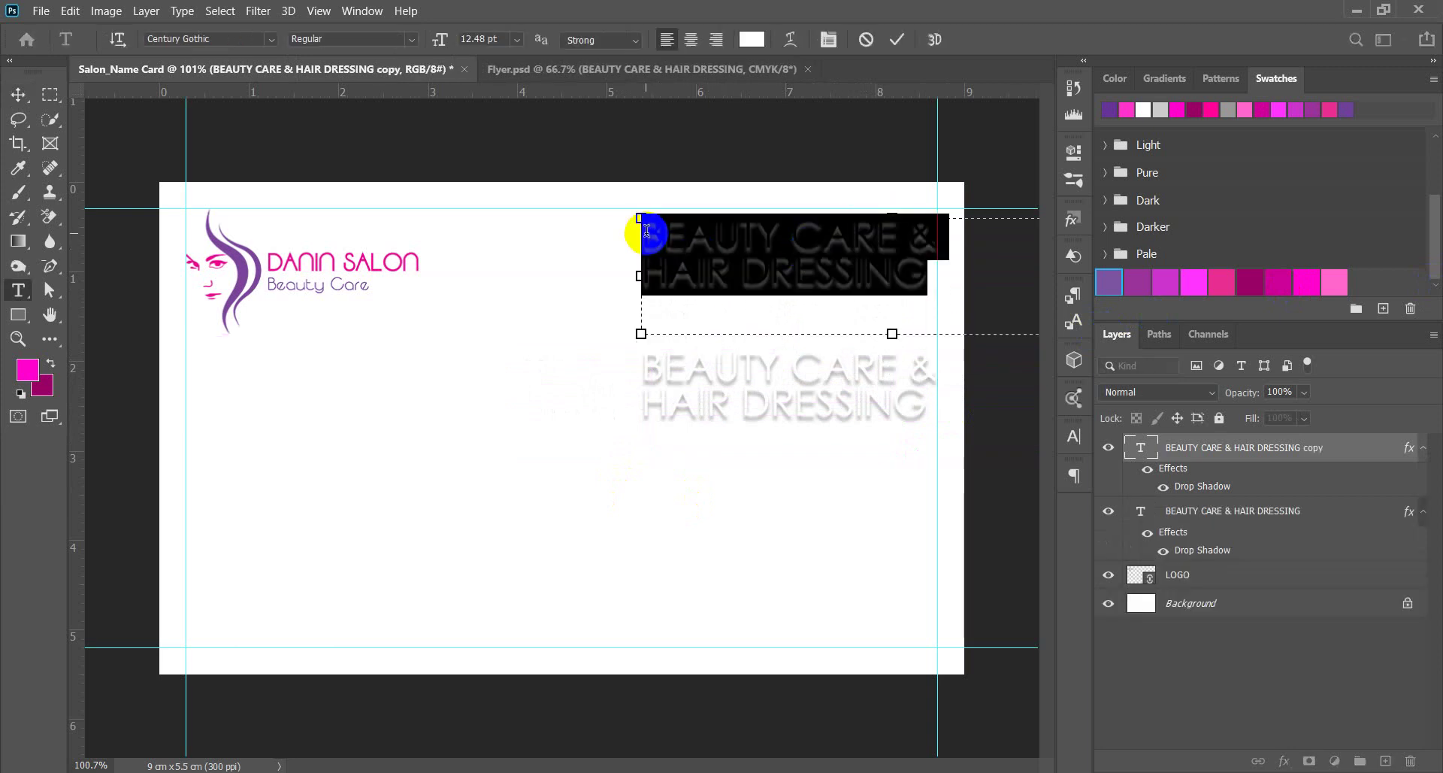
{"action": "type", "text": "S"}
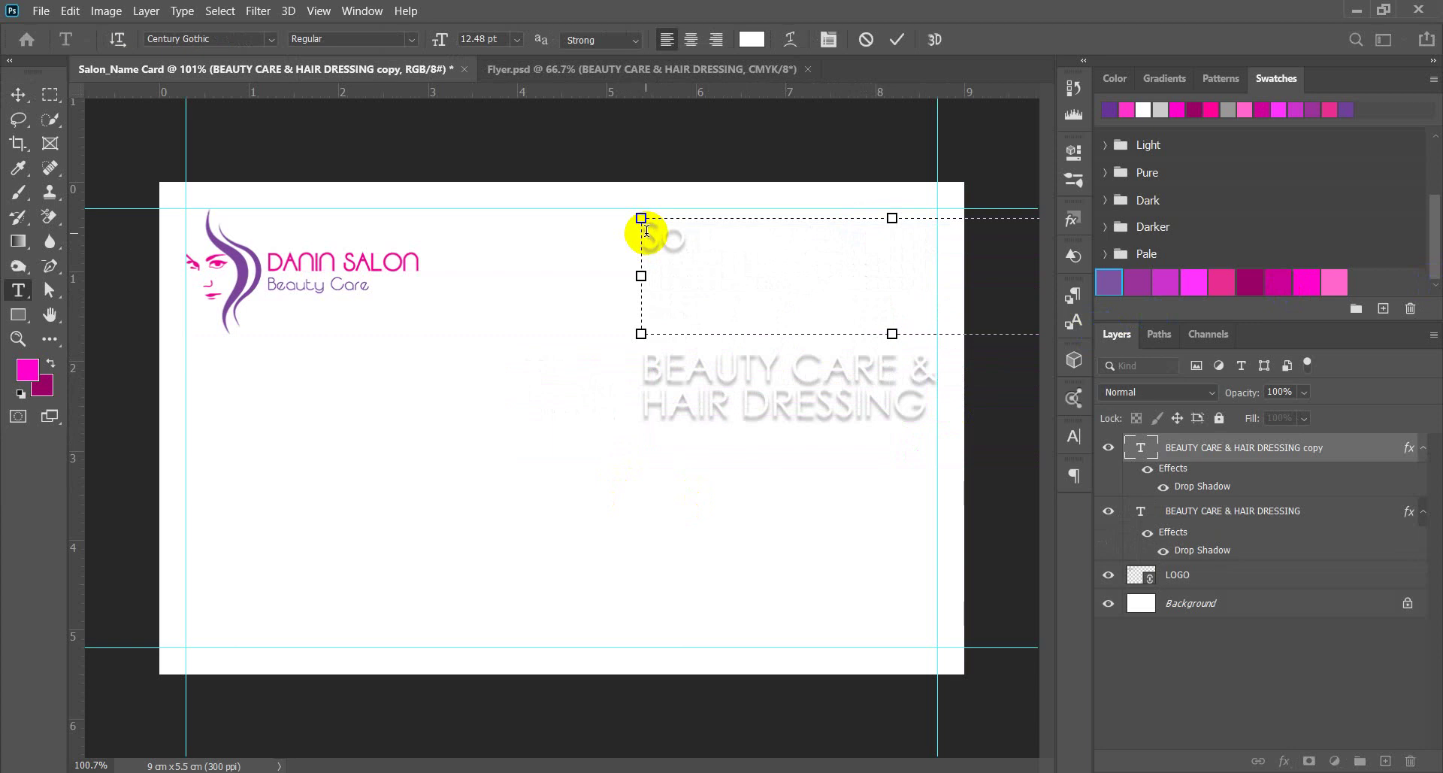
{"action": "type", "text": "OPHEA"}
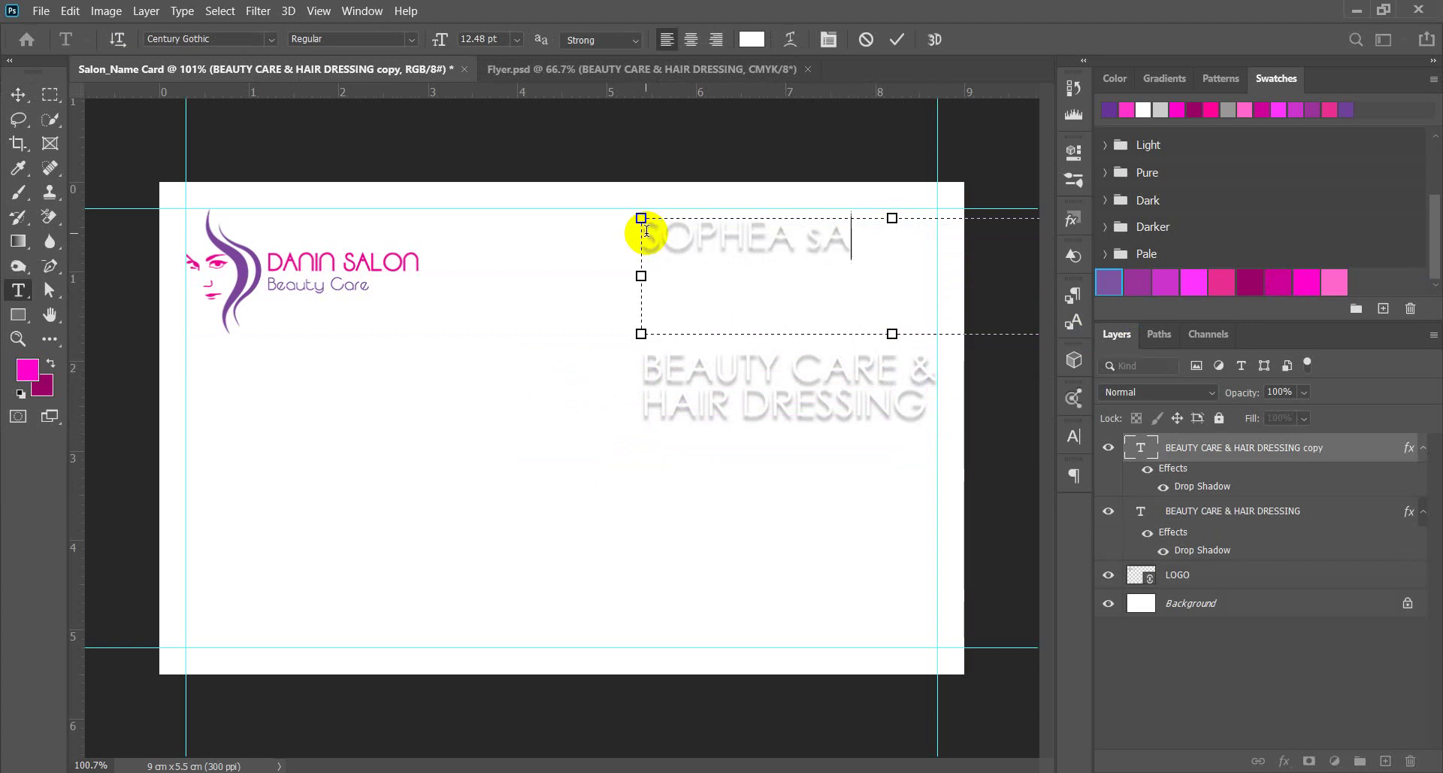
{"action": "type", "text": " SALON"}
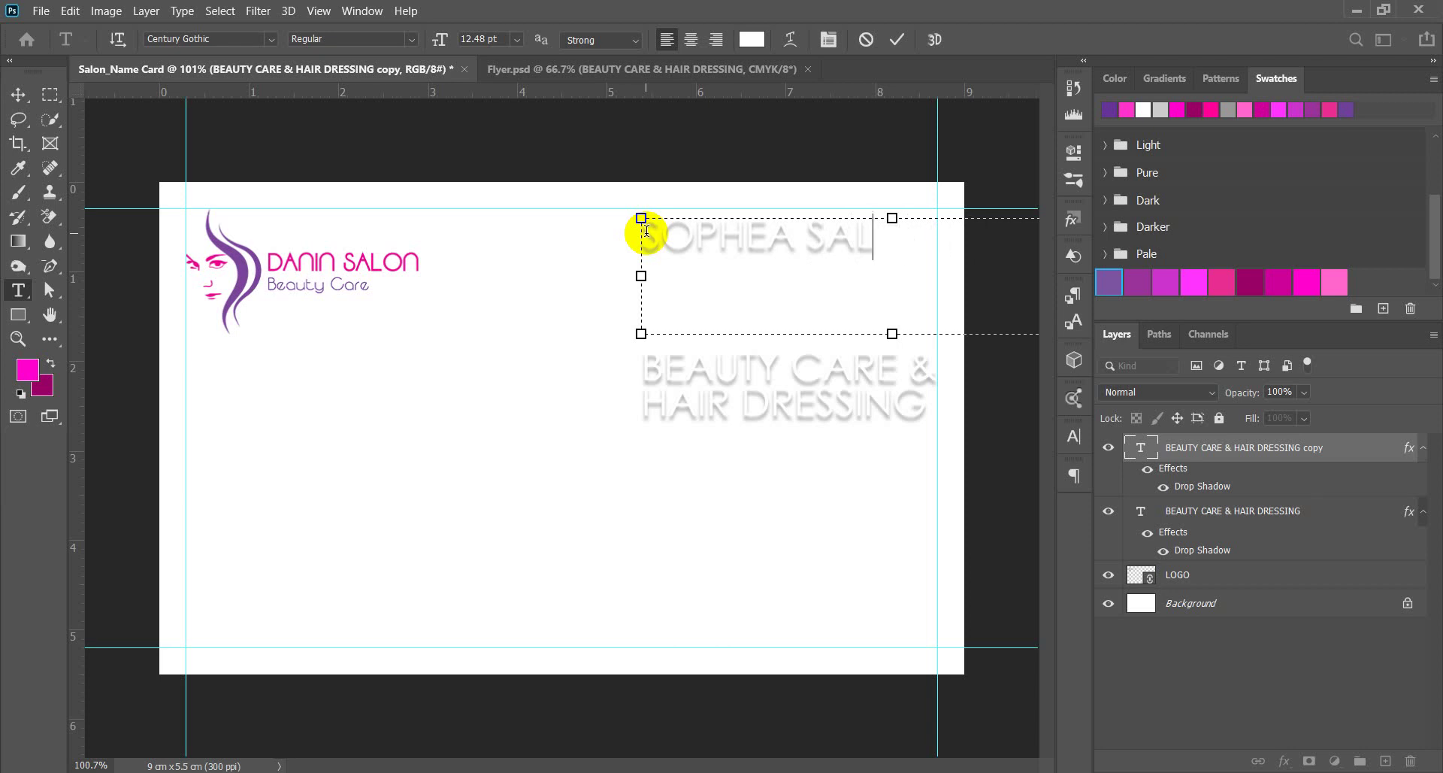
{"action": "key", "text": "ctrl+minus"}
{"action": "left_click_drag", "start_coordinate": [771, 332], "coordinate": [799, 332]}
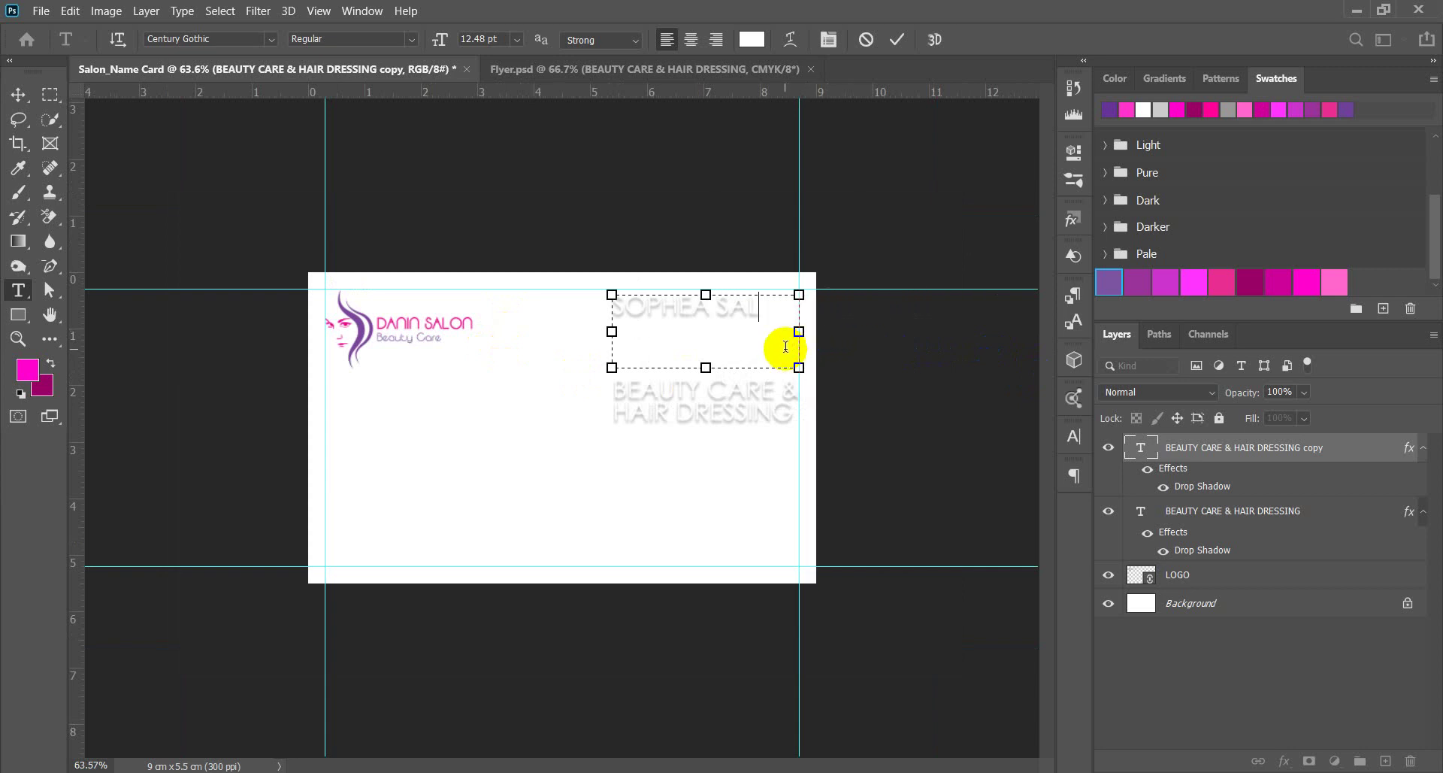
{"action": "key", "text": "ctrl+plus"}
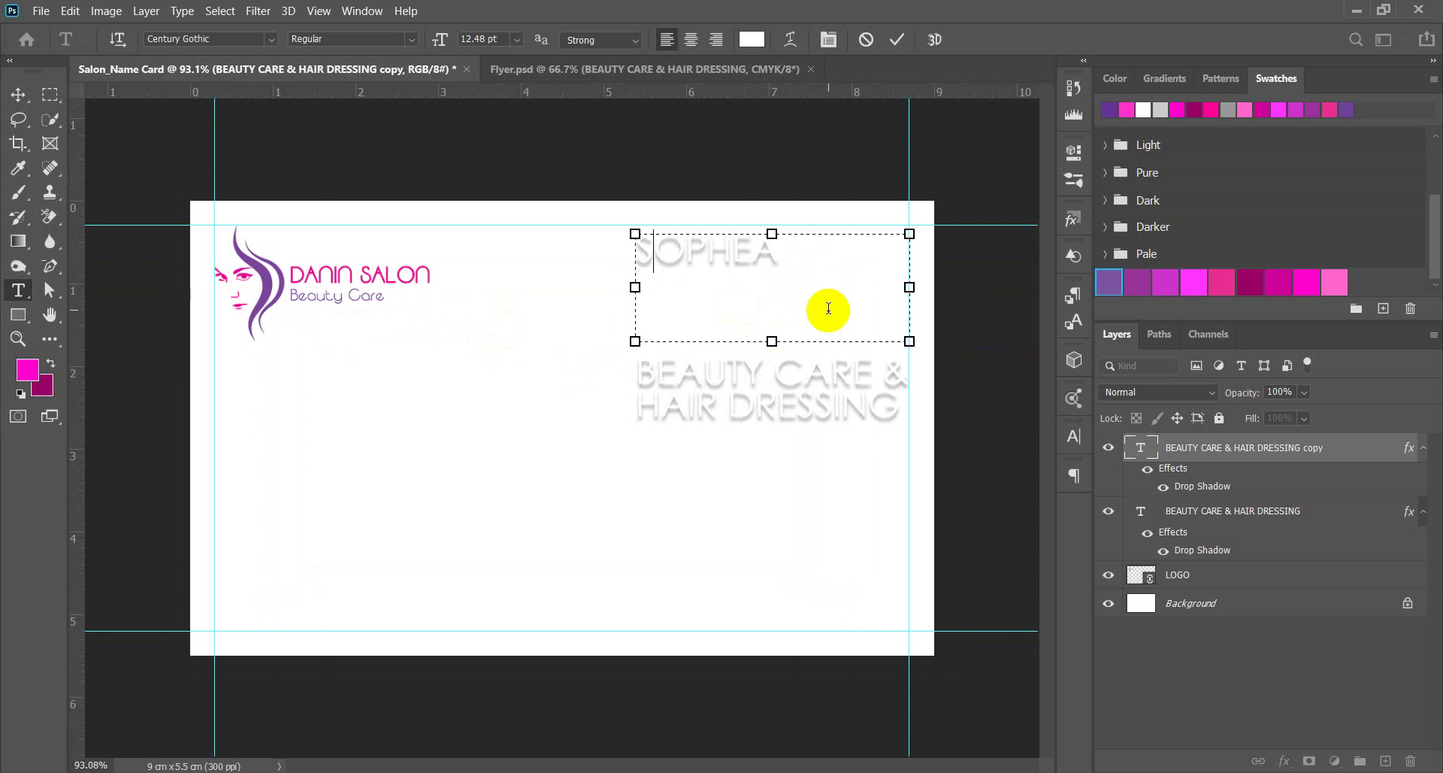
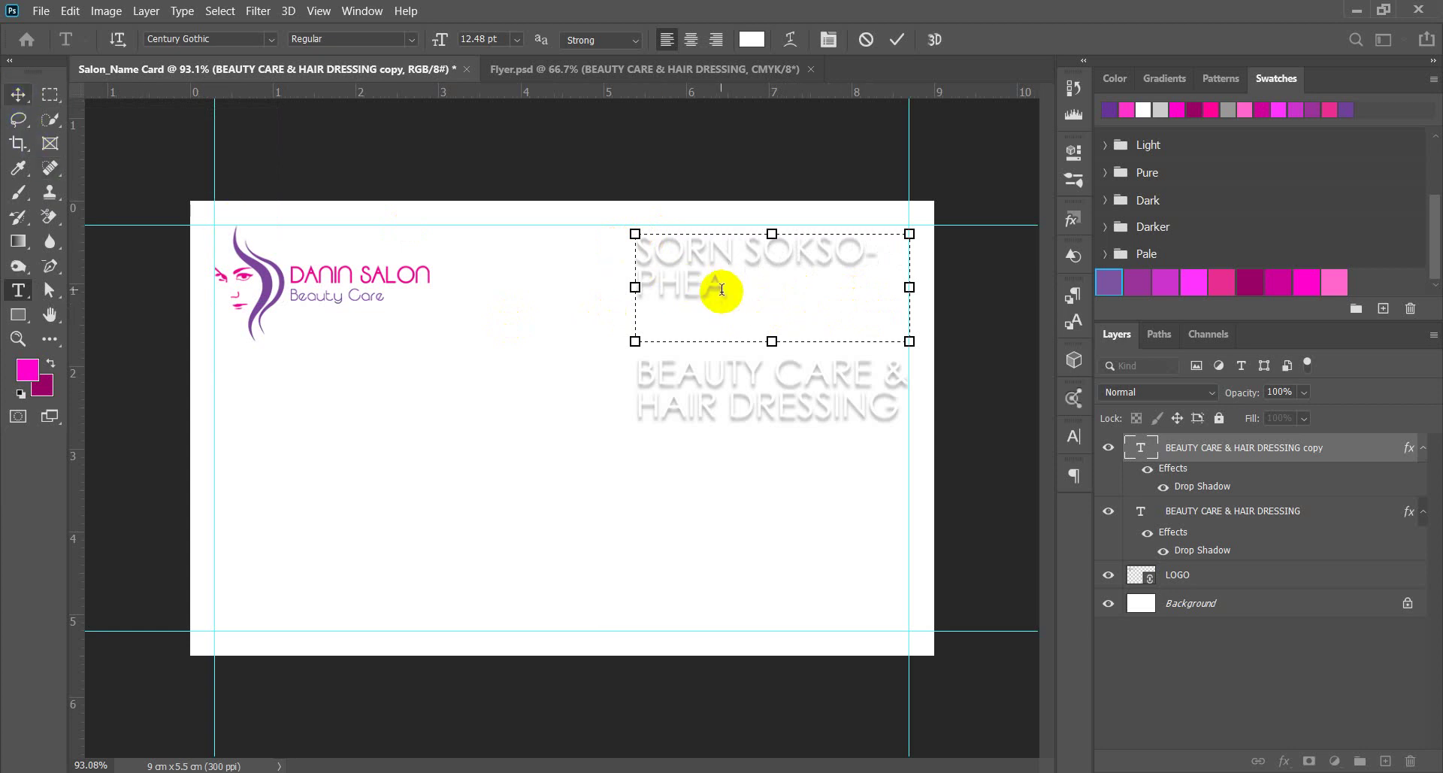
{"action": "left_click_drag", "start_coordinate": [635, 287], "coordinate": [605, 287]}
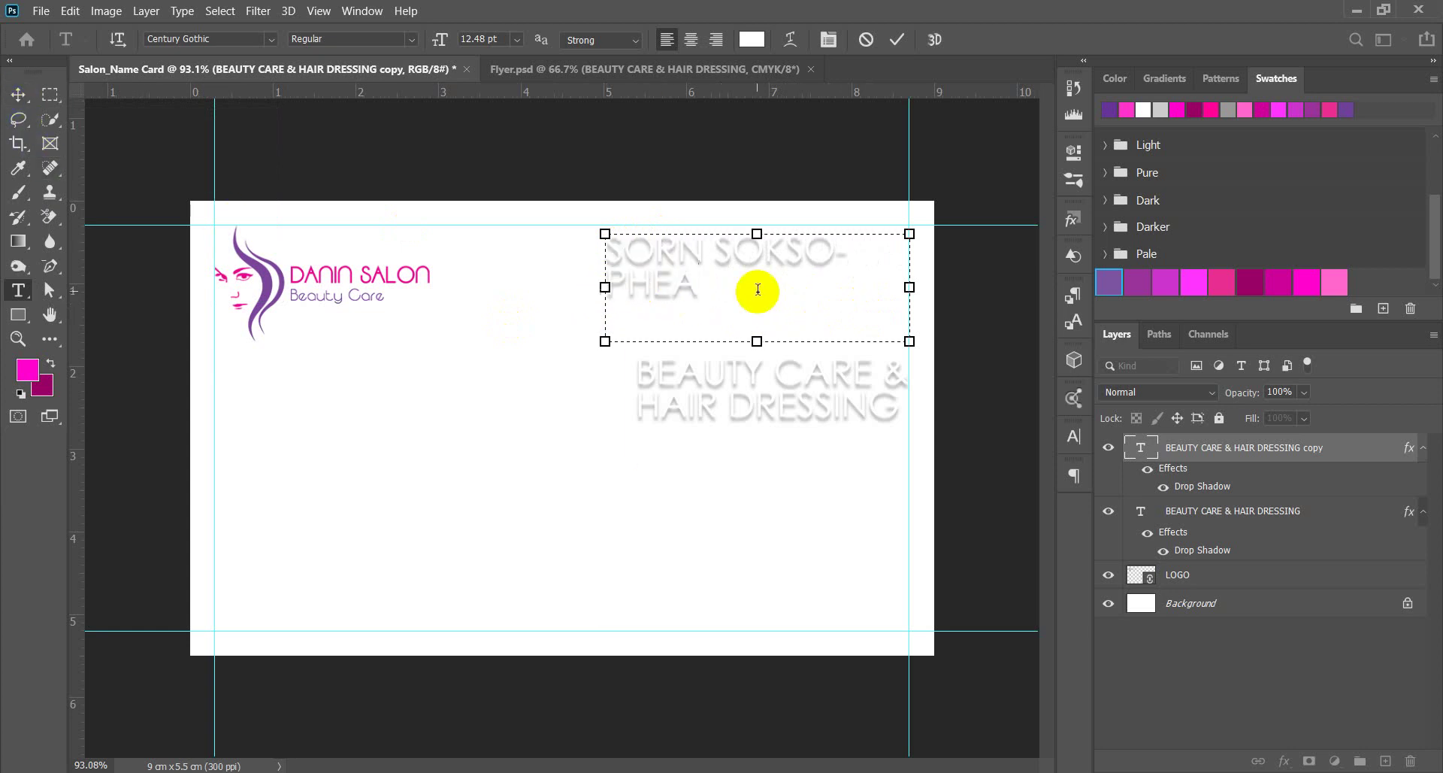
{"action": "triple_click", "coordinate": [721, 273]}
{"action": "left_click", "coordinate": [1074, 437]}
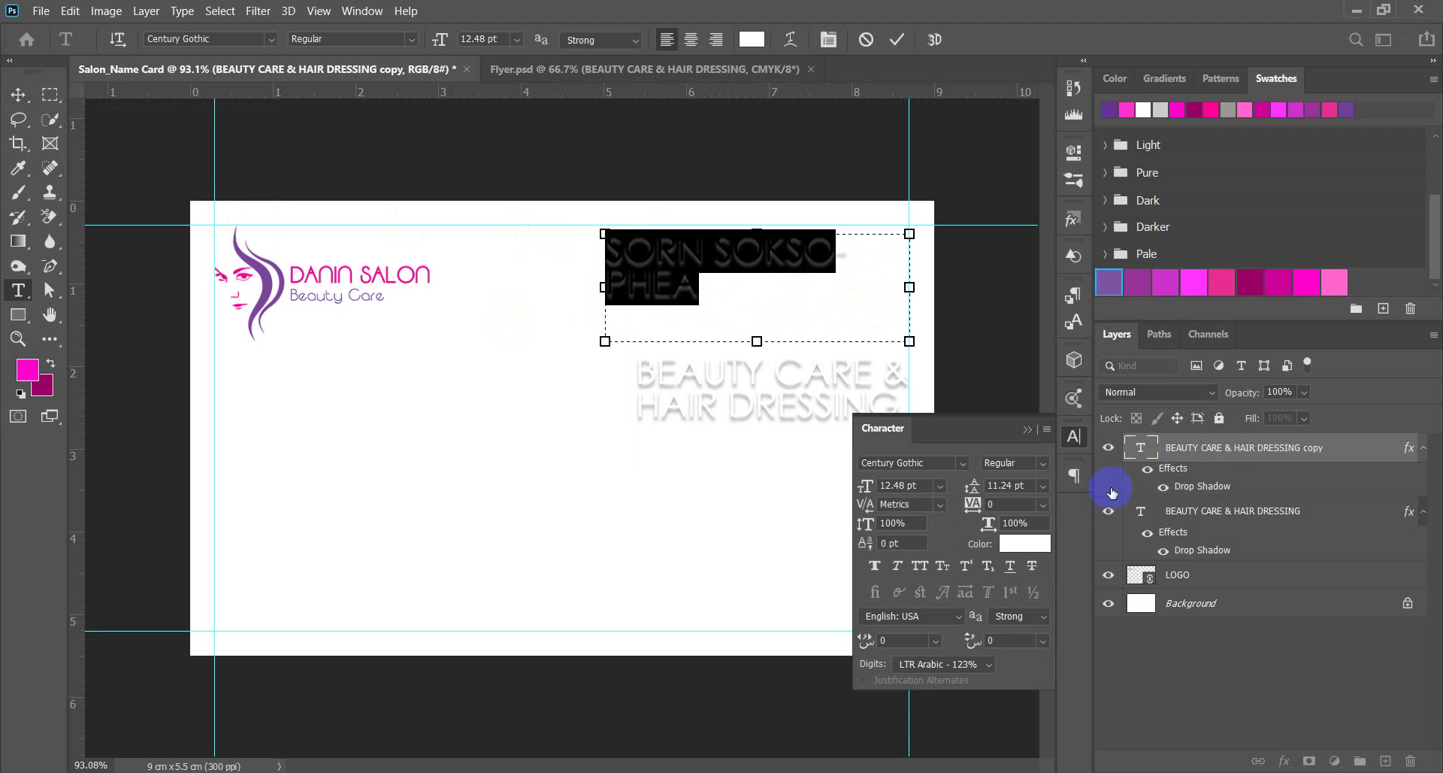
Set the owner's name to 12 pt and widen its box so it fits one line.
{"action": "left_click", "coordinate": [902, 485]}
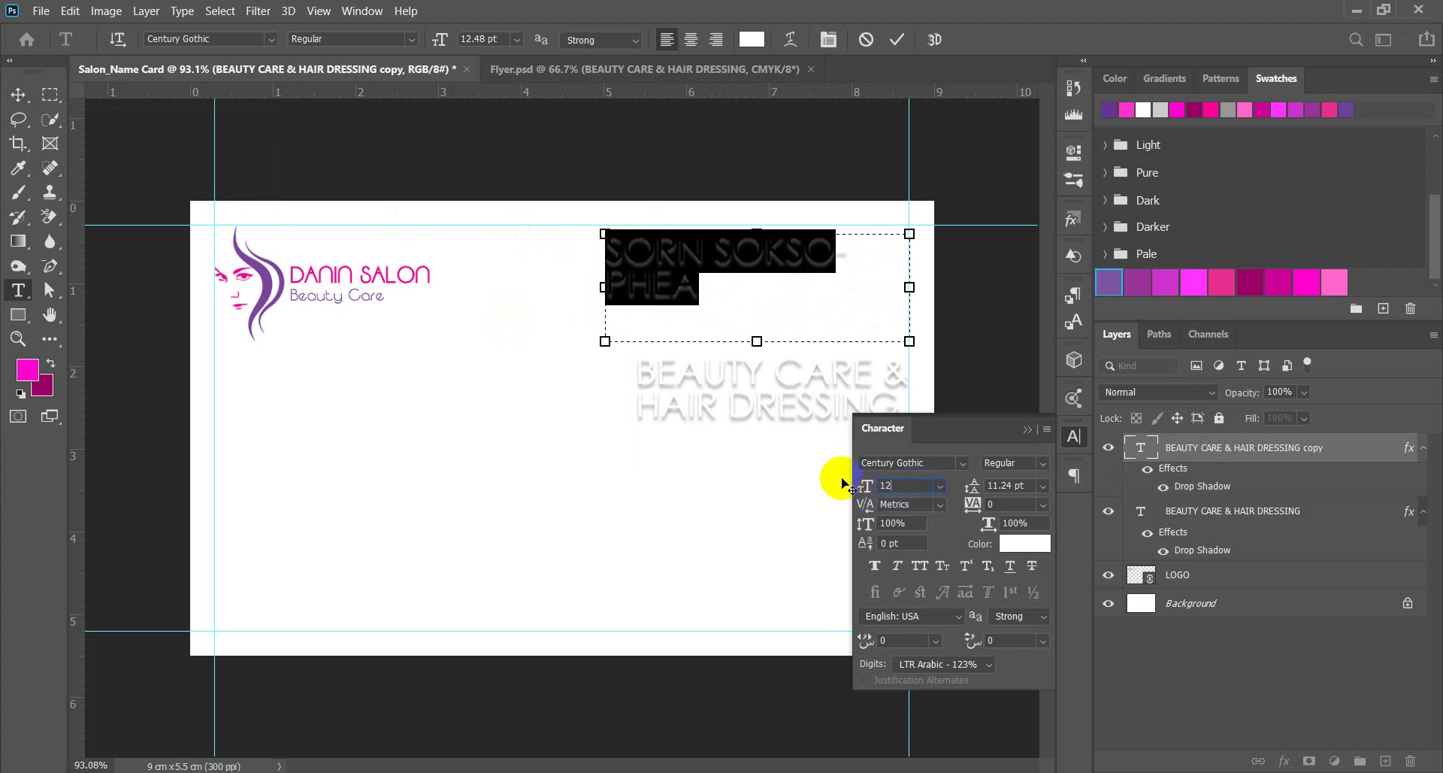
{"action": "type", "text": "12"}
{"action": "key", "text": "Return"}
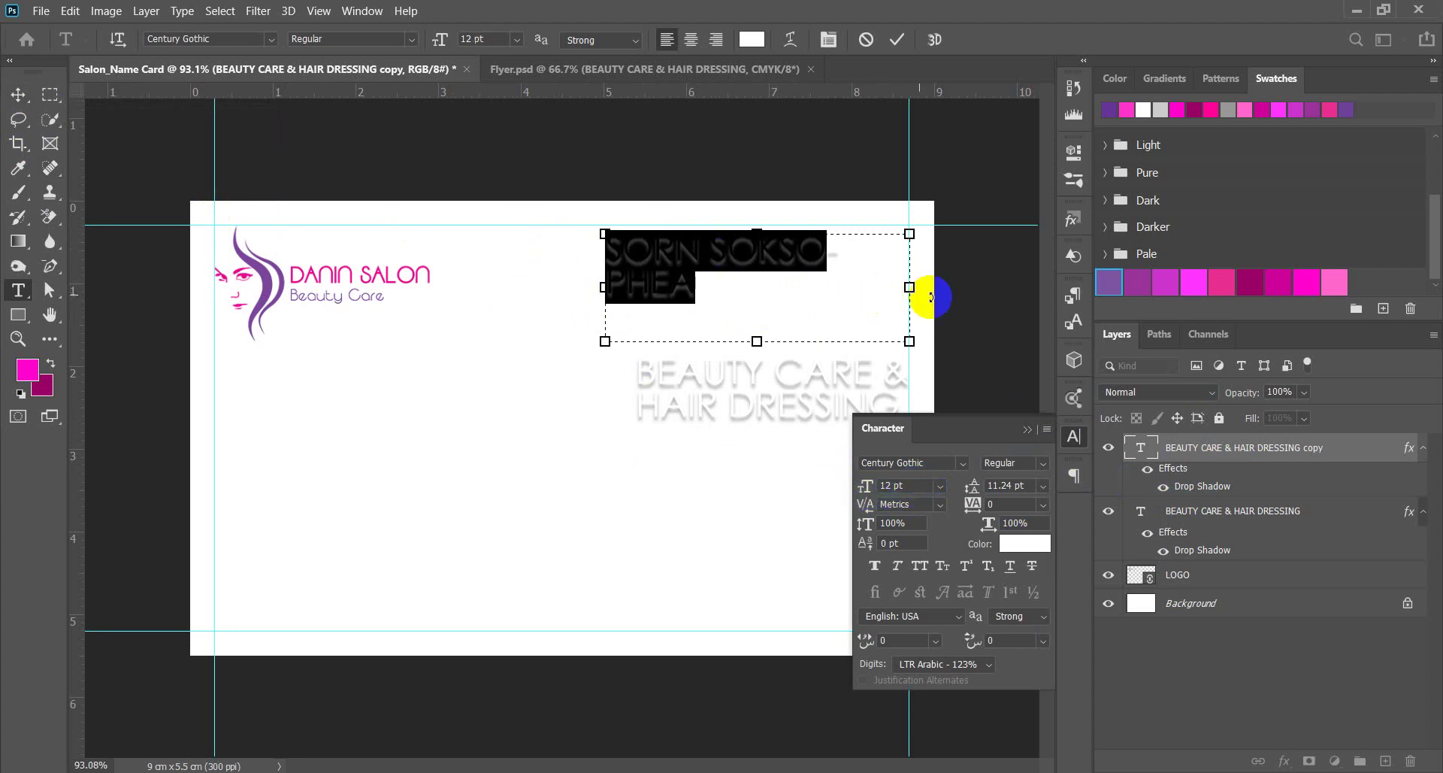
{"action": "left_click_drag", "start_coordinate": [604, 287], "coordinate": [594, 291]}
{"action": "left_click", "coordinate": [18, 94]}
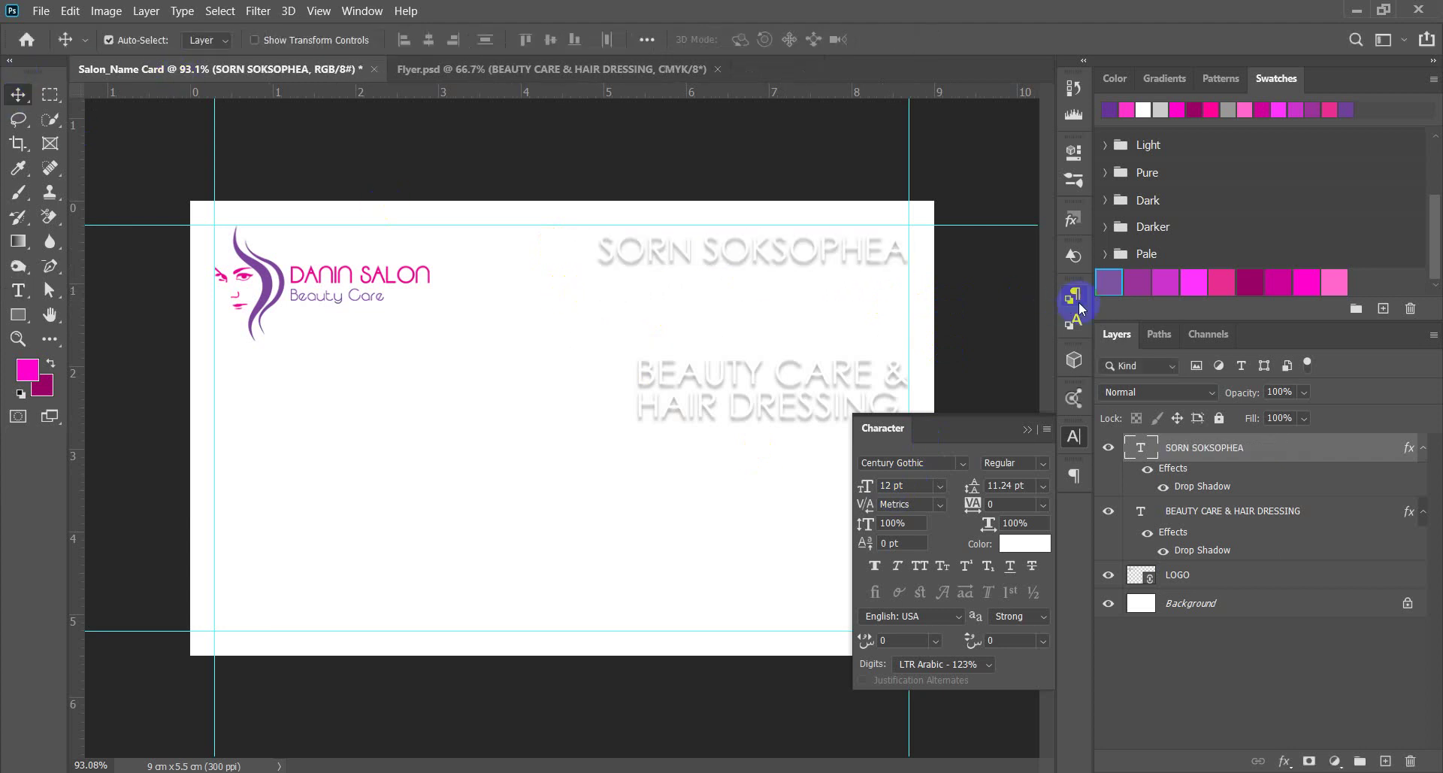
{"action": "left_click", "coordinate": [1042, 431]}
Shorten the name's text box from the bottom and shift the name slightly down.
{"action": "key", "text": "t"}
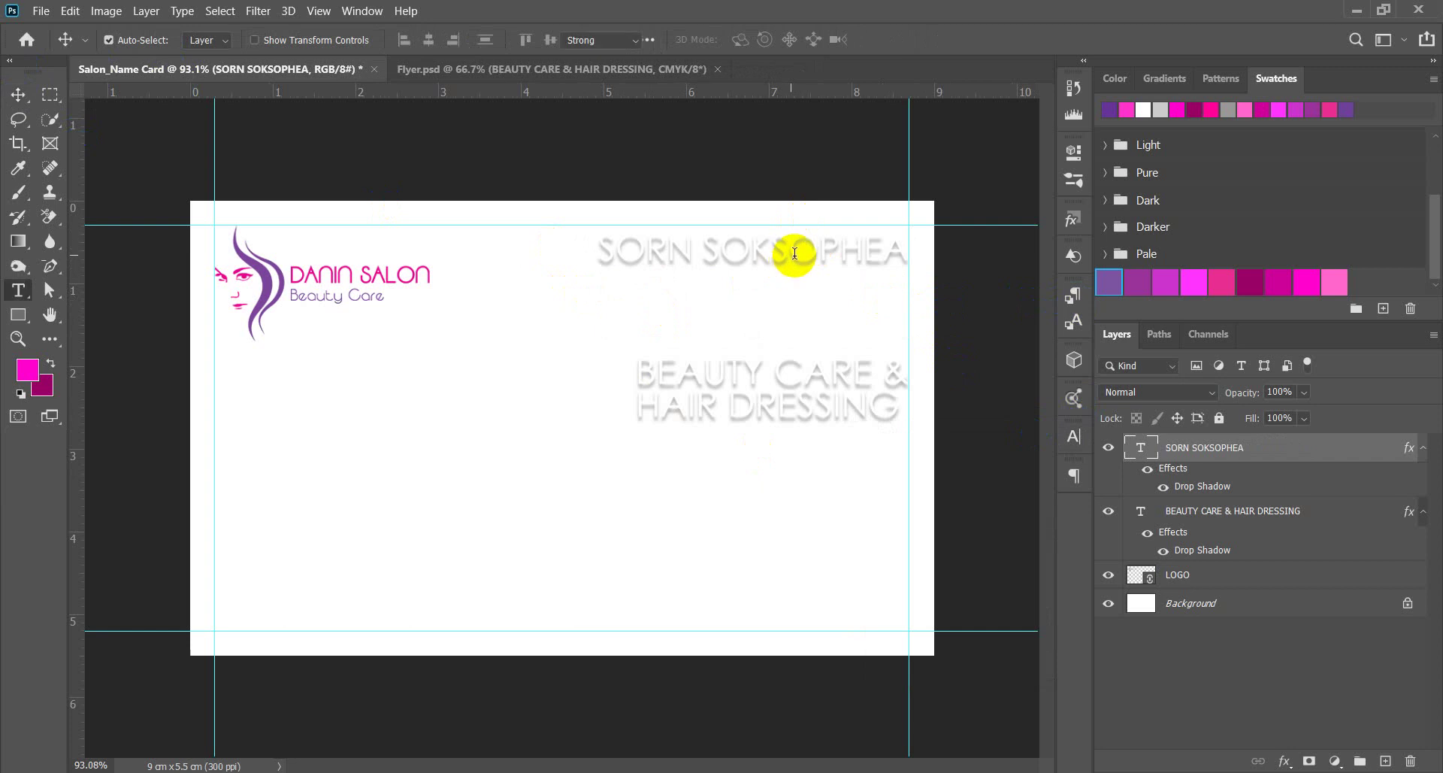
{"action": "left_click", "coordinate": [775, 258]}
{"action": "left_click_drag", "start_coordinate": [751, 338], "coordinate": [747, 280]}
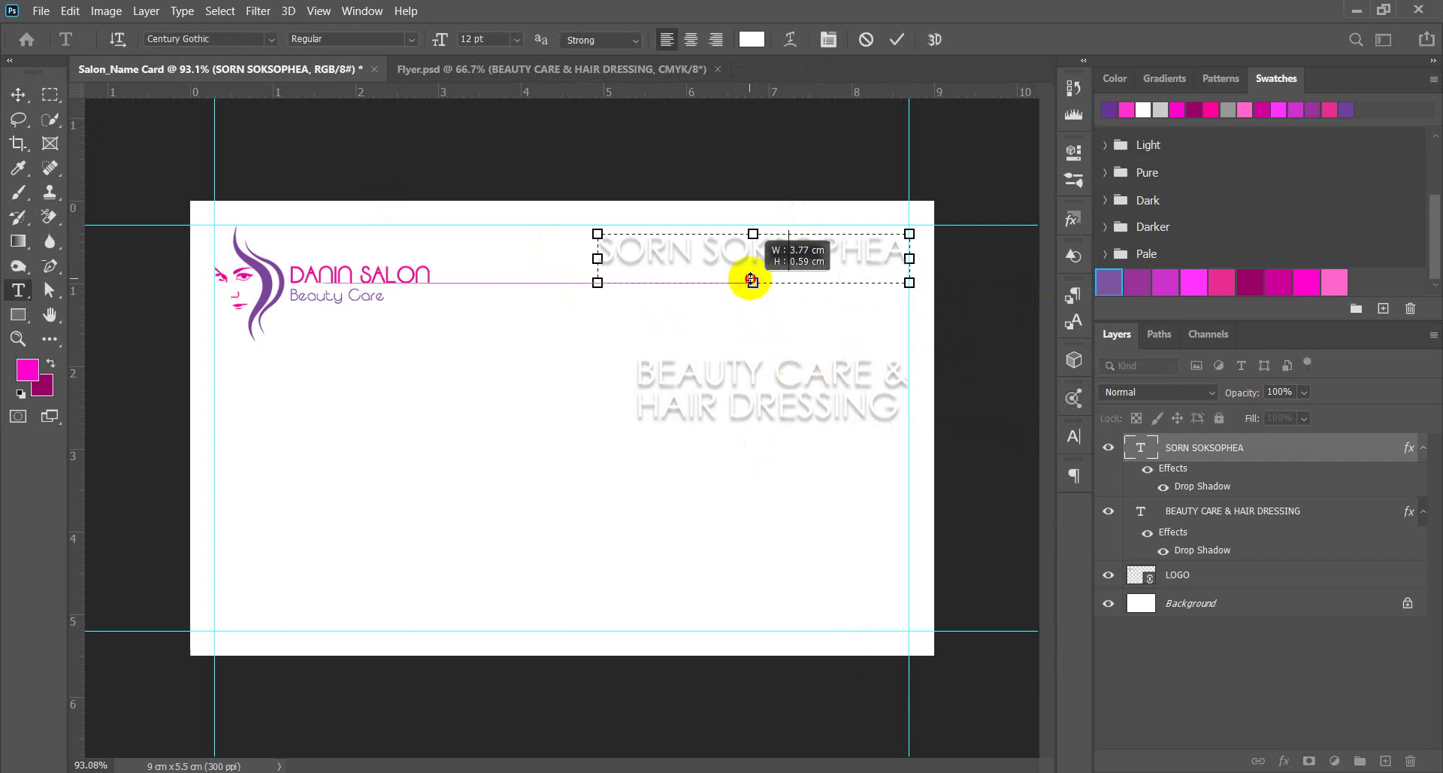
{"action": "left_click", "coordinate": [18, 94]}
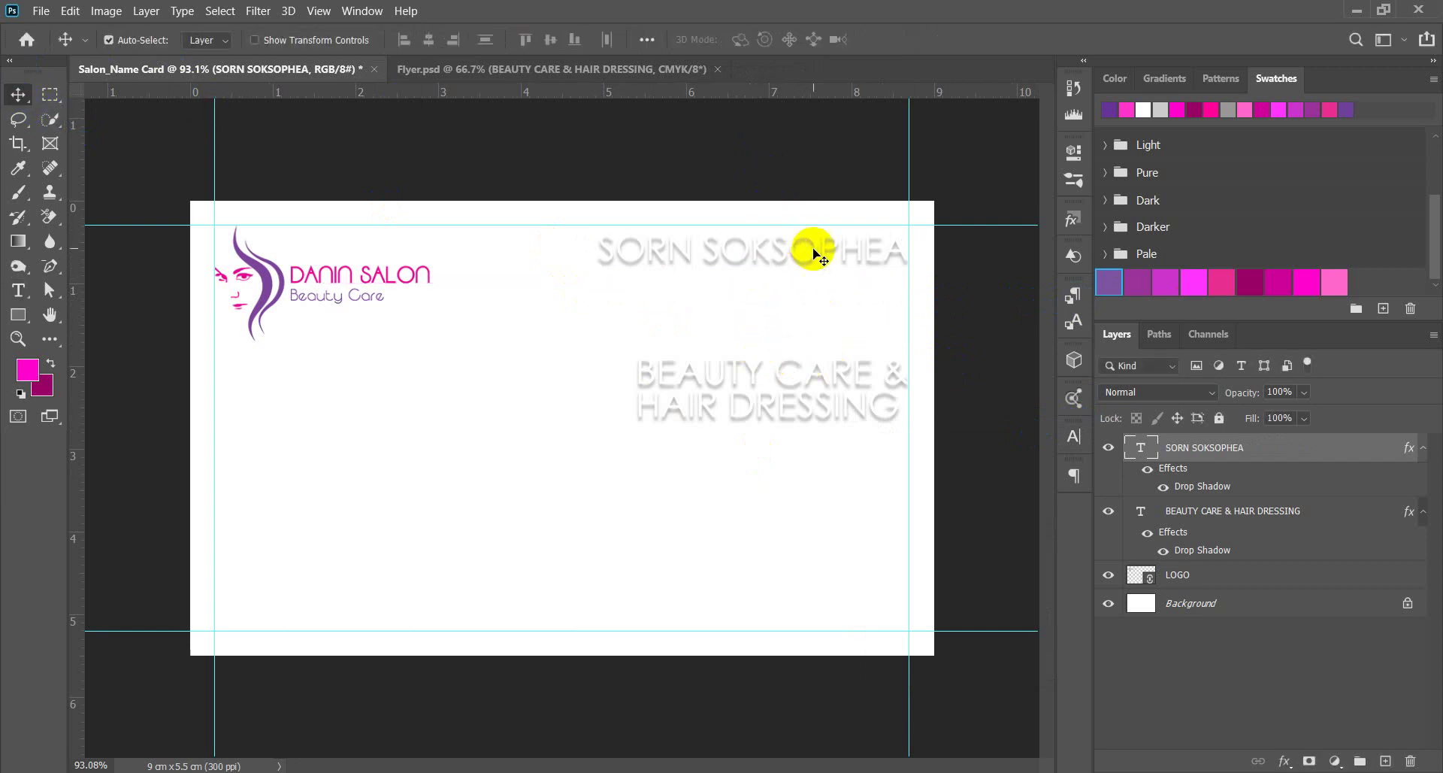
{"action": "left_click_drag", "start_coordinate": [810, 256], "coordinate": [812, 277]}
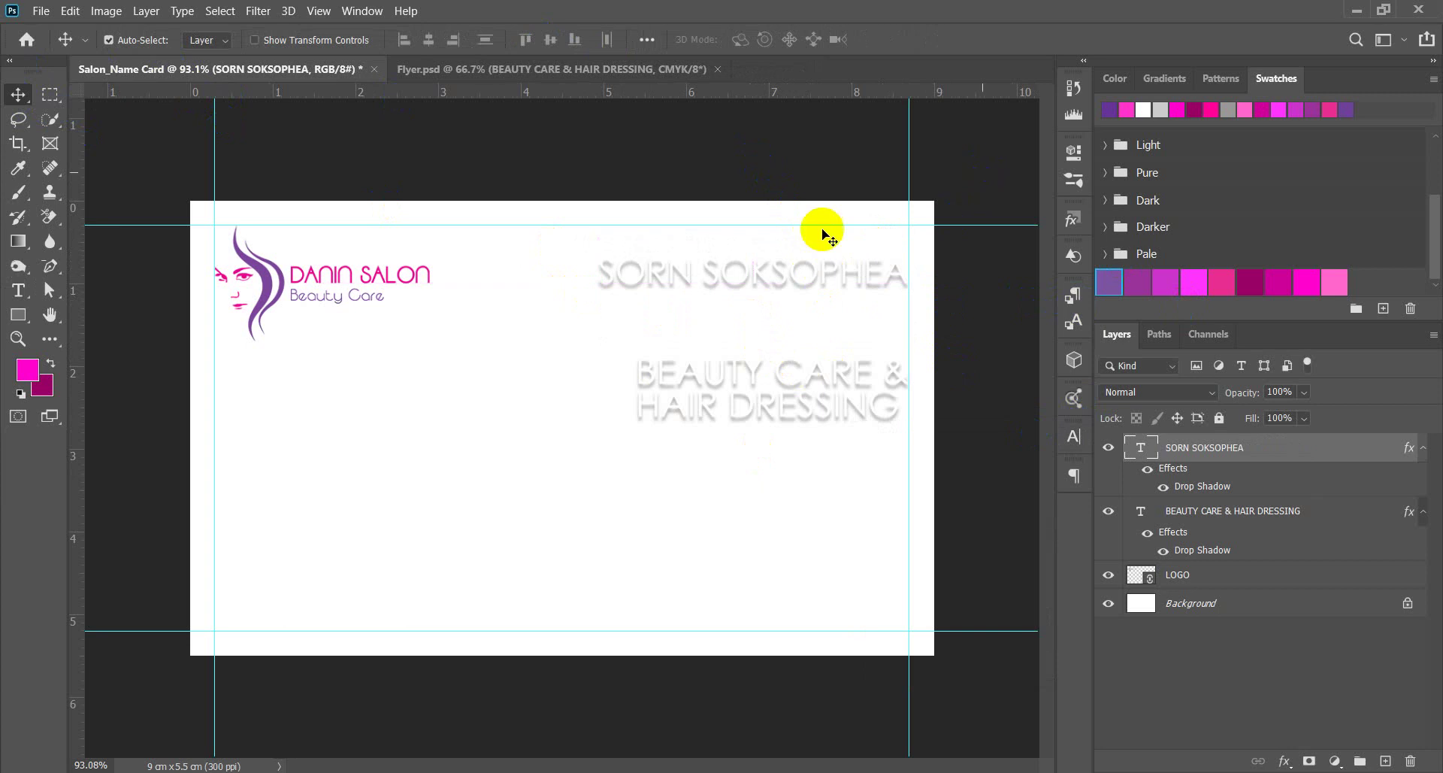
Move the BEAUTY CARE & HAIR DRESSING text up and left beneath the name.
{"action": "left_click", "coordinate": [579, 303]}
{"action": "scroll", "coordinate": [580, 303], "scroll_direction": "down", "scroll_amount": 3}
{"action": "scroll", "coordinate": [750, 377], "scroll_direction": "up", "scroll_amount": 3}
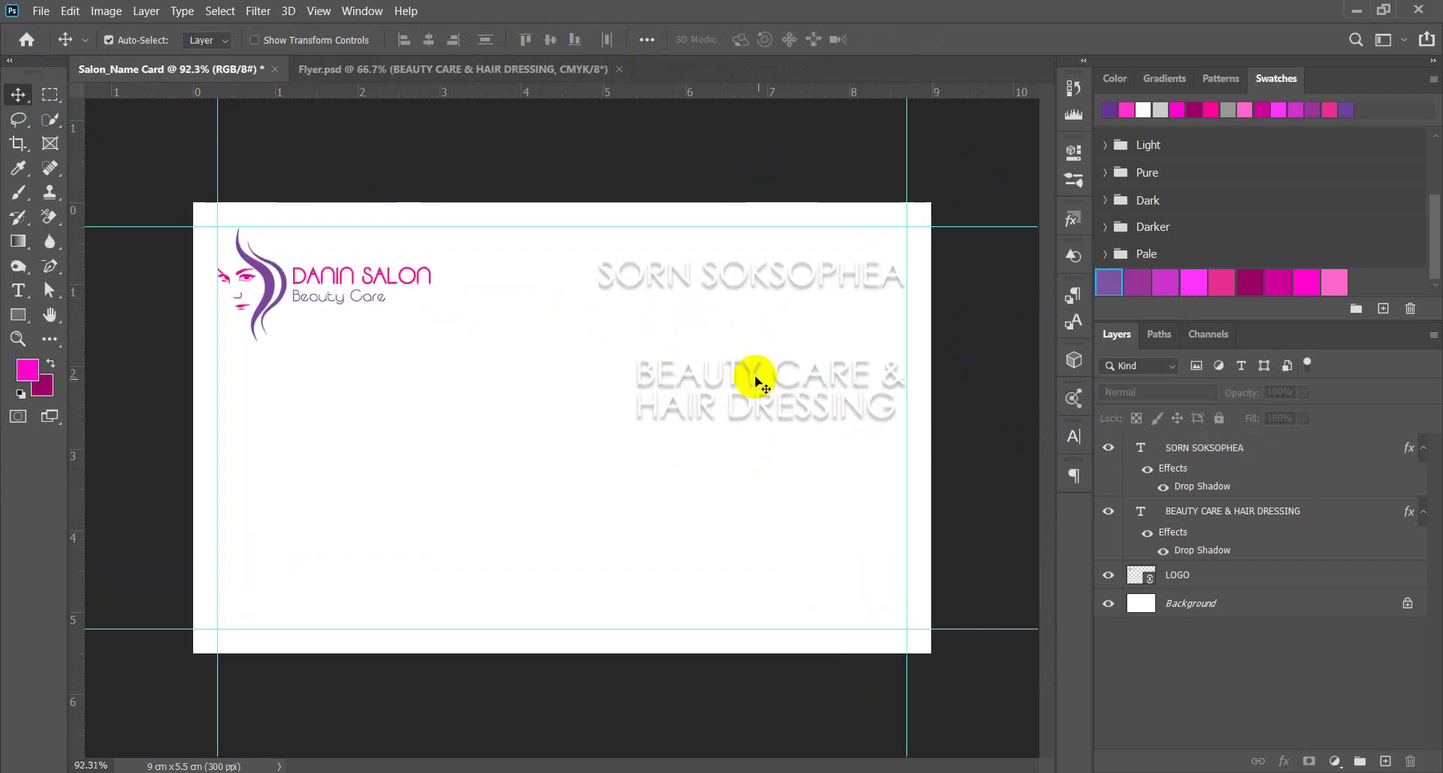
{"action": "left_click_drag", "start_coordinate": [754, 376], "coordinate": [708, 318]}
{"action": "left_click", "coordinate": [1002, 264]}
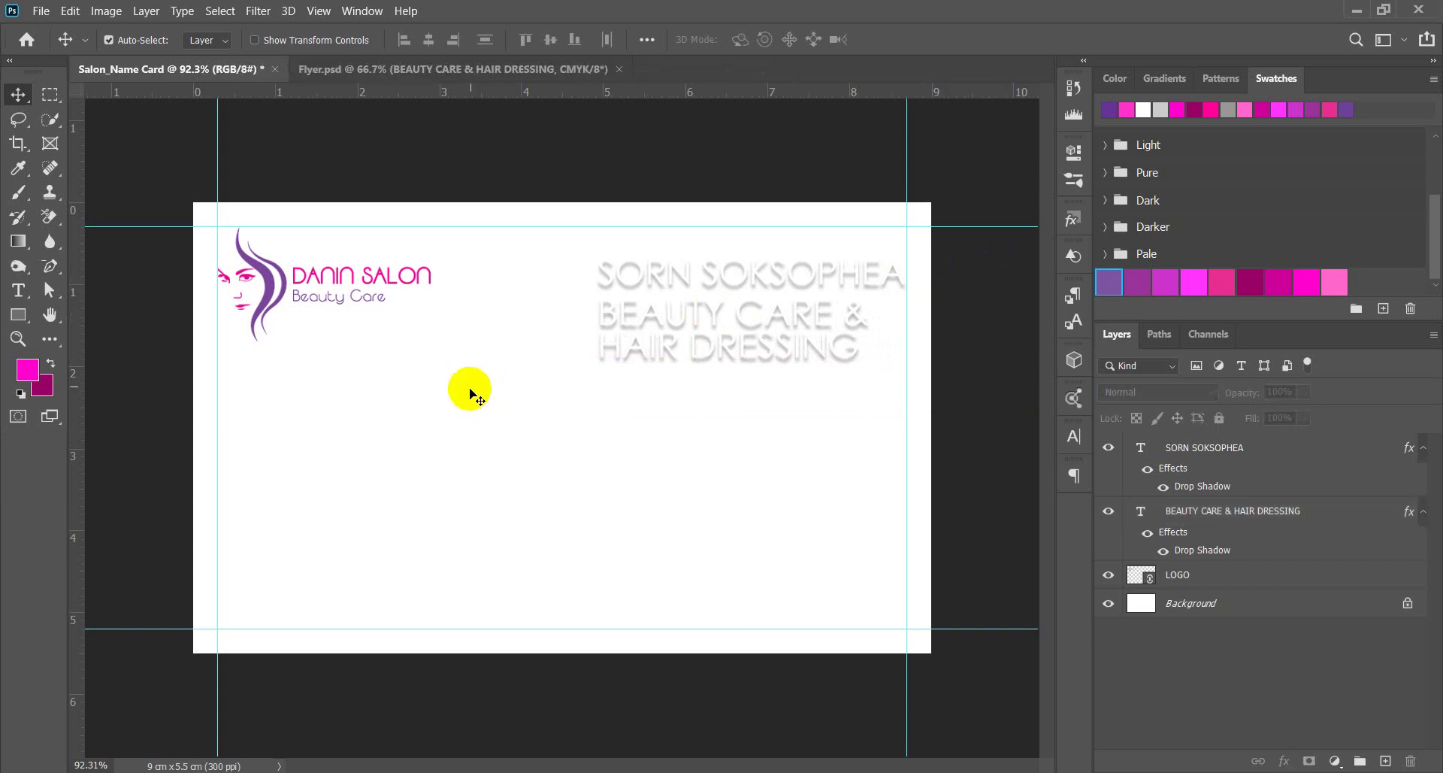
{"action": "scroll", "coordinate": [564, 421], "scroll_direction": "down", "scroll_amount": 3}
{"action": "scroll", "coordinate": [842, 395], "scroll_direction": "up", "scroll_amount": 3}
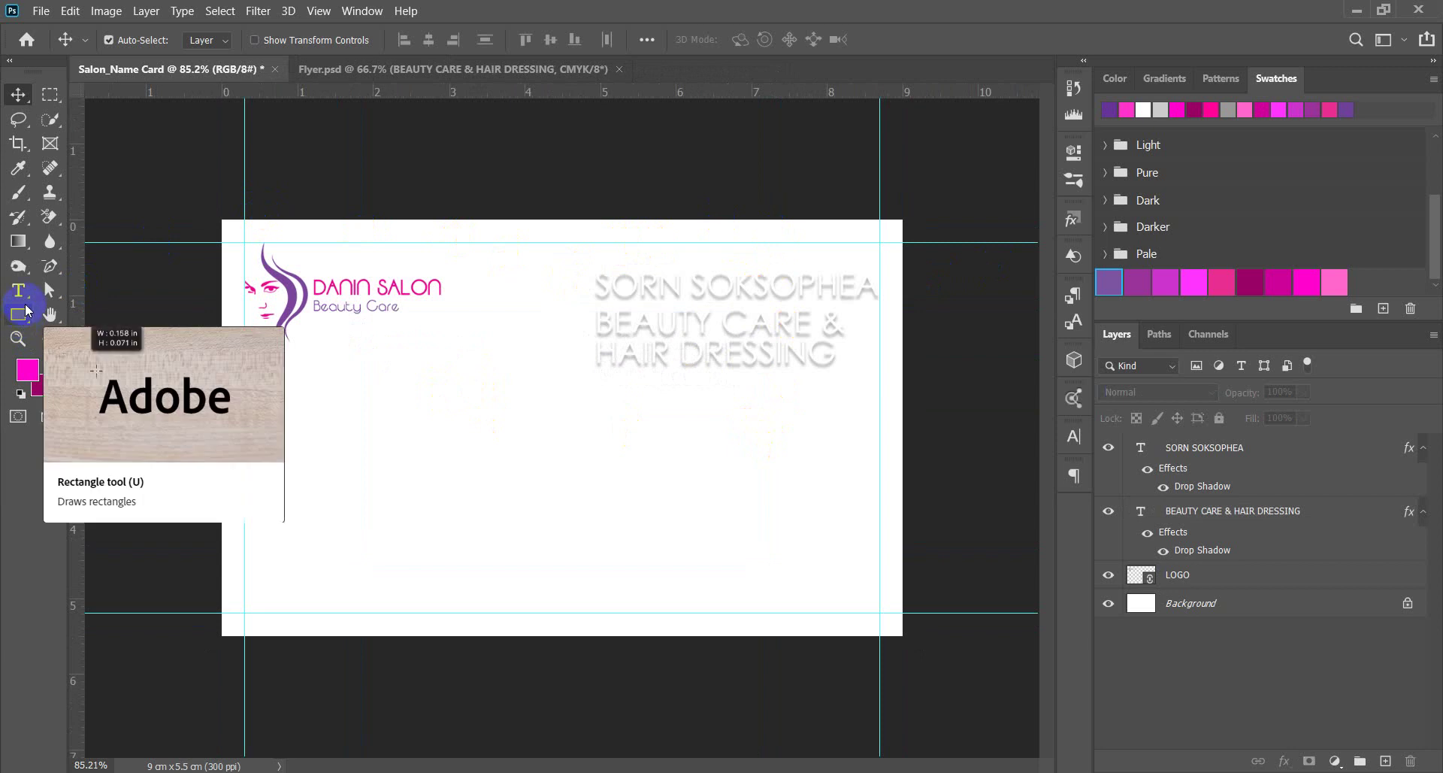
Draw a rectangle covering the whole card and fill it with pink.
{"action": "left_click", "coordinate": [353, 224]}
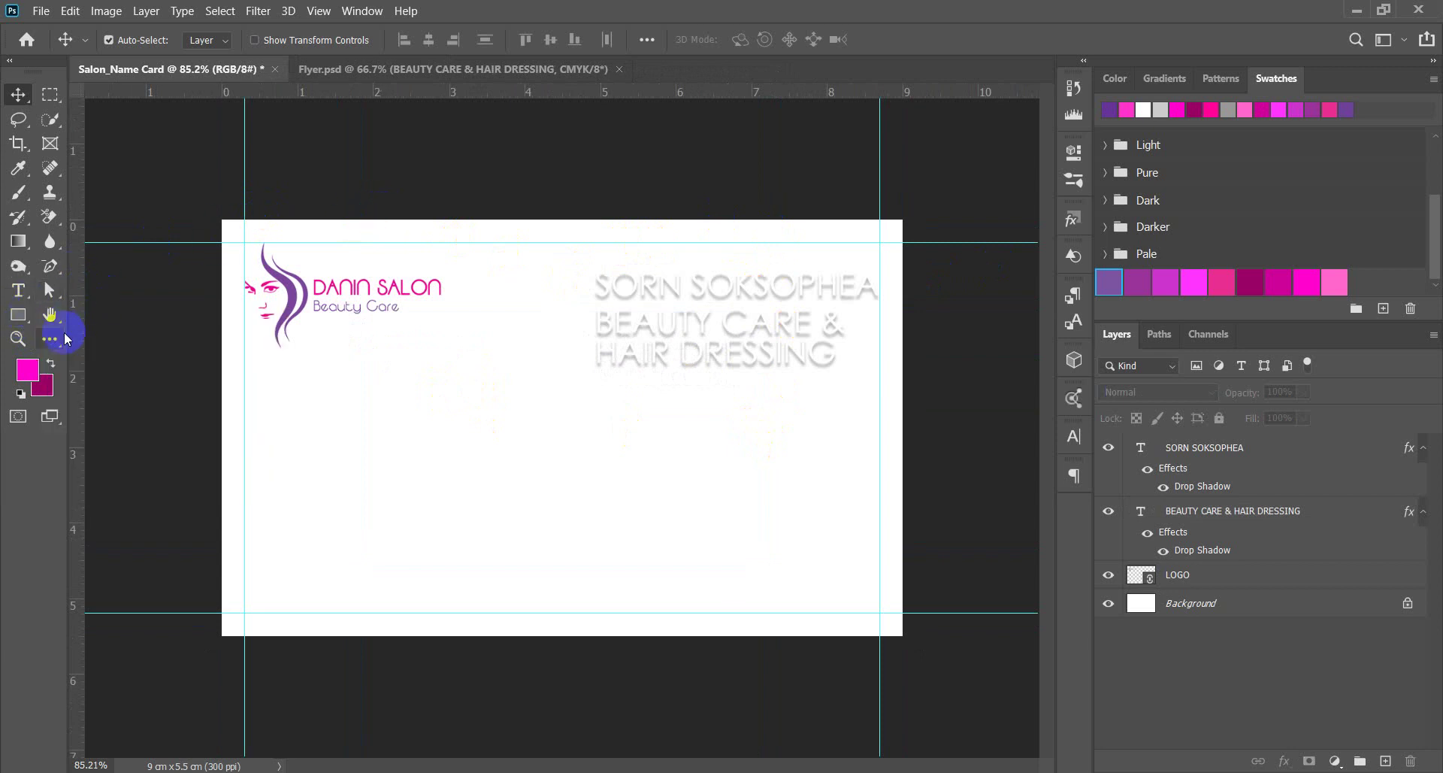
{"action": "left_click", "coordinate": [18, 337]}
{"action": "left_click", "coordinate": [18, 314]}
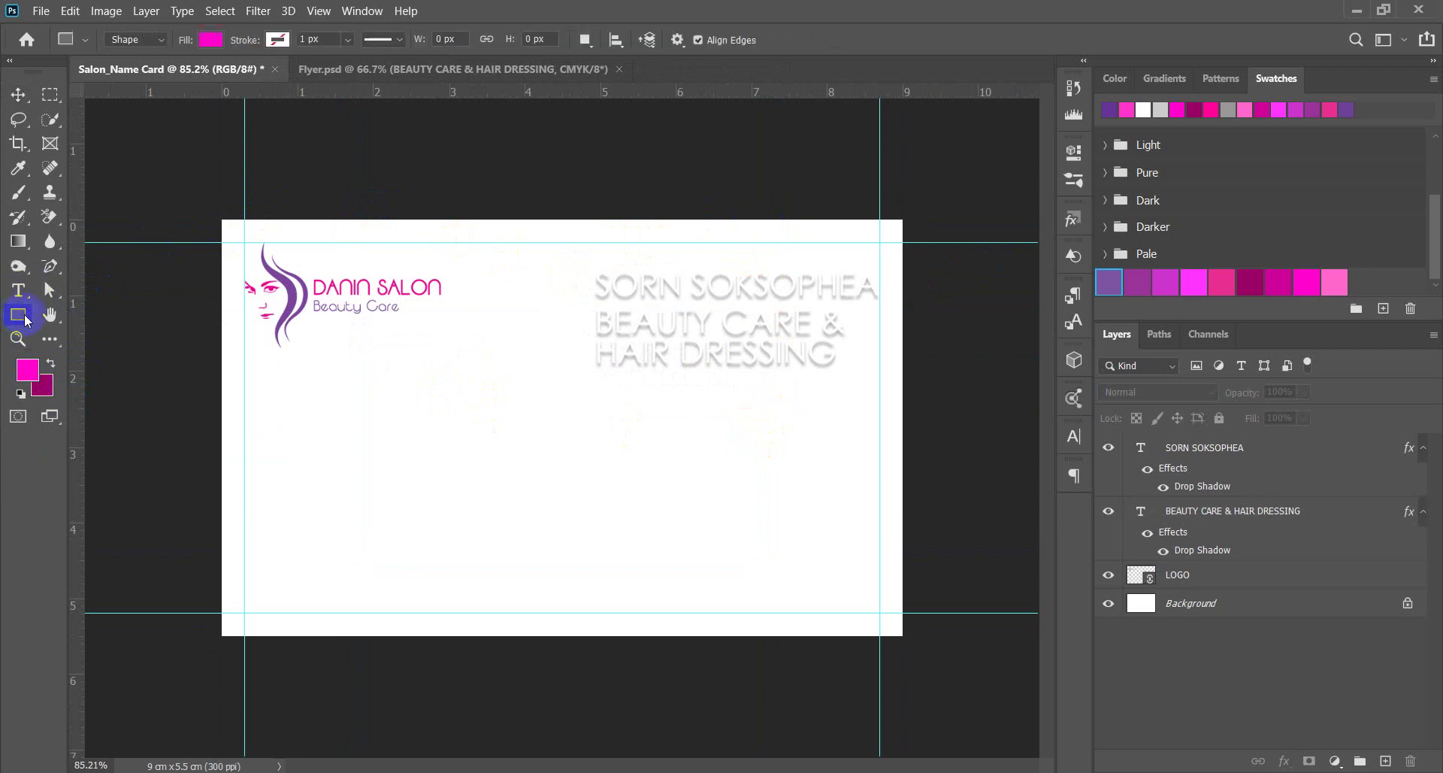
{"action": "left_click_drag", "start_coordinate": [215, 217], "coordinate": [918, 664]}
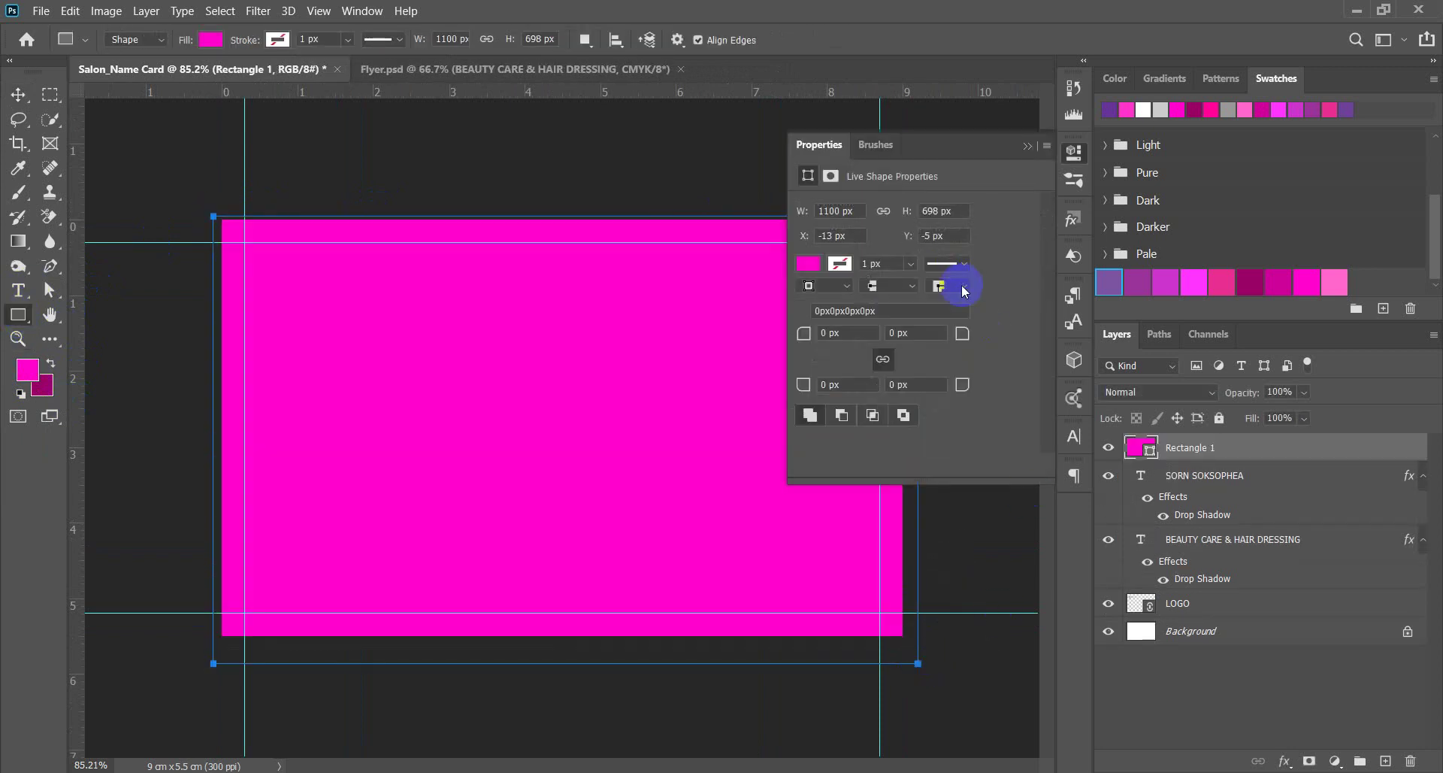
{"action": "left_click", "coordinate": [213, 40]}
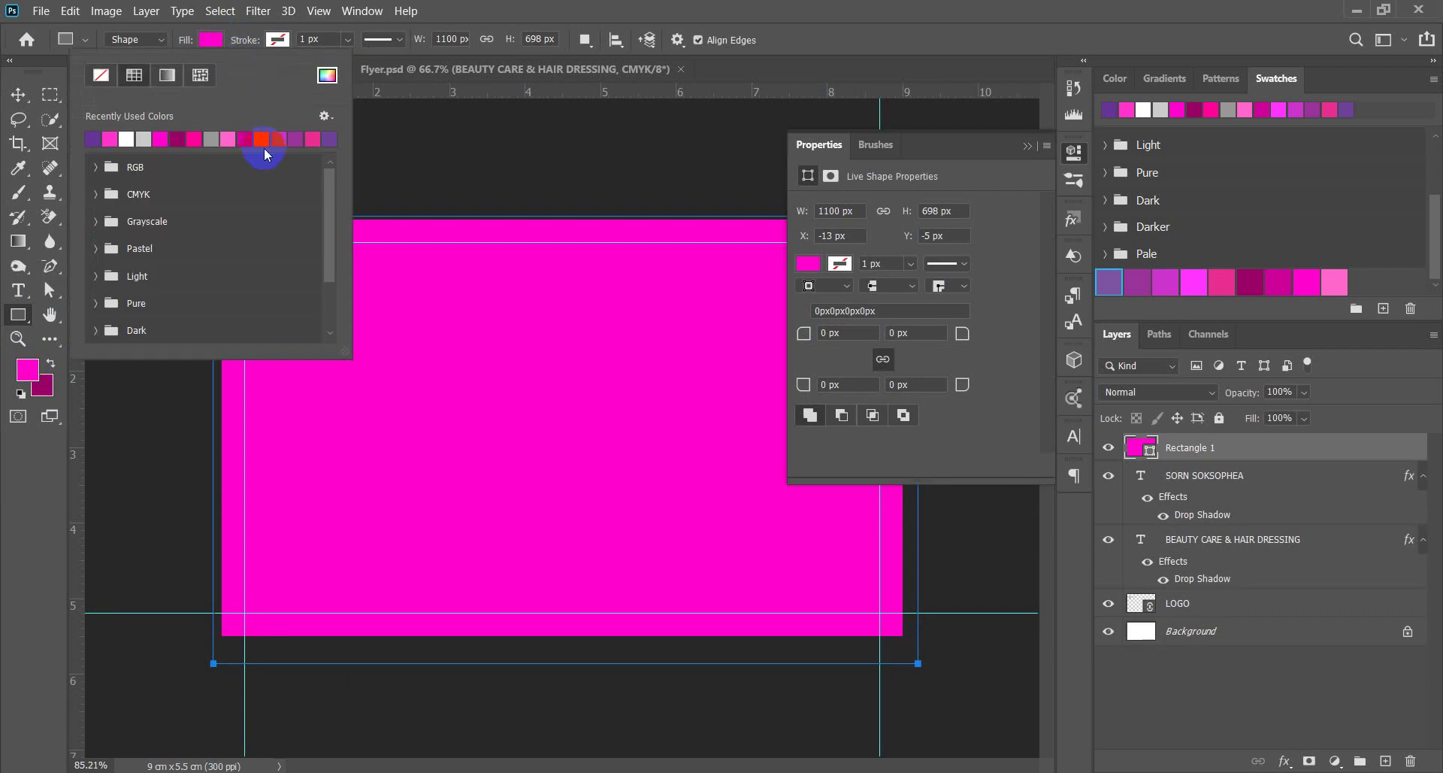
{"action": "left_click", "coordinate": [123, 140]}
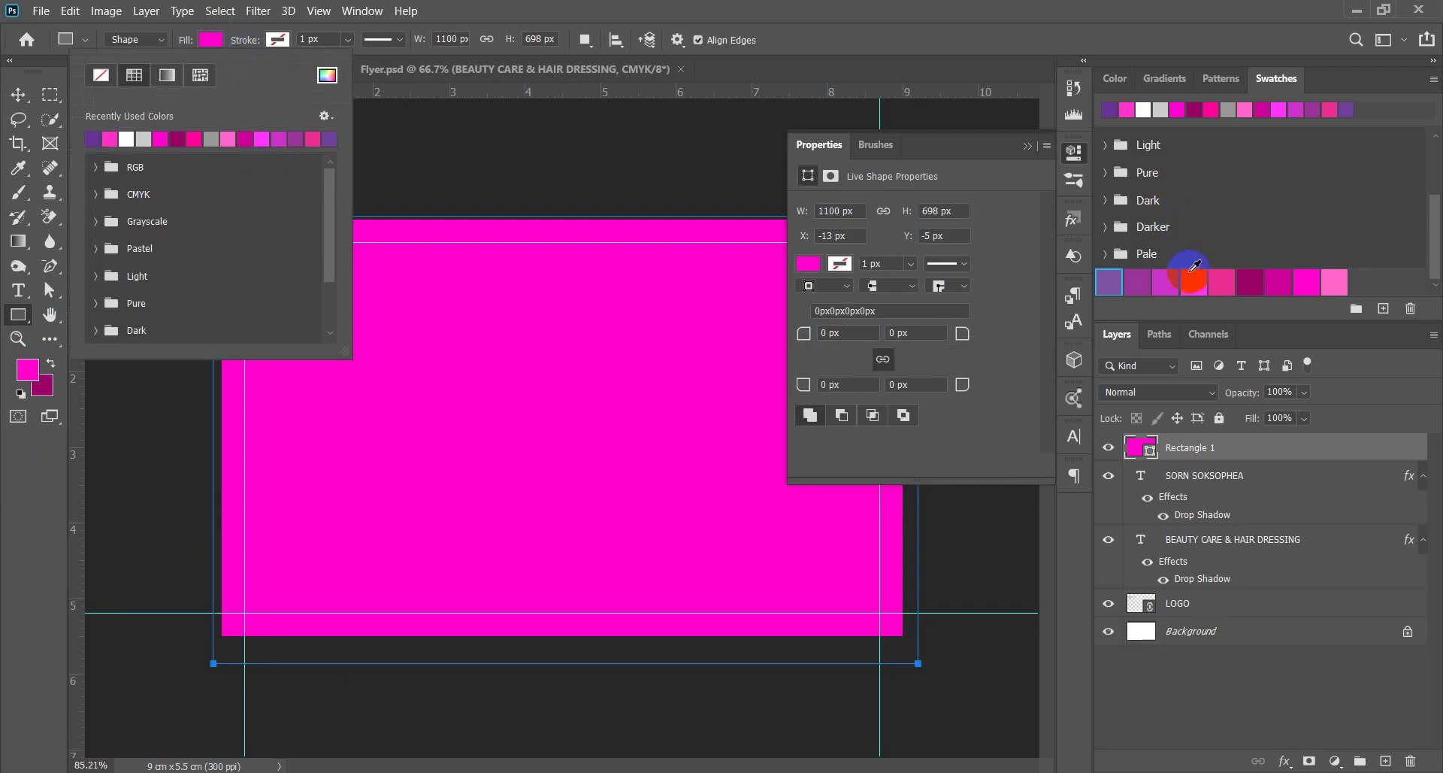
{"action": "left_click", "coordinate": [1223, 282]}
{"action": "left_click", "coordinate": [1223, 282]}
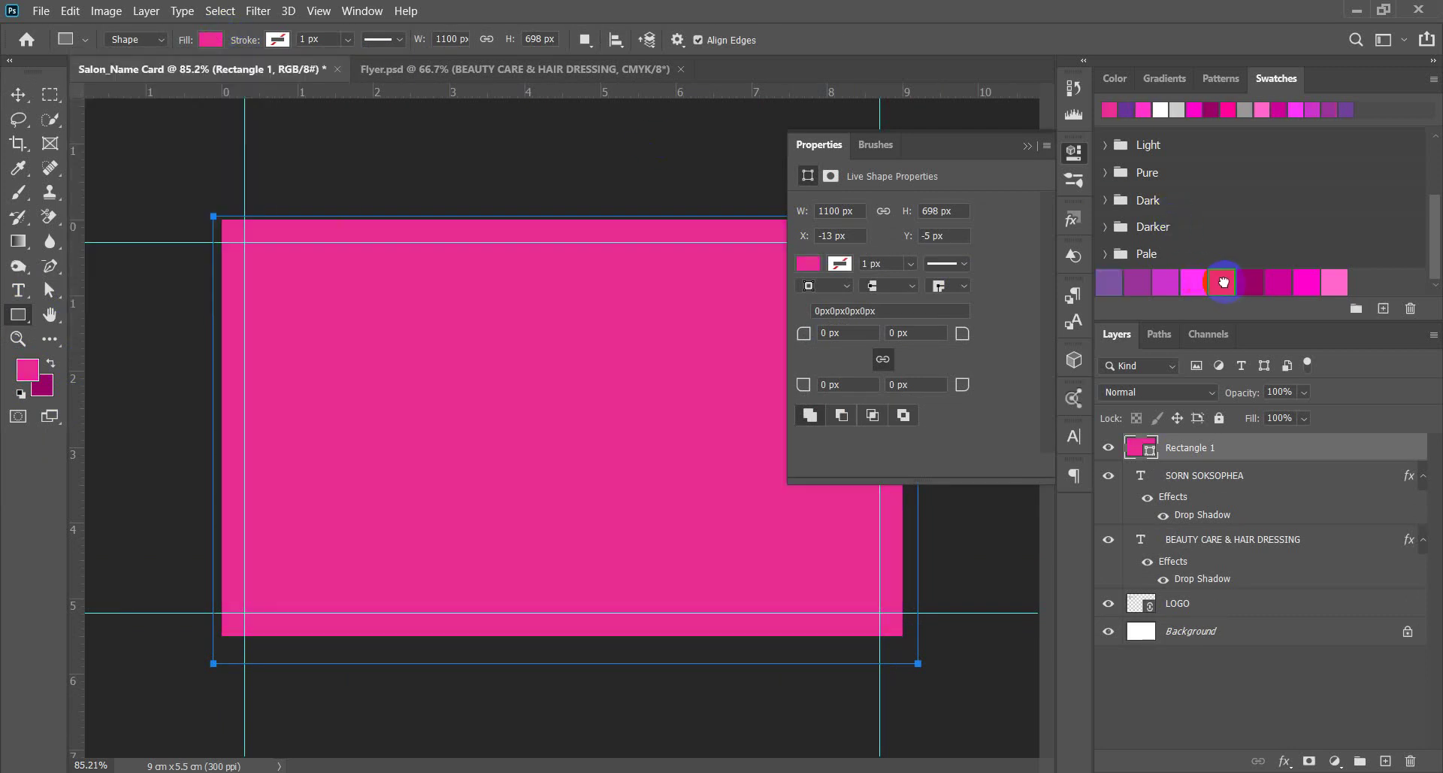
Change the rectangle's fill to a reversed pink gradient angled at 42°.
{"action": "left_click", "coordinate": [214, 39]}
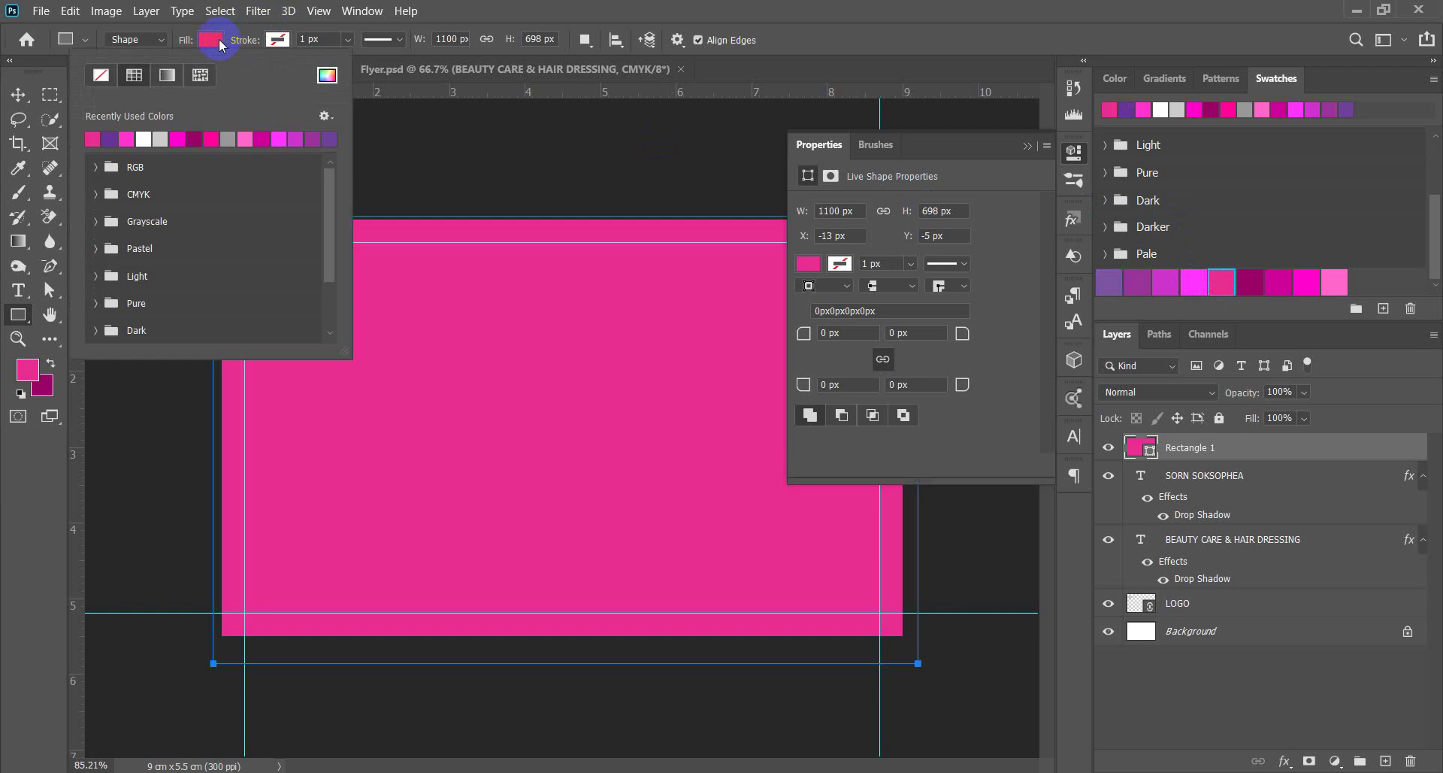
{"action": "left_click", "coordinate": [159, 82]}
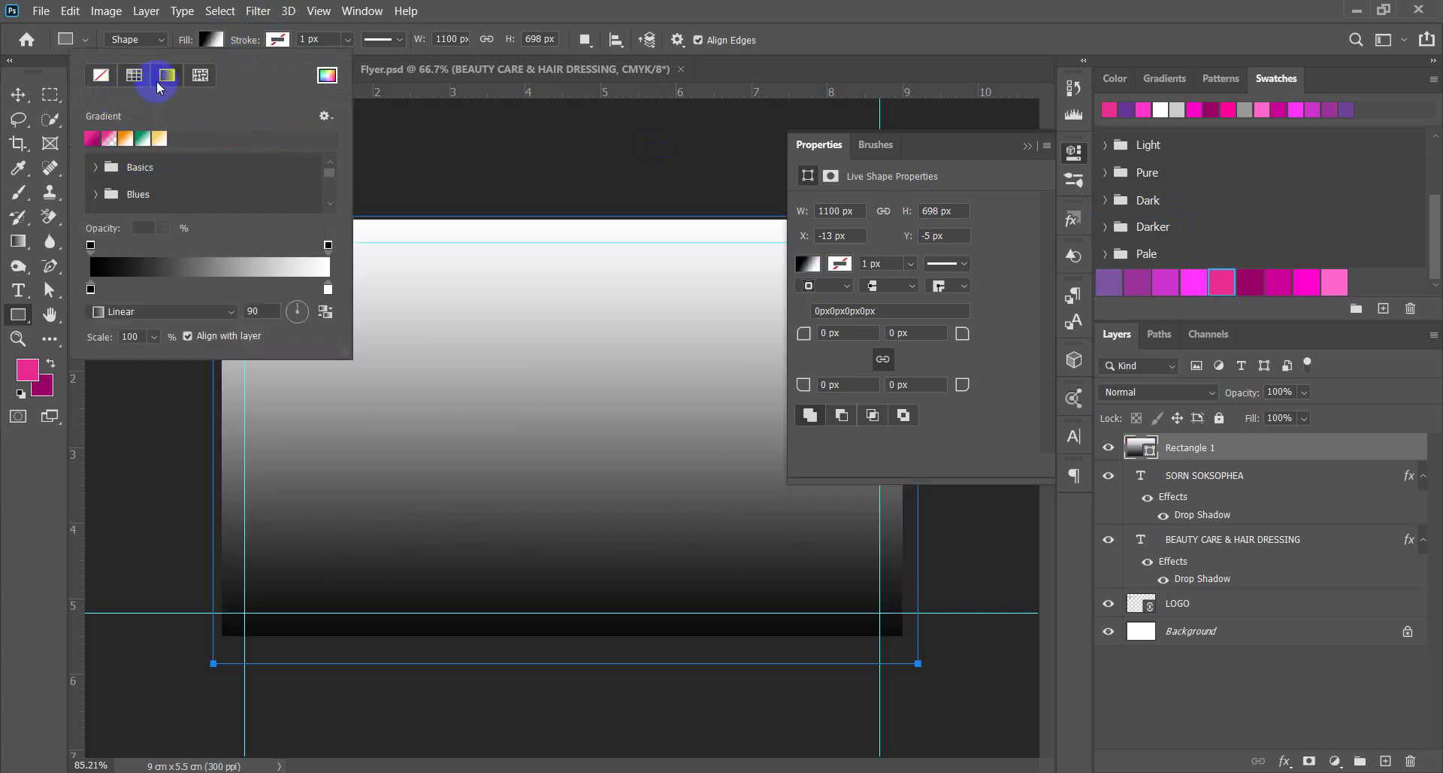
{"action": "left_click", "coordinate": [92, 139]}
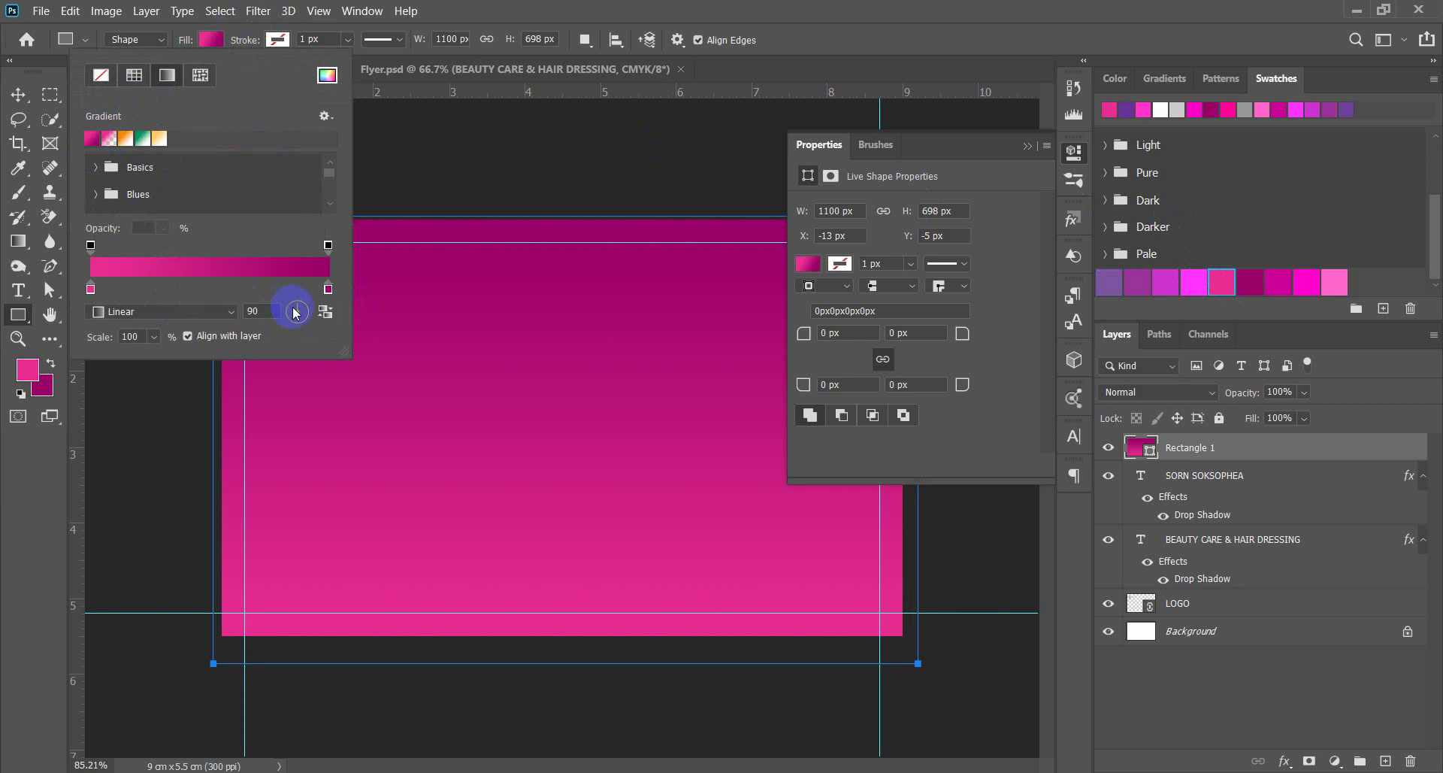
{"action": "left_click_drag", "start_coordinate": [312, 304], "coordinate": [314, 305]}
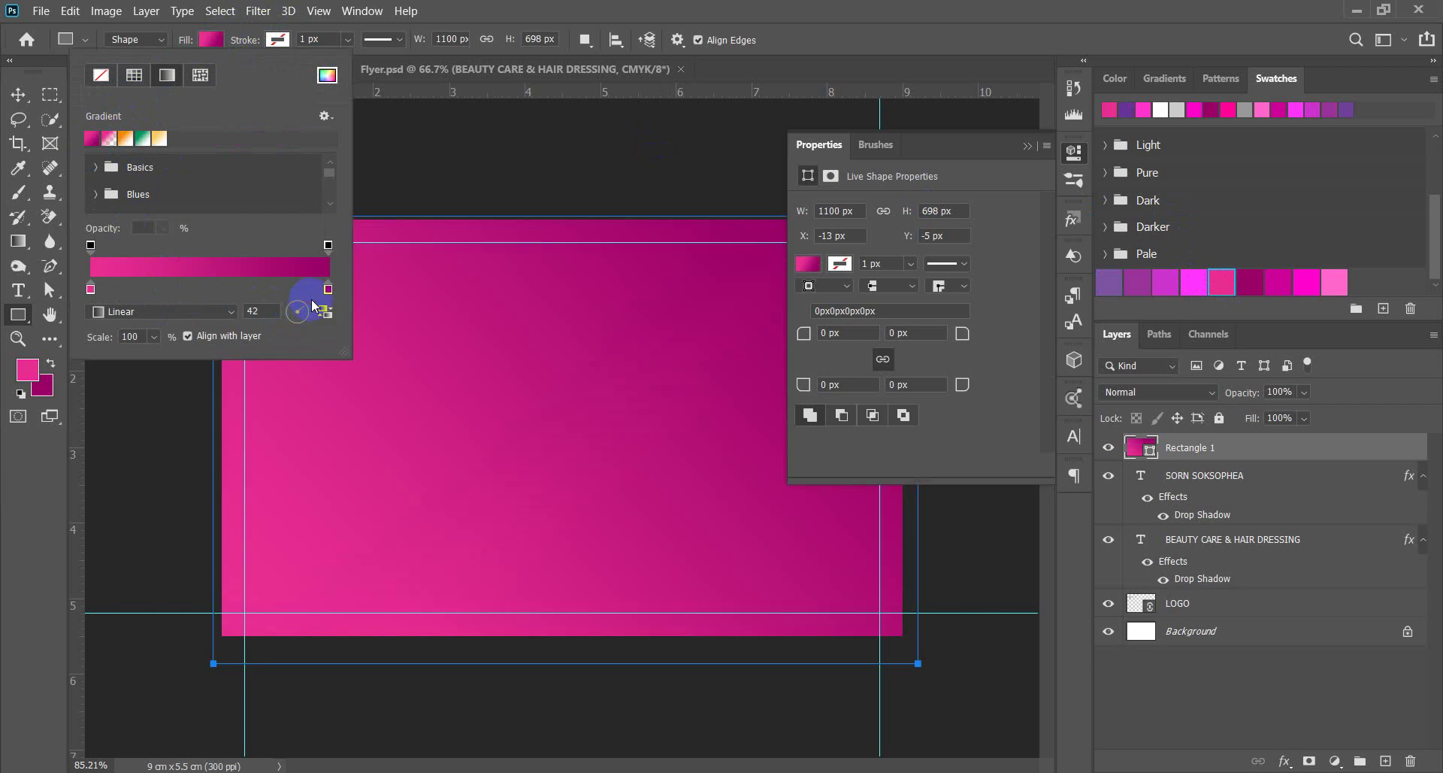
{"action": "left_click", "coordinate": [53, 366]}
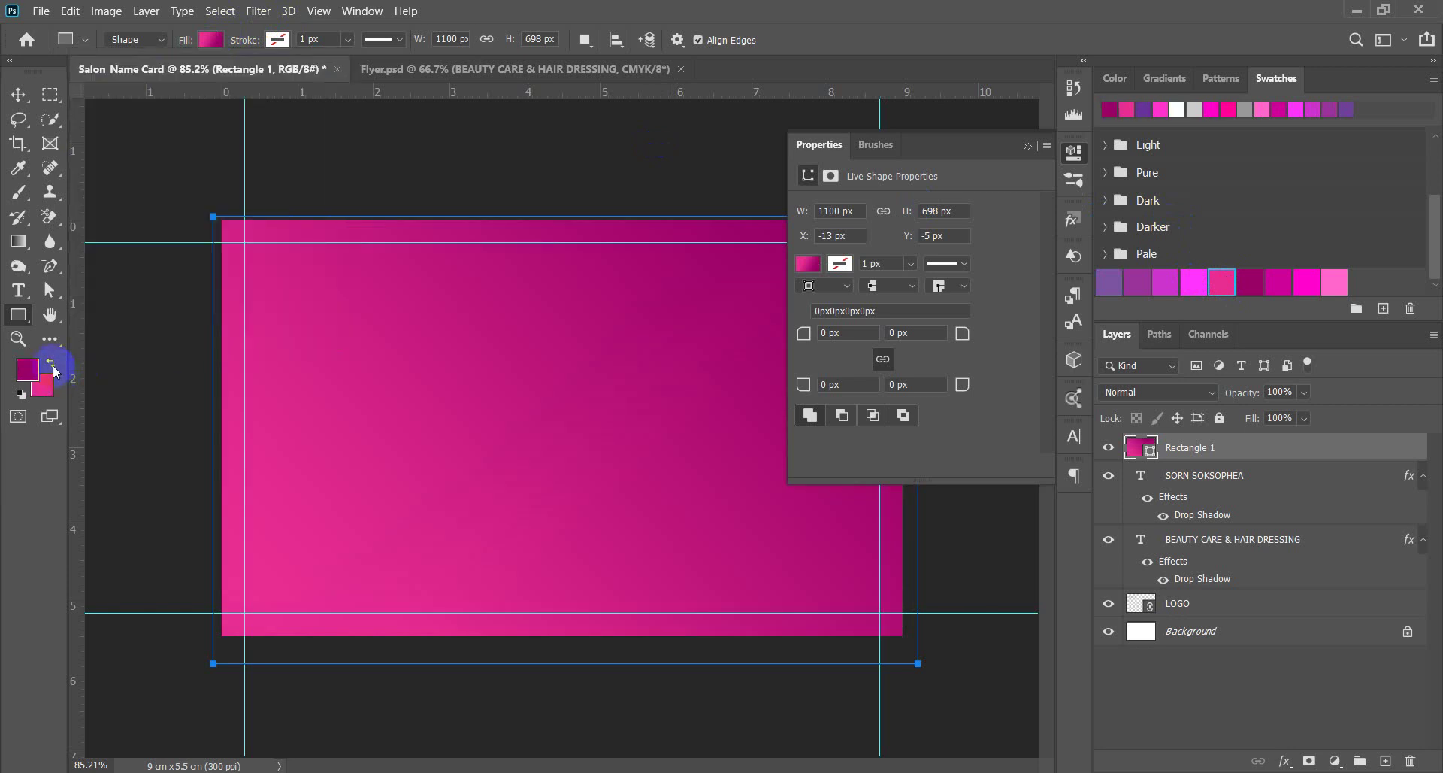
{"action": "left_click", "coordinate": [208, 40]}
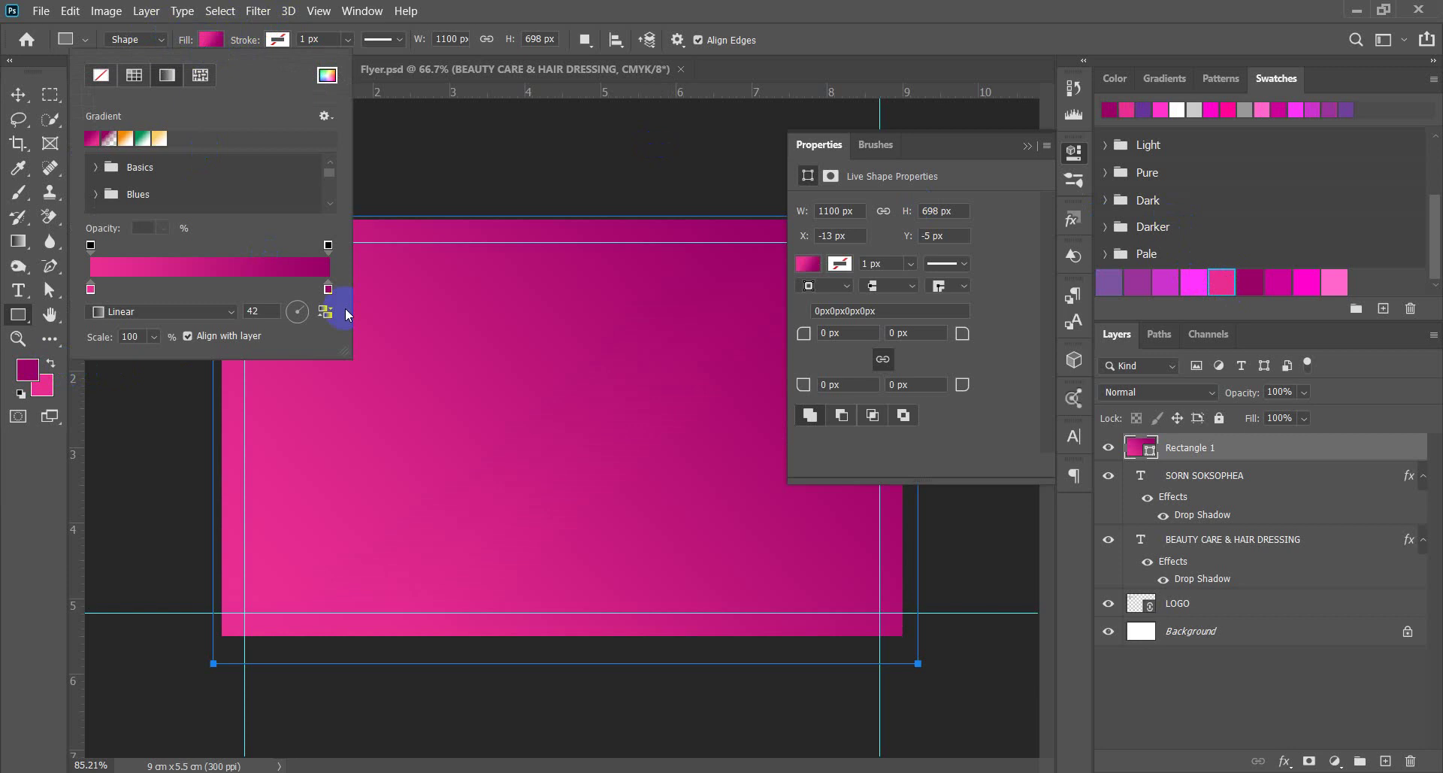
{"action": "left_click", "coordinate": [326, 312]}
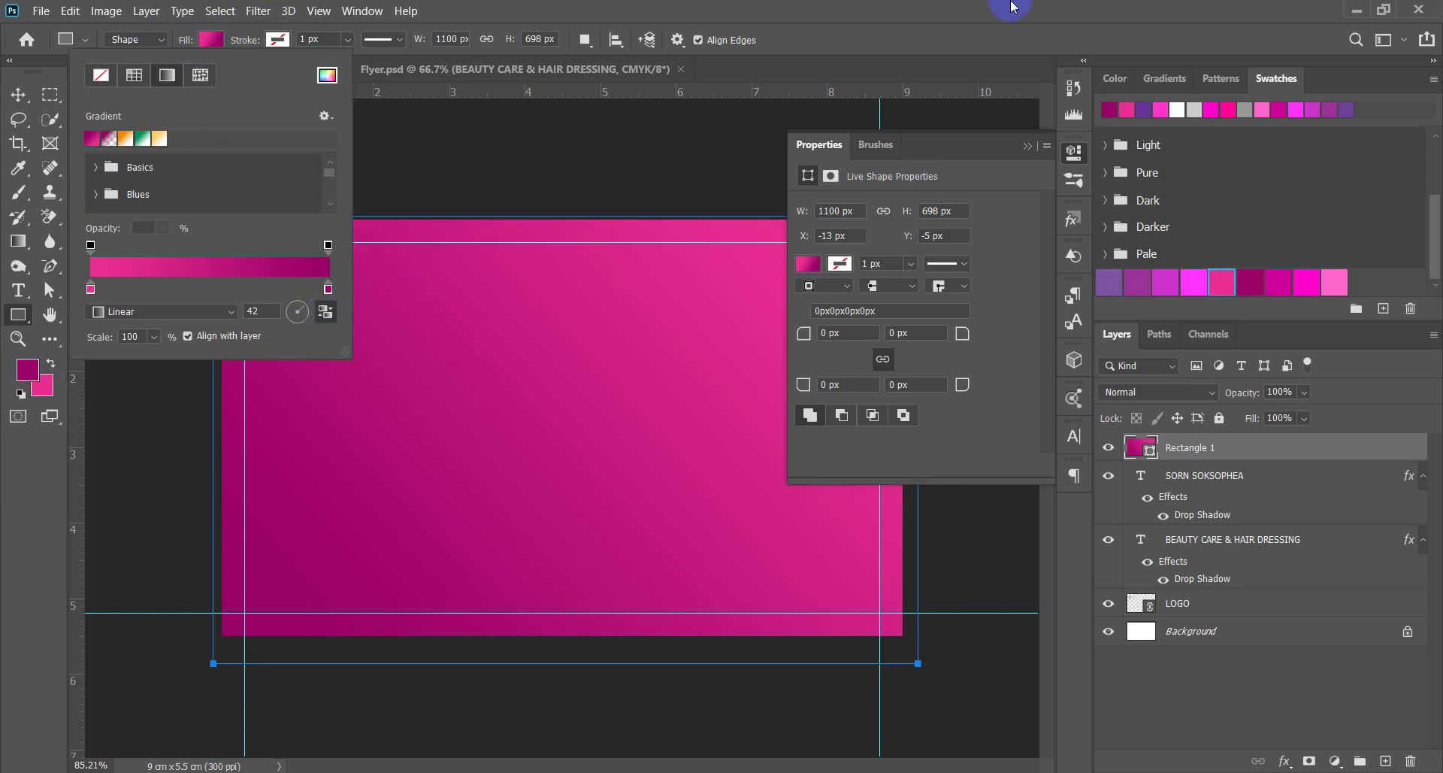
{"action": "left_click", "coordinate": [958, 28]}
{"action": "left_click", "coordinate": [1009, 153]}
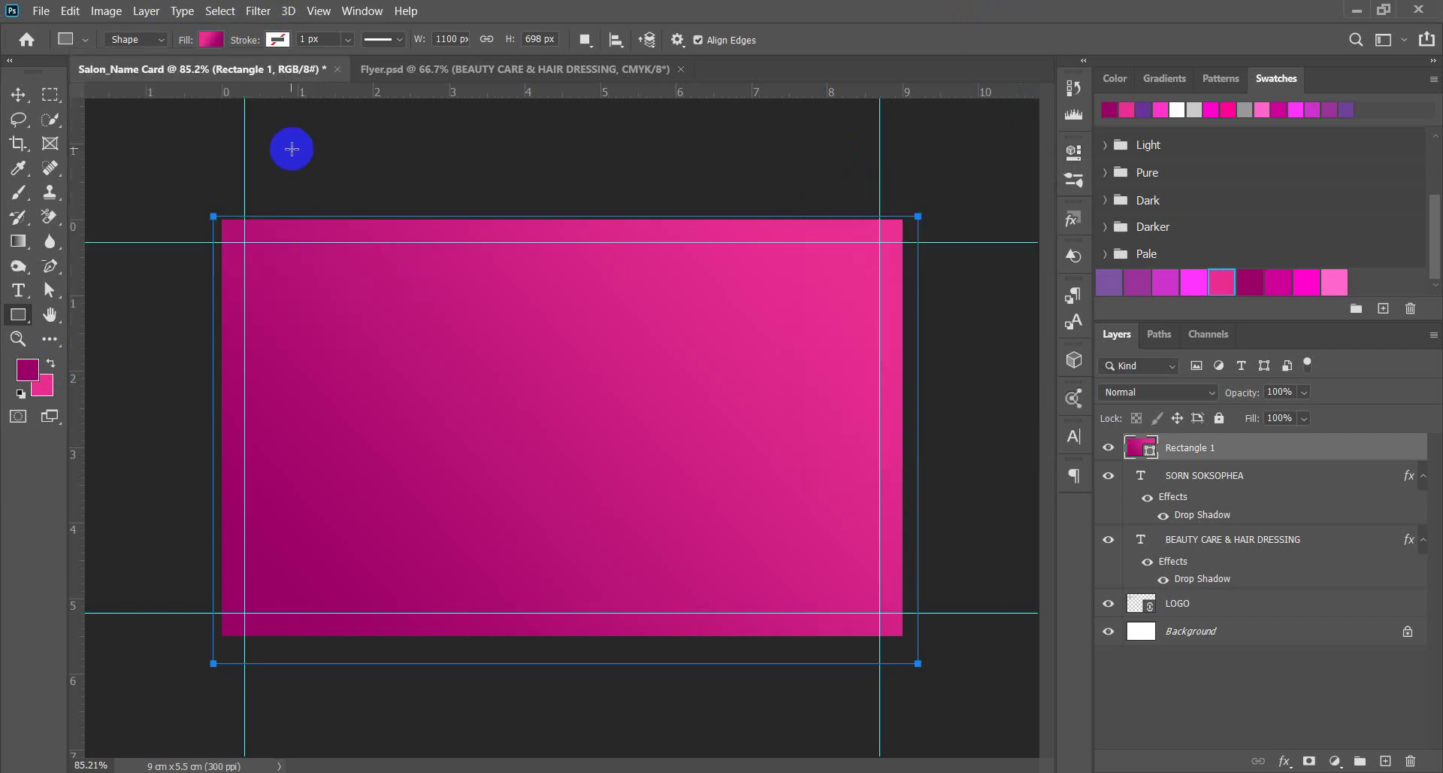
{"action": "left_click", "coordinate": [16, 95]}
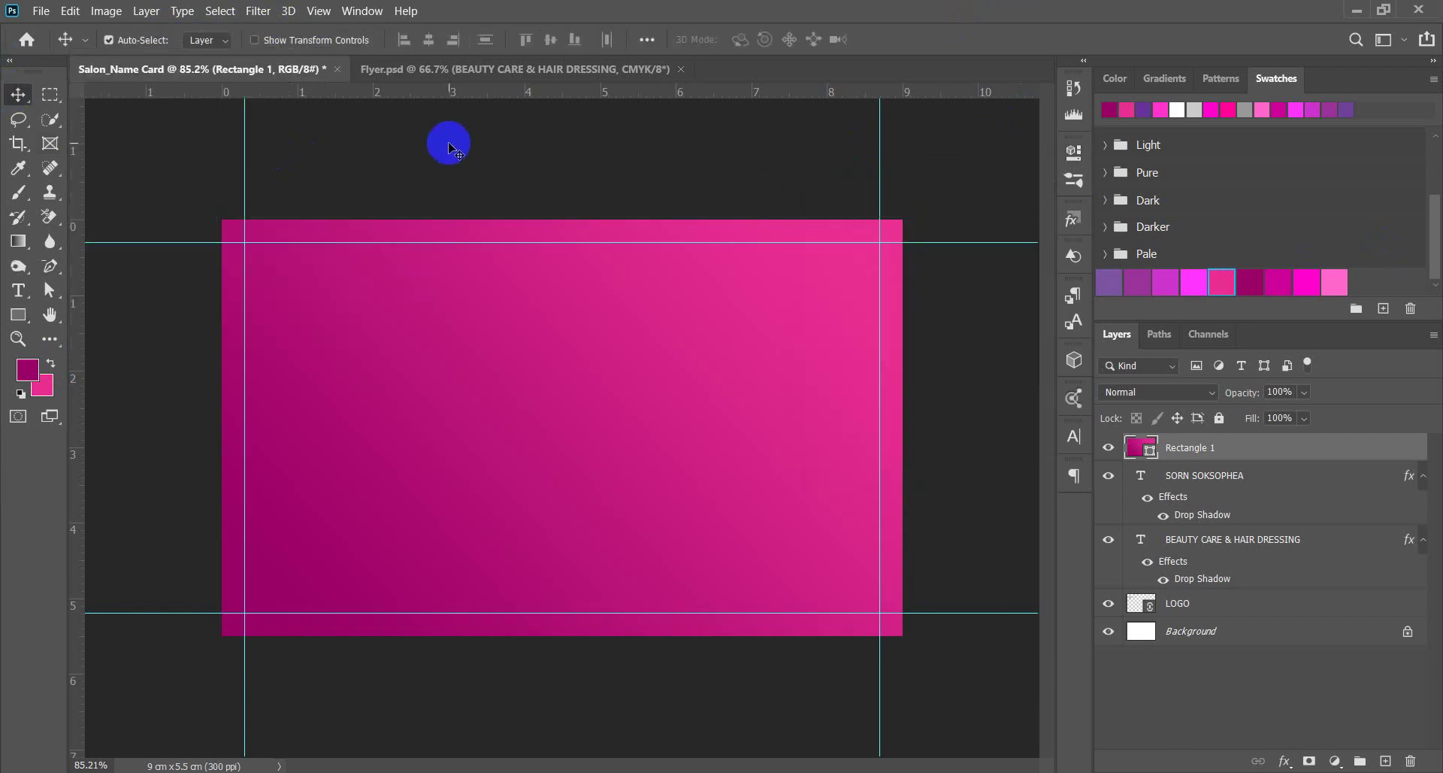
Move Rectangle 1 below LOGO just above Background, and nudge the subtitle slightly right.
{"action": "left_click_drag", "start_coordinate": [1223, 449], "coordinate": [1234, 610]}
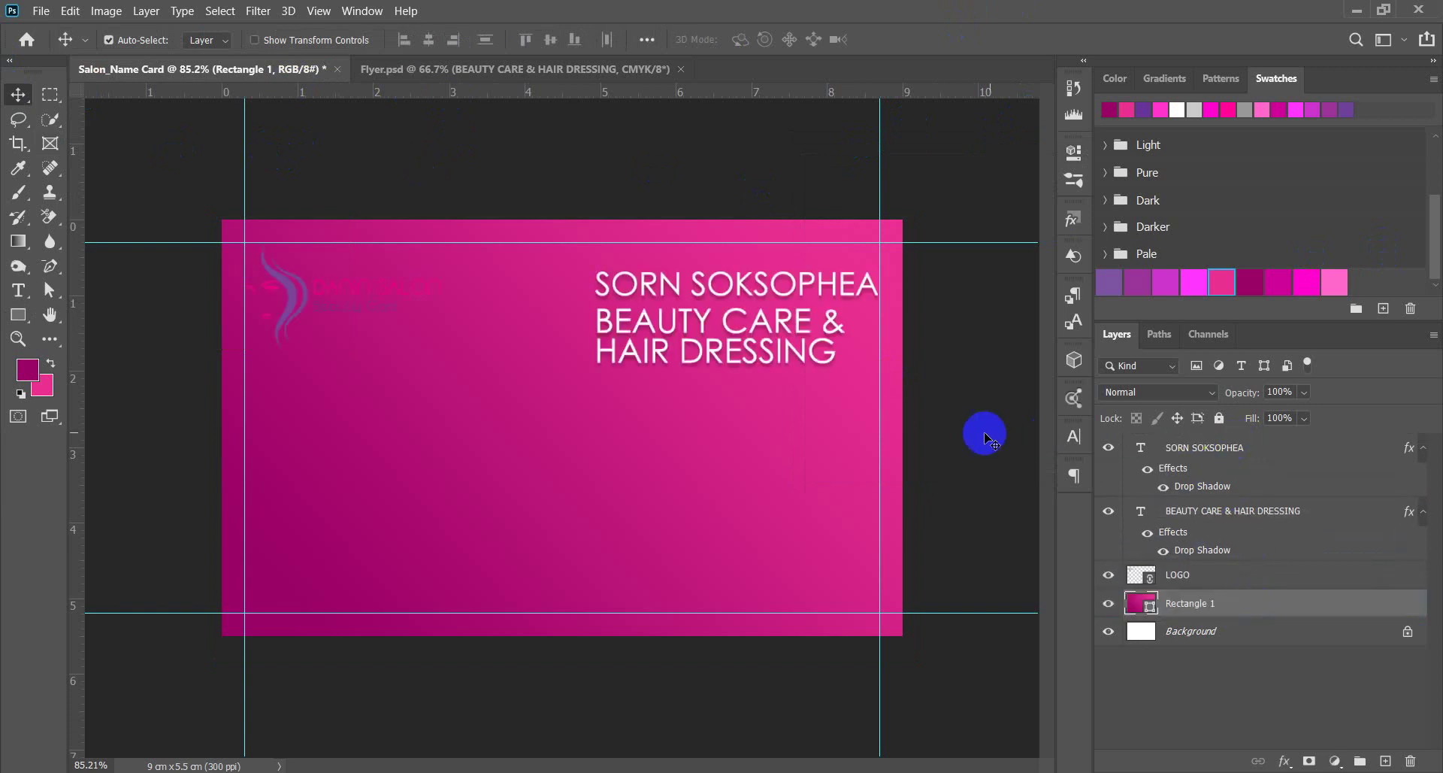
{"action": "scroll", "coordinate": [863, 379], "scroll_direction": "up", "scroll_amount": 3}
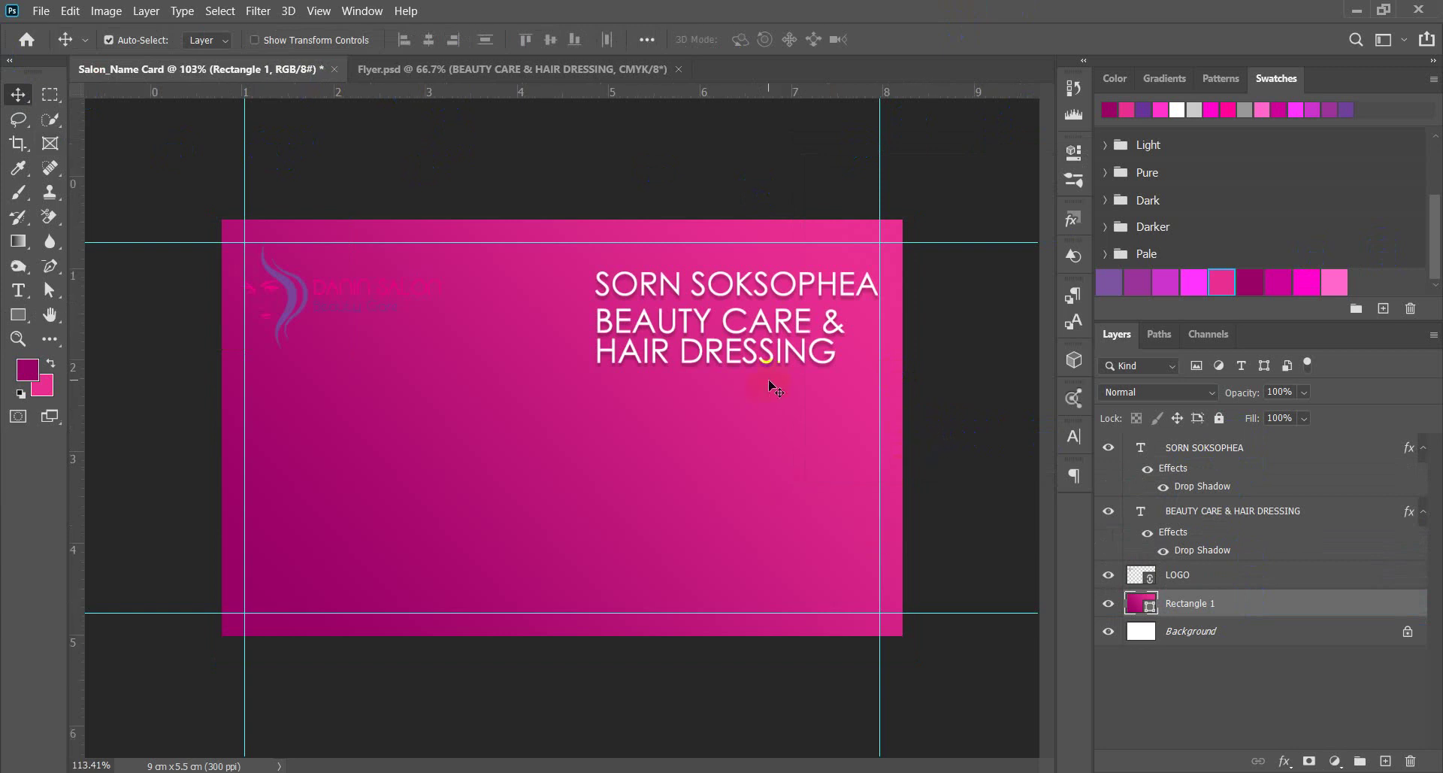
{"action": "scroll", "coordinate": [750, 305], "scroll_direction": "down", "scroll_amount": 2}
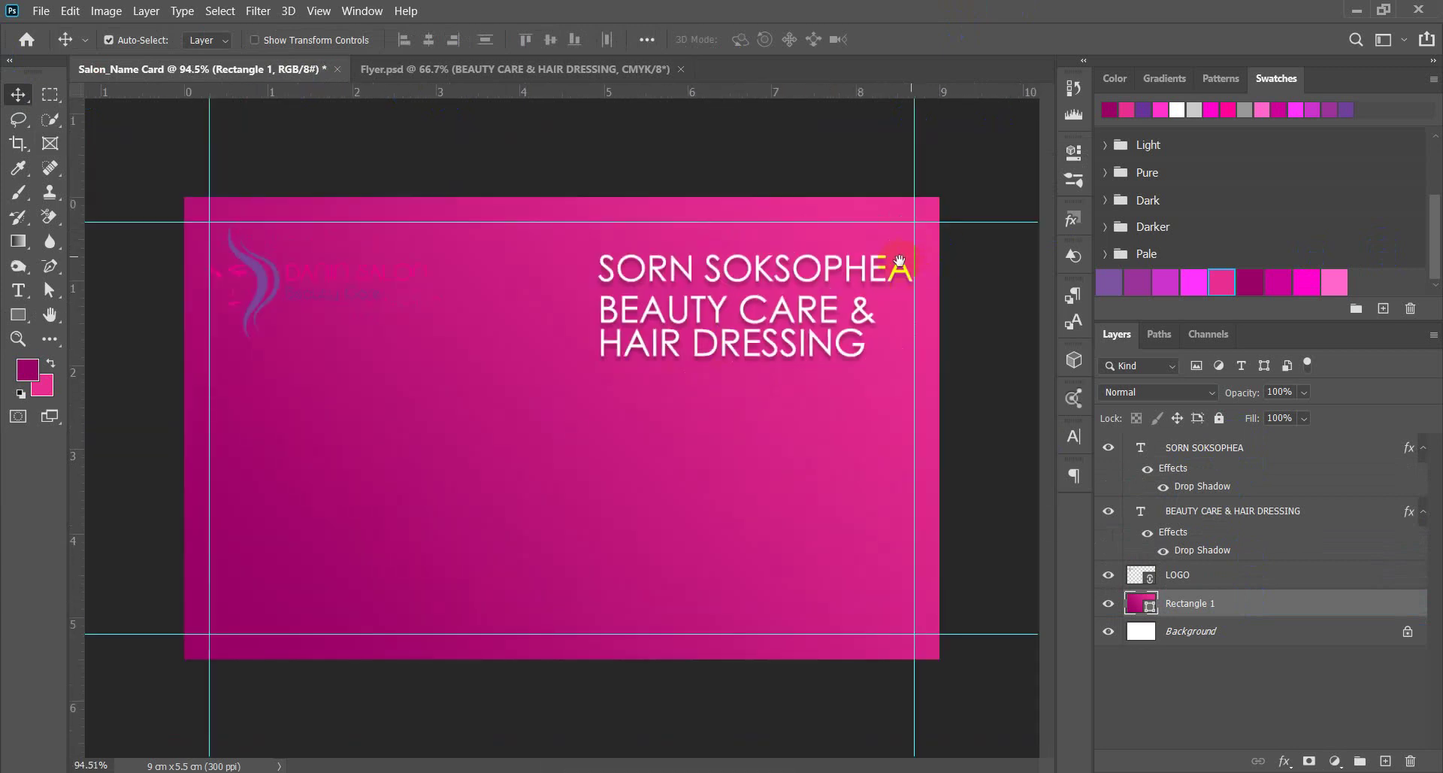
{"action": "left_click_drag", "start_coordinate": [738, 314], "coordinate": [770, 315]}
{"action": "scroll", "coordinate": [792, 445], "scroll_direction": "down", "scroll_amount": 2}
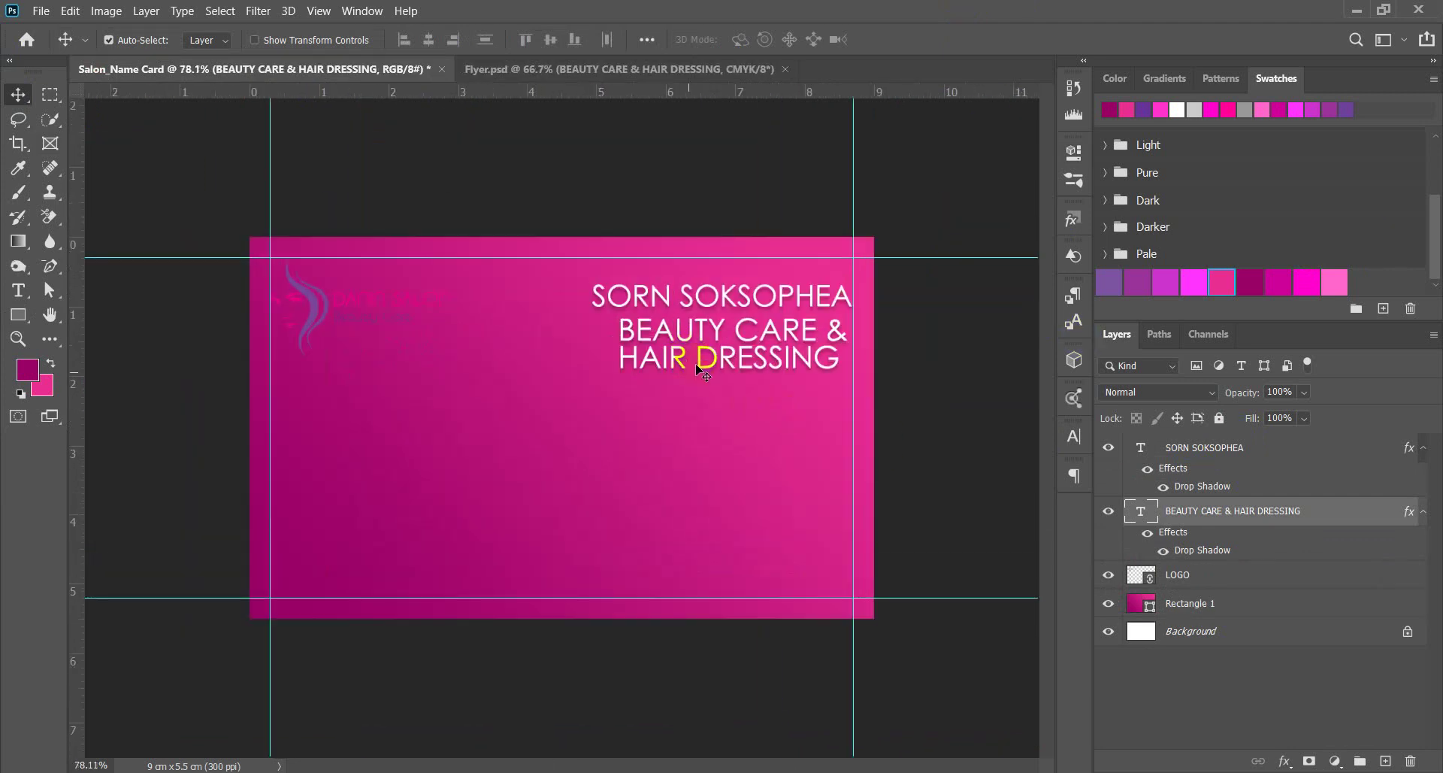
Set the BEAUTY CARE & HAIR DRESSING subtitle to 10 pt in the Character panel.
{"action": "left_click", "coordinate": [1075, 438]}
{"action": "left_click", "coordinate": [942, 487]}
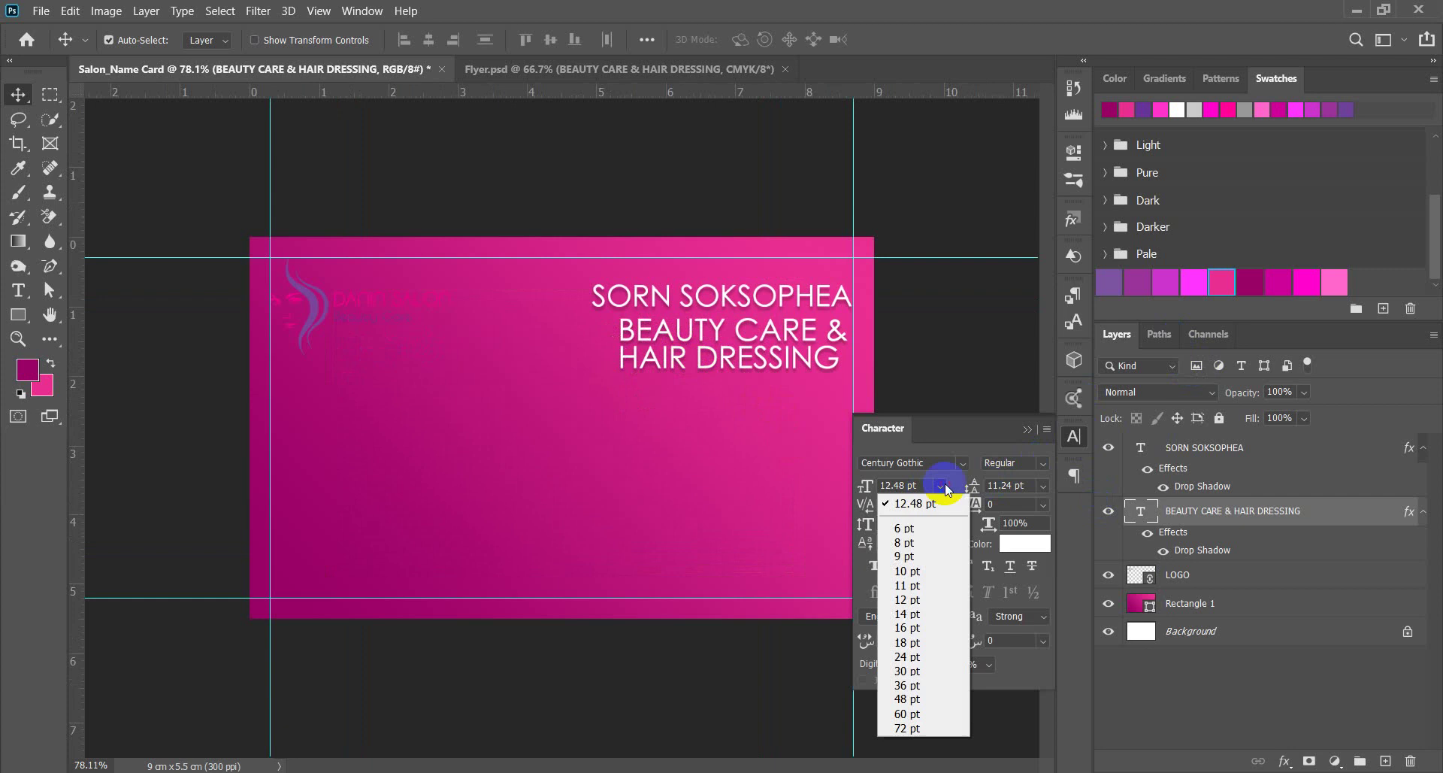
{"action": "left_click", "coordinate": [930, 571]}
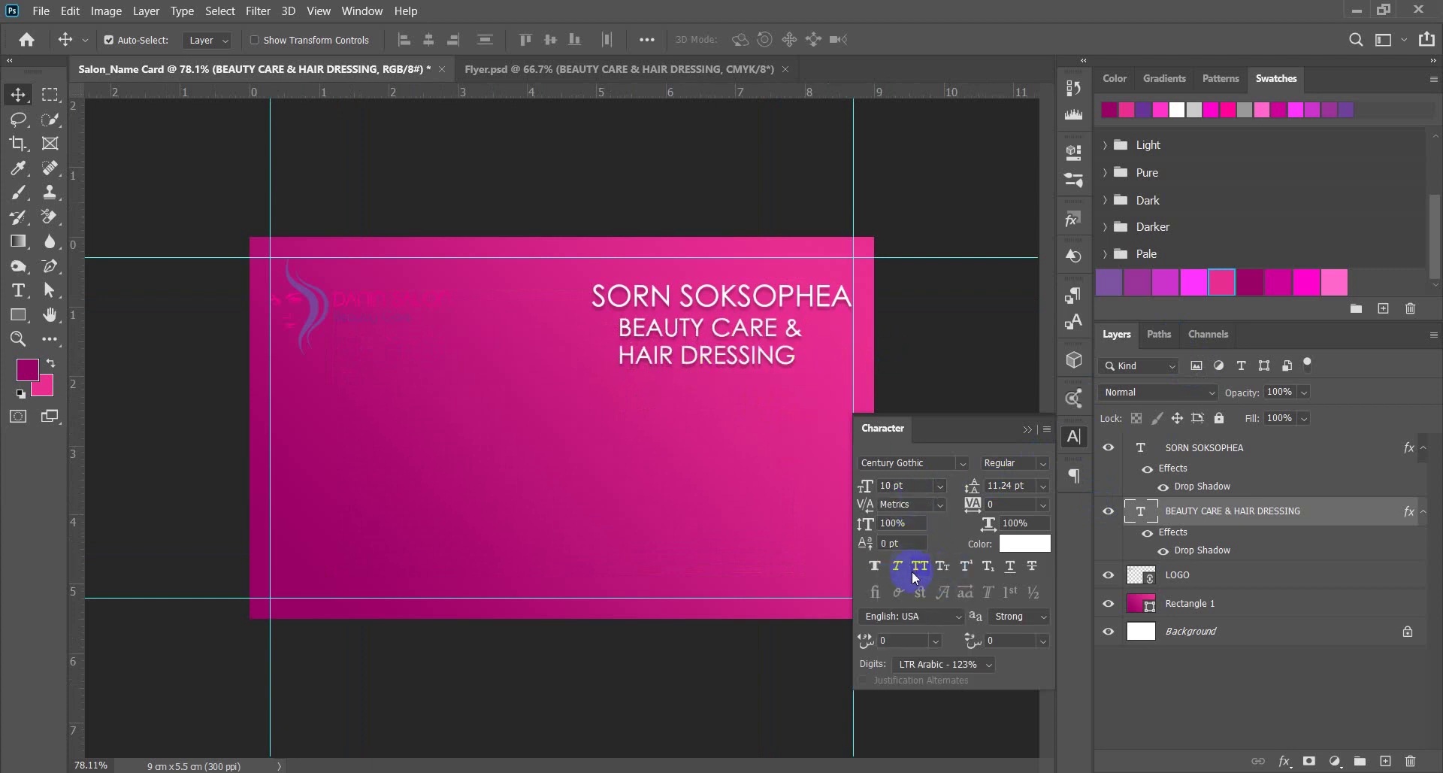
{"action": "left_click", "coordinate": [938, 486]}
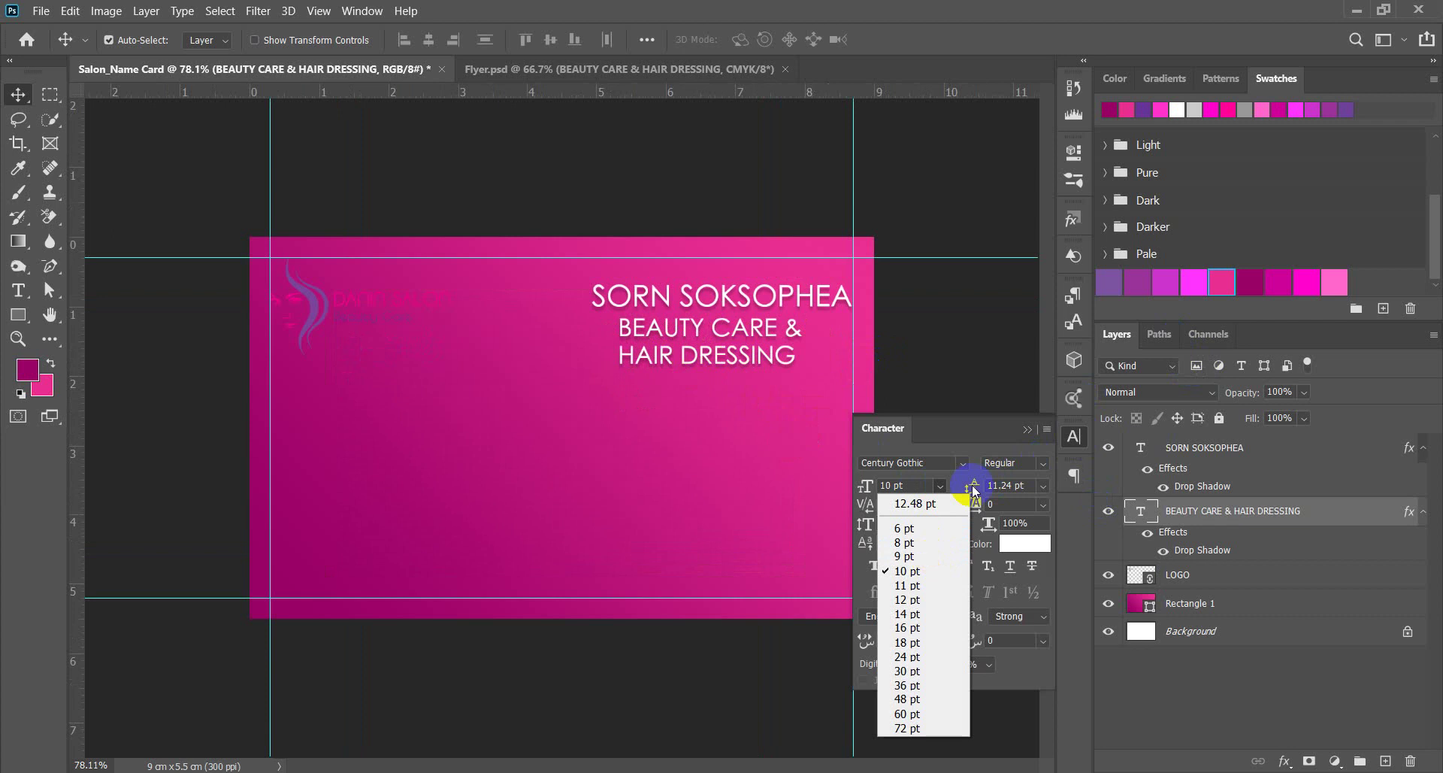
{"action": "left_click", "coordinate": [949, 355]}
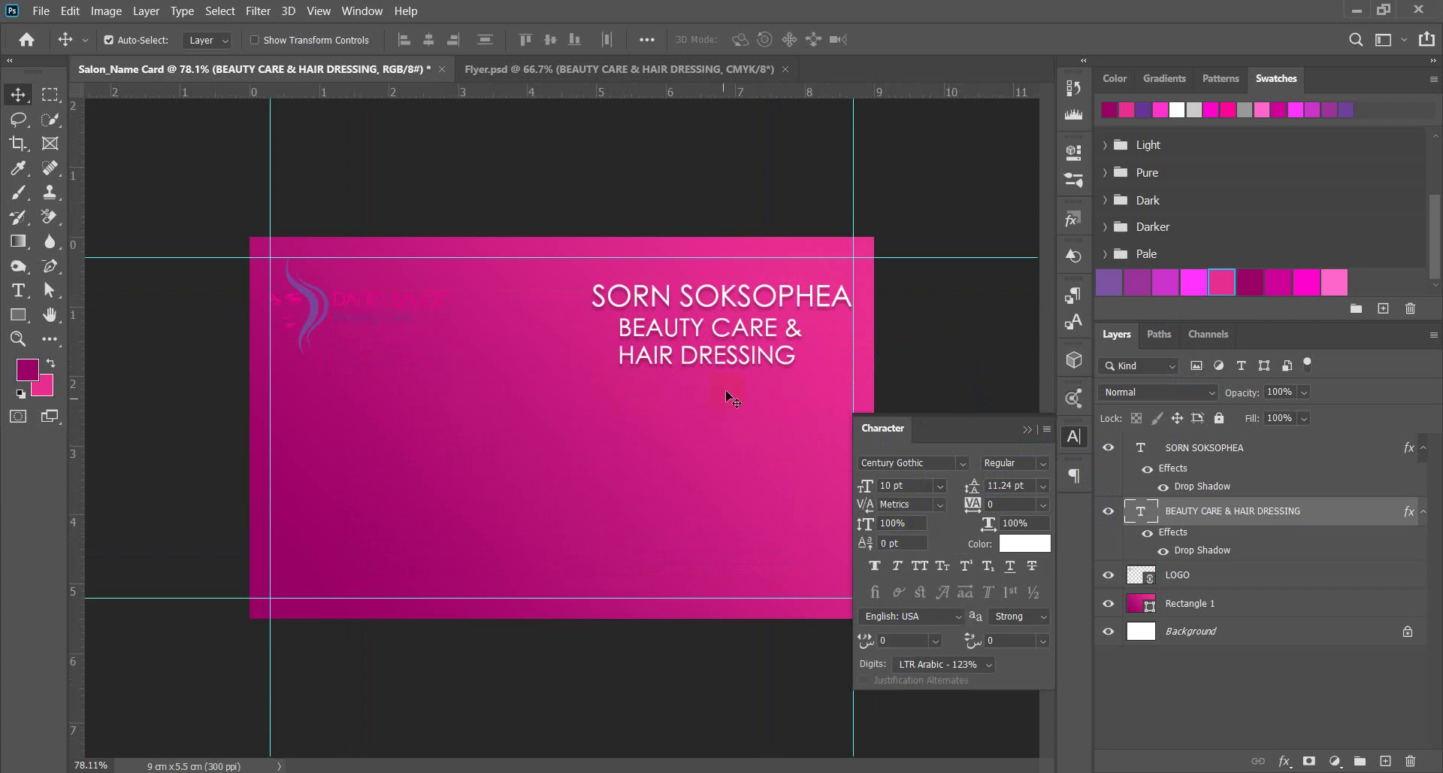
{"action": "scroll", "coordinate": [766, 332], "scroll_direction": "up", "scroll_amount": 1}
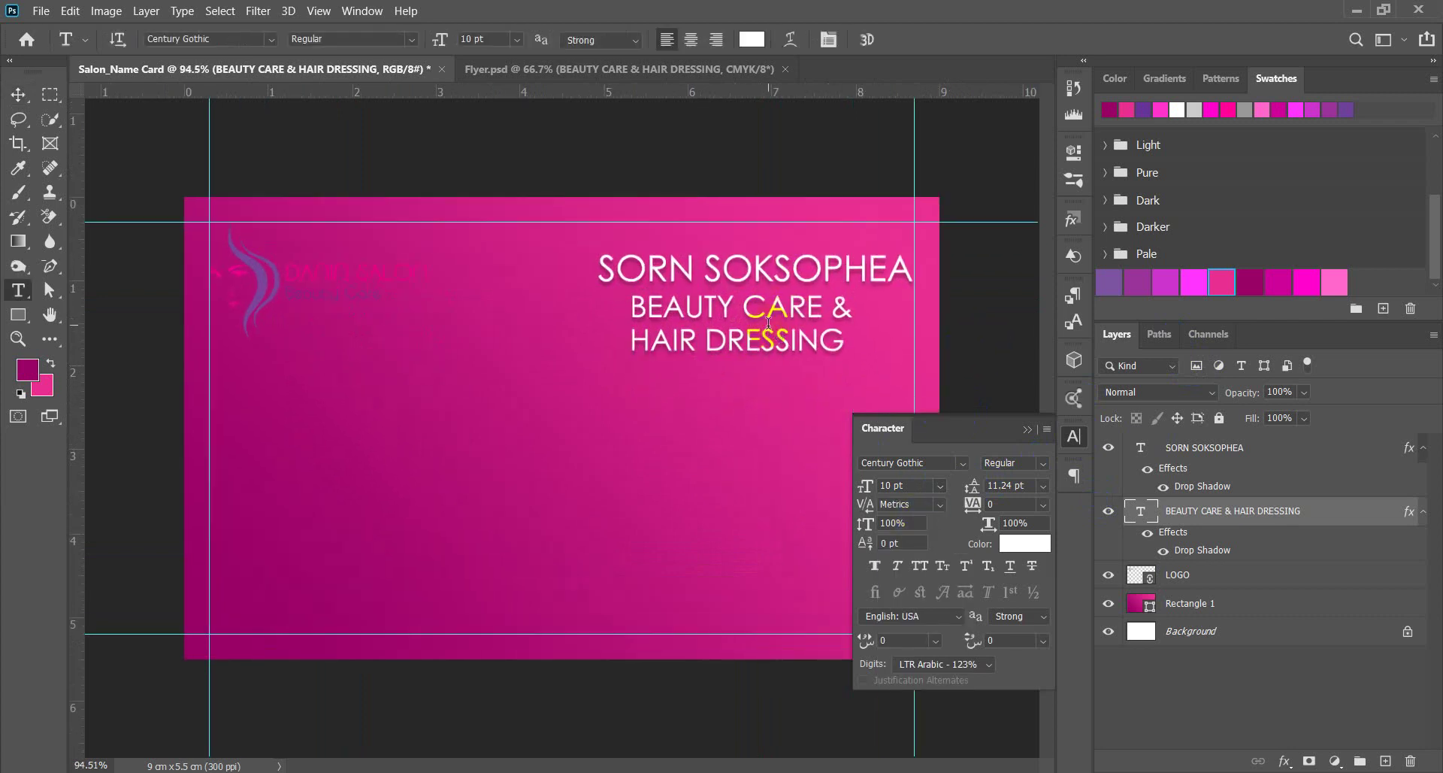
{"action": "key", "text": "t"}
{"action": "left_click", "coordinate": [739, 315]}
{"action": "left_click_drag", "start_coordinate": [631, 306], "coordinate": [876, 358]}
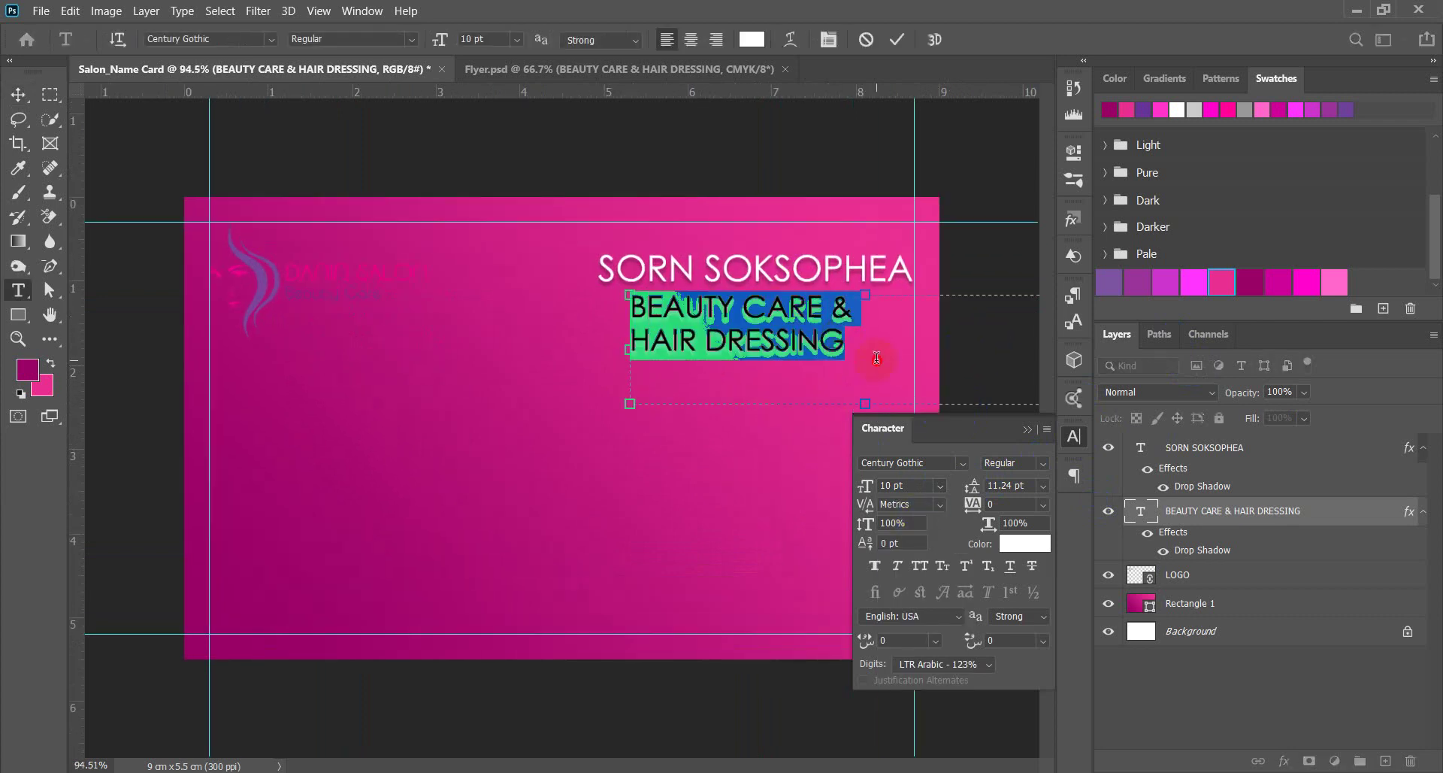
{"action": "left_click", "coordinate": [19, 96]}
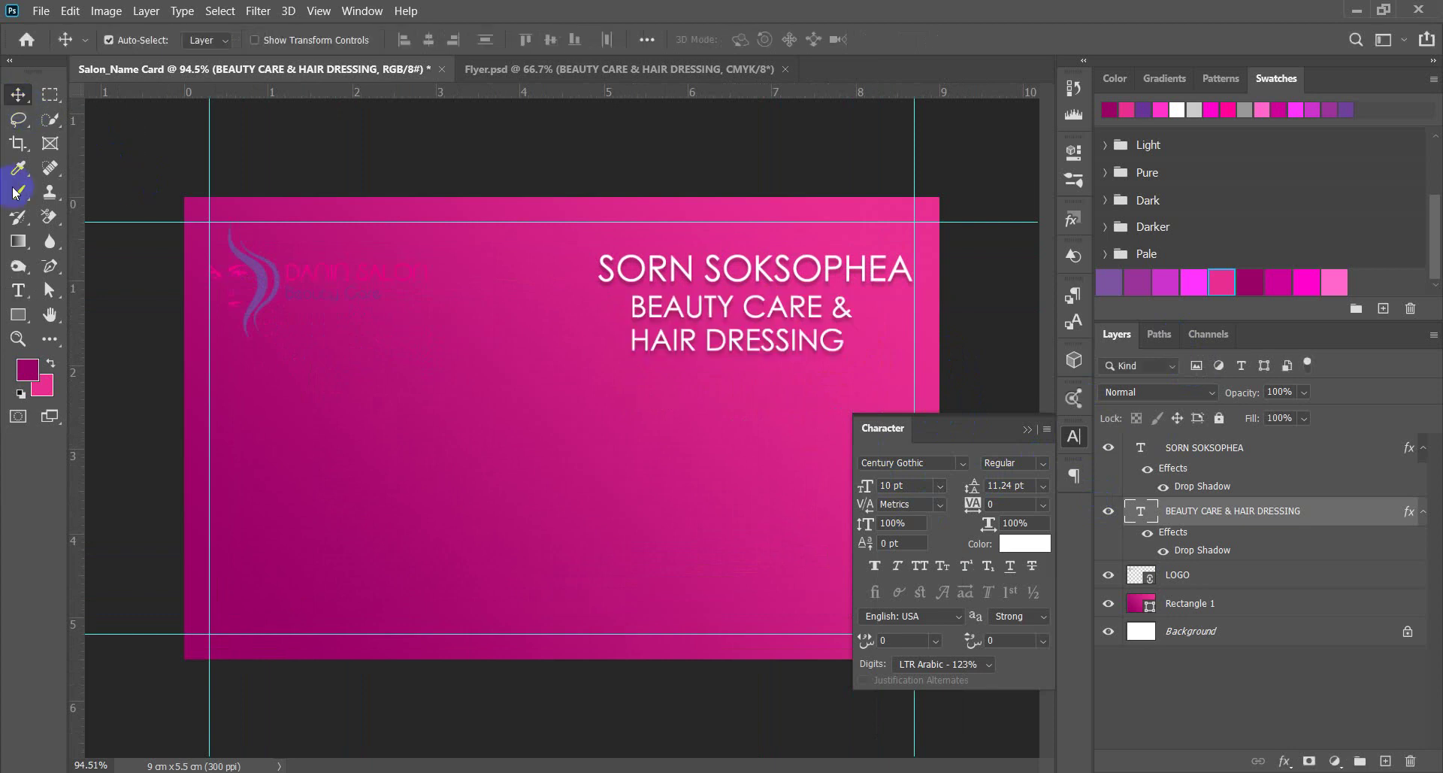
{"action": "left_click", "coordinate": [181, 11]}
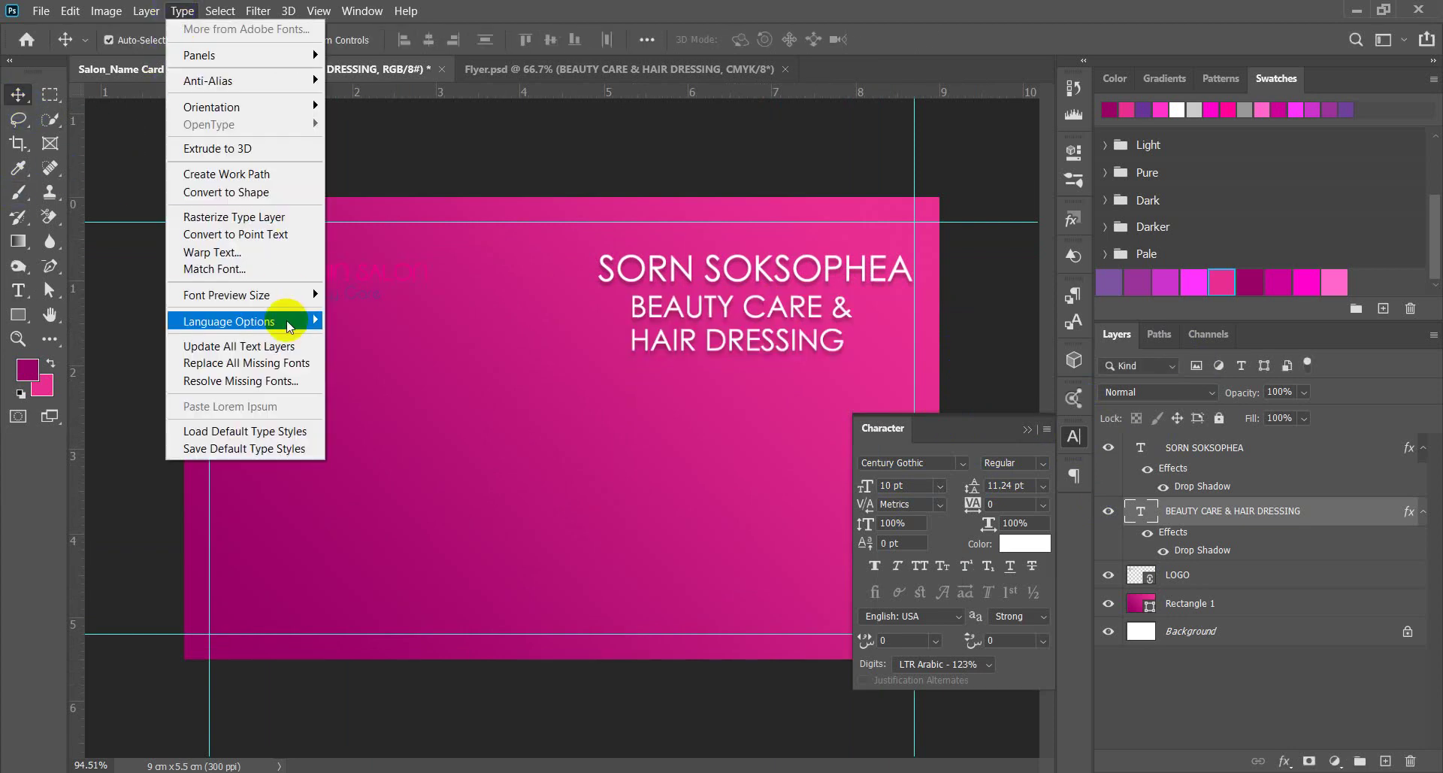
{"action": "mouse_move", "coordinate": [290, 326]}
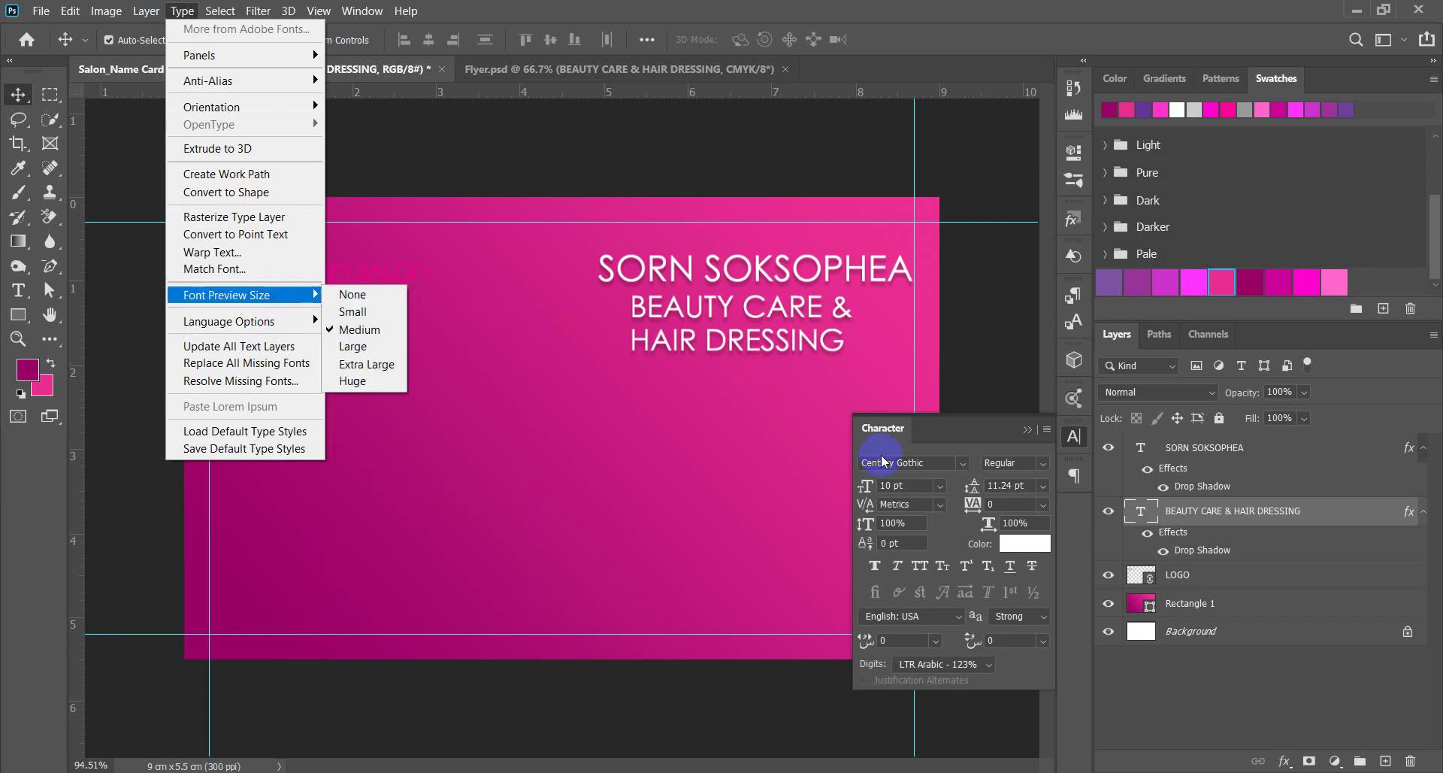
{"action": "left_click", "coordinate": [942, 575]}
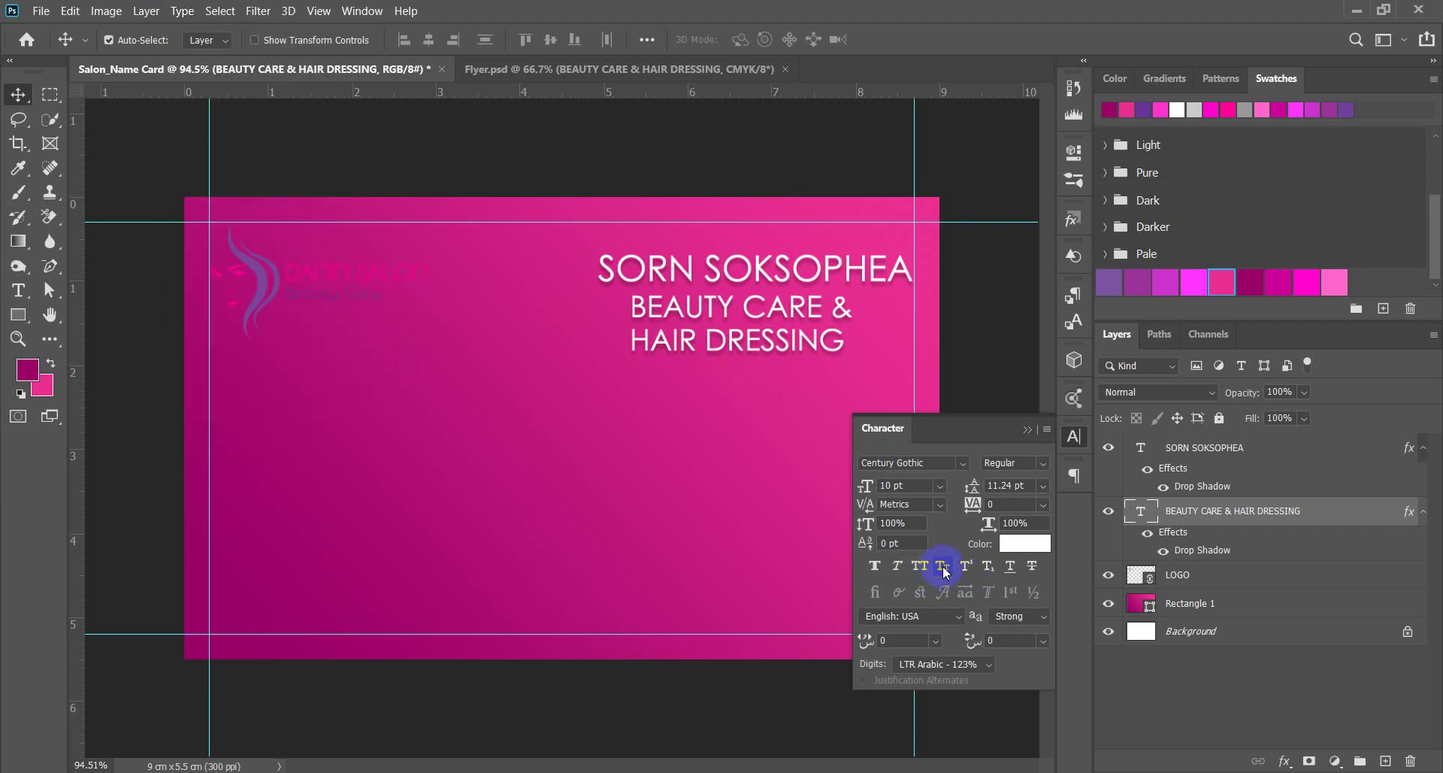
{"action": "double_click", "coordinate": [733, 344]}
{"action": "key", "text": "ctrl+a"}
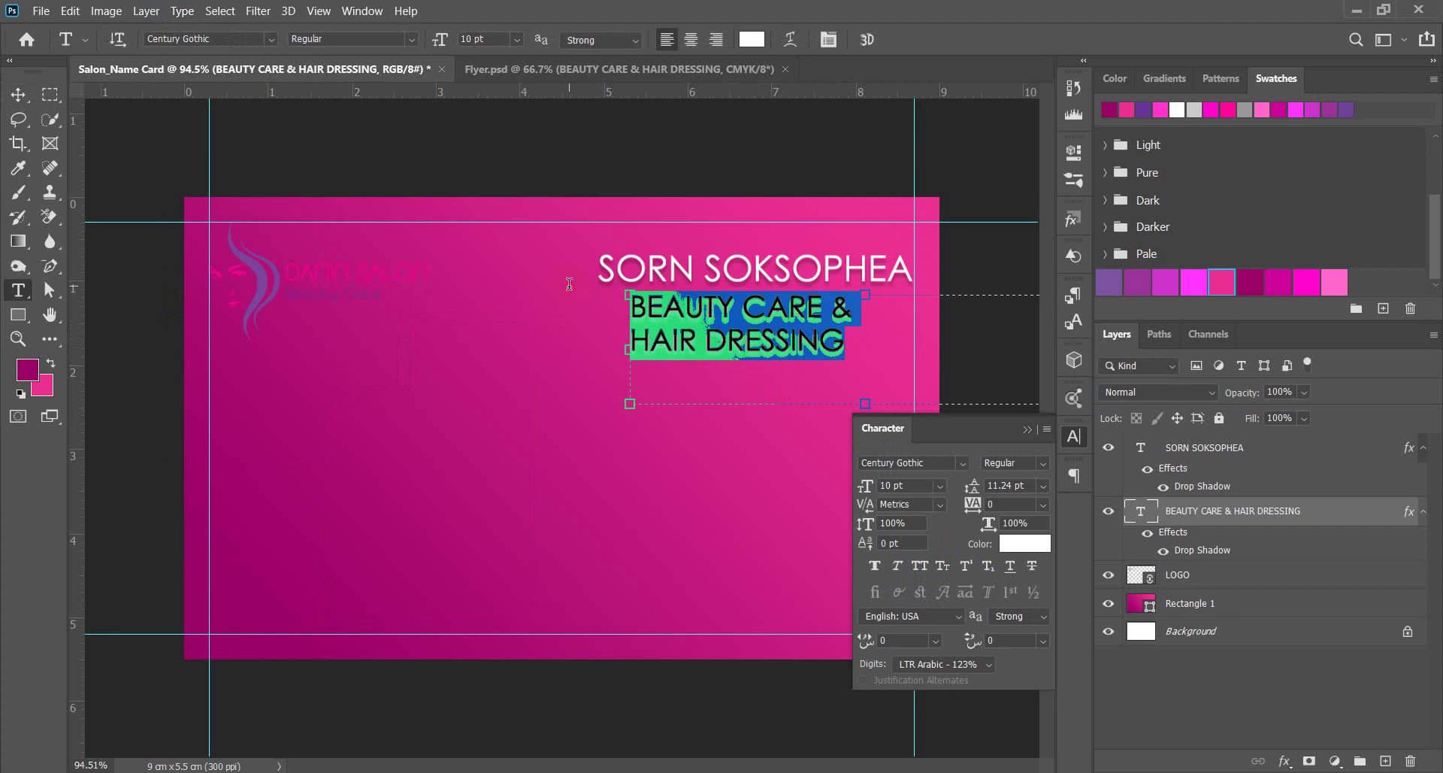
{"action": "left_click", "coordinate": [951, 568]}
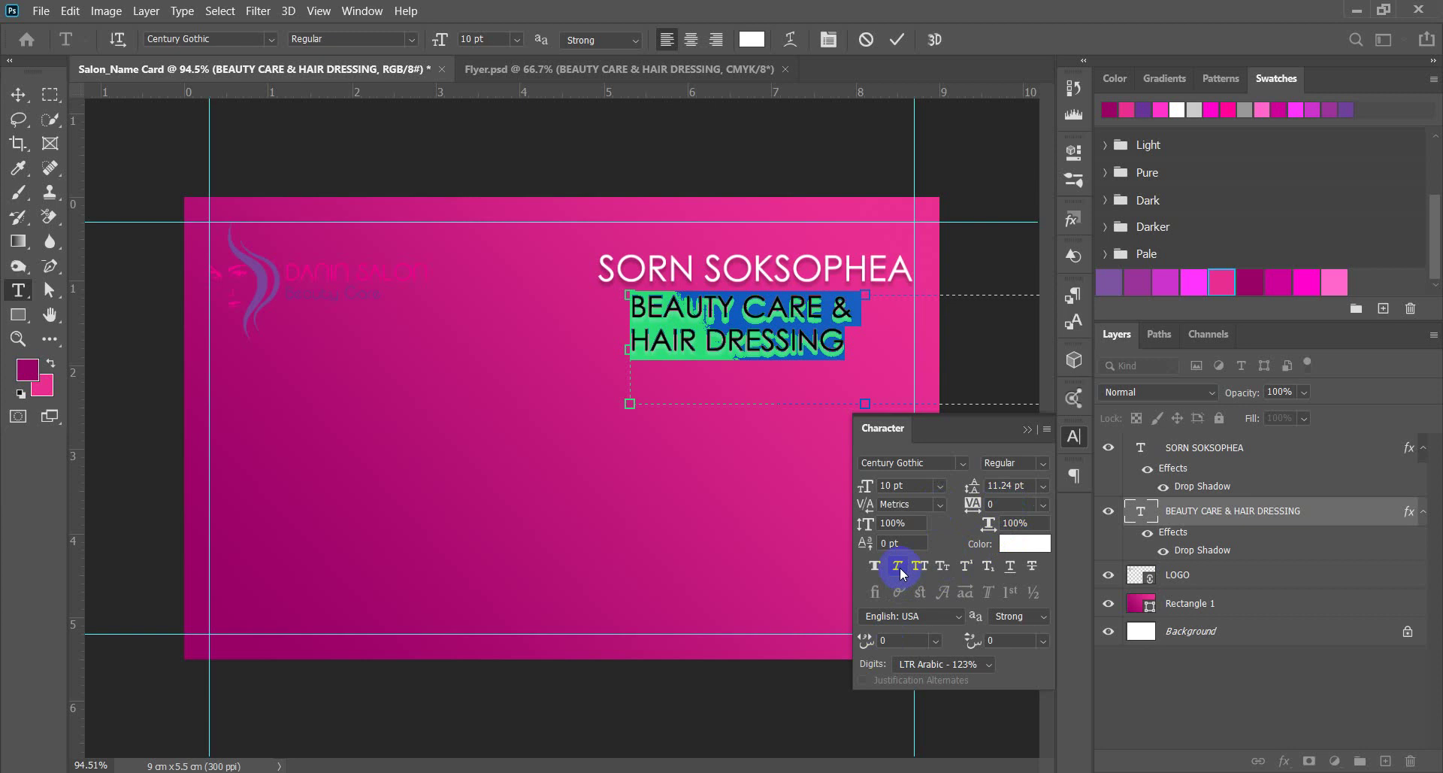
{"action": "left_click", "coordinate": [942, 586]}
Type 'beauty care & hair dressing' as a new line and delete the old capitalised lines.
{"action": "left_click", "coordinate": [801, 324]}
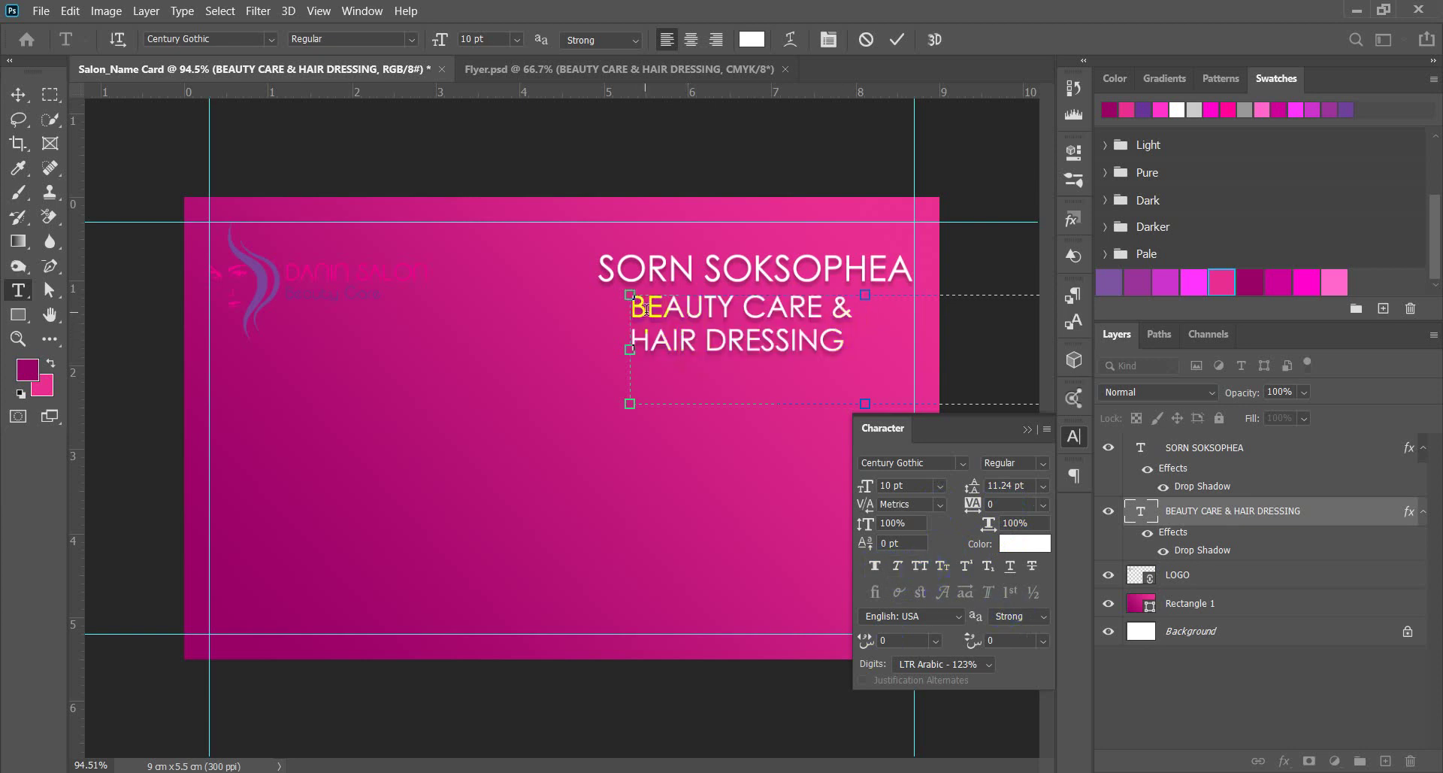
{"action": "key", "text": "Return"}
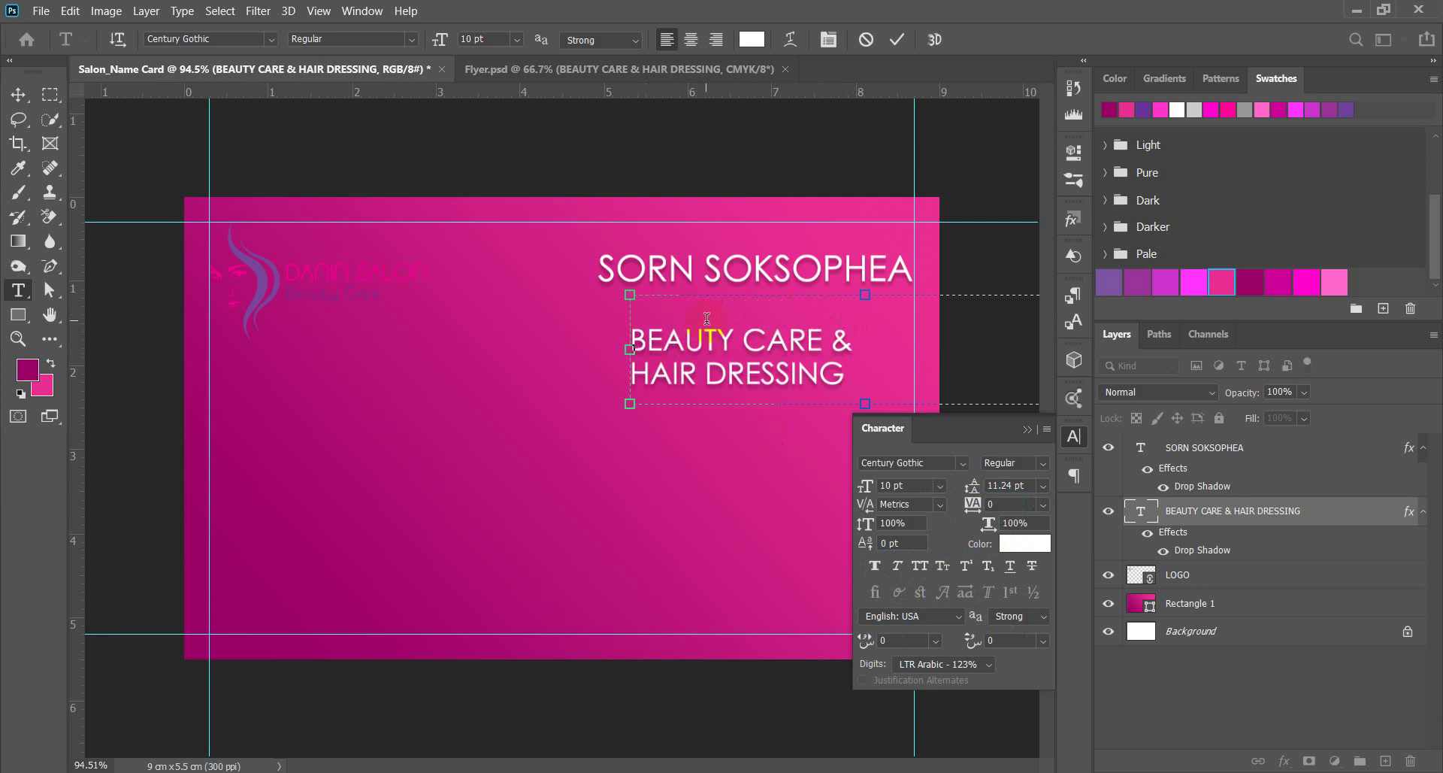
{"action": "type", "text": "D"}
{"action": "key", "text": "BackSpace"}
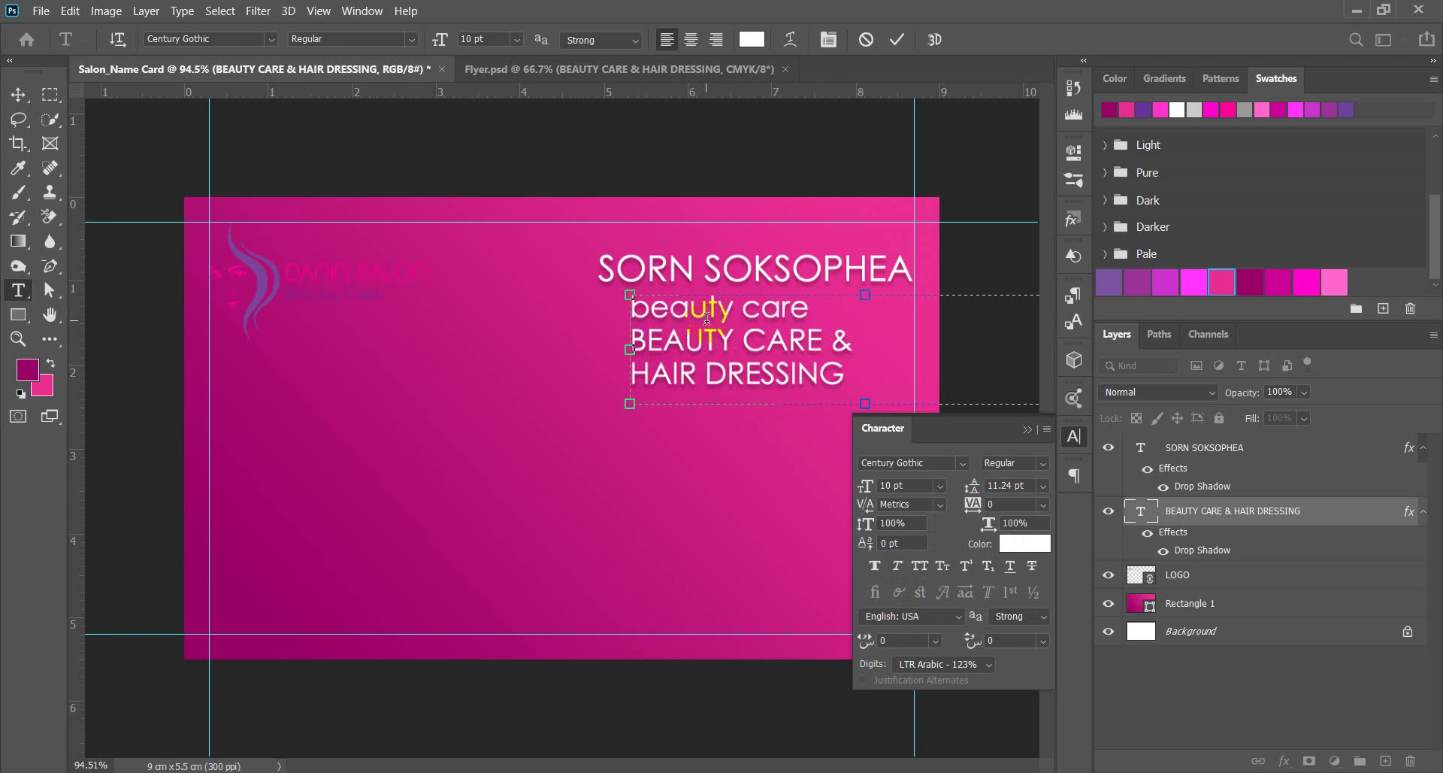
{"action": "type", "text": "an"}
{"action": "key", "text": "BackSpace"}
{"action": "key", "text": "BackSpace"}
{"action": "type", "text": "he"}
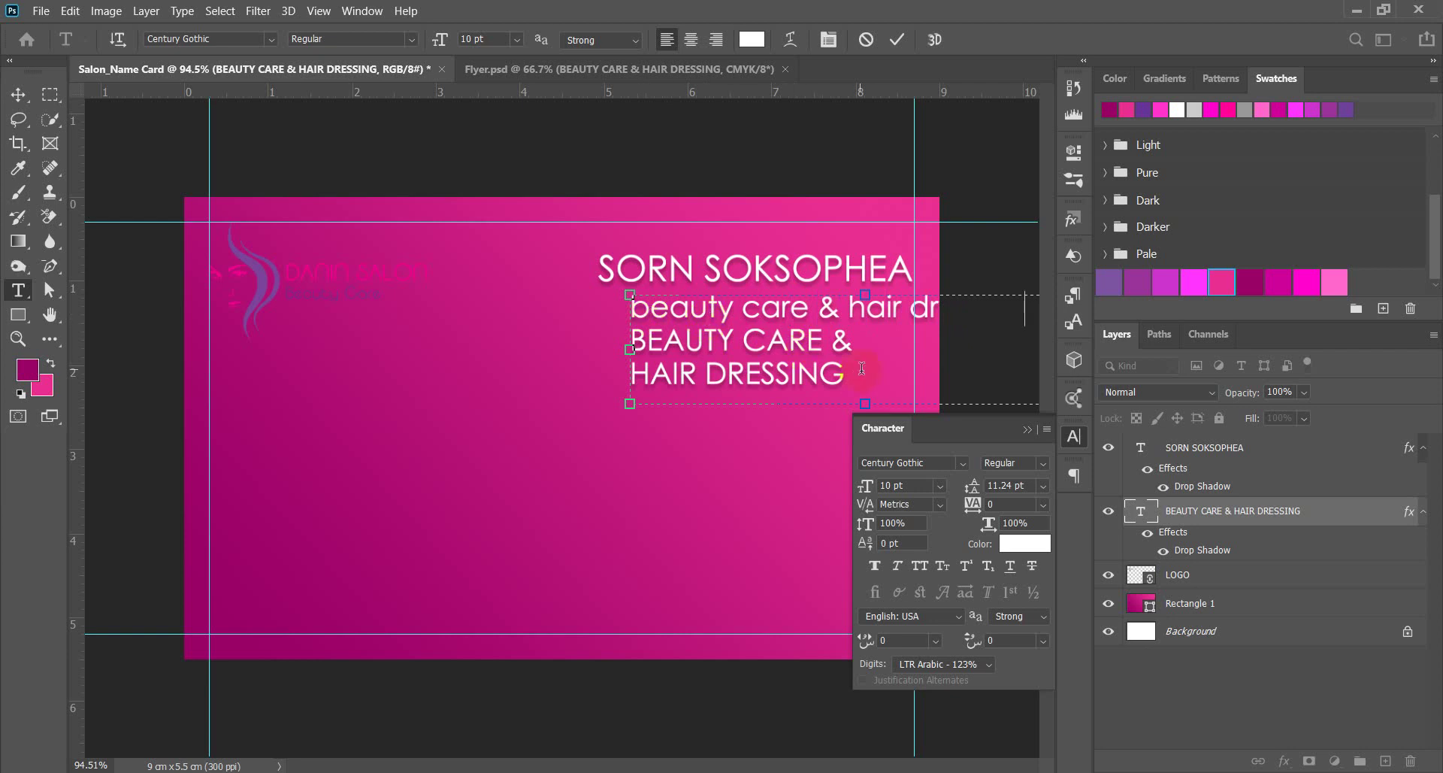
{"action": "left_click_drag", "start_coordinate": [846, 375], "coordinate": [581, 340]}
{"action": "key", "text": "BackSpace"}
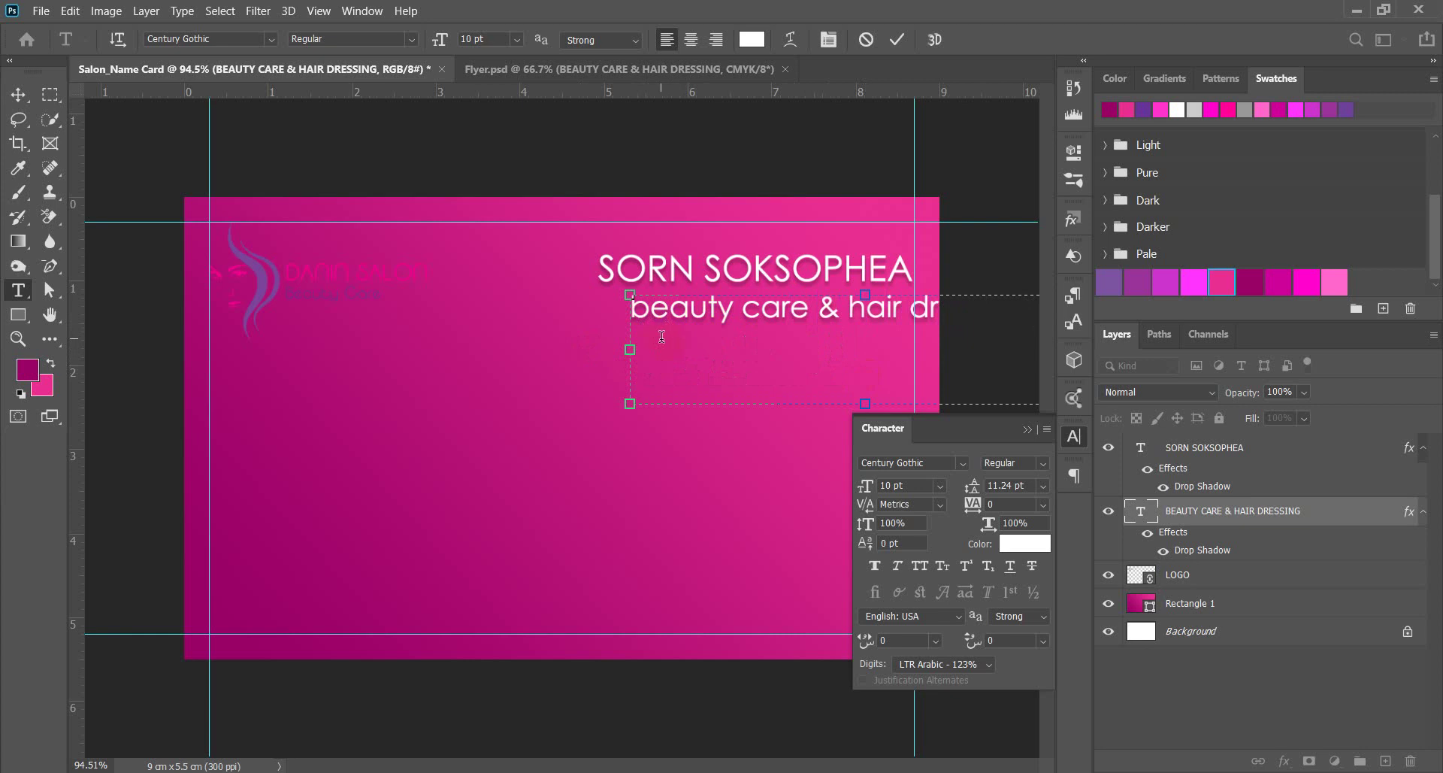
{"action": "left_click", "coordinate": [18, 94]}
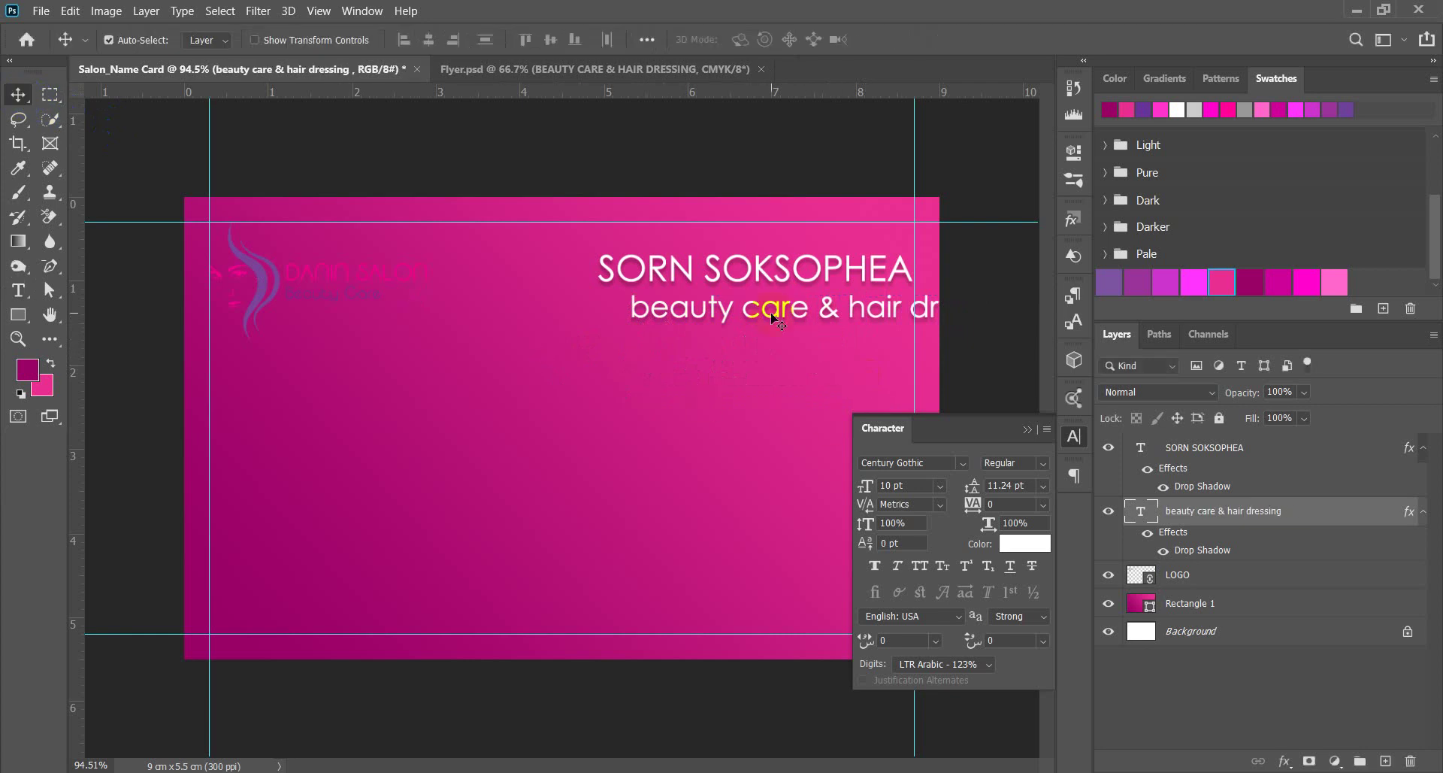
Move the lowercase subtitle left under the name so it shows in full.
{"action": "key", "text": "t"}
{"action": "left_click", "coordinate": [793, 328]}
{"action": "left_click_drag", "start_coordinate": [864, 314], "coordinate": [855, 330]}
{"action": "left_click", "coordinate": [18, 95]}
{"action": "double_click", "coordinate": [797, 307]}
{"action": "left_click", "coordinate": [241, 155]}
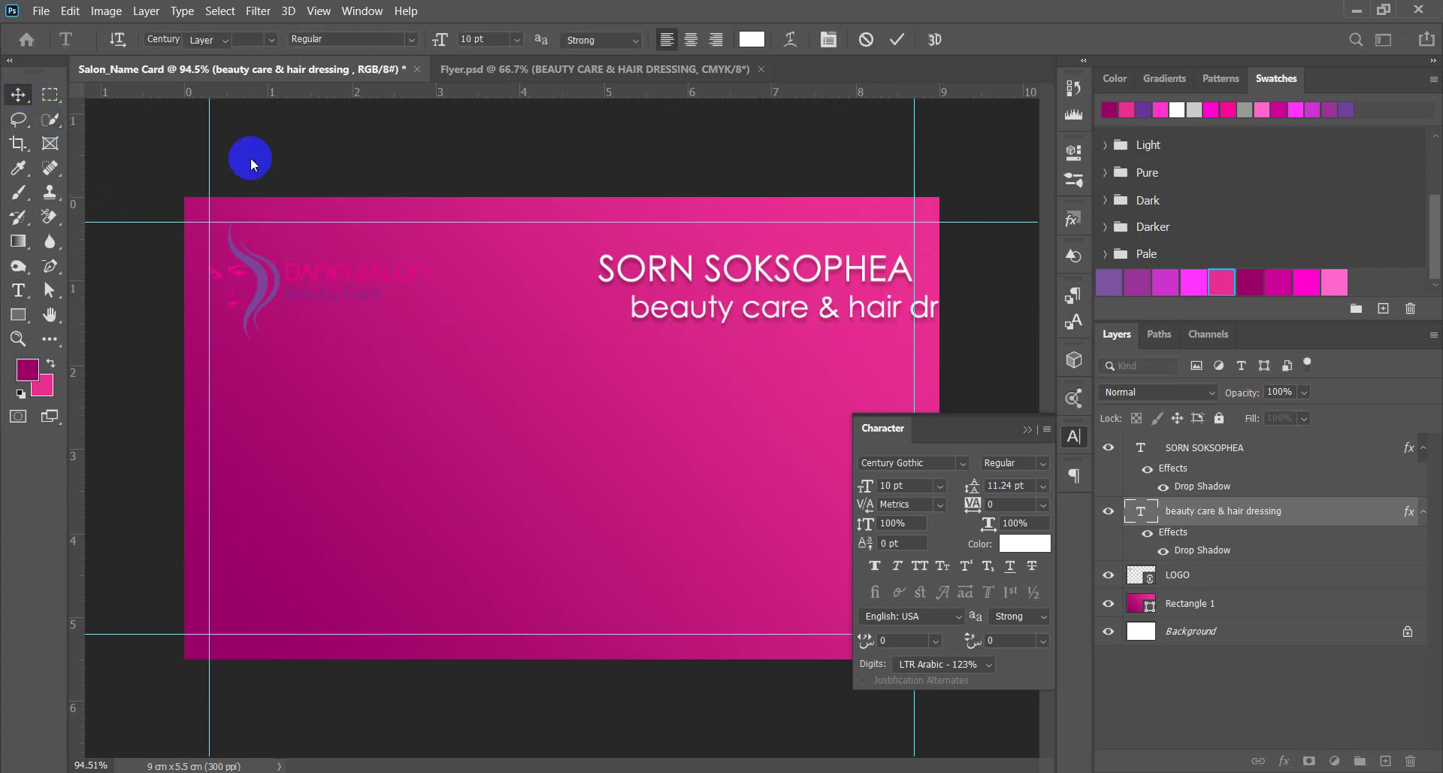
{"action": "left_click_drag", "start_coordinate": [718, 322], "coordinate": [624, 317]}
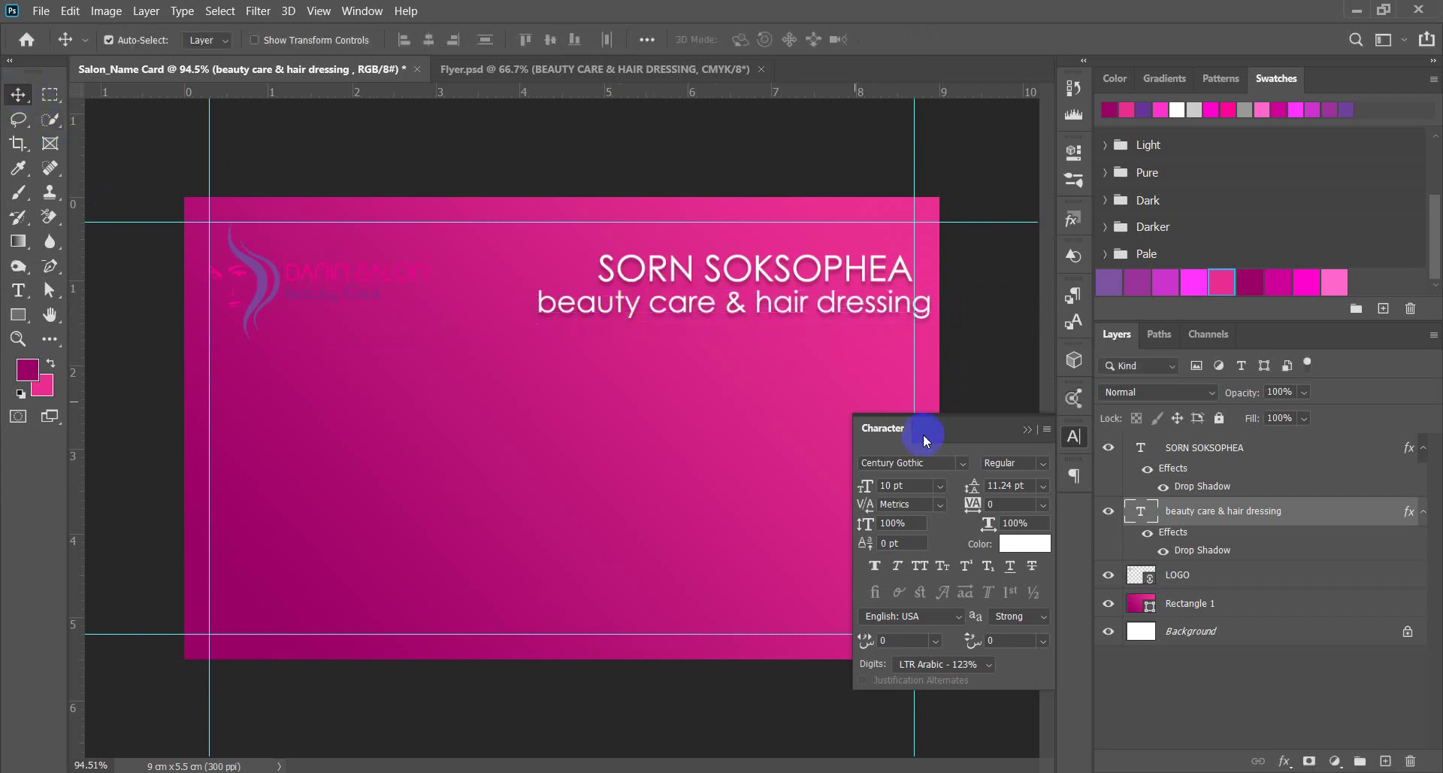
Try 9 pt for the subtitle, then set it back to 10 pt.
{"action": "left_click", "coordinate": [939, 487]}
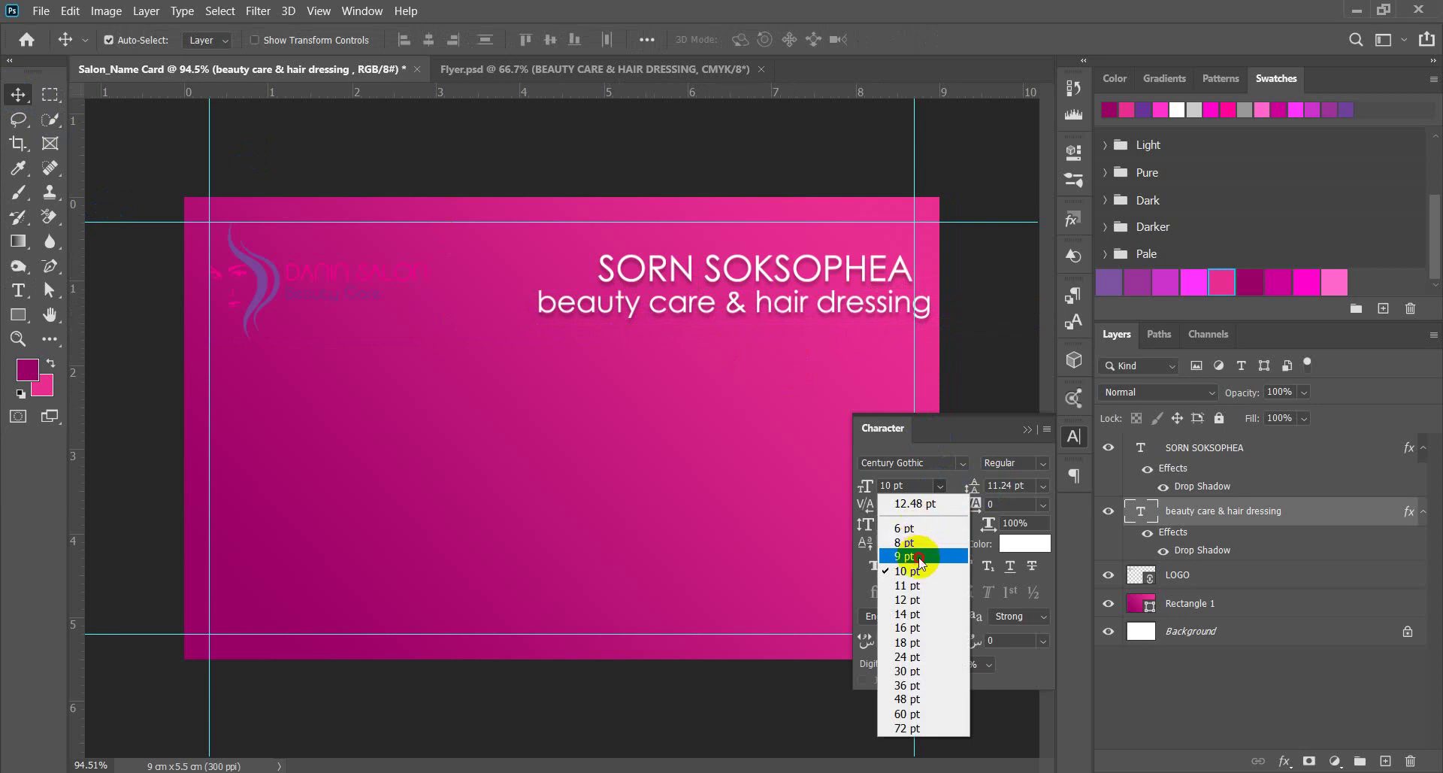
{"action": "left_click", "coordinate": [919, 553]}
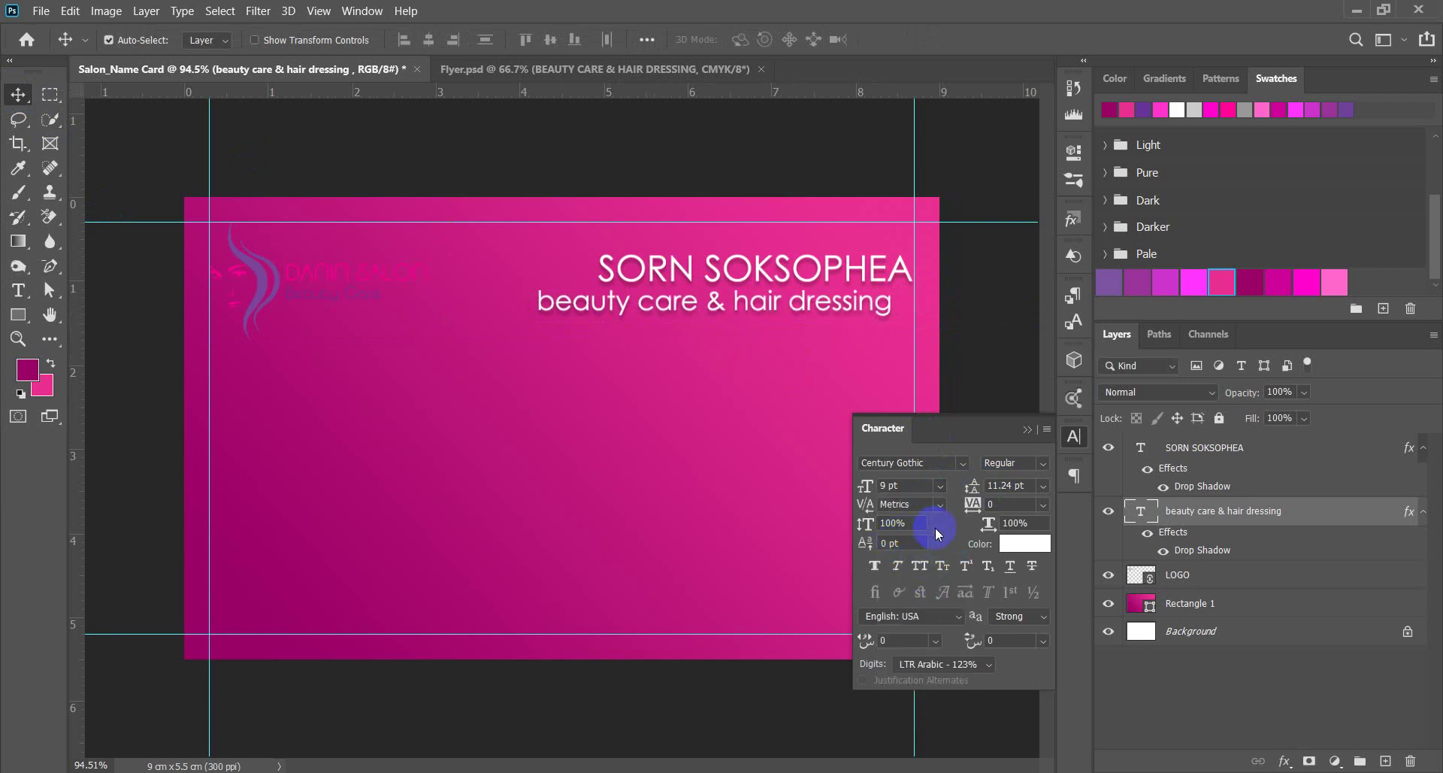
{"action": "left_click", "coordinate": [939, 486]}
{"action": "left_click", "coordinate": [913, 551]}
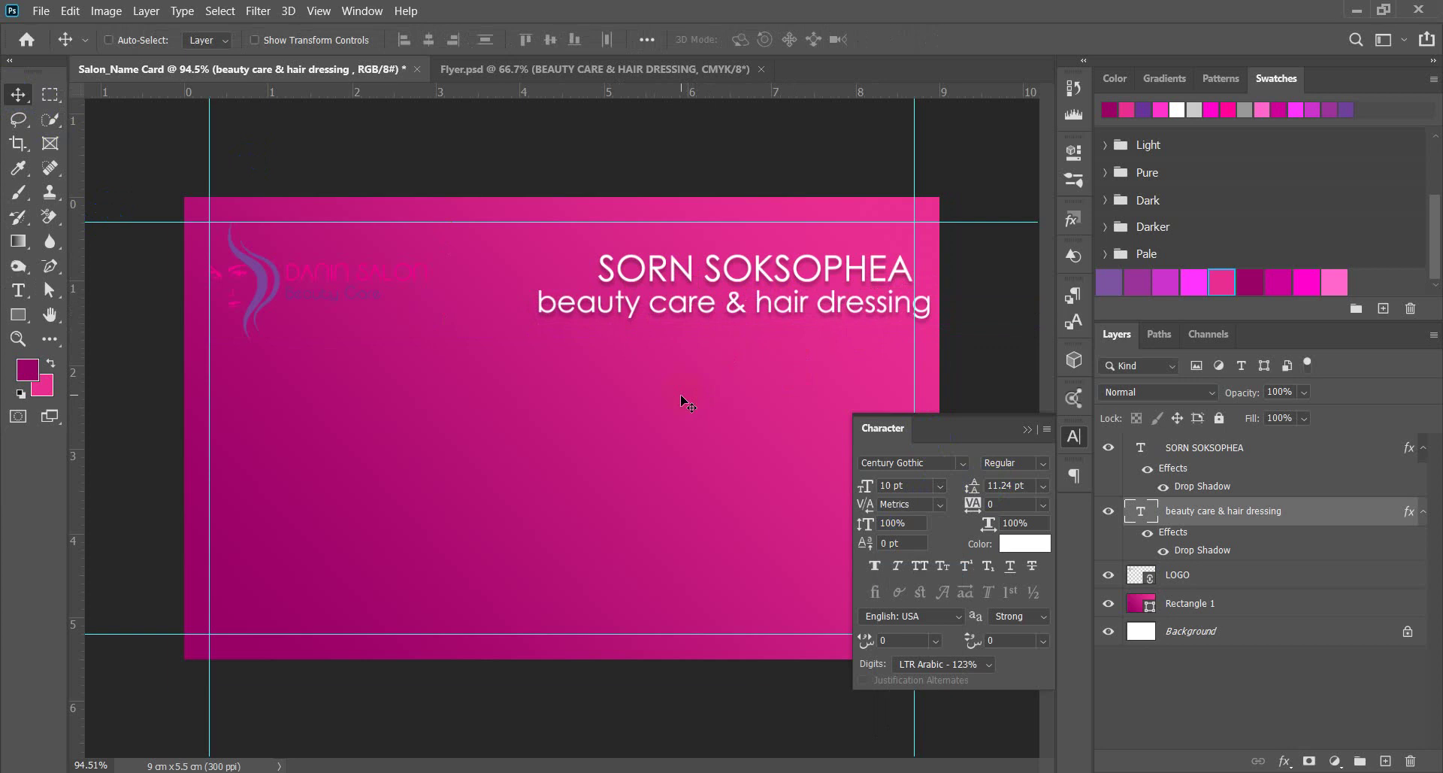
{"action": "key", "text": "ctrl+t"}
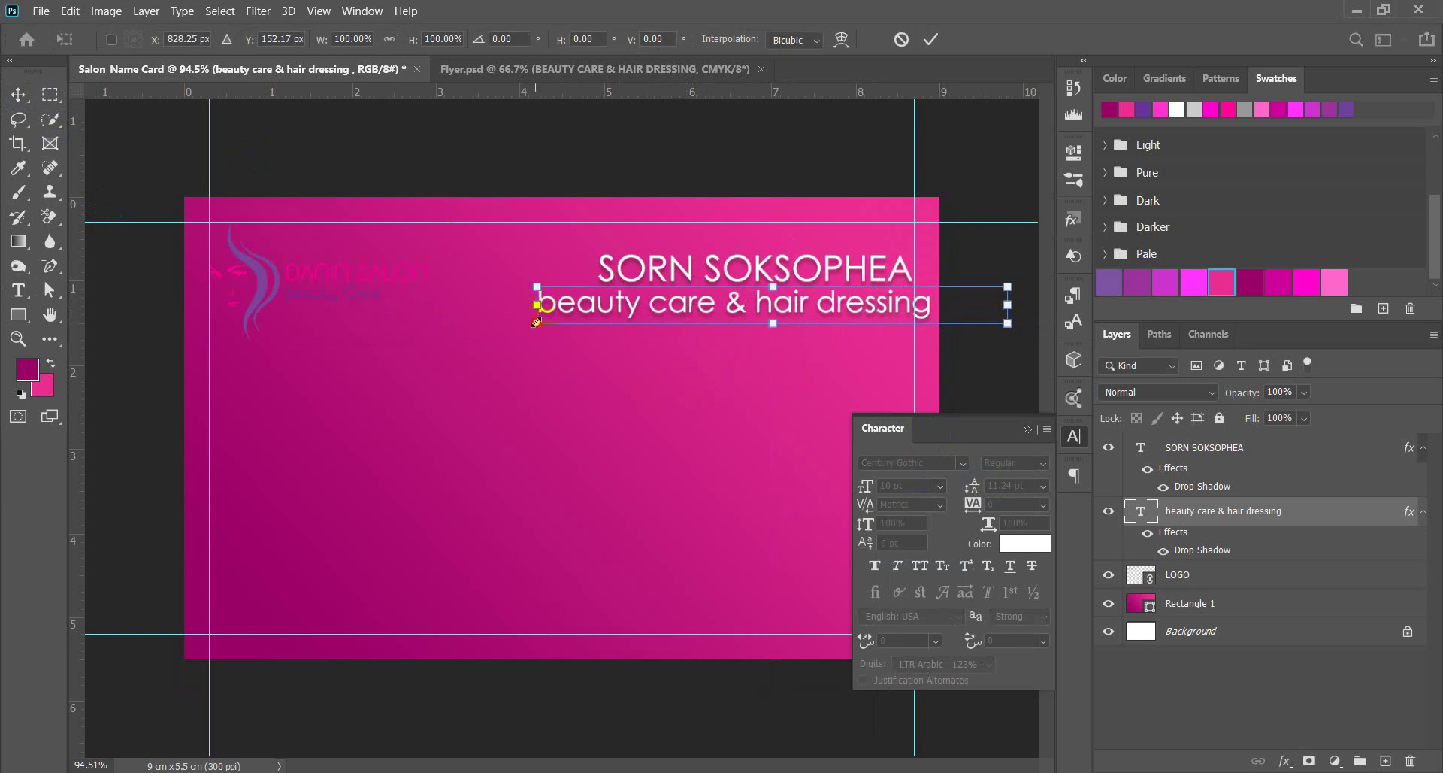
Scale the subtitle down to 69.14% and move it left under the name.
{"action": "left_click_drag", "start_coordinate": [536, 322], "coordinate": [680, 295]}
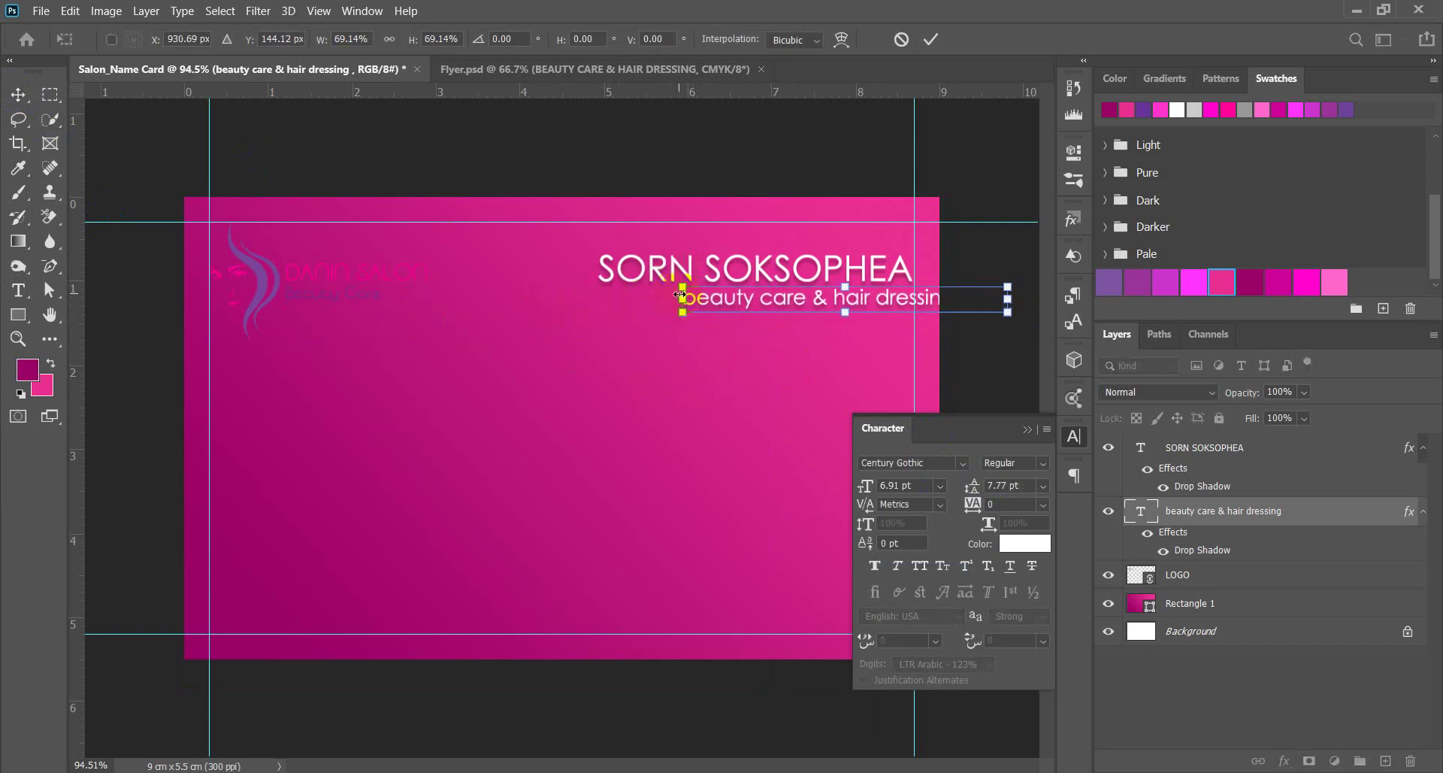
{"action": "left_click_drag", "start_coordinate": [818, 301], "coordinate": [724, 304]}
{"action": "scroll", "coordinate": [573, 522], "scroll_direction": "up", "scroll_amount": 2}
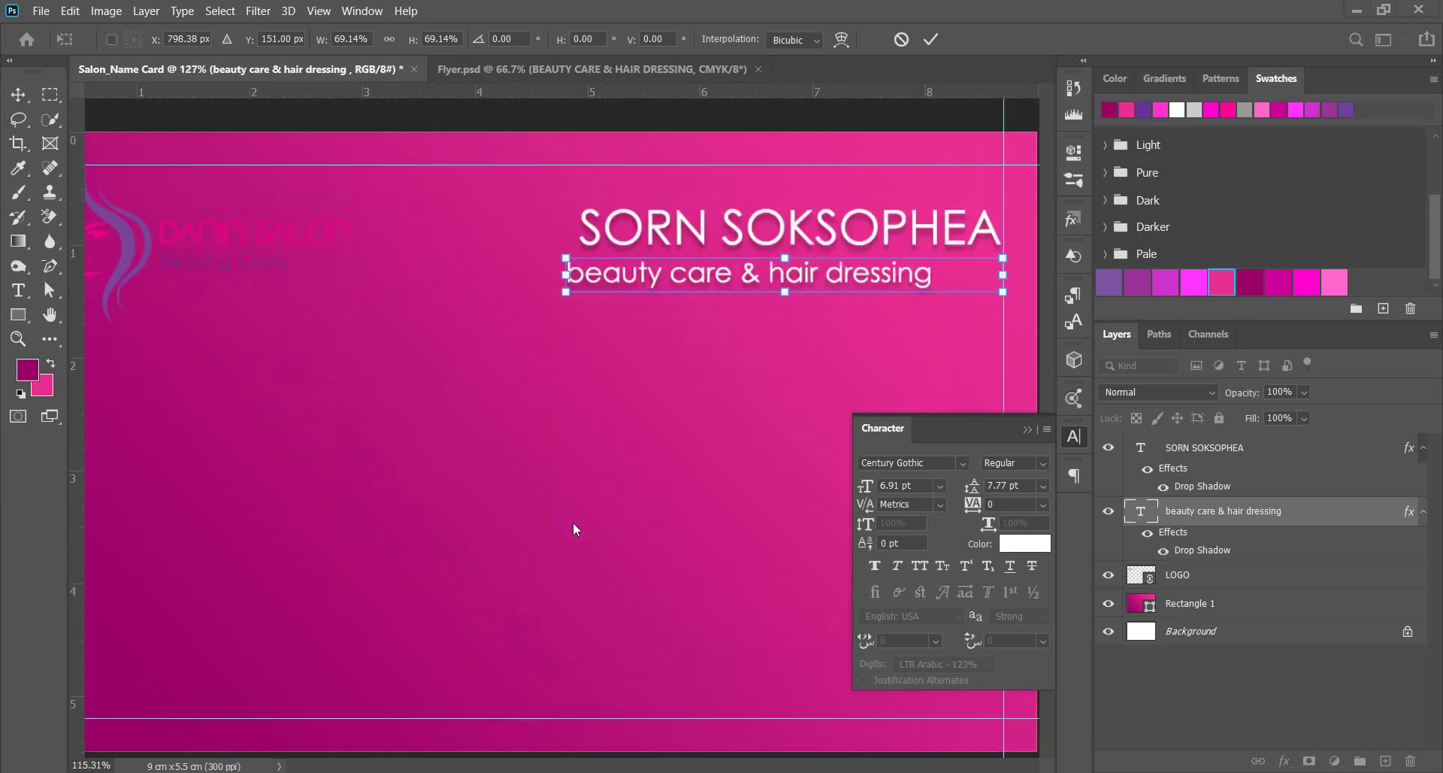
{"action": "scroll", "coordinate": [800, 325], "scroll_direction": "down", "scroll_amount": 3}
{"action": "scroll", "coordinate": [801, 325], "scroll_direction": "up", "scroll_amount": 3}
{"action": "scroll", "coordinate": [790, 294], "scroll_direction": "down", "scroll_amount": 2}
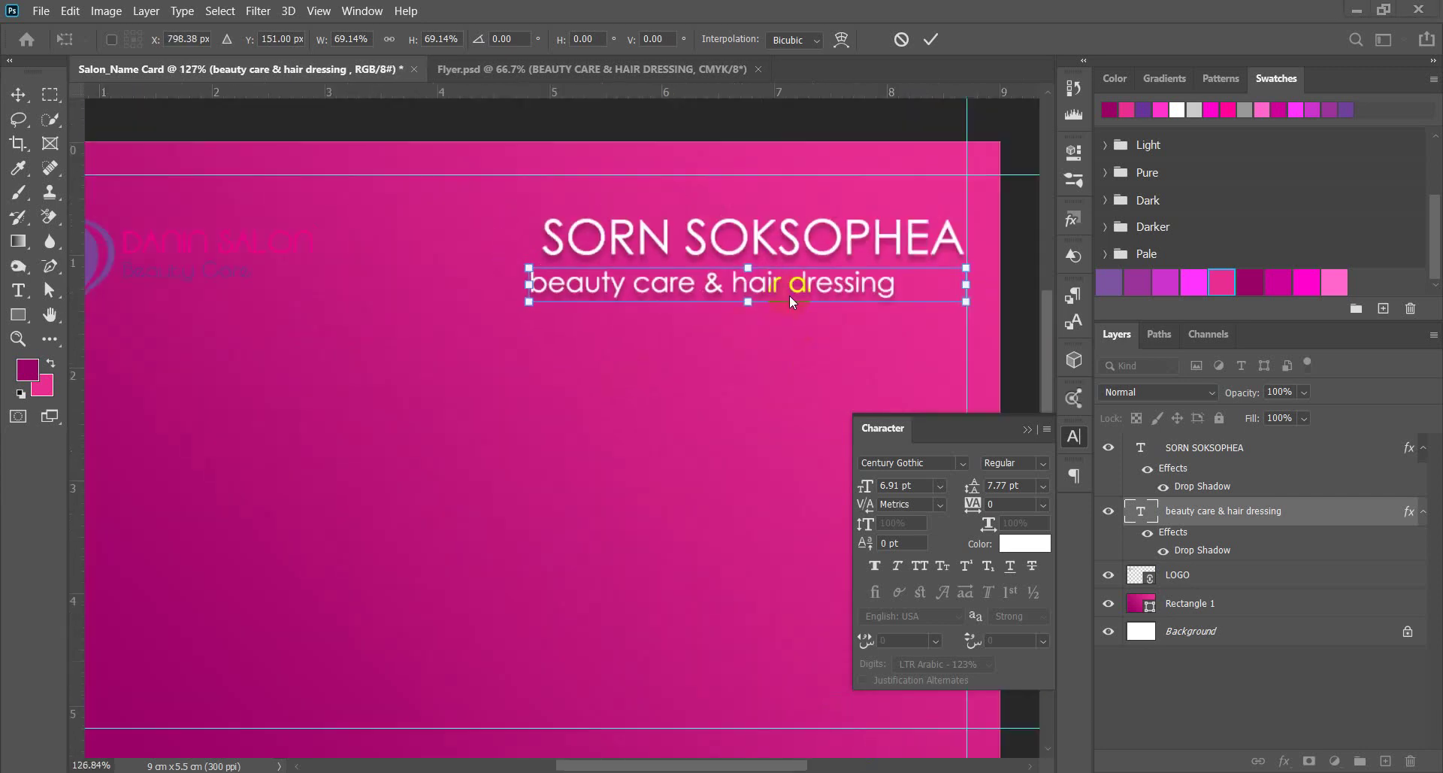
{"action": "key", "text": "Return"}
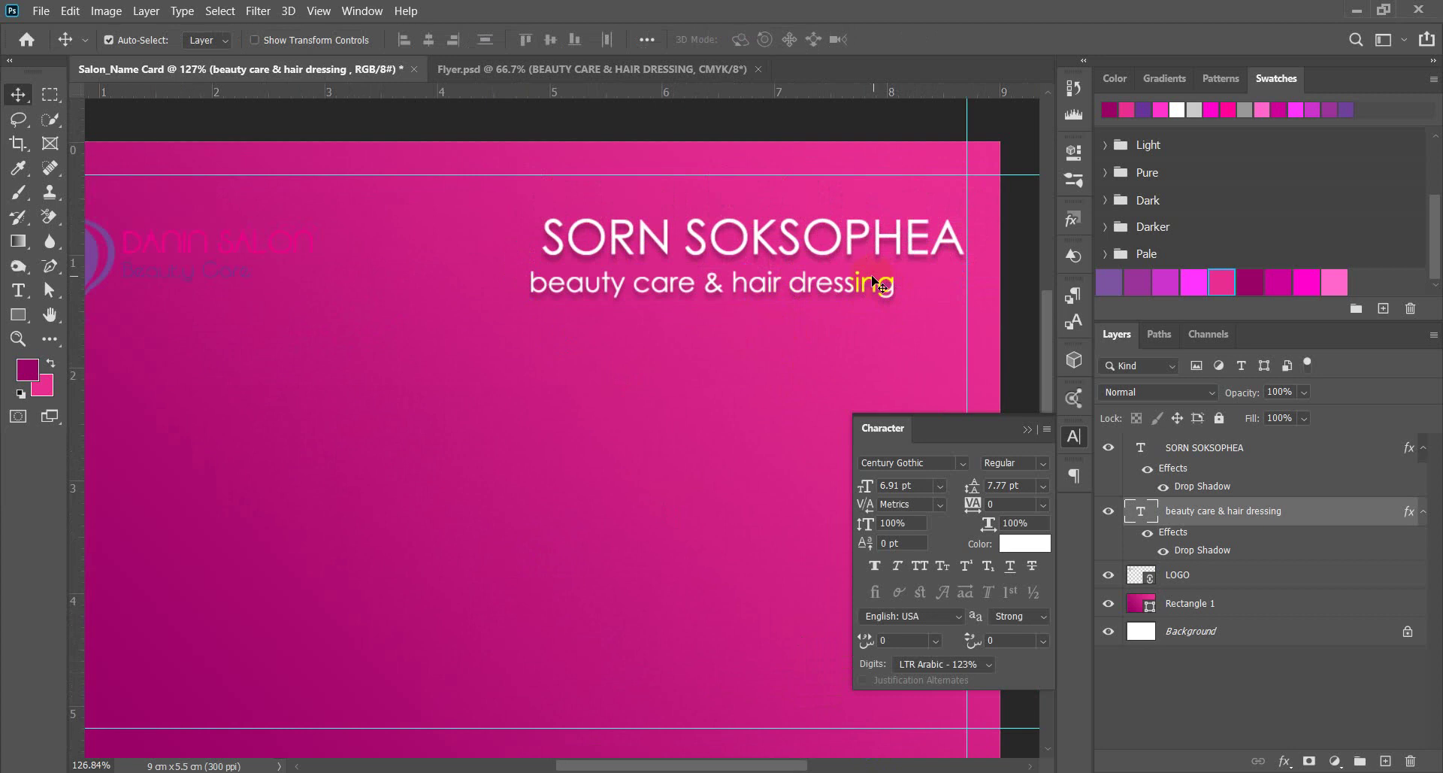
Adjust the subtitle's text box so it ends flush under the name's right edge.
{"action": "key", "text": "t"}
{"action": "left_click", "coordinate": [830, 286]}
{"action": "left_click", "coordinate": [927, 309]}
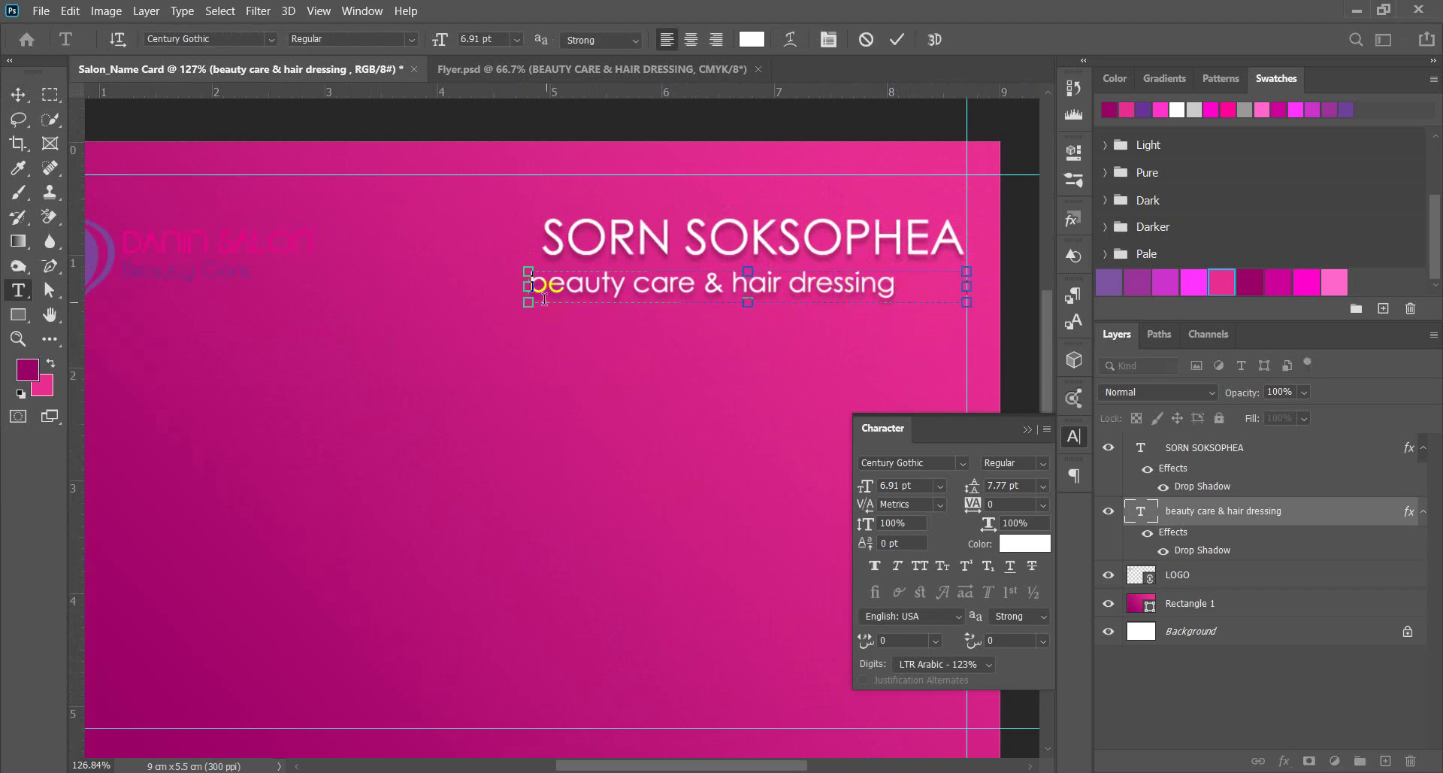
{"action": "left_click_drag", "start_coordinate": [523, 290], "coordinate": [592, 289]}
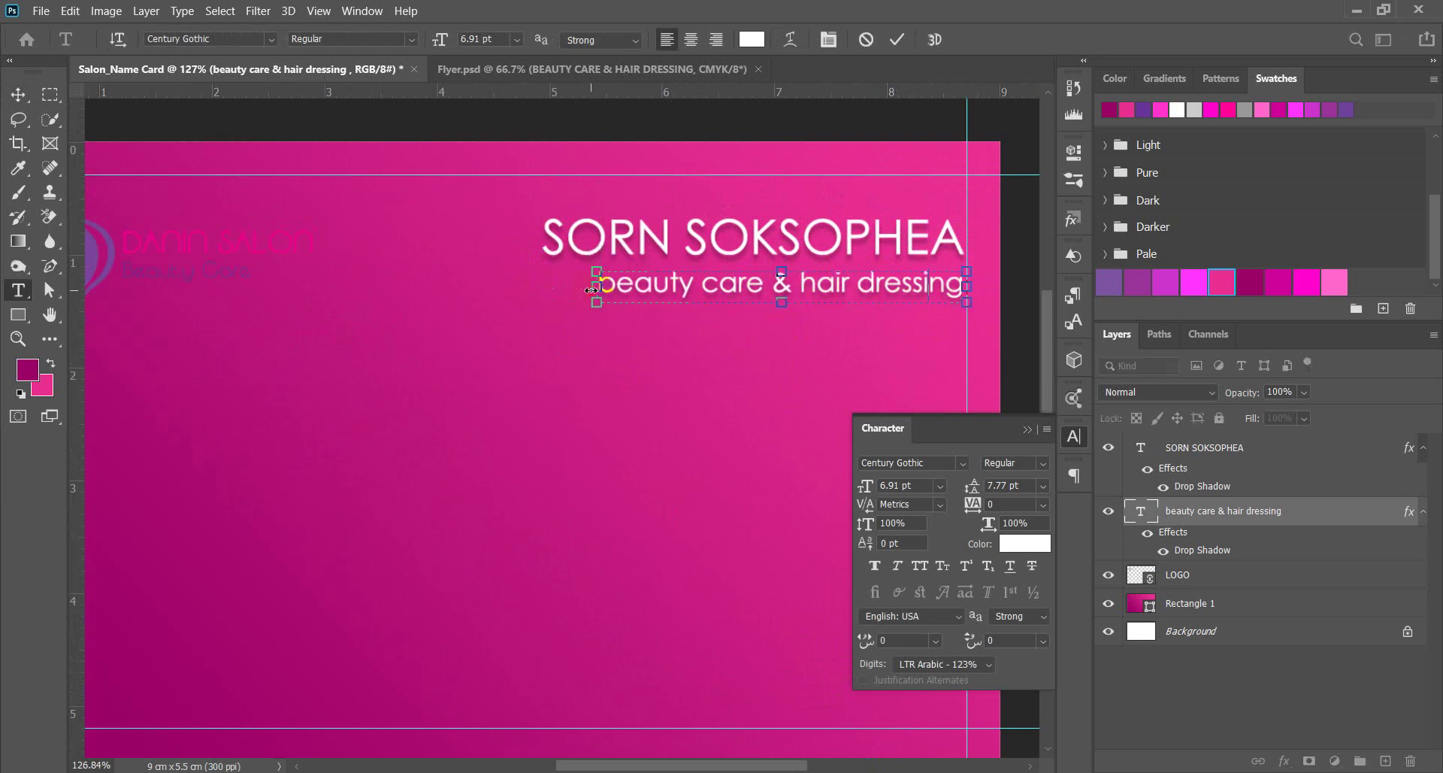
{"action": "left_click", "coordinate": [18, 94]}
{"action": "key", "text": "ctrl+minus"}
{"action": "key", "text": "ctrl+minus"}
{"action": "left_click", "coordinate": [905, 304]}
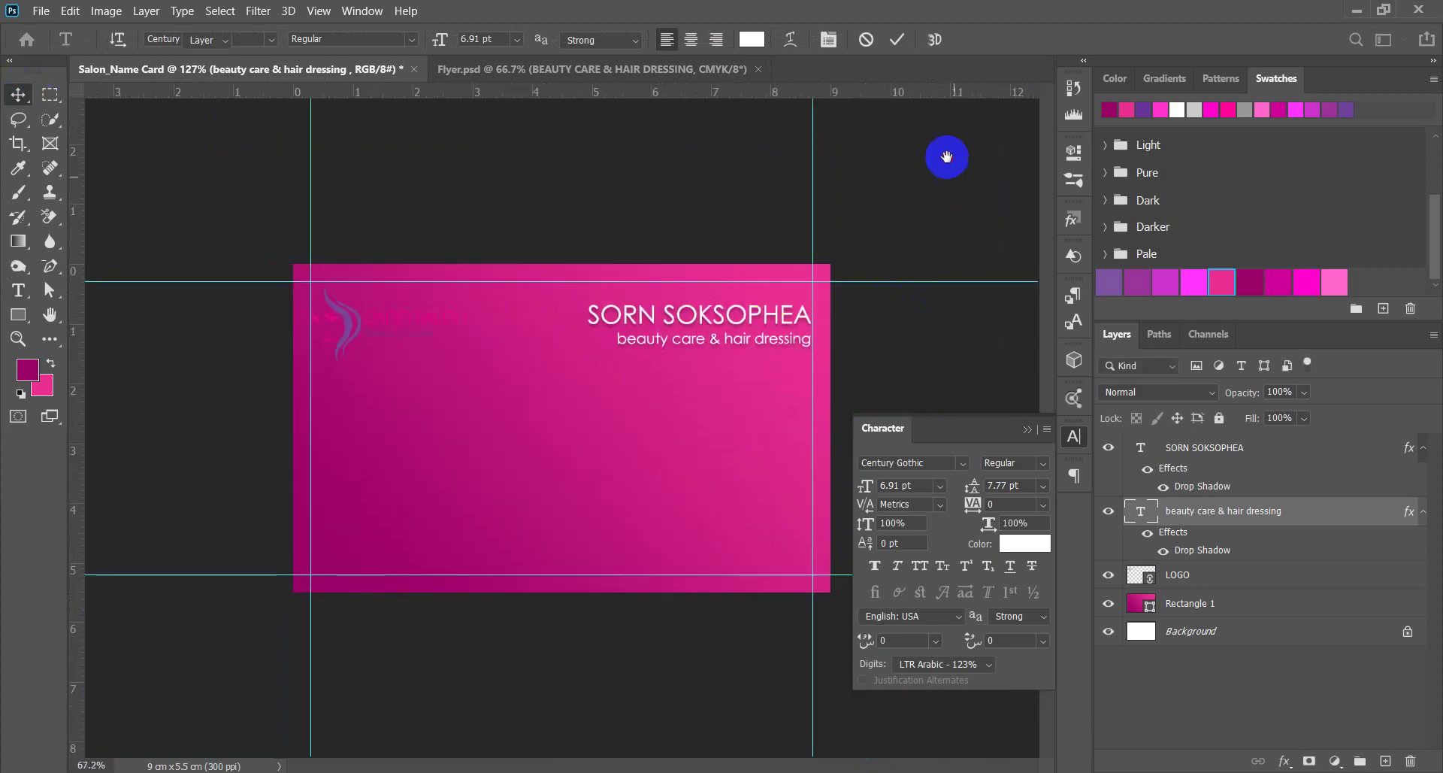
{"action": "key", "text": "ctrl+plus"}
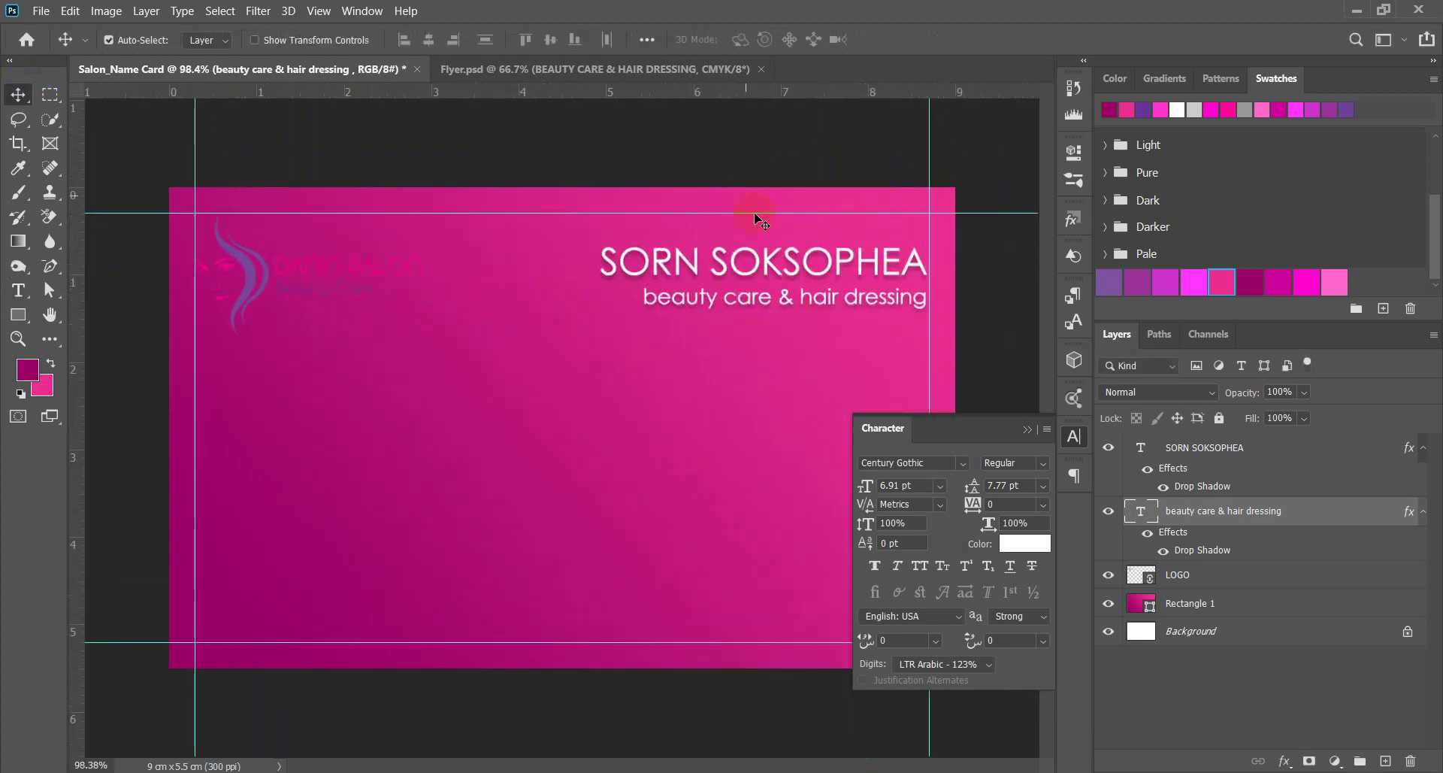
{"action": "left_click", "coordinate": [774, 261]}
{"action": "left_click", "coordinate": [902, 485]}
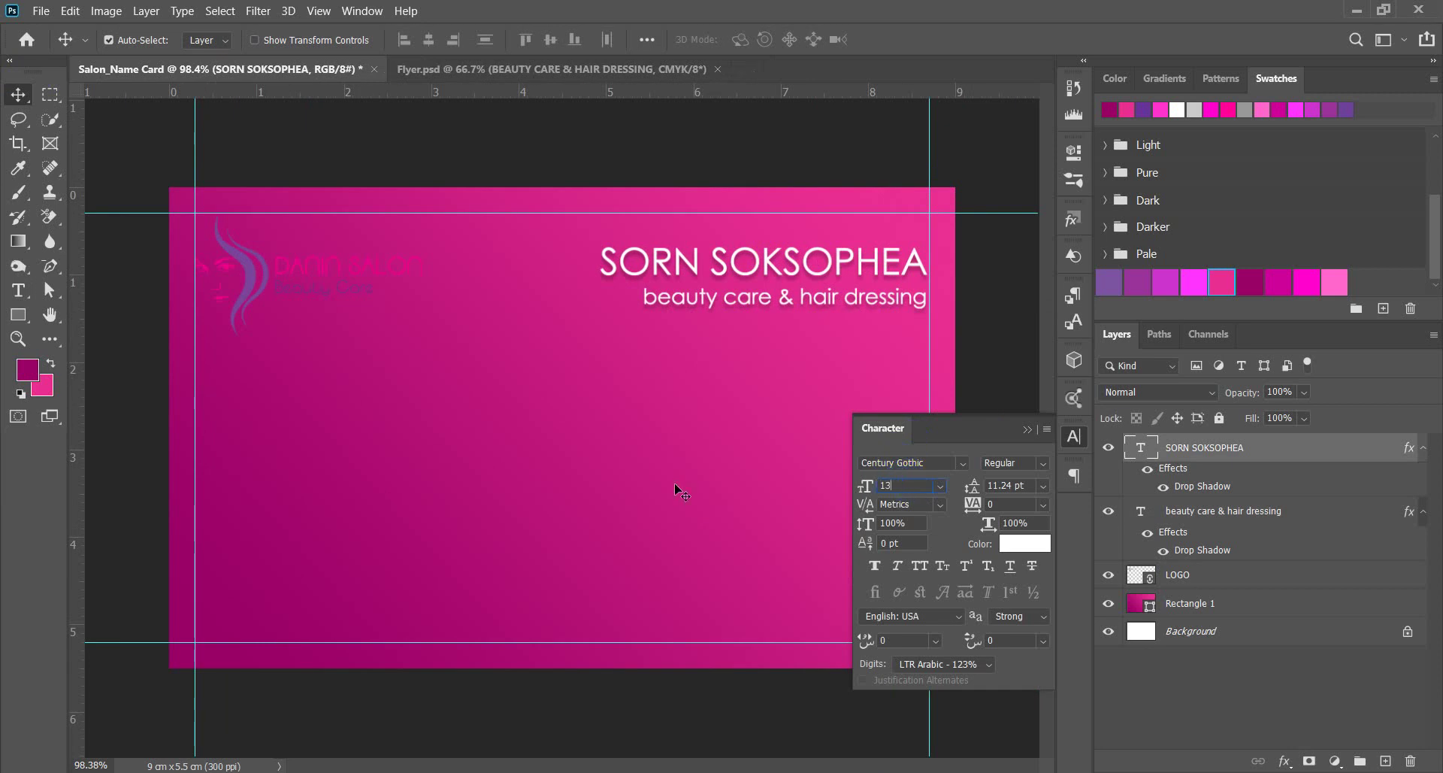
{"action": "type", "text": "12.8"}
{"action": "key", "text": "Return"}
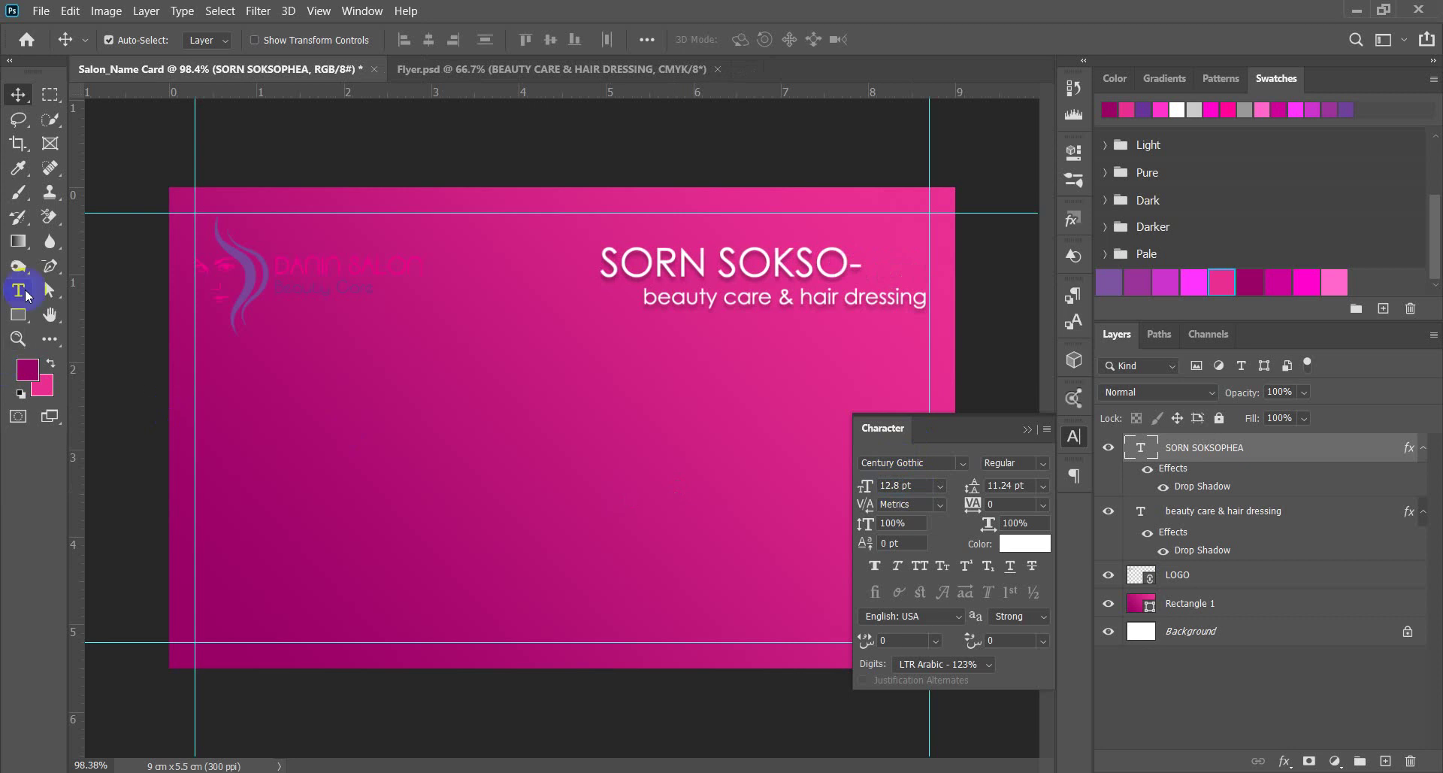
{"action": "left_click", "coordinate": [18, 290]}
{"action": "left_click", "coordinate": [609, 272]}
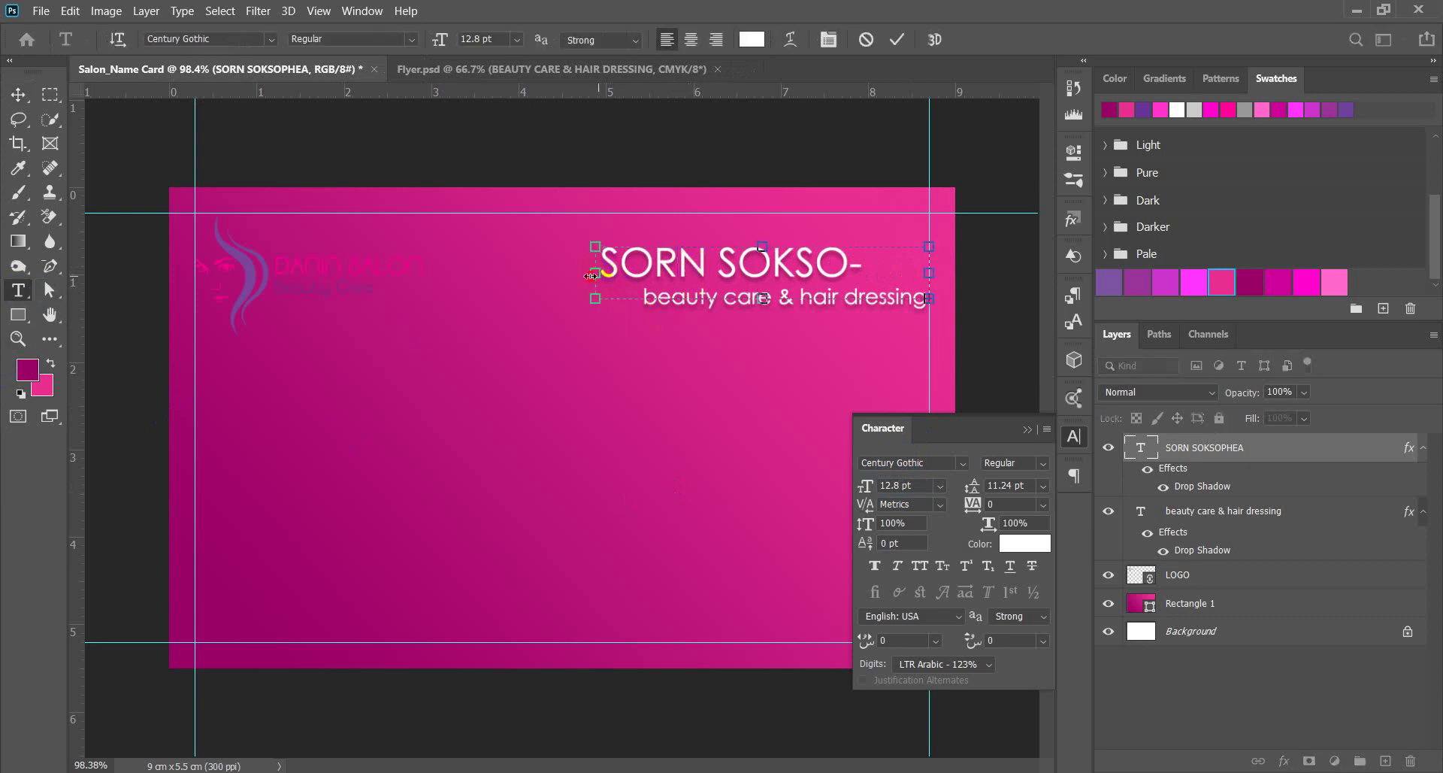
{"action": "left_click_drag", "start_coordinate": [600, 273], "coordinate": [572, 278]}
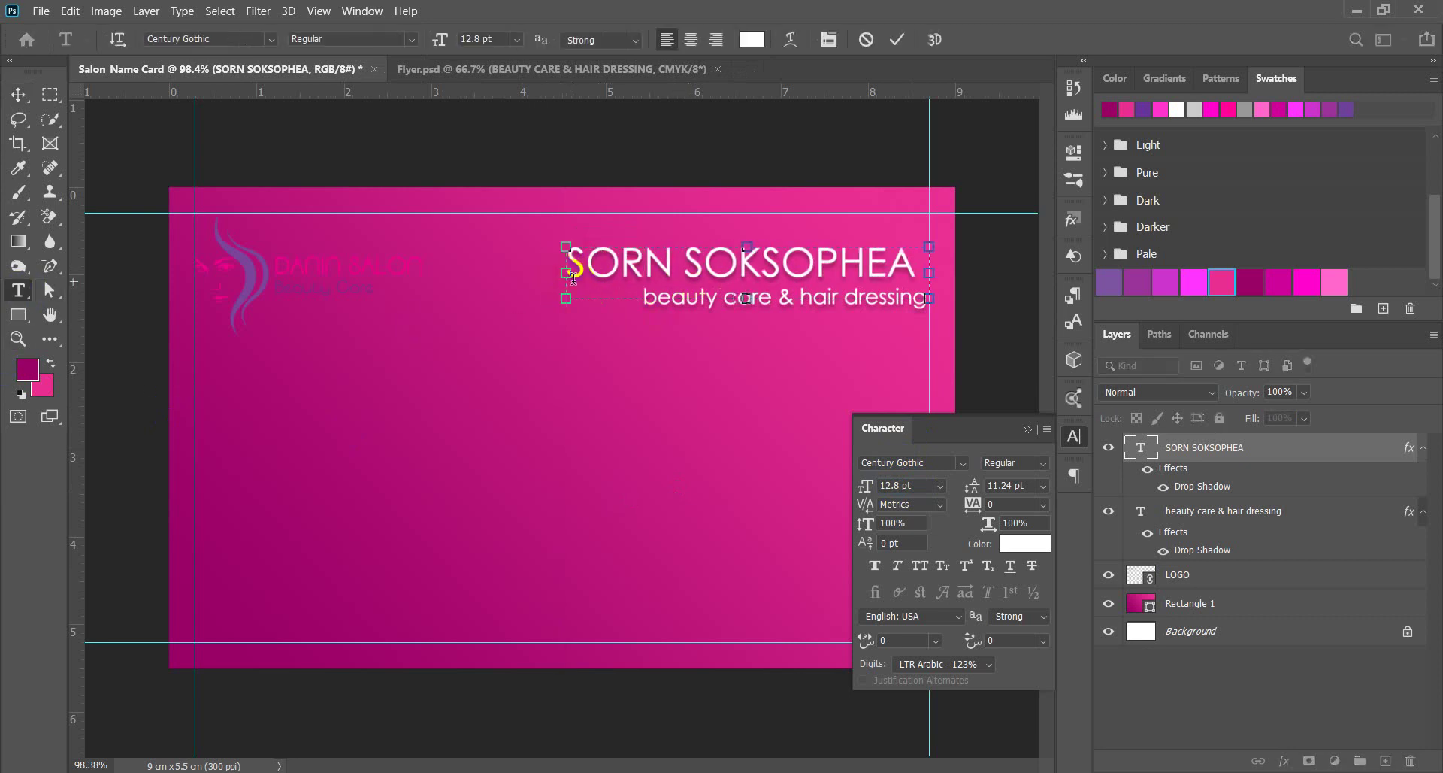
{"action": "left_click", "coordinate": [716, 39]}
{"action": "left_click", "coordinate": [18, 94]}
{"action": "left_click", "coordinate": [944, 161]}
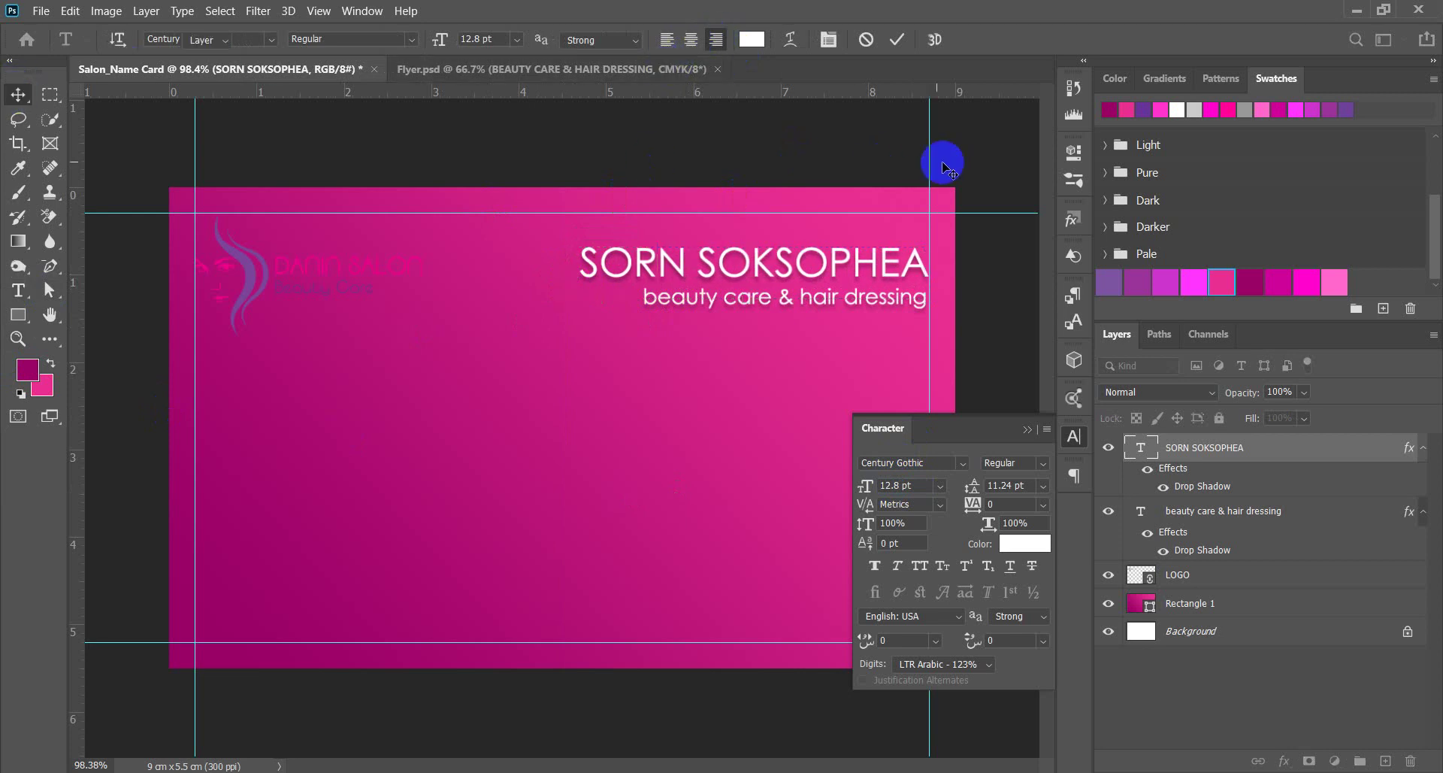
{"action": "scroll", "coordinate": [660, 306], "scroll_direction": "down", "scroll_amount": 3}
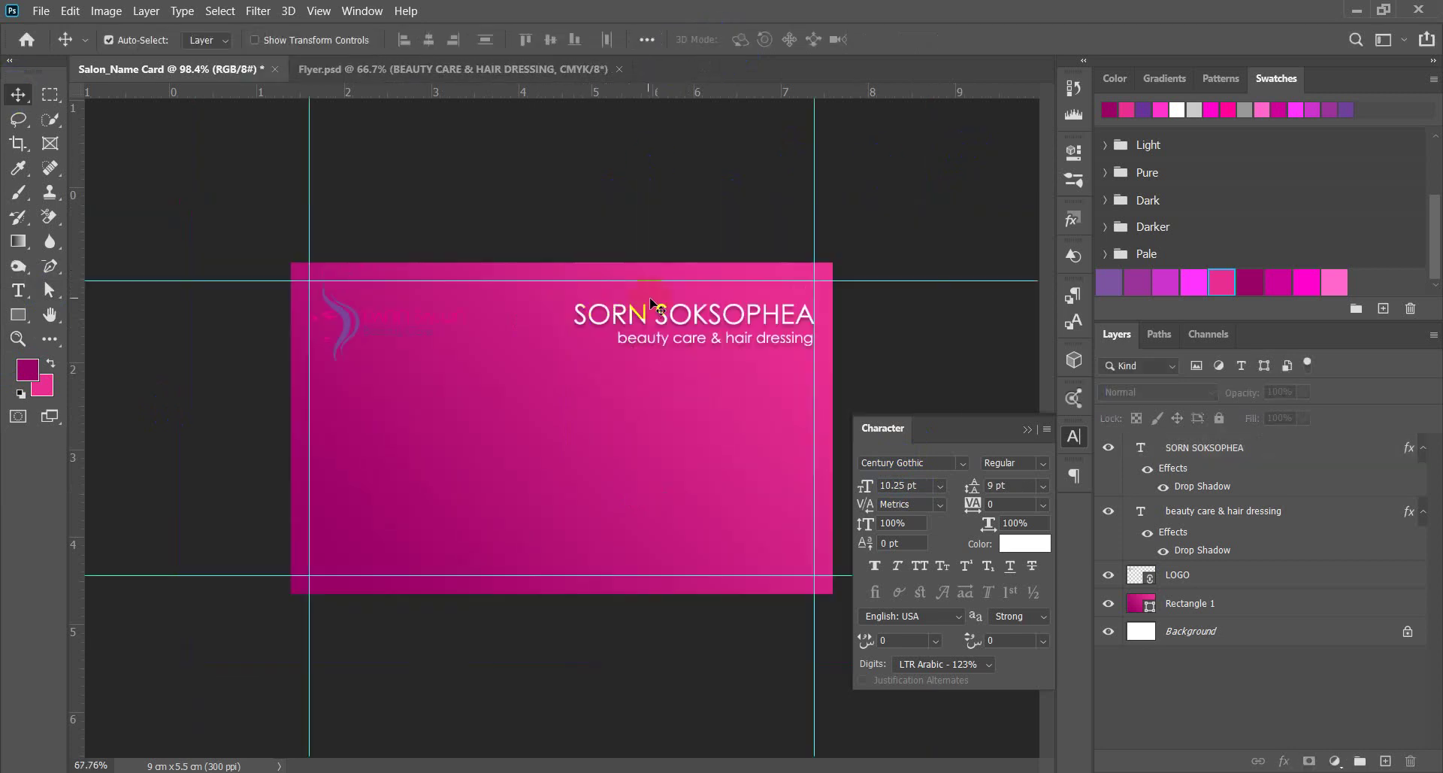
Color the subtitle text light pink (#ff99cc) through the Character panel's colour swatch.
{"action": "scroll", "coordinate": [764, 313], "scroll_direction": "up", "scroll_amount": 2}
{"action": "left_click", "coordinate": [968, 187]}
{"action": "scroll", "coordinate": [872, 319], "scroll_direction": "up", "scroll_amount": 3}
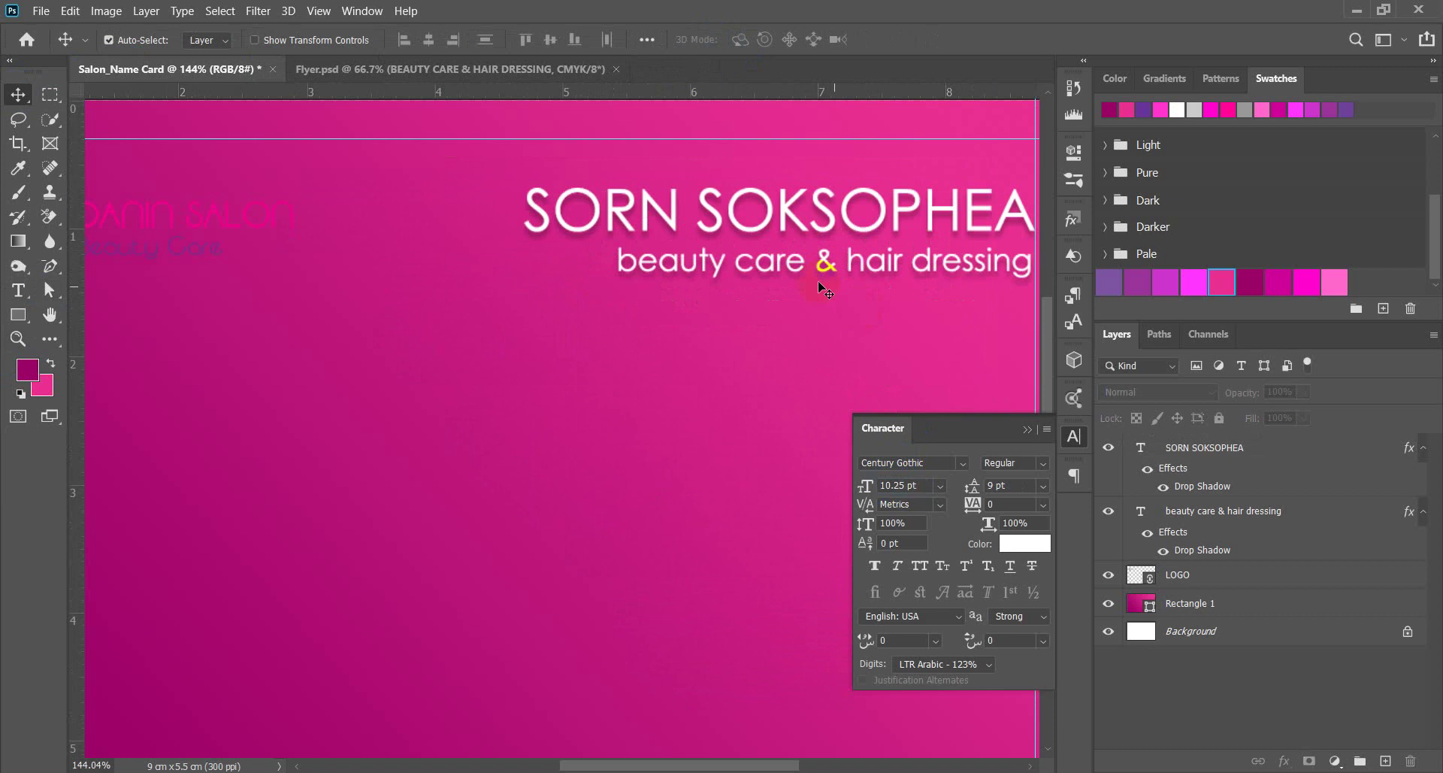
{"action": "left_click", "coordinate": [804, 272]}
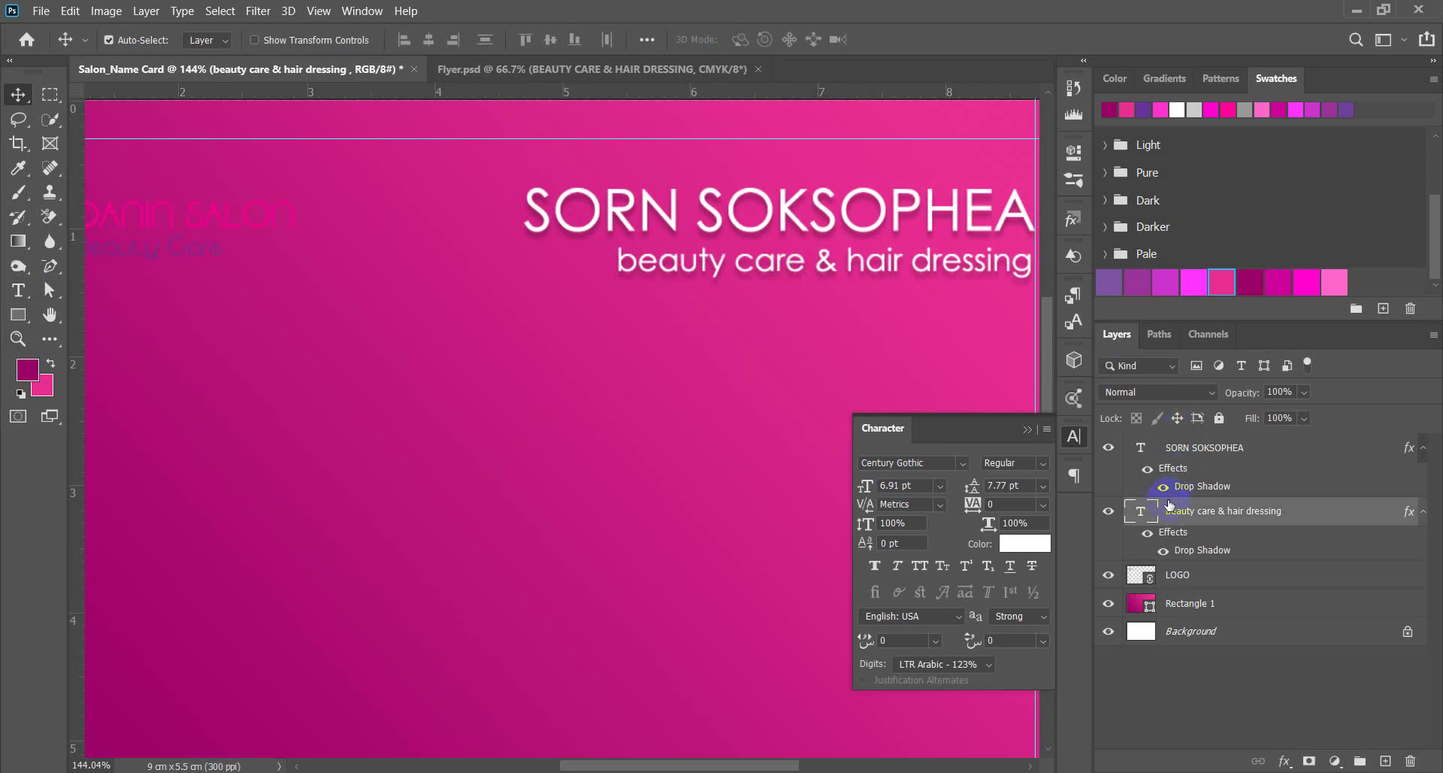
{"action": "left_click", "coordinate": [1025, 543]}
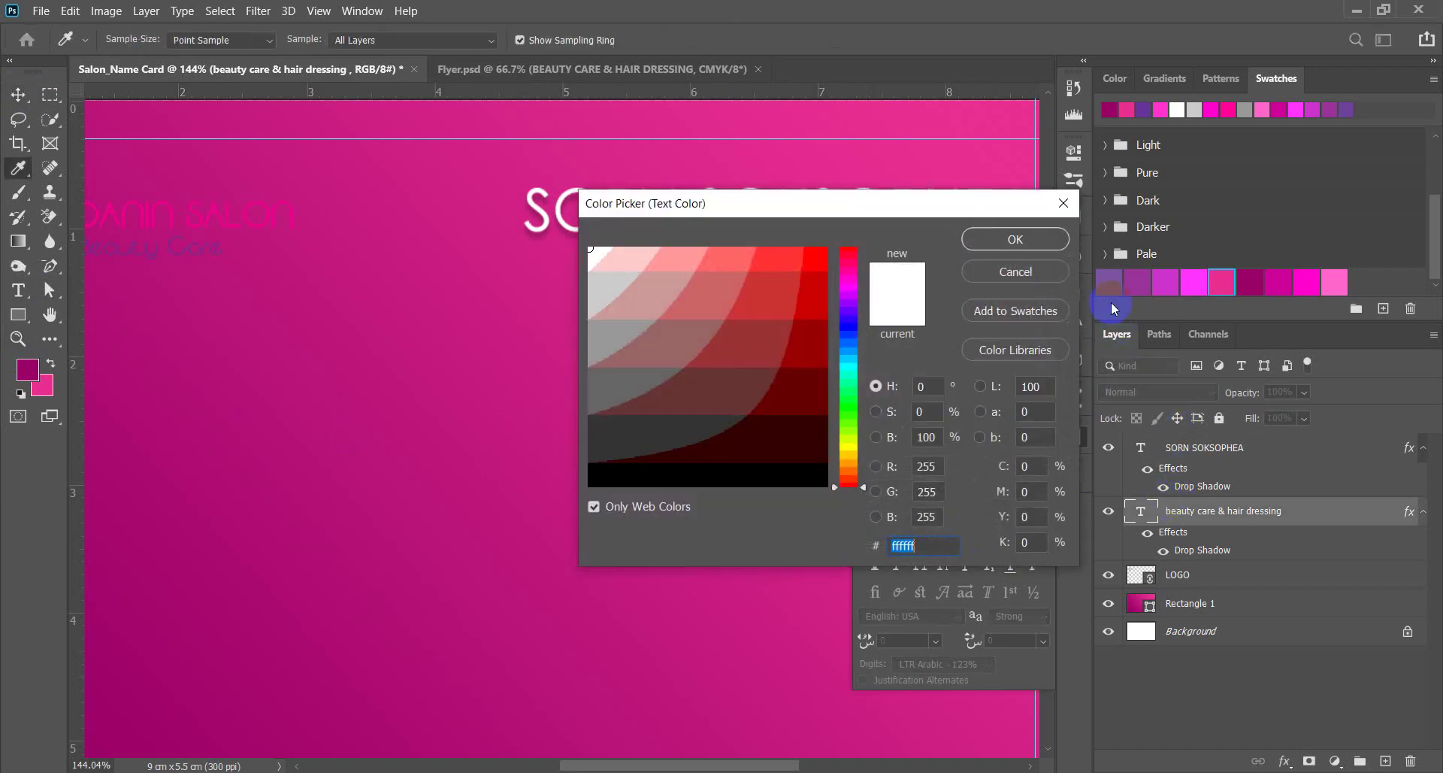
{"action": "left_click_drag", "start_coordinate": [910, 200], "coordinate": [955, 385]}
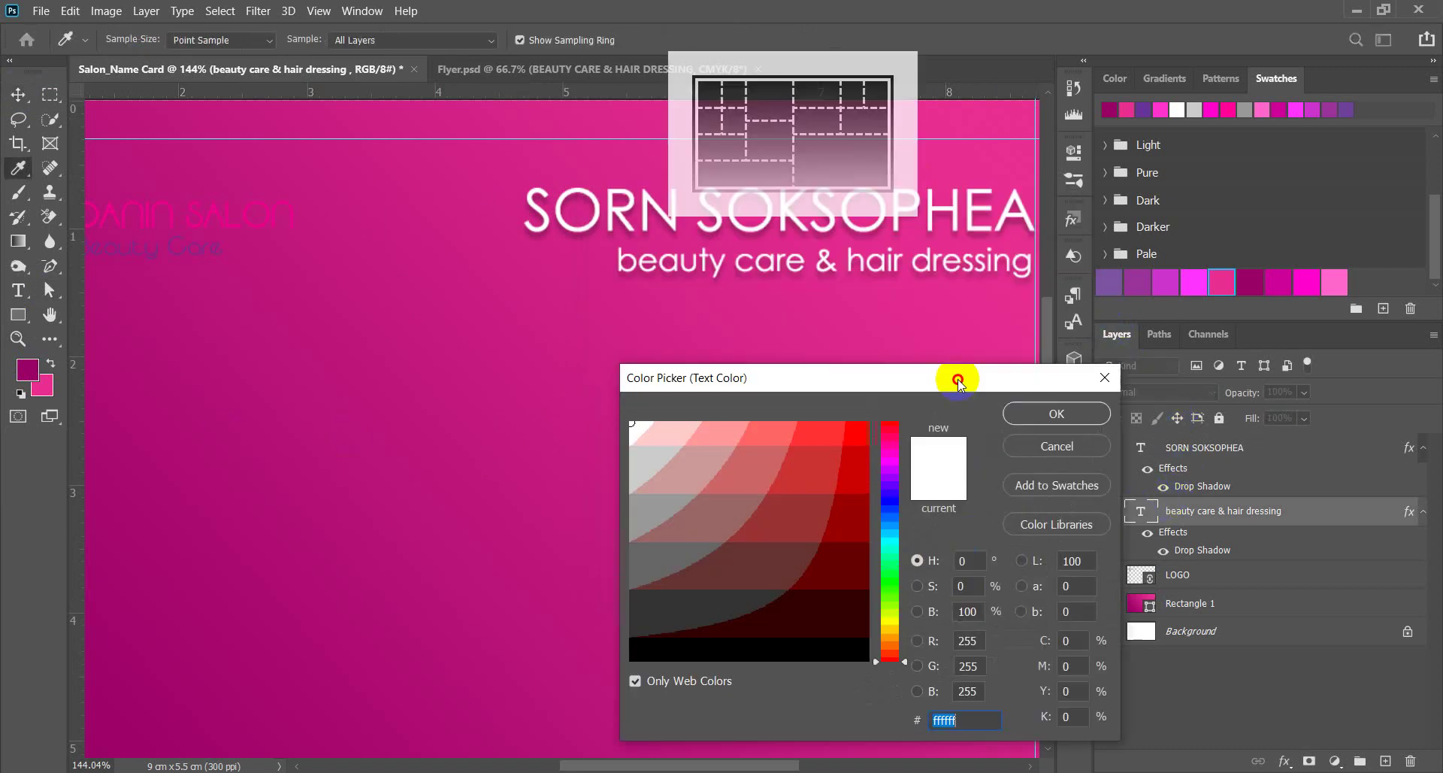
{"action": "left_click", "coordinate": [1114, 284]}
{"action": "left_click", "coordinate": [1141, 286]}
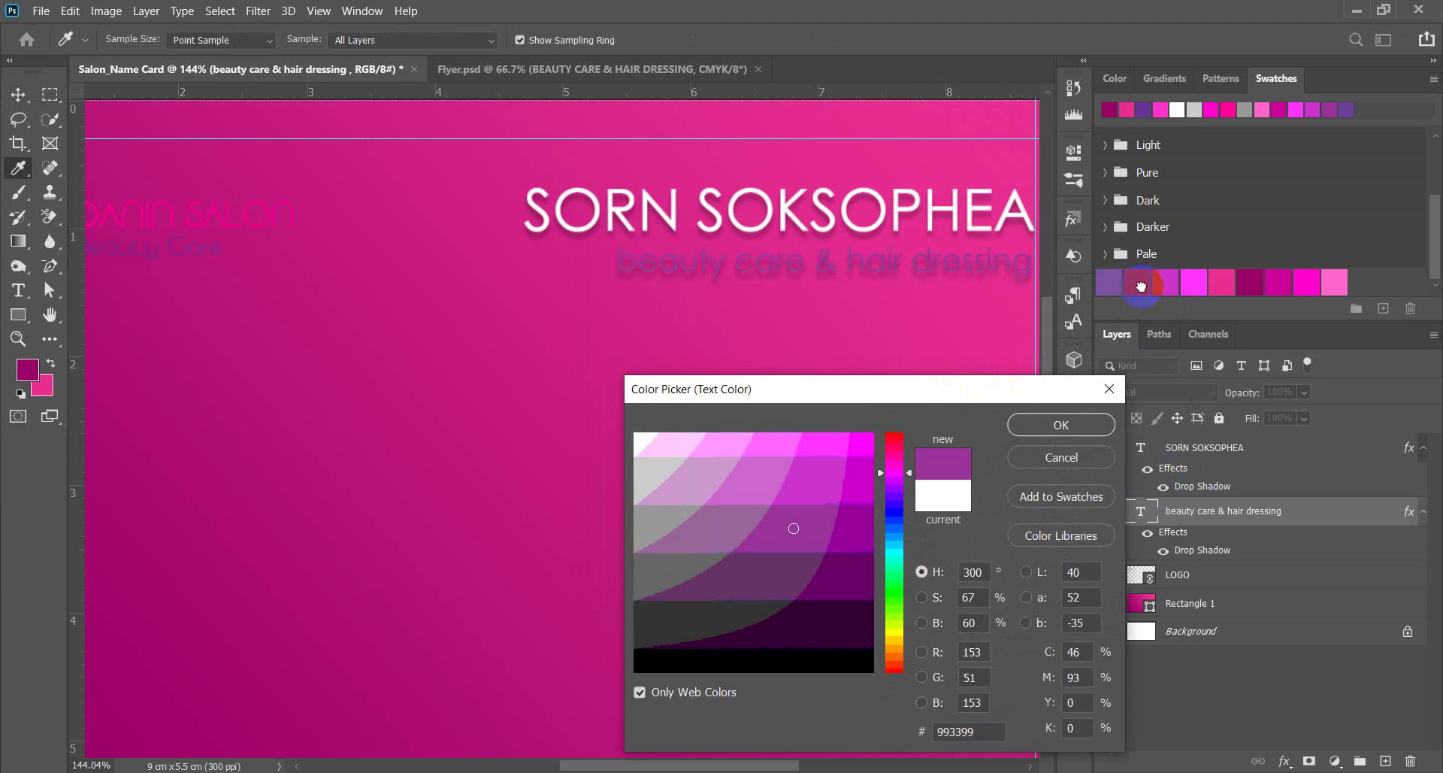
{"action": "left_click", "coordinate": [1338, 284]}
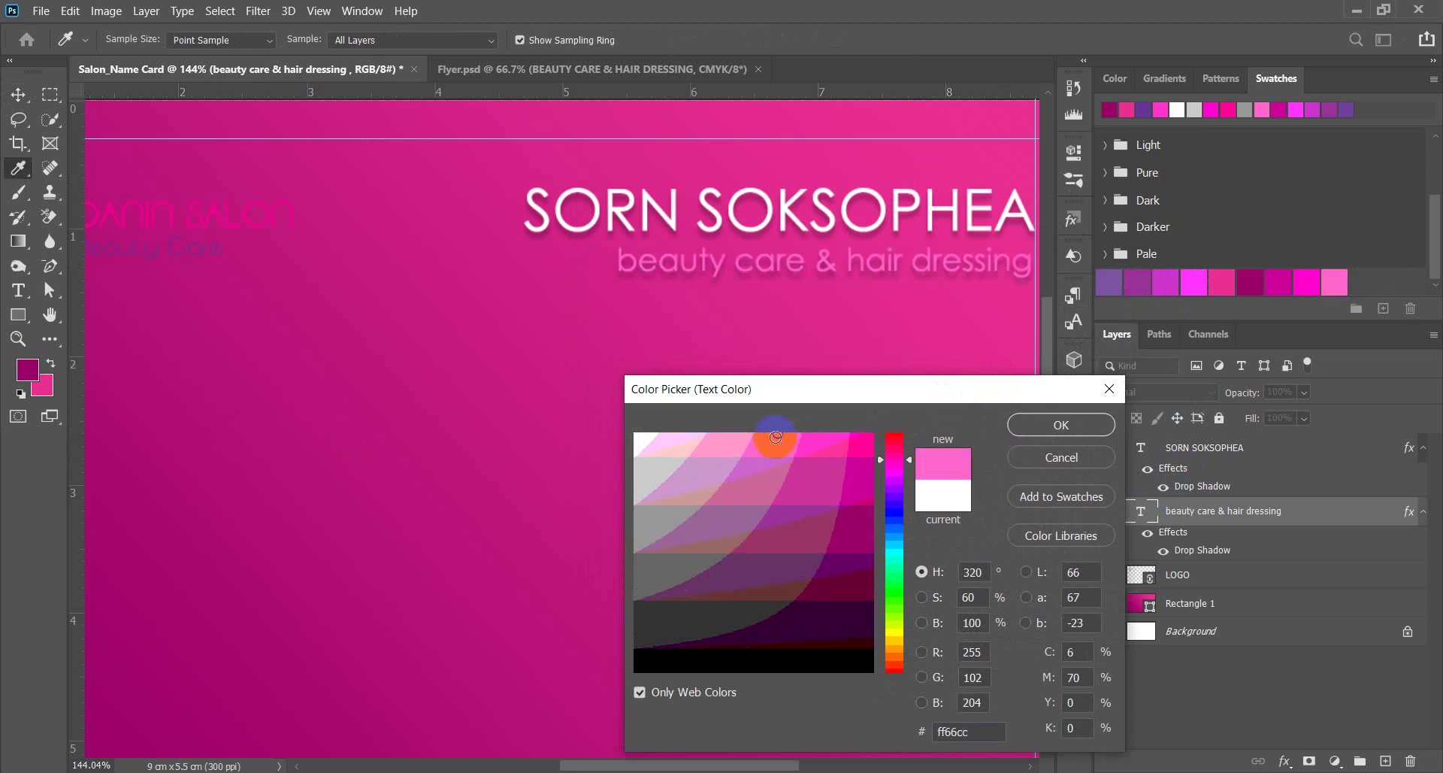
{"action": "left_click", "coordinate": [738, 441]}
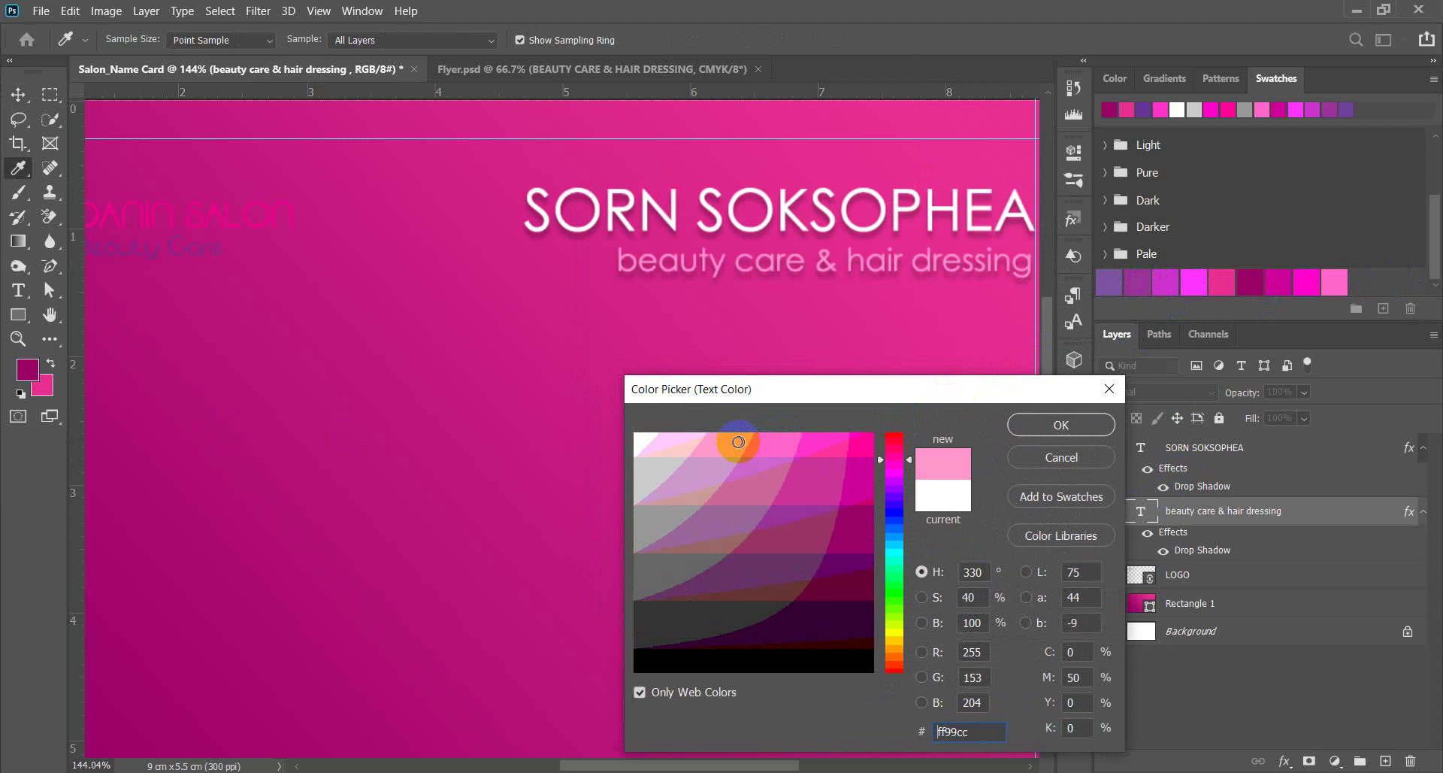
{"action": "left_click", "coordinate": [1059, 425]}
{"action": "left_click", "coordinate": [18, 94]}
{"action": "key", "text": "ctrl+0"}
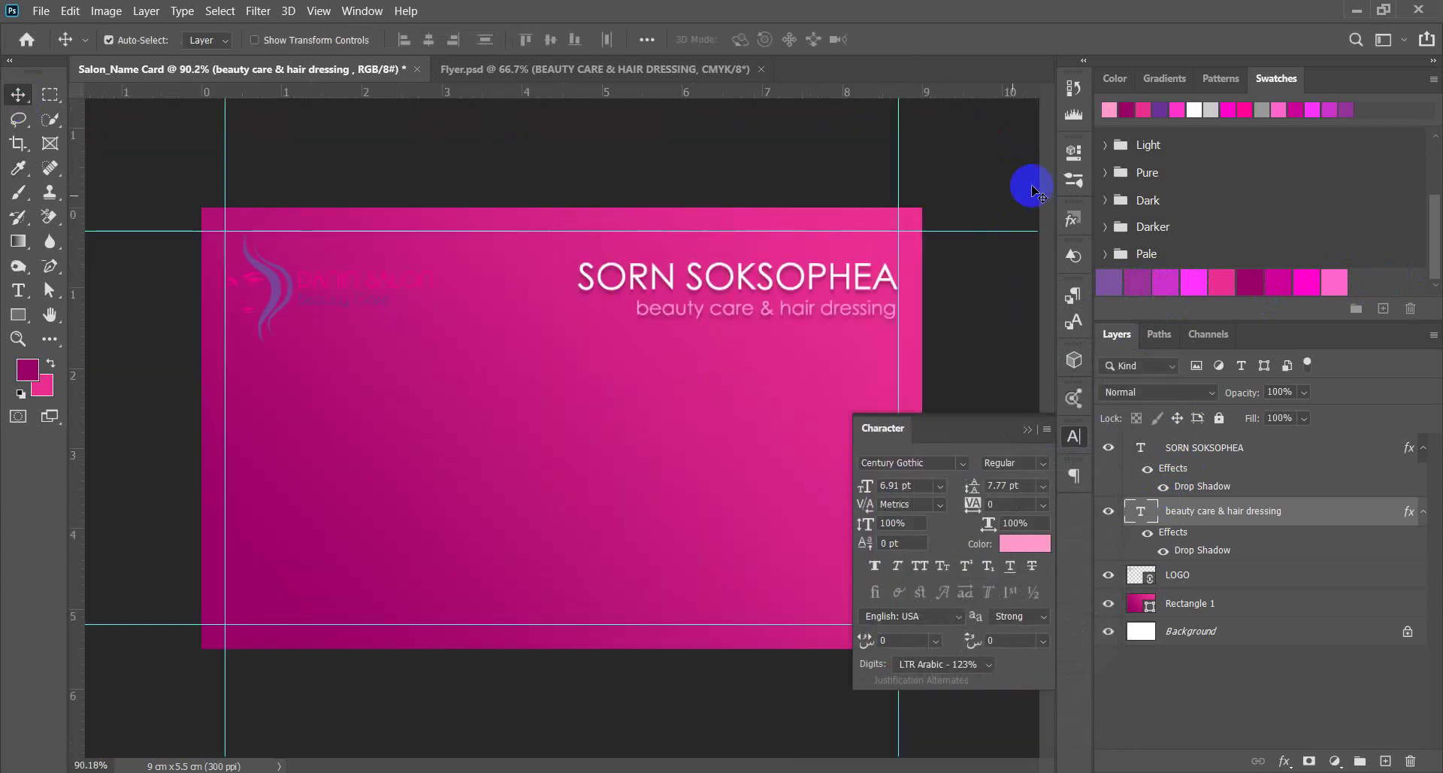
Nudge the logo up slightly at the top left, then select both name and subtitle layers.
{"action": "left_click", "coordinate": [934, 296]}
{"action": "scroll", "coordinate": [935, 301], "scroll_direction": "up", "scroll_amount": 3}
{"action": "scroll", "coordinate": [760, 271], "scroll_direction": "right", "scroll_amount": 5}
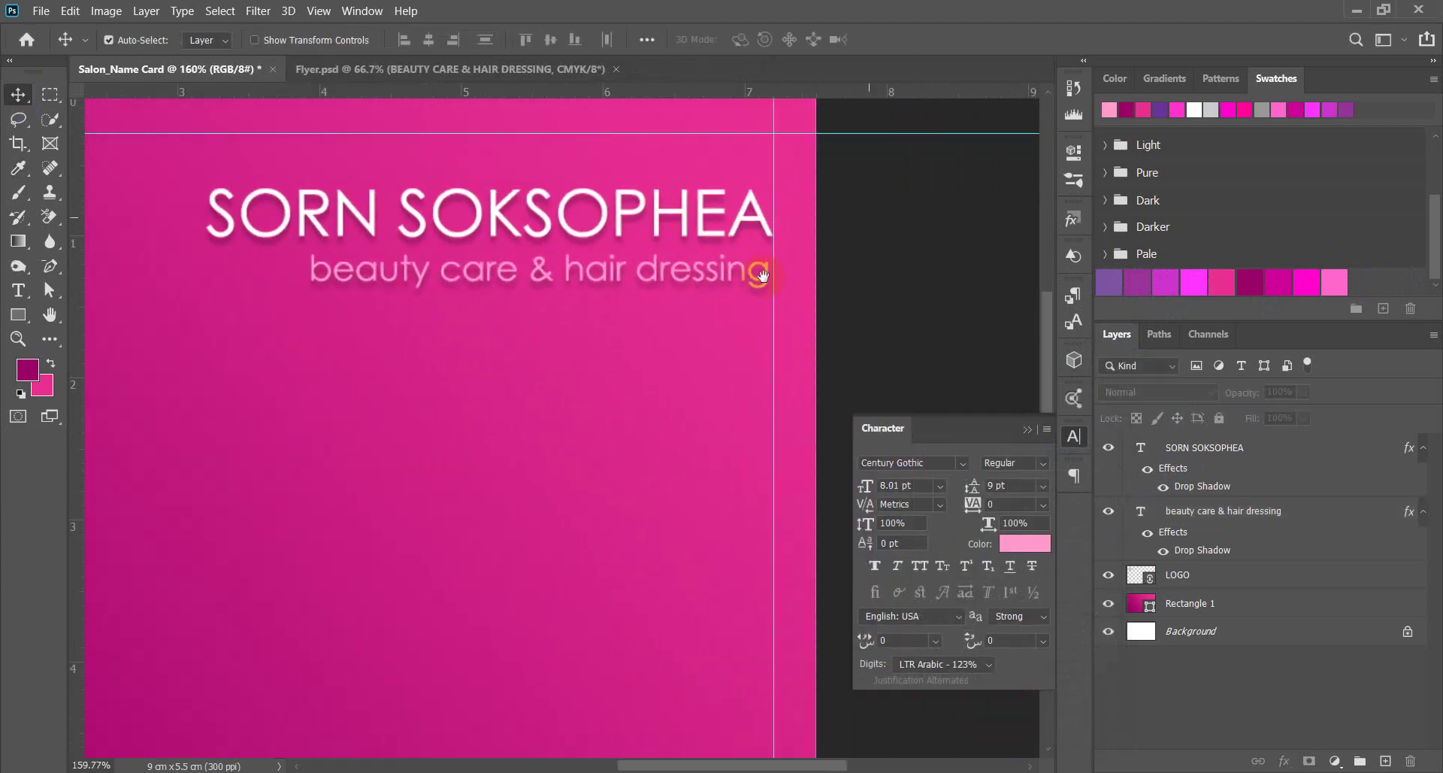
{"action": "scroll", "coordinate": [832, 283], "scroll_direction": "down", "scroll_amount": 3}
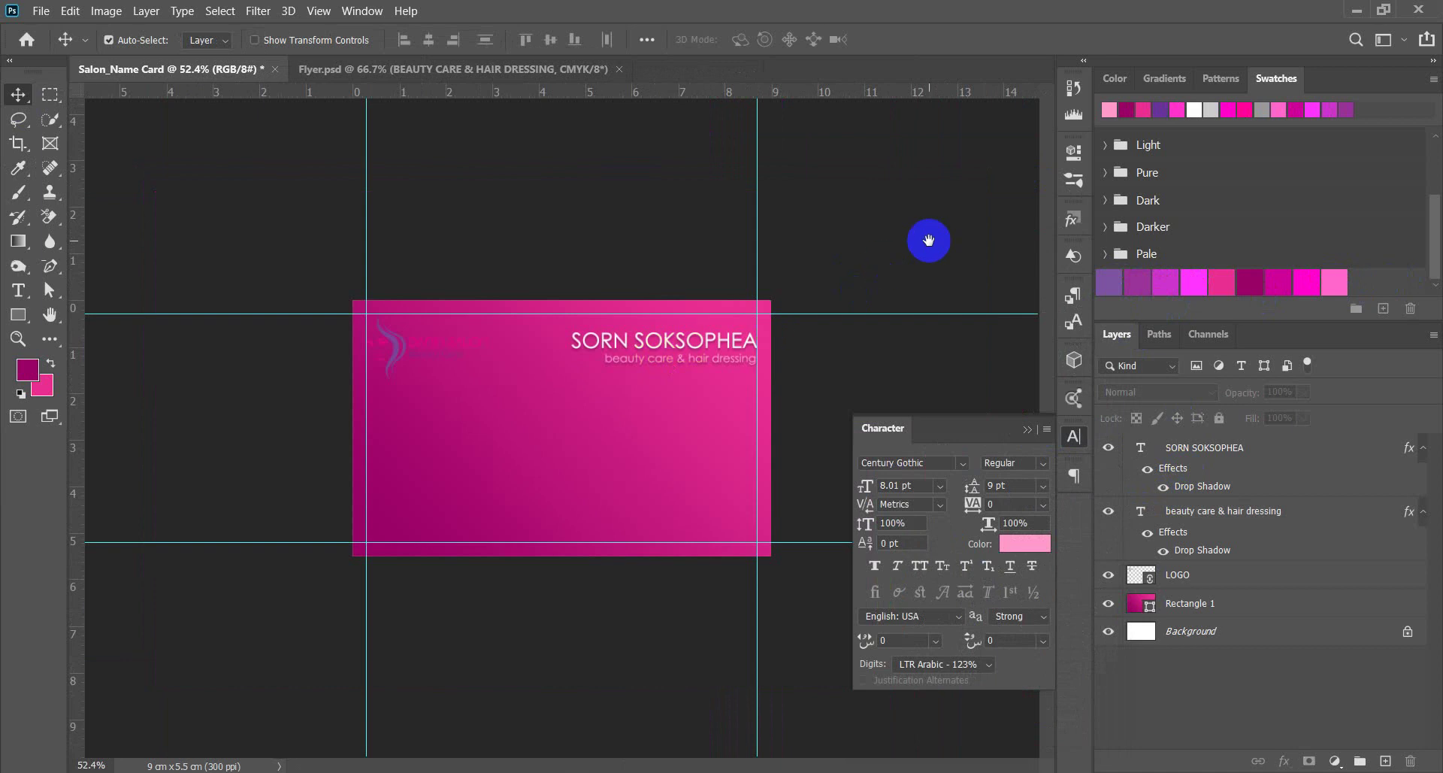
{"action": "scroll", "coordinate": [972, 161], "scroll_direction": "up", "scroll_amount": 3}
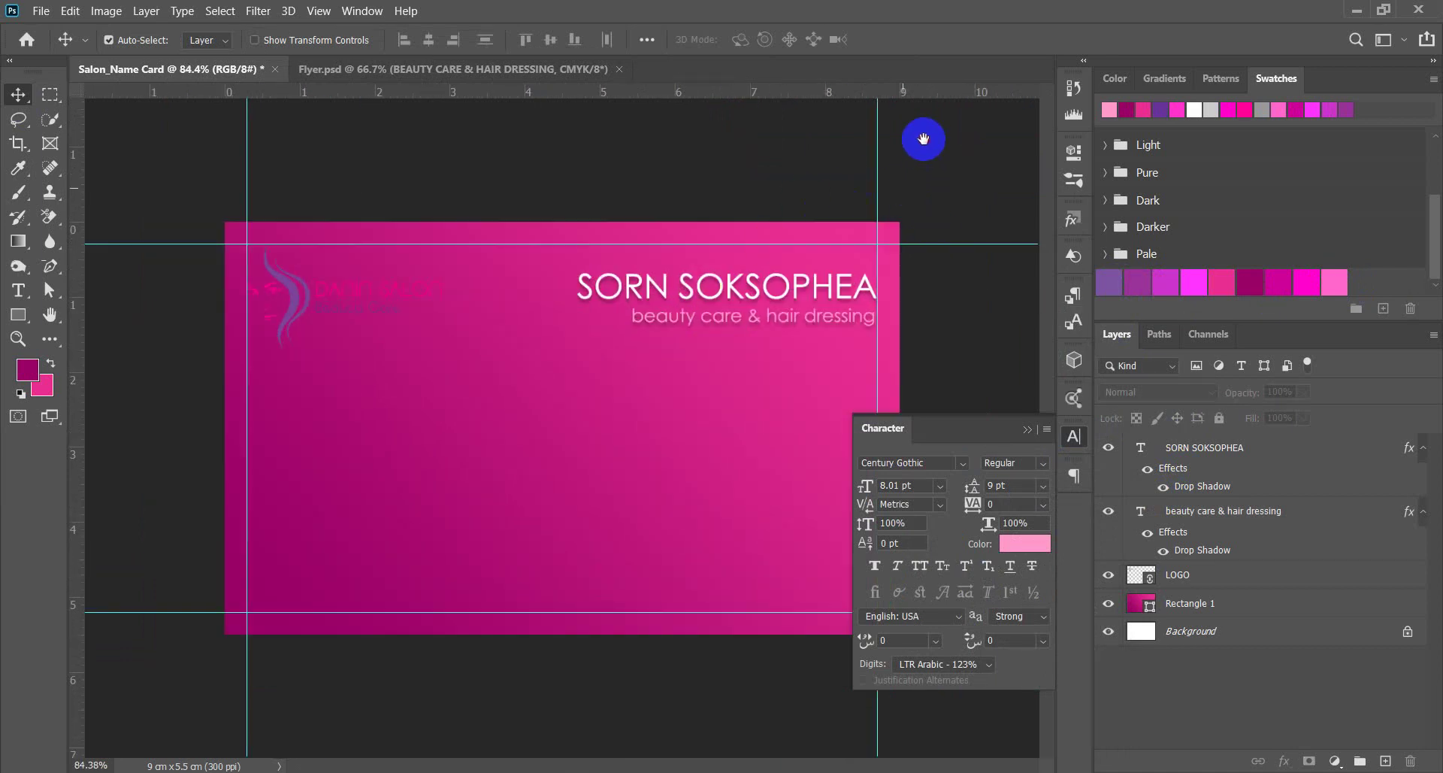
{"action": "left_click_drag", "start_coordinate": [304, 303], "coordinate": [303, 294]}
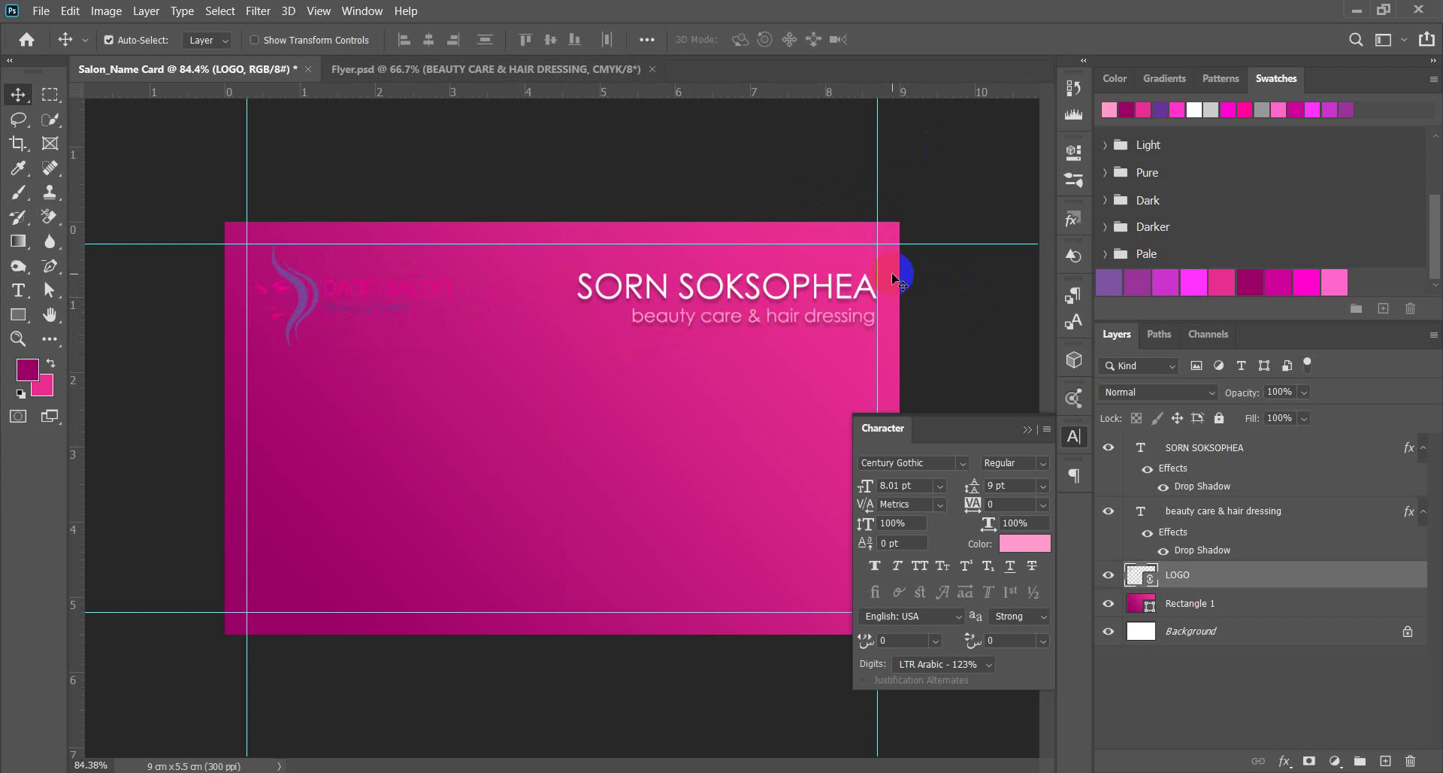
{"action": "scroll", "coordinate": [898, 280], "scroll_direction": "up", "scroll_amount": 2}
{"action": "scroll", "coordinate": [884, 312], "scroll_direction": "down", "scroll_amount": 4}
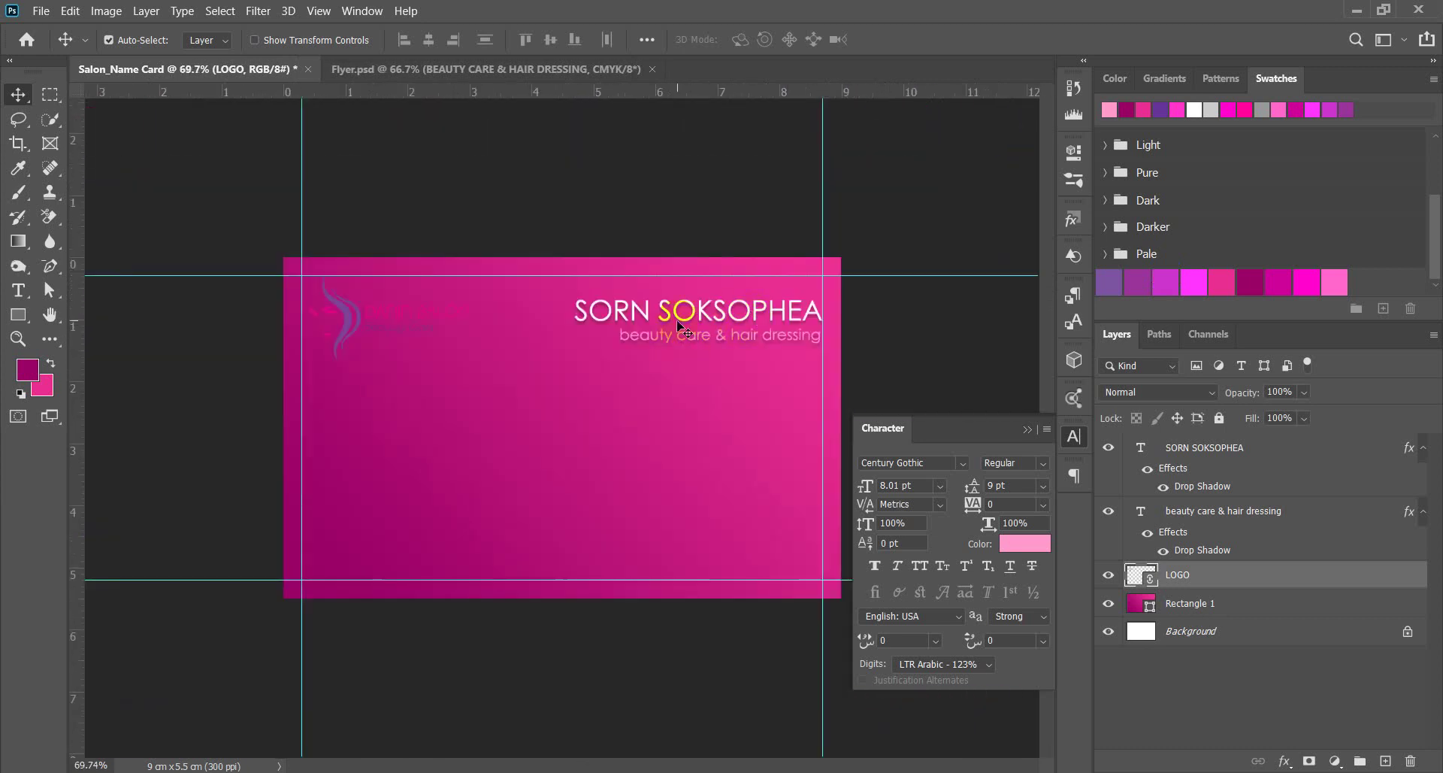
{"action": "left_click", "coordinate": [675, 317]}
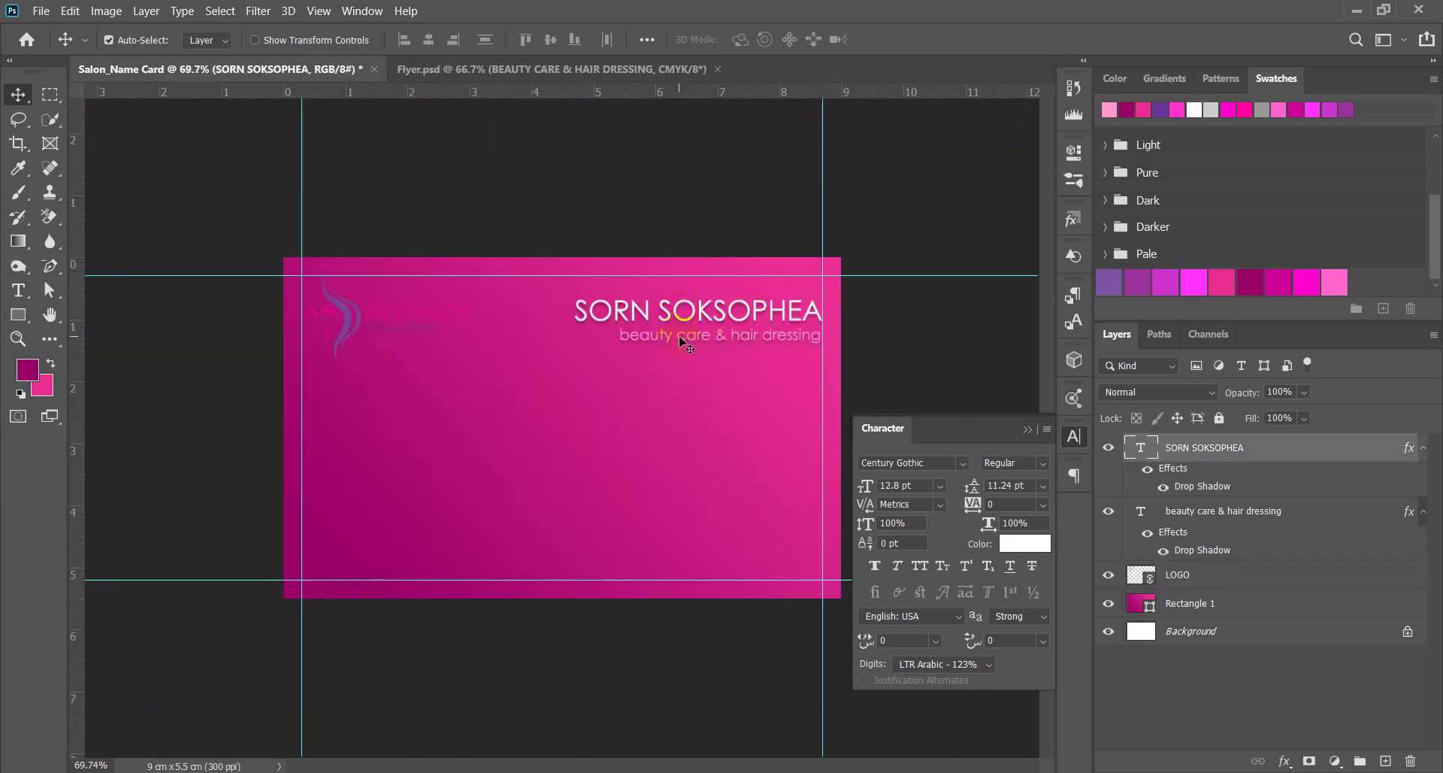
{"action": "left_click", "coordinate": [693, 338], "text": "shift"}
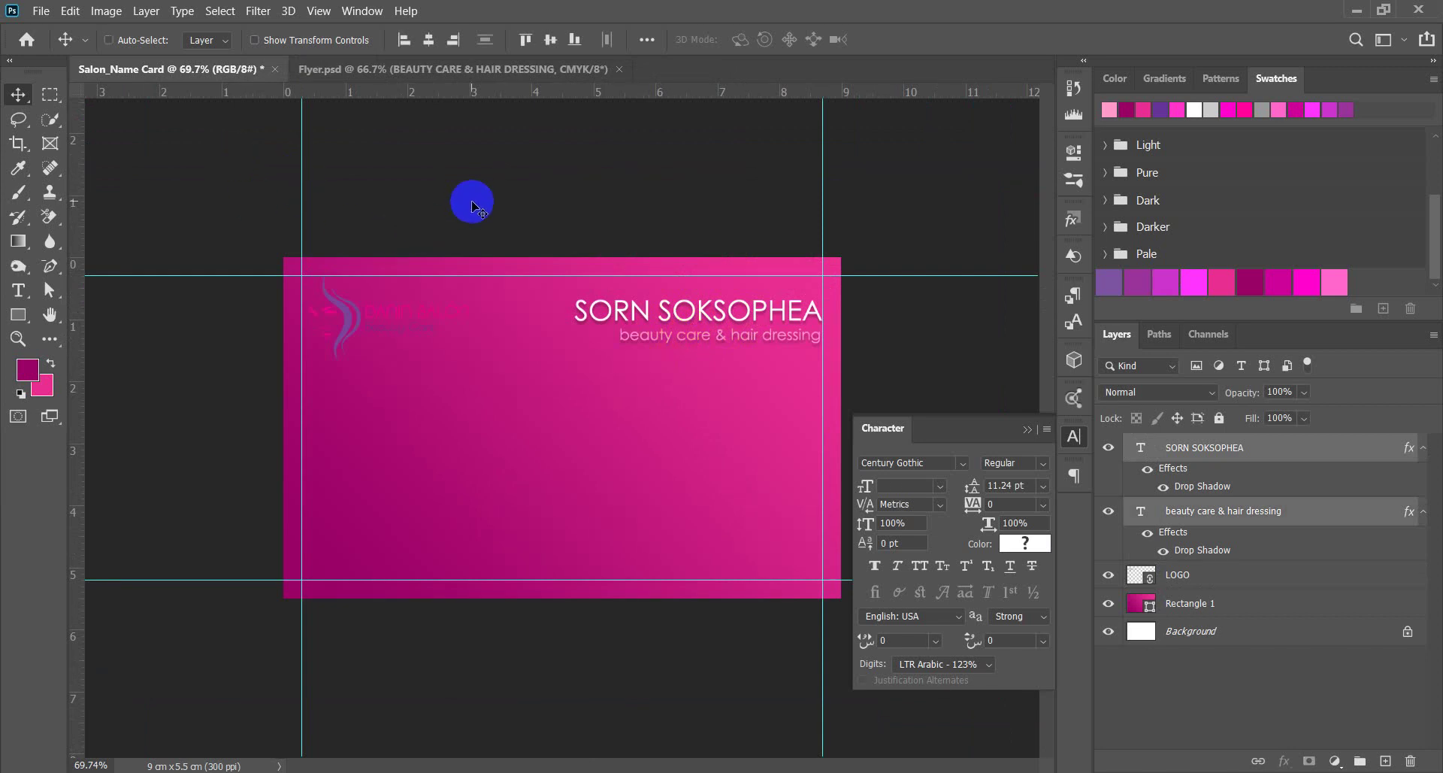
Scale the name and subtitle together to 118.10% with Free Transform.
{"action": "key", "text": "ctrl+t"}
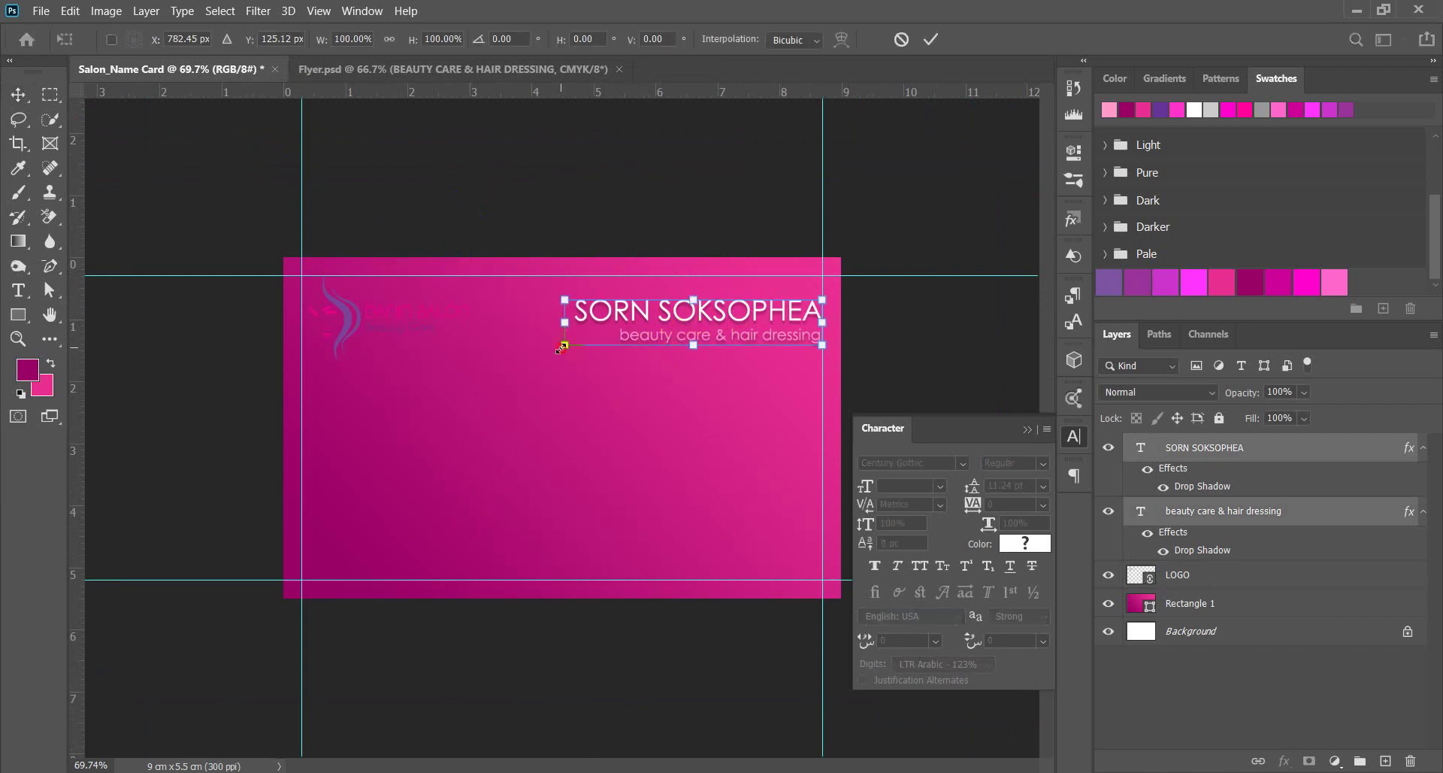
{"action": "left_click_drag", "start_coordinate": [563, 346], "coordinate": [519, 353]}
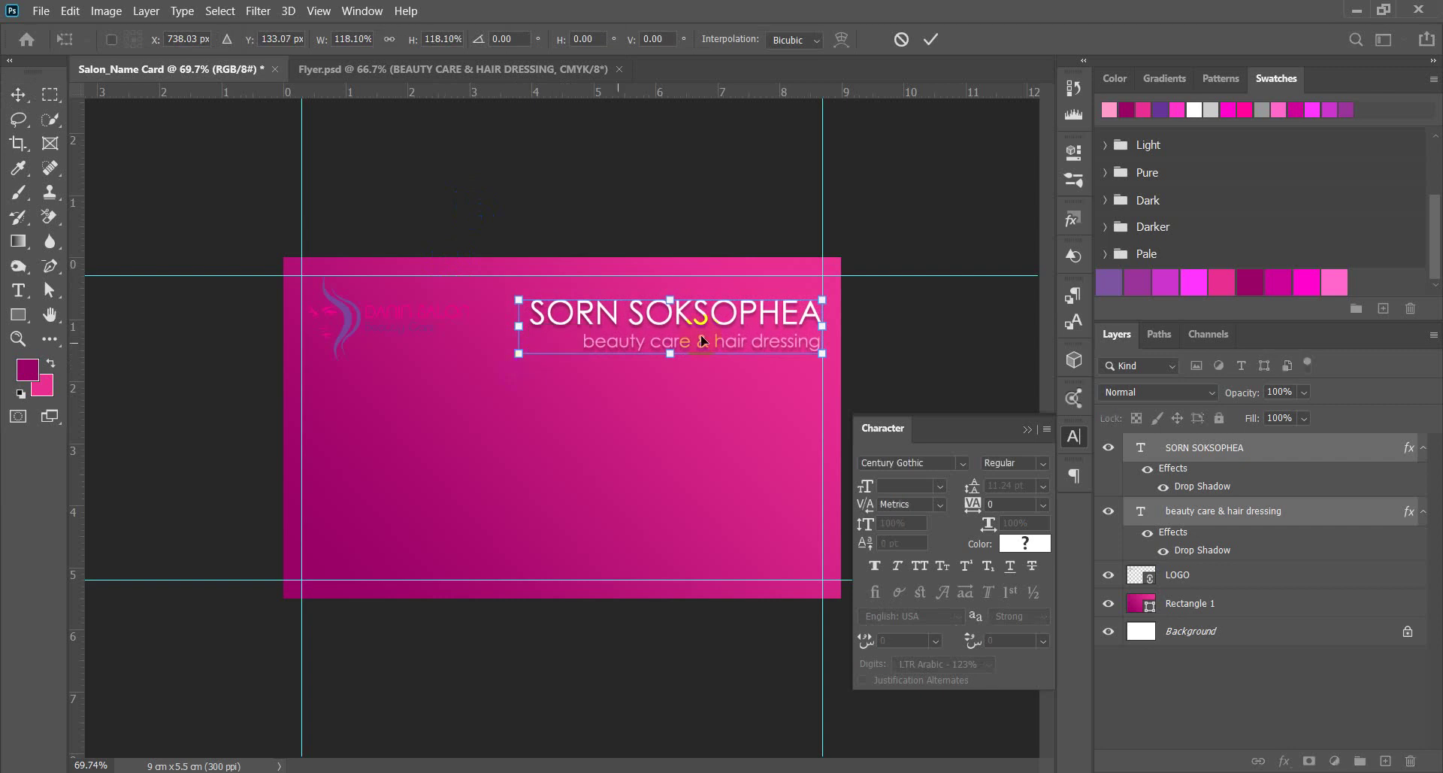
{"action": "key", "text": "Return"}
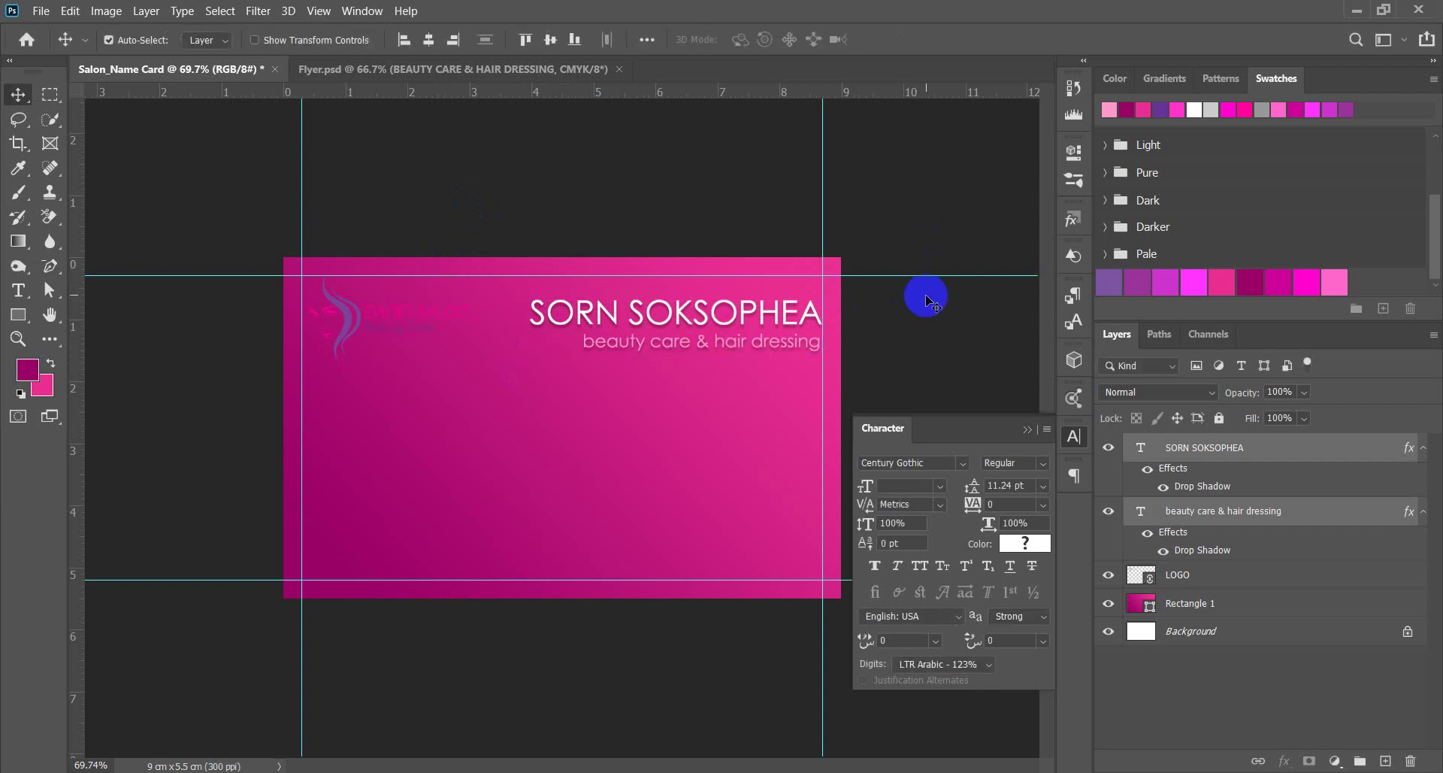
{"action": "scroll", "coordinate": [661, 335], "scroll_direction": "up", "scroll_amount": 2}
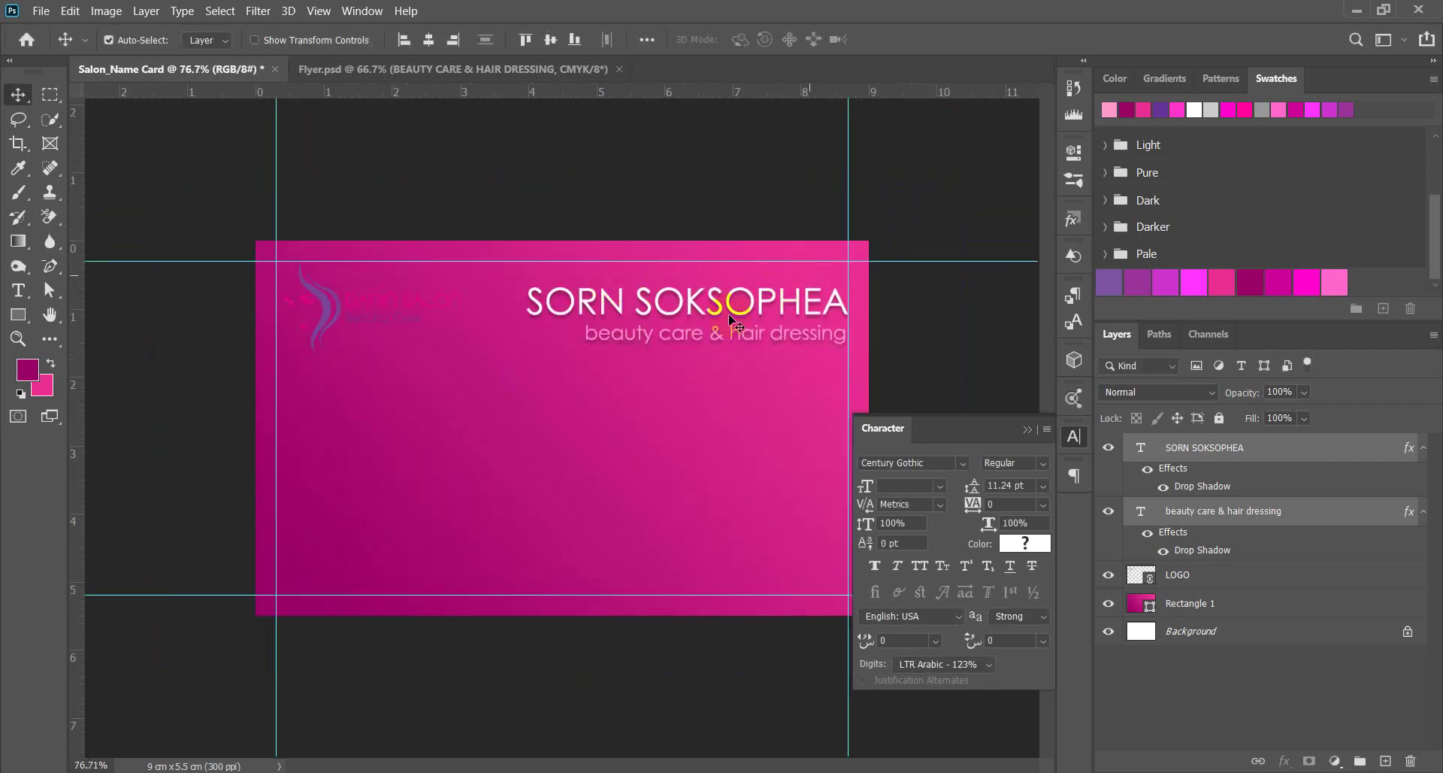
{"action": "scroll", "coordinate": [673, 403], "scroll_direction": "down", "scroll_amount": 2}
{"action": "scroll", "coordinate": [792, 376], "scroll_direction": "up", "scroll_amount": 2}
{"action": "left_click_drag", "start_coordinate": [748, 219], "coordinate": [698, 177]}
Switch over to the Flyer.psd document.
{"action": "left_click", "coordinate": [216, 331]}
{"action": "key", "text": "t"}
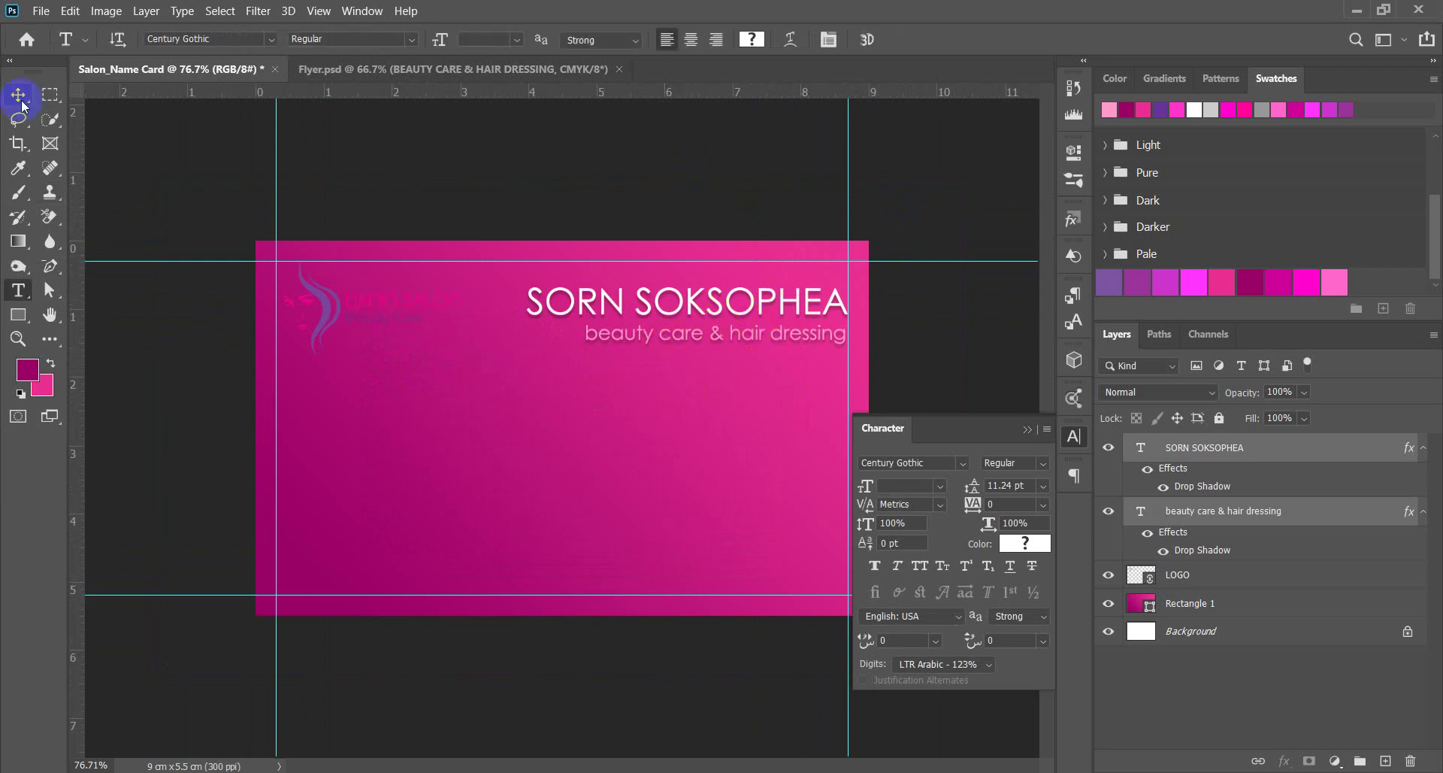
{"action": "left_click", "coordinate": [340, 69]}
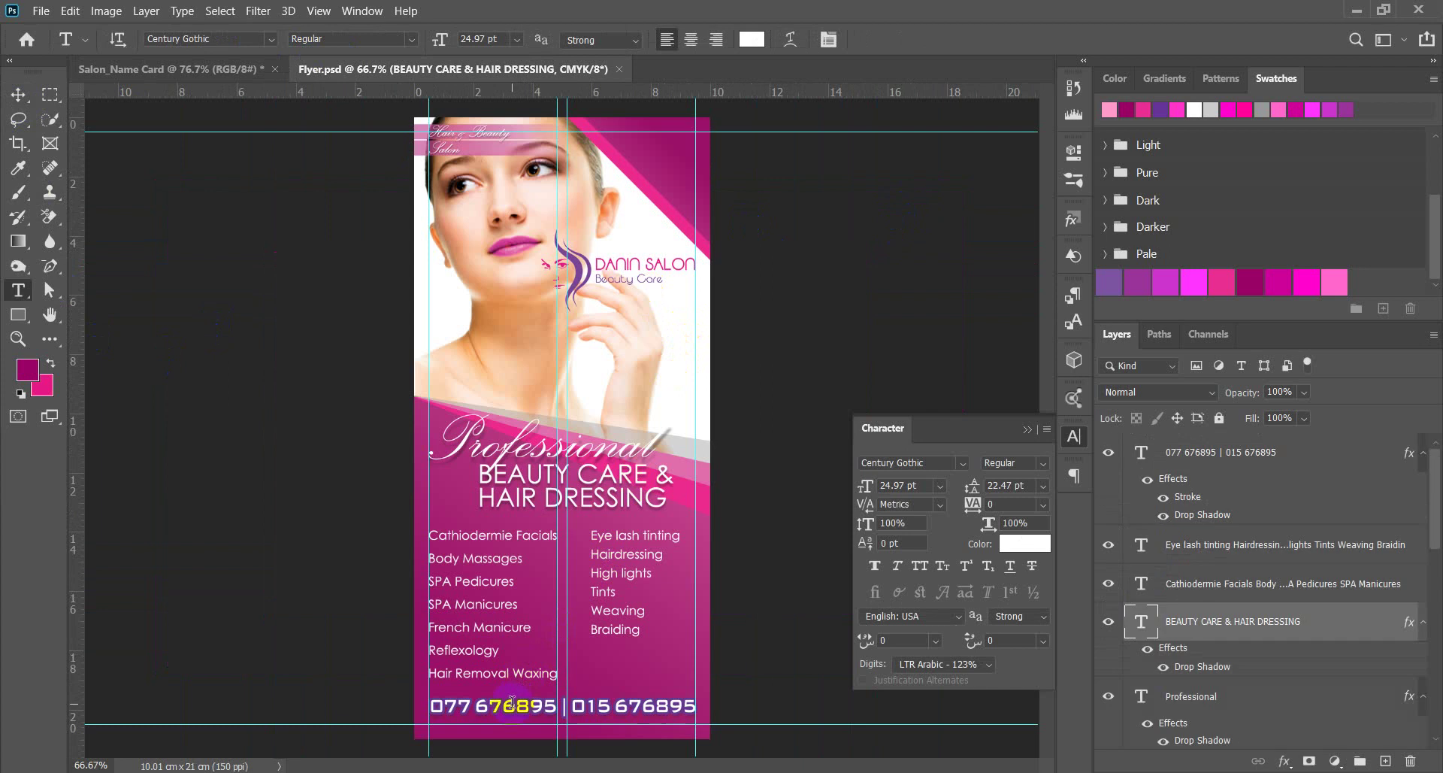
{"action": "left_click", "coordinate": [511, 703]}
{"action": "left_click_drag", "start_coordinate": [430, 707], "coordinate": [721, 698]}
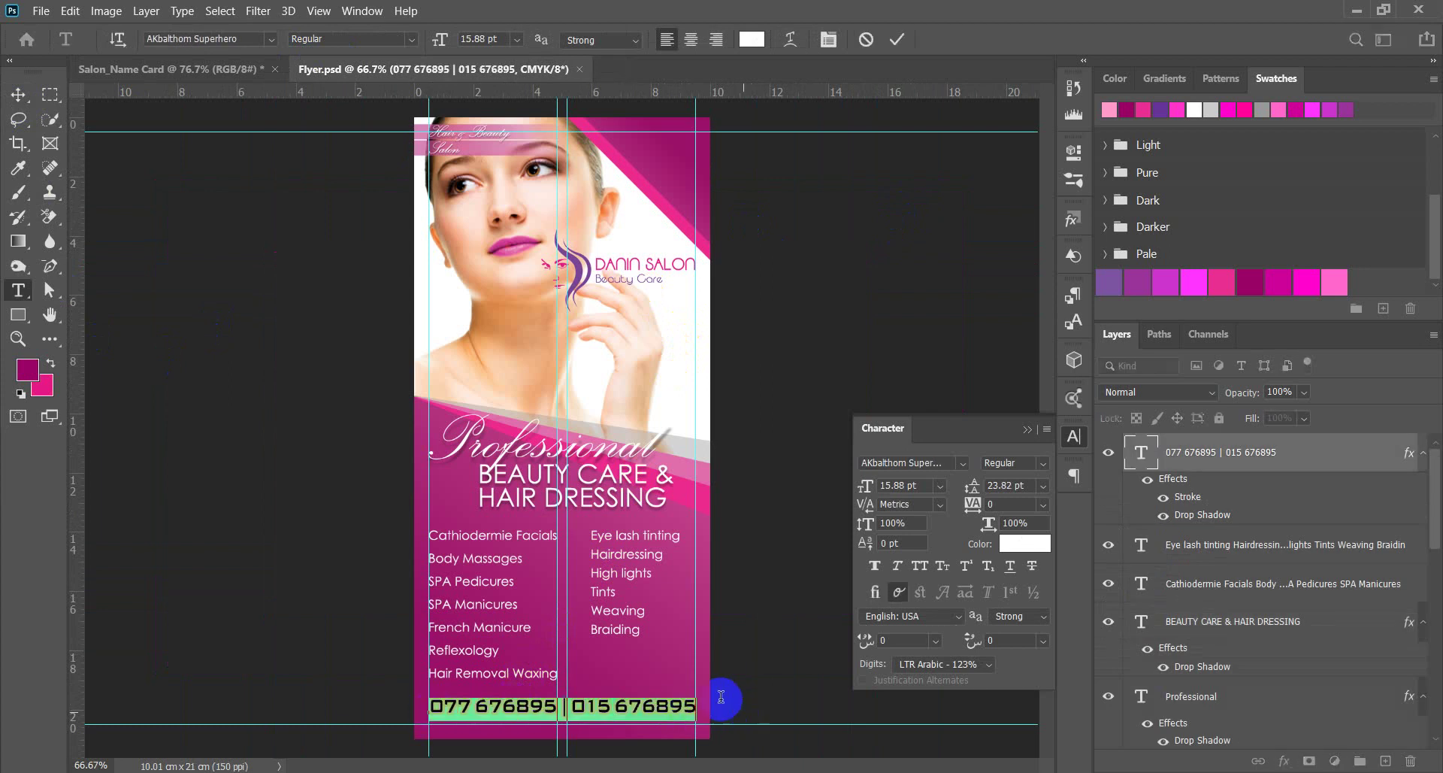
{"action": "left_click", "coordinate": [18, 95]}
{"action": "left_click_drag", "start_coordinate": [505, 703], "coordinate": [724, 384]}
{"action": "scroll", "coordinate": [723, 330], "scroll_direction": "up", "scroll_amount": 5}
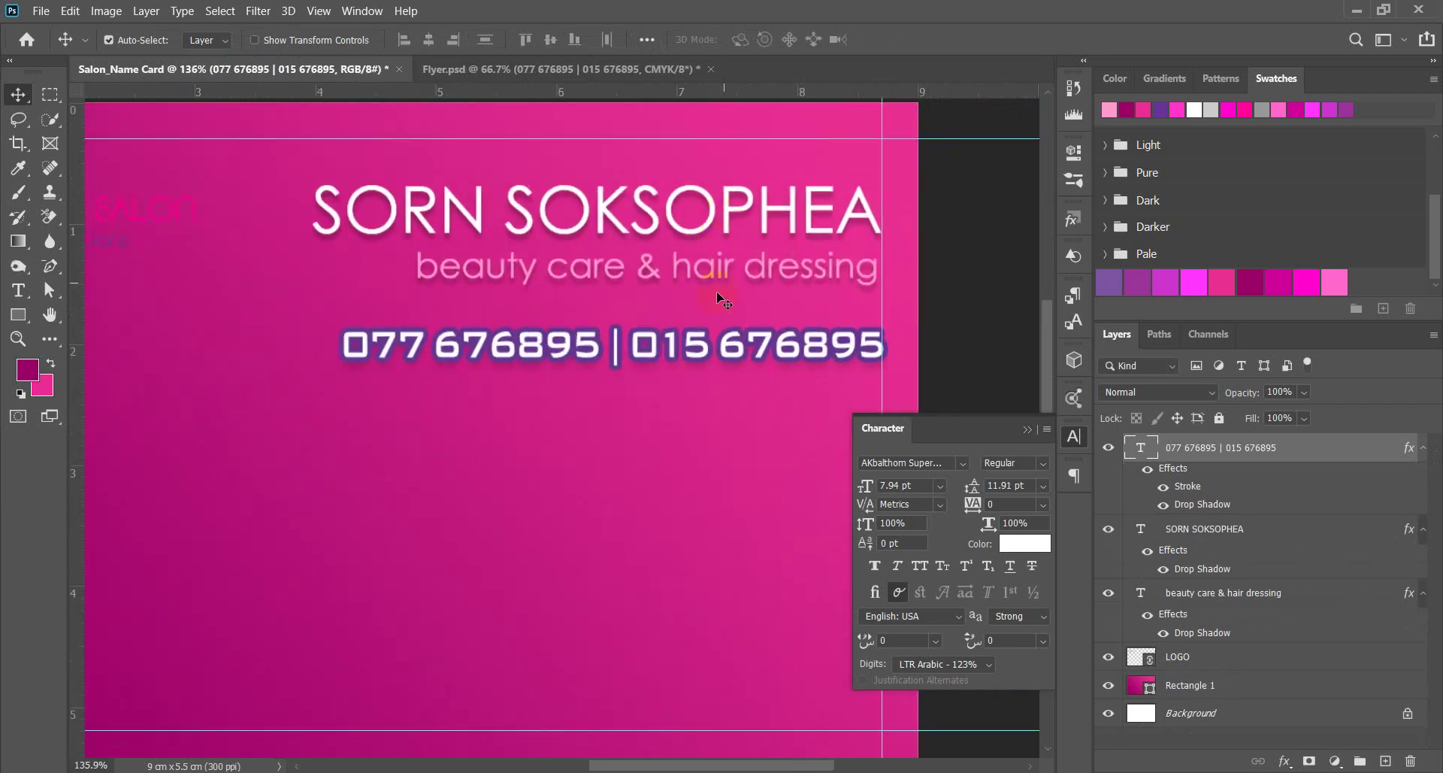
{"action": "scroll", "coordinate": [719, 298], "scroll_direction": "down", "scroll_amount": 3}
{"action": "scroll", "coordinate": [703, 338], "scroll_direction": "up", "scroll_amount": 2}
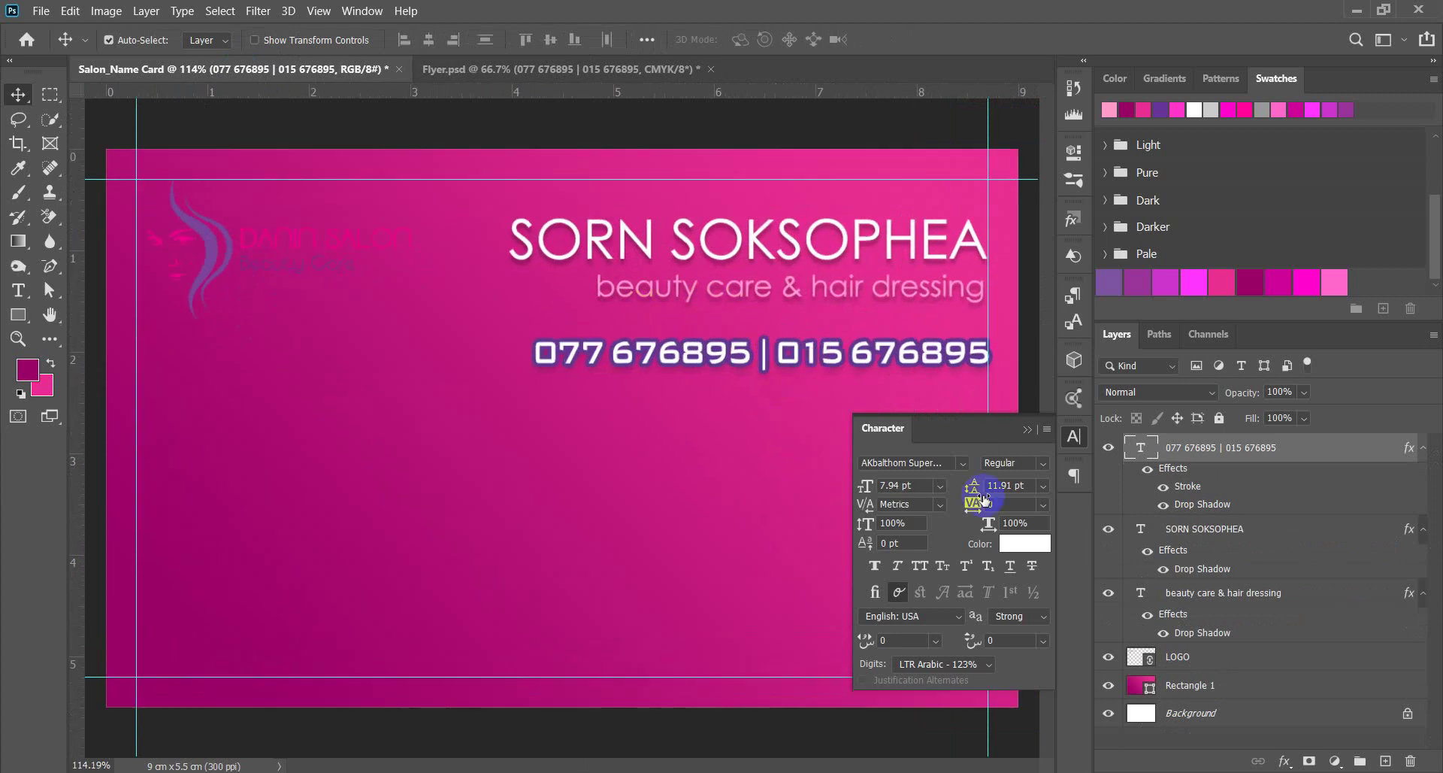
{"action": "left_click", "coordinate": [926, 490]}
{"action": "type", "text": "7.8"}
{"action": "key", "text": "Return"}
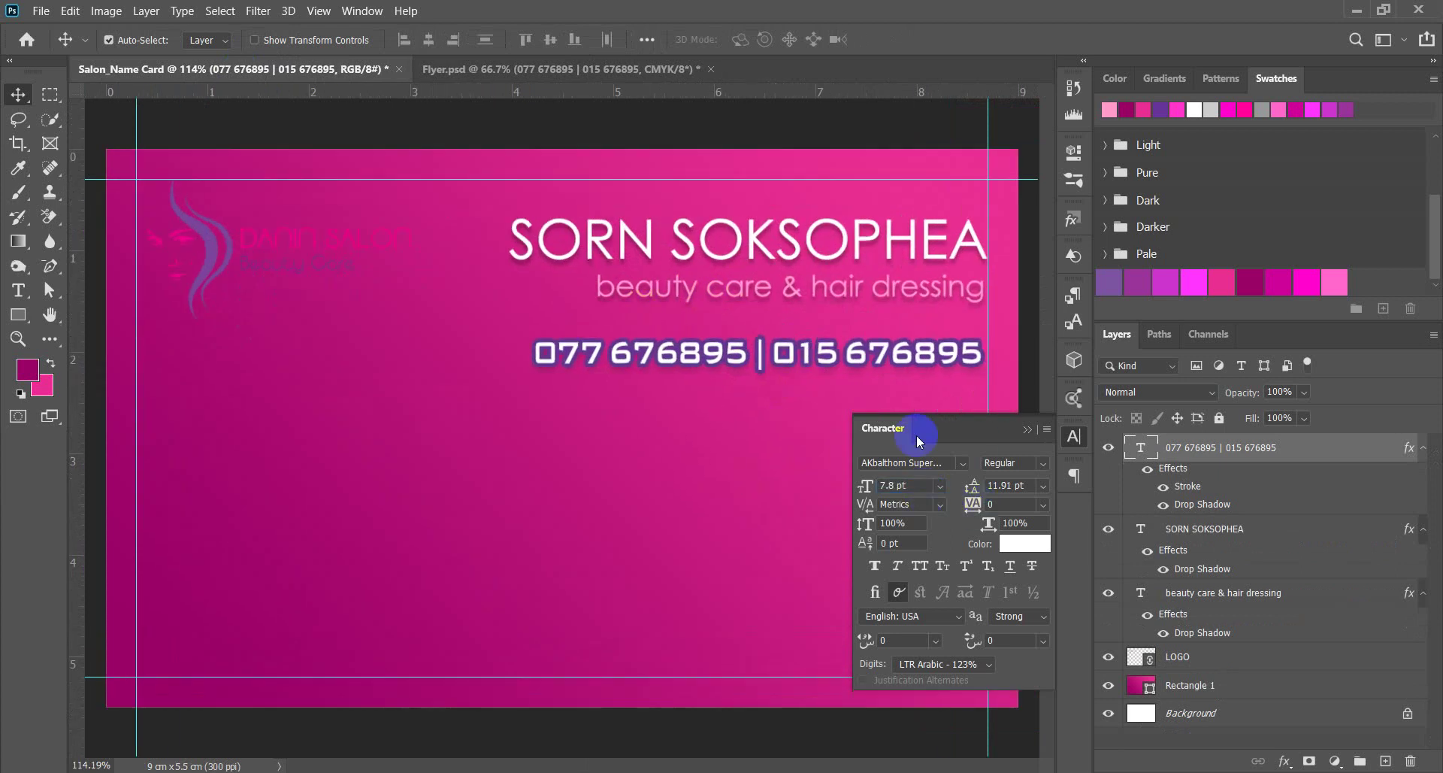
{"action": "left_click_drag", "start_coordinate": [807, 361], "coordinate": [787, 356]}
{"action": "scroll", "coordinate": [787, 356], "scroll_direction": "down", "scroll_amount": 3}
{"action": "left_click", "coordinate": [960, 357]}
{"action": "scroll", "coordinate": [947, 331], "scroll_direction": "up", "scroll_amount": 2}
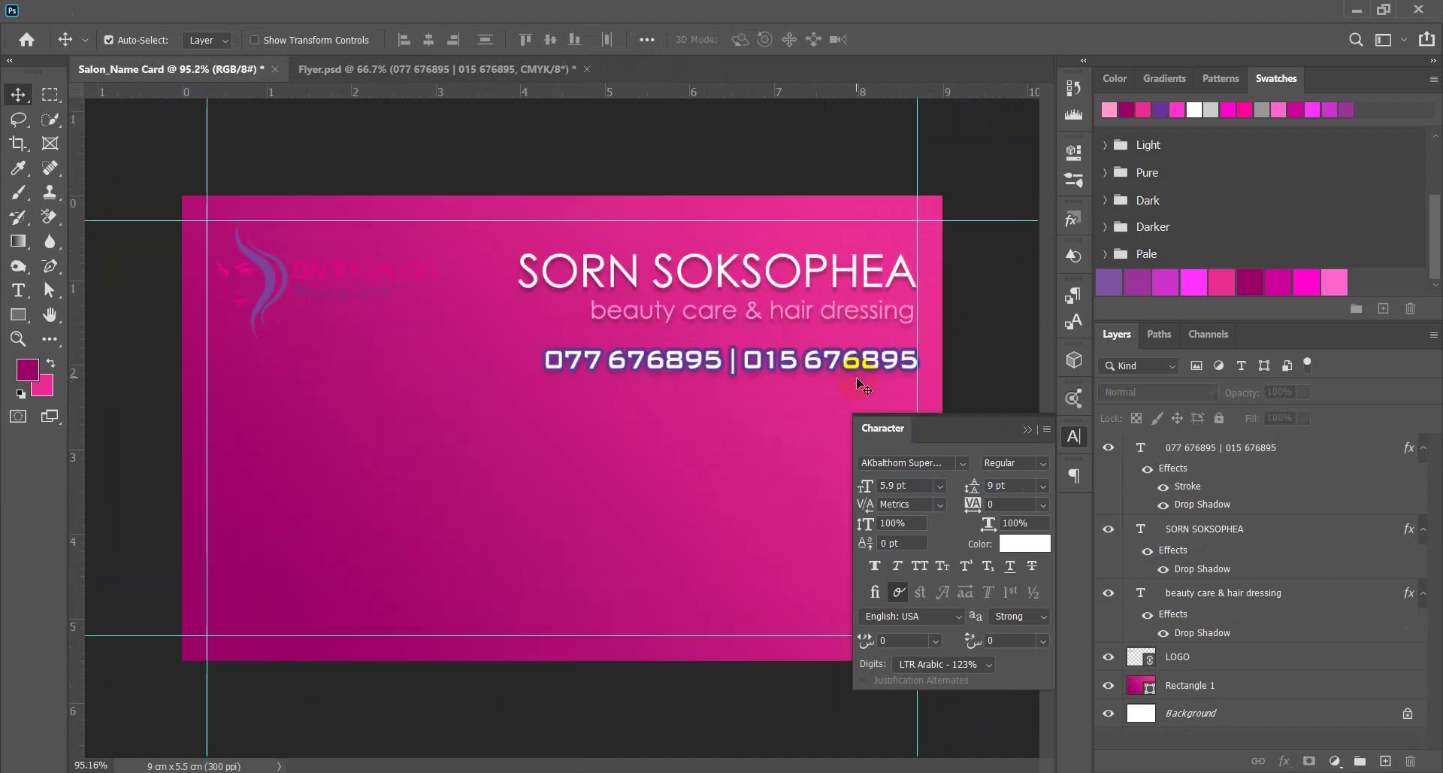
{"action": "scroll", "coordinate": [763, 339], "scroll_direction": "up", "scroll_amount": 2}
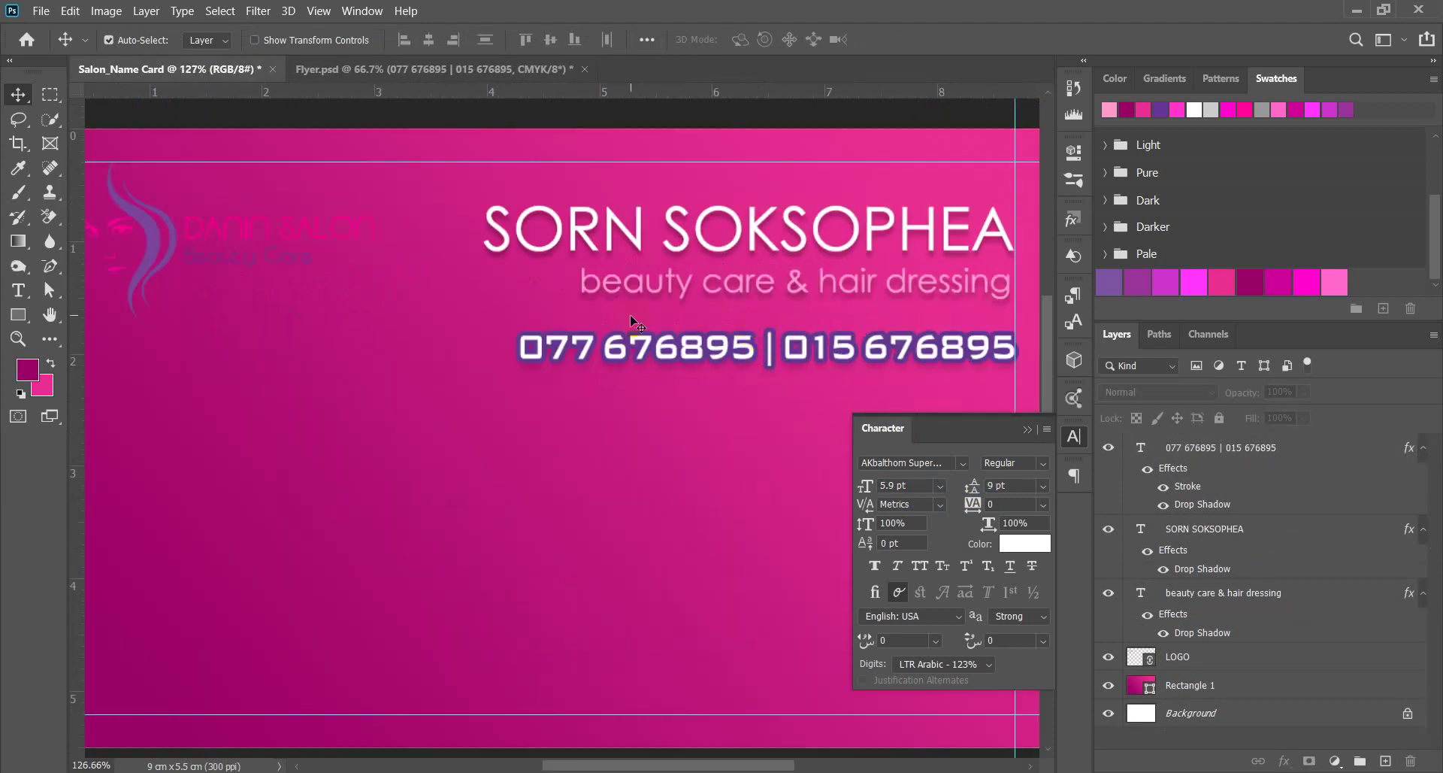
{"action": "scroll", "coordinate": [638, 323], "scroll_direction": "down", "scroll_amount": 2}
{"action": "scroll", "coordinate": [752, 428], "scroll_direction": "down", "scroll_amount": 2}
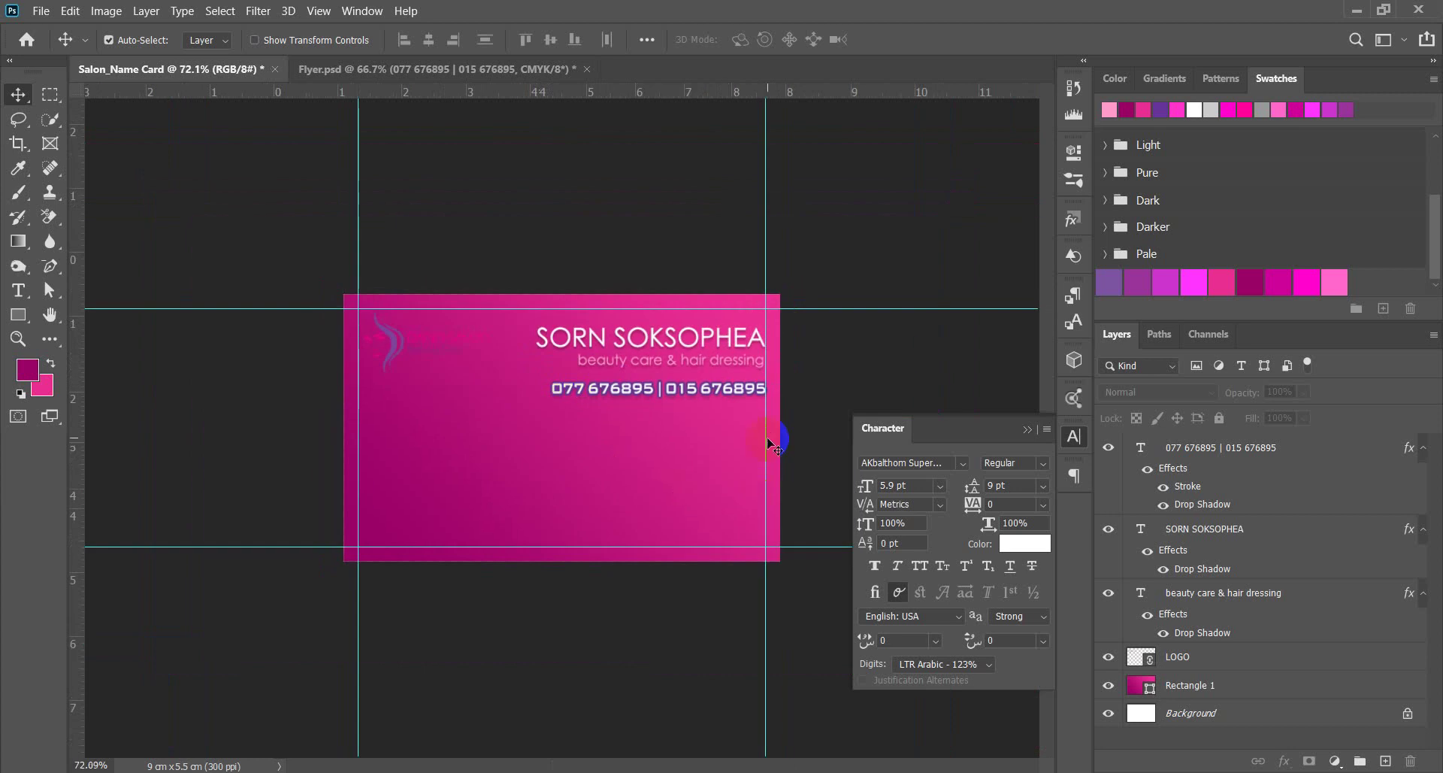
{"action": "scroll", "coordinate": [768, 444], "scroll_direction": "up", "scroll_amount": 1}
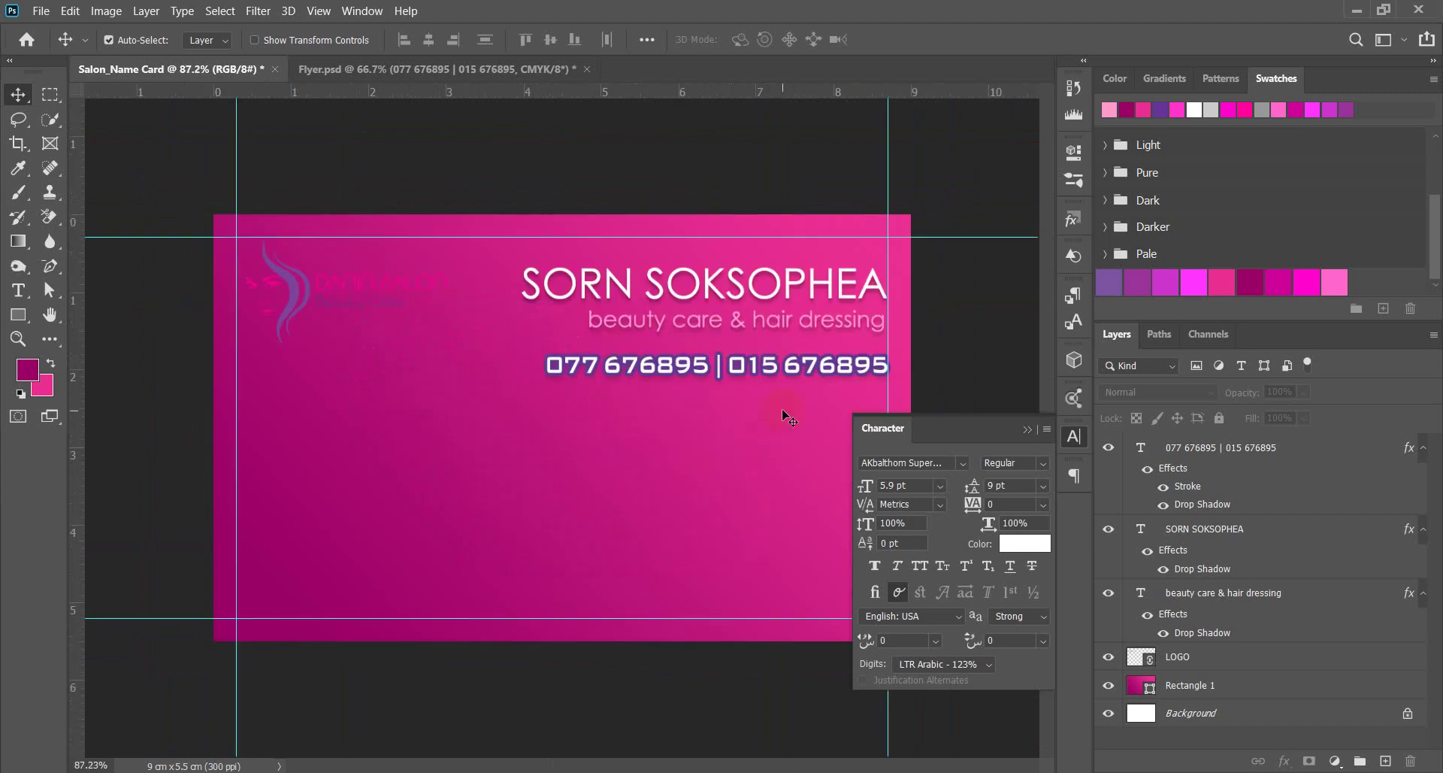
{"action": "left_click", "coordinate": [692, 325]}
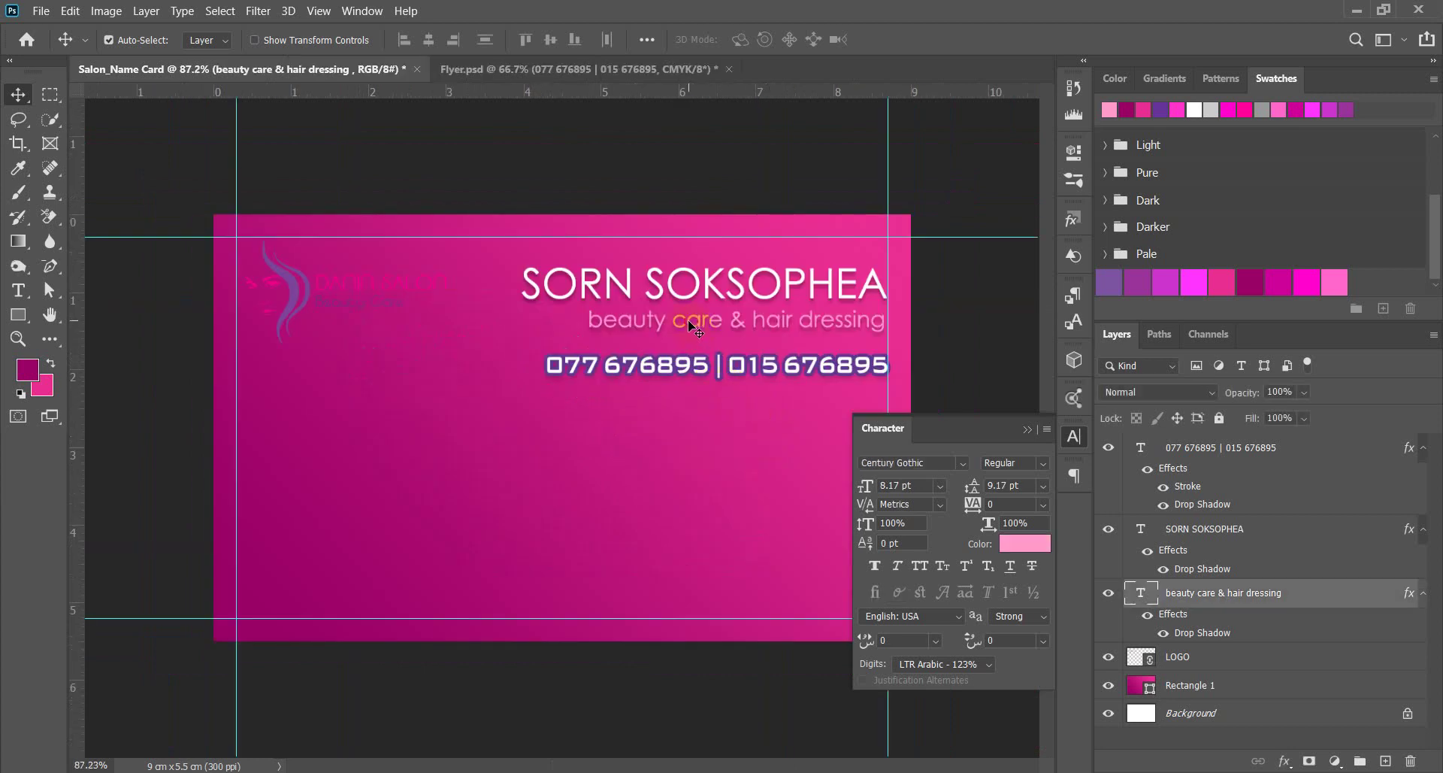
{"action": "left_click", "coordinate": [689, 370]}
{"action": "left_click", "coordinate": [941, 460]}
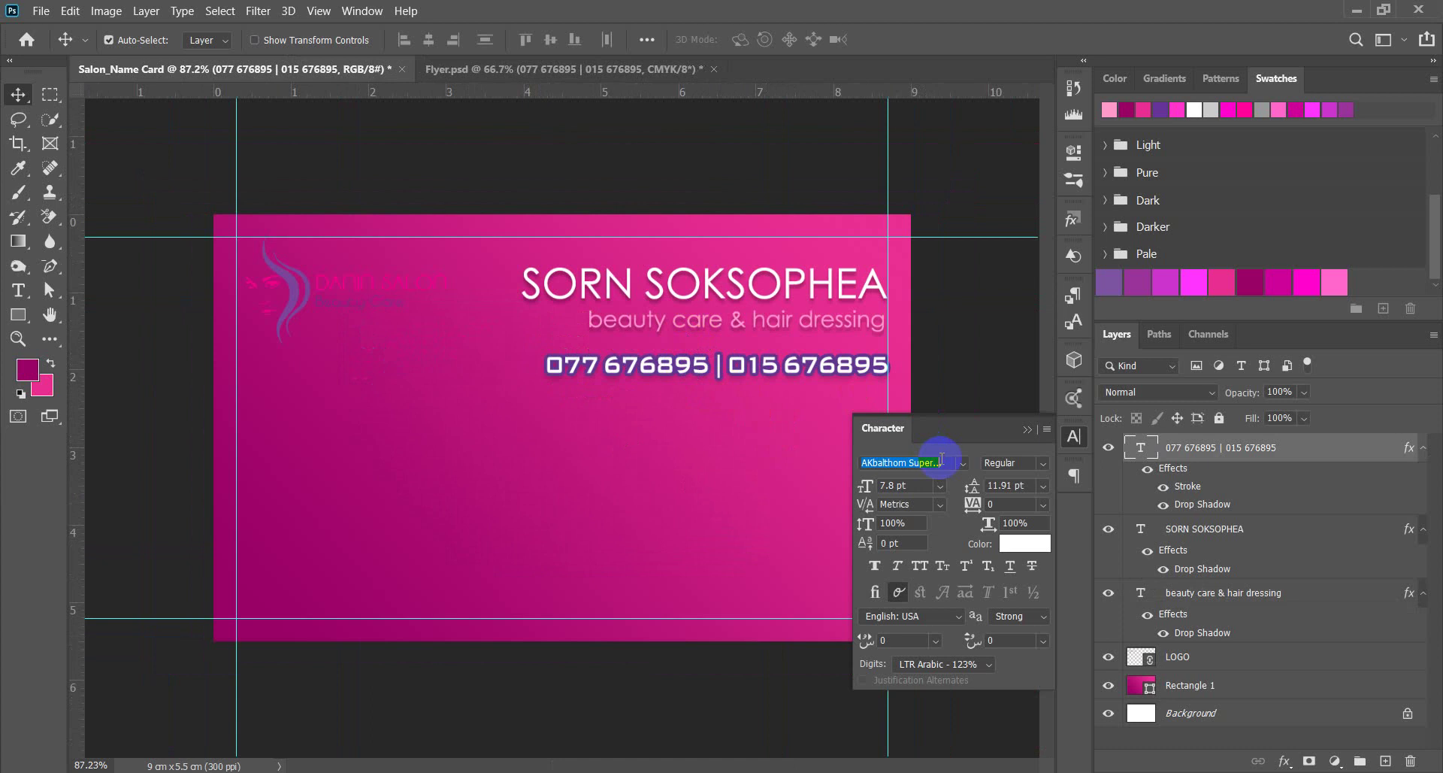
Set the phone numbers in Tw Cen MT at 10 pt, aligned right under the subtitle.
{"action": "type", "text": "c"}
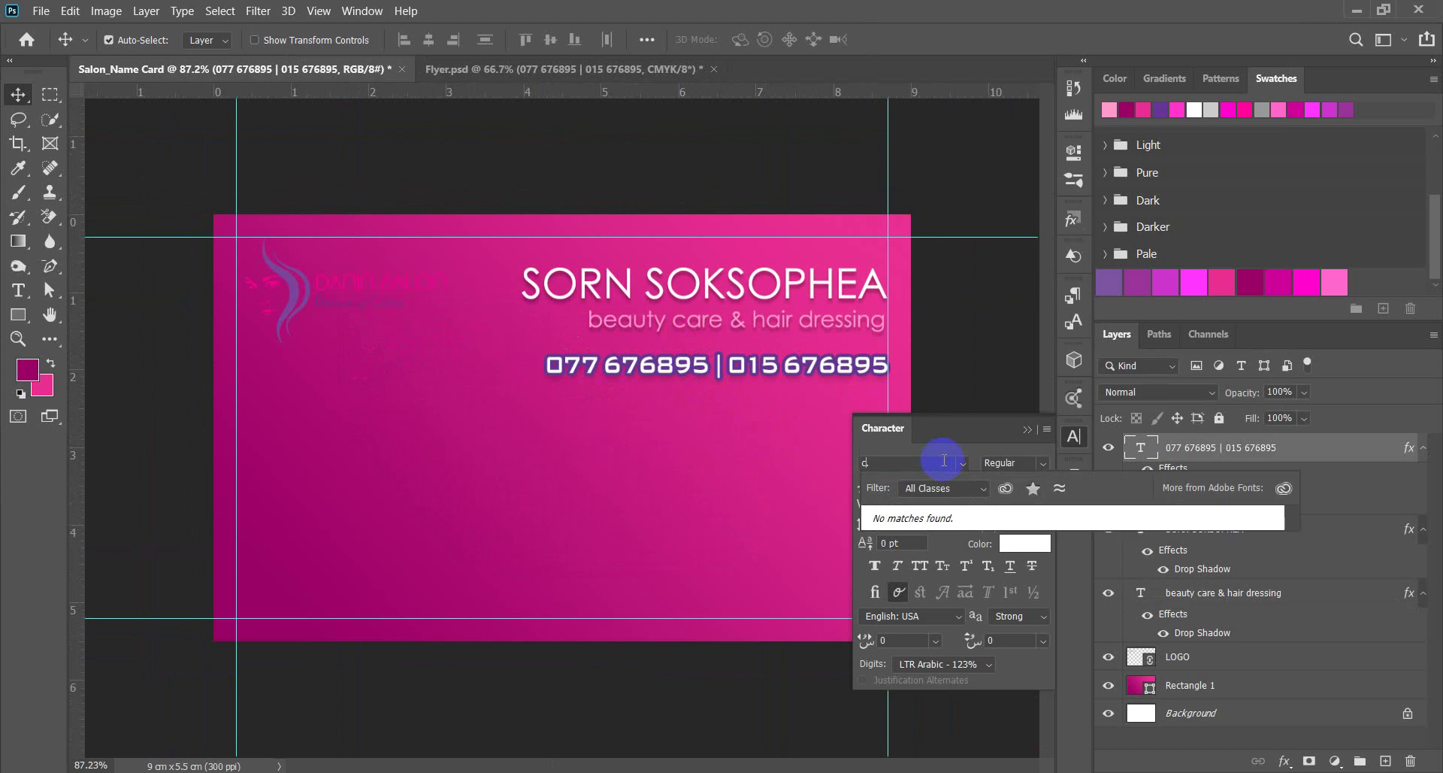
{"action": "type", "text": "en MT"}
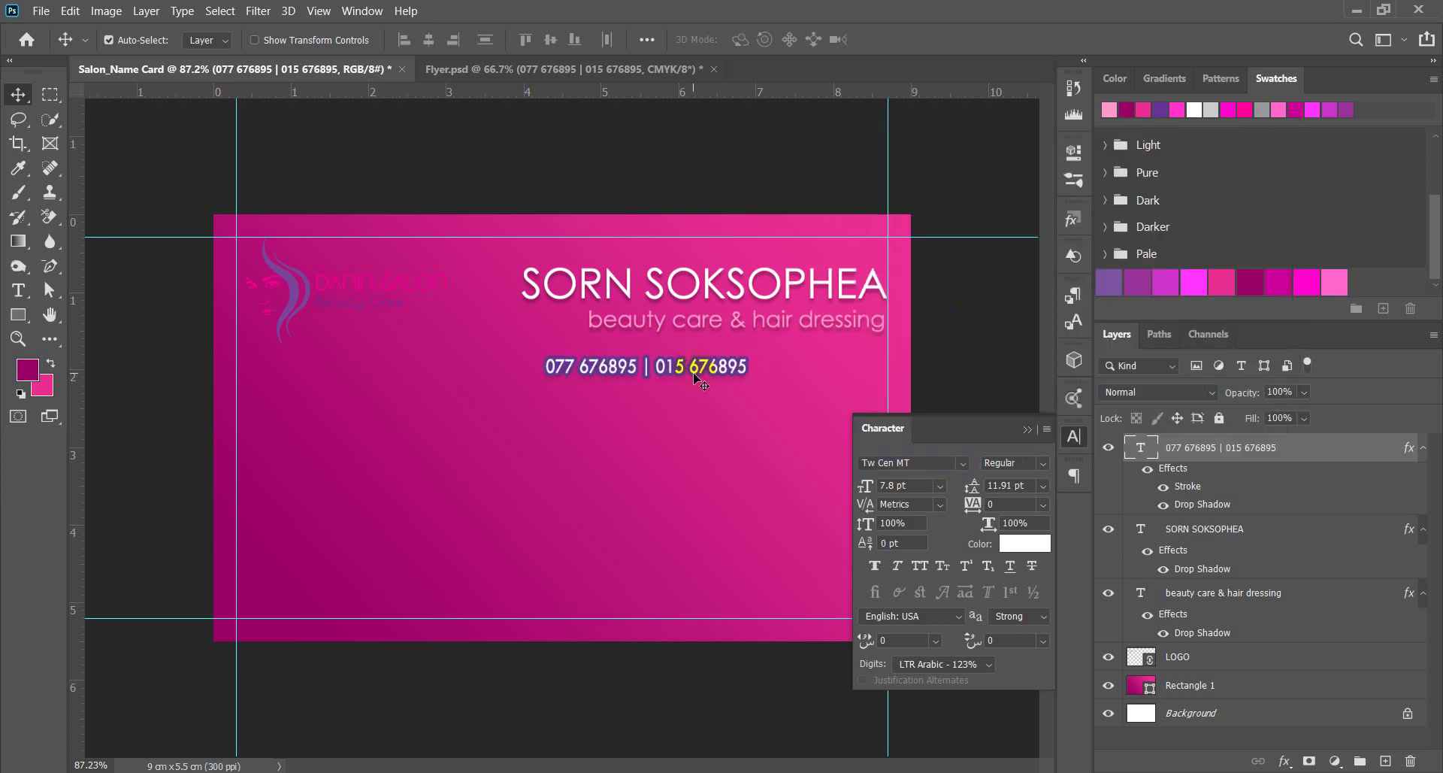
{"action": "left_click_drag", "start_coordinate": [694, 375], "coordinate": [835, 366]}
{"action": "left_click", "coordinate": [924, 483]}
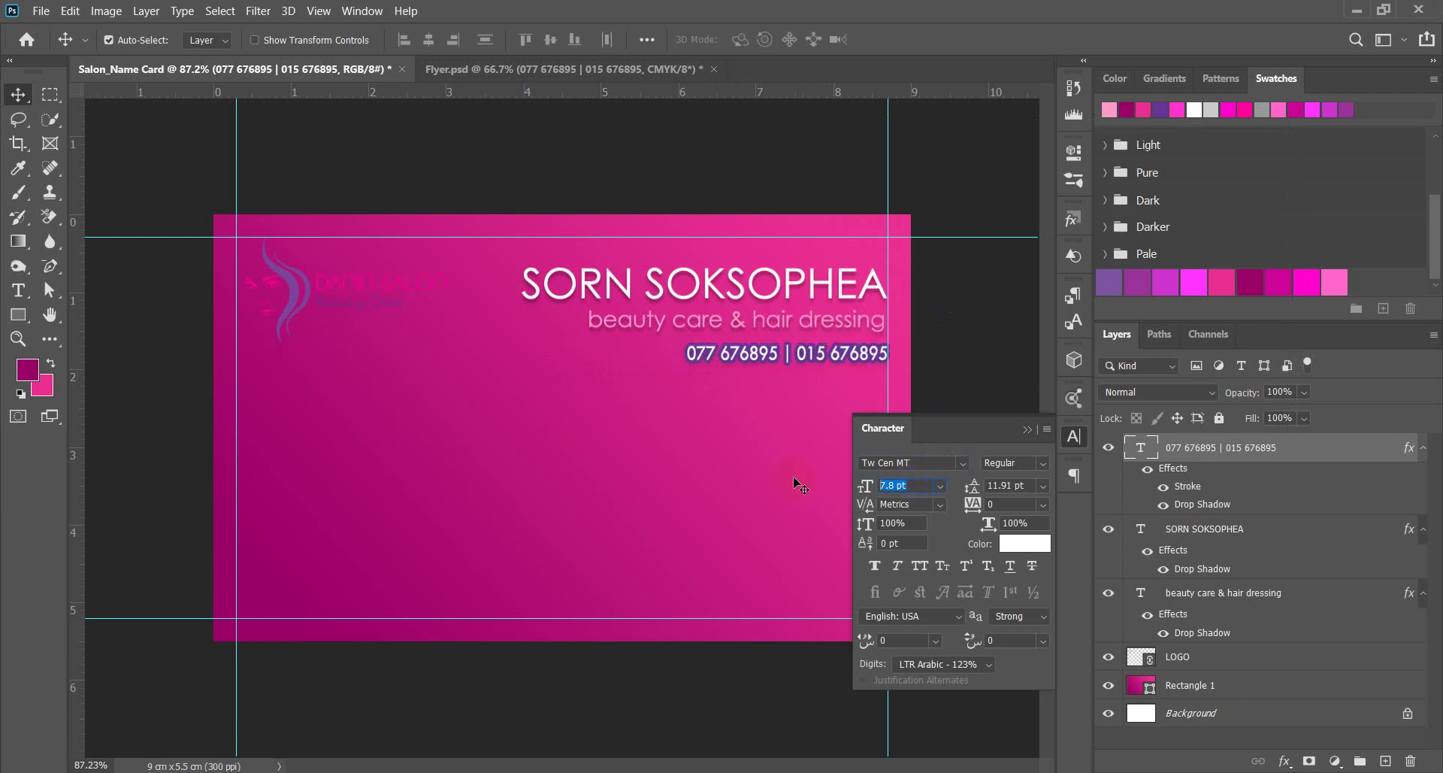
{"action": "type", "text": "10"}
{"action": "key", "text": "Return"}
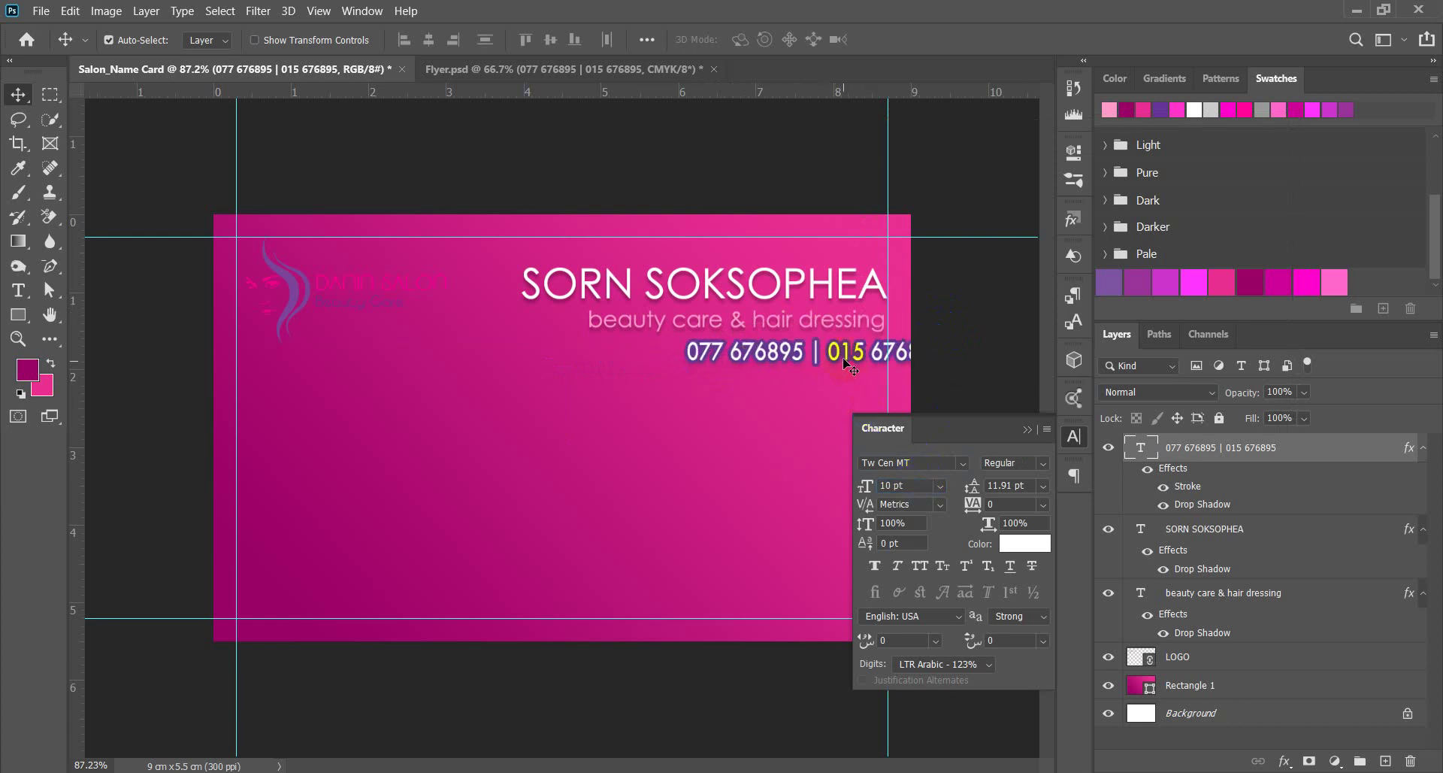
{"action": "left_click_drag", "start_coordinate": [834, 353], "coordinate": [780, 365]}
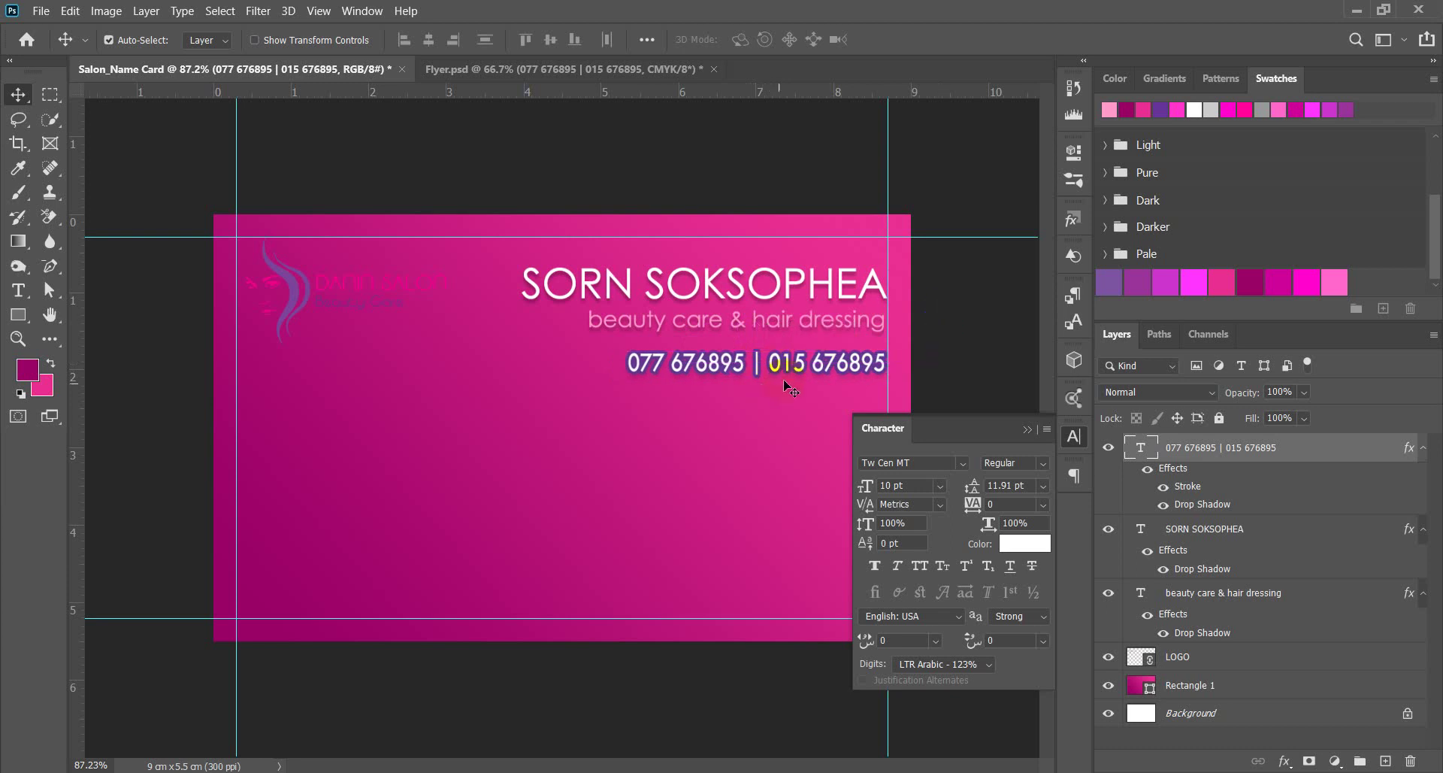
{"action": "scroll", "coordinate": [805, 421], "scroll_direction": "up", "scroll_amount": 5}
{"action": "scroll", "coordinate": [580, 346], "scroll_direction": "down", "scroll_amount": 5}
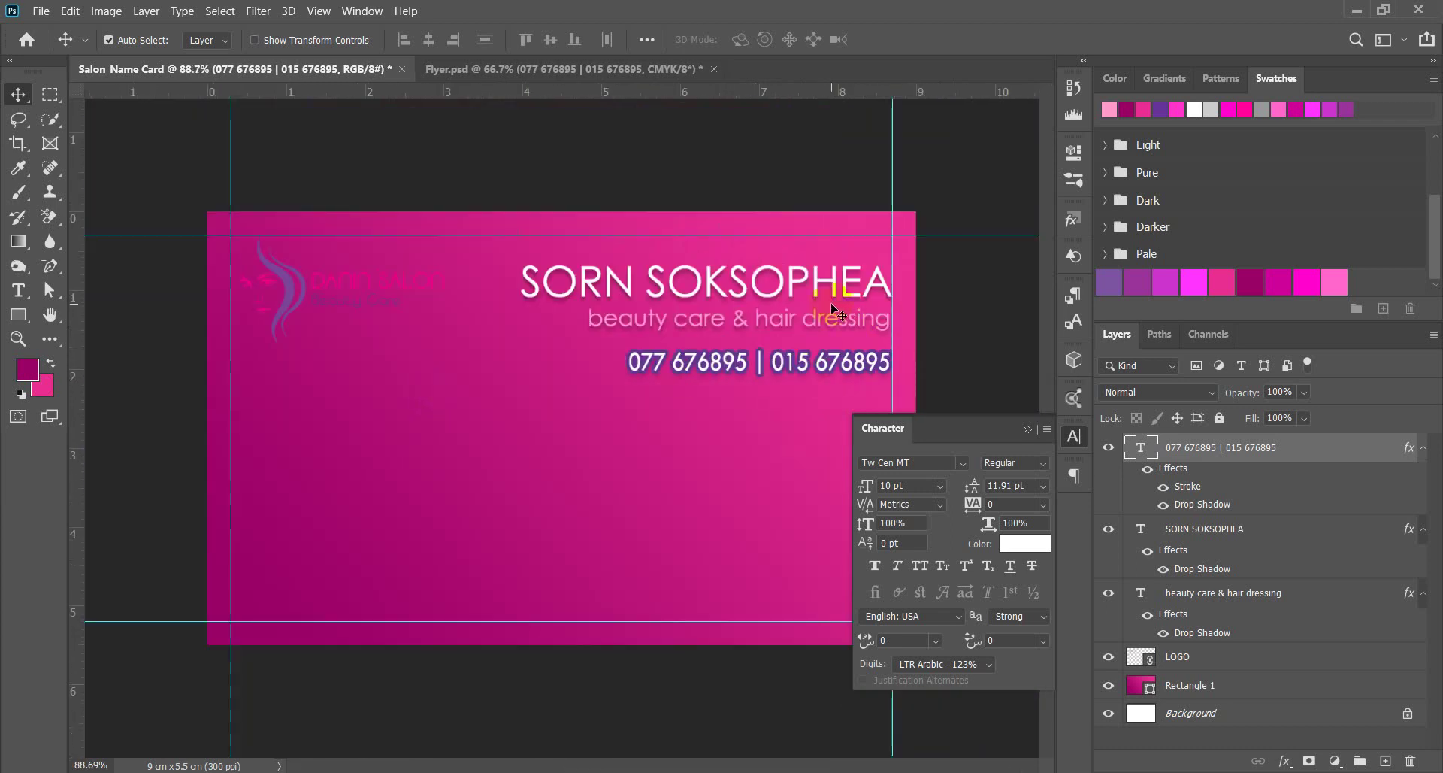
Copy the layer style from the phone-number layer.
{"action": "scroll", "coordinate": [828, 380], "scroll_direction": "down", "scroll_amount": 3}
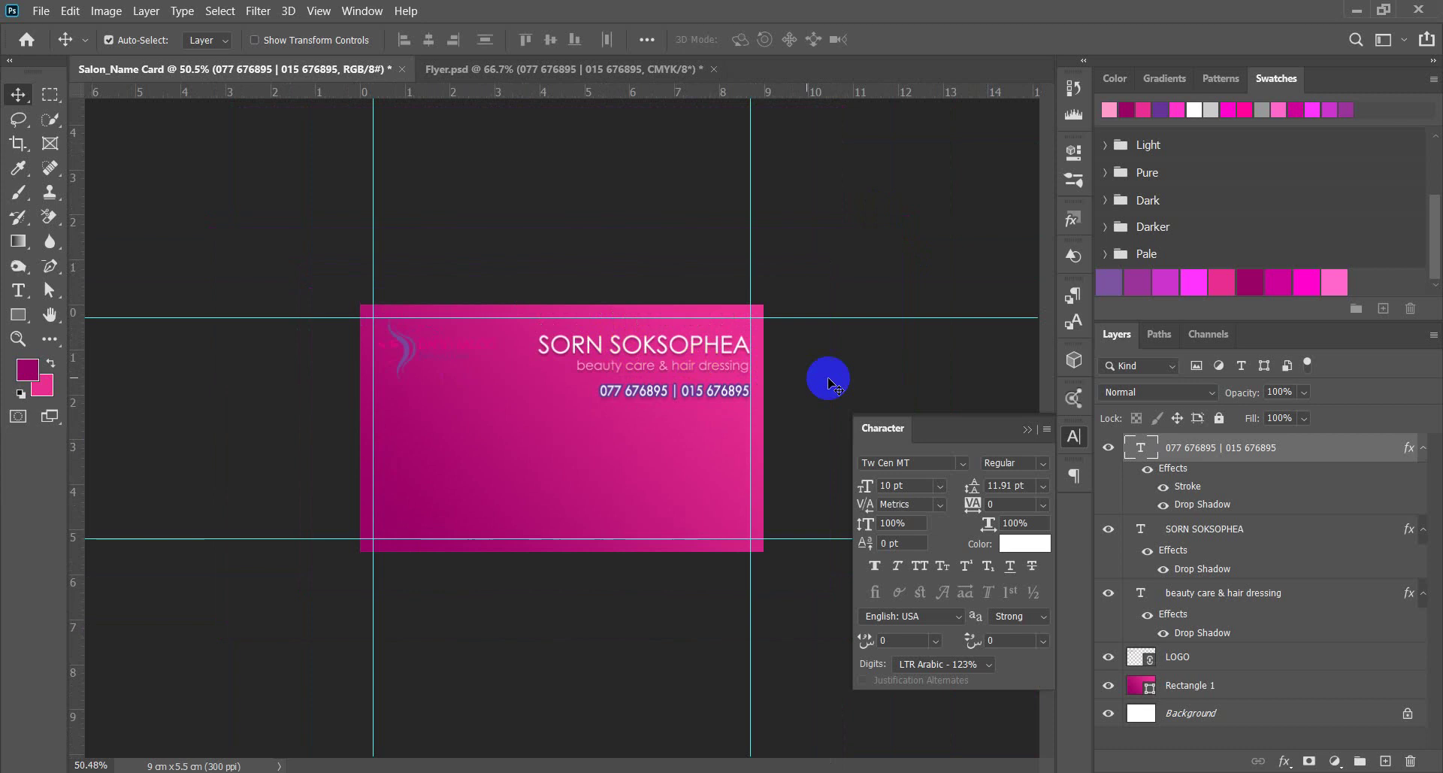
{"action": "scroll", "coordinate": [798, 379], "scroll_direction": "up", "scroll_amount": 2}
{"action": "scroll", "coordinate": [509, 428], "scroll_direction": "down", "scroll_amount": 2}
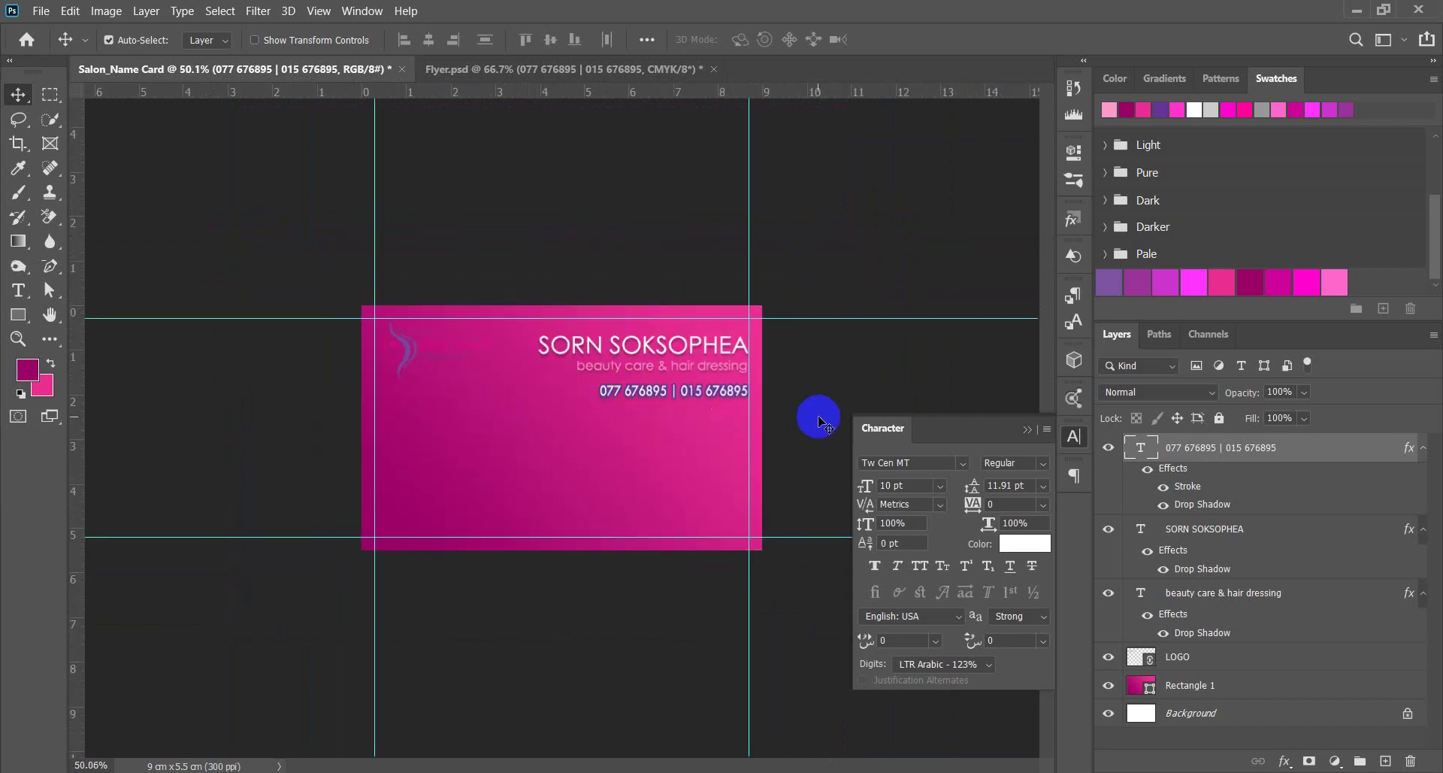
{"action": "scroll", "coordinate": [819, 419], "scroll_direction": "up", "scroll_amount": 4}
{"action": "scroll", "coordinate": [821, 395], "scroll_direction": "up", "scroll_amount": 2}
{"action": "scroll", "coordinate": [569, 370], "scroll_direction": "down", "scroll_amount": 3}
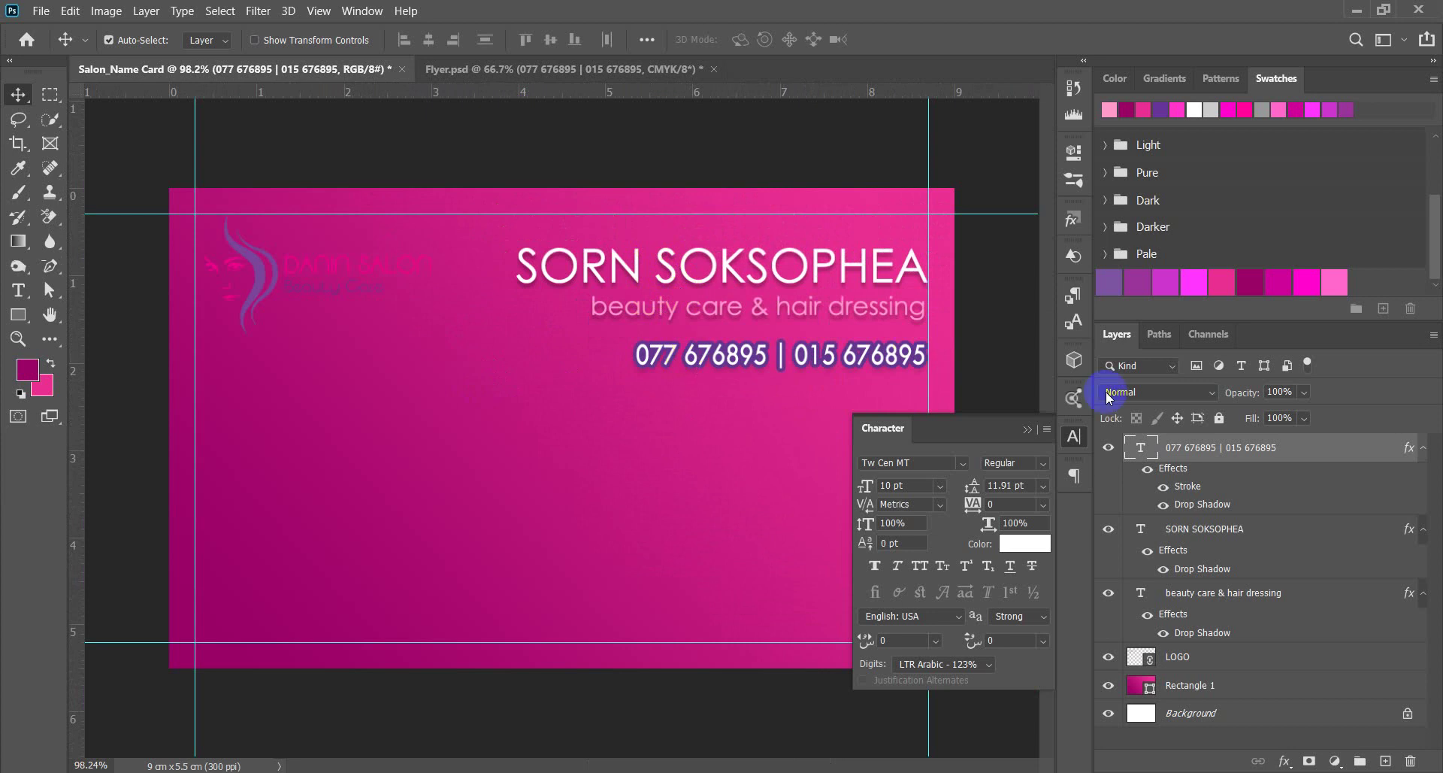
{"action": "right_click", "coordinate": [1187, 448]}
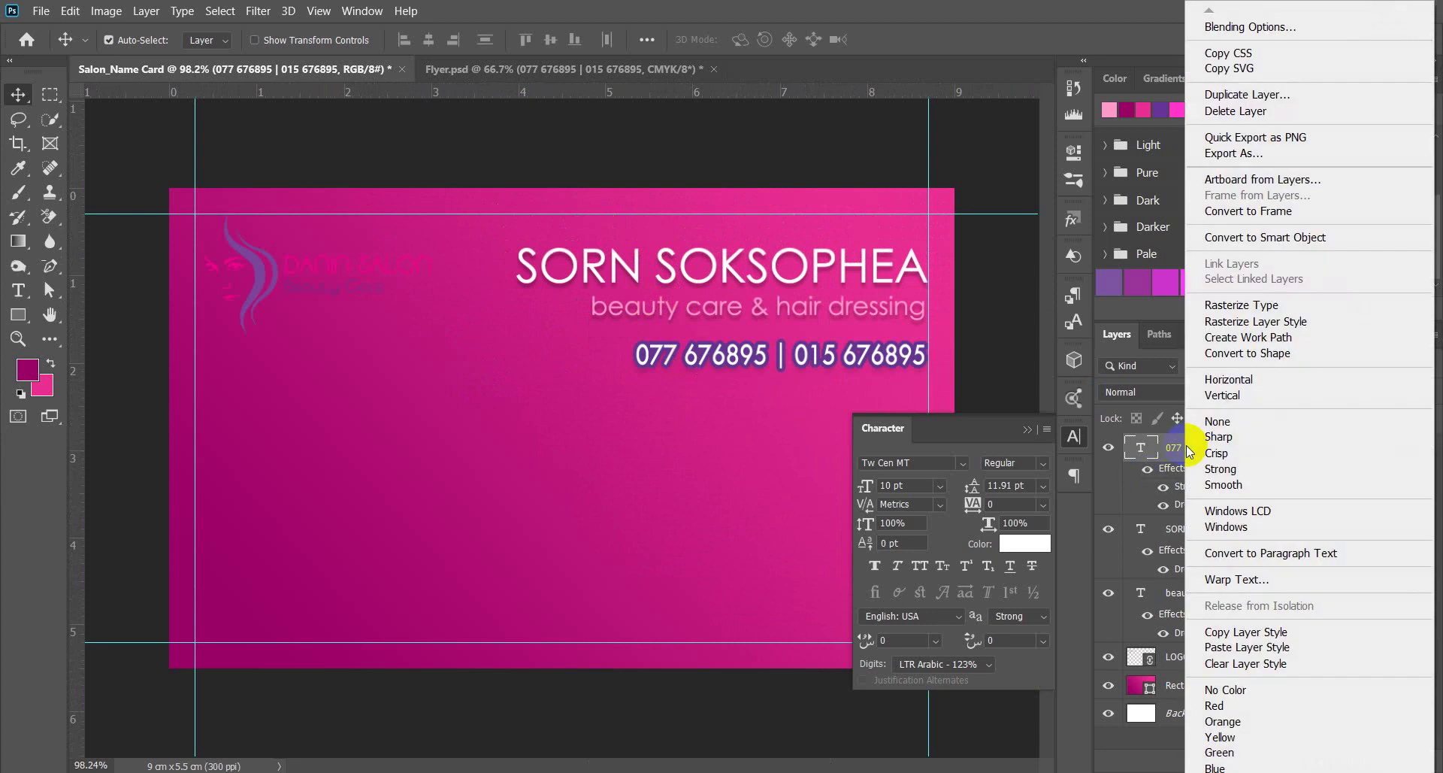
{"action": "left_click", "coordinate": [1236, 631]}
{"action": "left_click", "coordinate": [754, 269]}
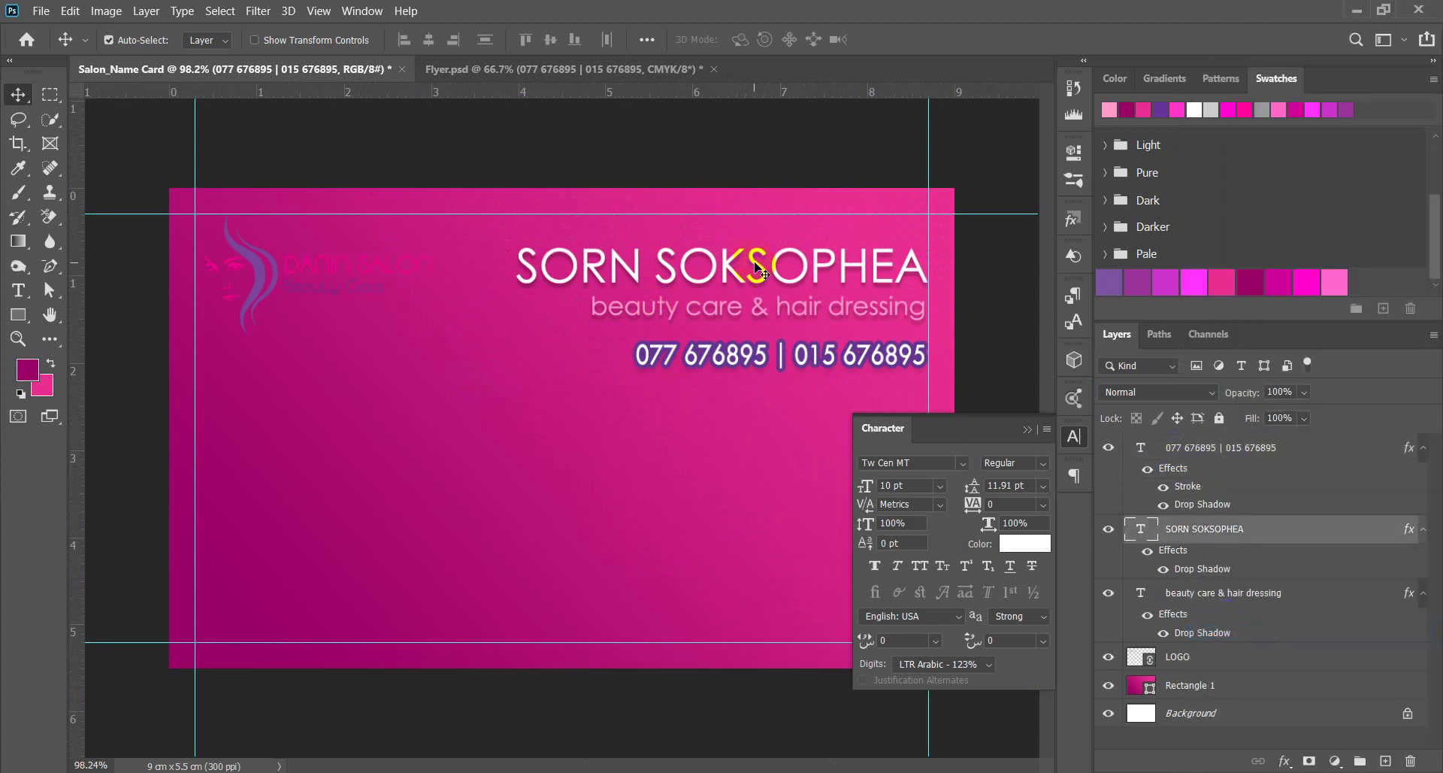
{"action": "right_click", "coordinate": [1225, 530]}
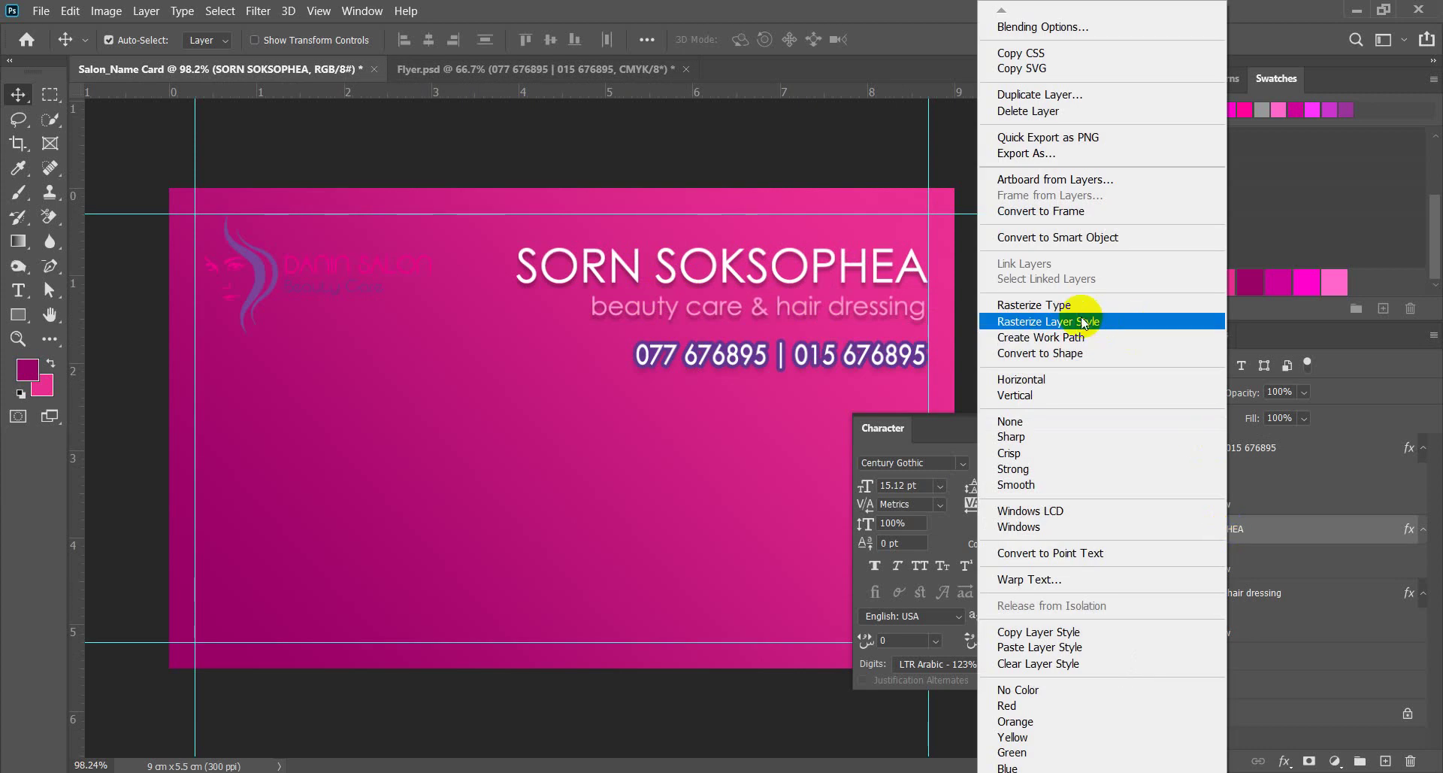
{"action": "left_click", "coordinate": [1086, 646]}
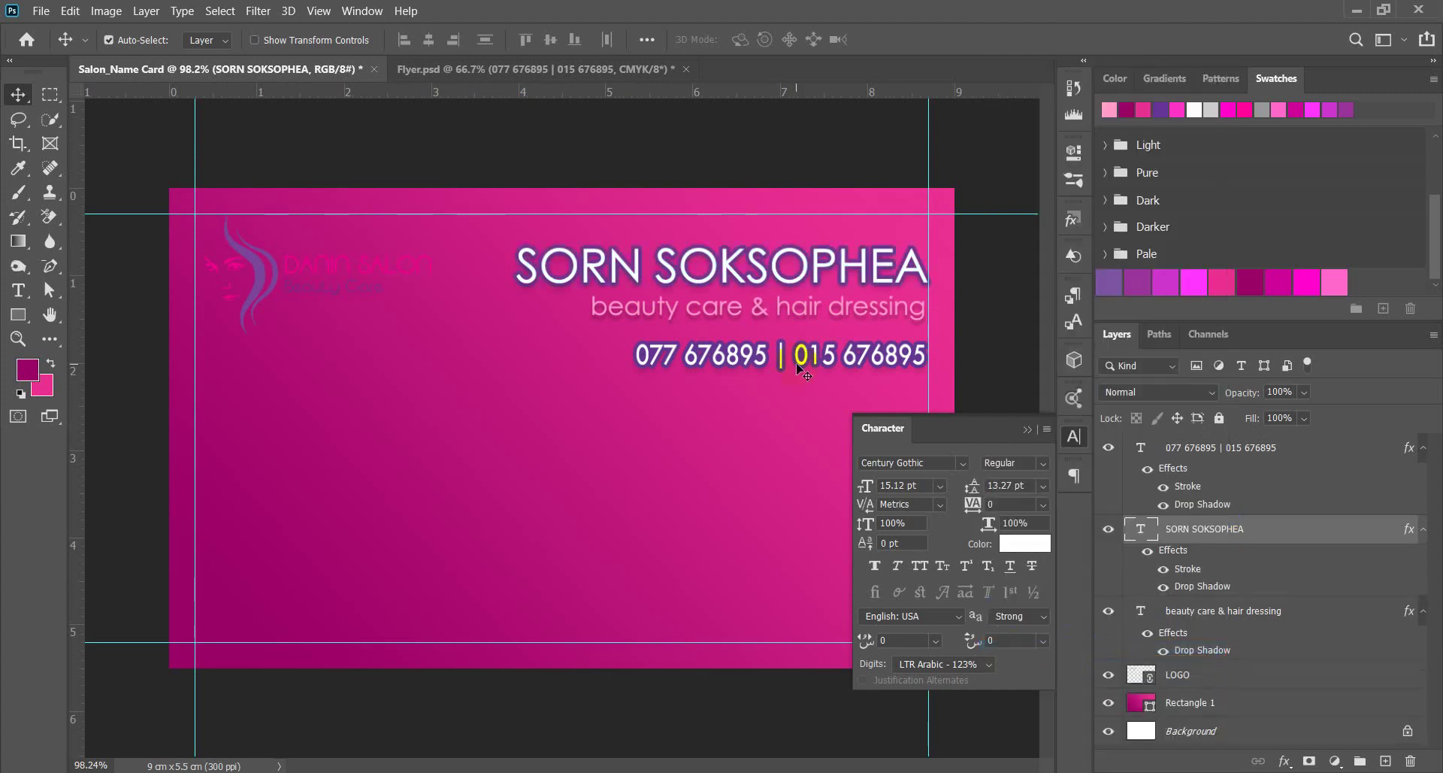
{"action": "scroll", "coordinate": [561, 428], "scroll_direction": "down", "scroll_amount": 3}
{"action": "scroll", "coordinate": [806, 397], "scroll_direction": "up", "scroll_amount": 3}
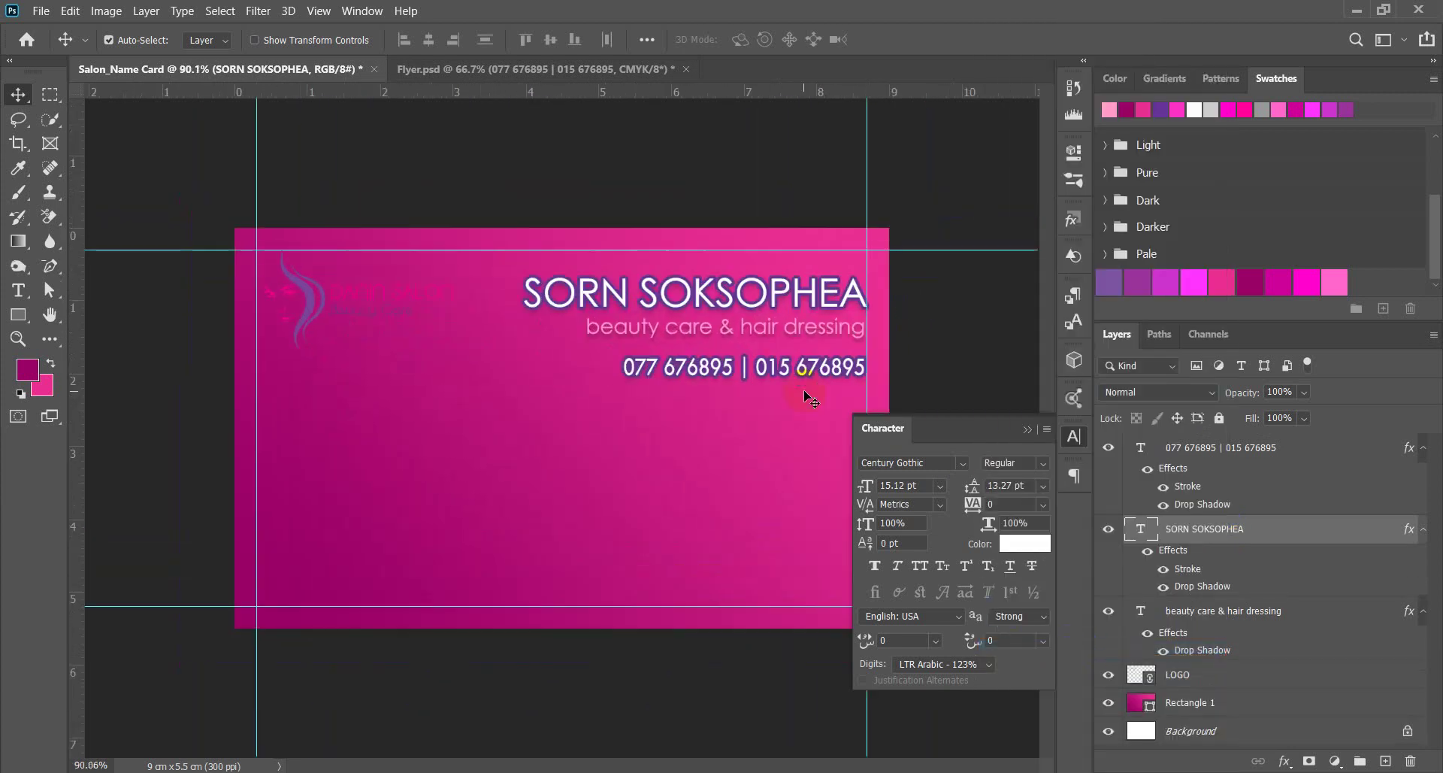
{"action": "left_click", "coordinate": [1180, 643]}
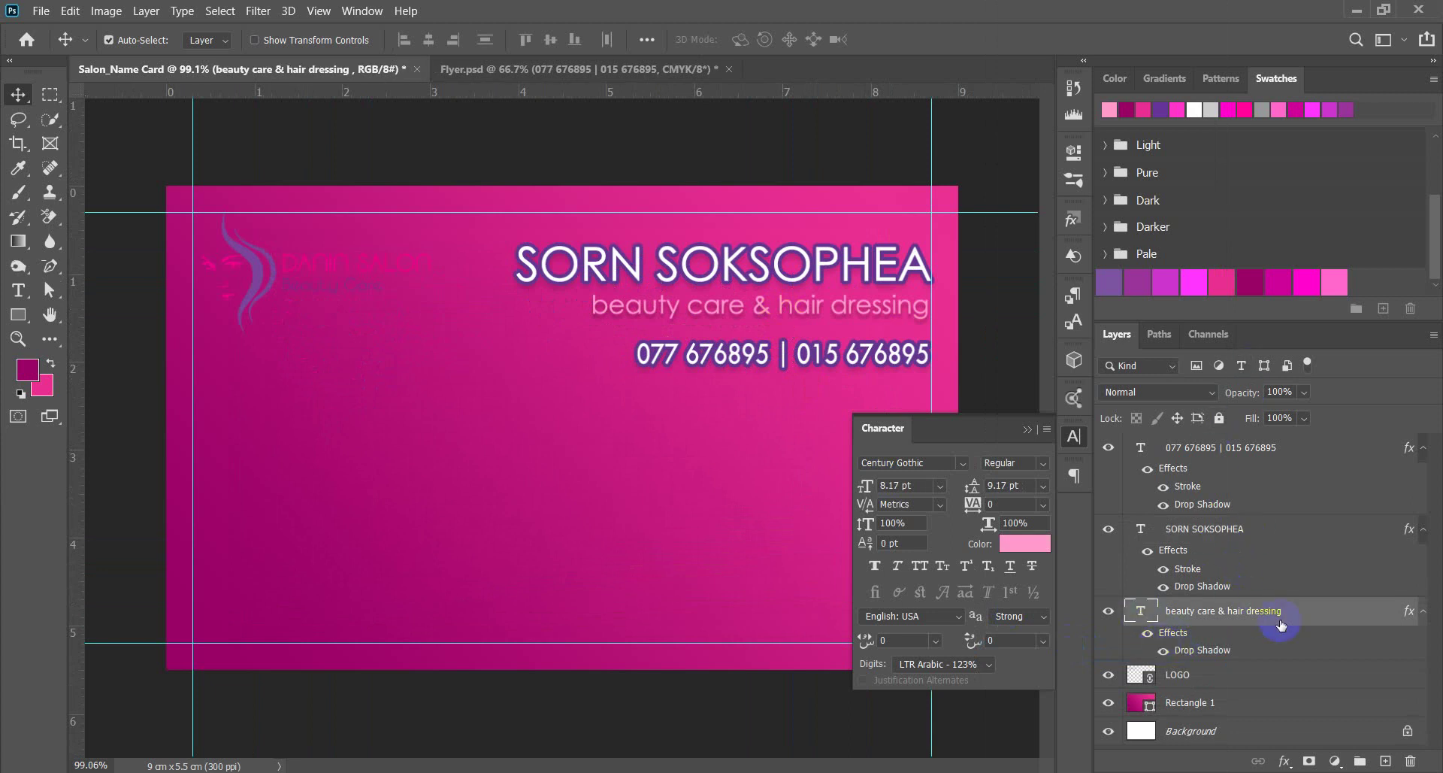
Set the beauty care & hair dressing subtitle colour to white (ffffff).
{"action": "left_click", "coordinate": [1021, 544]}
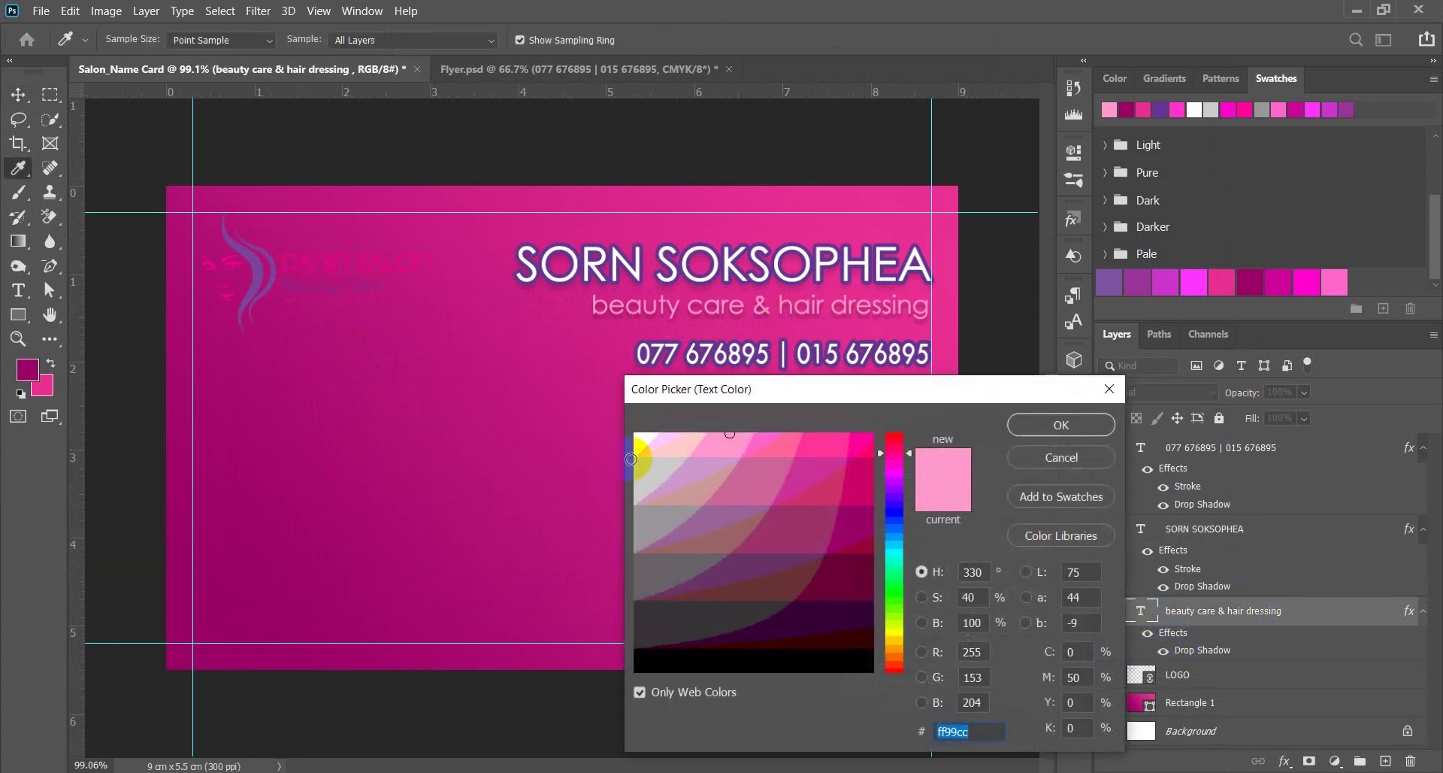
{"action": "left_click", "coordinate": [636, 435]}
{"action": "left_click", "coordinate": [1022, 423]}
Switch back to the Move tool and select the phone-number text layer.
{"action": "key", "text": "v"}
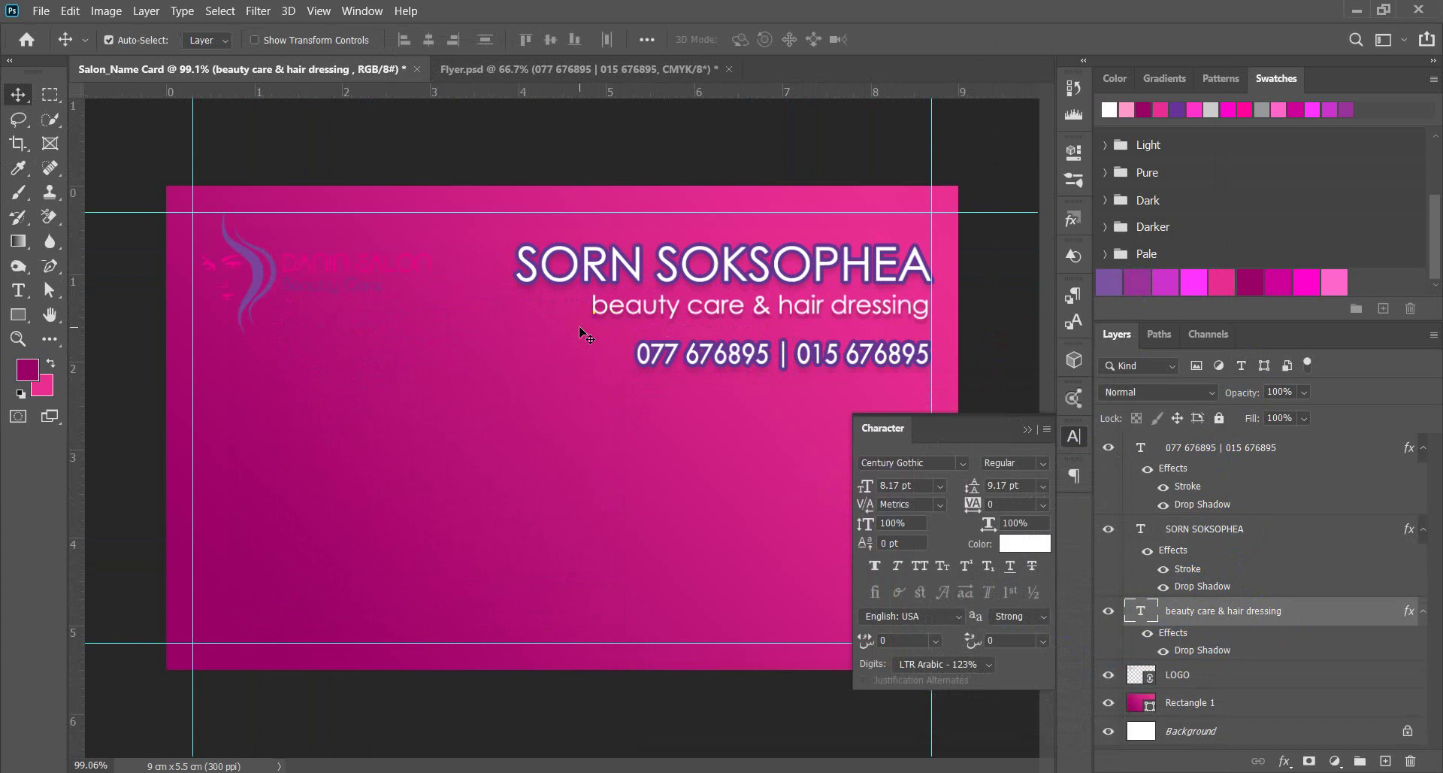
{"action": "scroll", "coordinate": [793, 368], "scroll_direction": "down", "scroll_amount": 1}
{"action": "left_click", "coordinate": [746, 362]}
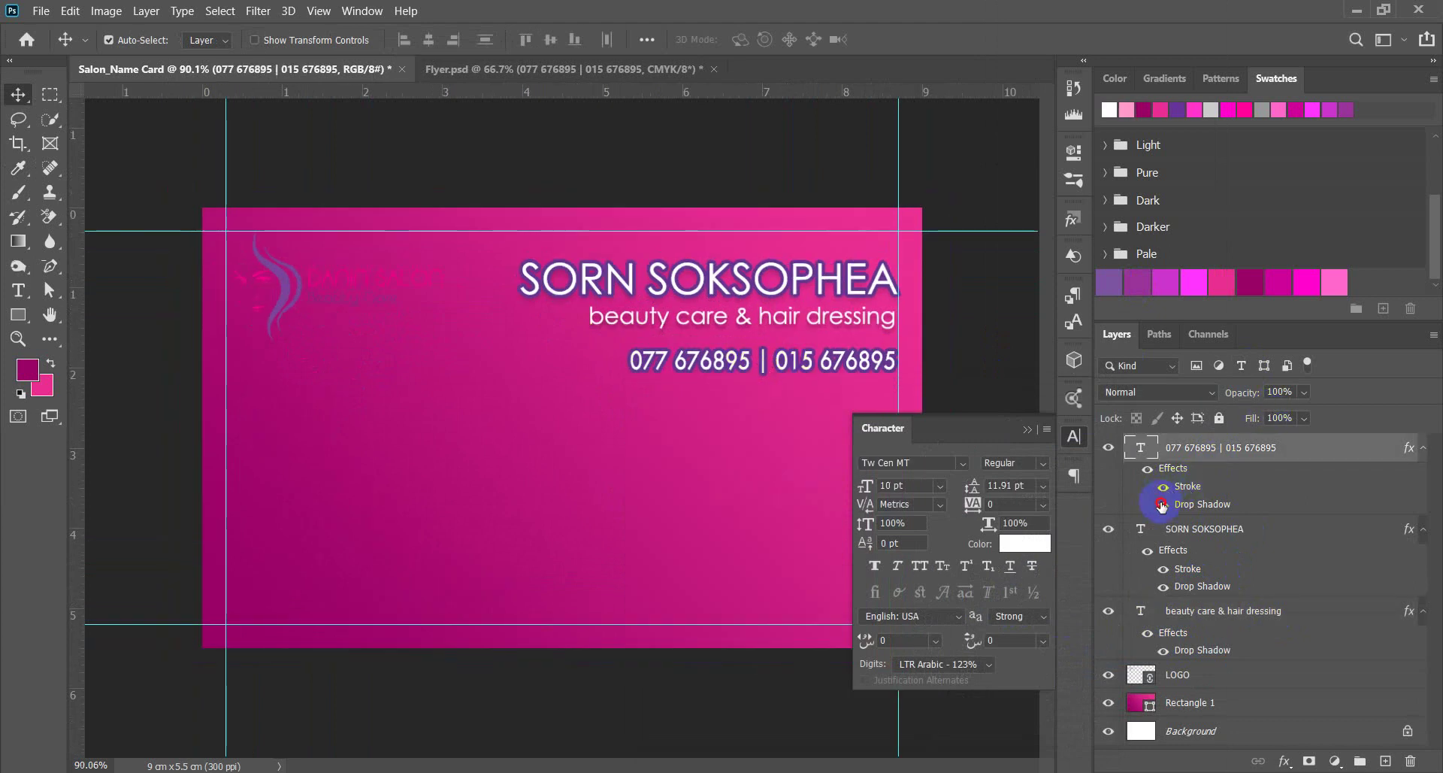
Remove the outline from the phone numbers and nudge the subtitle slightly lower.
{"action": "left_click", "coordinate": [1165, 487]}
{"action": "left_click", "coordinate": [975, 317]}
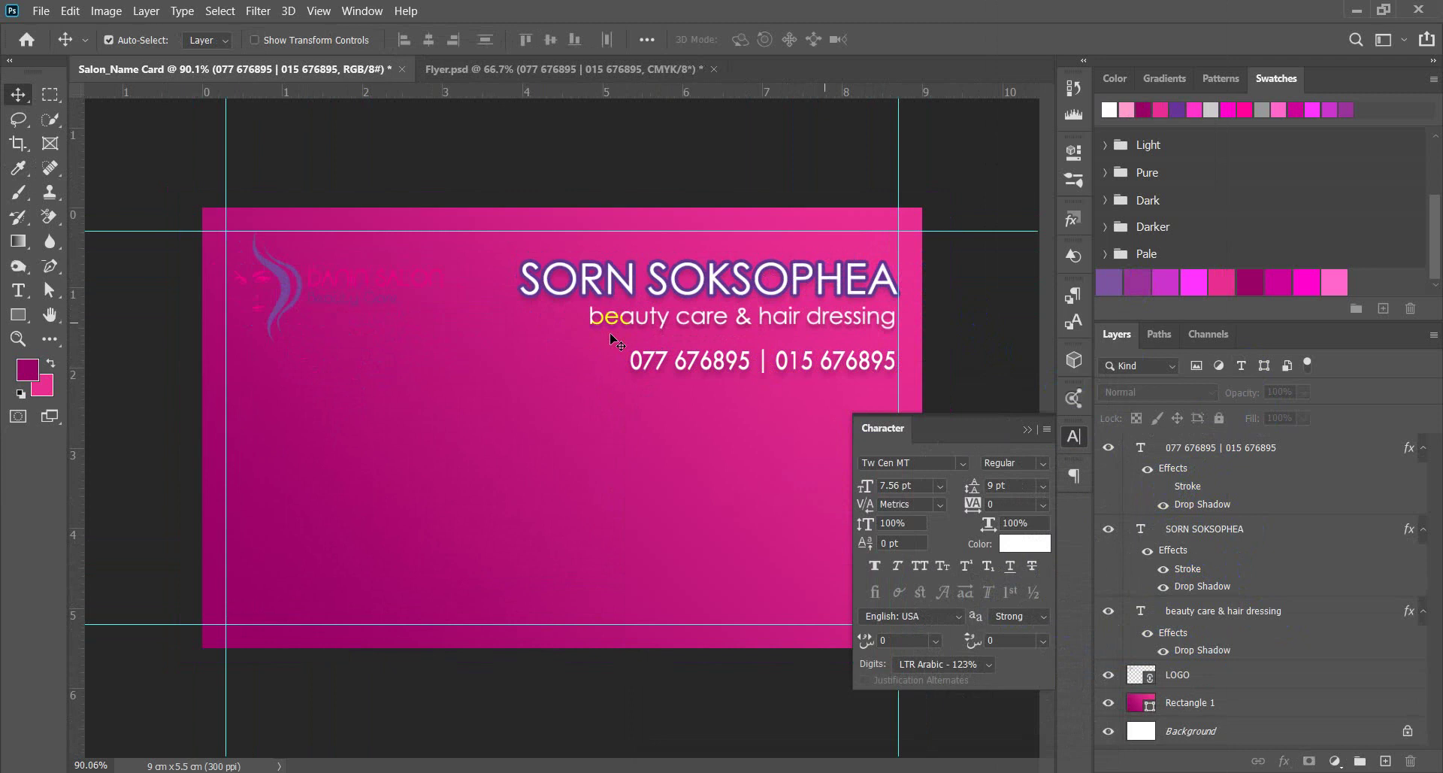
{"action": "scroll", "coordinate": [791, 389], "scroll_direction": "down", "scroll_amount": 2}
{"action": "scroll", "coordinate": [781, 391], "scroll_direction": "up", "scroll_amount": 3}
{"action": "scroll", "coordinate": [805, 339], "scroll_direction": "down", "scroll_amount": 3}
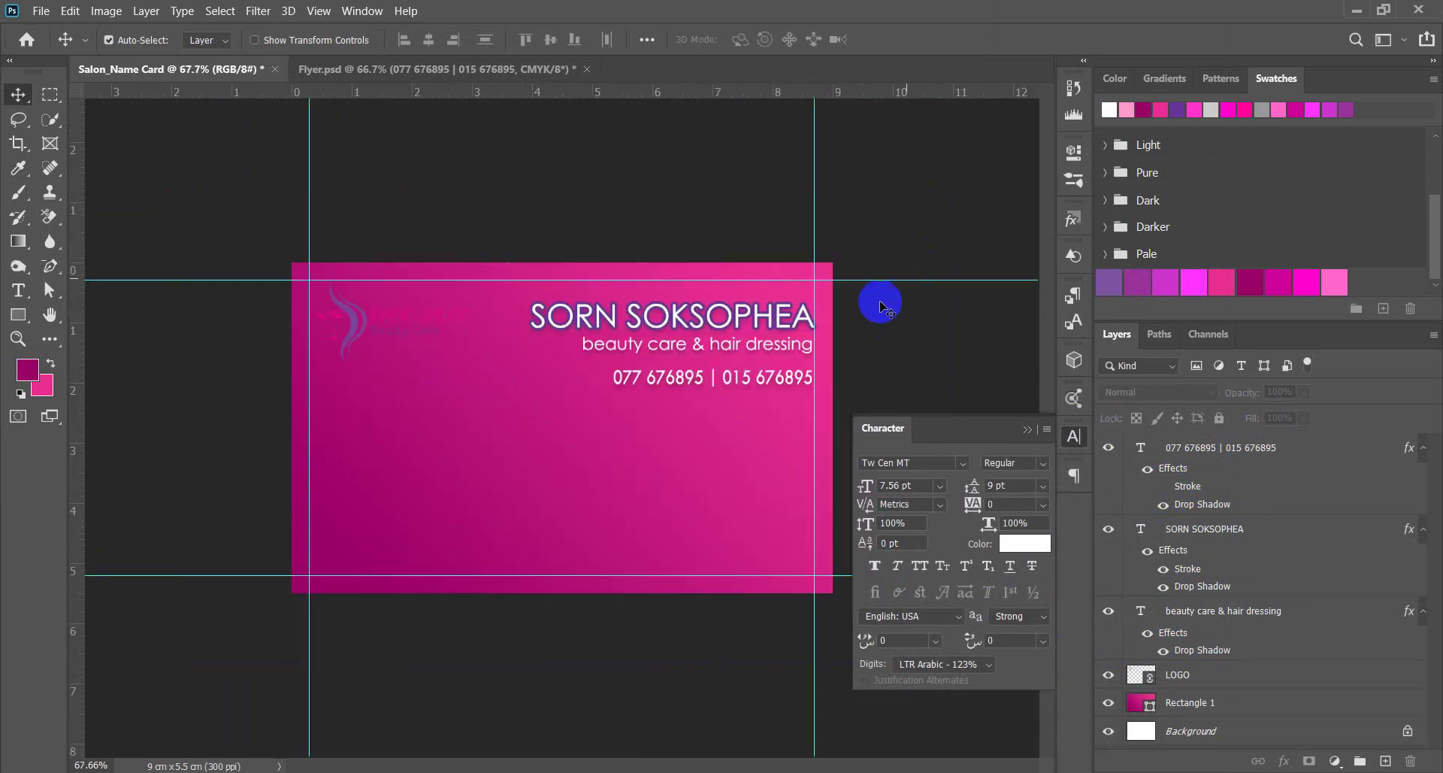
{"action": "scroll", "coordinate": [789, 361], "scroll_direction": "up", "scroll_amount": 1}
{"action": "left_click_drag", "start_coordinate": [784, 334], "coordinate": [784, 339]}
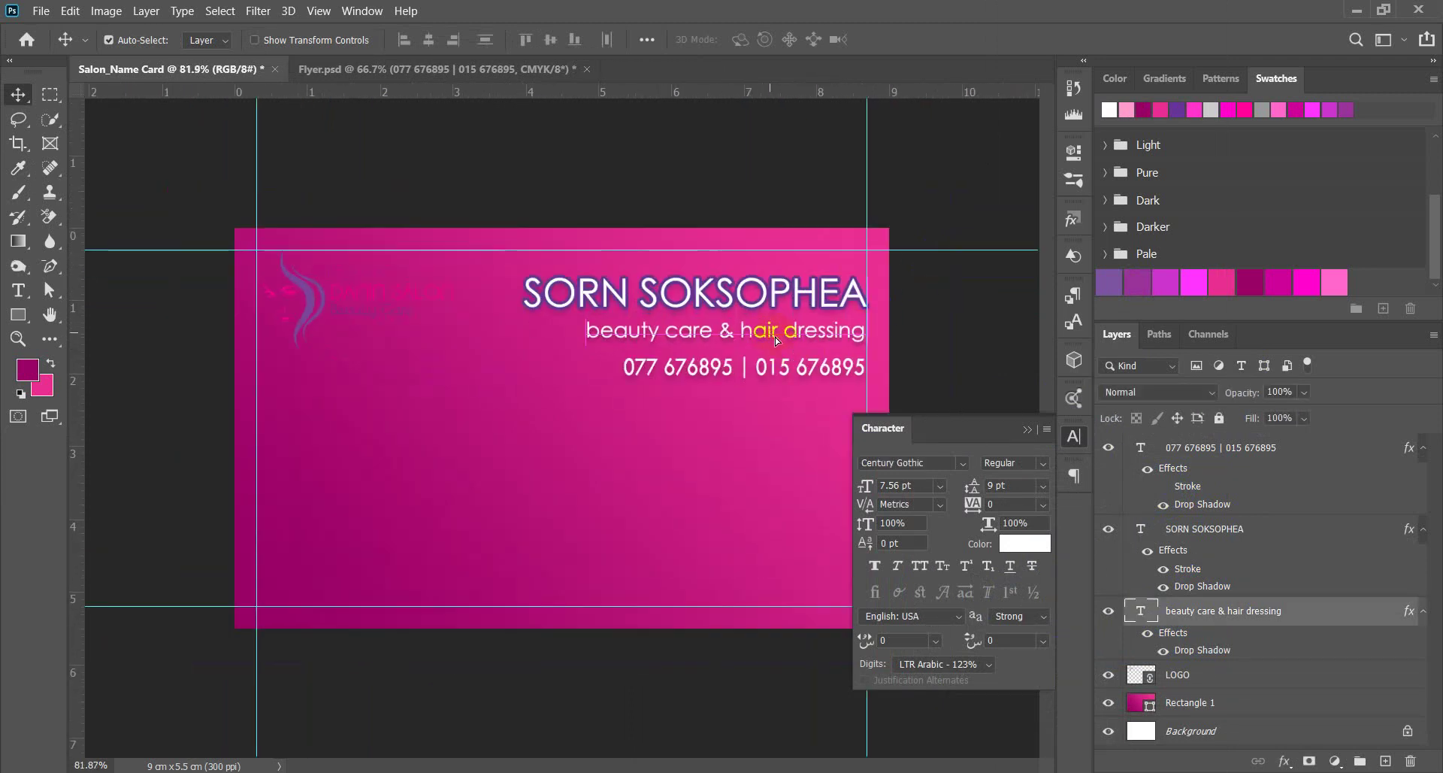
{"action": "key", "text": "Down"}
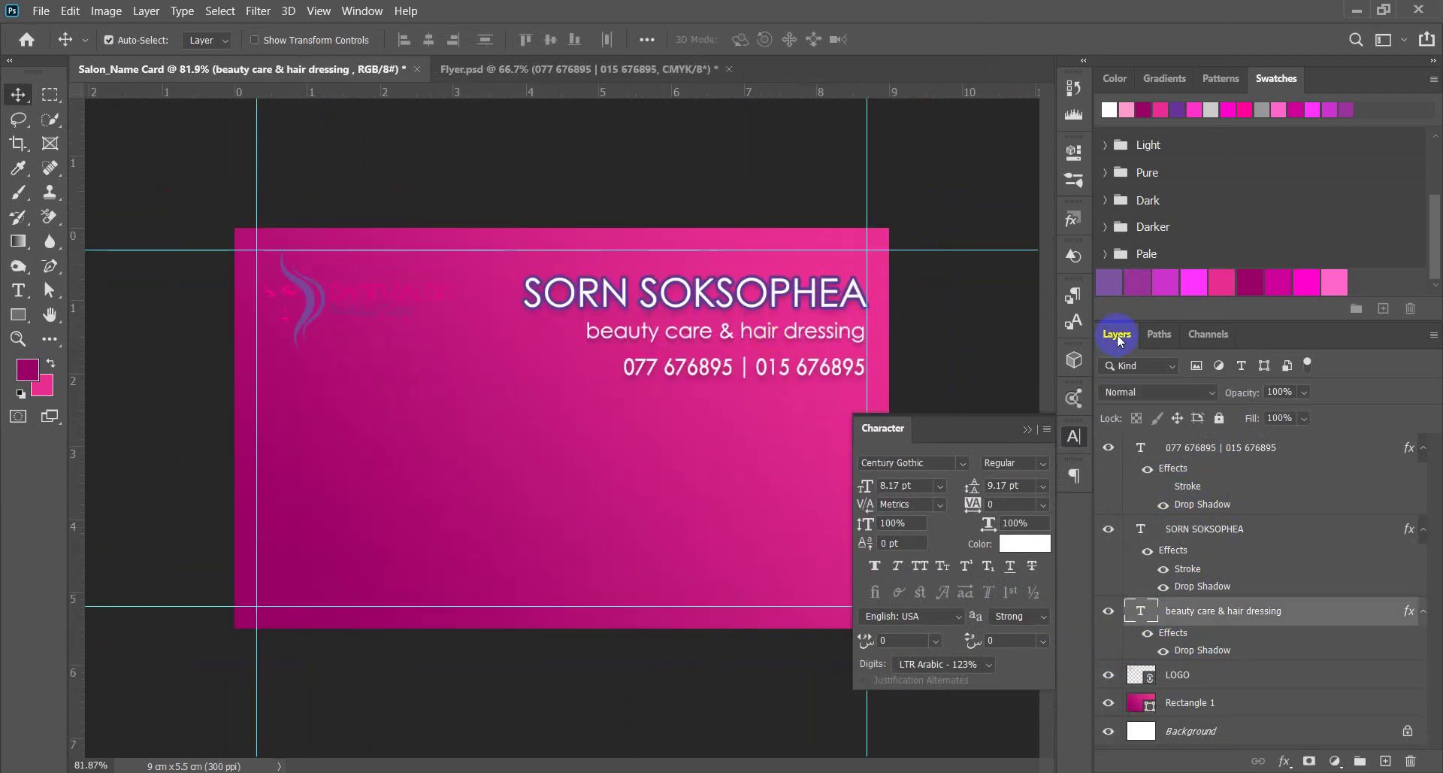
{"action": "scroll", "coordinate": [596, 499], "scroll_direction": "down", "scroll_amount": 2}
{"action": "scroll", "coordinate": [805, 376], "scroll_direction": "up", "scroll_amount": 2}
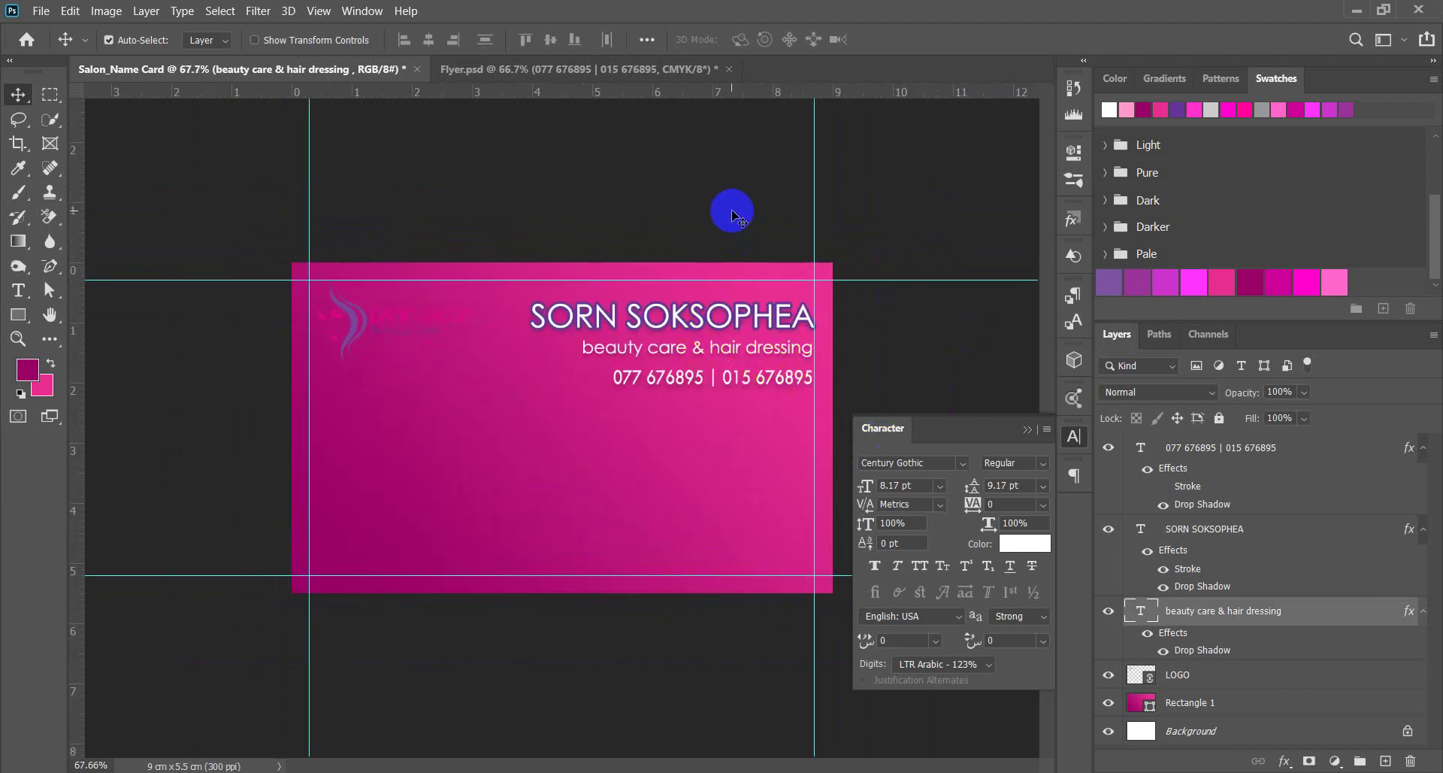
Select the name, subtitle and phone-number layers without Rectangle 1 and align their horizontal centres.
{"action": "left_click_drag", "start_coordinate": [733, 208], "coordinate": [670, 407]}
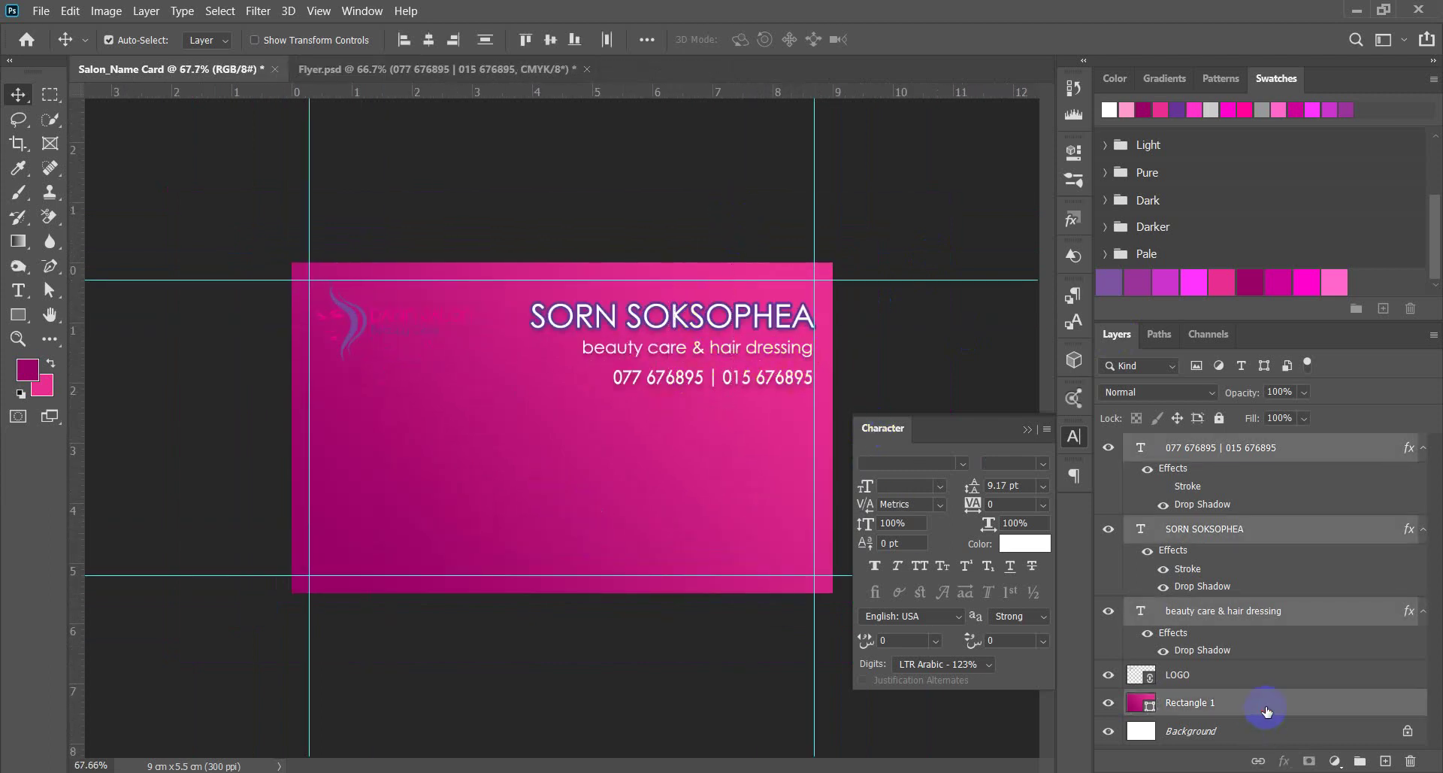
{"action": "left_click", "coordinate": [1267, 711]}
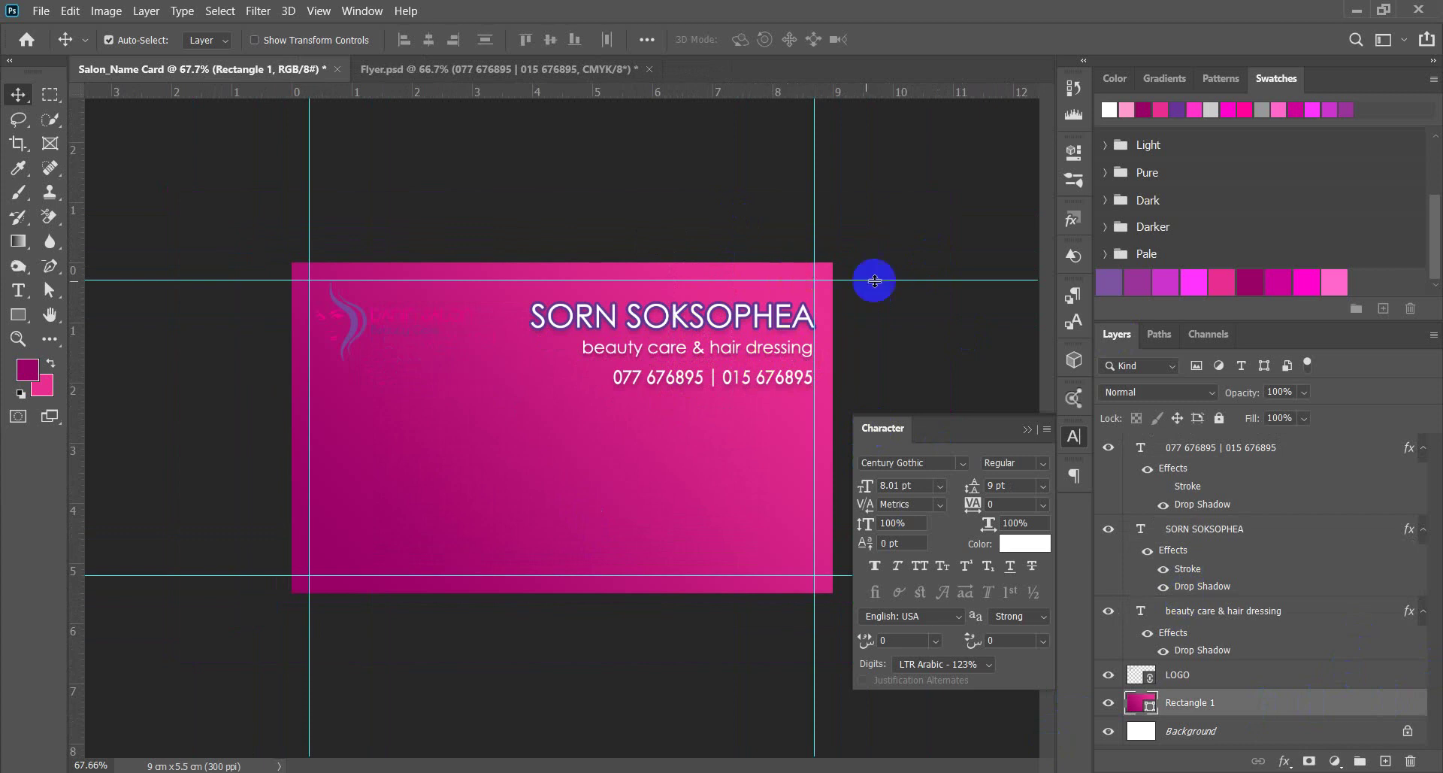
{"action": "left_click_drag", "start_coordinate": [744, 213], "coordinate": [654, 403]}
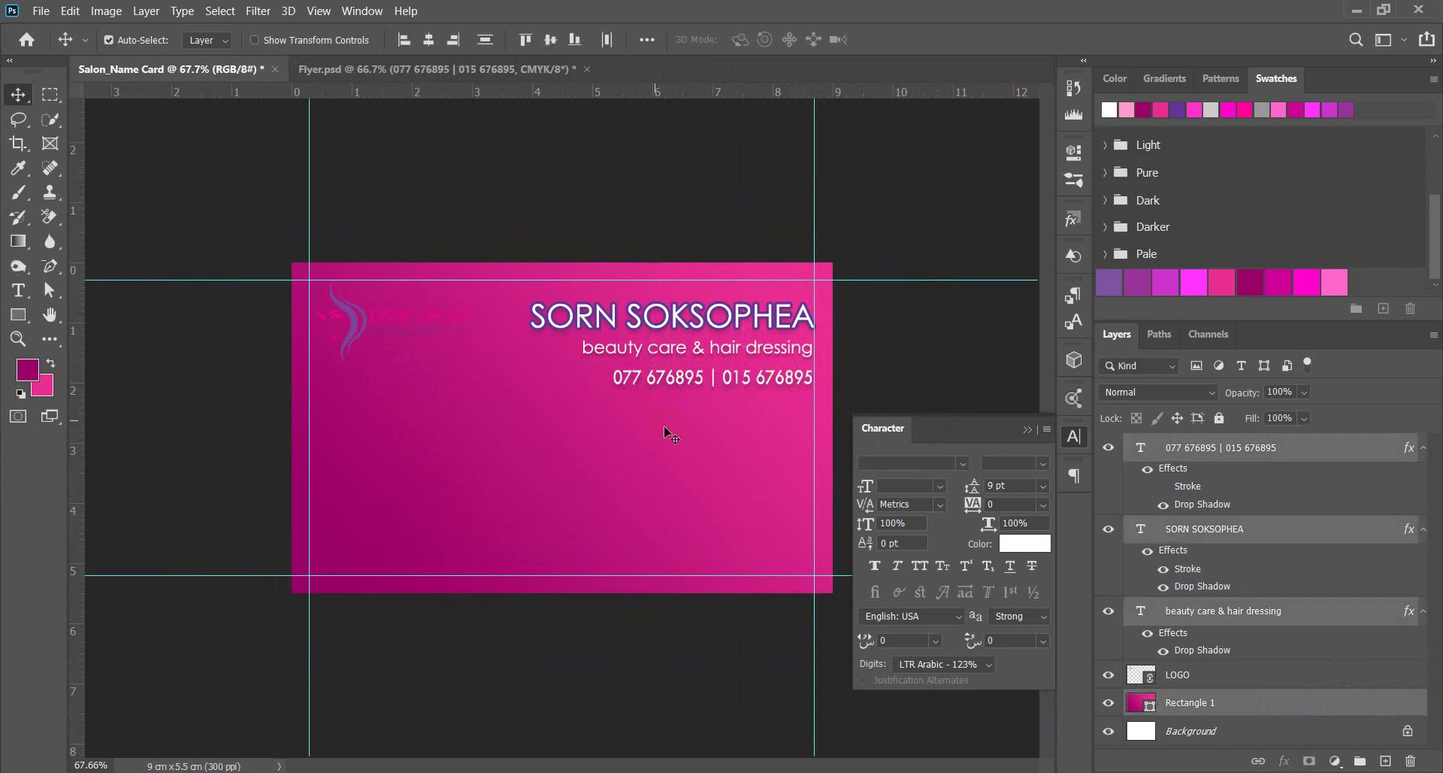
{"action": "left_click", "coordinate": [1301, 716], "text": "ctrl"}
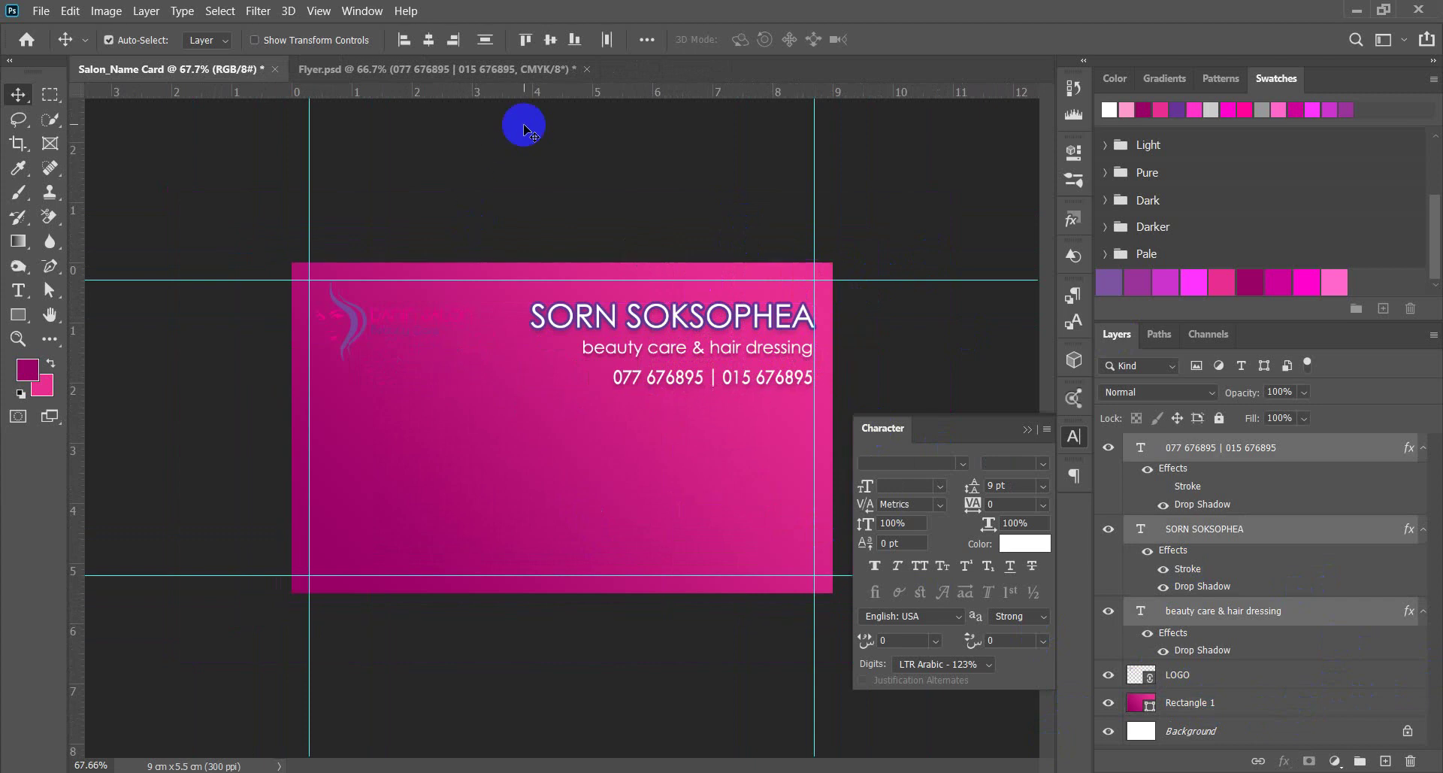
{"action": "left_click", "coordinate": [427, 43]}
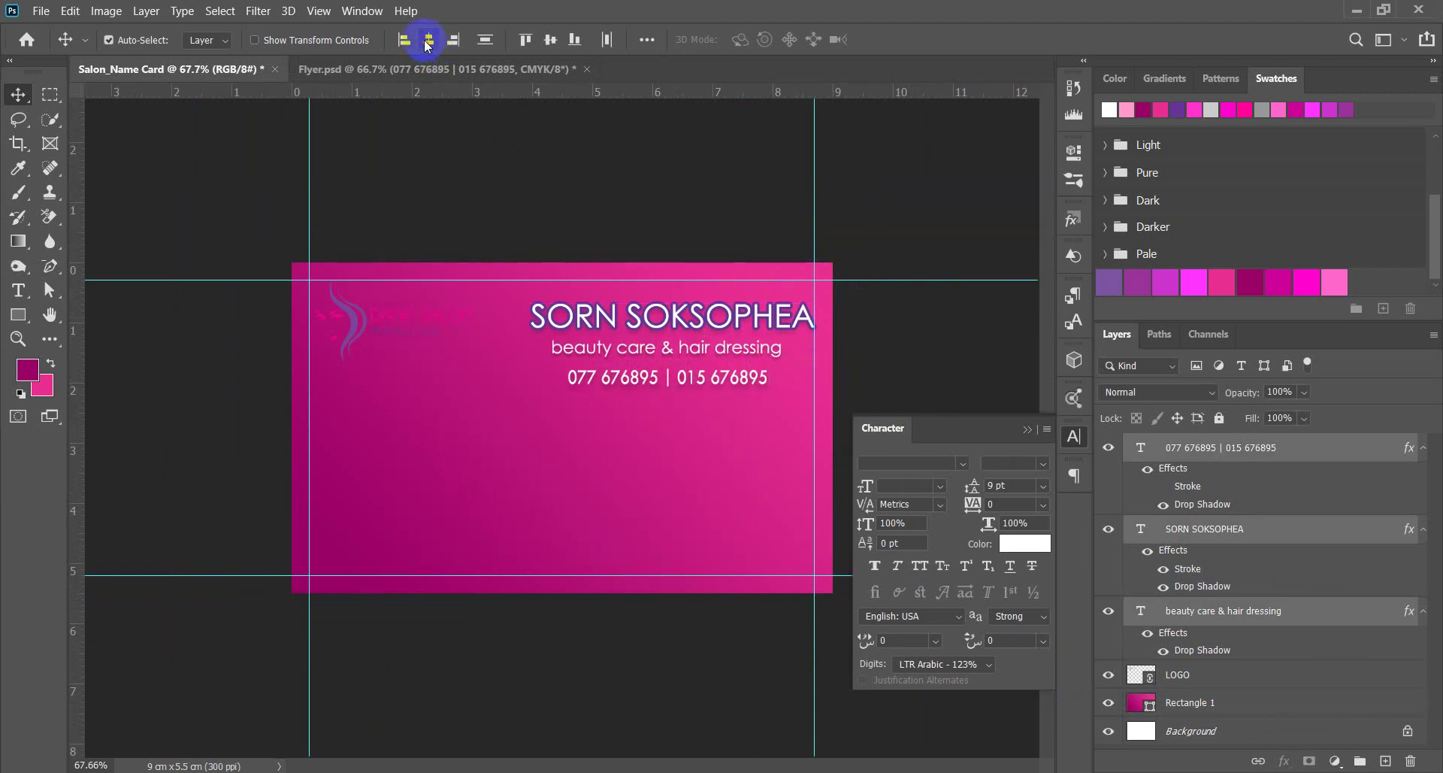
Reselect the three text lines, try moving them down-left, then undo that move.
{"action": "scroll", "coordinate": [819, 418], "scroll_direction": "down", "scroll_amount": 2}
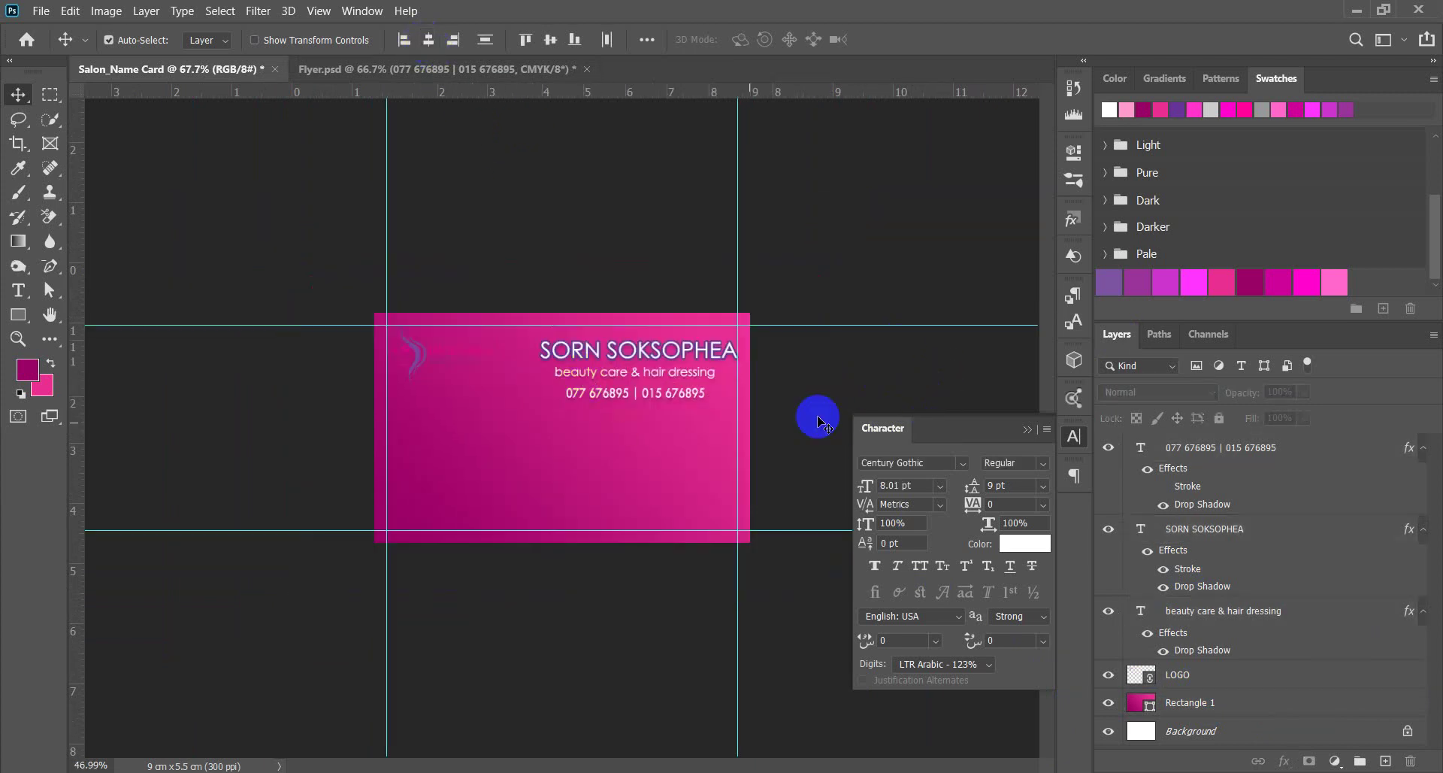
{"action": "scroll", "coordinate": [848, 377], "scroll_direction": "up", "scroll_amount": 1}
{"action": "scroll", "coordinate": [602, 331], "scroll_direction": "up", "scroll_amount": 2}
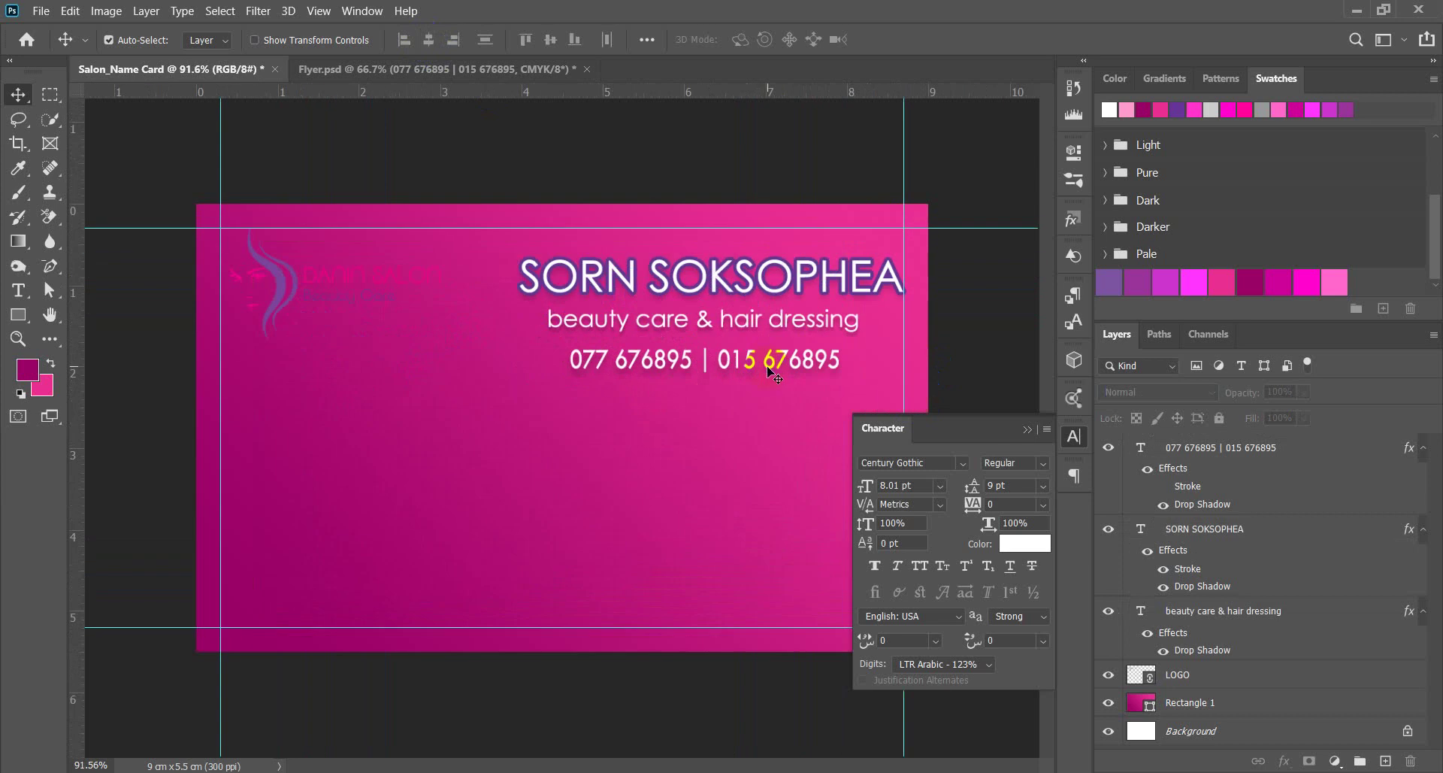
{"action": "scroll", "coordinate": [585, 354], "scroll_direction": "down", "scroll_amount": 2}
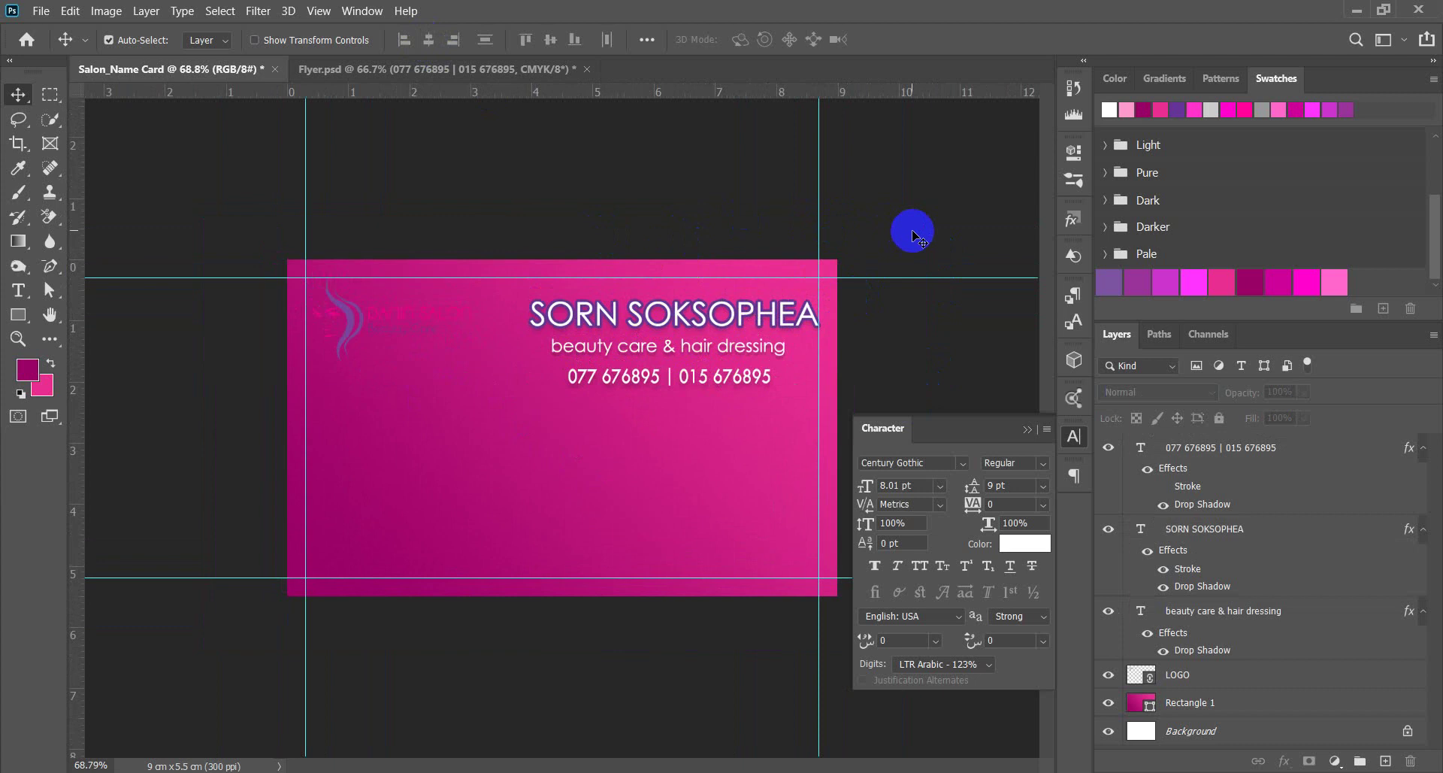
{"action": "left_click_drag", "start_coordinate": [911, 233], "coordinate": [699, 399]}
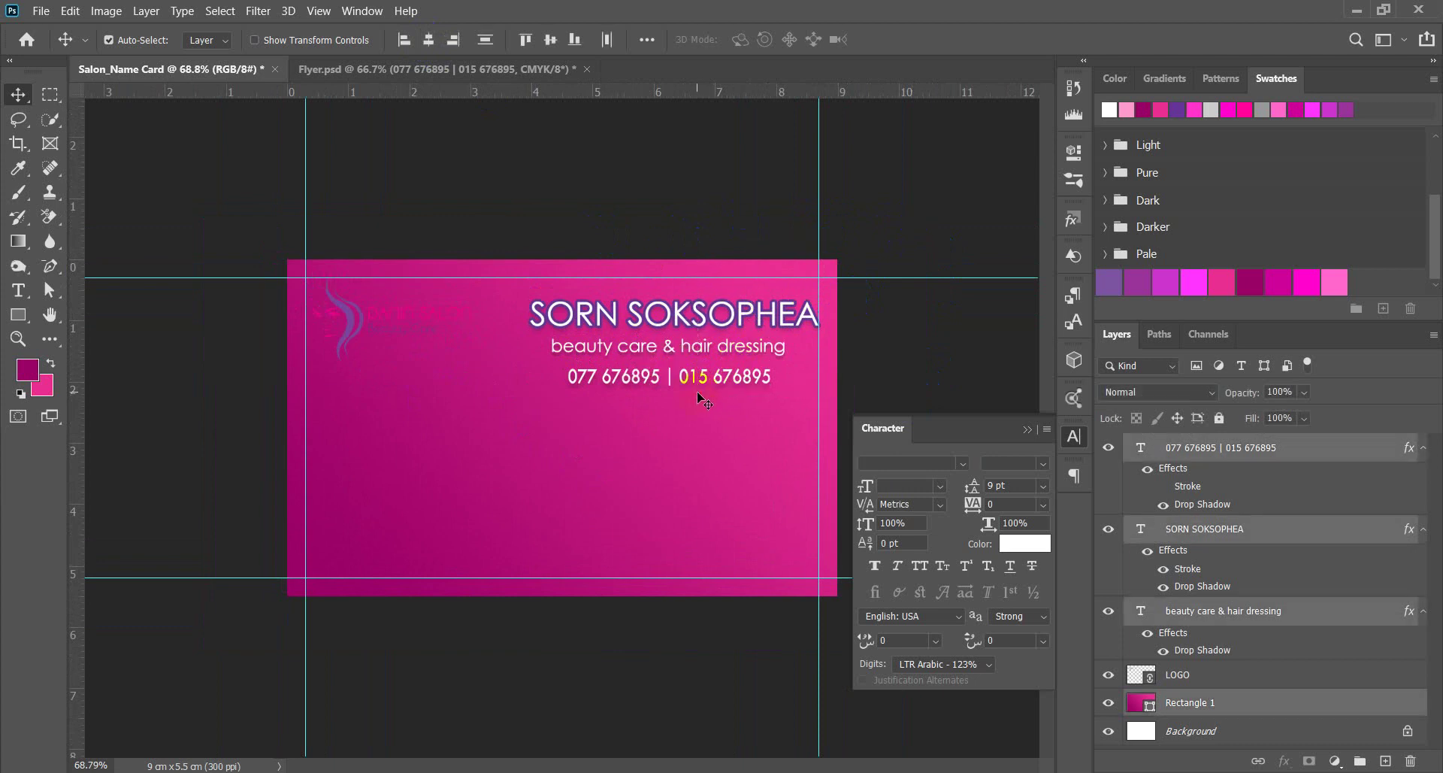
{"action": "left_click", "coordinate": [1194, 704], "text": "ctrl"}
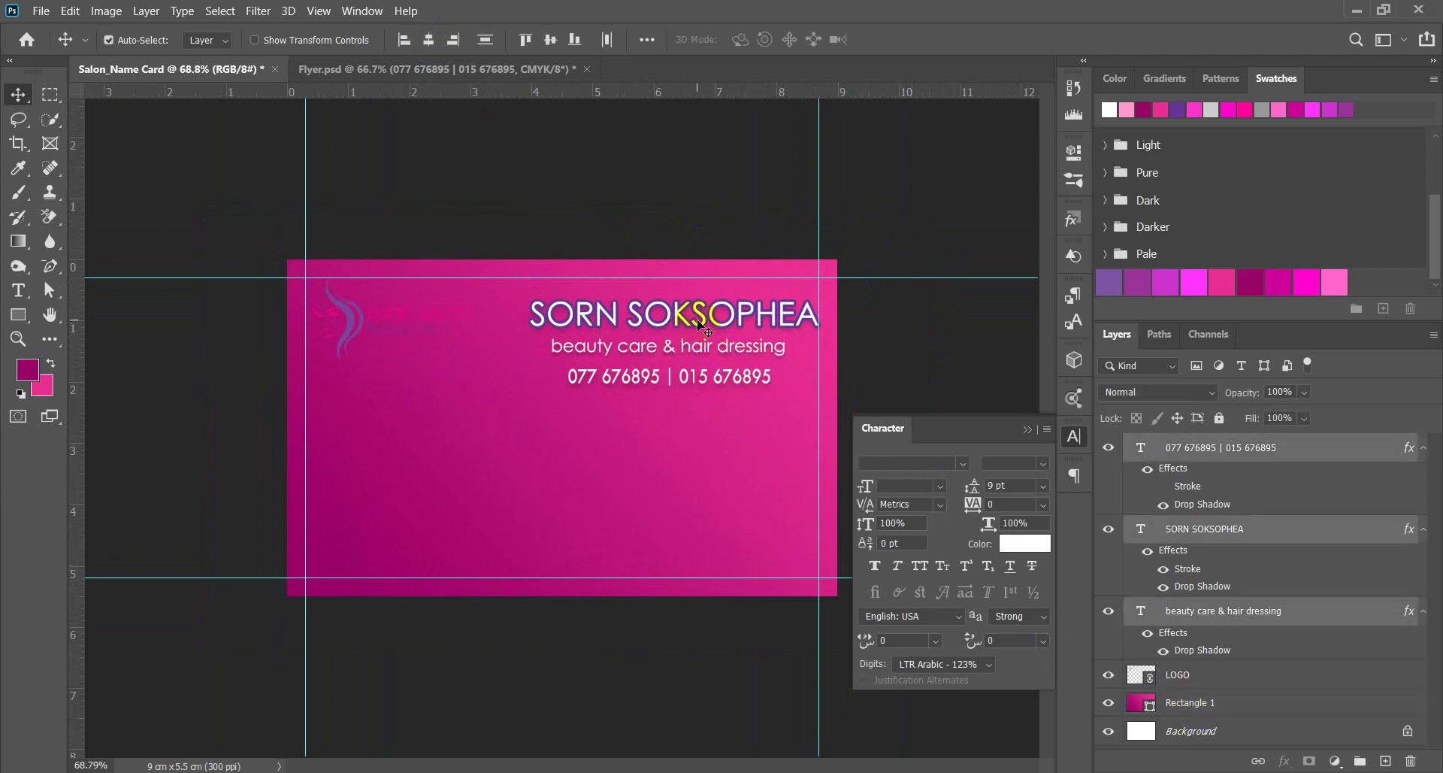
{"action": "left_click_drag", "start_coordinate": [698, 324], "coordinate": [587, 393]}
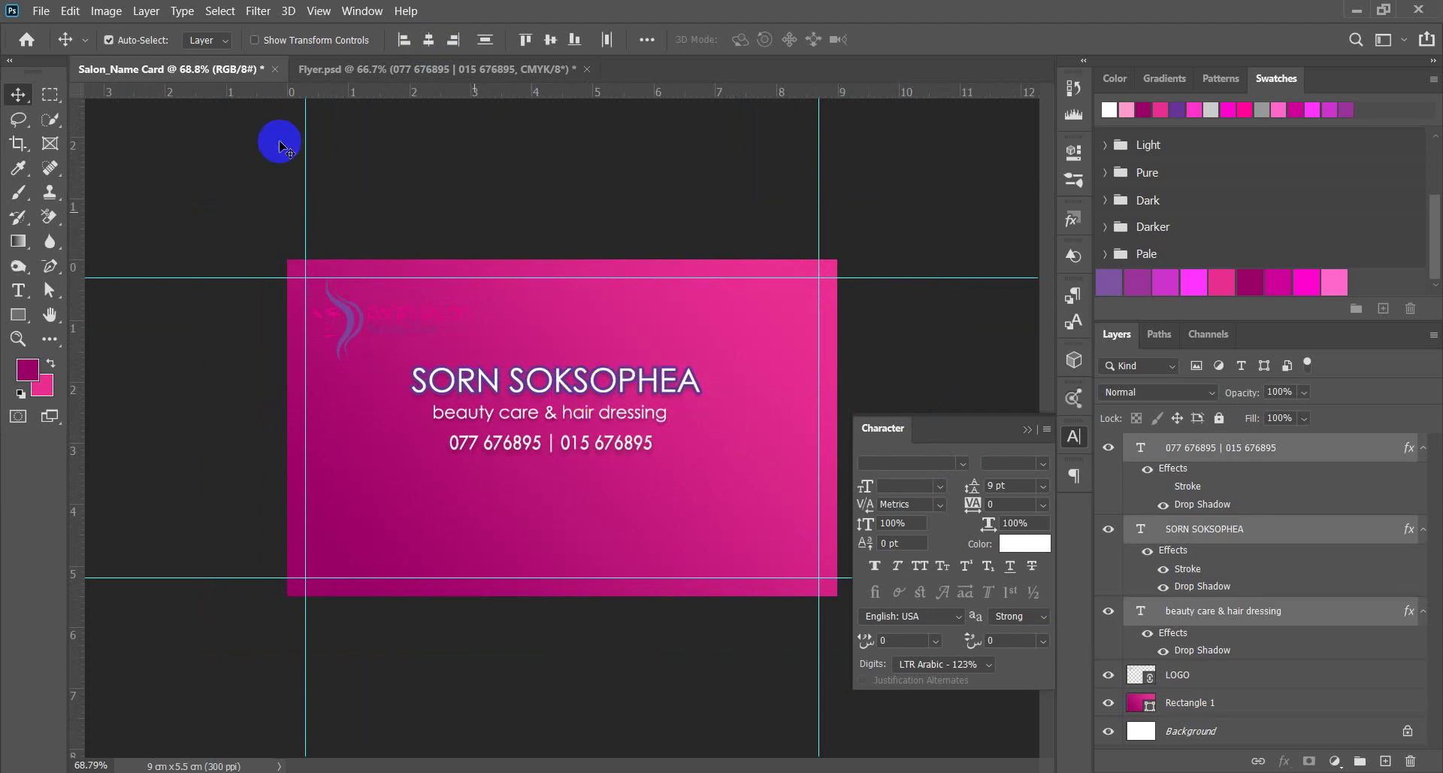
{"action": "left_click", "coordinate": [73, 13]}
{"action": "left_click", "coordinate": [83, 29]}
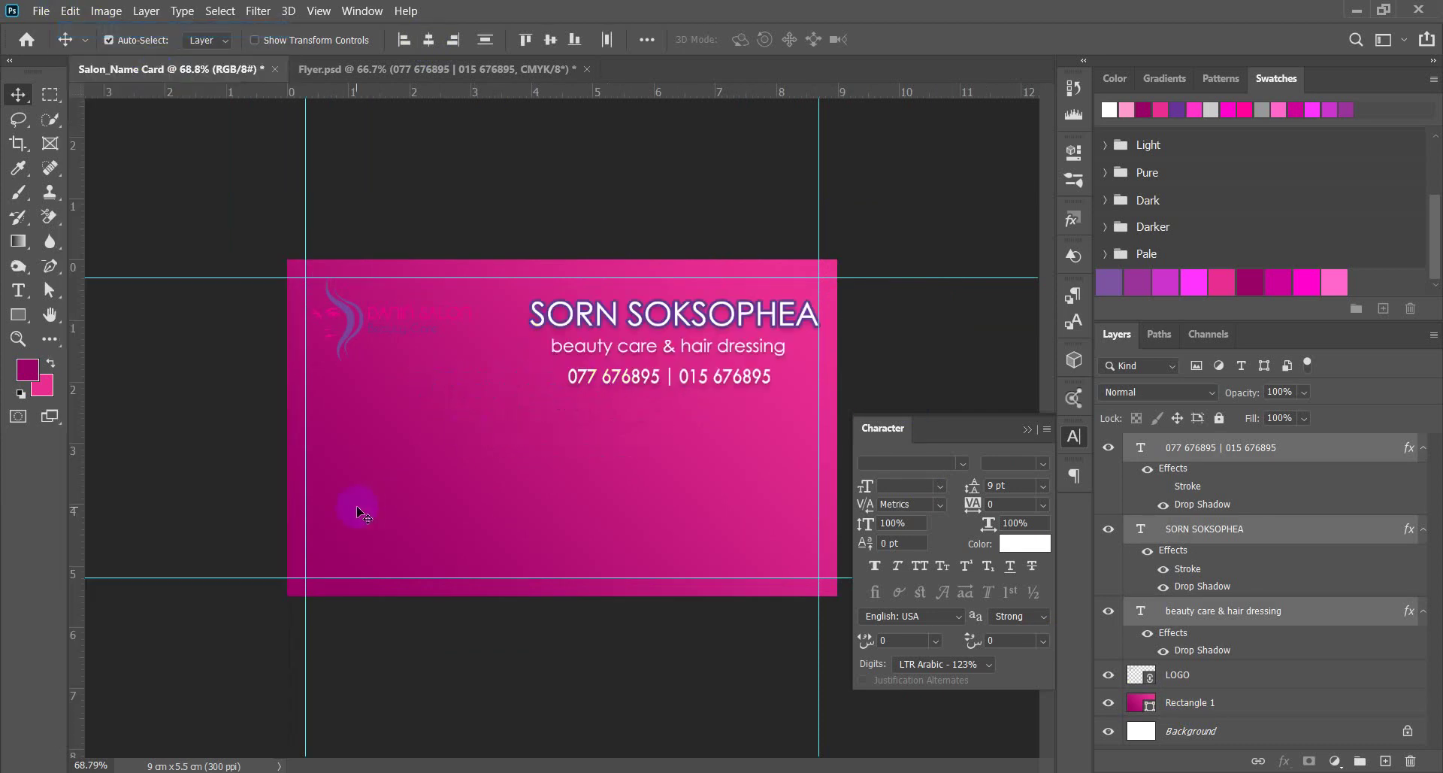
Nudge the text block down two pixels, zoom in, and shift the logo slightly lower.
{"action": "key", "text": "Down"}
{"action": "key", "text": "Down"}
{"action": "key", "text": "Down"}
{"action": "key", "text": "Down"}
{"action": "key", "text": "Down"}
{"action": "key", "text": "Down"}
{"action": "key", "text": "Down"}
{"action": "key", "text": "Down"}
{"action": "key", "text": "Down"}
{"action": "key", "text": "Down"}
{"action": "key", "text": "Down"}
{"action": "key", "text": "Down"}
{"action": "key", "text": "Down"}
{"action": "key", "text": "Down"}
{"action": "key", "text": "Down"}
{"action": "key", "text": "Down"}
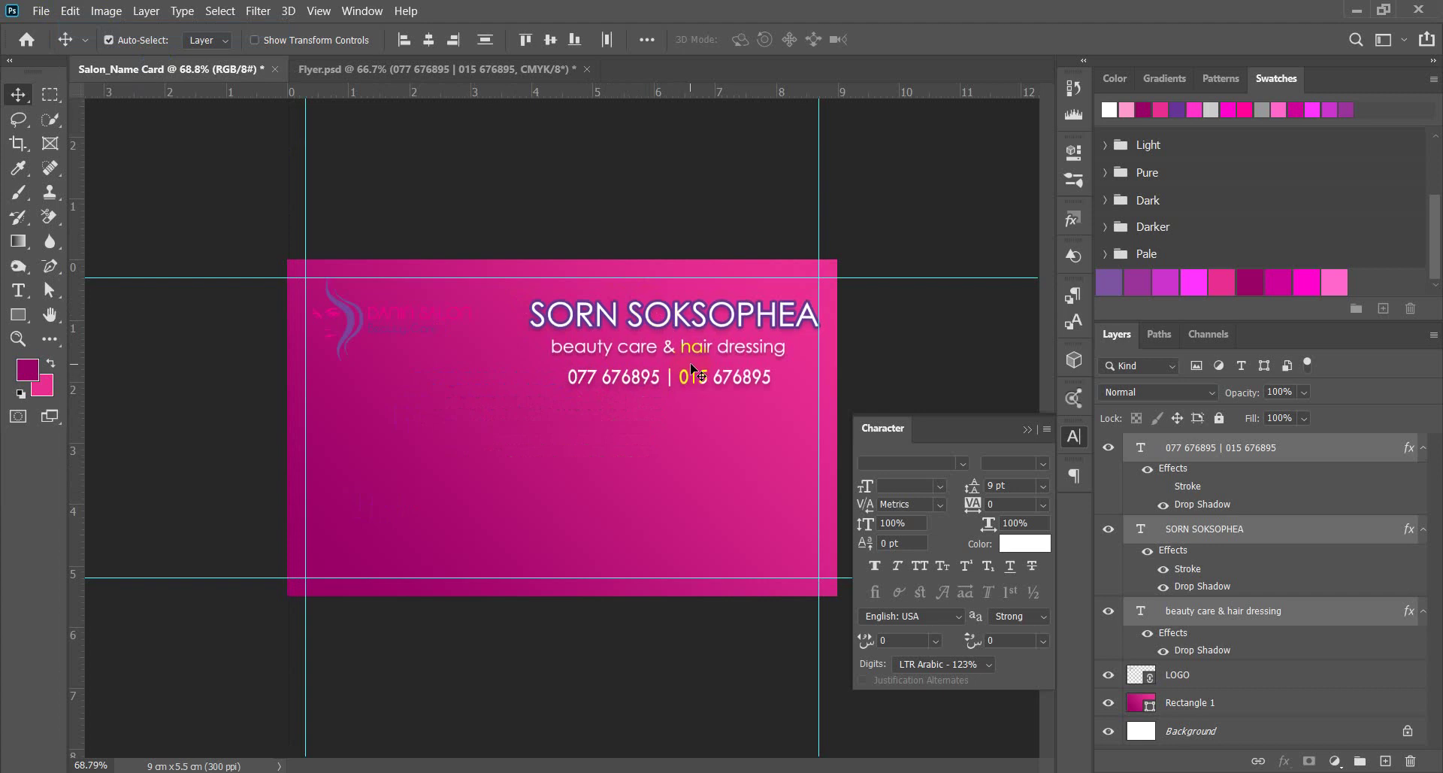
{"action": "key", "text": "Down"}
{"action": "key", "text": "Down"}
{"action": "key", "text": "Down"}
{"action": "key", "text": "Down"}
{"action": "key", "text": "Down"}
{"action": "key", "text": "Down"}
{"action": "key", "text": "Down"}
{"action": "key", "text": "Down"}
{"action": "key", "text": "Down"}
{"action": "key", "text": "Down"}
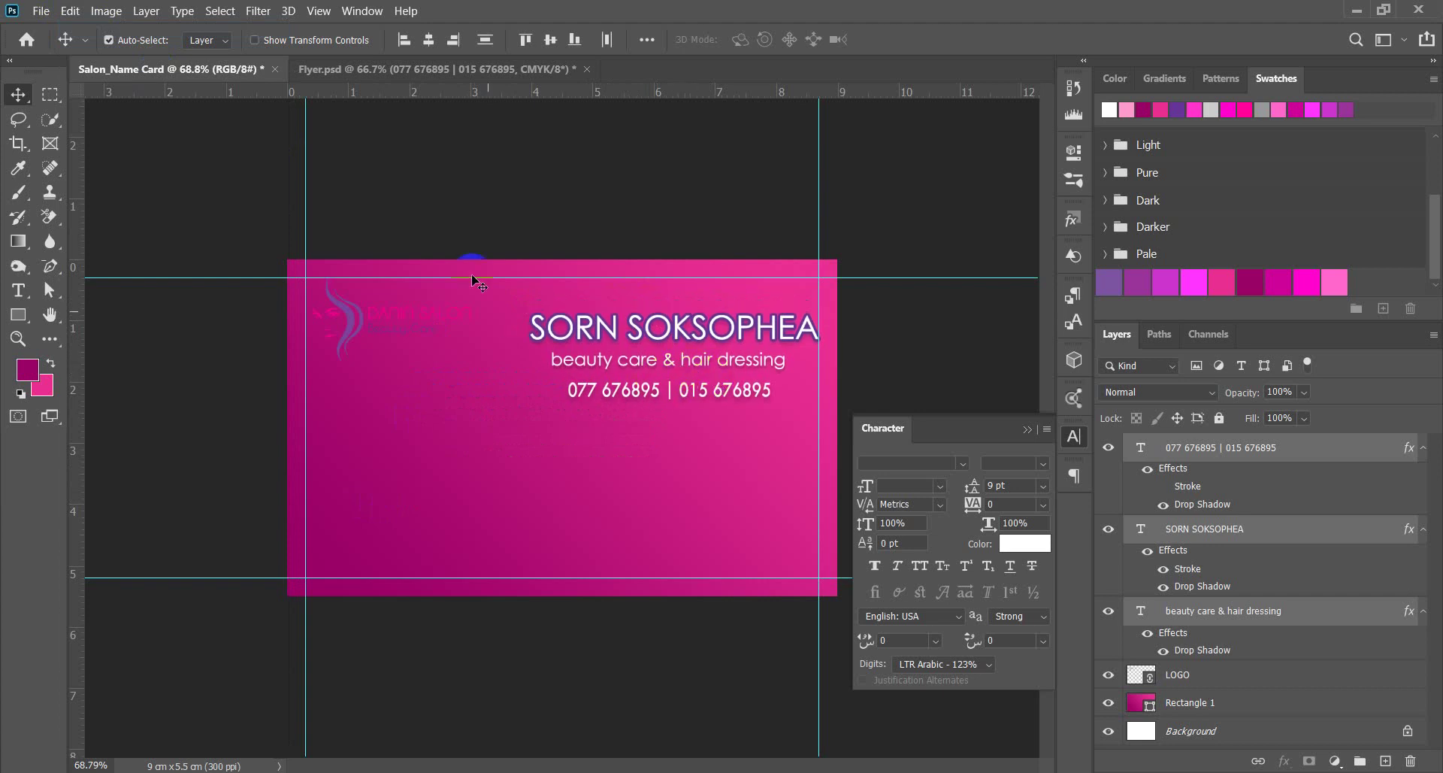
{"action": "key", "text": "ctrl+plus"}
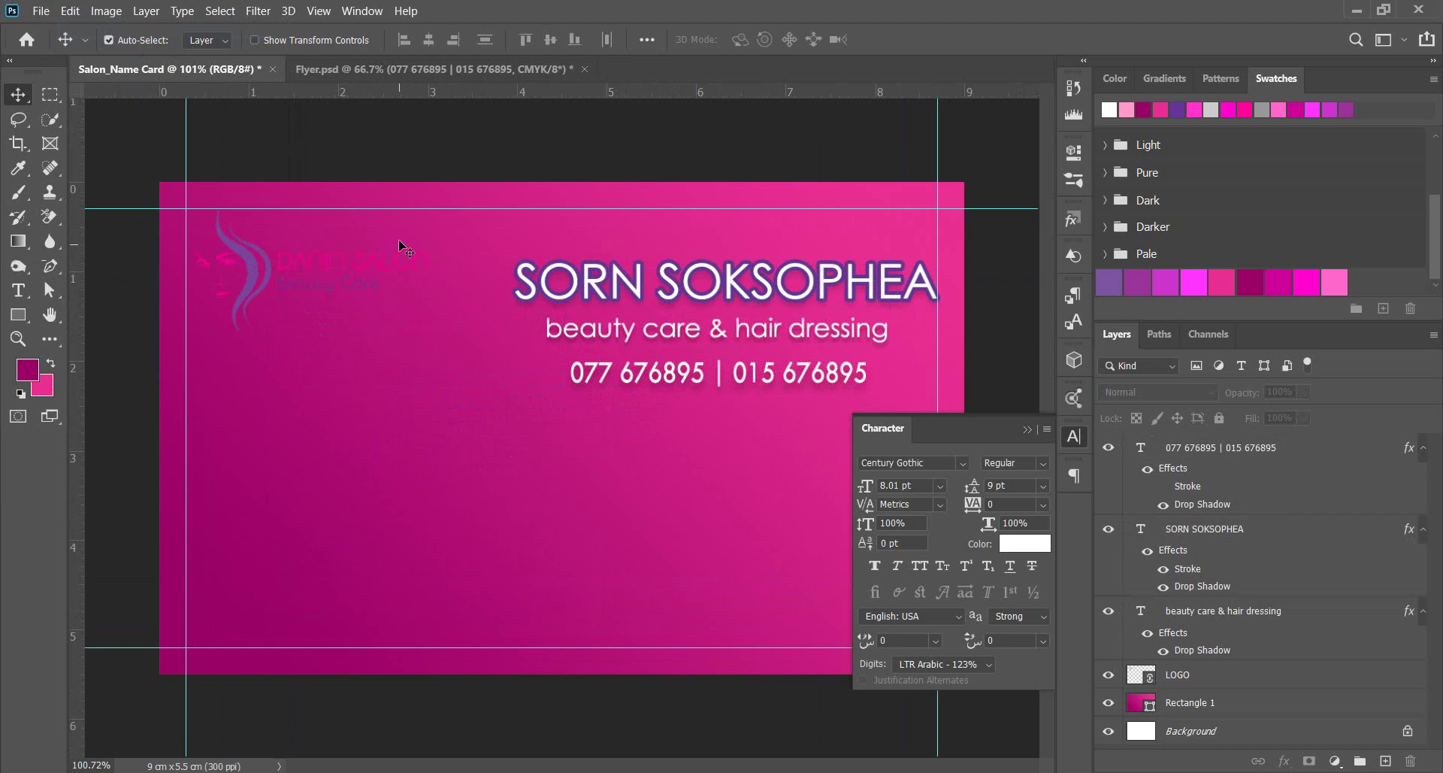
{"action": "left_click_drag", "start_coordinate": [263, 279], "coordinate": [263, 321]}
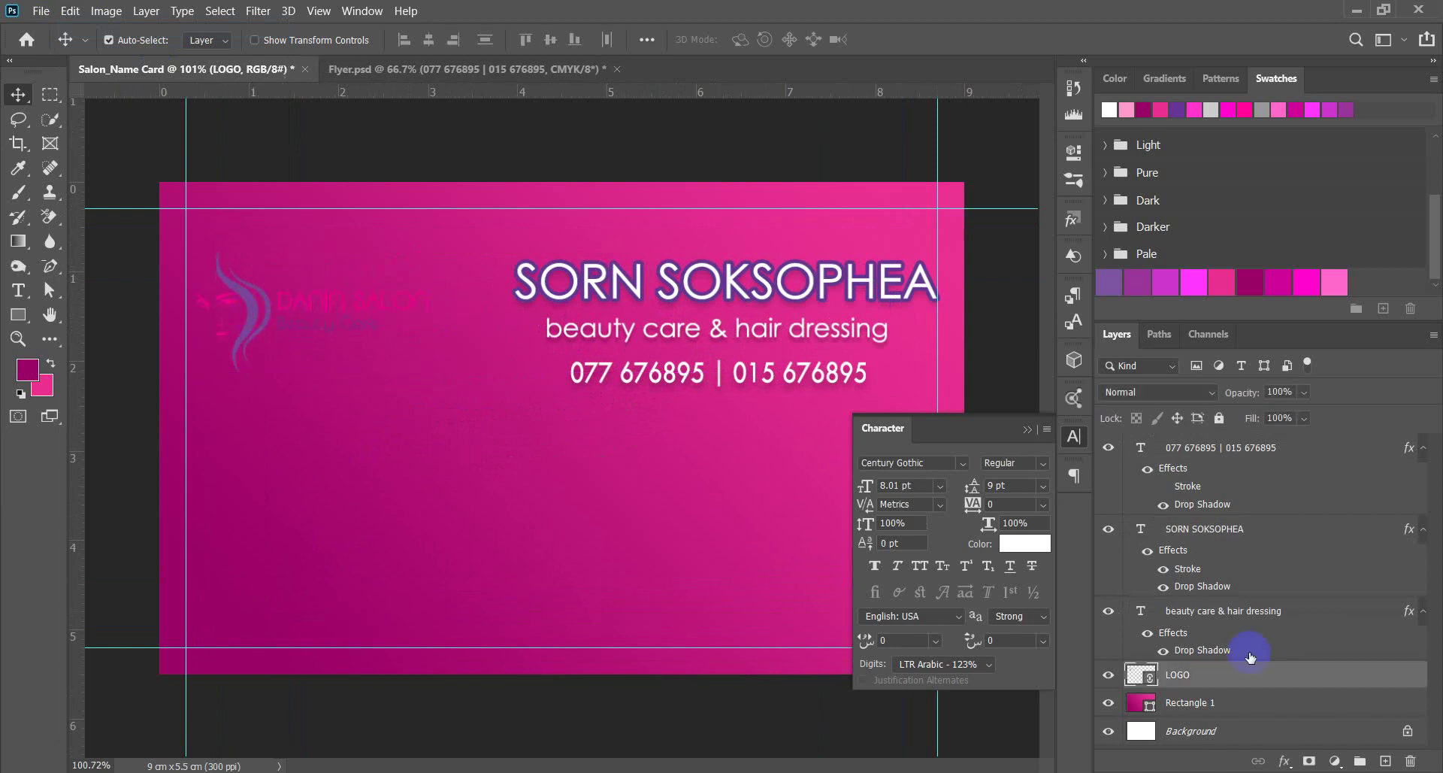
{"action": "left_click", "coordinate": [1288, 763]}
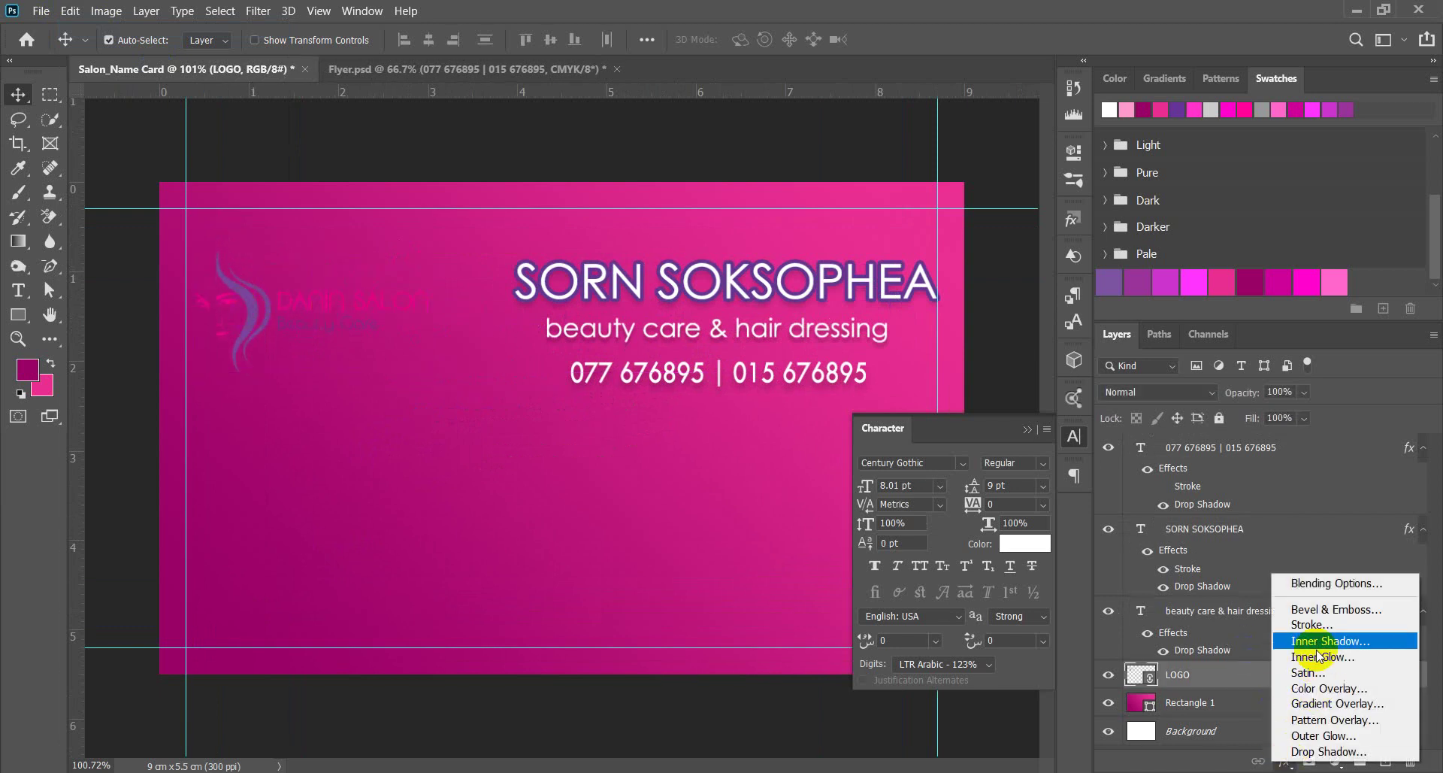
{"action": "left_click", "coordinate": [1178, 373]}
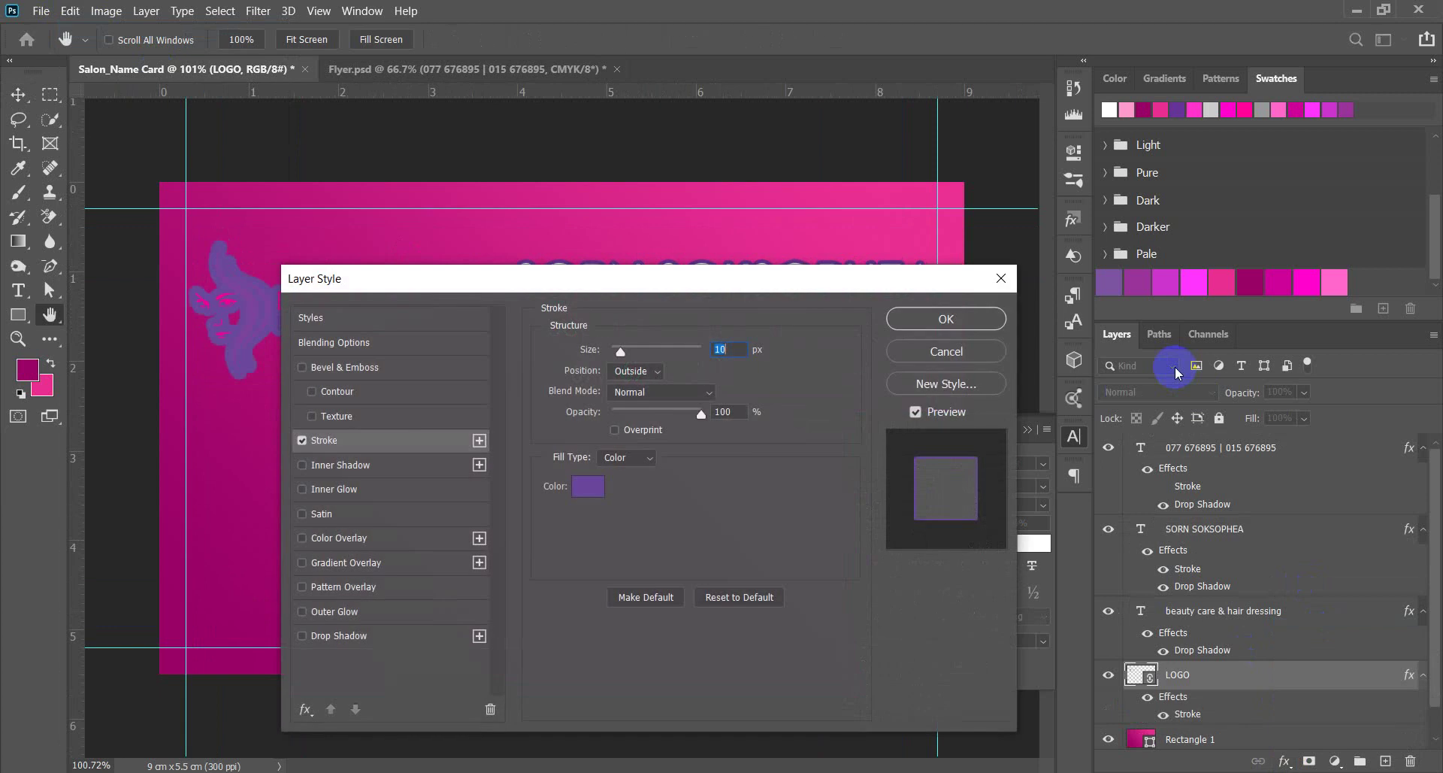
{"action": "mouse_move", "coordinate": [721, 286]}
{"action": "left_mouse_down"}
{"action": "mouse_move", "coordinate": [913, 286]}
{"action": "mouse_move", "coordinate": [1105, 236]}
{"action": "left_mouse_up"}
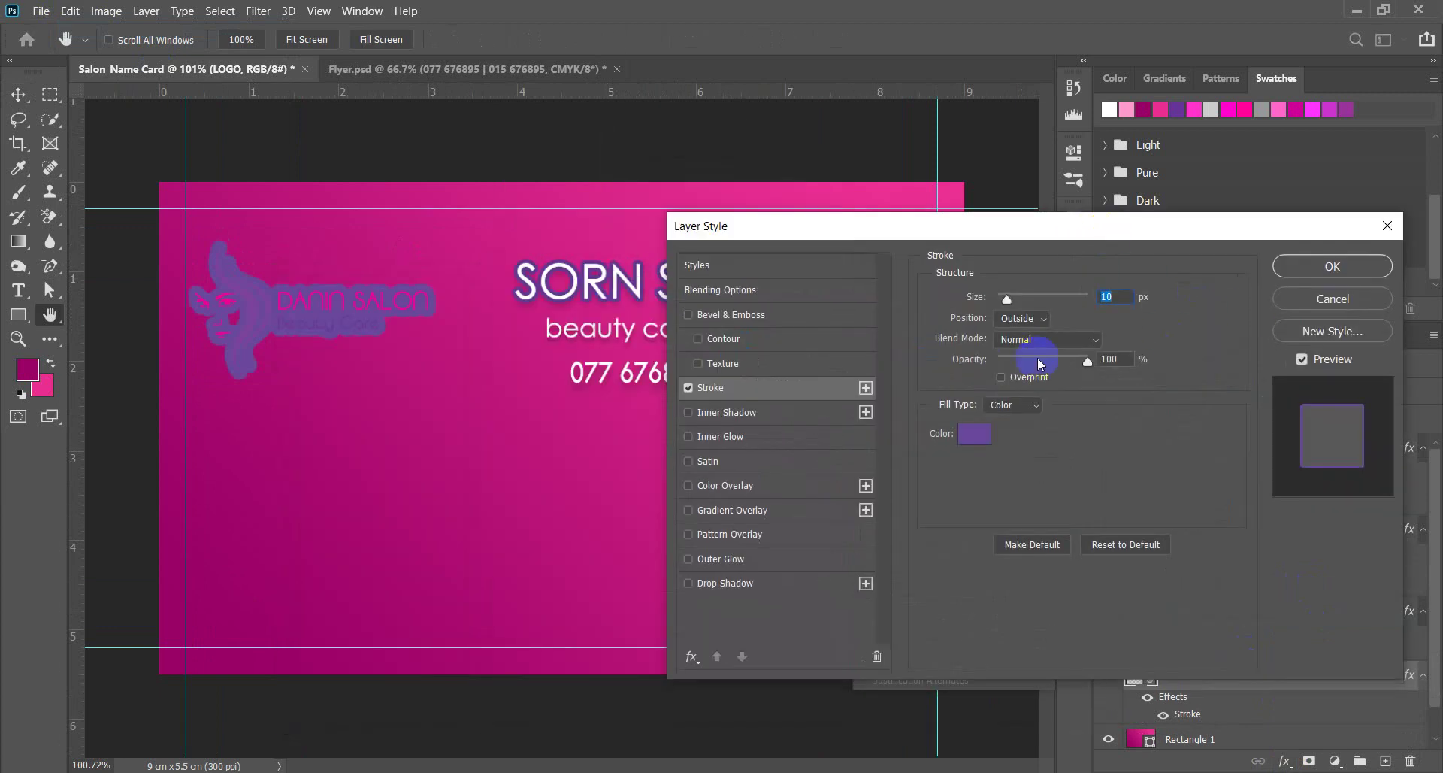
{"action": "left_click", "coordinate": [983, 424]}
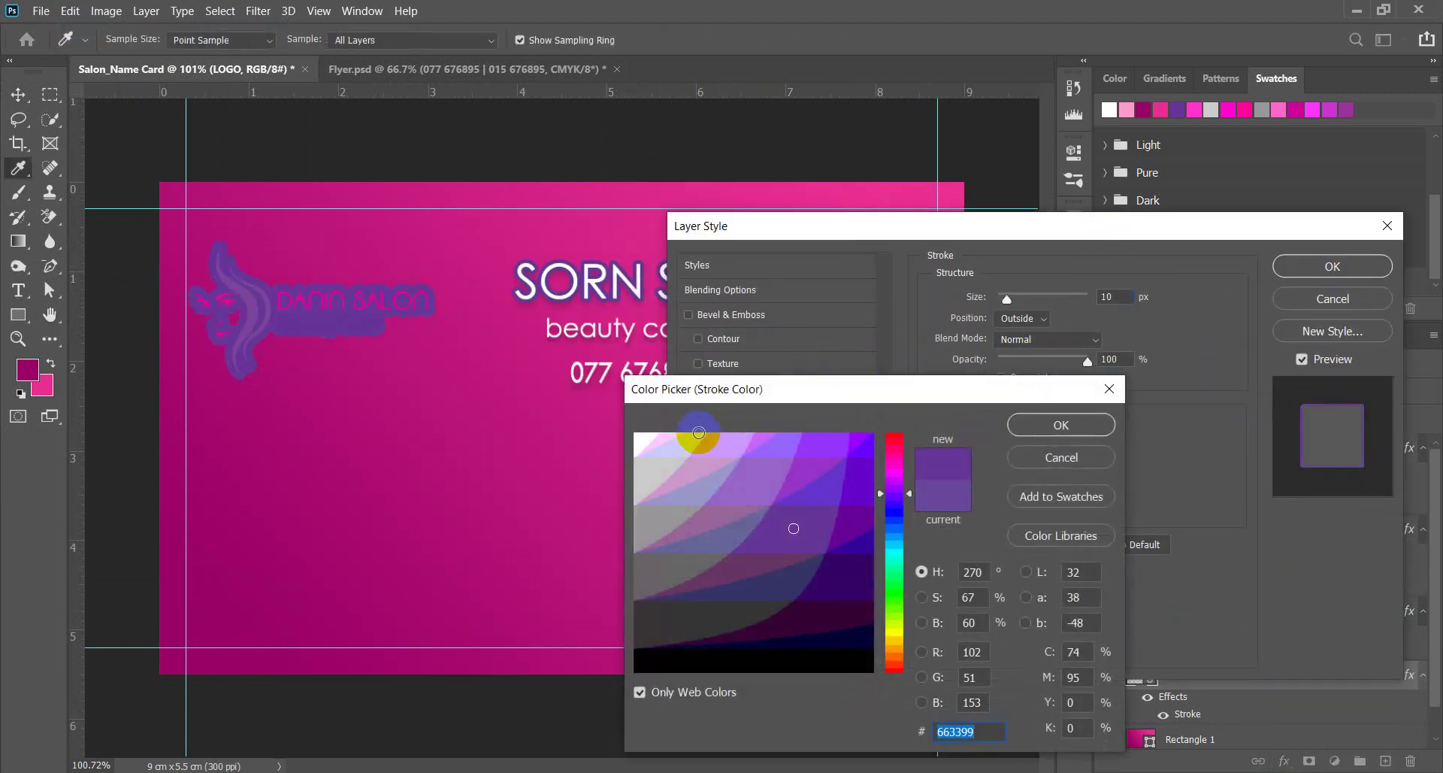
{"action": "left_click", "coordinate": [693, 432]}
{"action": "left_click", "coordinate": [1056, 424]}
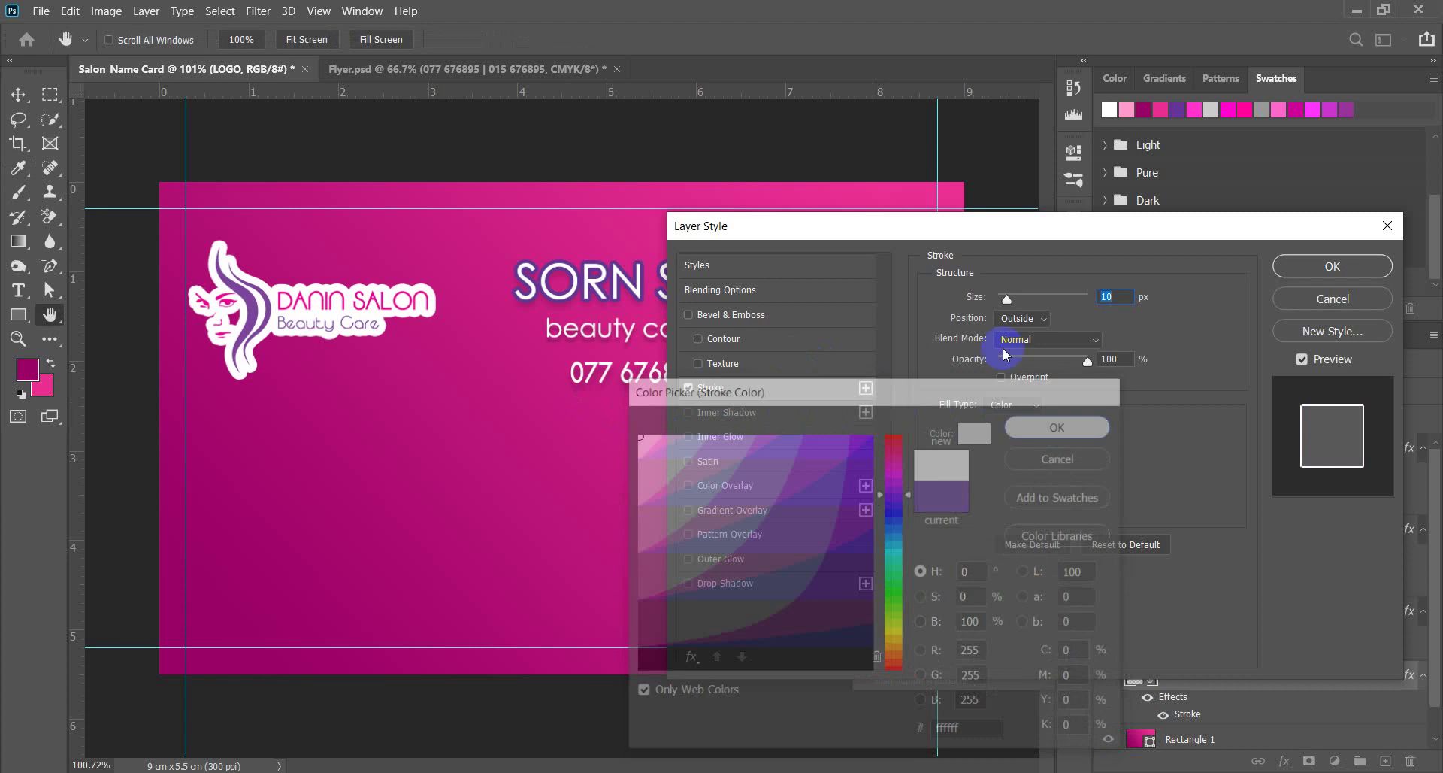
{"action": "left_click_drag", "start_coordinate": [1010, 304], "coordinate": [1004, 312]}
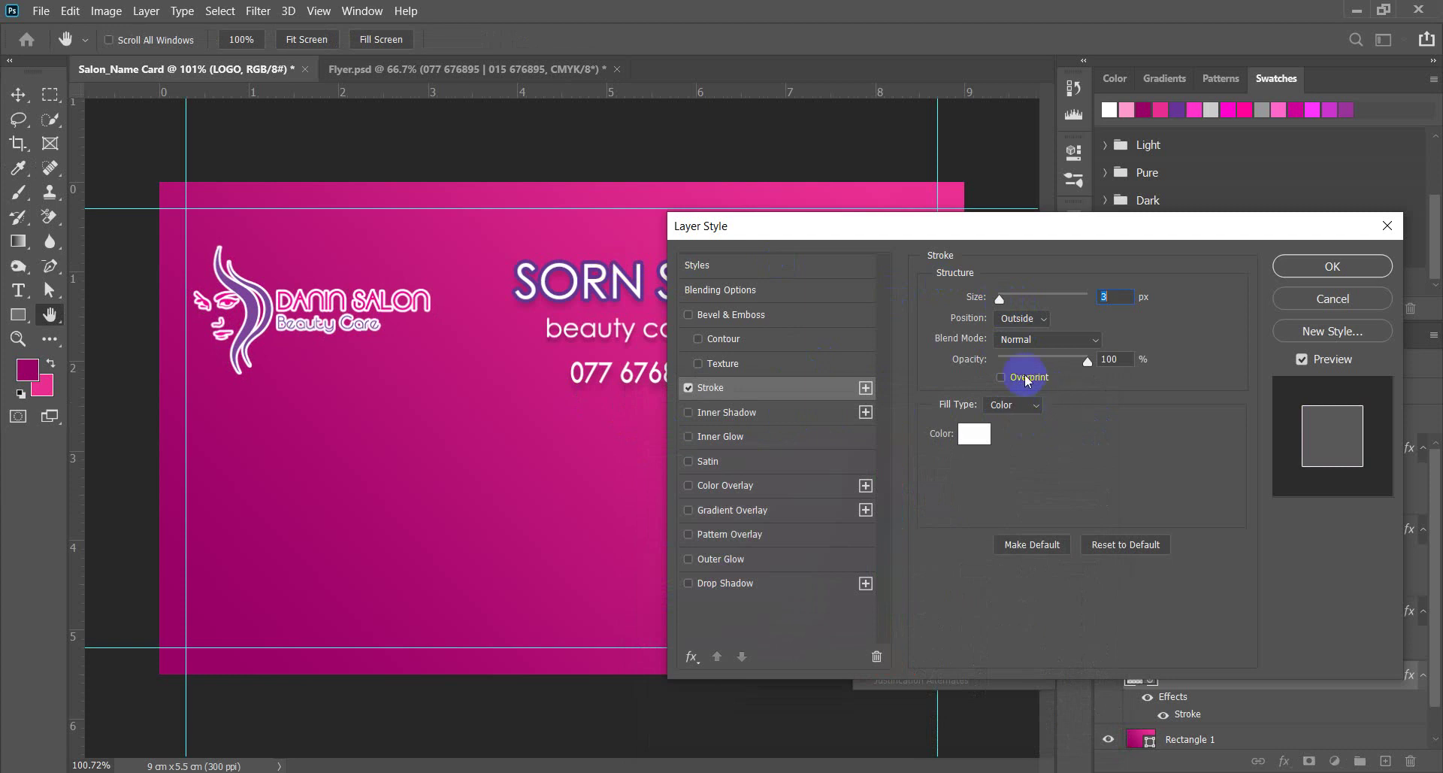
{"action": "mouse_move", "coordinate": [1001, 298]}
{"action": "left_mouse_down"}
{"action": "mouse_move", "coordinate": [1033, 301]}
{"action": "mouse_move", "coordinate": [1013, 311]}
{"action": "left_mouse_up"}
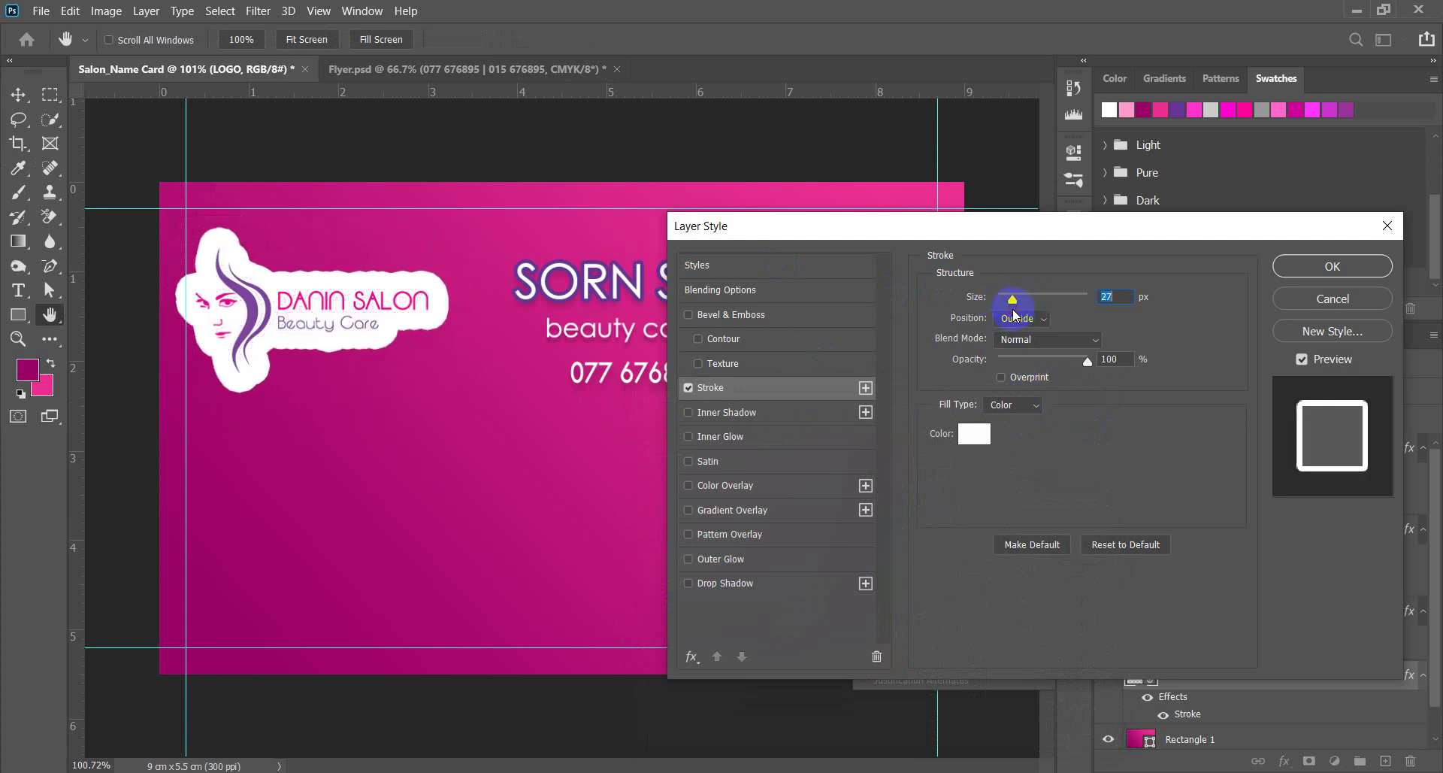
{"action": "mouse_move", "coordinate": [1087, 363]}
{"action": "left_mouse_down"}
{"action": "mouse_move", "coordinate": [1015, 366]}
{"action": "mouse_move", "coordinate": [1098, 370]}
{"action": "mouse_move", "coordinate": [998, 363]}
{"action": "left_mouse_up"}
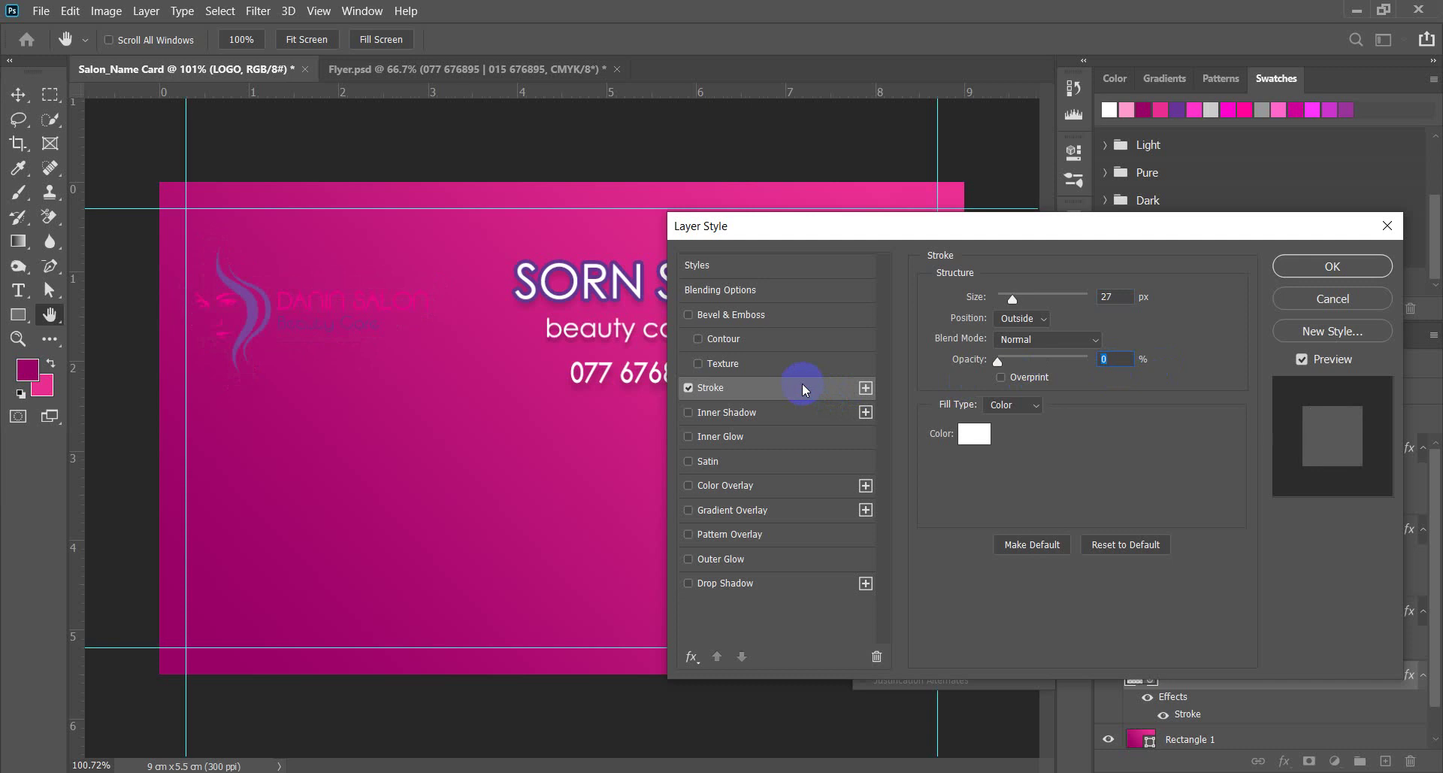
{"action": "left_click", "coordinate": [1341, 299]}
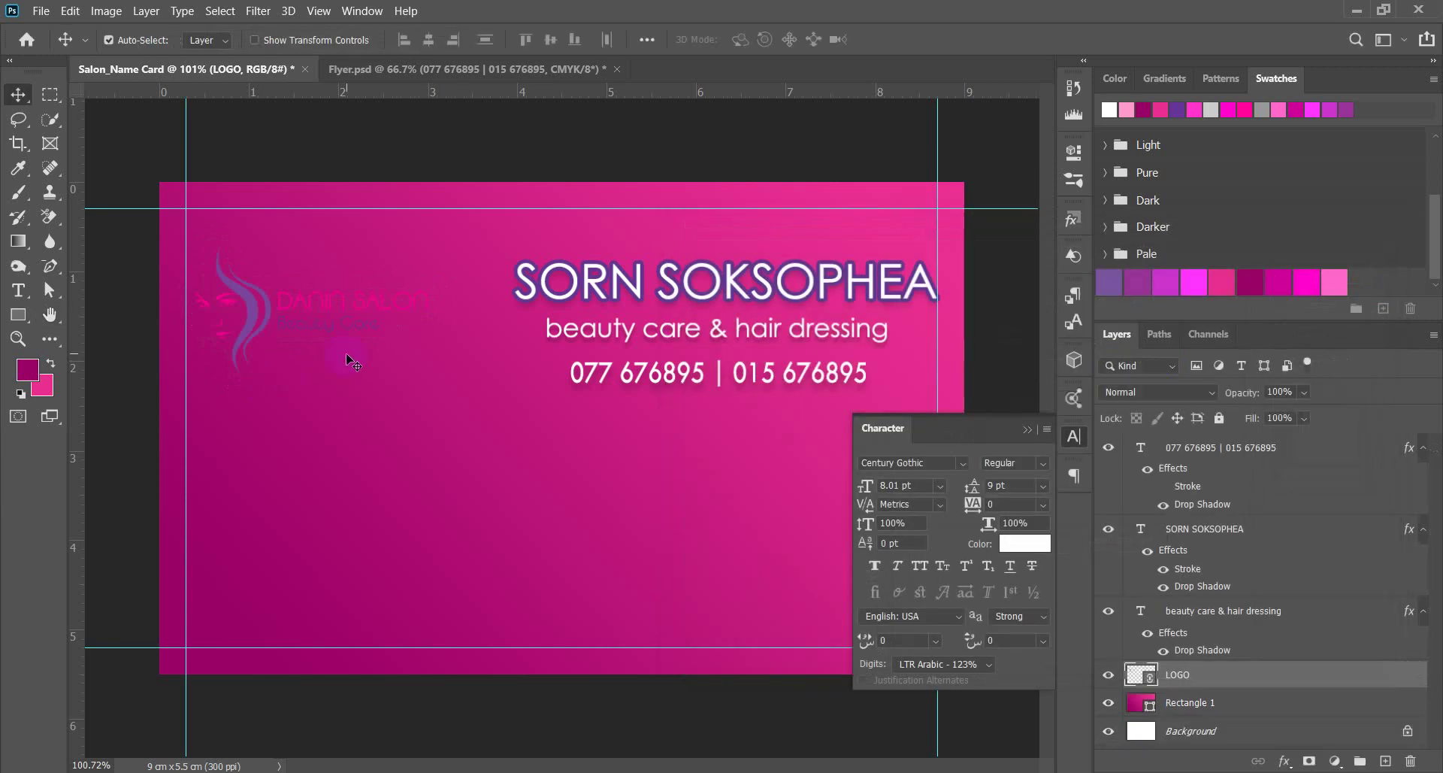
Move the LOGO layer beneath the pink rectangle and load the logo's outline as a selection.
{"action": "scroll", "coordinate": [234, 372], "scroll_direction": "up", "scroll_amount": 3}
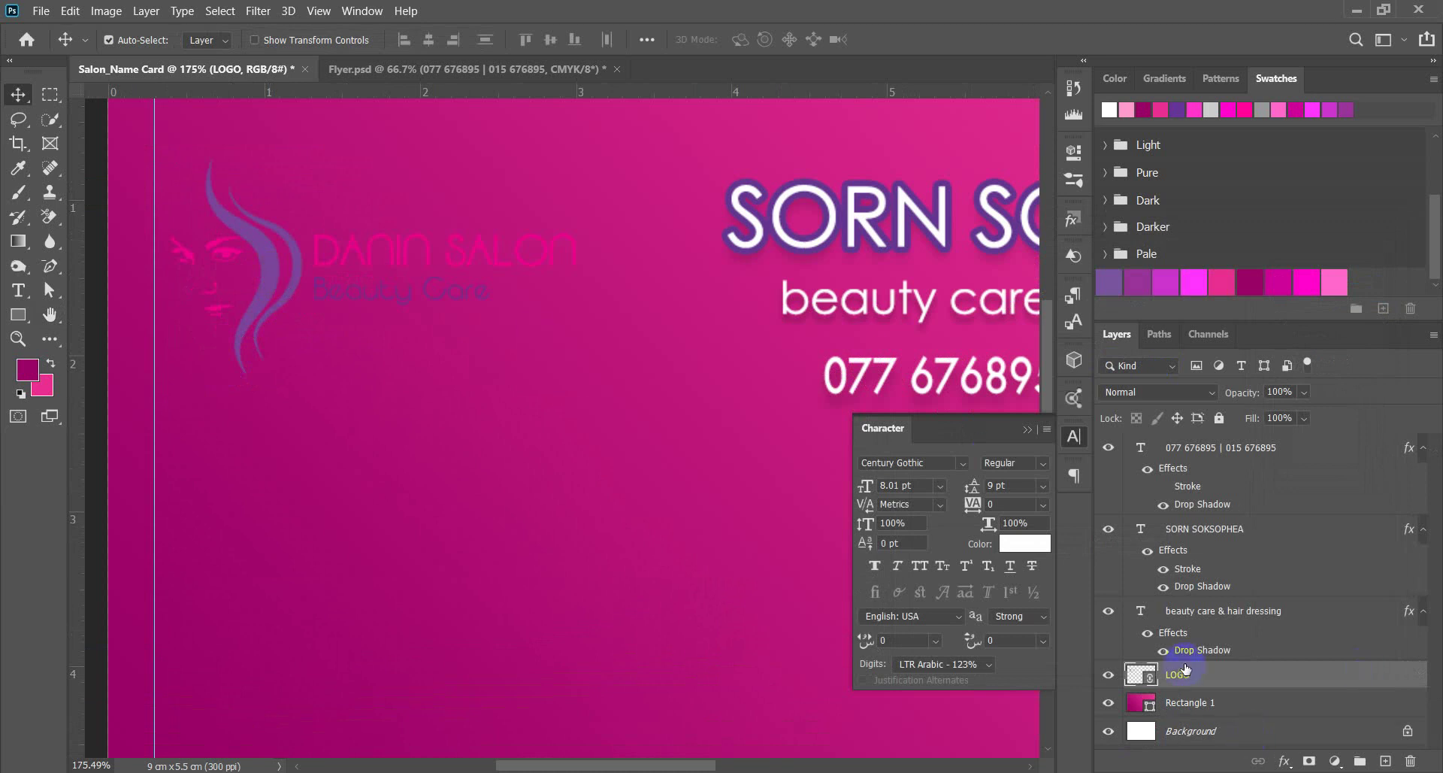
{"action": "left_click_drag", "start_coordinate": [1199, 675], "coordinate": [1202, 711]}
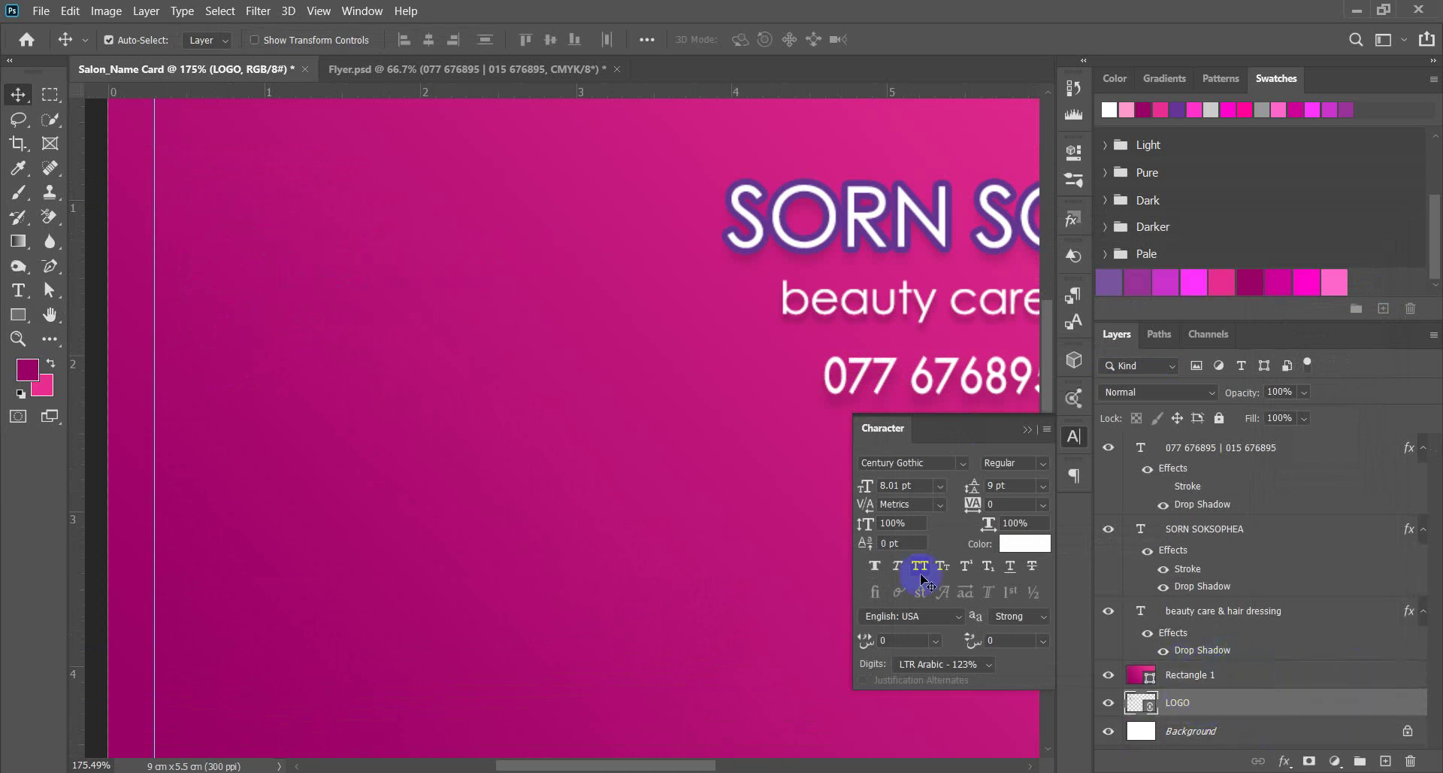
{"action": "left_click", "coordinate": [1150, 705]}
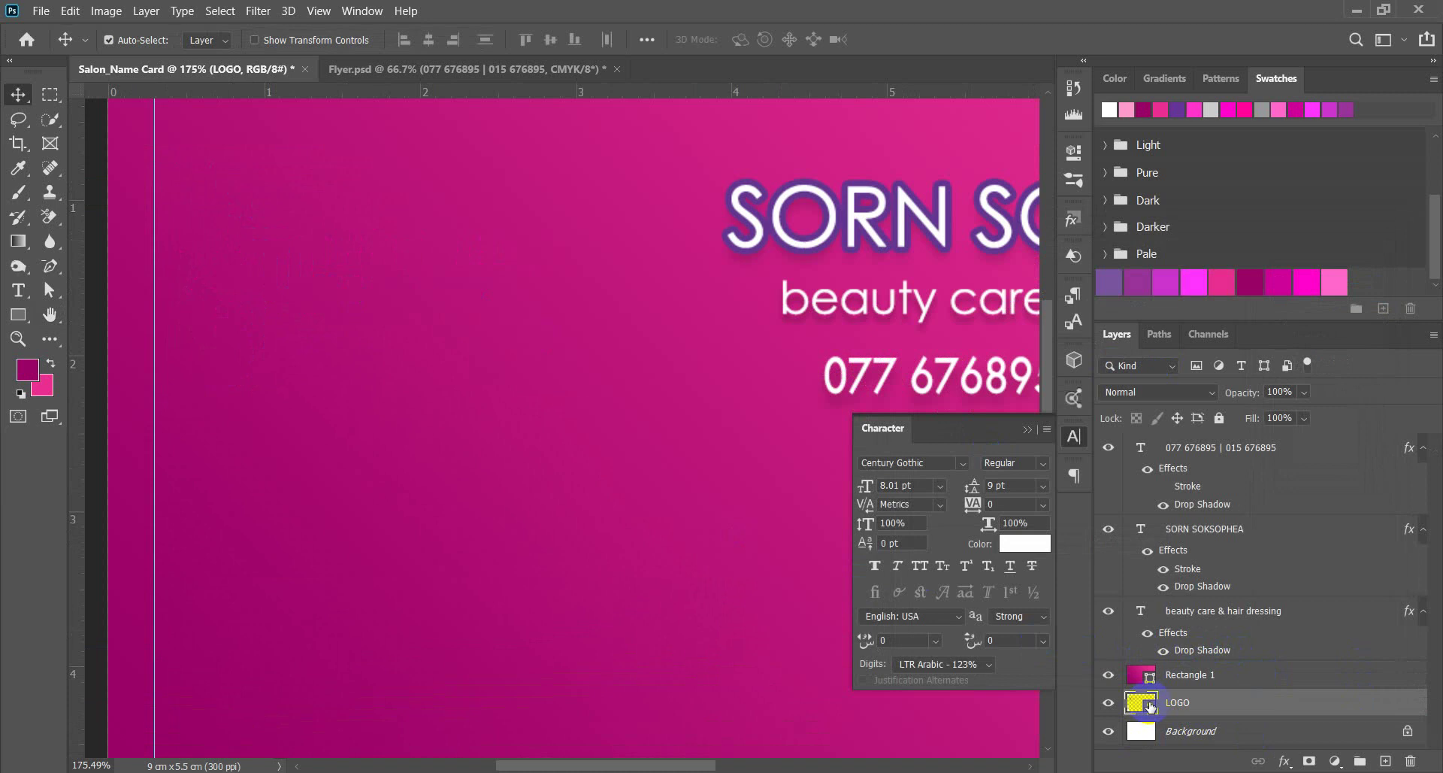
{"action": "key", "text": "ctrl"}
{"action": "left_click", "coordinate": [1141, 708], "text": "ctrl"}
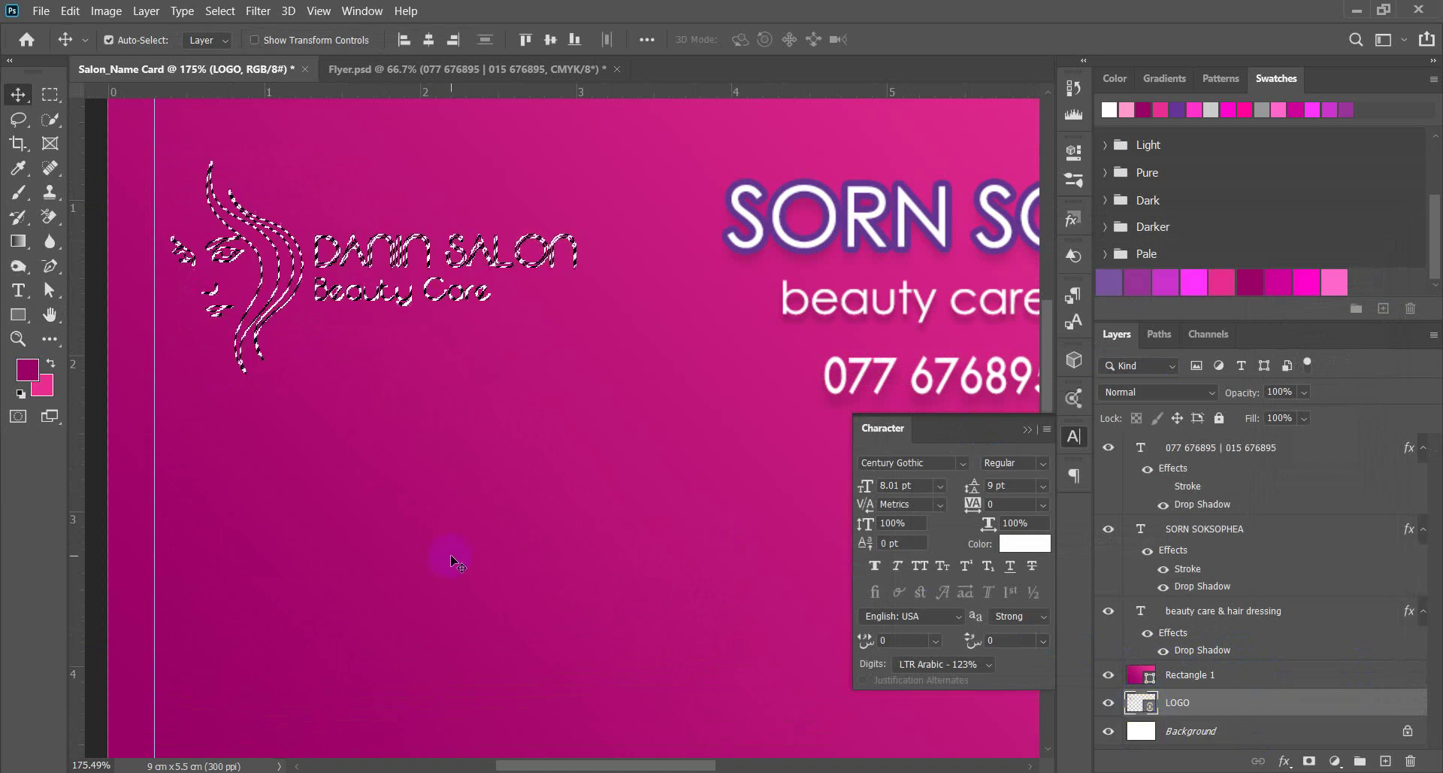
{"action": "left_click", "coordinate": [398, 529]}
{"action": "left_click_drag", "start_coordinate": [400, 504], "coordinate": [400, 503]}
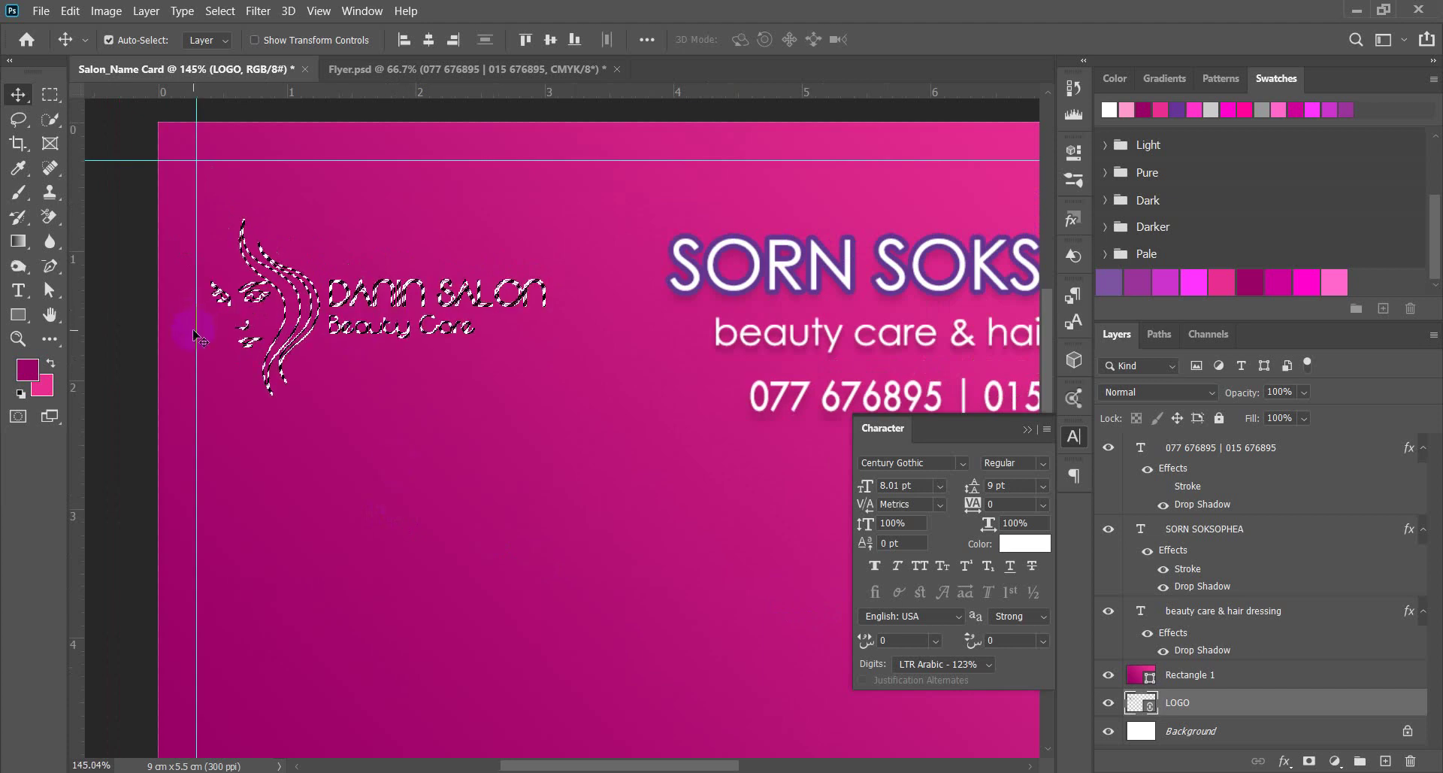
{"action": "scroll", "coordinate": [338, 413], "scroll_direction": "down", "scroll_amount": 1}
{"action": "left_click_drag", "start_coordinate": [338, 418], "coordinate": [259, 406]}
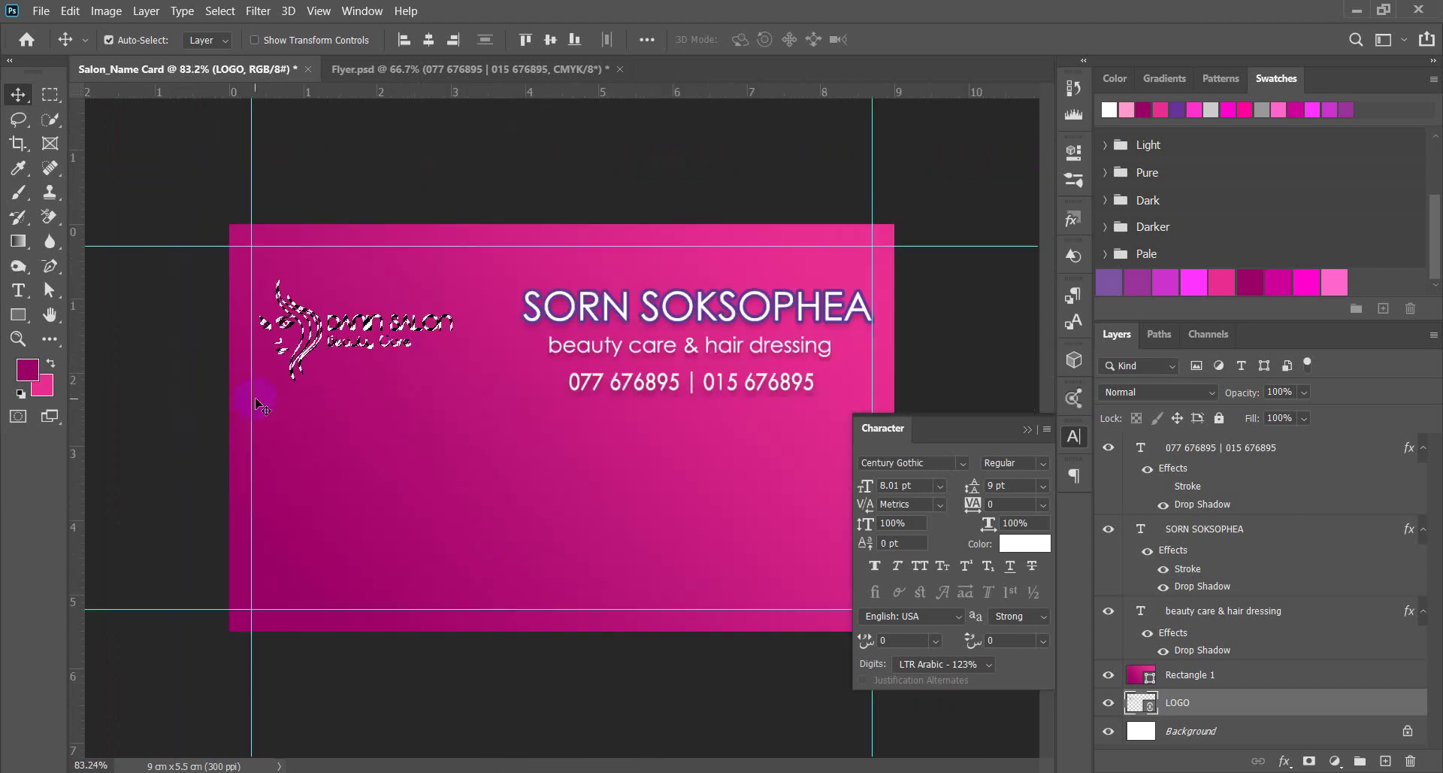
{"action": "key", "text": "ctrl+plus"}
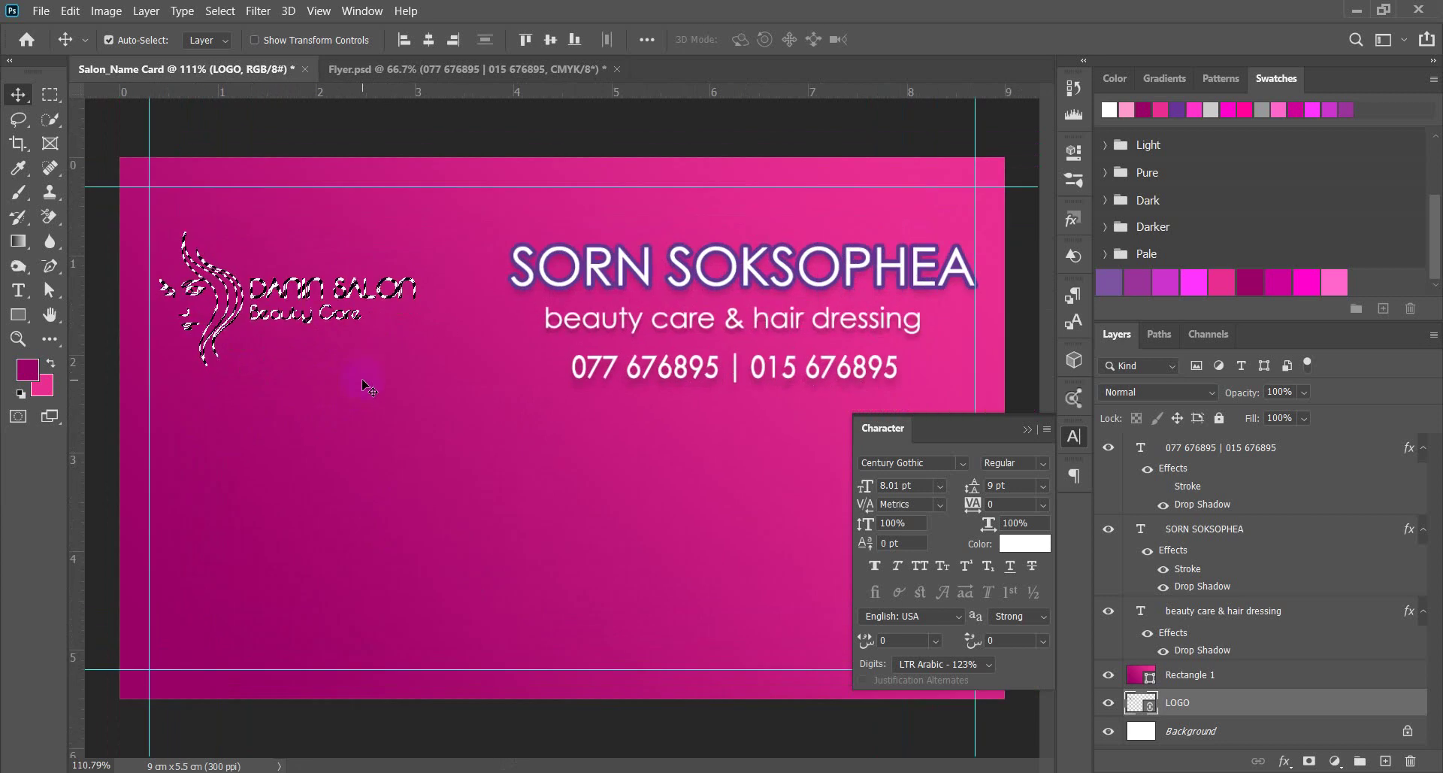
Enlarge the logo slightly and shift it up and to the left.
{"action": "key", "text": "ctrl+t"}
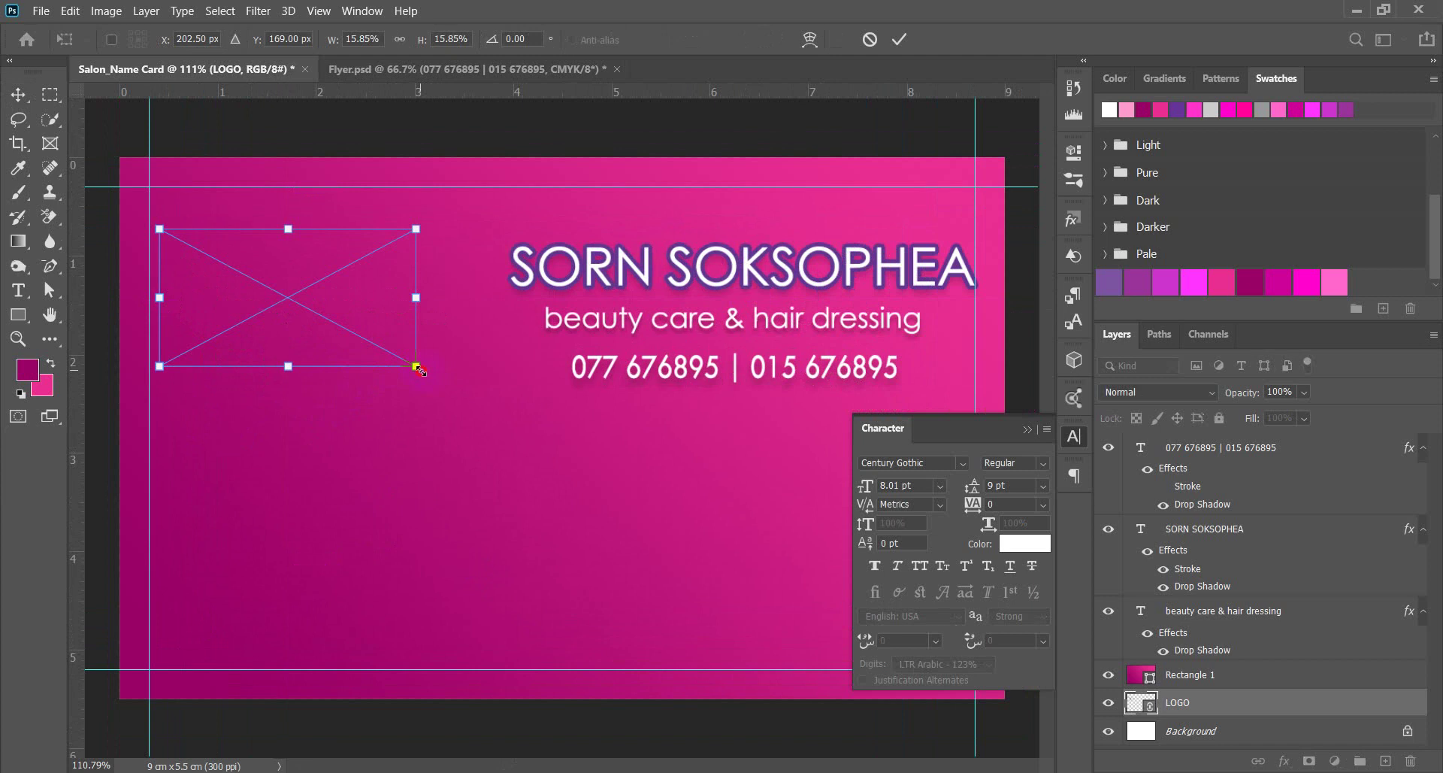
{"action": "left_click_drag", "start_coordinate": [418, 368], "coordinate": [465, 392]}
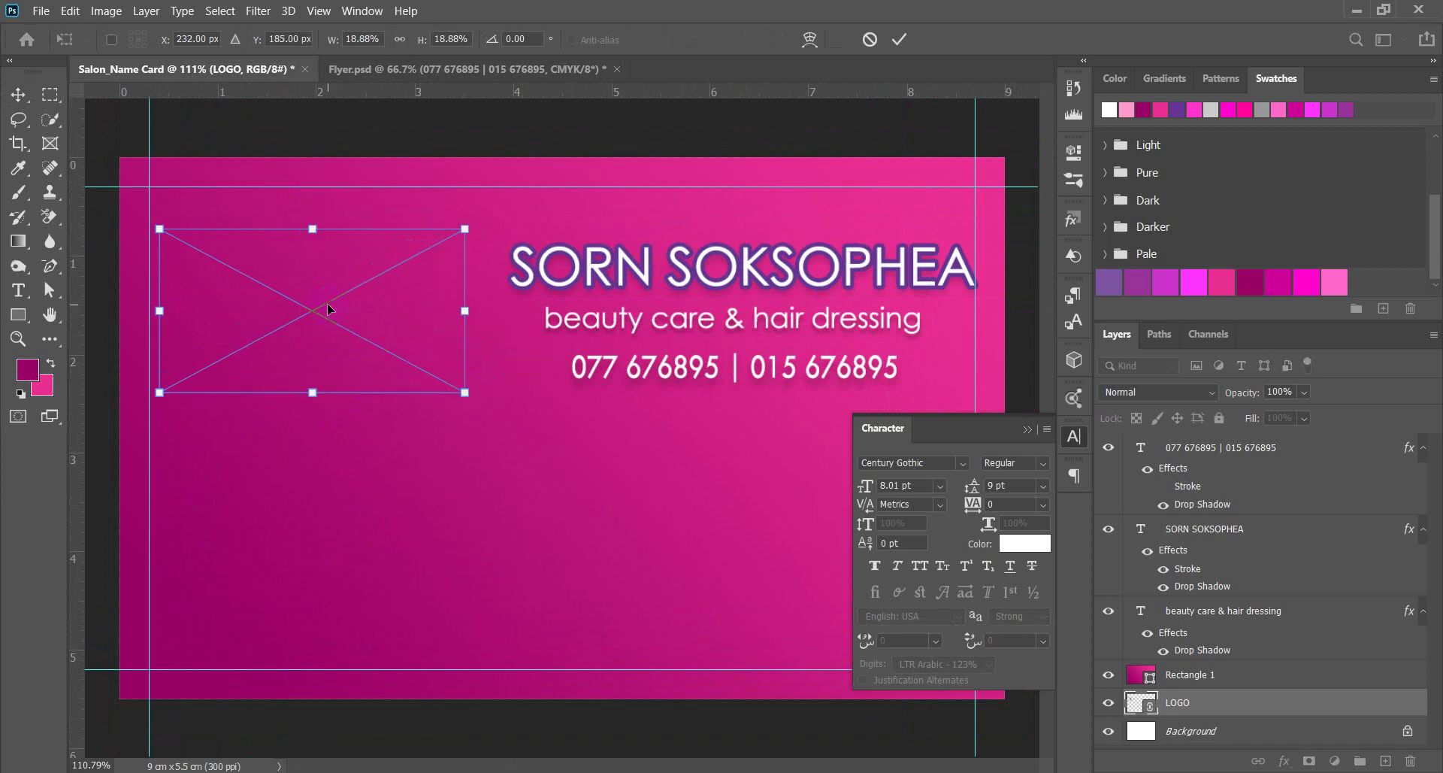
{"action": "left_click_drag", "start_coordinate": [324, 304], "coordinate": [317, 303]}
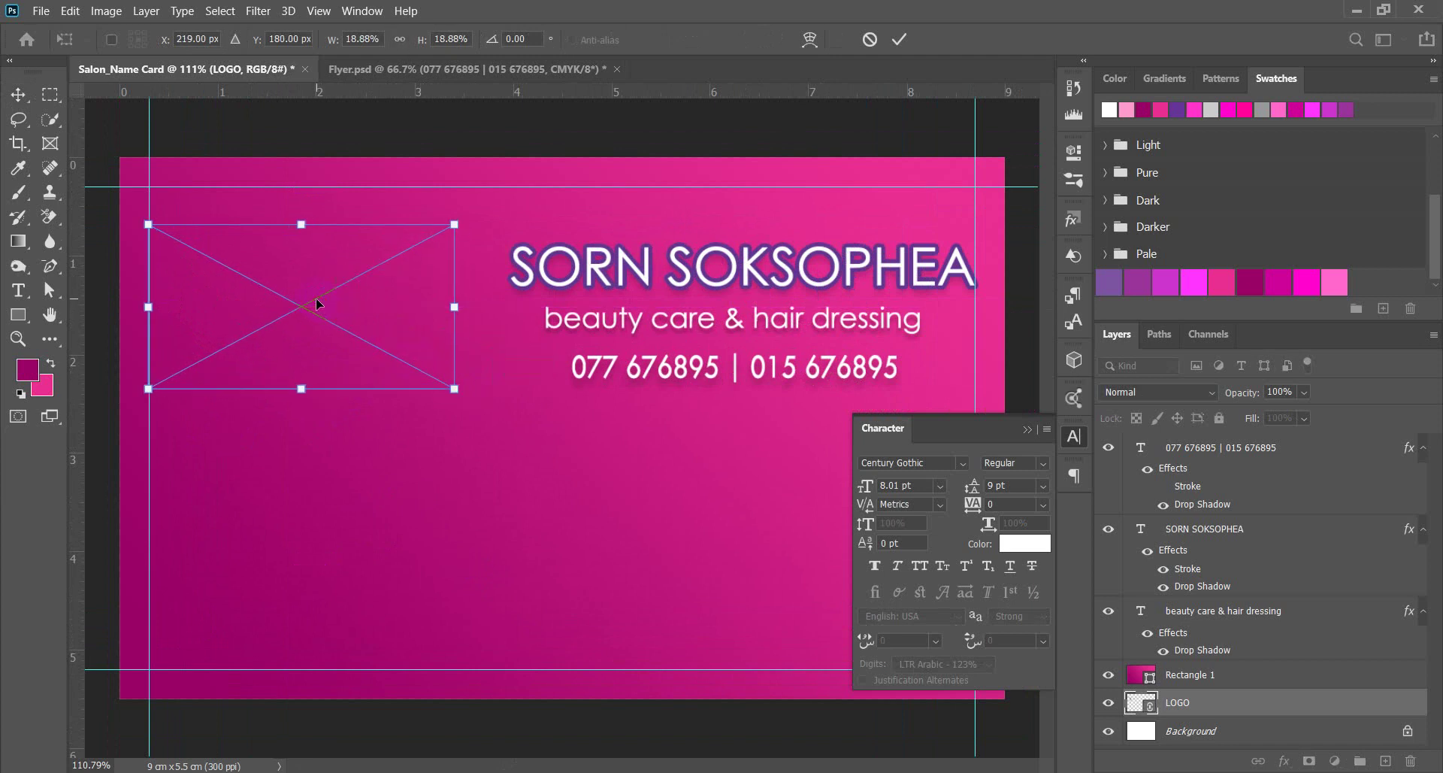
{"action": "key", "text": "Return"}
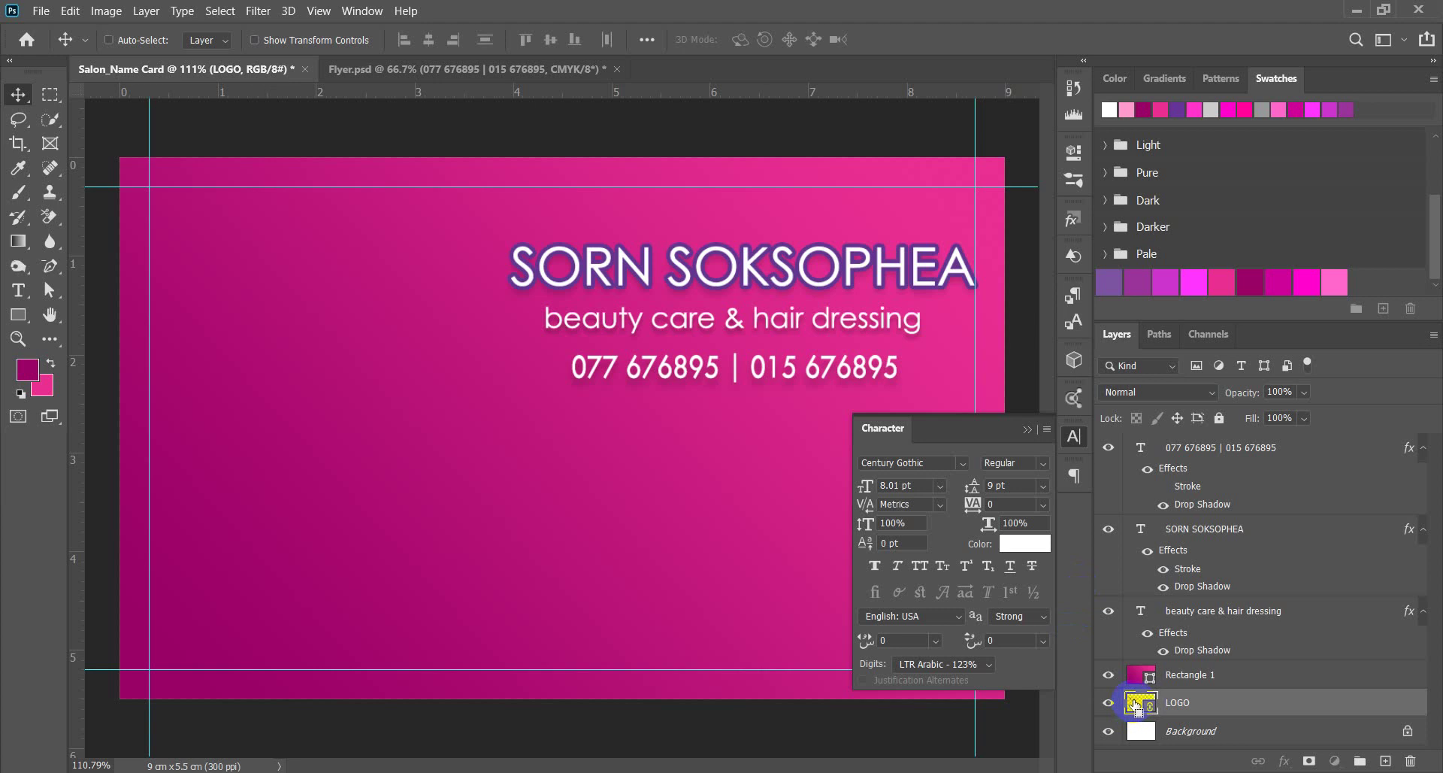
Check the logo's distances from the card edges, deselect, and stack LOGO above Rectangle 1.
{"action": "left_click", "coordinate": [1138, 701], "text": "ctrl"}
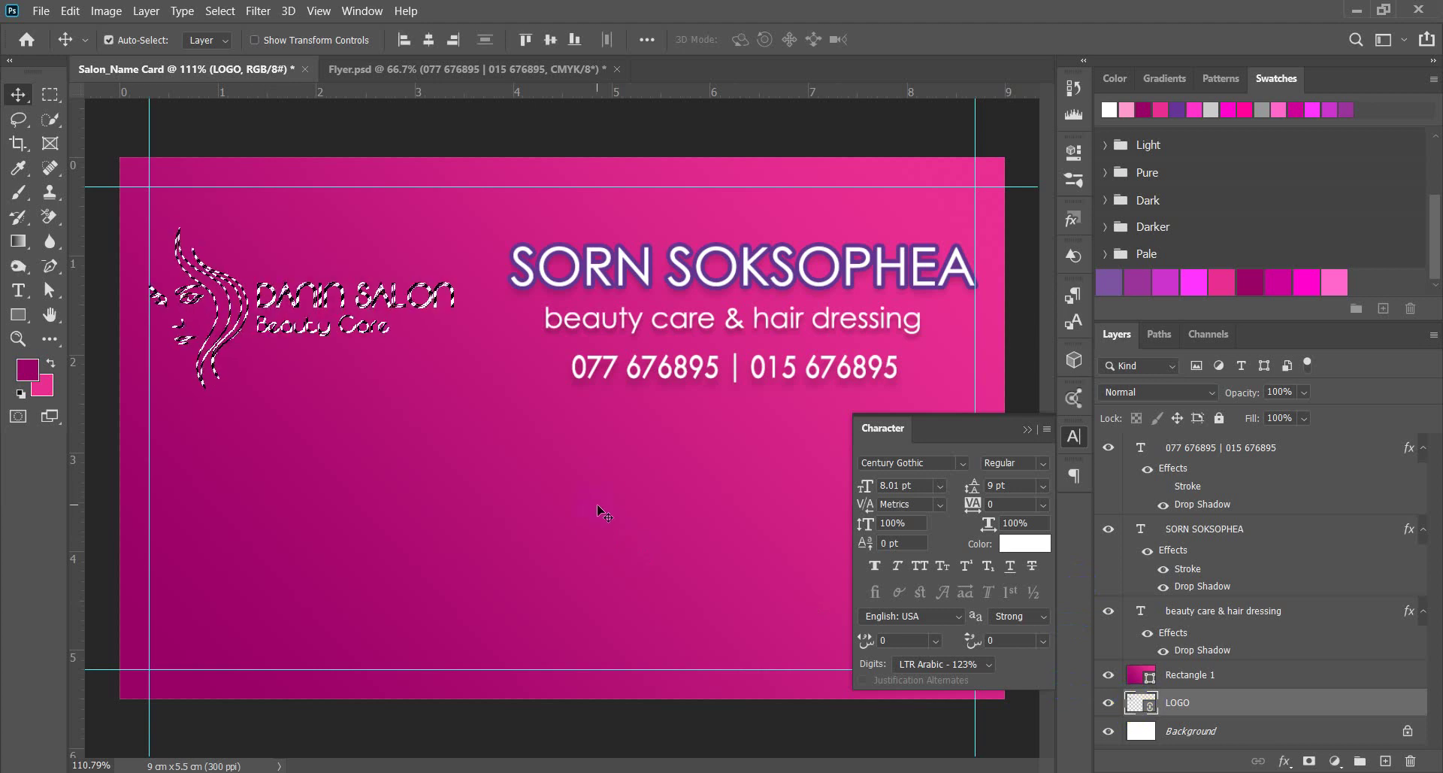
{"action": "key", "text": "ctrl"}
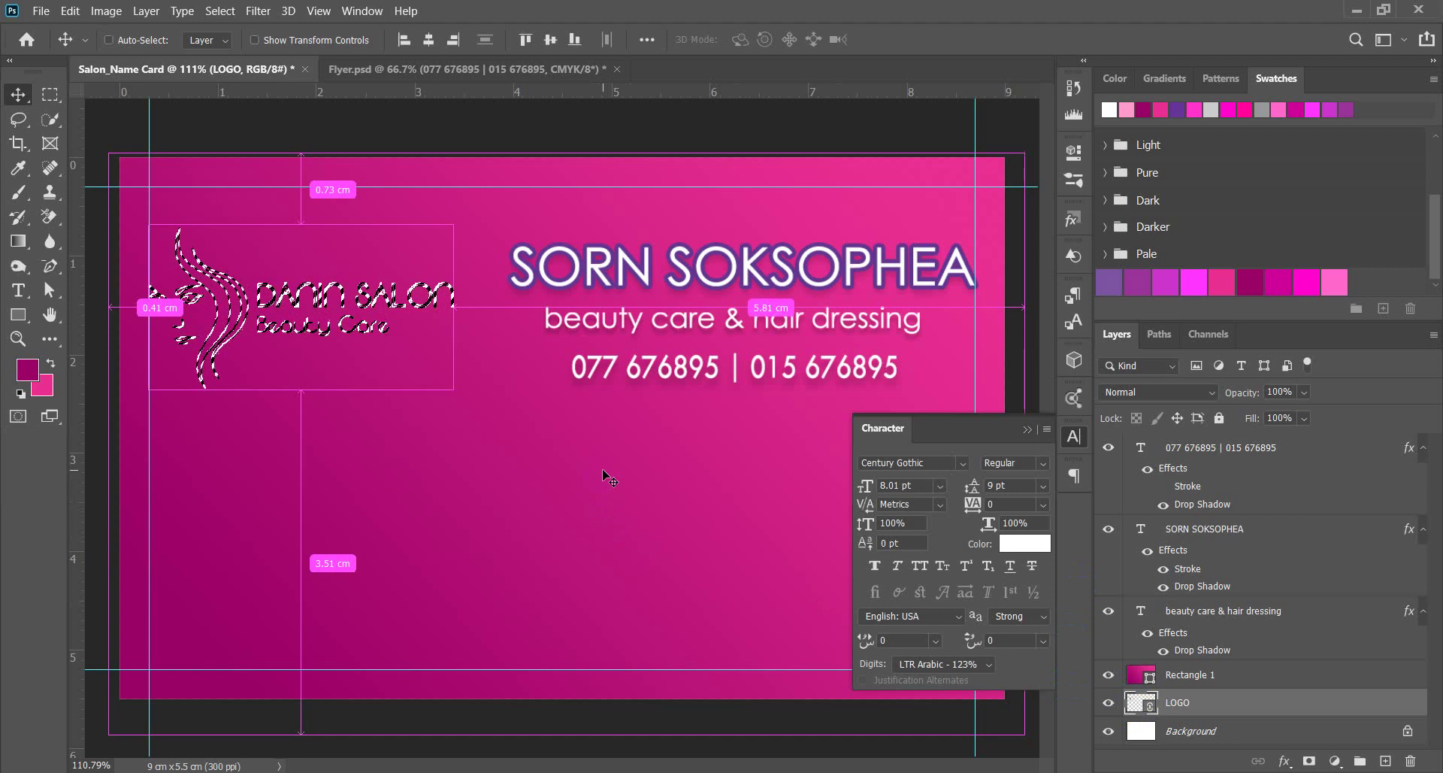
{"action": "key", "text": "ctrl+d"}
{"action": "left_click_drag", "start_coordinate": [1196, 707], "coordinate": [1195, 677]}
{"action": "scroll", "coordinate": [429, 489], "scroll_direction": "down", "scroll_amount": 1}
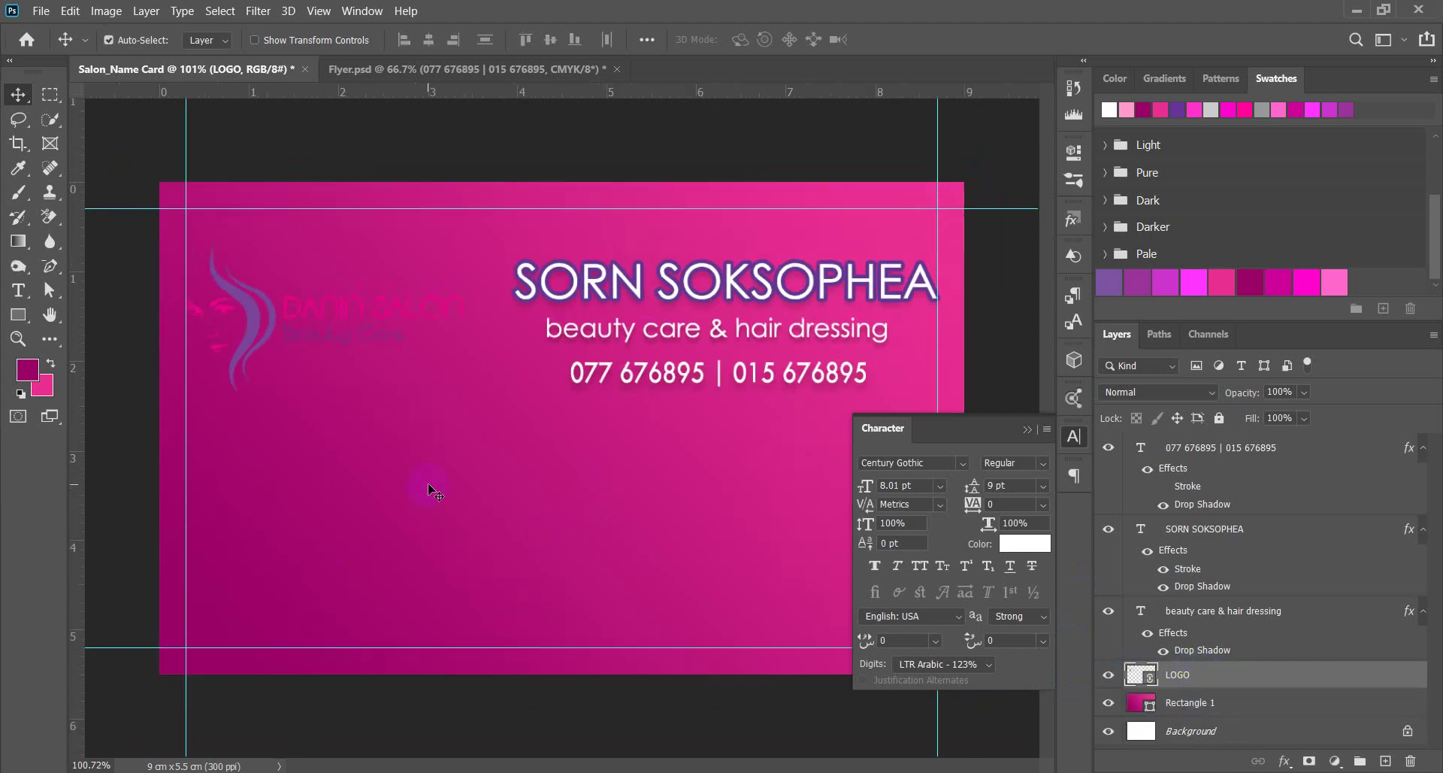
Enlarge the logo a bit more, raise it about 10 px, and move LOGO beneath Rectangle 1.
{"action": "key", "text": "ctrl+t"}
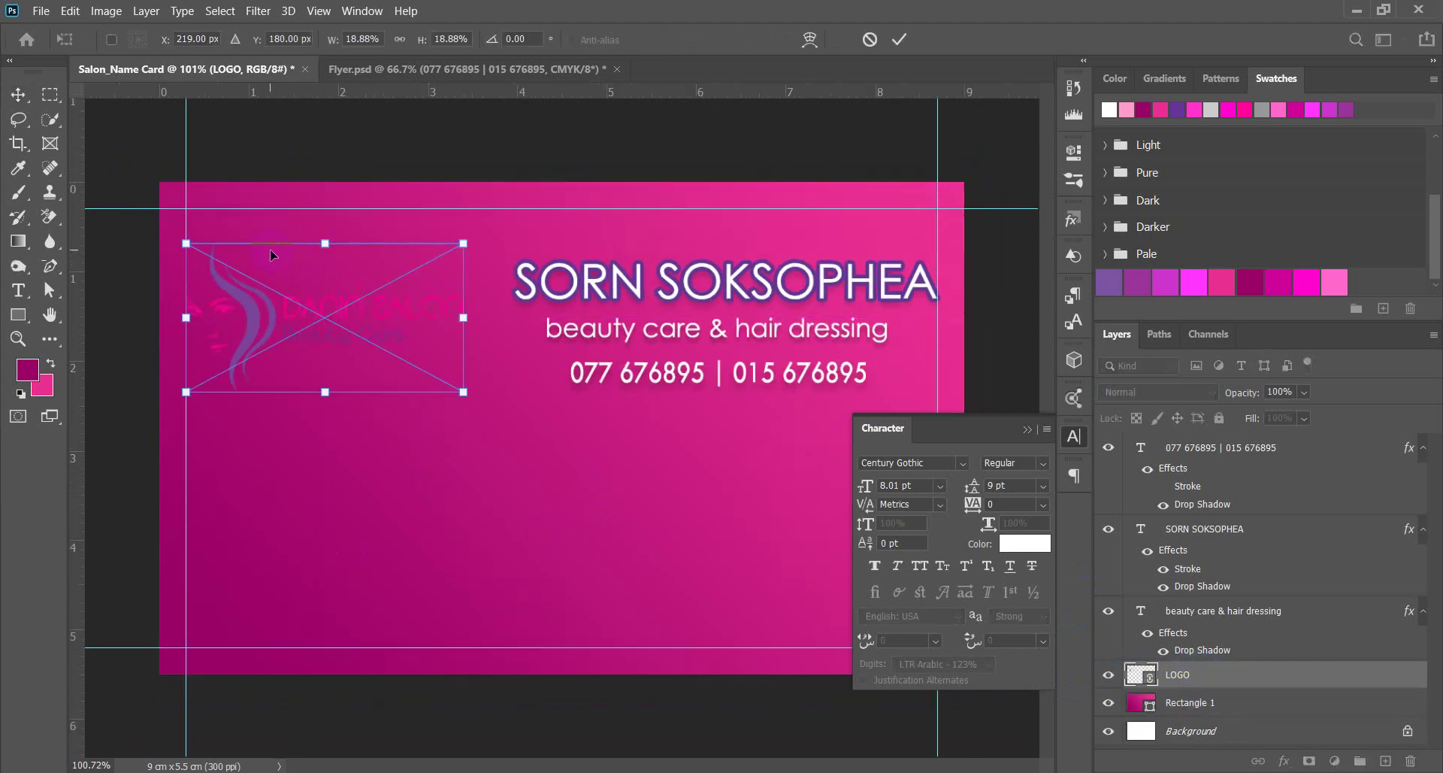
{"action": "left_click_drag", "start_coordinate": [462, 244], "coordinate": [479, 236]}
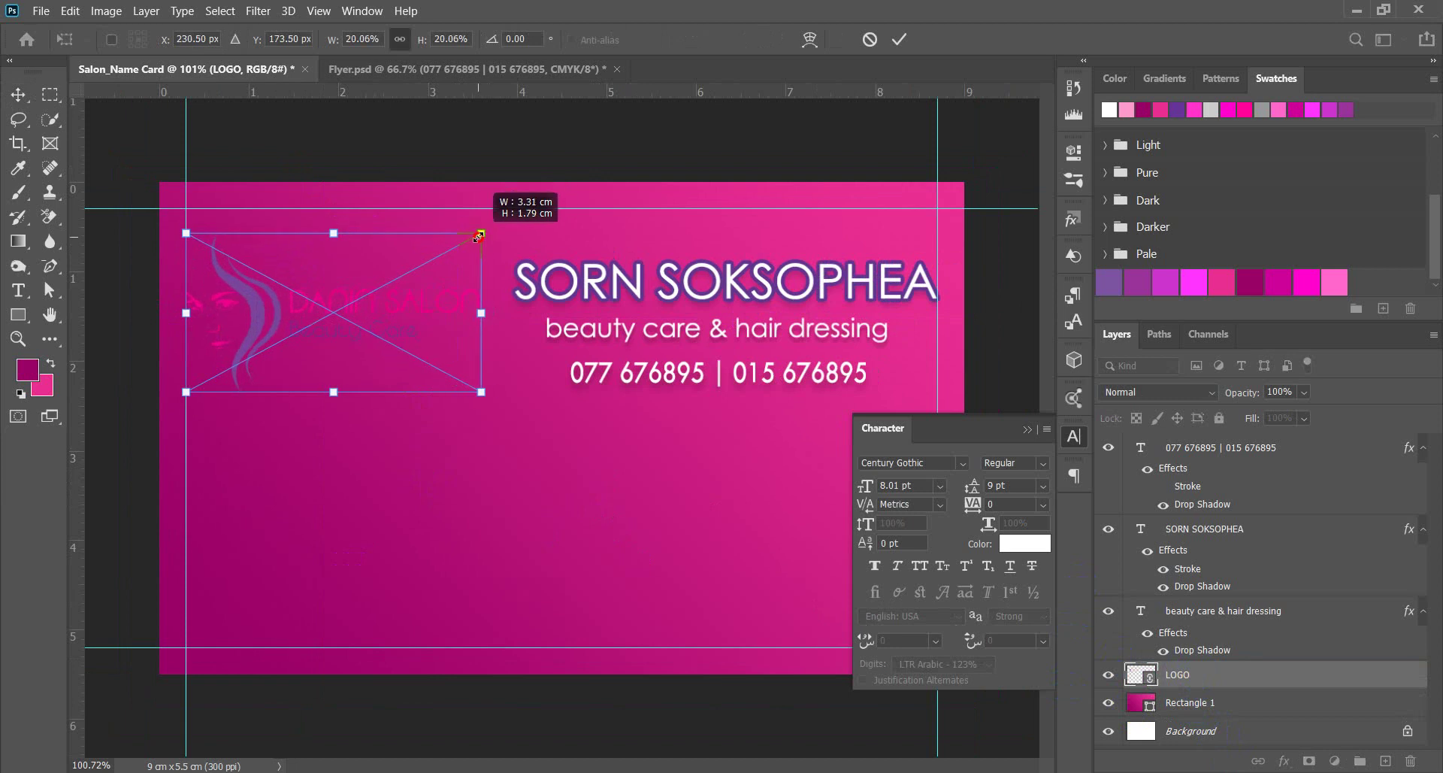
{"action": "left_click_drag", "start_coordinate": [328, 312], "coordinate": [328, 305]}
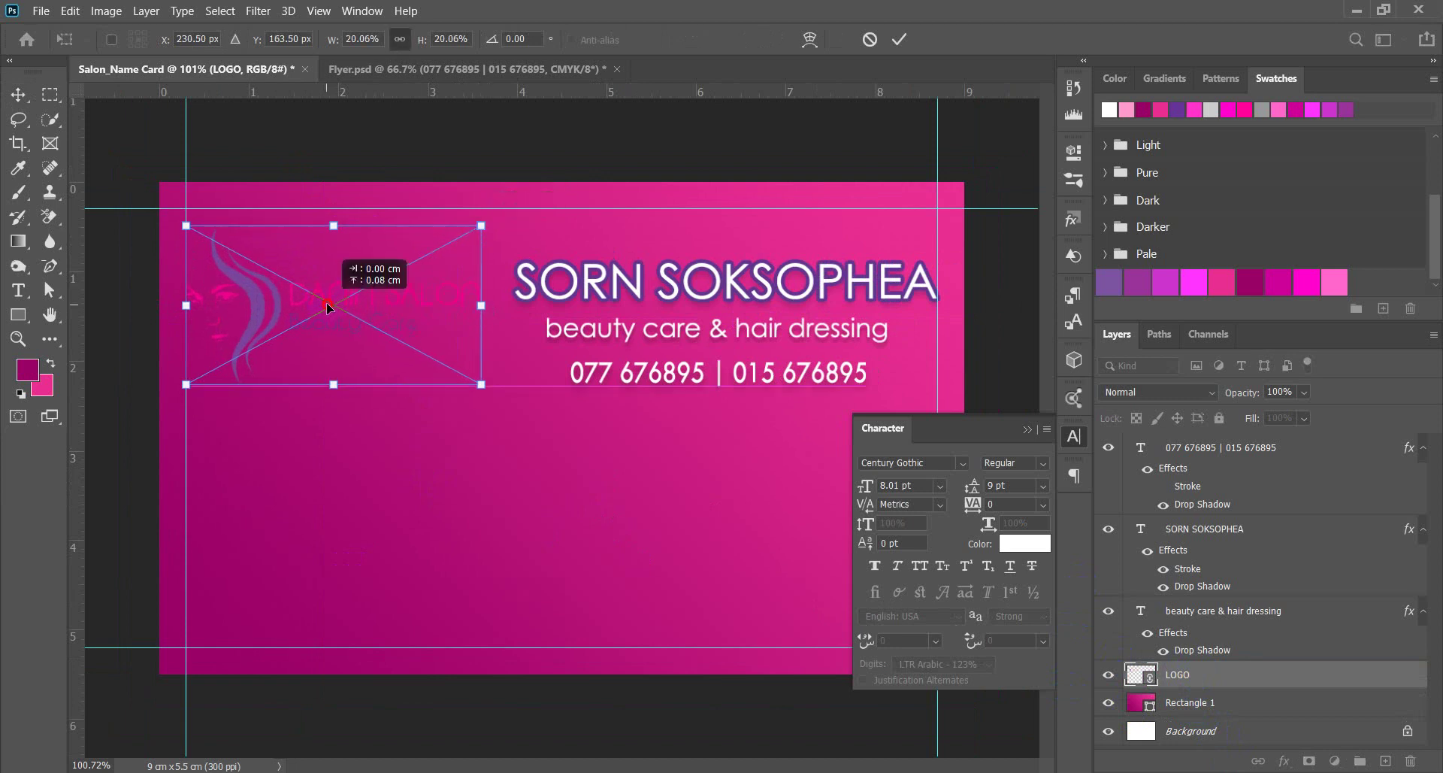
{"action": "key", "text": "Return"}
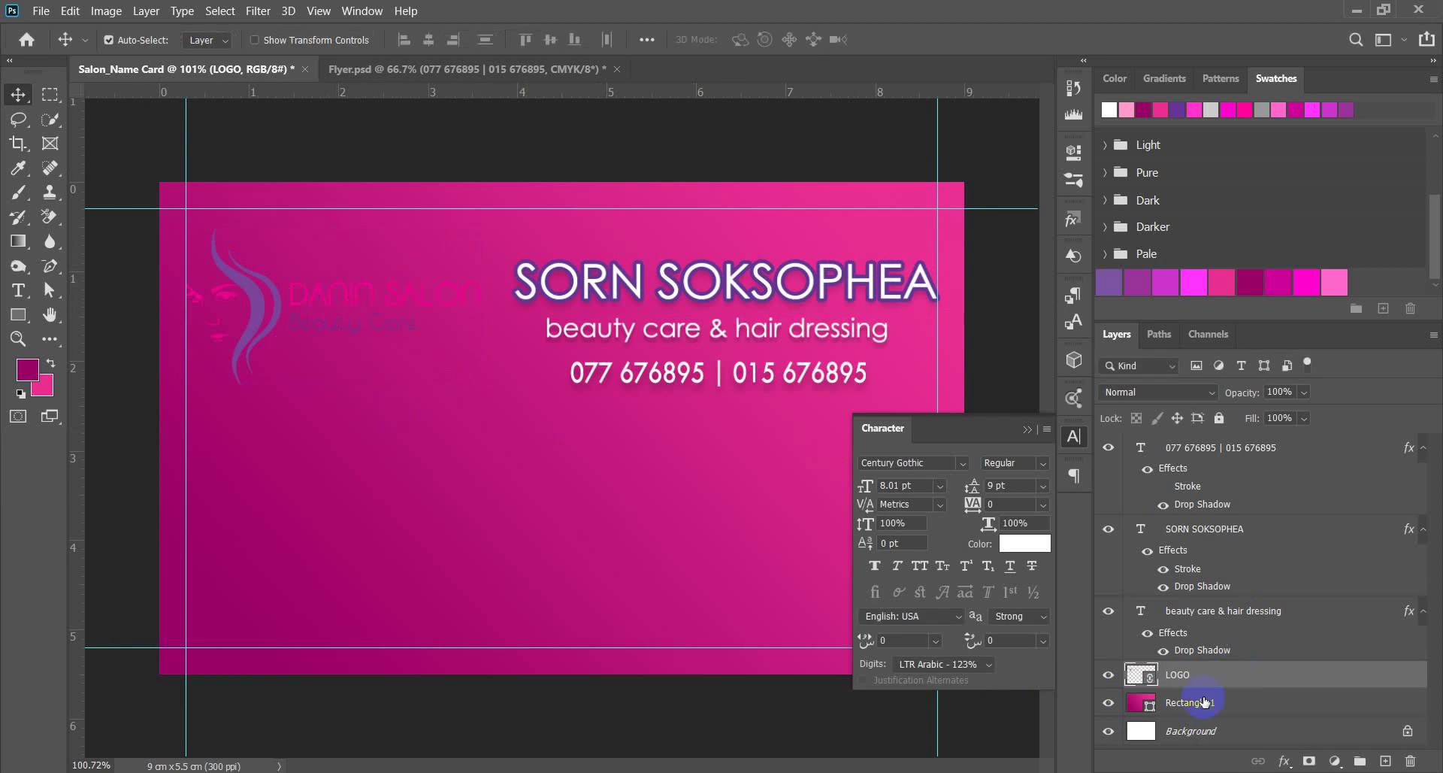
{"action": "left_click_drag", "start_coordinate": [1208, 678], "coordinate": [1211, 711]}
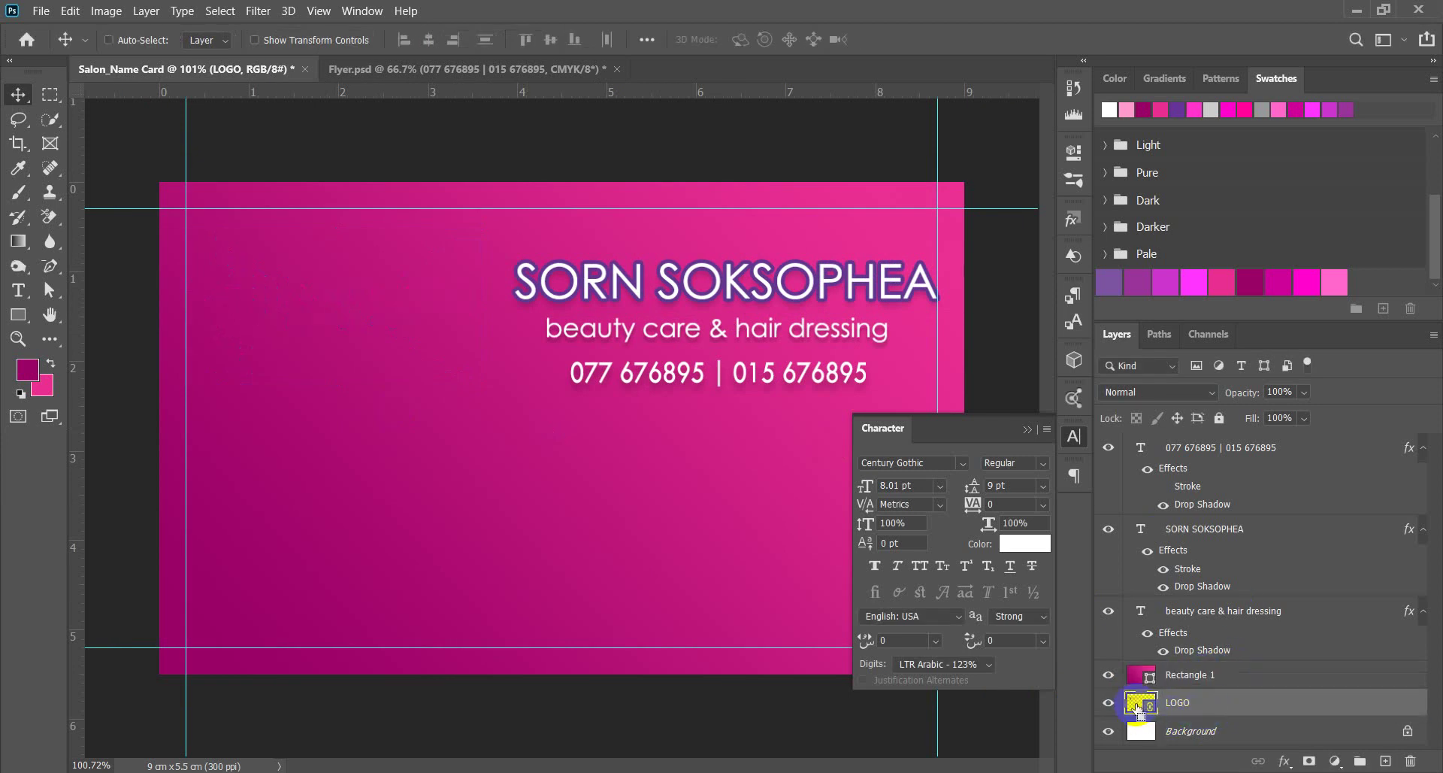
Load the logo's outline as a selection, duplicate Rectangle 1 as Rectangle 1 copy, and hide the original.
{"action": "left_click", "coordinate": [1139, 708], "text": "ctrl"}
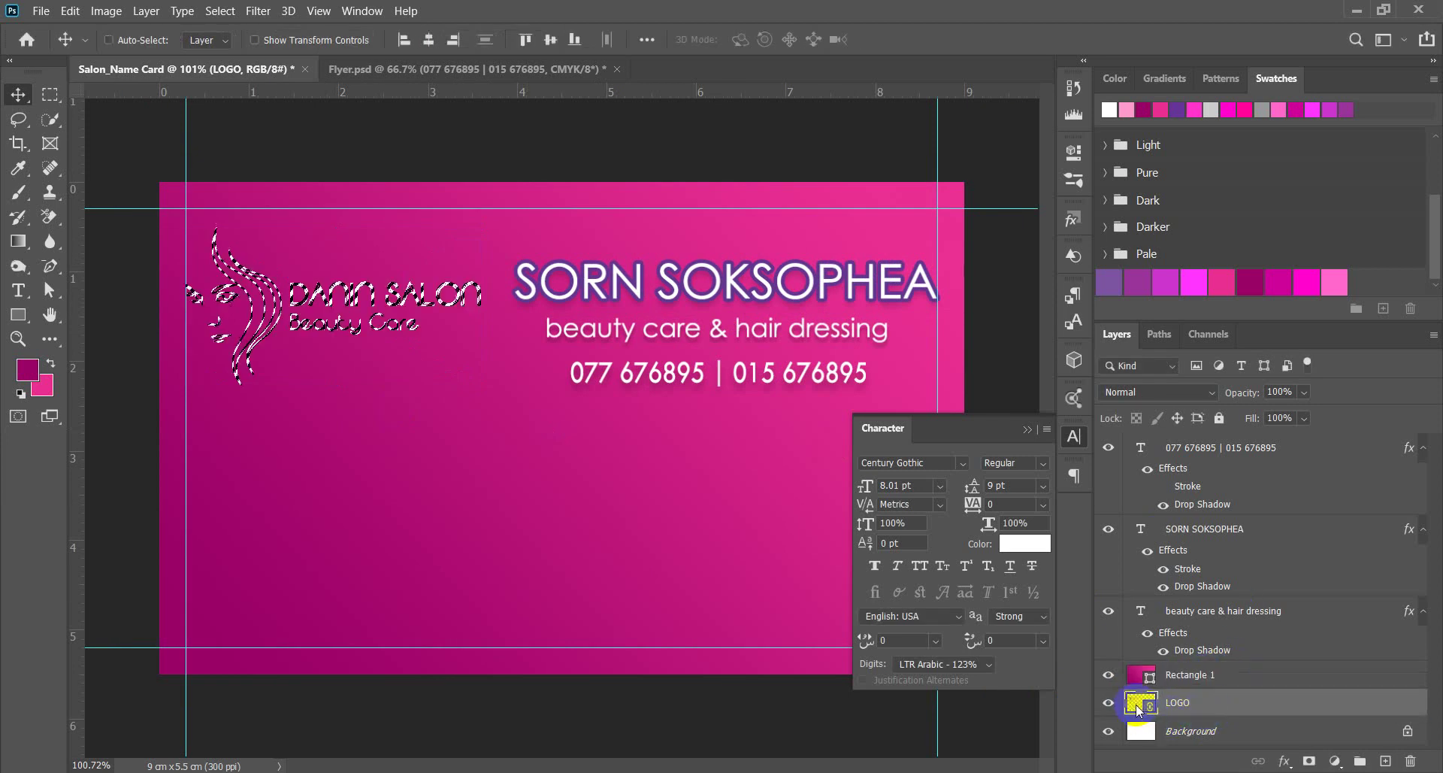
{"action": "left_click", "coordinate": [1212, 676]}
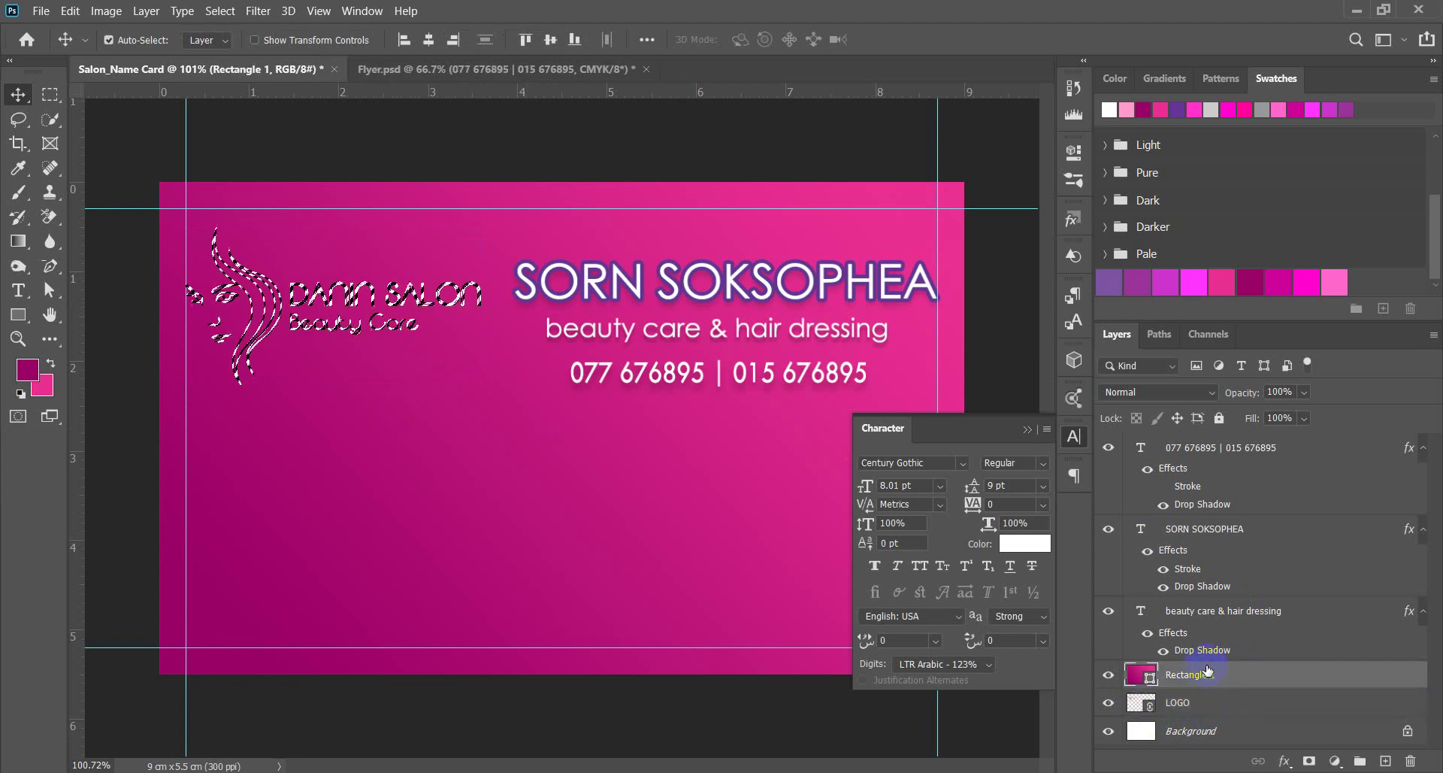
{"action": "left_click_drag", "start_coordinate": [1221, 679], "coordinate": [1385, 760]}
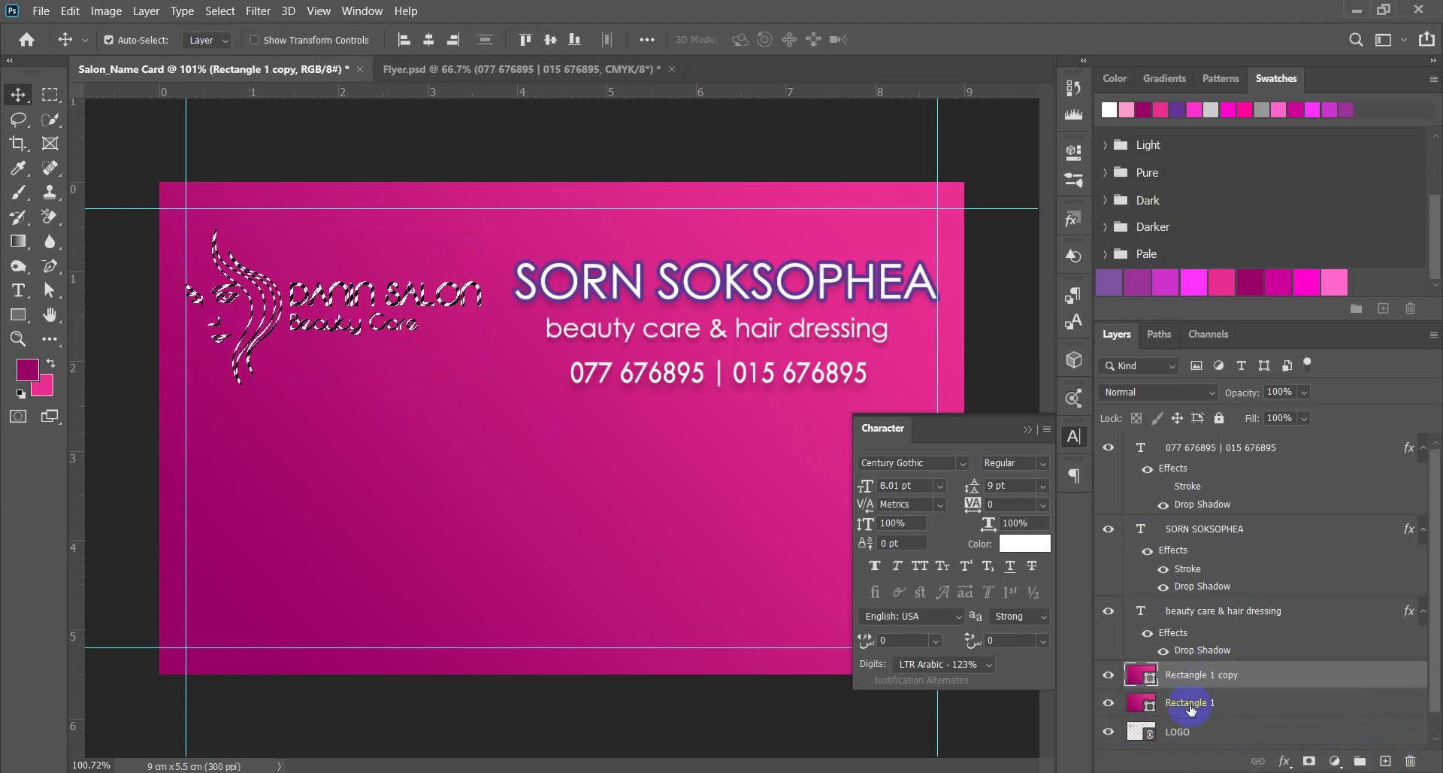
{"action": "left_click", "coordinate": [1108, 701]}
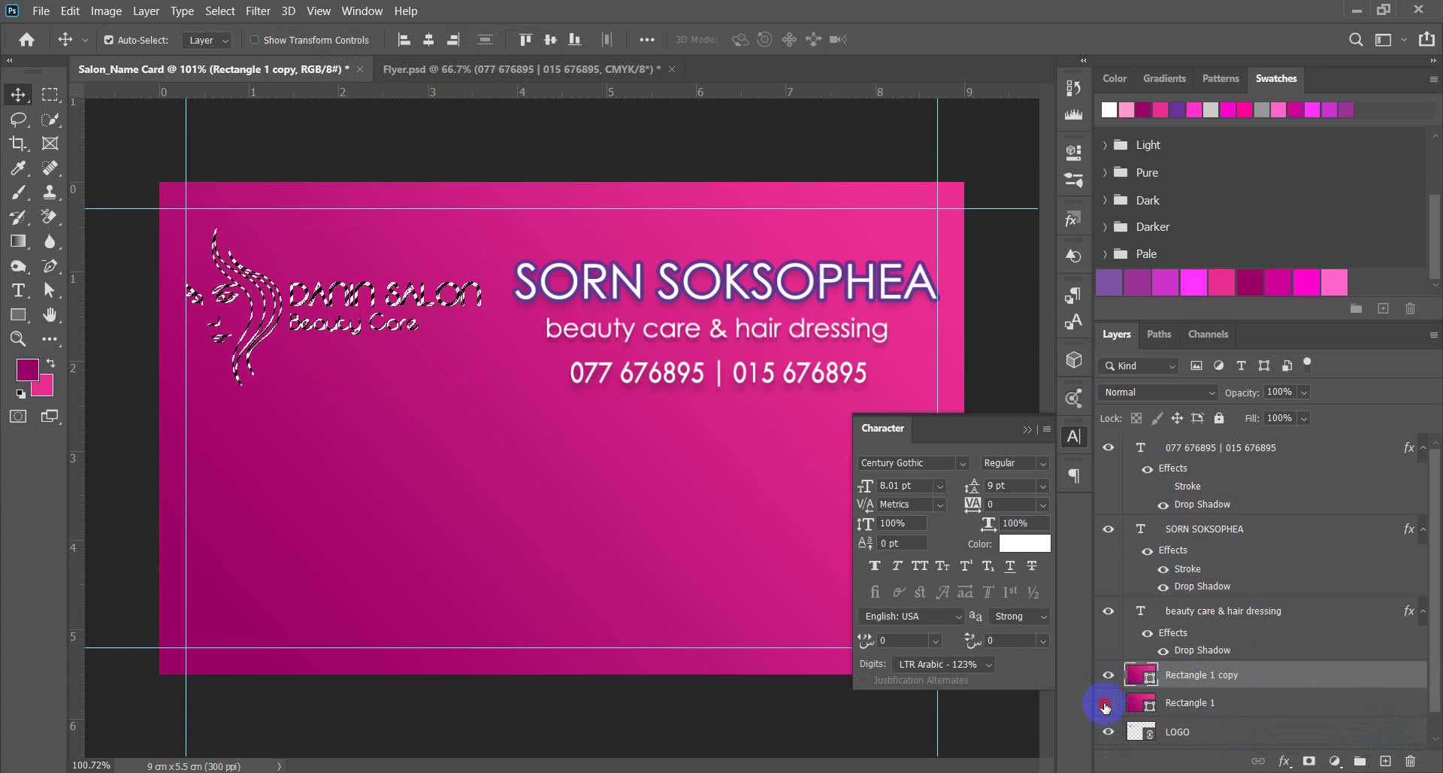
{"action": "right_click", "coordinate": [1195, 681]}
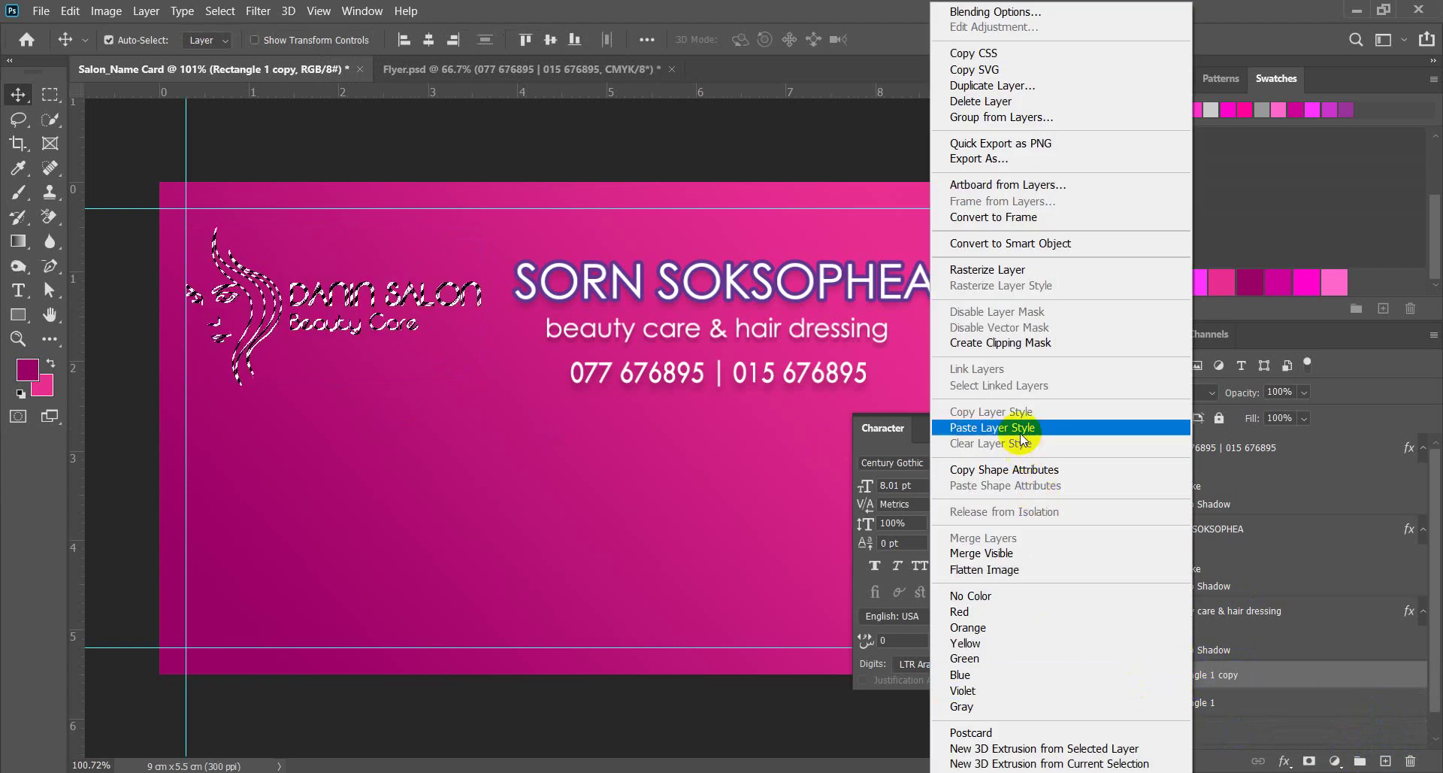
Rasterize the Rectangle 1 copy layer, trying and undoing a layer mask.
{"action": "left_click", "coordinate": [1015, 270]}
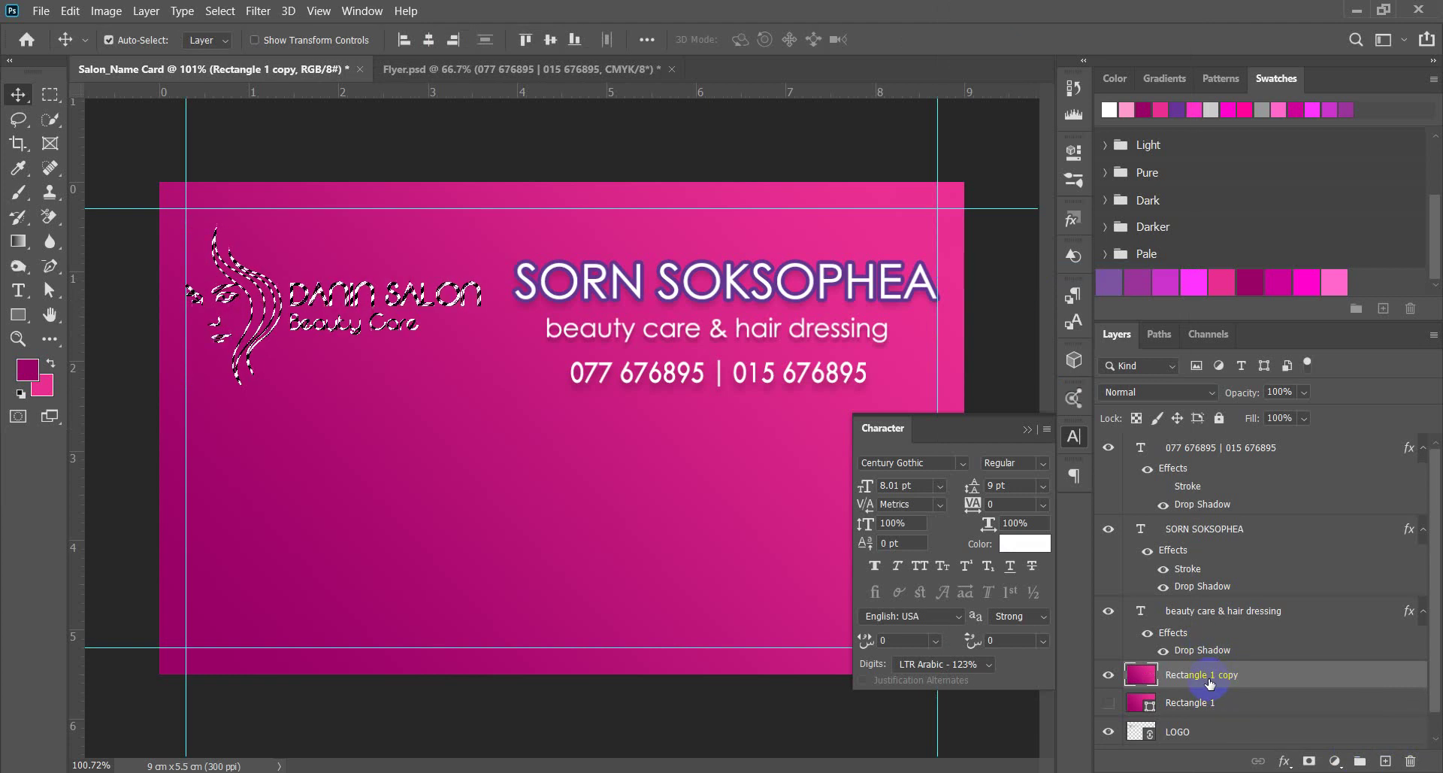
{"action": "left_click", "coordinate": [1309, 761]}
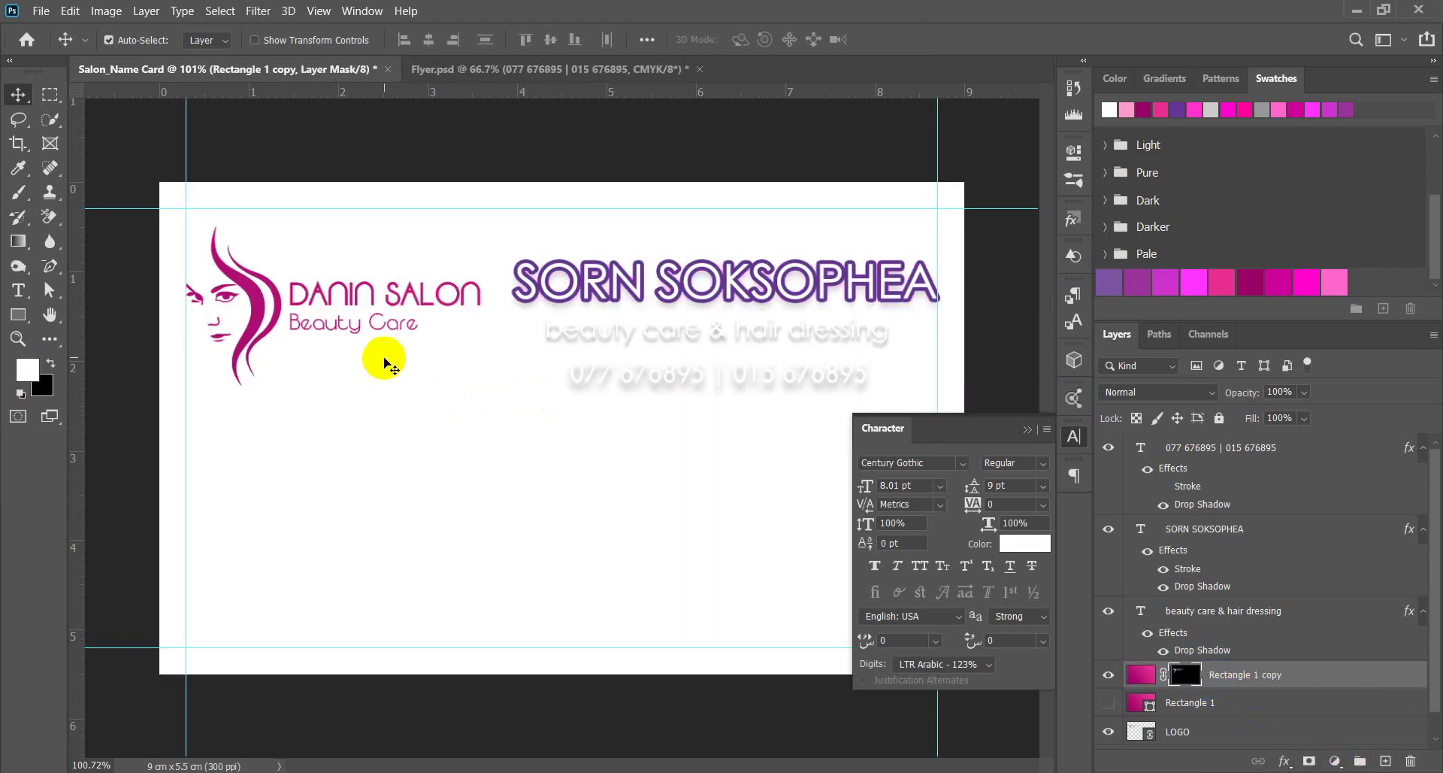
{"action": "key", "text": "ctrl+z"}
{"action": "scroll", "coordinate": [378, 378], "scroll_direction": "down", "scroll_amount": 3}
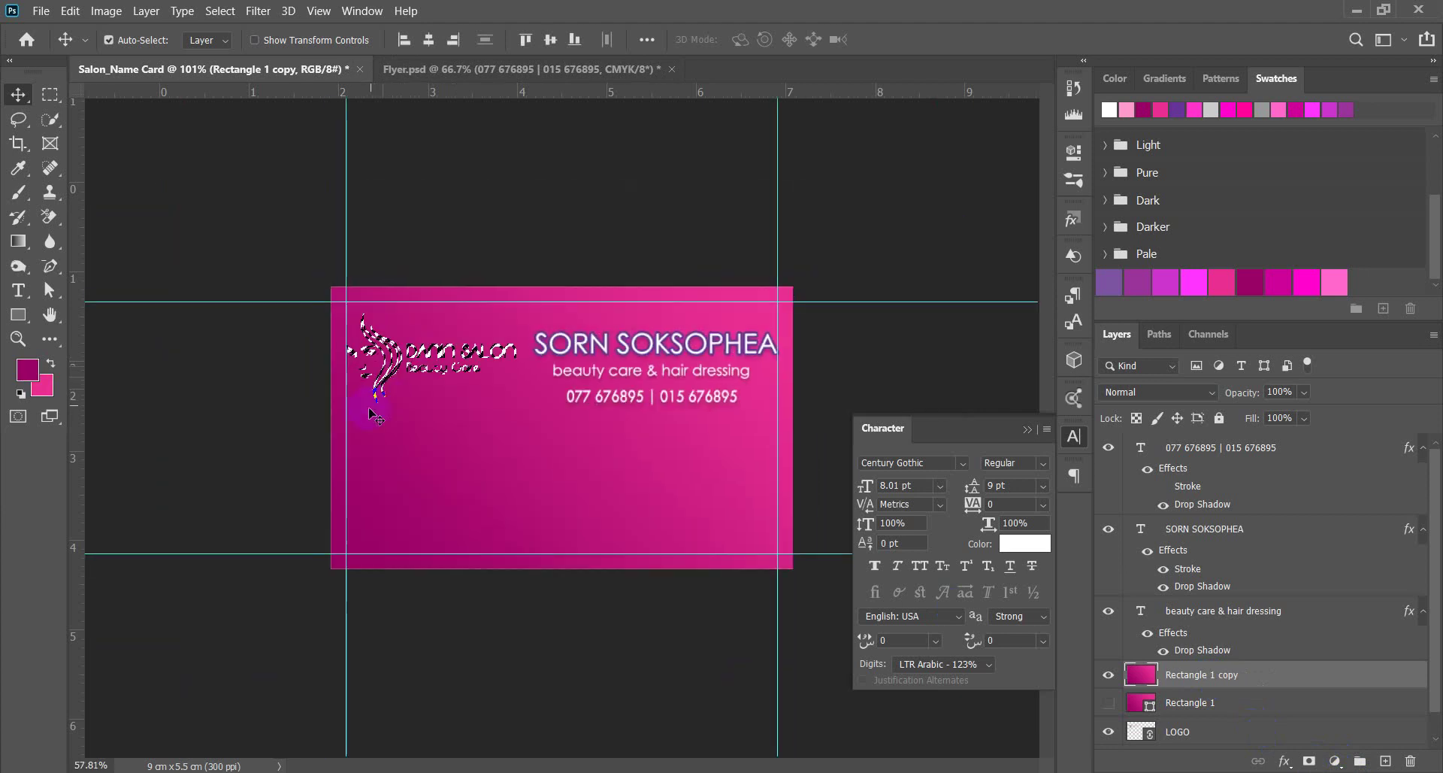
{"action": "scroll", "coordinate": [379, 378], "scroll_direction": "up", "scroll_amount": 2}
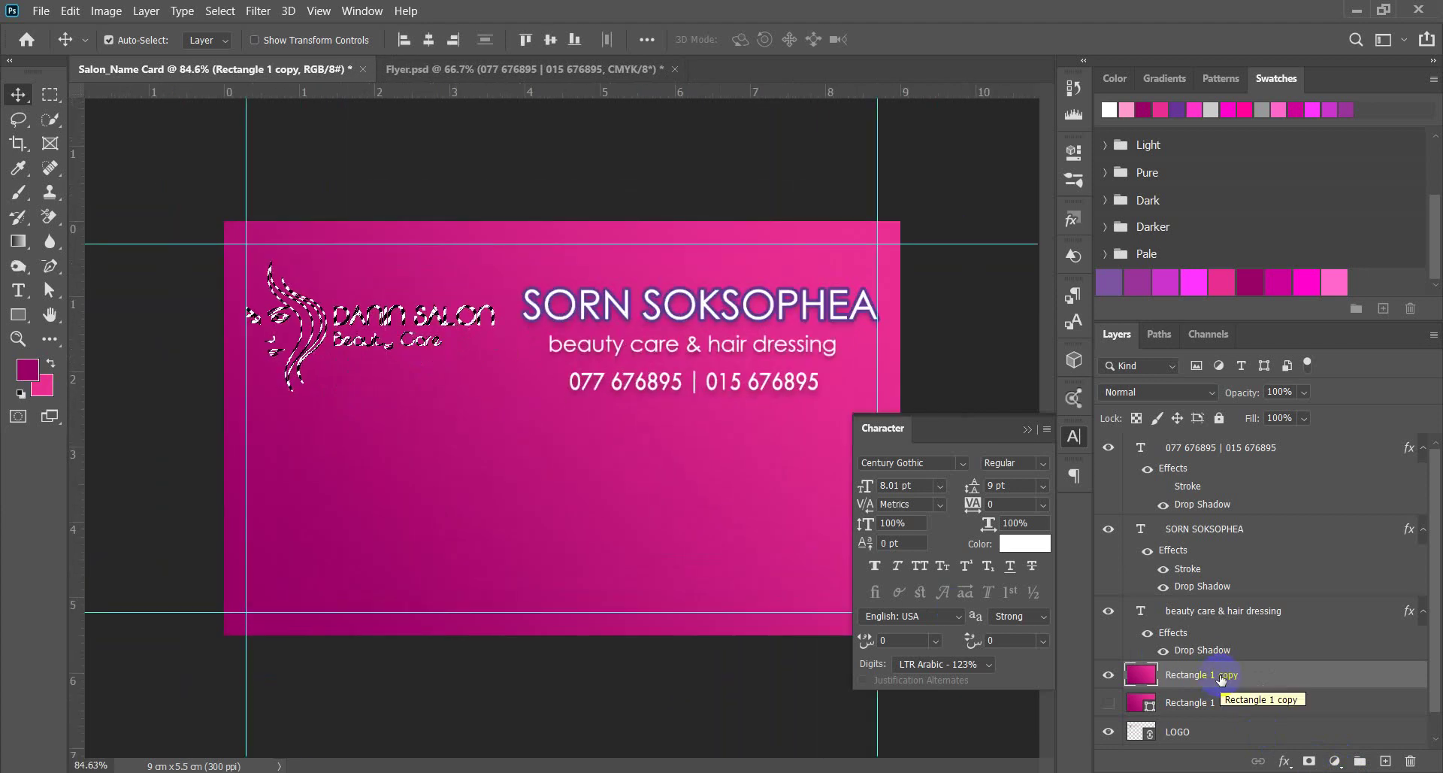
Erase the logo shape from Rectangle 1 copy, clear the selection, and hide the LOGO layer.
{"action": "left_click", "coordinate": [1222, 677]}
{"action": "left_click", "coordinate": [391, 457]}
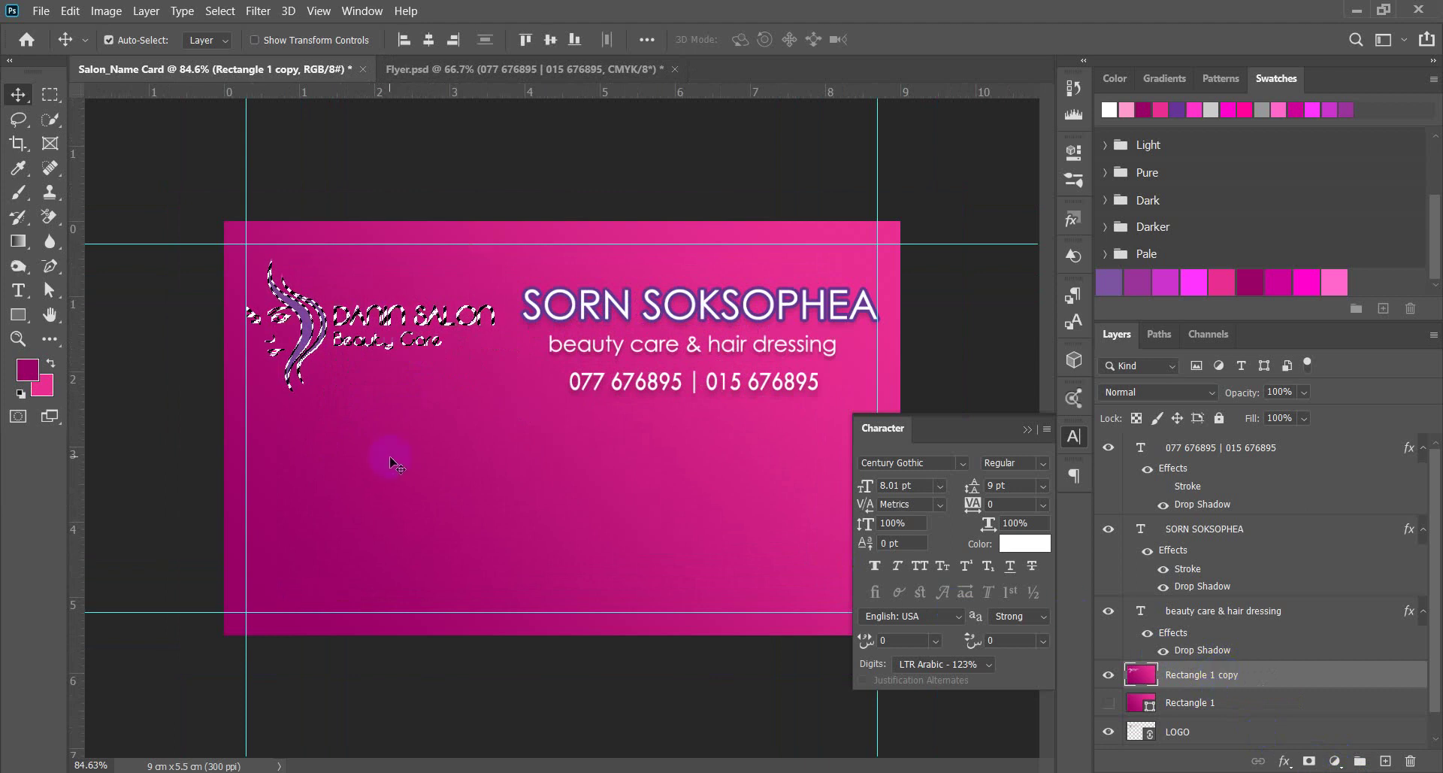
{"action": "key", "text": "ctrl+d"}
{"action": "left_click", "coordinate": [425, 457]}
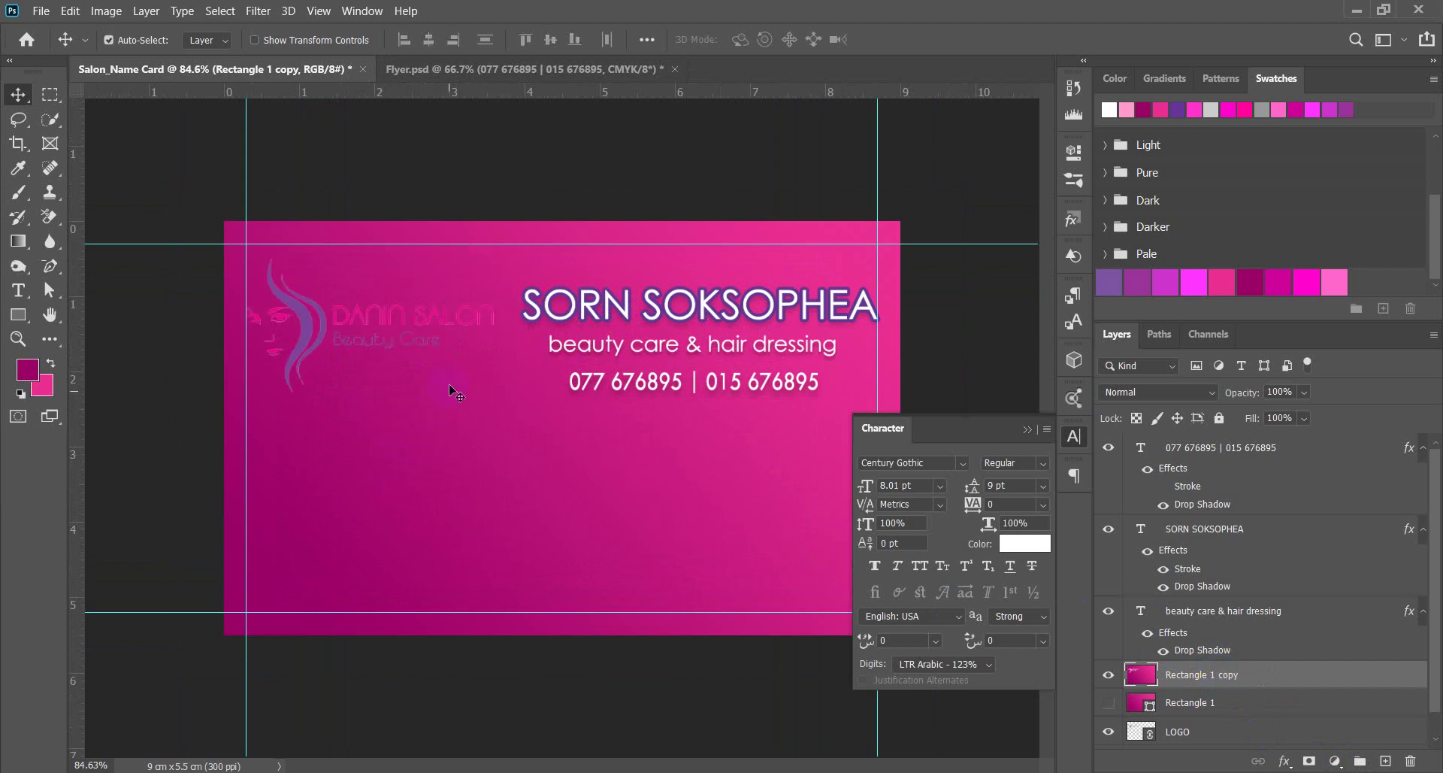
{"action": "scroll", "coordinate": [451, 391], "scroll_direction": "up", "scroll_amount": 5}
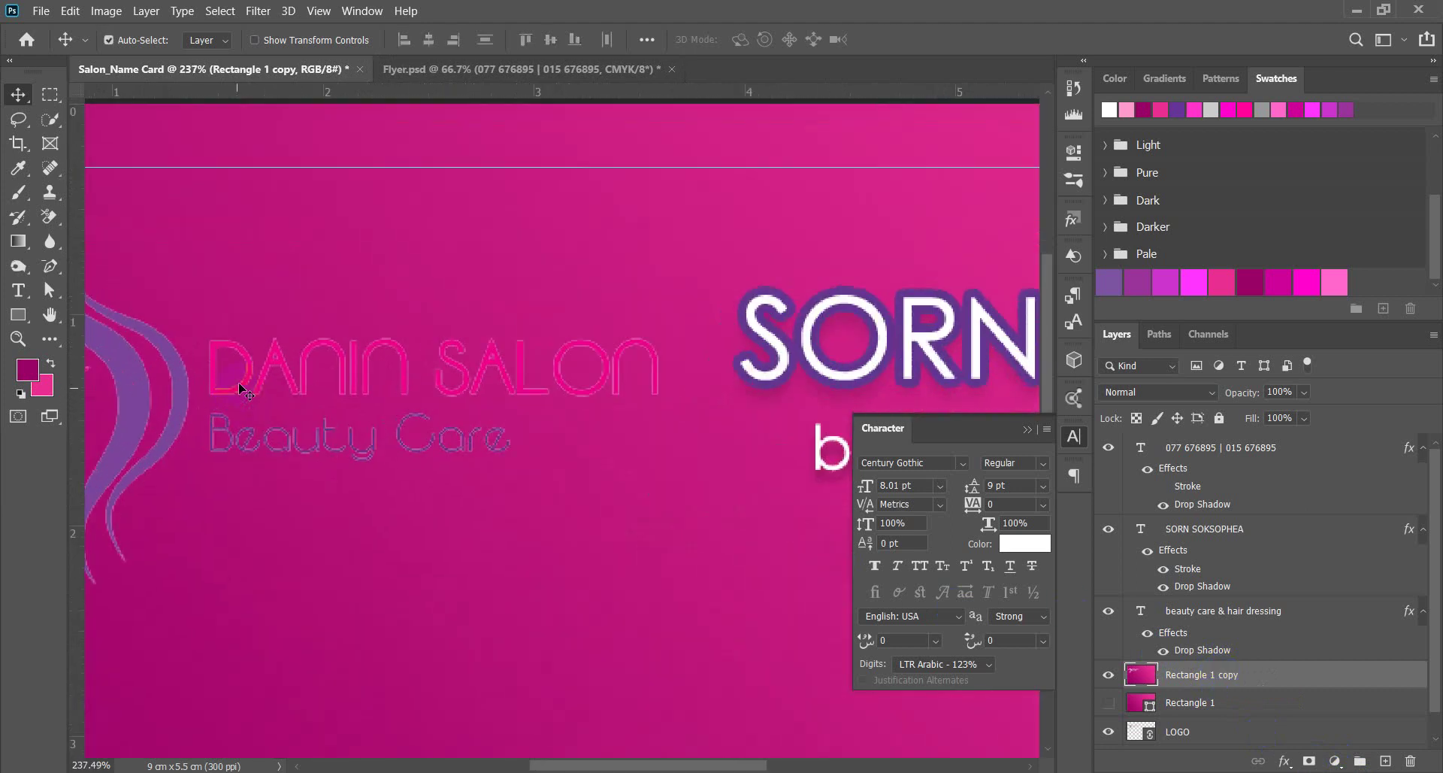
{"action": "scroll", "coordinate": [282, 348], "scroll_direction": "up", "scroll_amount": 3}
{"action": "left_click", "coordinate": [1109, 731]}
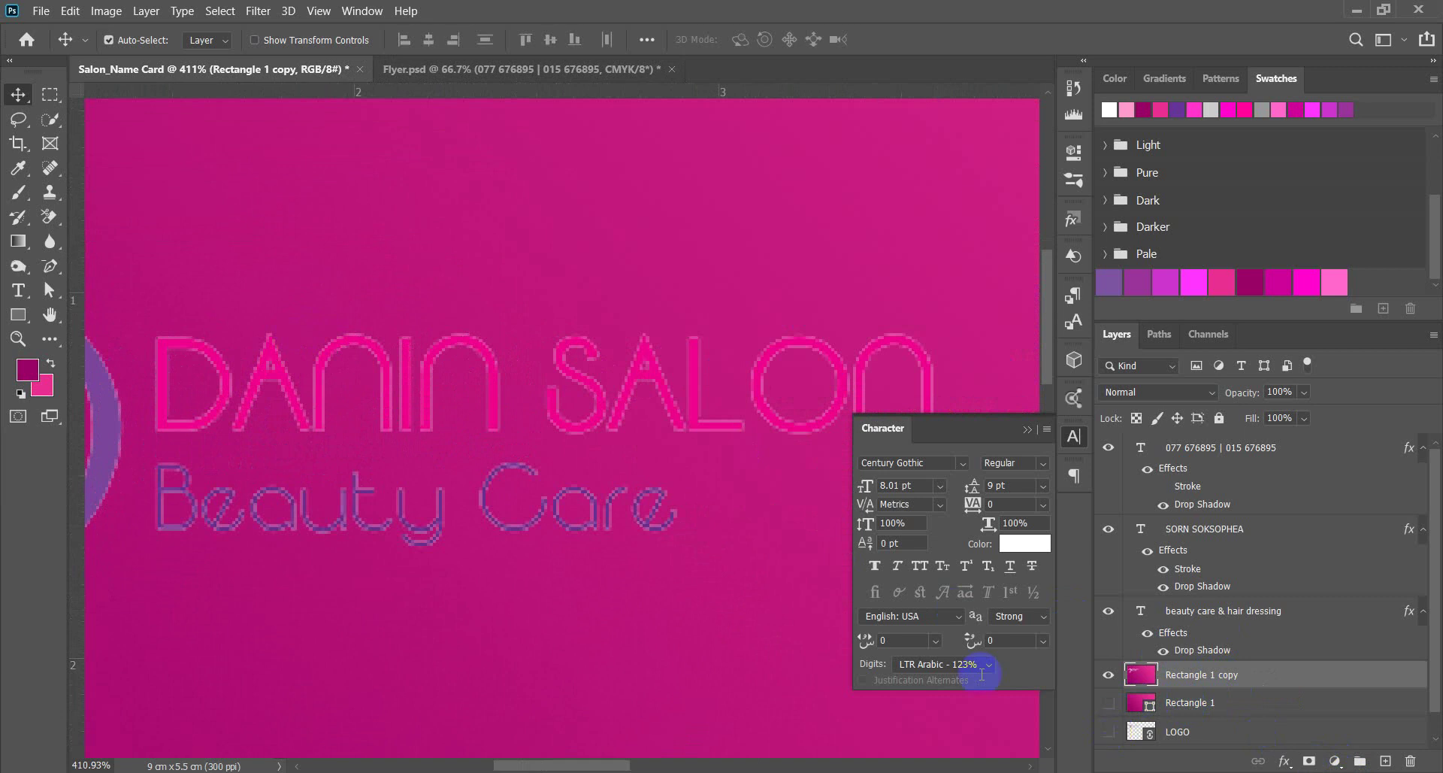
{"action": "scroll", "coordinate": [406, 498], "scroll_direction": "down", "scroll_amount": 5}
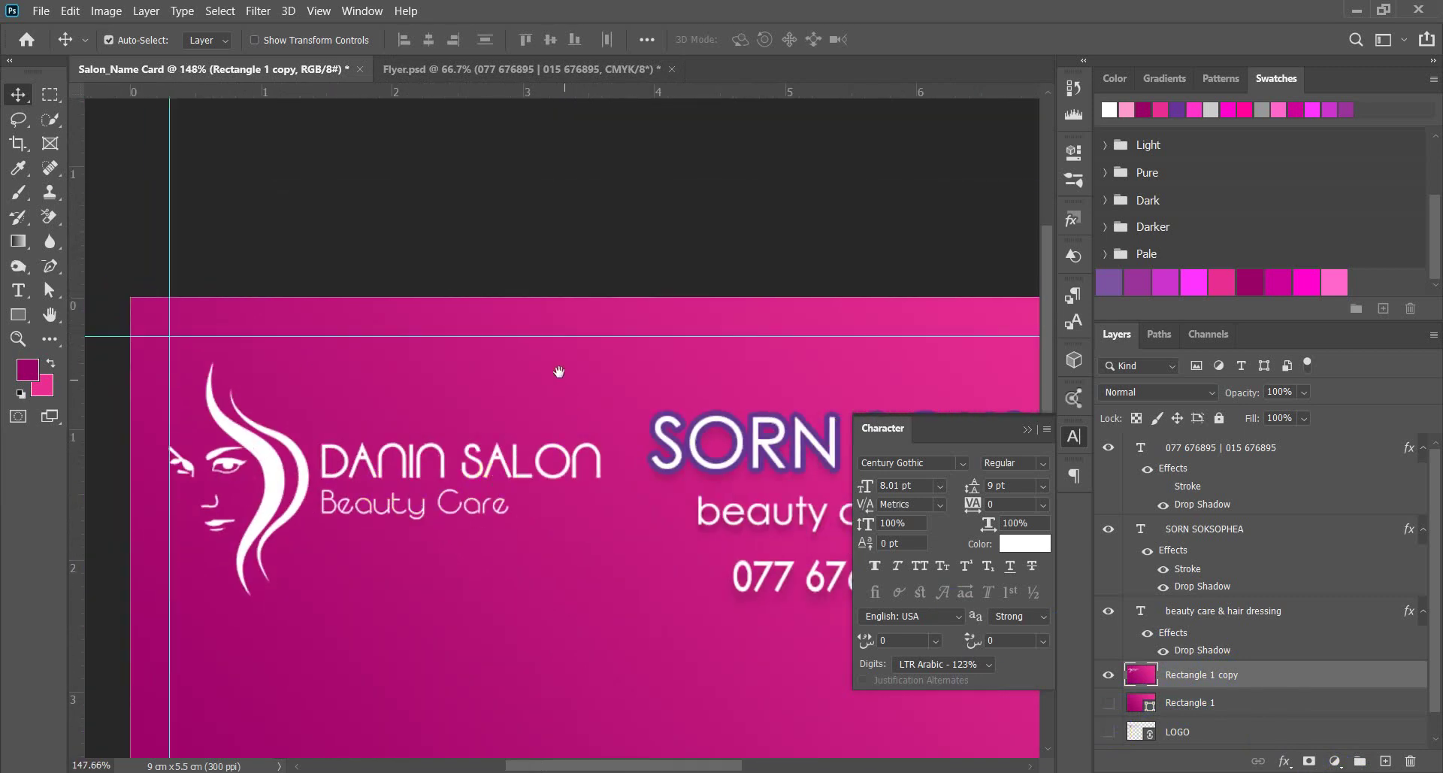
{"action": "scroll", "coordinate": [558, 372], "scroll_direction": "down", "scroll_amount": 4}
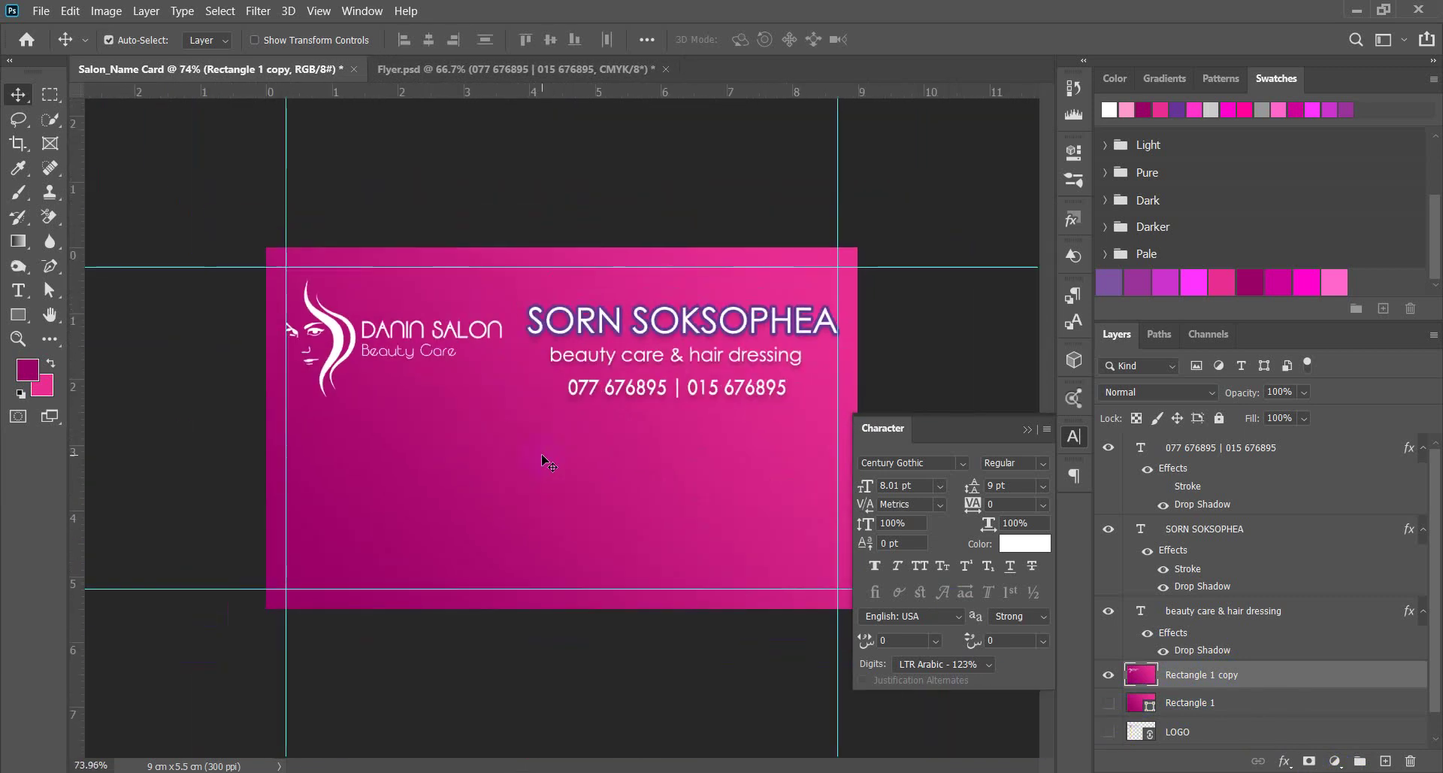
{"action": "left_click", "coordinate": [1109, 731]}
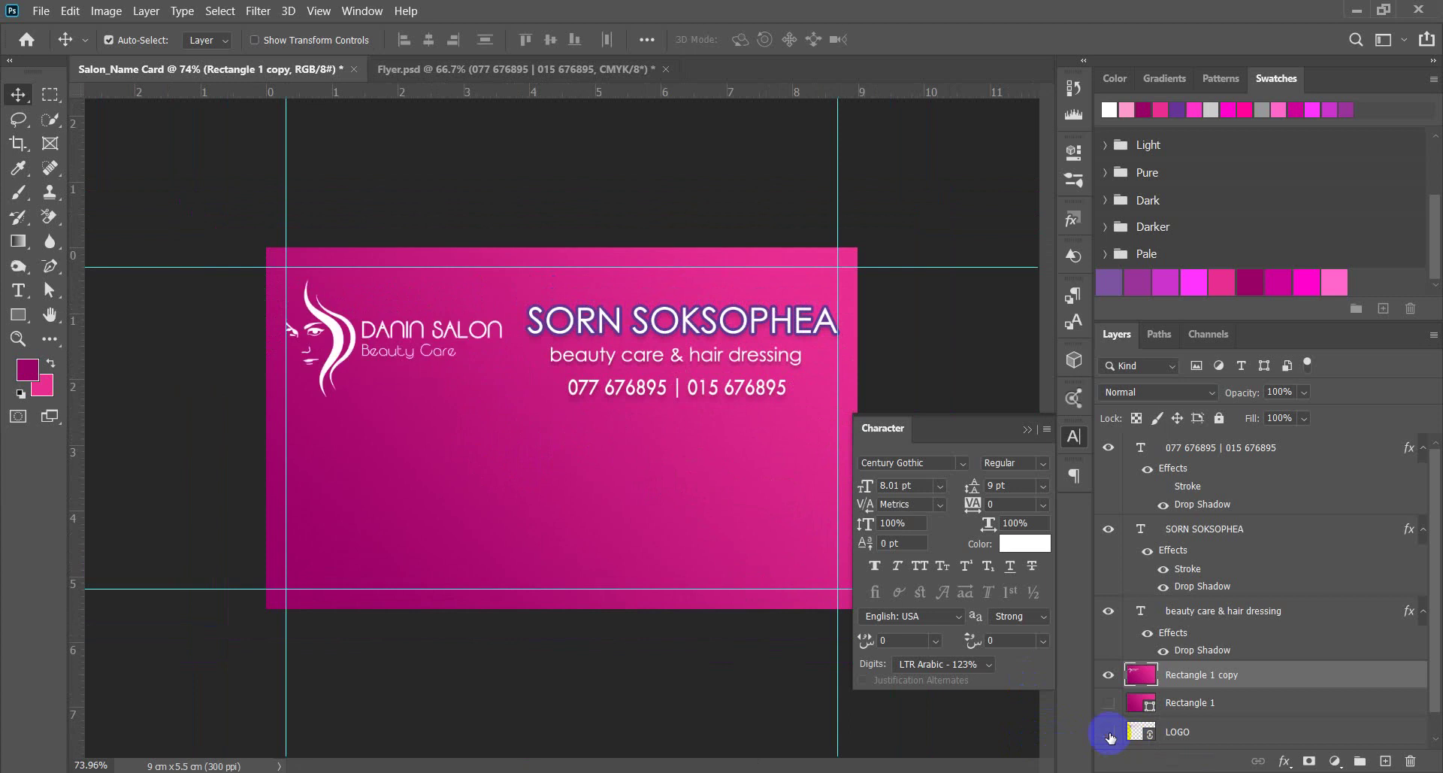
{"action": "left_click", "coordinate": [1109, 731]}
{"action": "scroll", "coordinate": [512, 338], "scroll_direction": "up", "scroll_amount": 3}
{"action": "scroll", "coordinate": [481, 354], "scroll_direction": "down", "scroll_amount": 2}
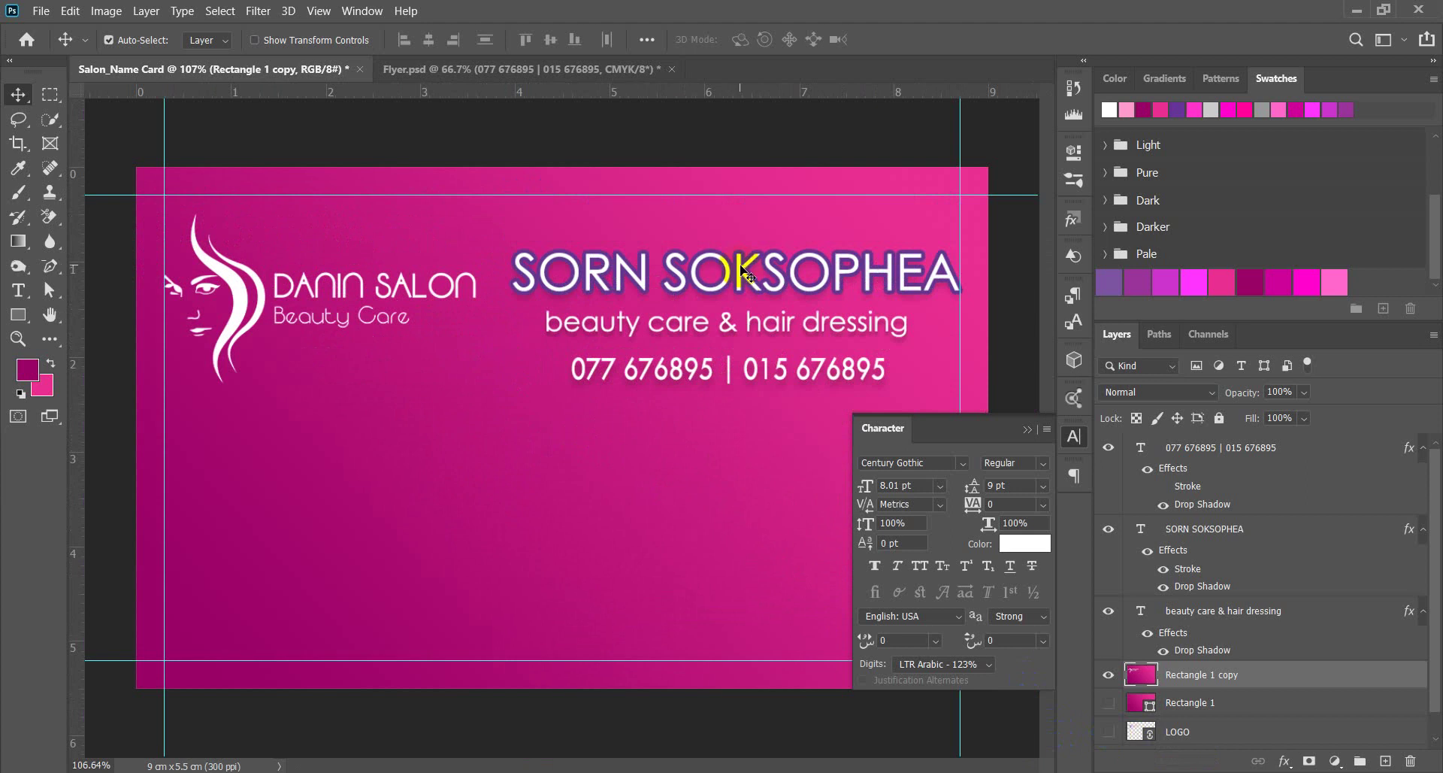
{"action": "scroll", "coordinate": [754, 245], "scroll_direction": "down", "scroll_amount": 4}
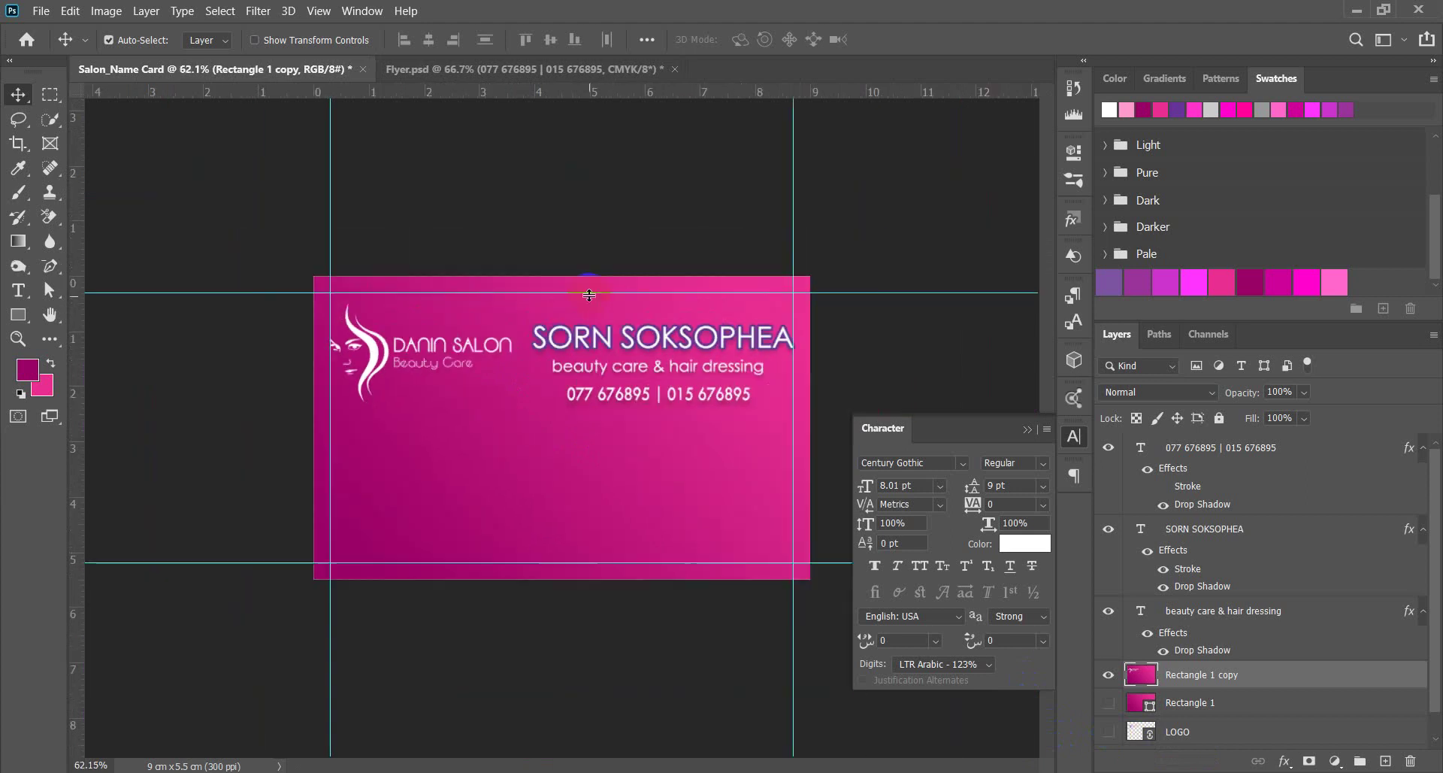
{"action": "scroll", "coordinate": [662, 414], "scroll_direction": "up", "scroll_amount": 2}
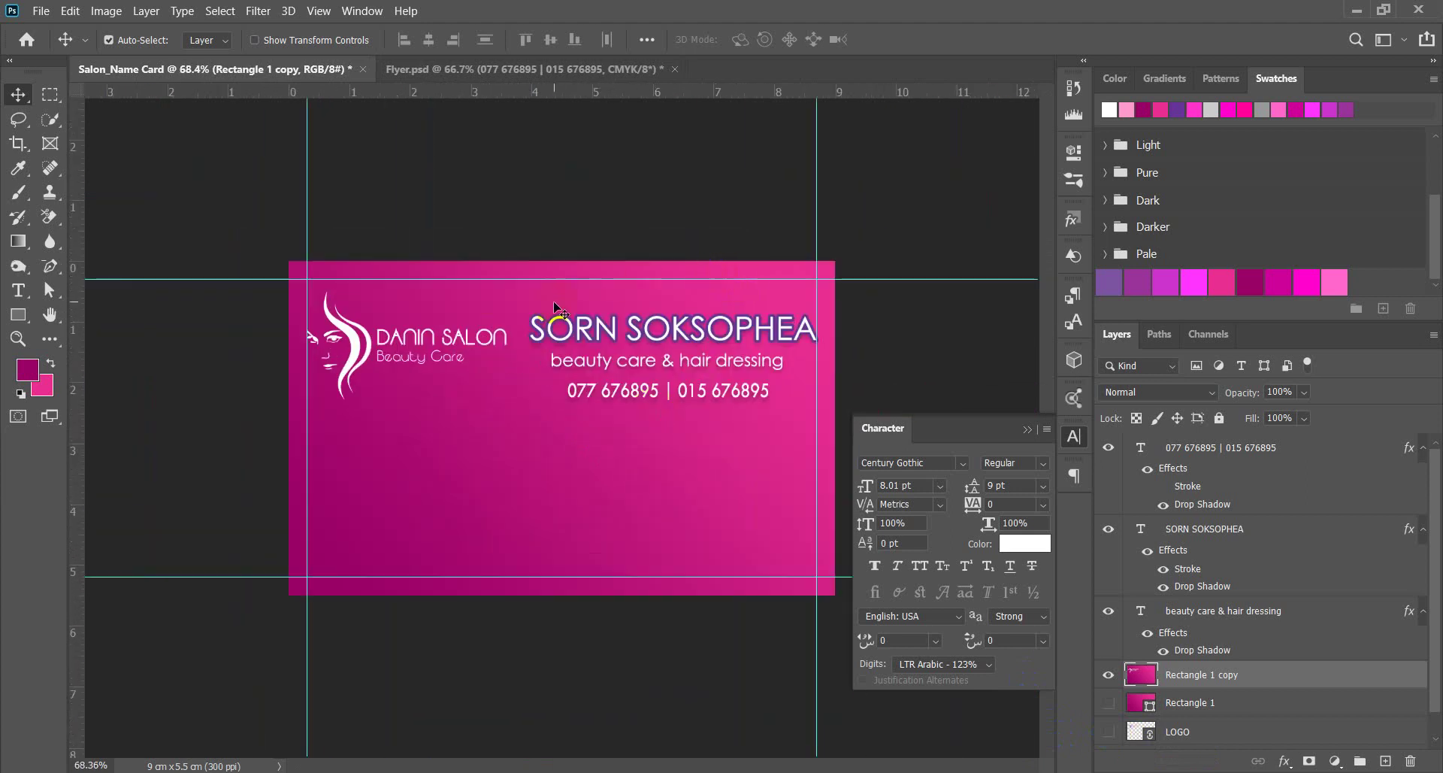
{"action": "left_click", "coordinate": [70, 10]}
{"action": "left_click", "coordinate": [75, 30]}
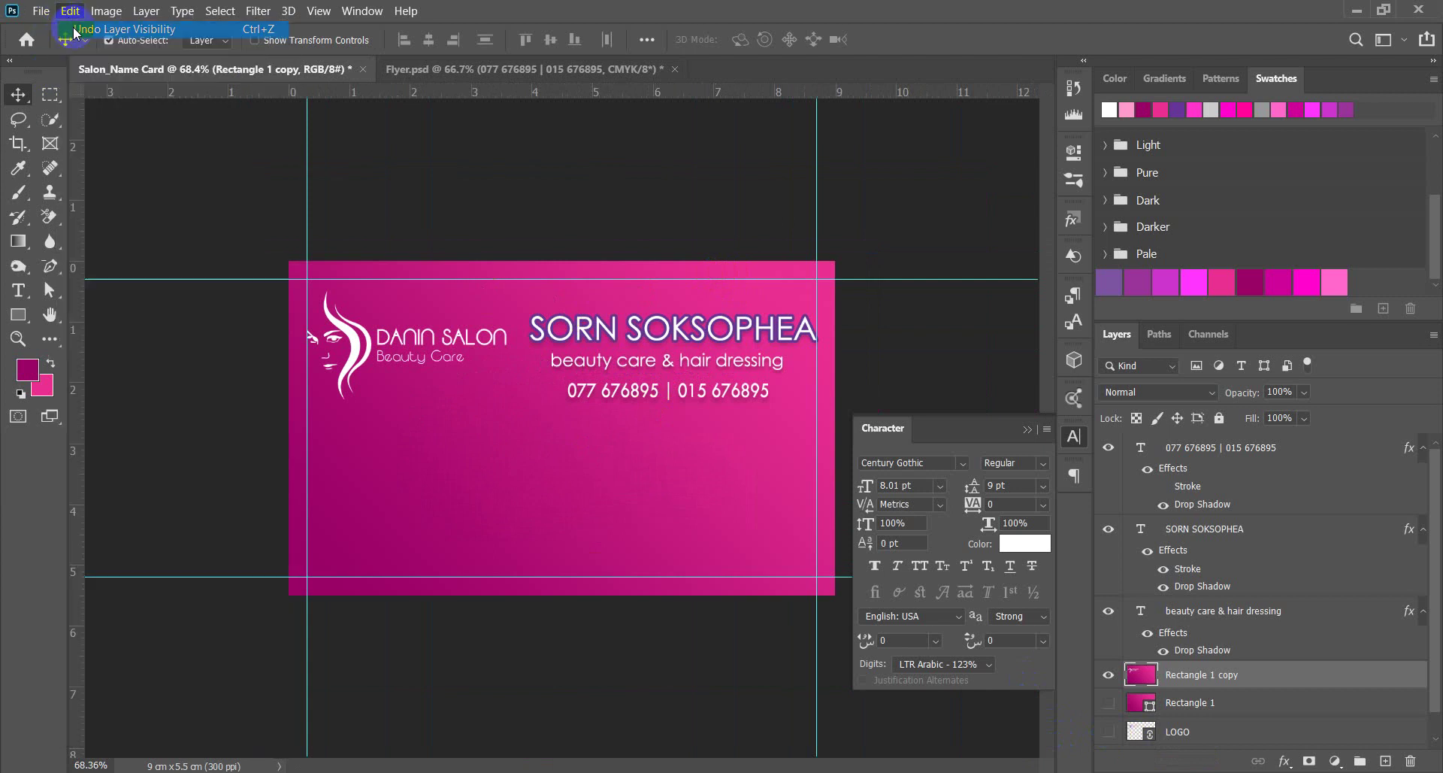
{"action": "left_click", "coordinate": [70, 10]}
{"action": "left_click", "coordinate": [80, 30]}
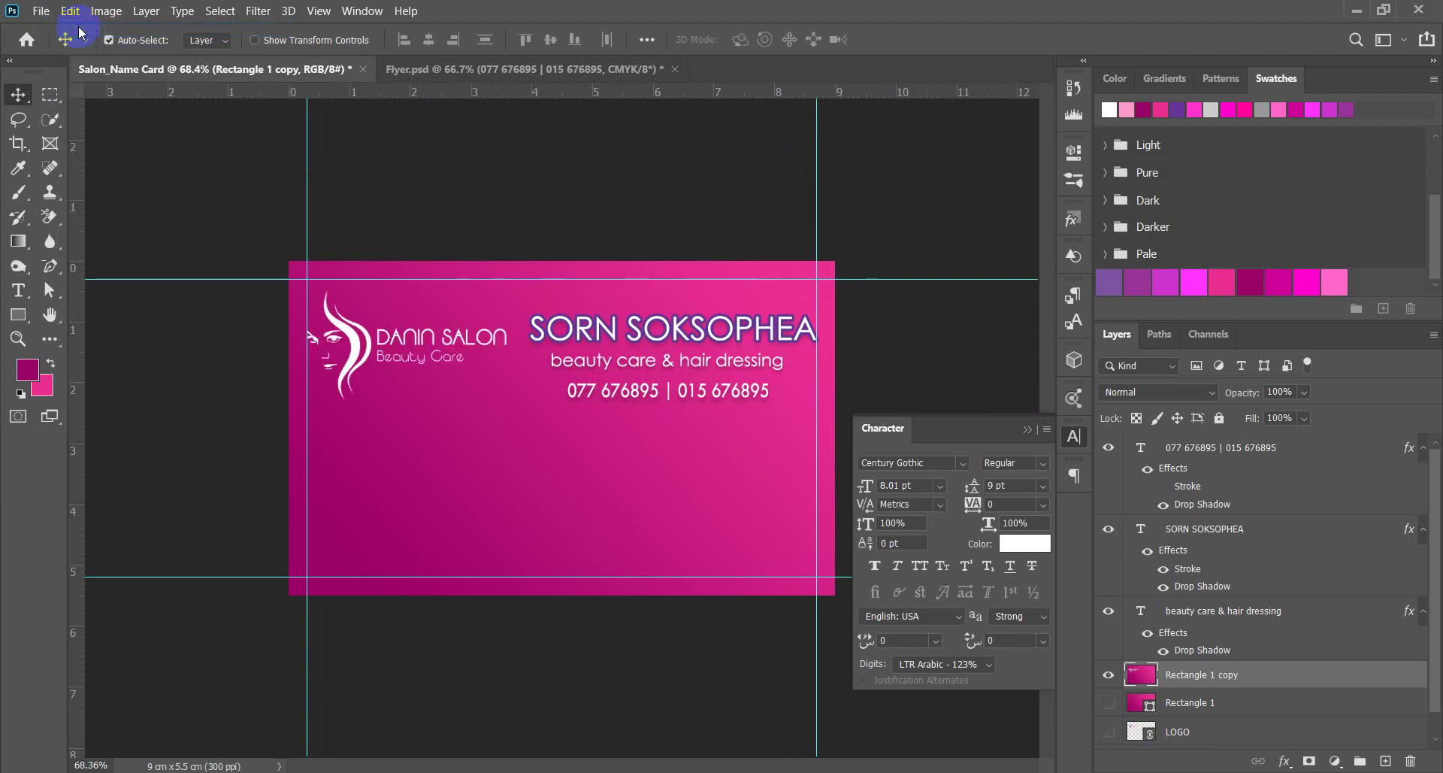
Step through the Layer Visibility states in History and toggle the Rectangle 1 copy background.
{"action": "left_click", "coordinate": [1075, 88]}
{"action": "left_click", "coordinate": [920, 236]}
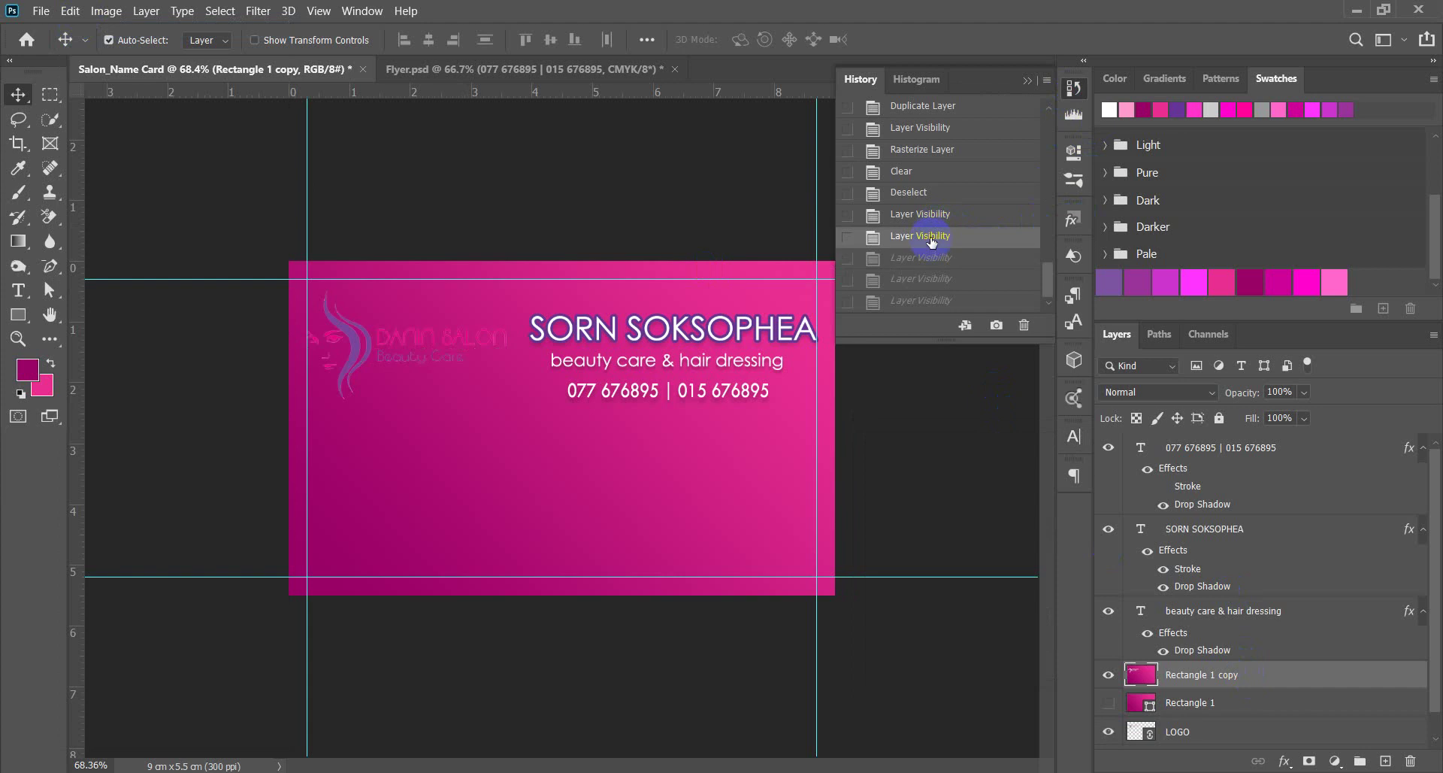
{"action": "left_click", "coordinate": [921, 214]}
{"action": "left_click", "coordinate": [921, 235]}
{"action": "left_click", "coordinate": [1190, 732]}
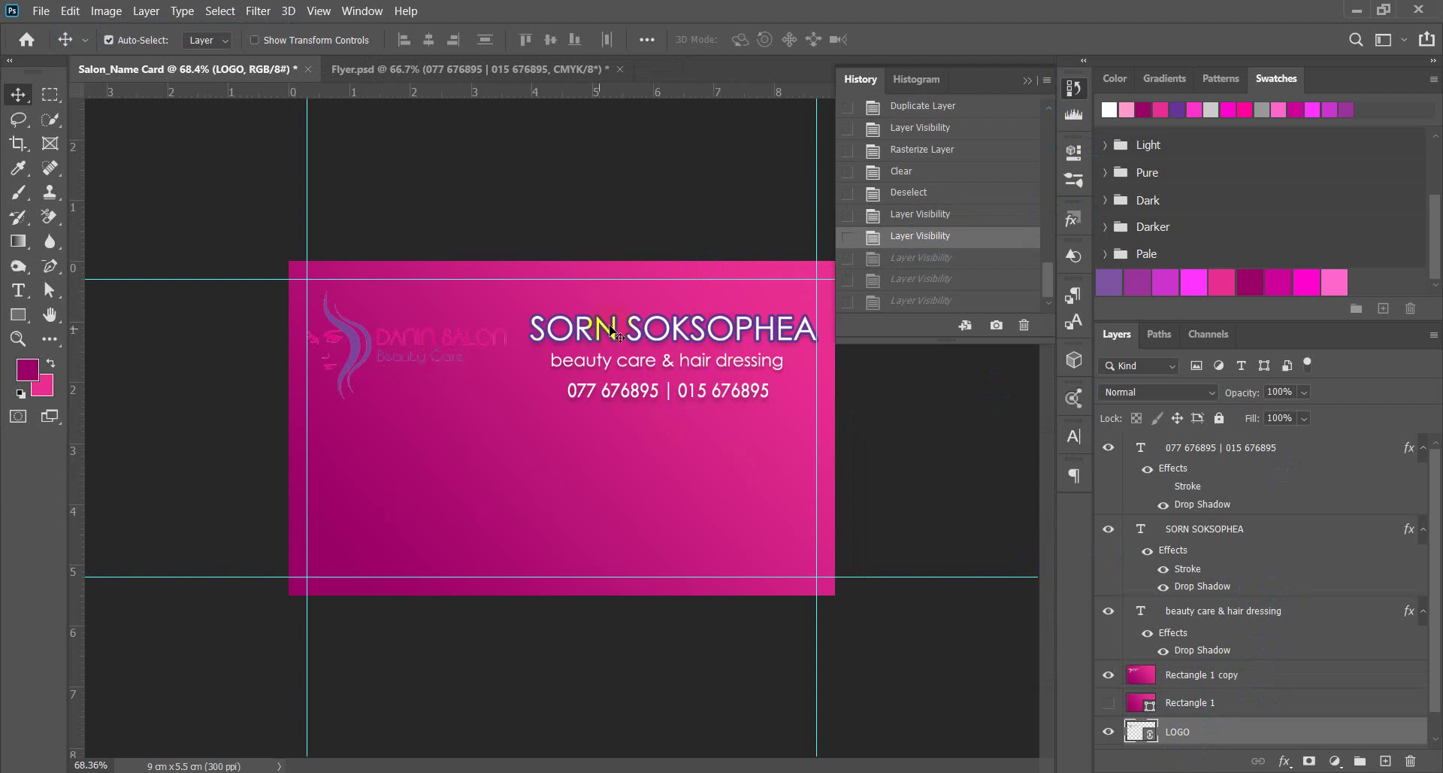
{"action": "left_click_drag", "start_coordinate": [741, 235], "coordinate": [699, 409]}
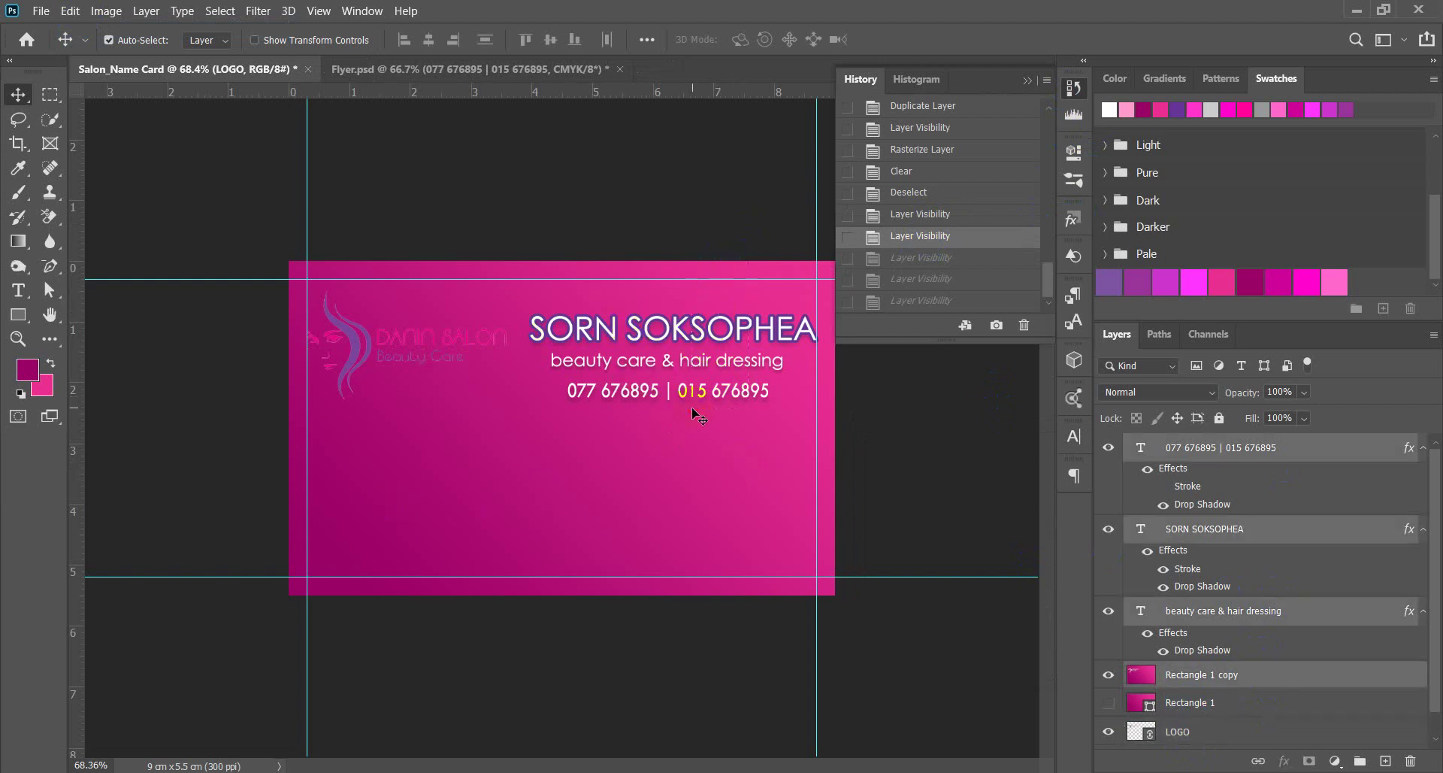
{"action": "left_click", "coordinate": [1174, 703]}
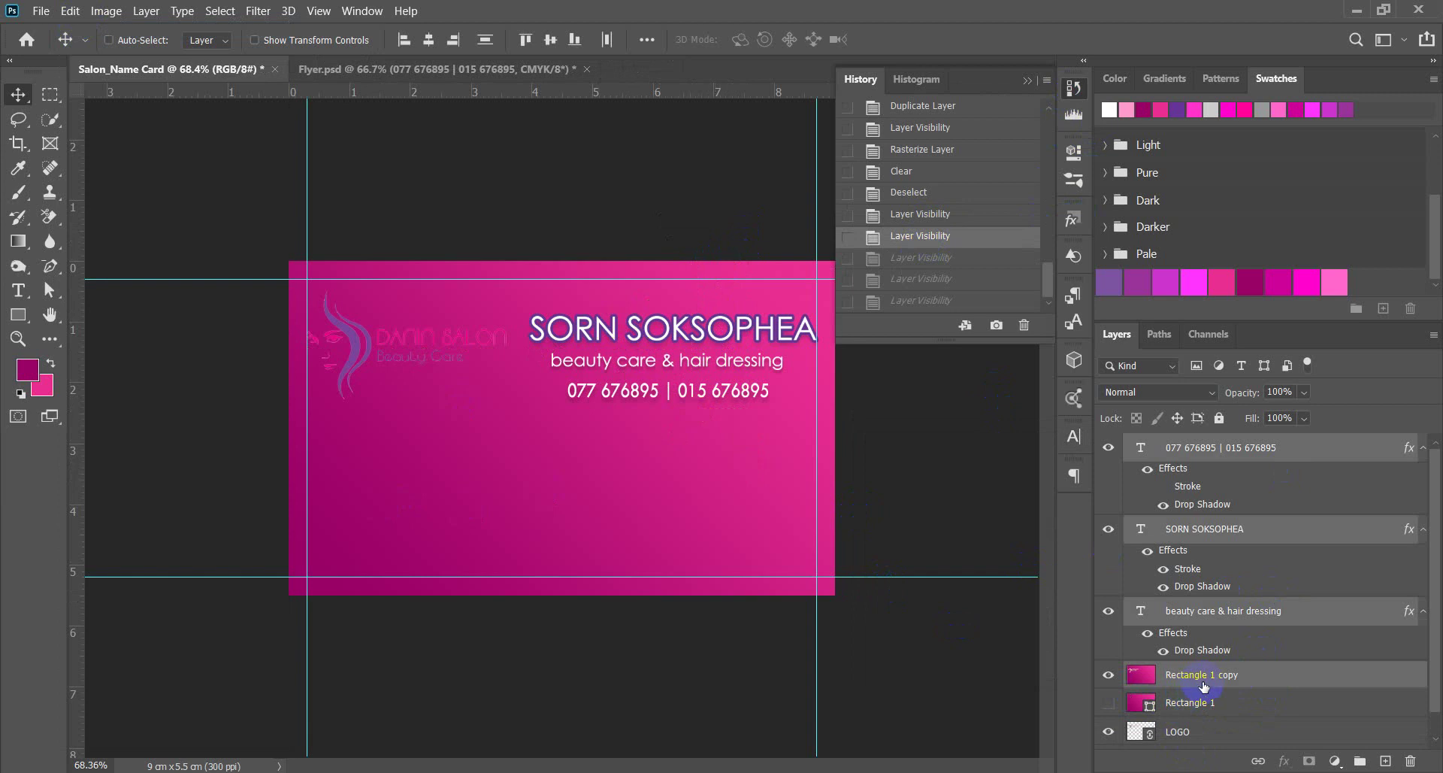
{"action": "left_click", "coordinate": [1108, 675]}
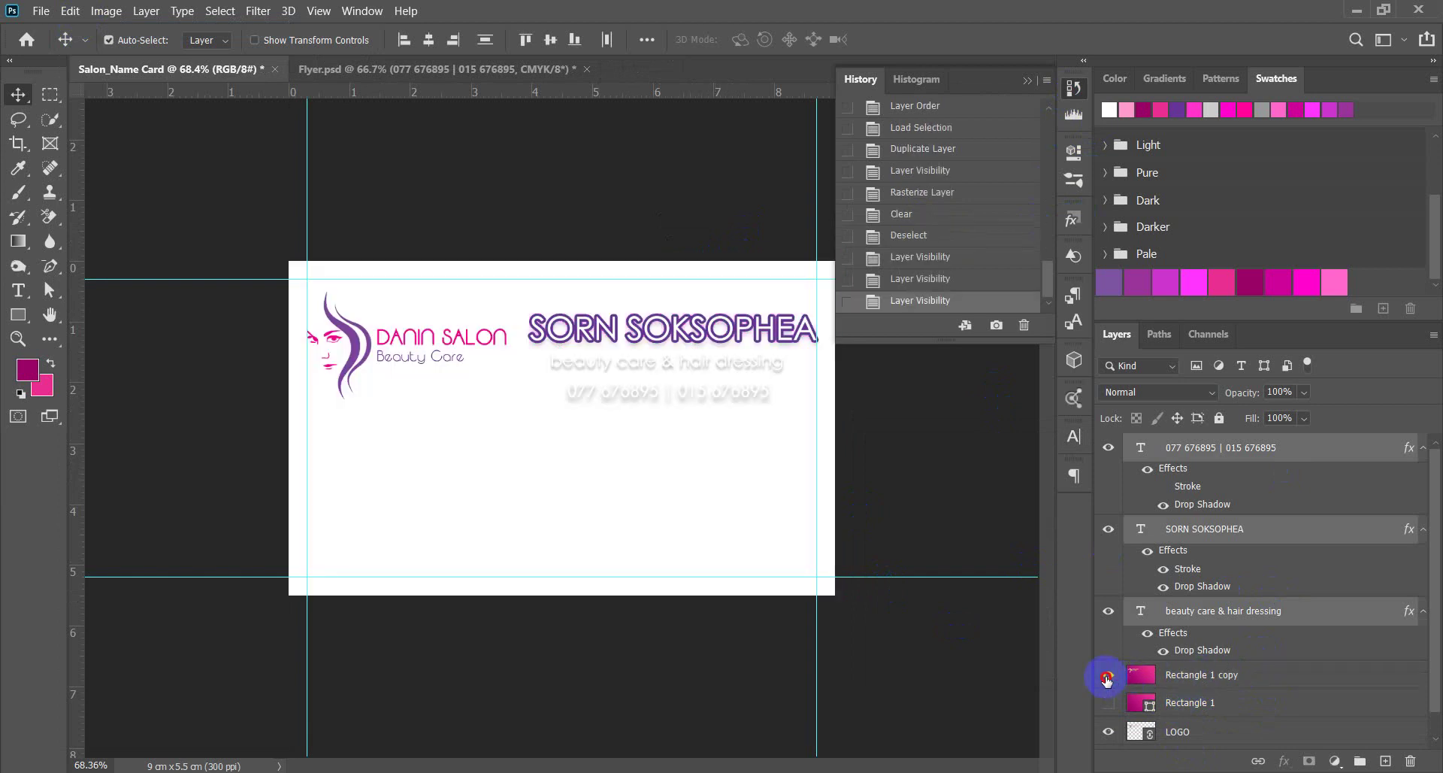
{"action": "left_click", "coordinate": [1108, 677]}
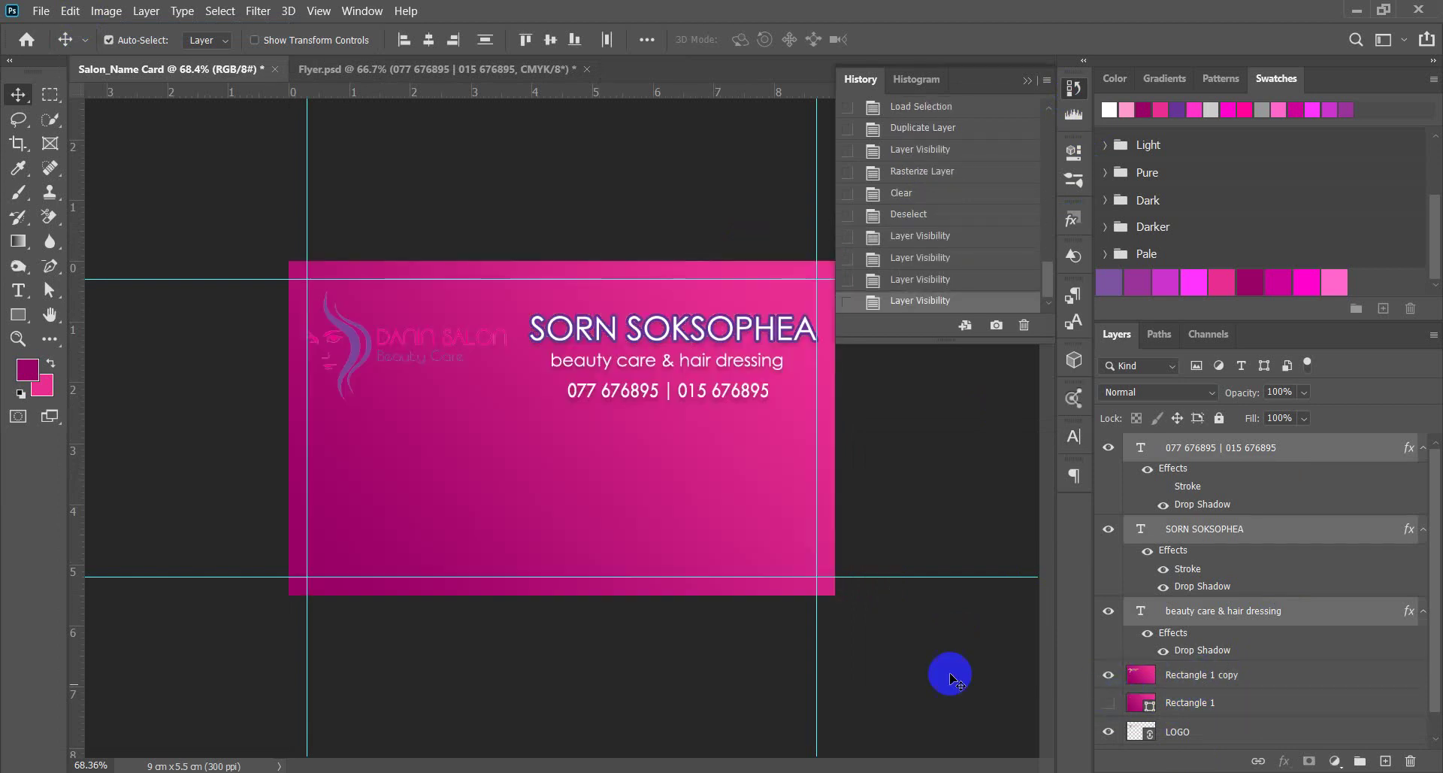
Revert to an earlier visibility state in History, deselect, and toggle Rectangle 1 copy's visibility.
{"action": "left_click", "coordinate": [926, 235]}
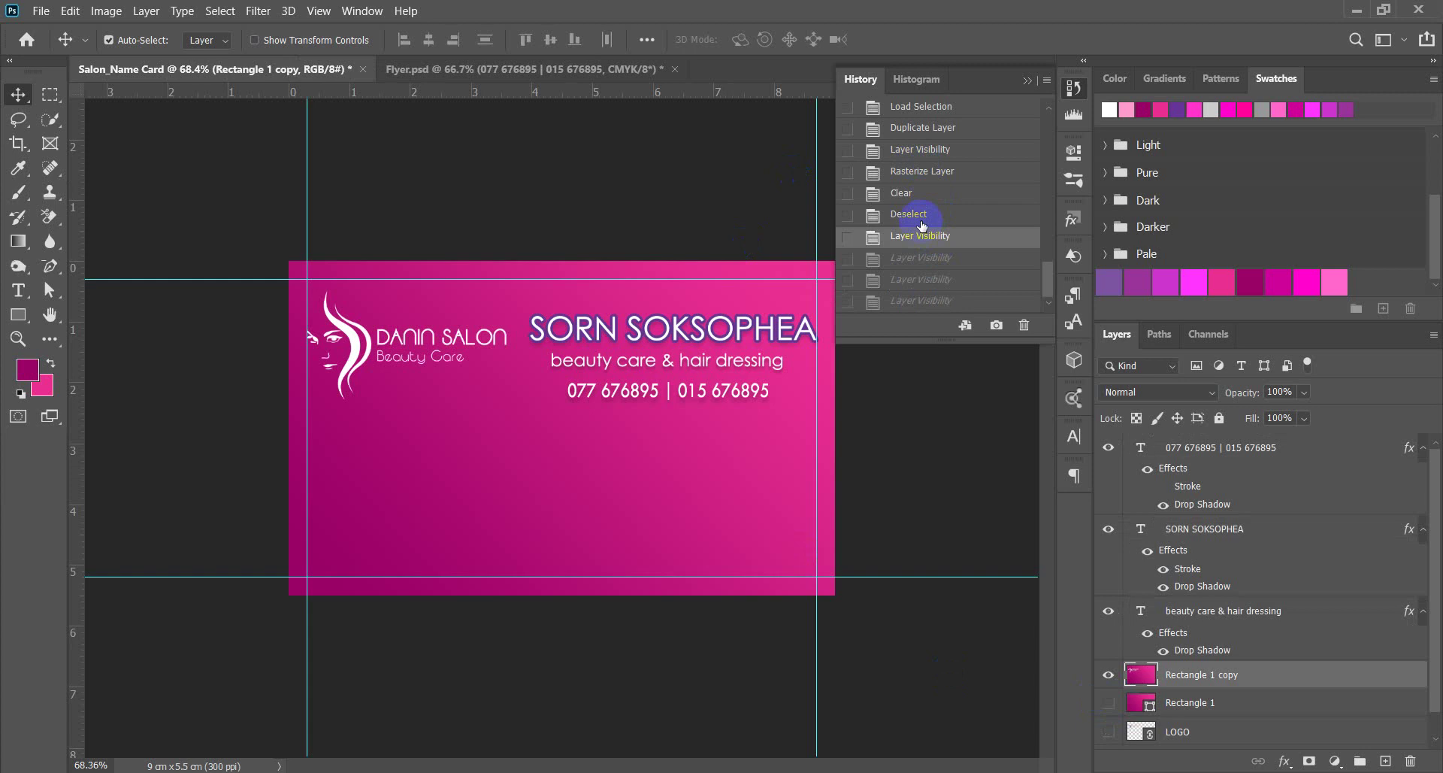
{"action": "left_click", "coordinate": [920, 219]}
{"action": "left_click", "coordinate": [935, 156]}
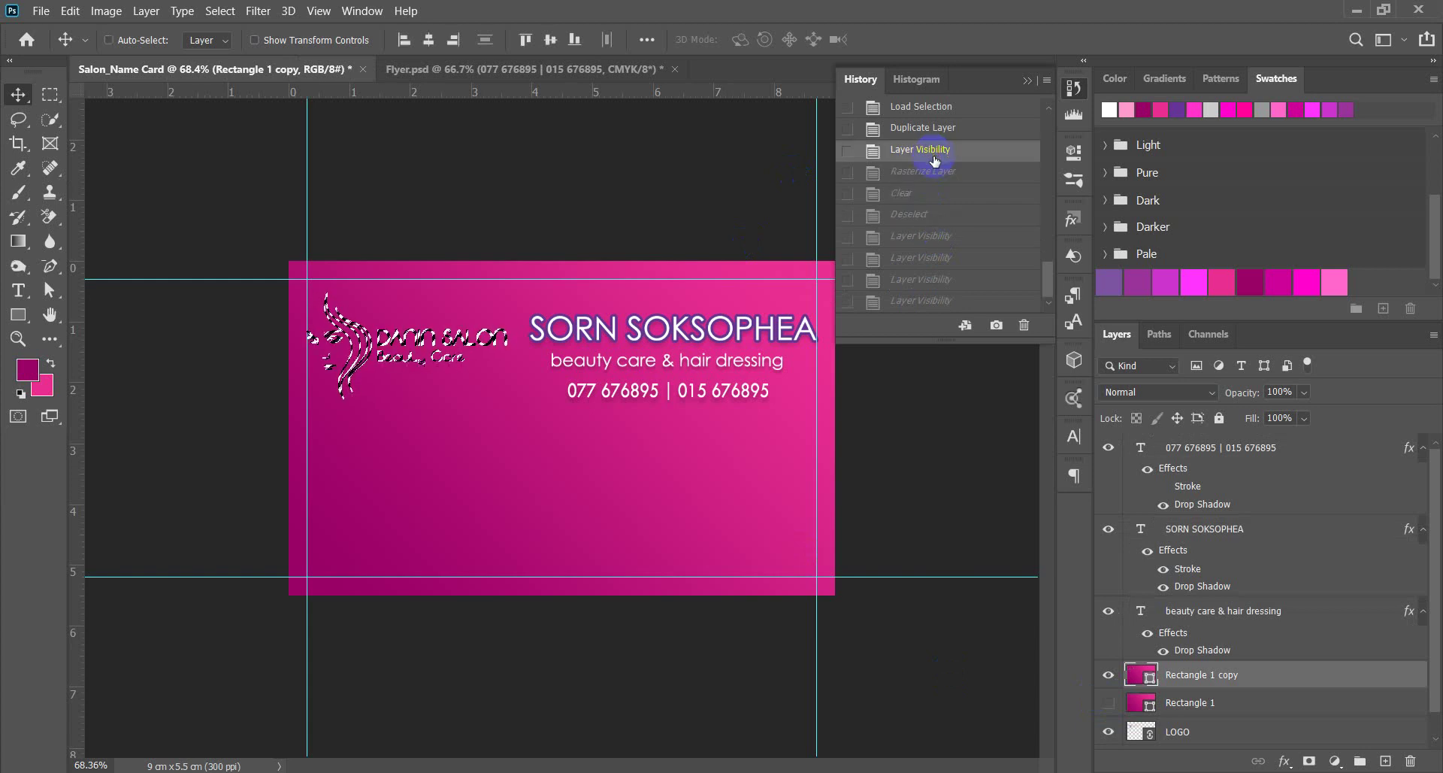
{"action": "key", "text": "ctrl+d"}
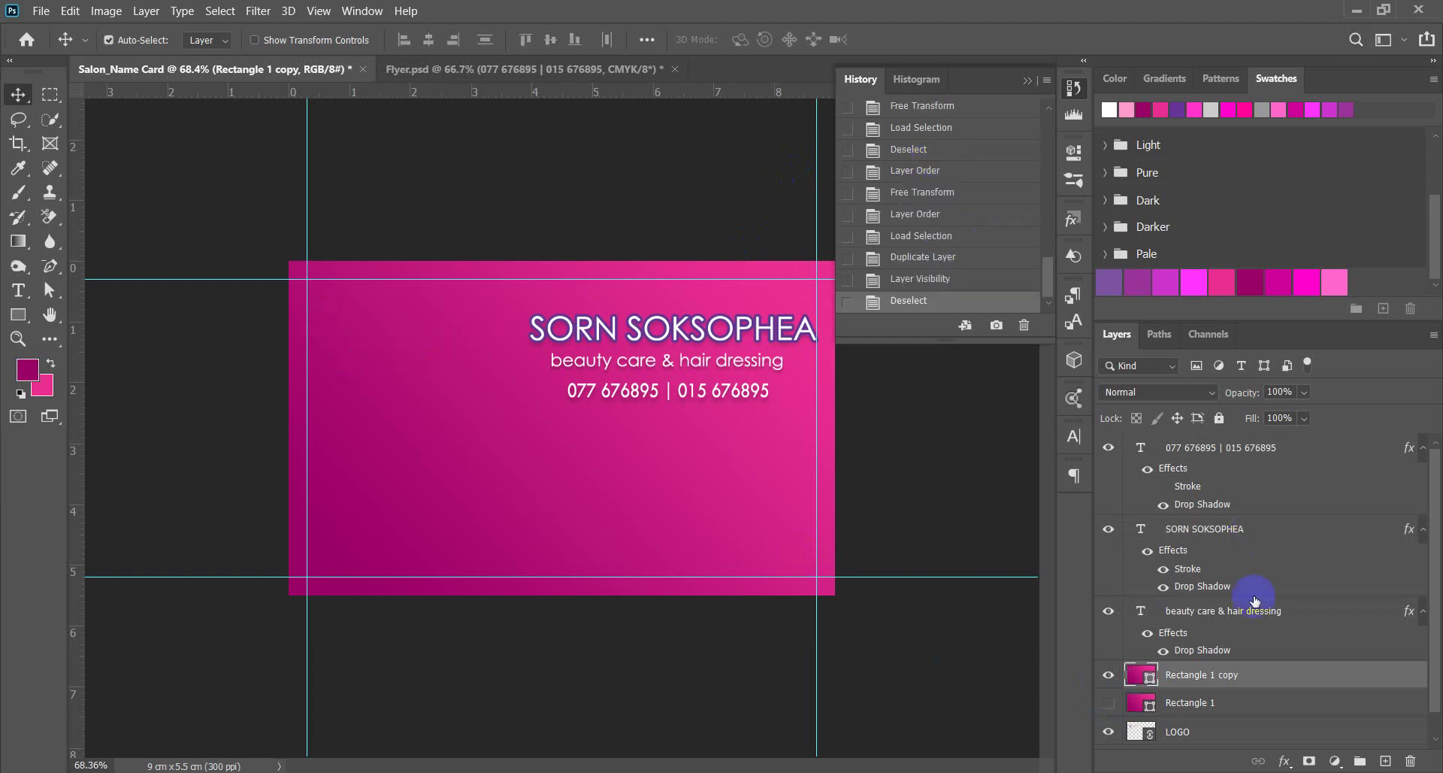
{"action": "left_click", "coordinate": [1108, 676]}
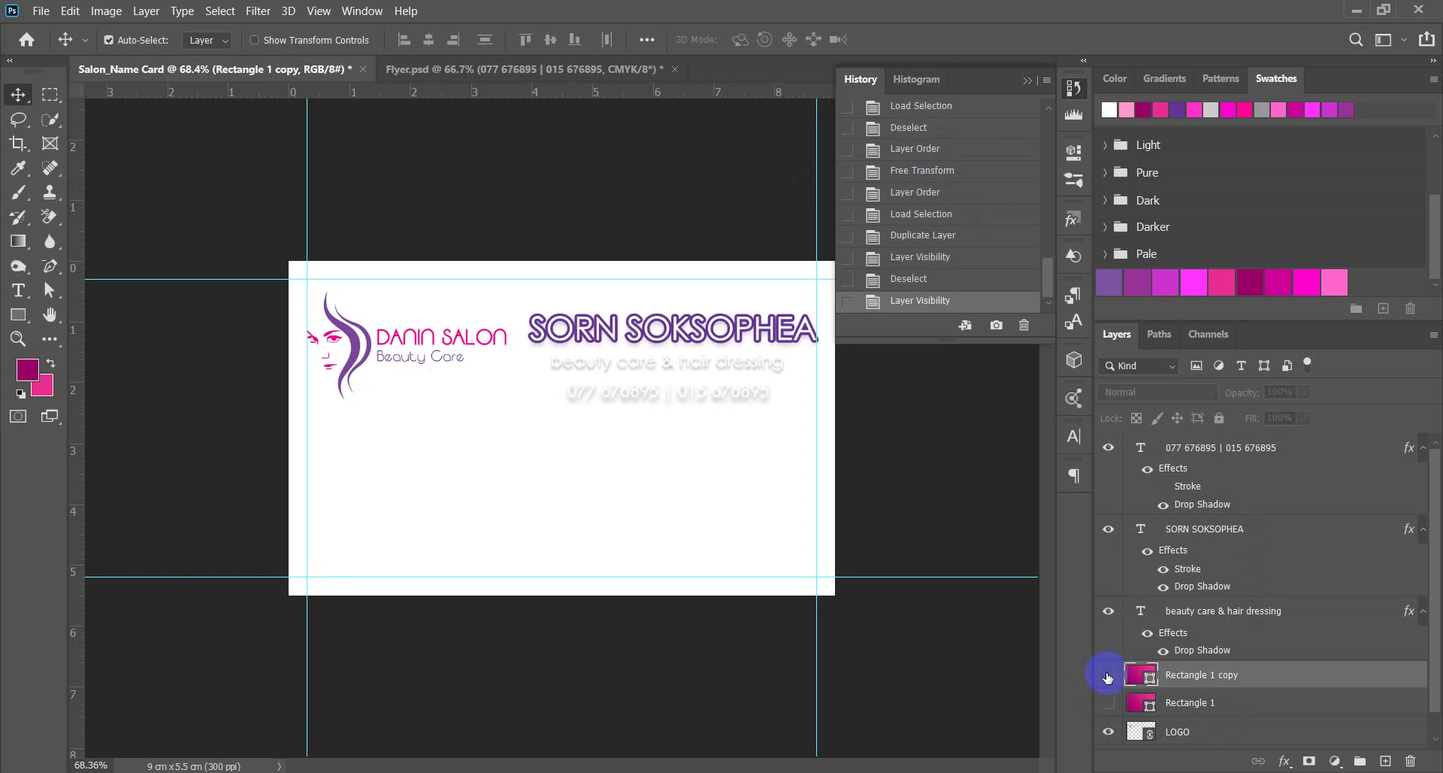
{"action": "left_click", "coordinate": [1108, 676]}
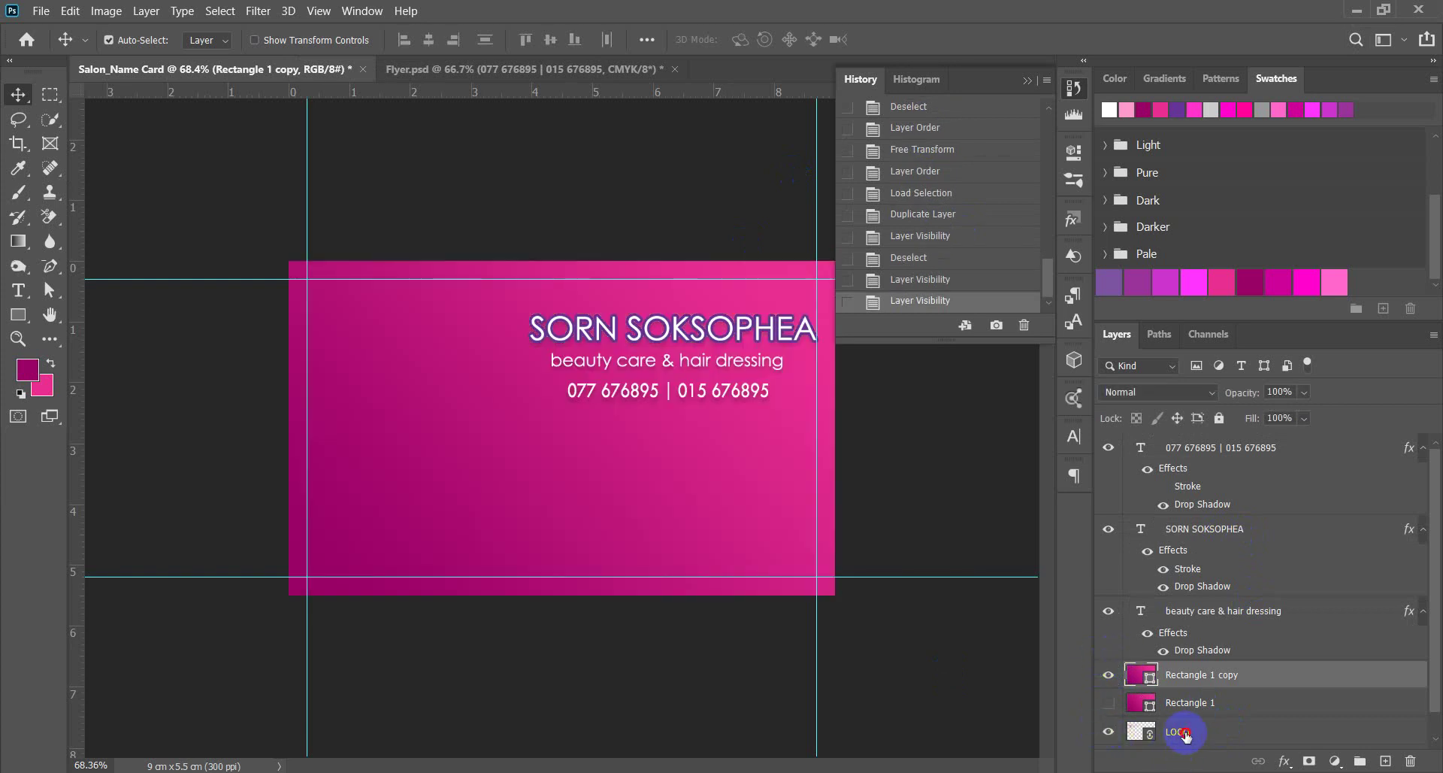
Stack LOGO above Rectangle 1 copy and move the three text lines down about 0.82 cm.
{"action": "left_click_drag", "start_coordinate": [1179, 733], "coordinate": [1136, 665]}
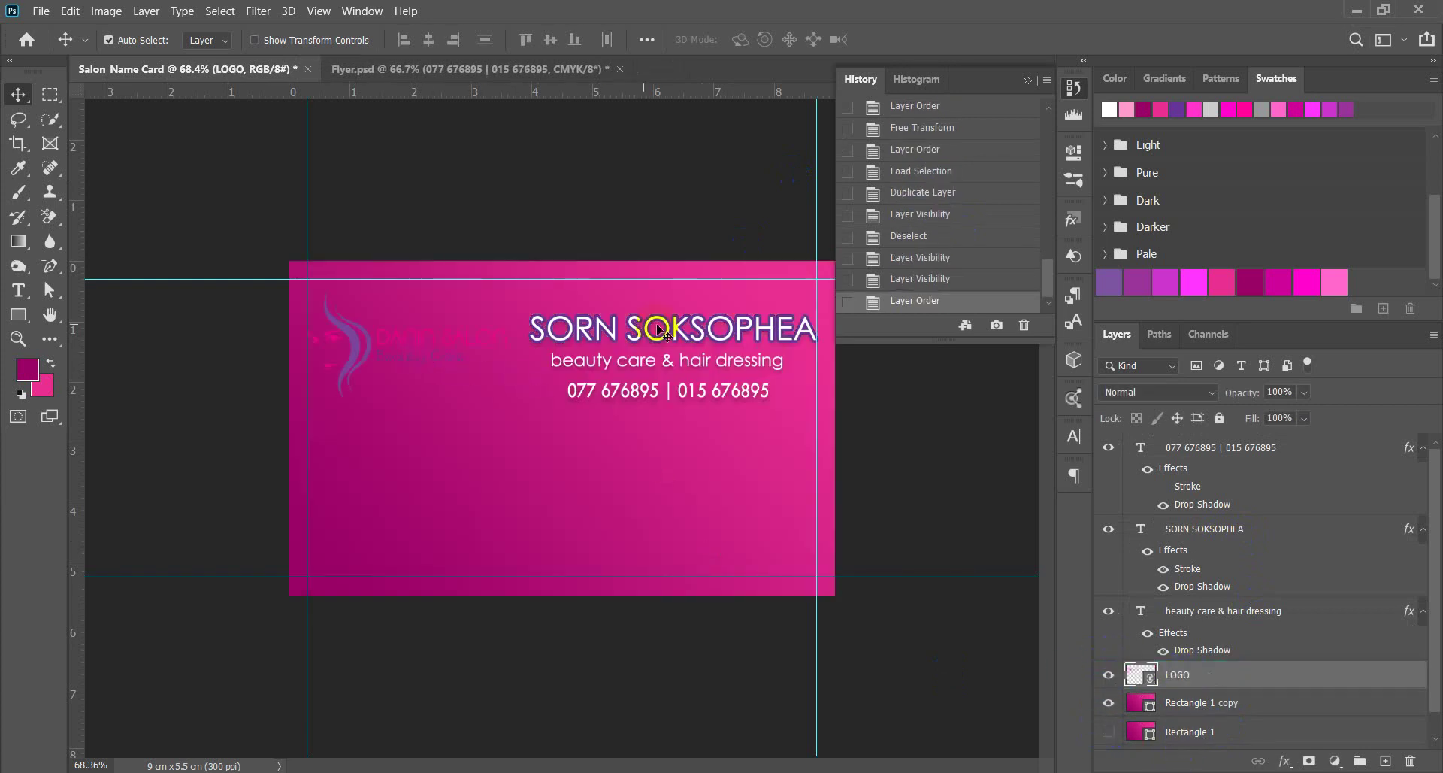
{"action": "left_click_drag", "start_coordinate": [714, 210], "coordinate": [689, 391]}
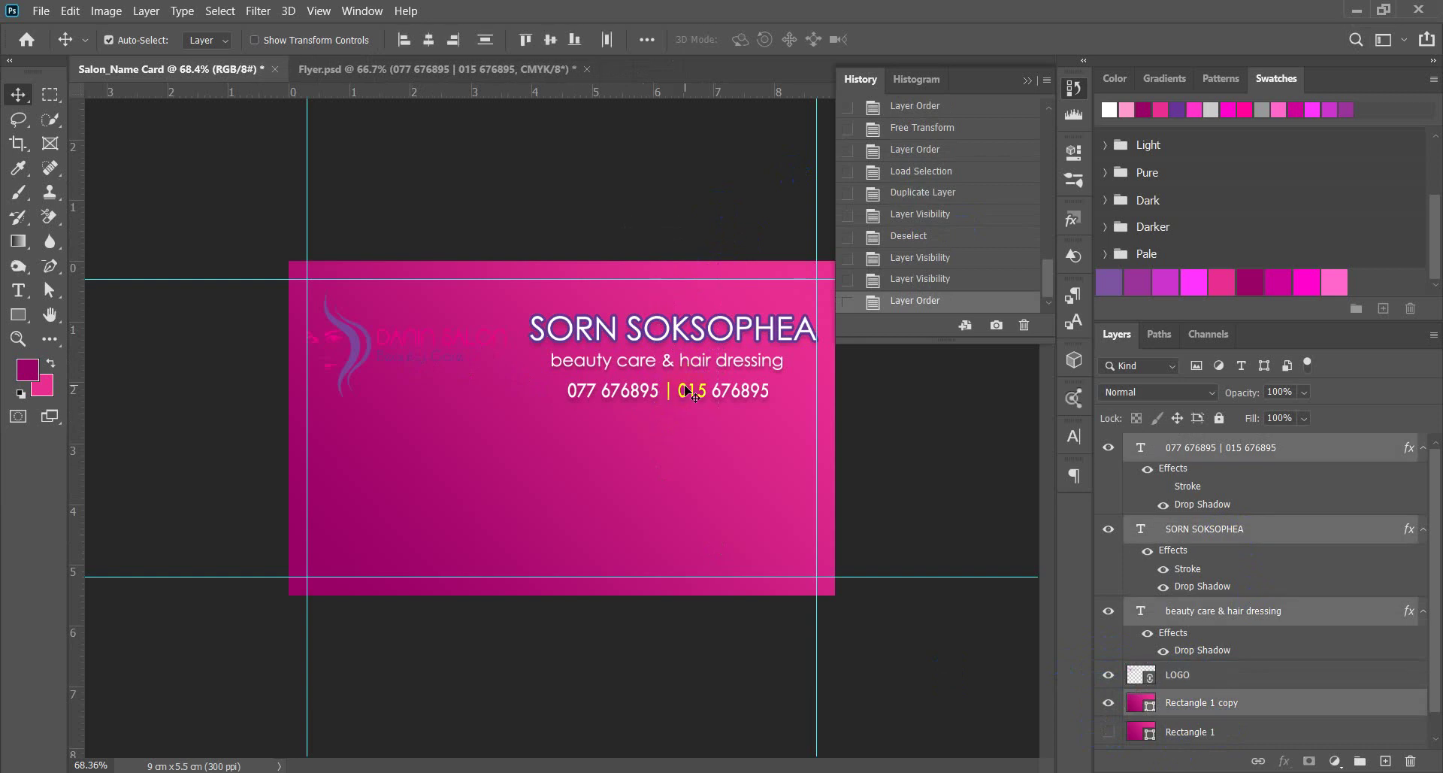
{"action": "key", "text": "ctrl"}
{"action": "left_click", "coordinate": [790, 451], "text": "ctrl+shift"}
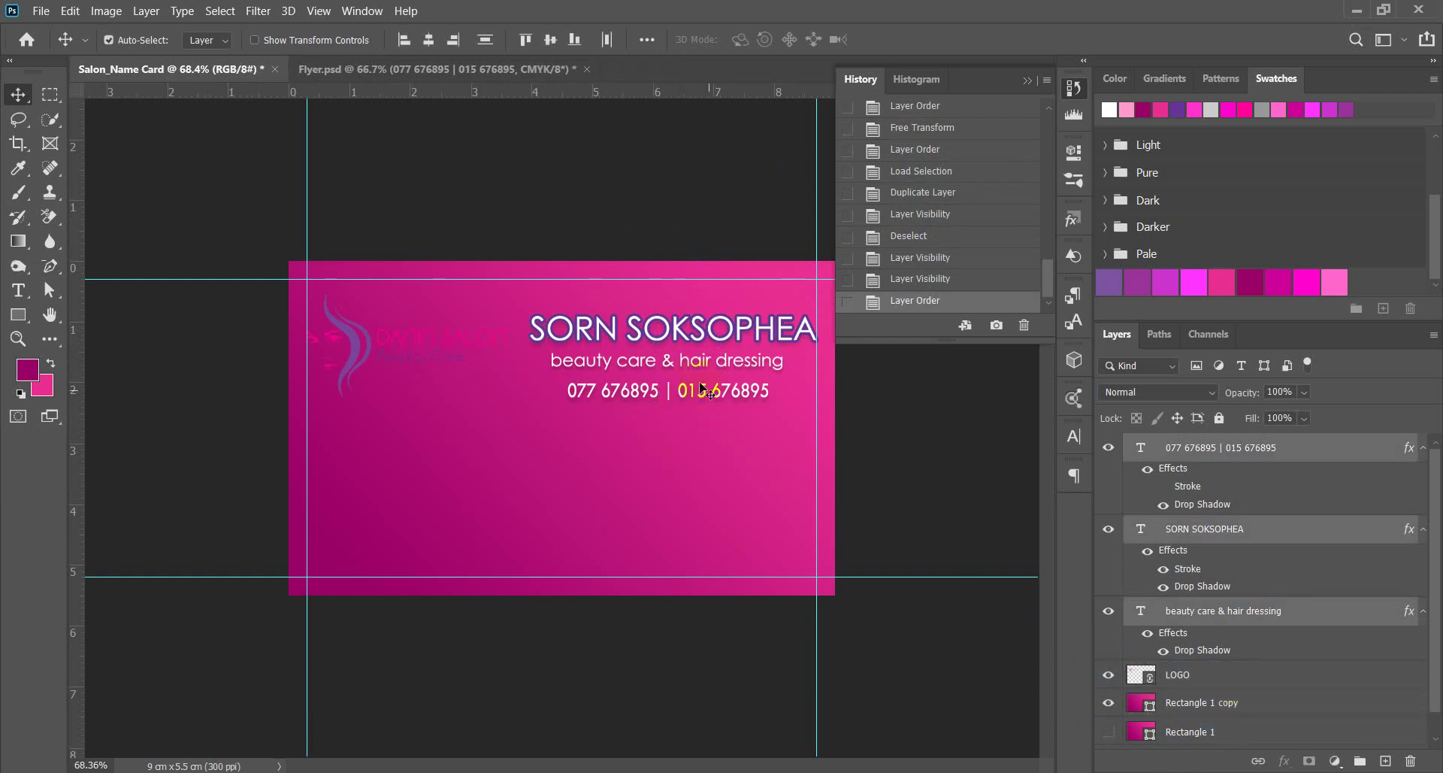
{"action": "left_click_drag", "start_coordinate": [680, 334], "coordinate": [680, 400]}
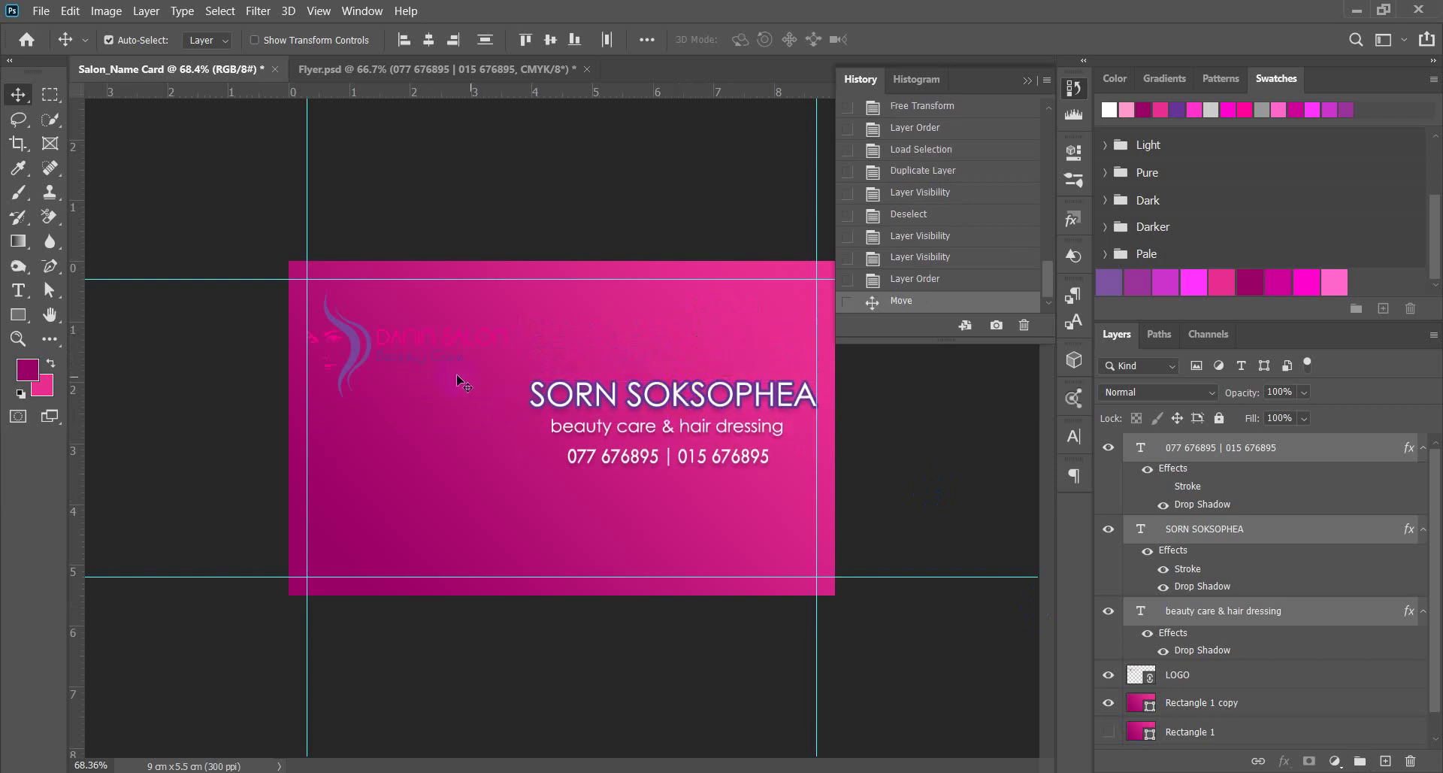
Move the logo to the card's top right, above the name.
{"action": "left_click_drag", "start_coordinate": [361, 348], "coordinate": [674, 321]}
{"action": "left_click", "coordinate": [868, 385]}
{"action": "left_click", "coordinate": [855, 415]}
{"action": "left_click", "coordinate": [898, 400]}
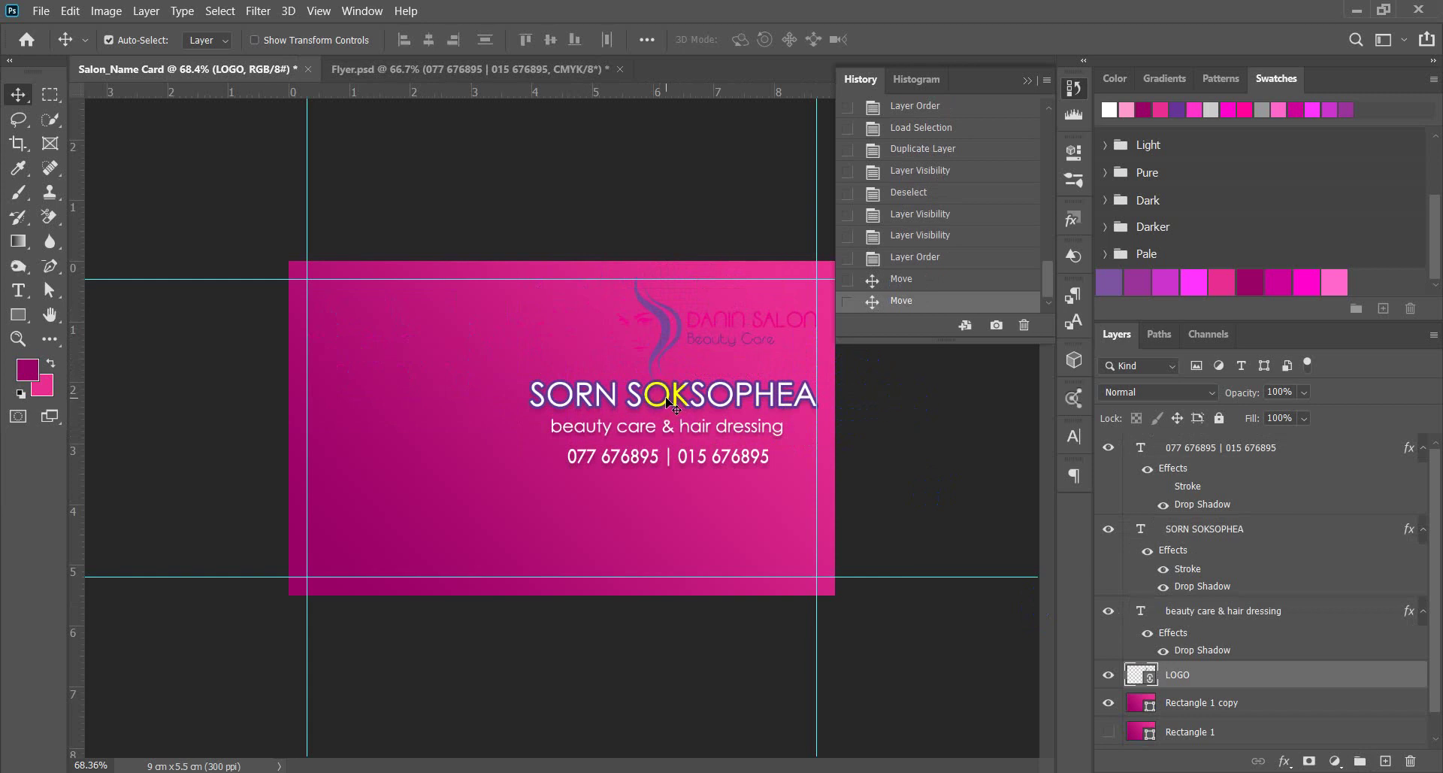
With the pink background hidden, nudge the text block down and shift the logo slightly left, then show the background again.
{"action": "left_click", "coordinate": [1108, 702]}
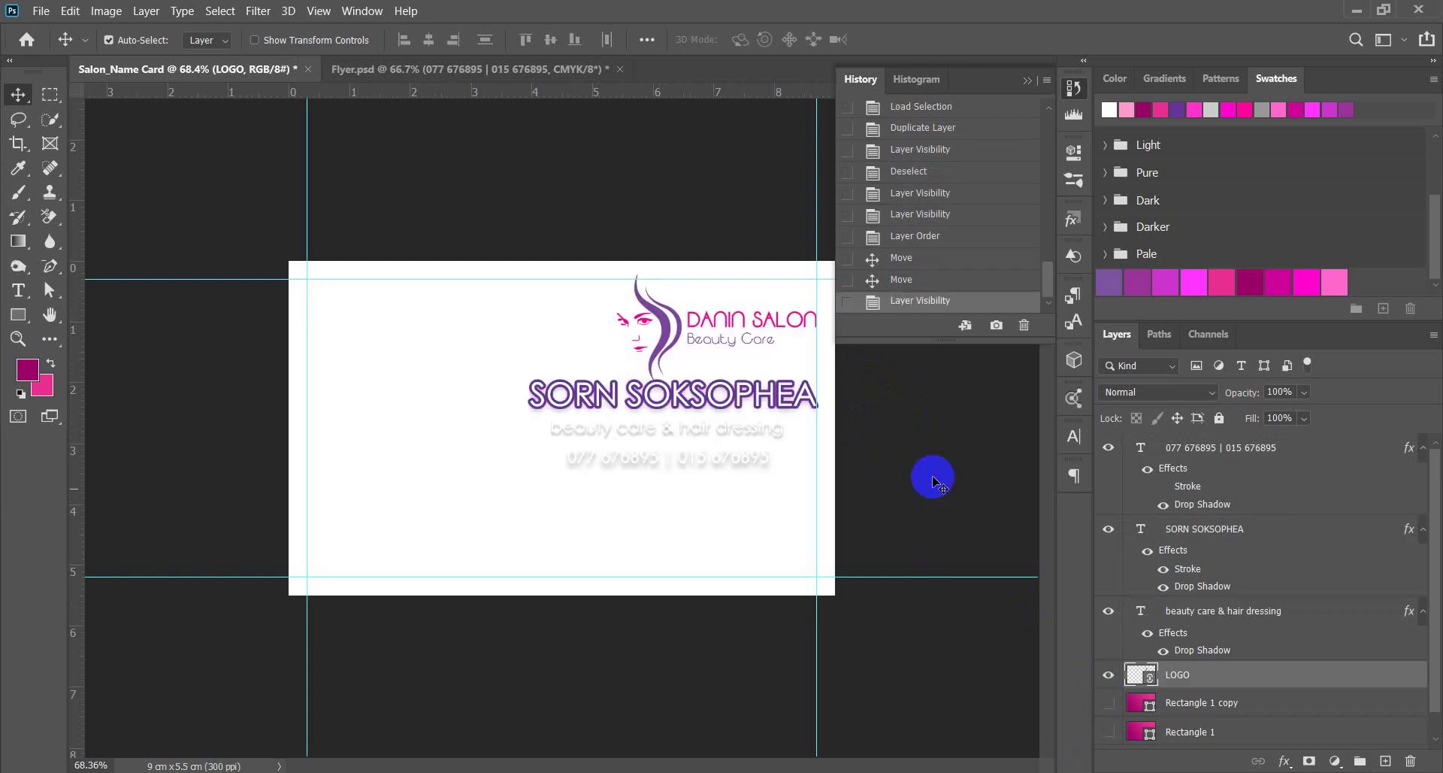
{"action": "left_click_drag", "start_coordinate": [870, 405], "coordinate": [673, 467]}
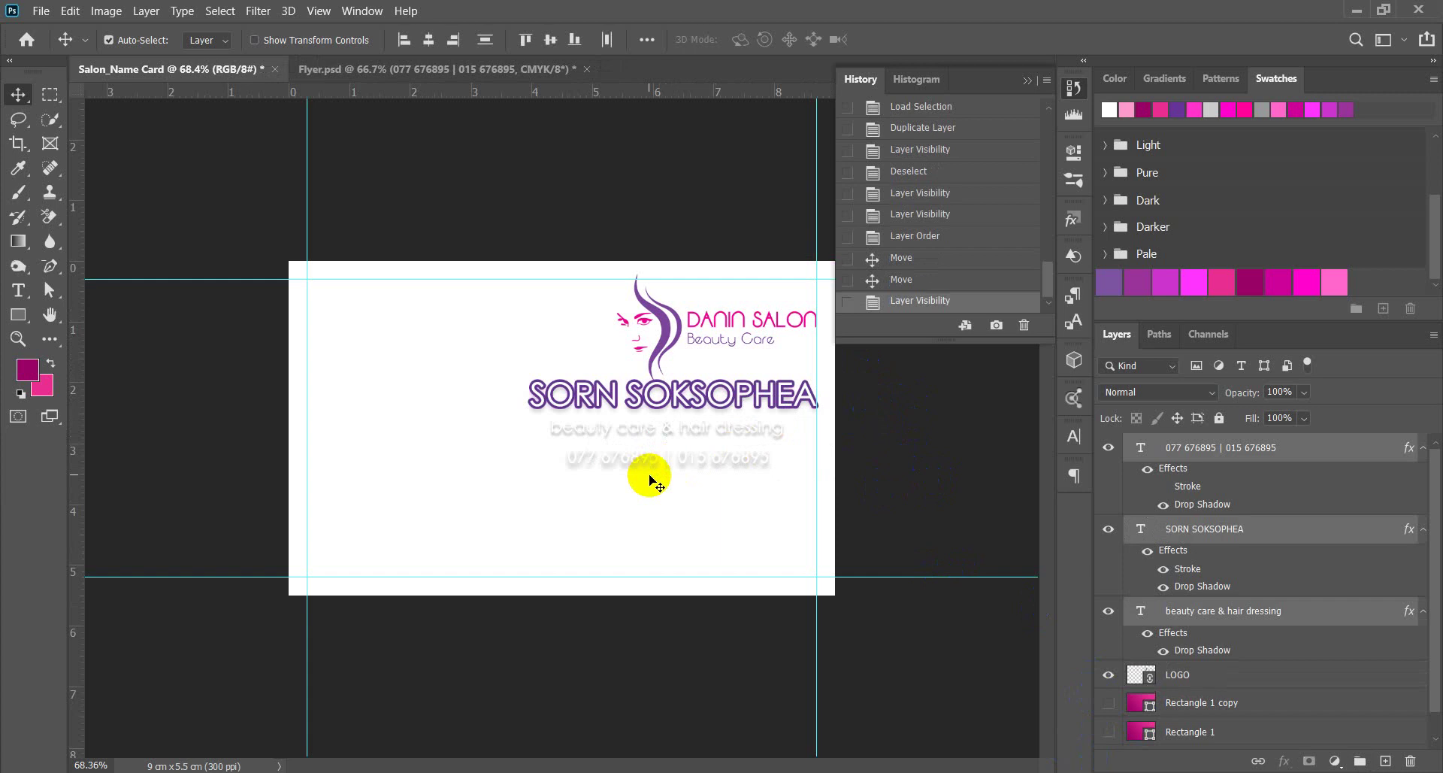
{"action": "key", "text": "shift+Down"}
{"action": "key", "text": "shift+Down"}
{"action": "key", "text": "shift+Down"}
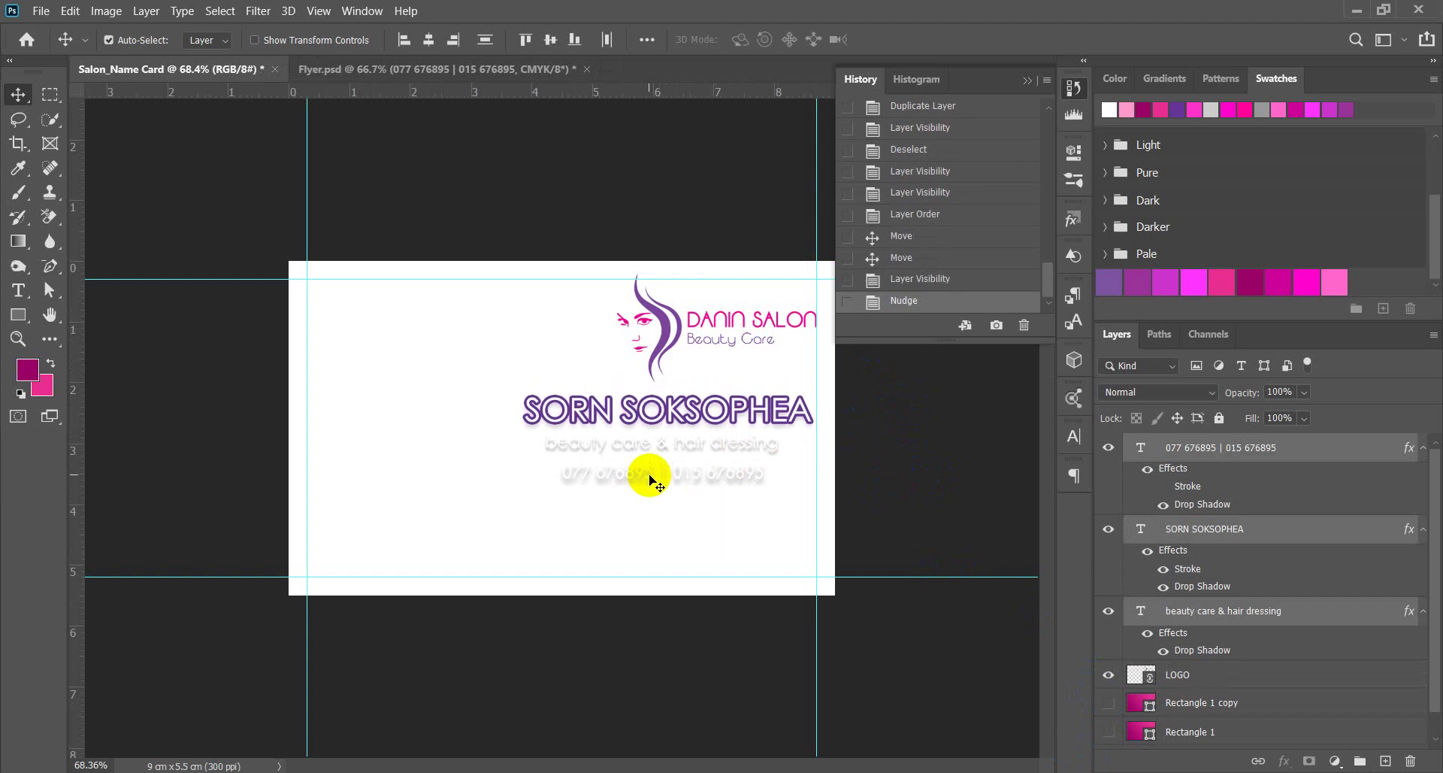
{"action": "left_click", "coordinate": [663, 325]}
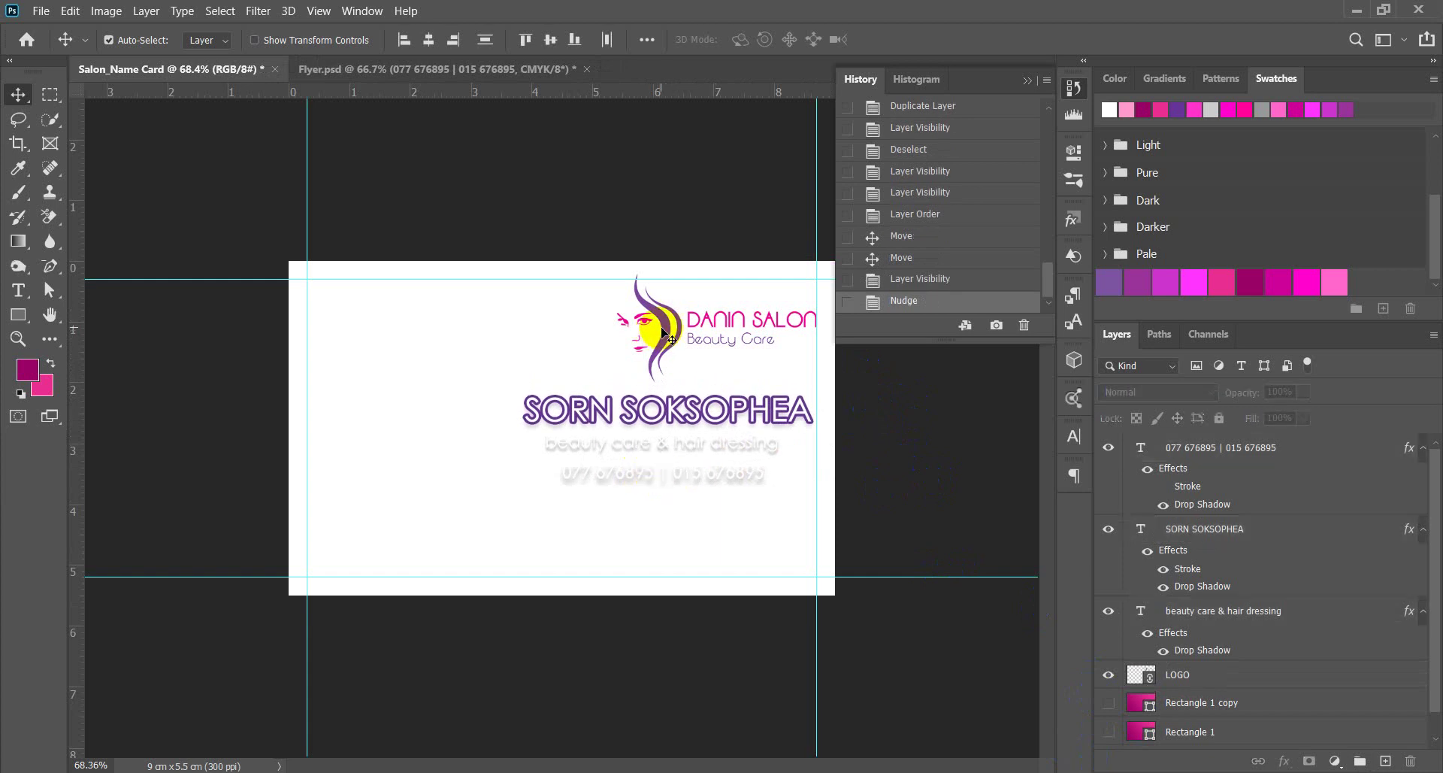
{"action": "left_click_drag", "start_coordinate": [665, 326], "coordinate": [627, 333]}
{"action": "left_click", "coordinate": [823, 435]}
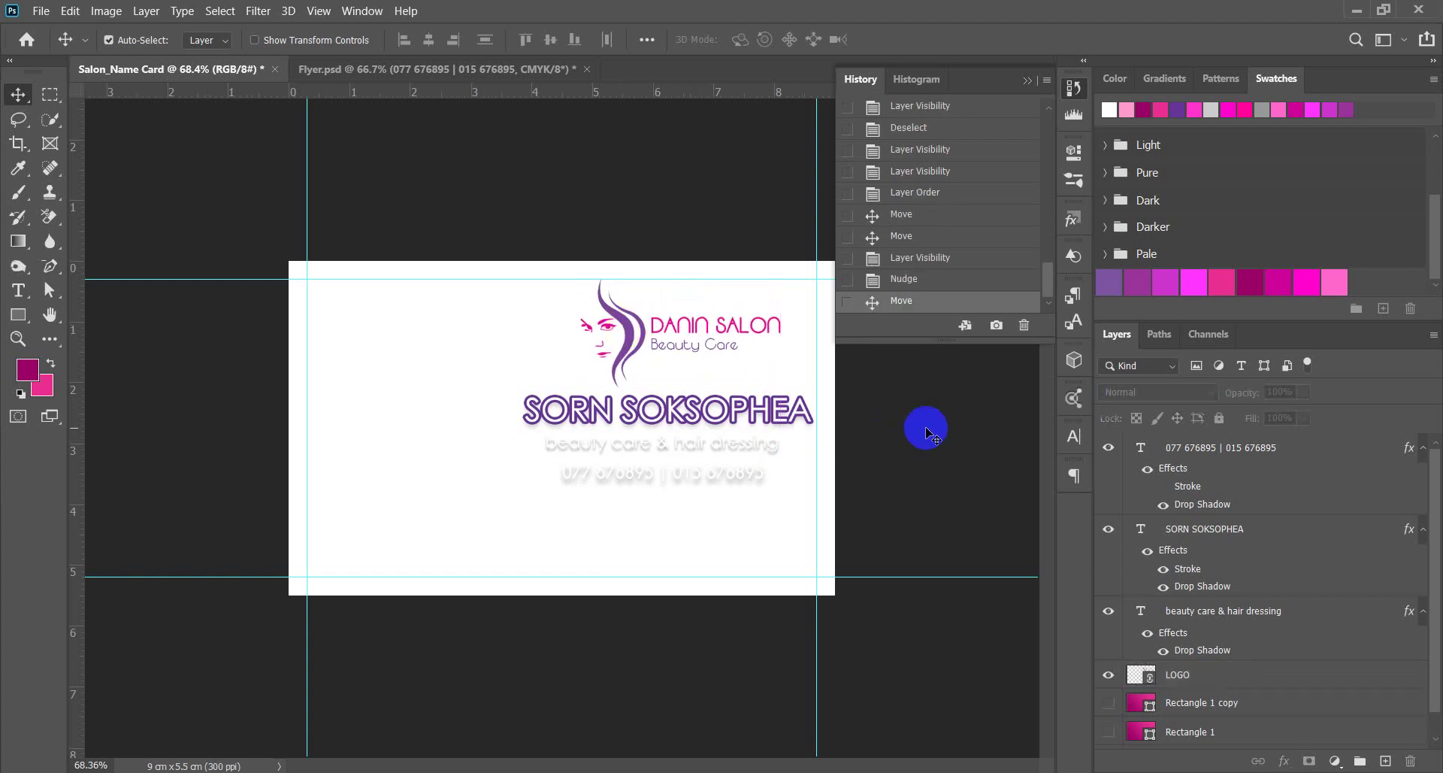
{"action": "left_click", "coordinate": [1109, 702]}
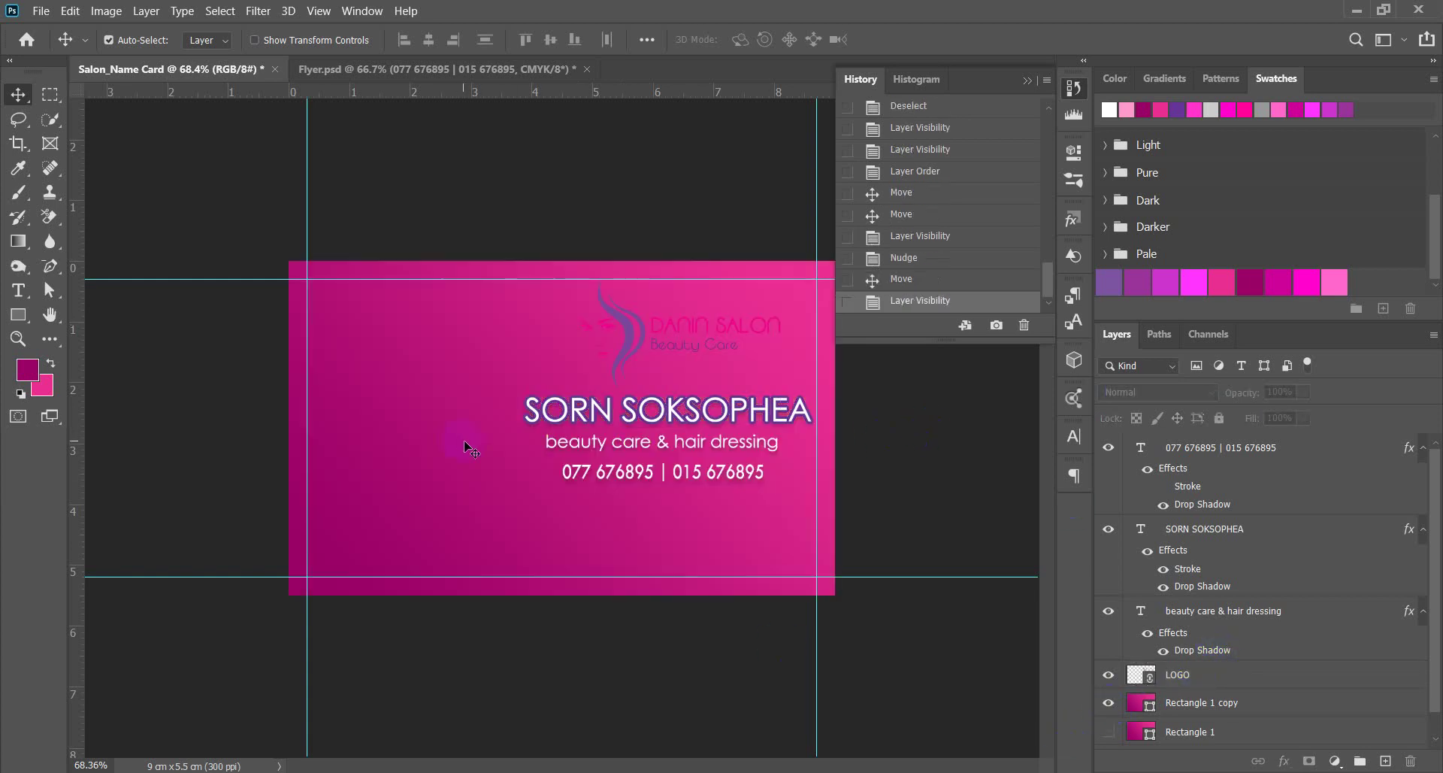
{"action": "scroll", "coordinate": [526, 413], "scroll_direction": "down", "scroll_amount": 3}
{"action": "scroll", "coordinate": [676, 410], "scroll_direction": "up", "scroll_amount": 2}
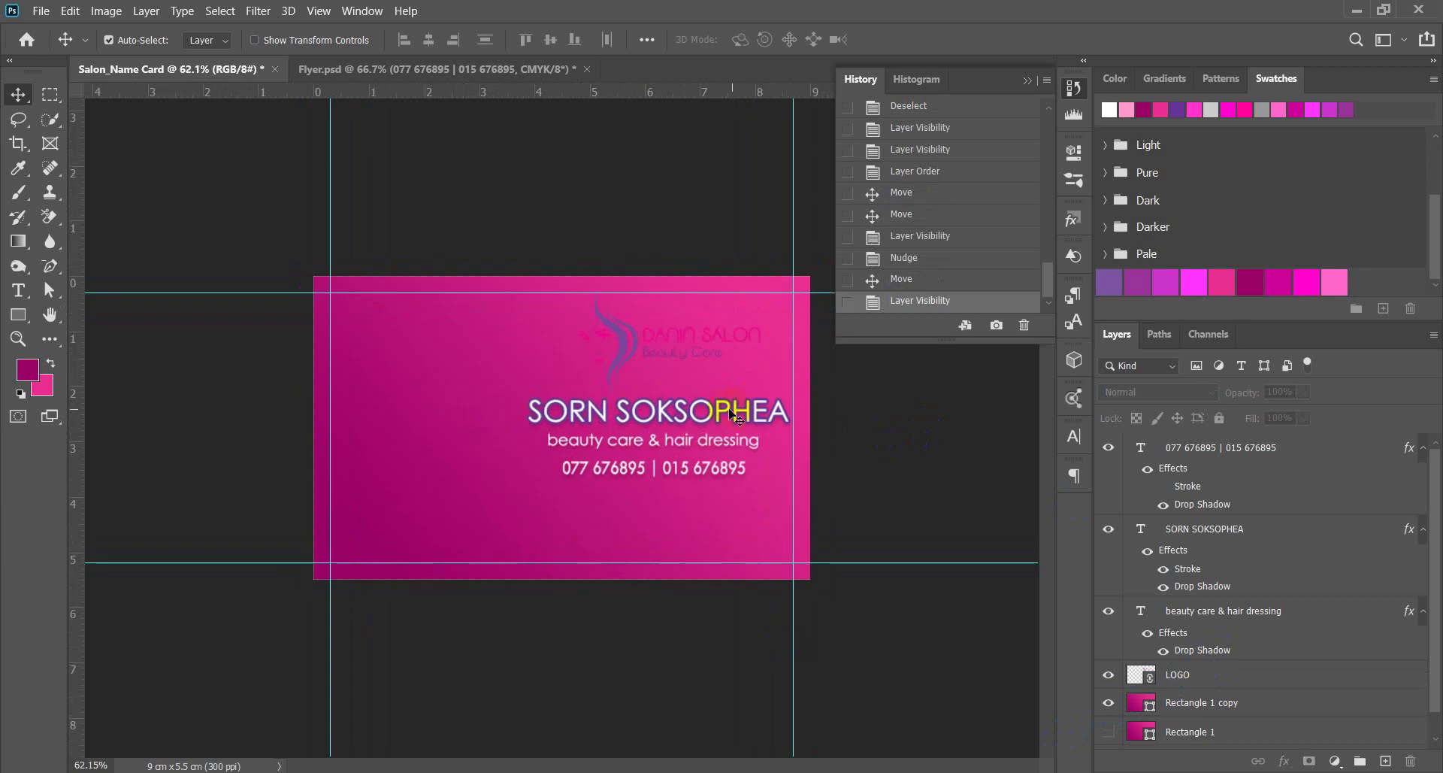
{"action": "left_click", "coordinate": [984, 561]}
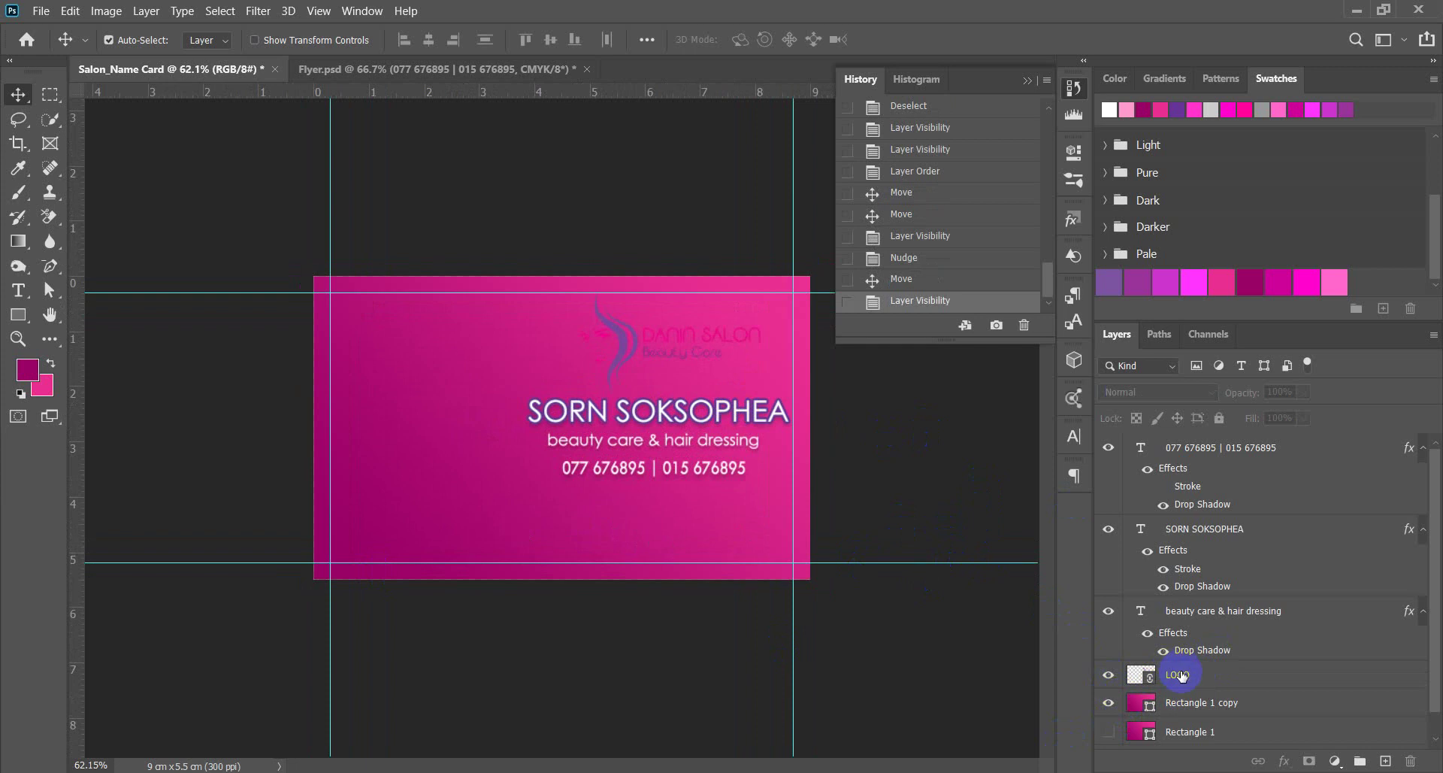
Move the LOGO layer below Rectangle 1 copy and rasterize Rectangle 1 copy.
{"action": "left_click_drag", "start_coordinate": [1233, 677], "coordinate": [1253, 717]}
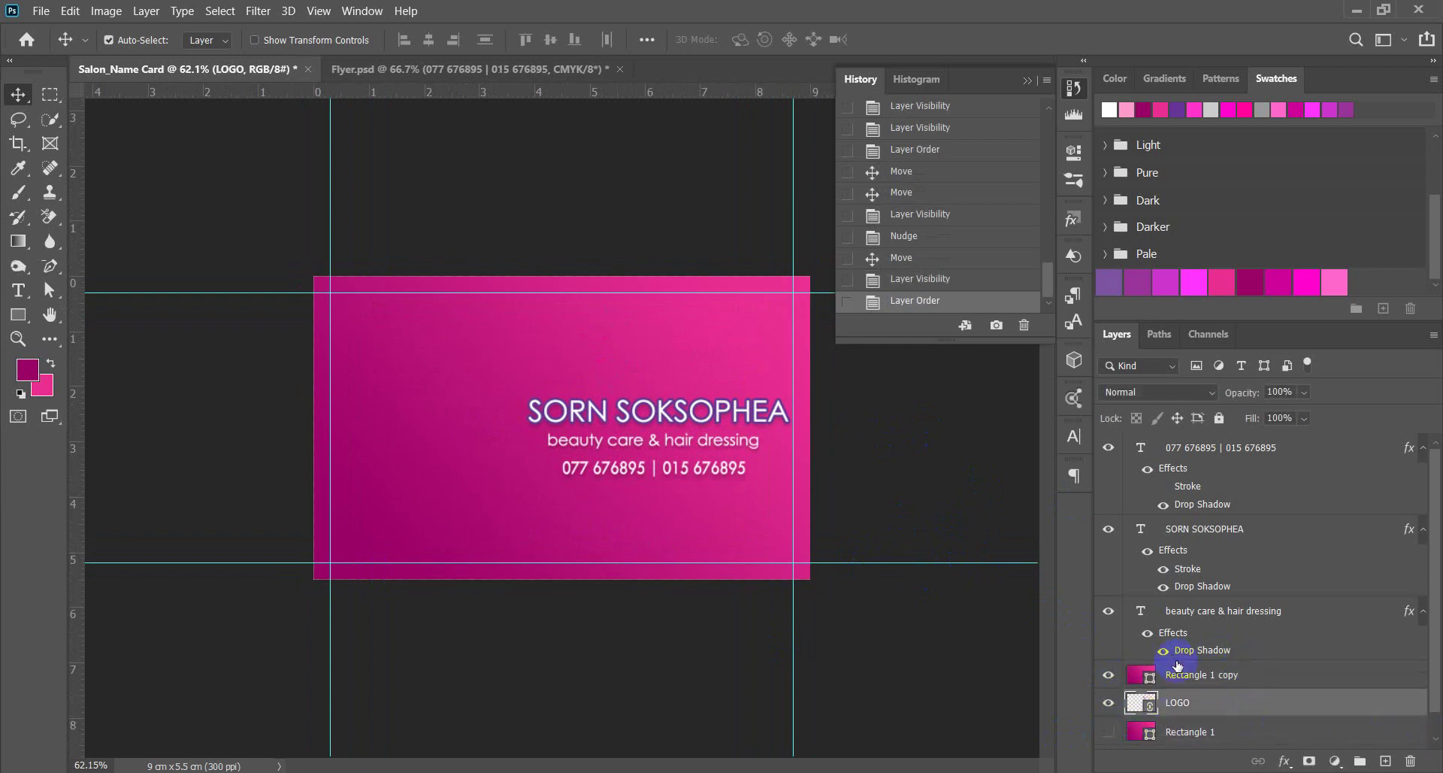
{"action": "left_click", "coordinate": [1221, 677]}
{"action": "right_click", "coordinate": [1220, 677]}
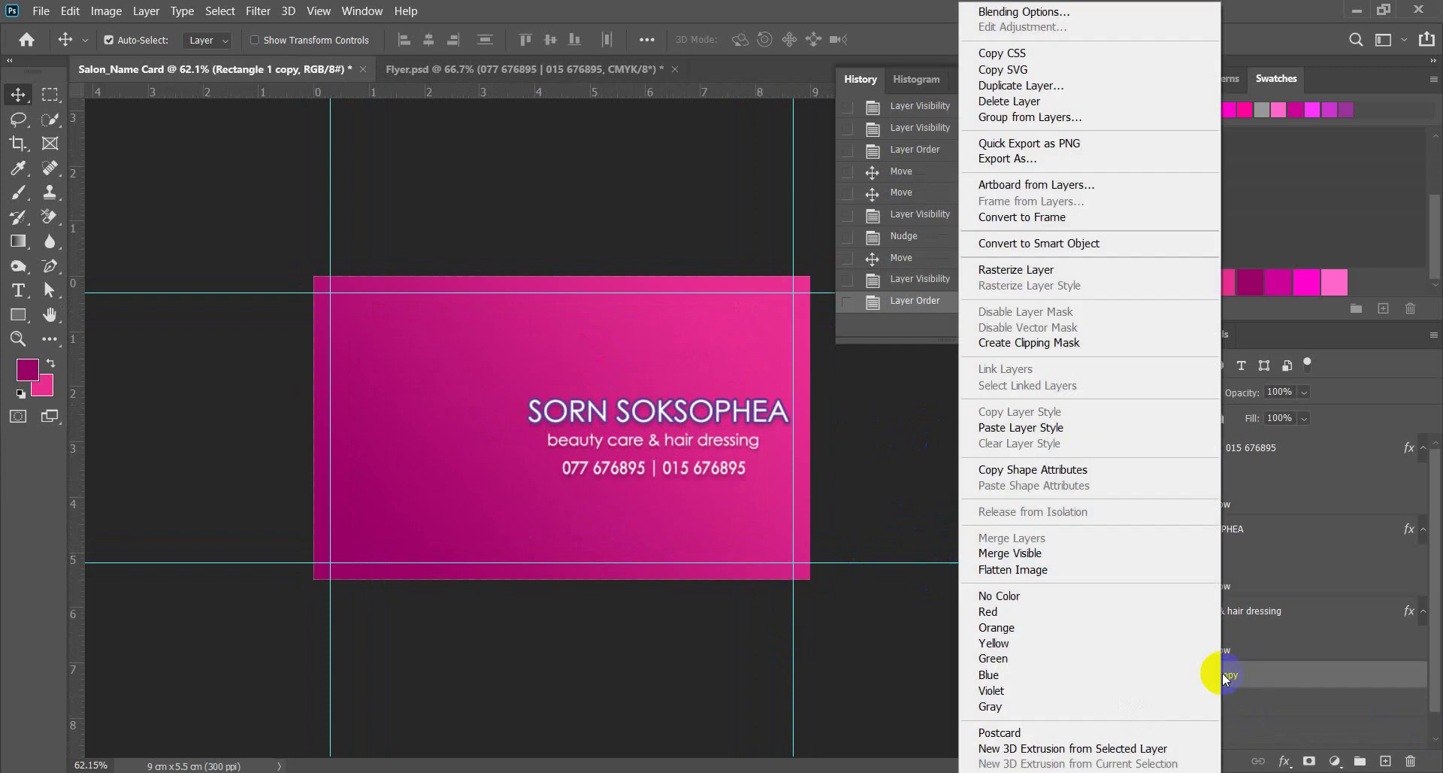
{"action": "left_click", "coordinate": [1011, 269]}
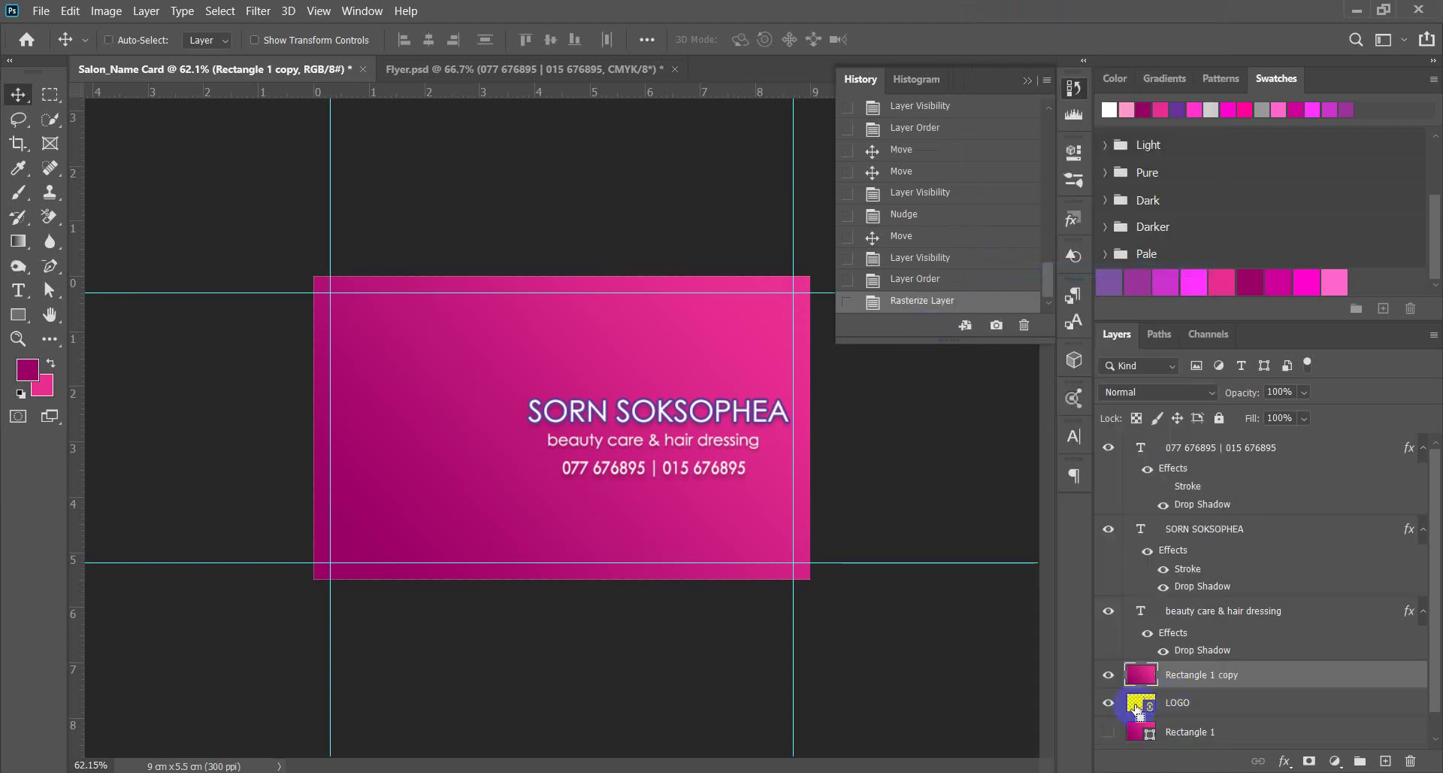
Cut the logo shape out of the pink rectangle, hide LOGO, and deselect.
{"action": "left_click", "coordinate": [1140, 709], "text": "ctrl"}
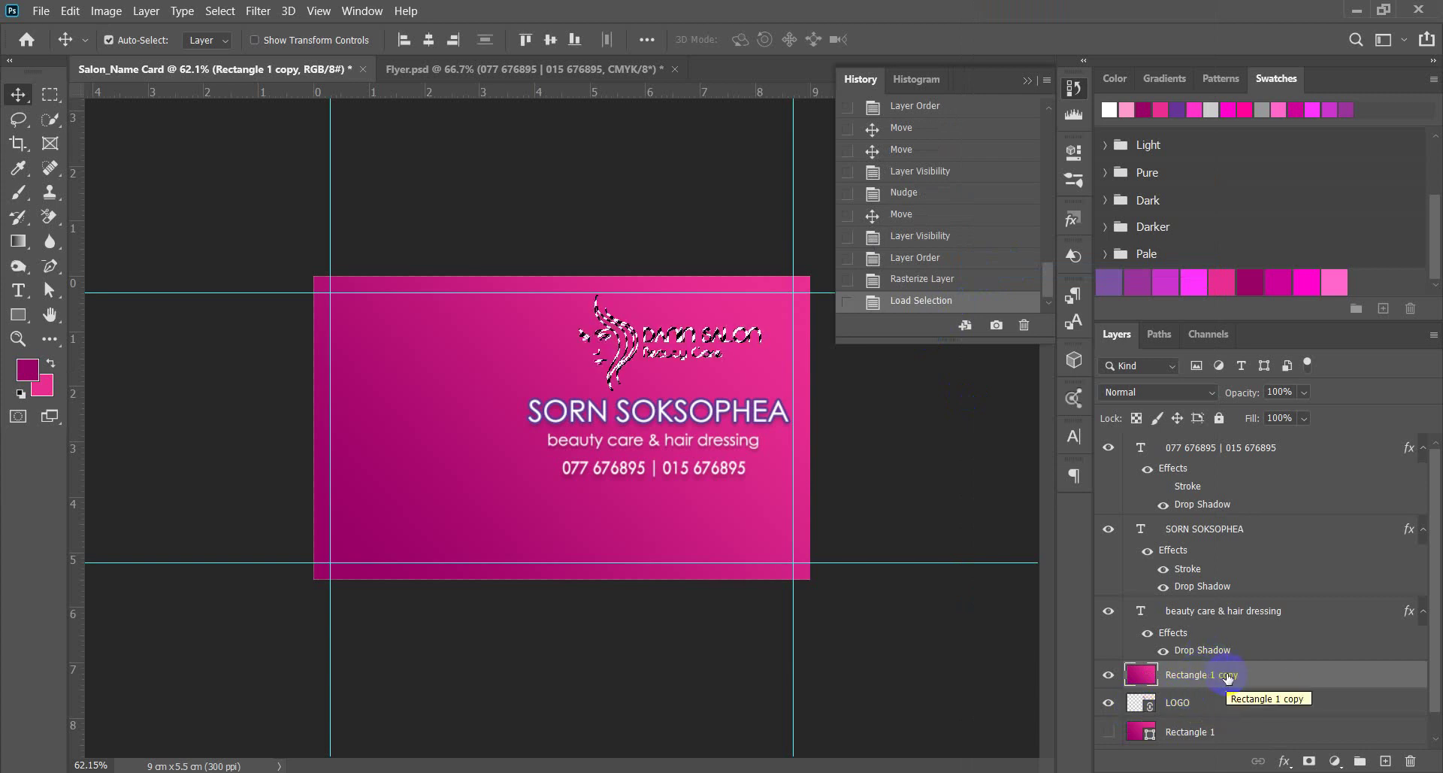
{"action": "key", "text": "Delete"}
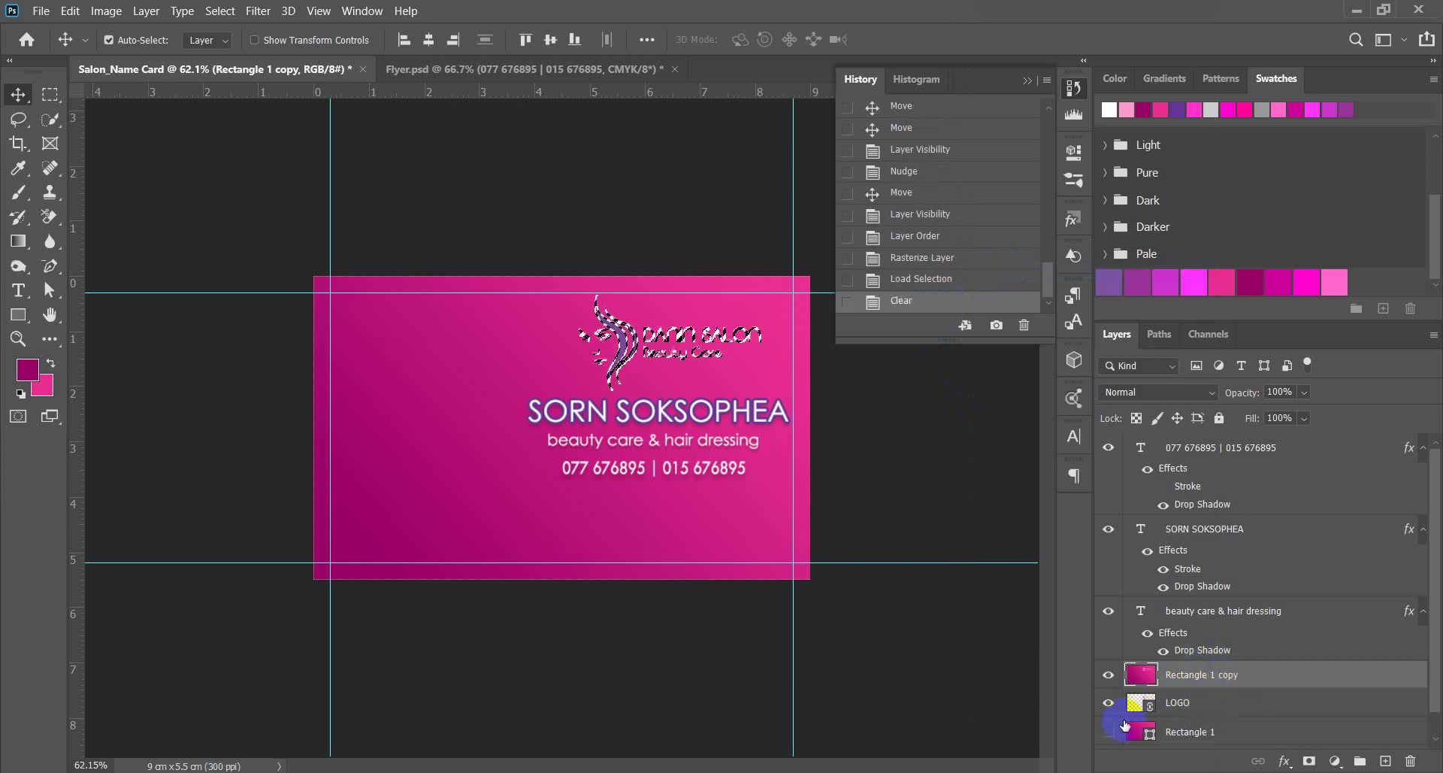
{"action": "left_click", "coordinate": [1111, 704]}
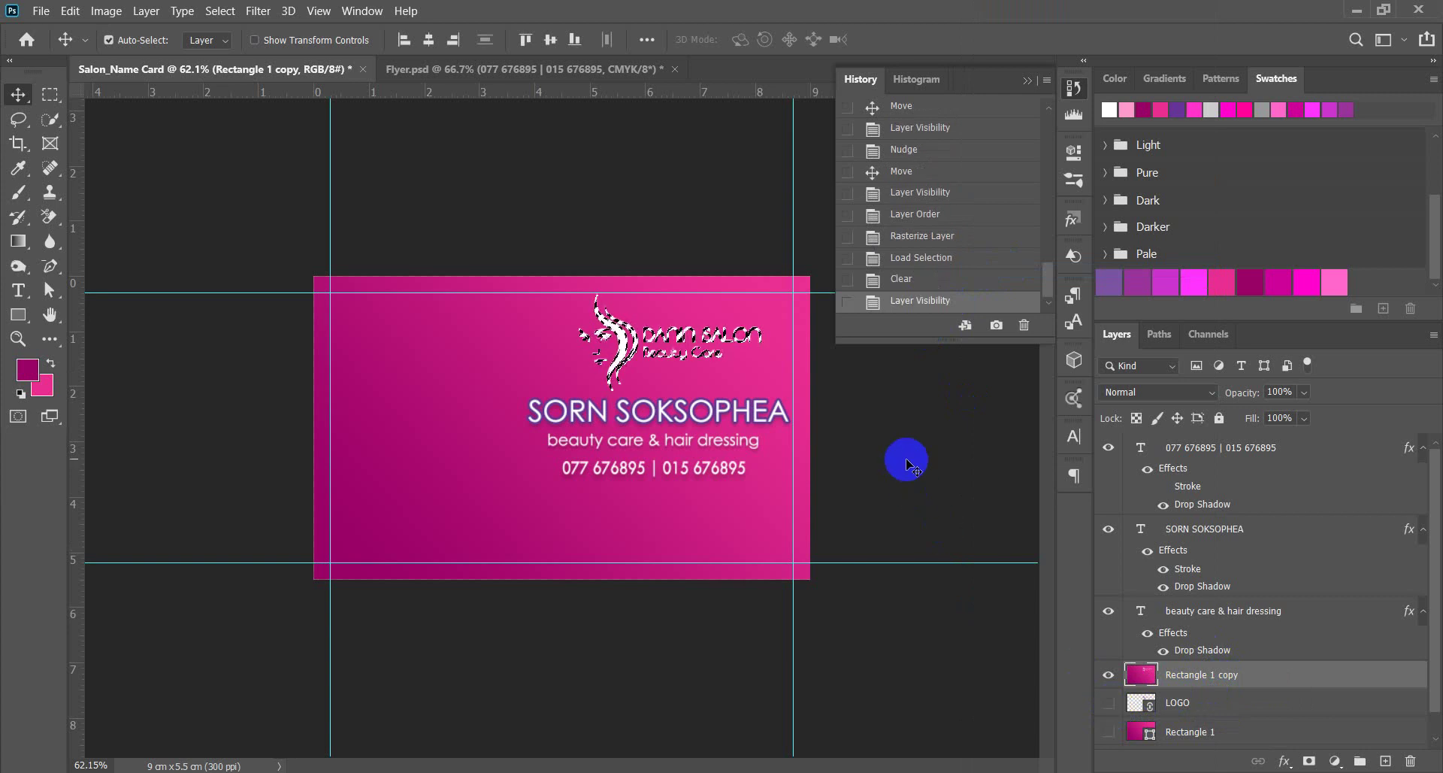
{"action": "key", "text": "ctrl+d"}
{"action": "key", "text": "ctrl"}
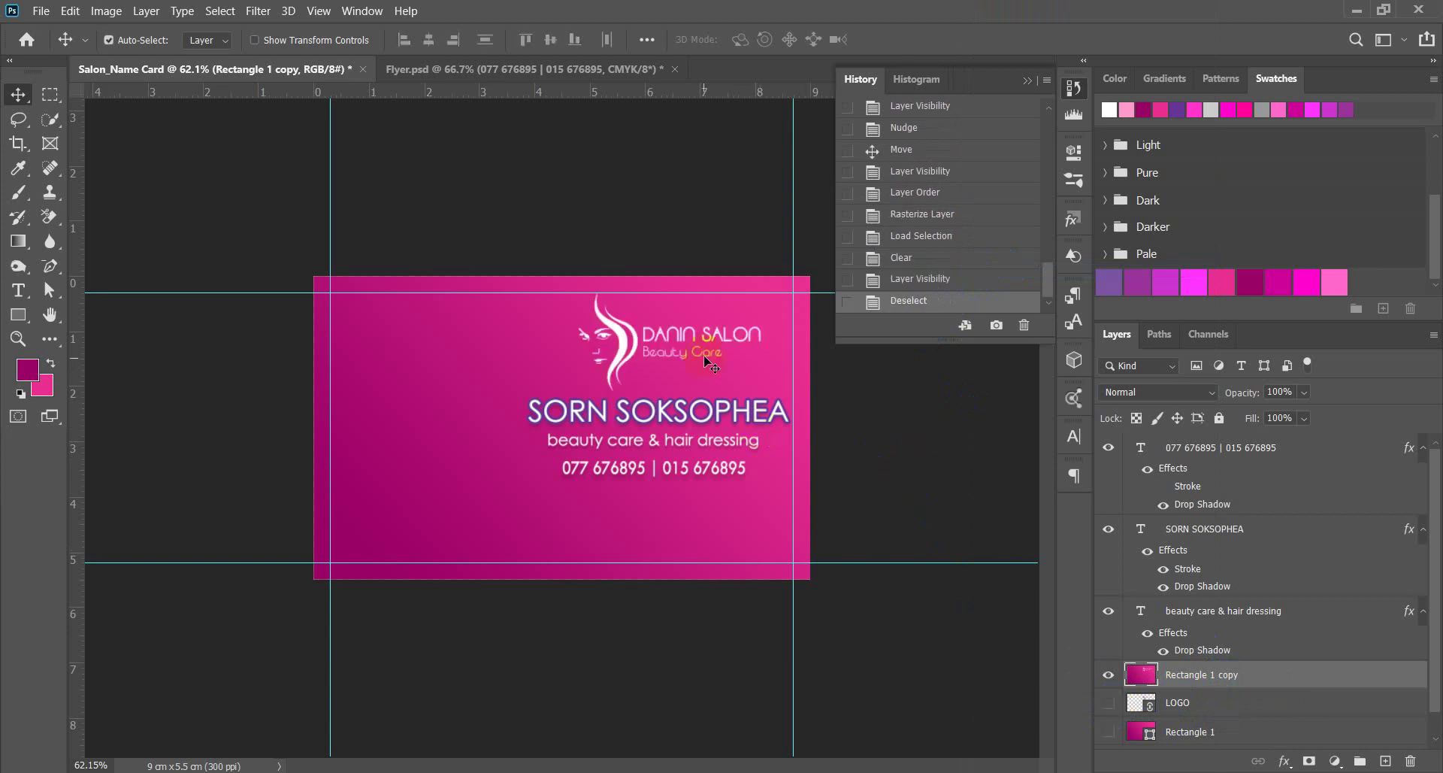
{"action": "scroll", "coordinate": [707, 363], "scroll_direction": "up", "scroll_amount": 5}
{"action": "scroll", "coordinate": [387, 434], "scroll_direction": "down", "scroll_amount": 4}
{"action": "scroll", "coordinate": [774, 294], "scroll_direction": "up", "scroll_amount": 3}
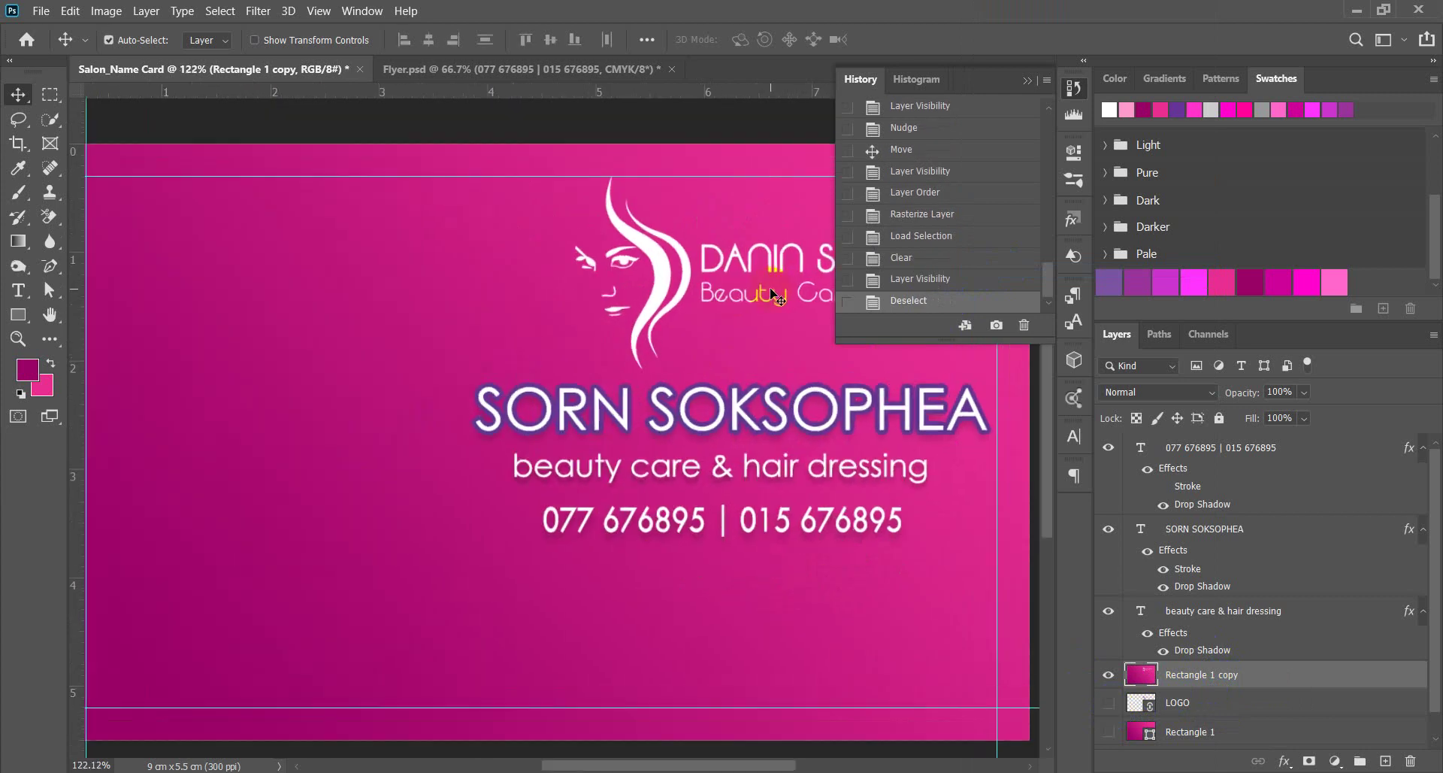
{"action": "left_click_drag", "start_coordinate": [731, 259], "coordinate": [466, 297]}
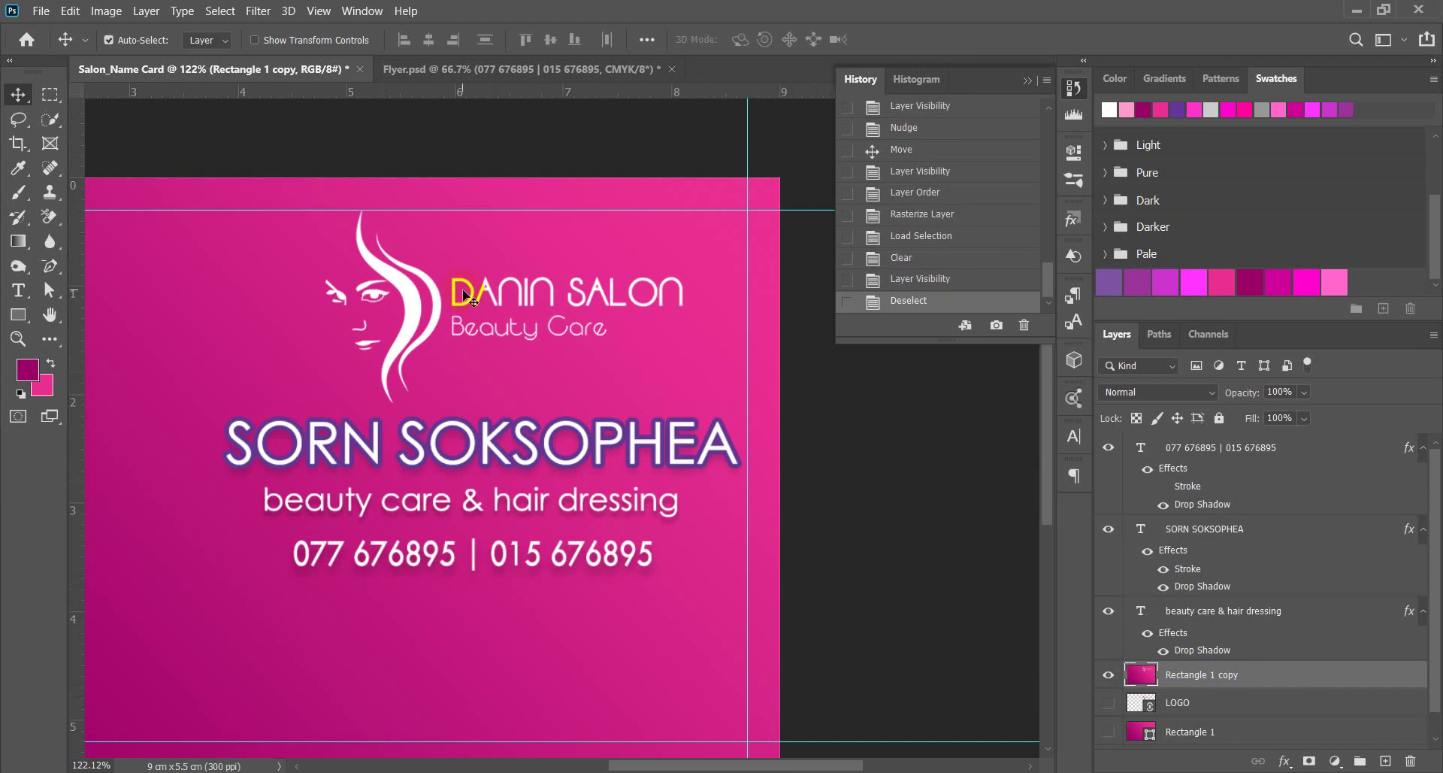
{"action": "left_click", "coordinate": [784, 334]}
{"action": "scroll", "coordinate": [1143, 703], "scroll_direction": "down", "scroll_amount": 2}
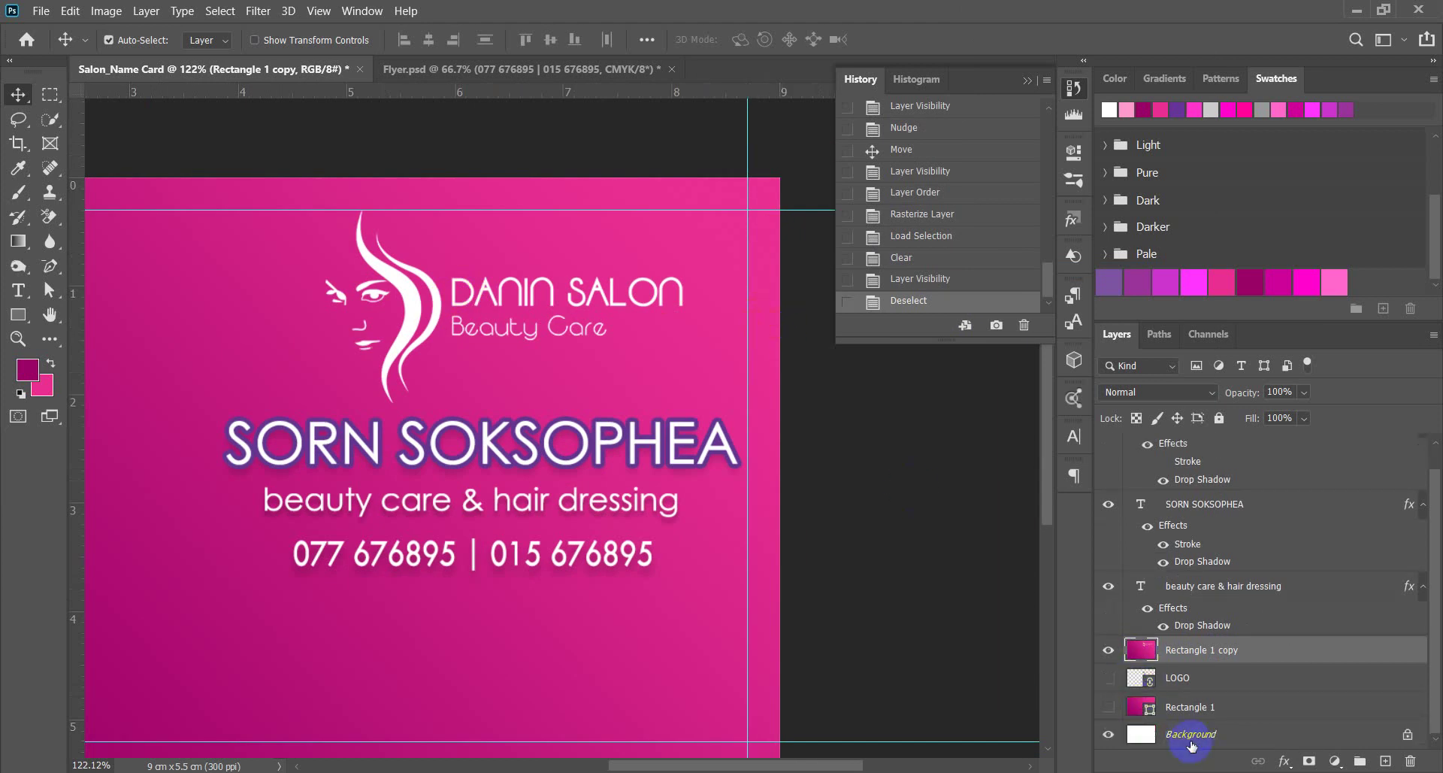
{"action": "scroll", "coordinate": [763, 596], "scroll_direction": "down", "scroll_amount": 3}
{"action": "scroll", "coordinate": [783, 386], "scroll_direction": "up", "scroll_amount": 1}
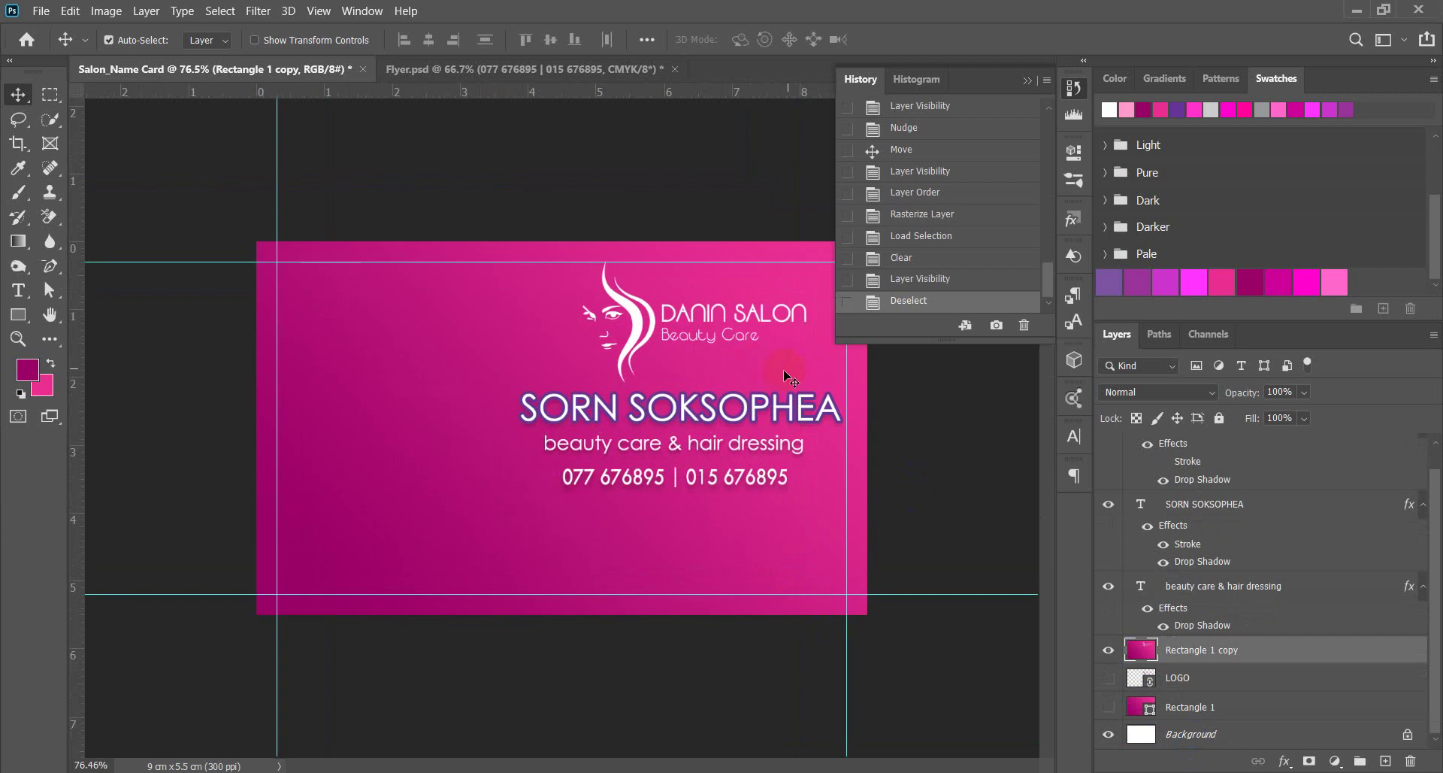
{"action": "scroll", "coordinate": [699, 472], "scroll_direction": "up", "scroll_amount": 2}
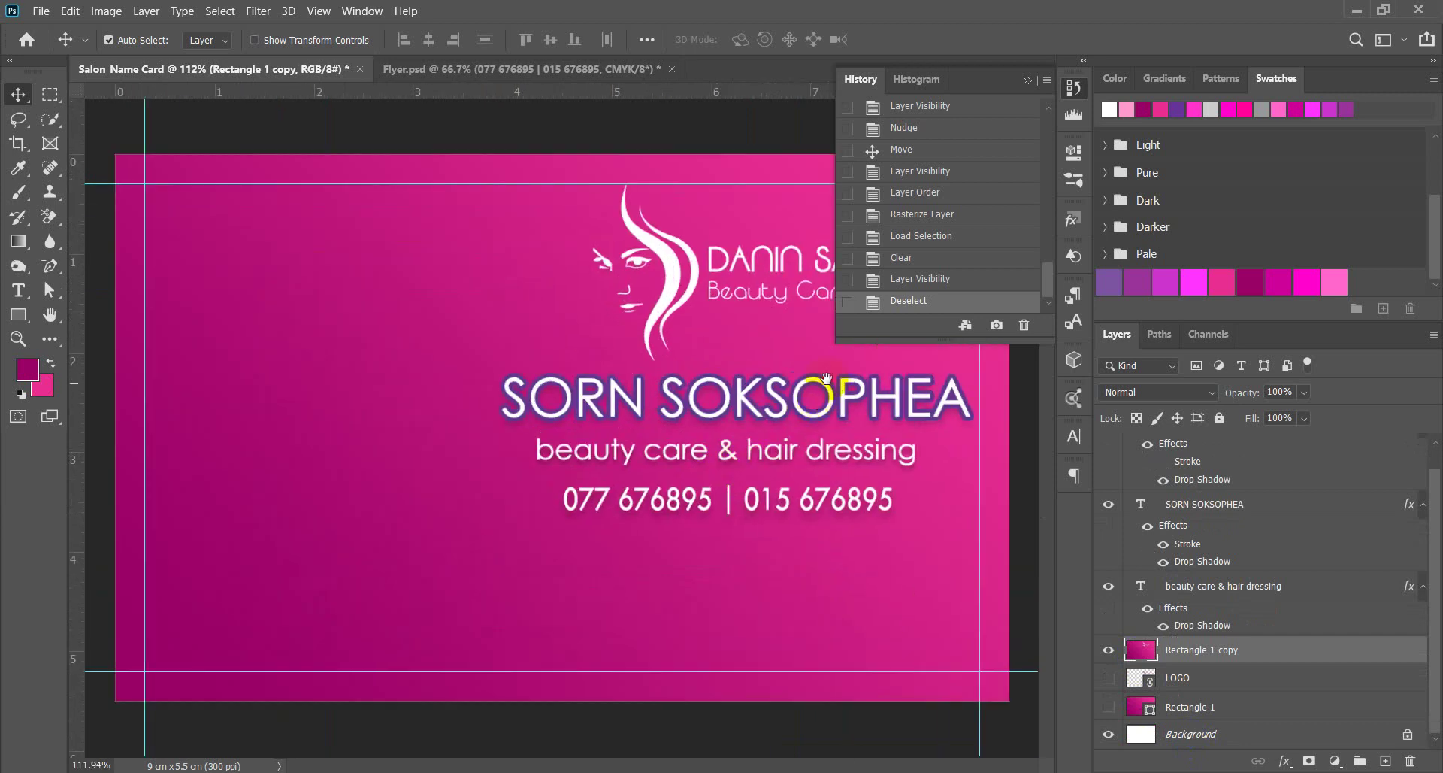
{"action": "left_click", "coordinate": [749, 387]}
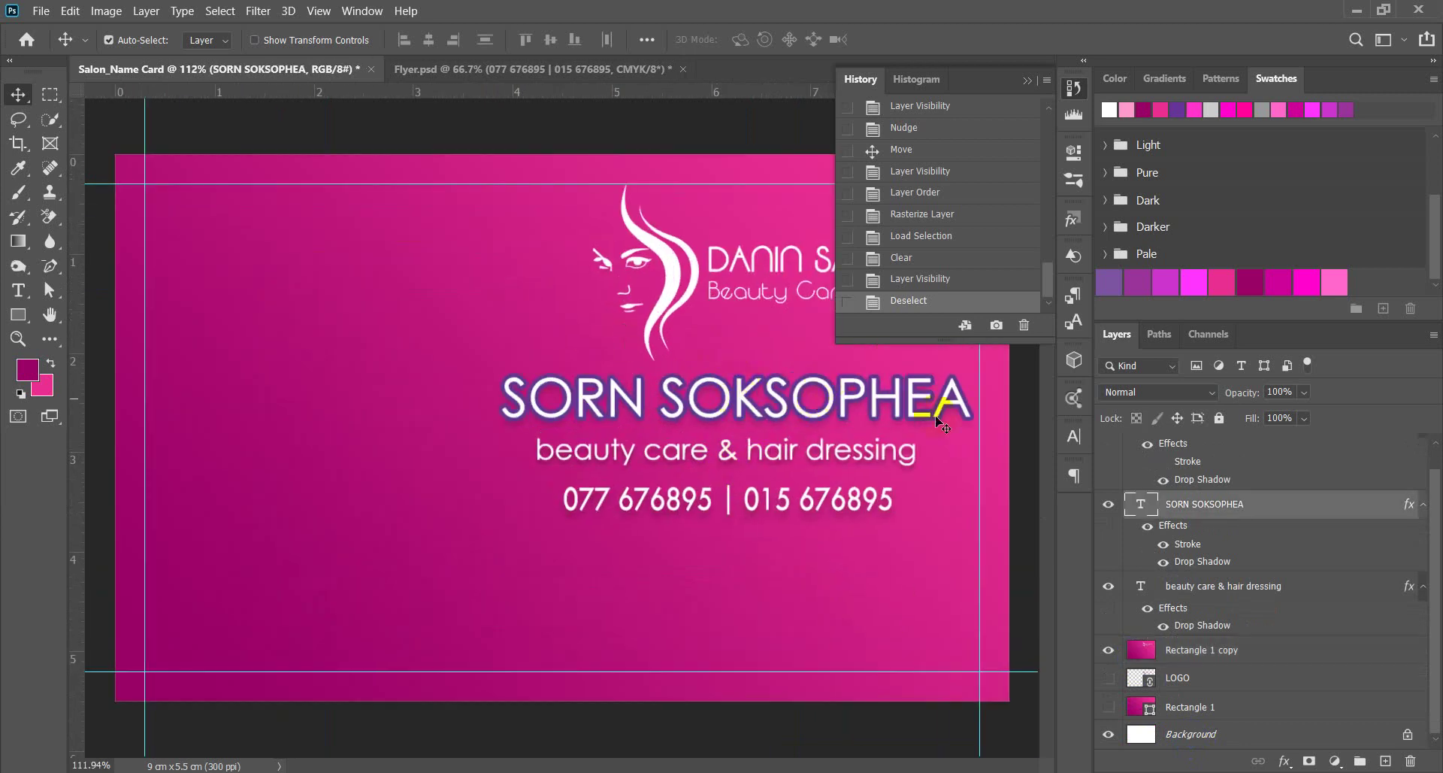
{"action": "left_click", "coordinate": [1074, 435]}
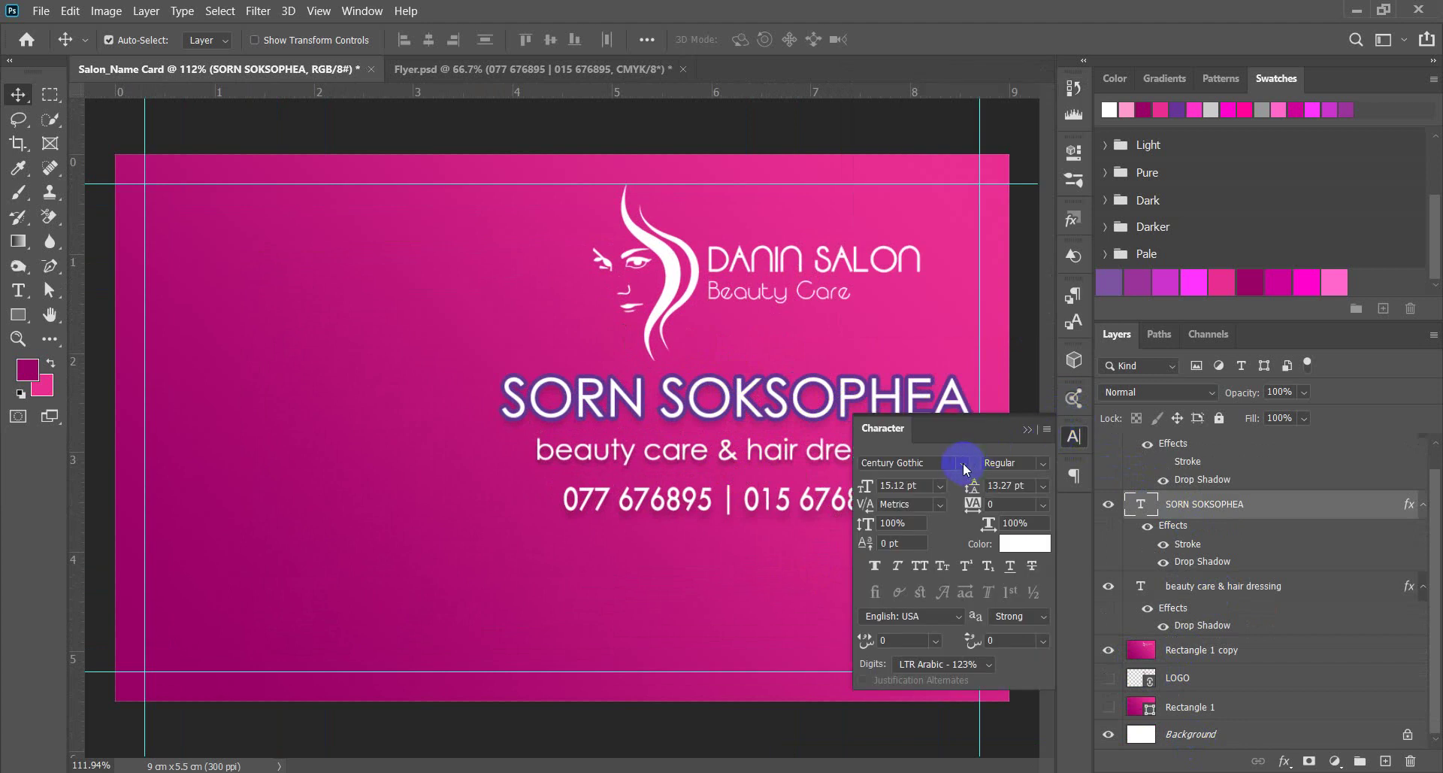
{"action": "left_click", "coordinate": [1043, 464]}
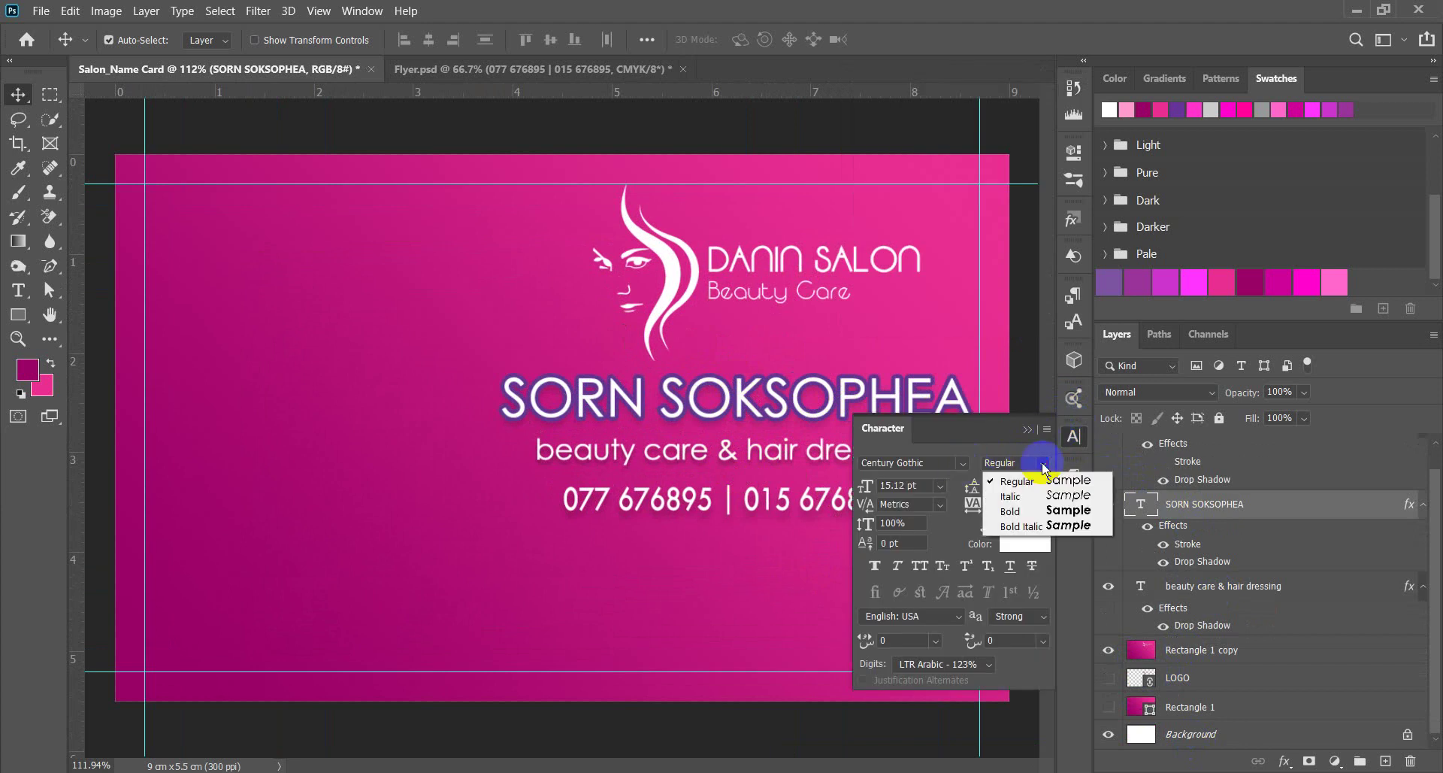
{"action": "left_click", "coordinate": [1041, 513]}
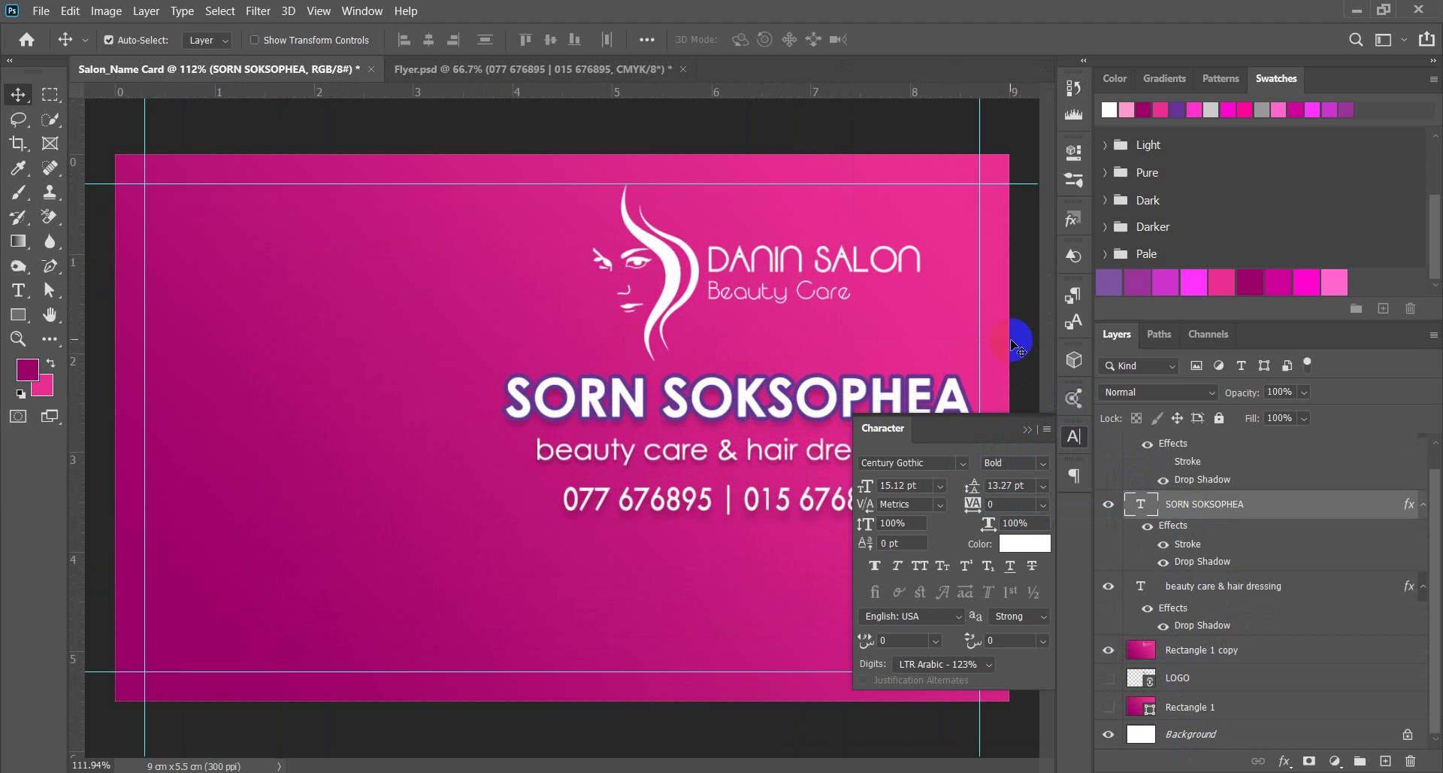
{"action": "scroll", "coordinate": [563, 349], "scroll_direction": "down", "scroll_amount": 3}
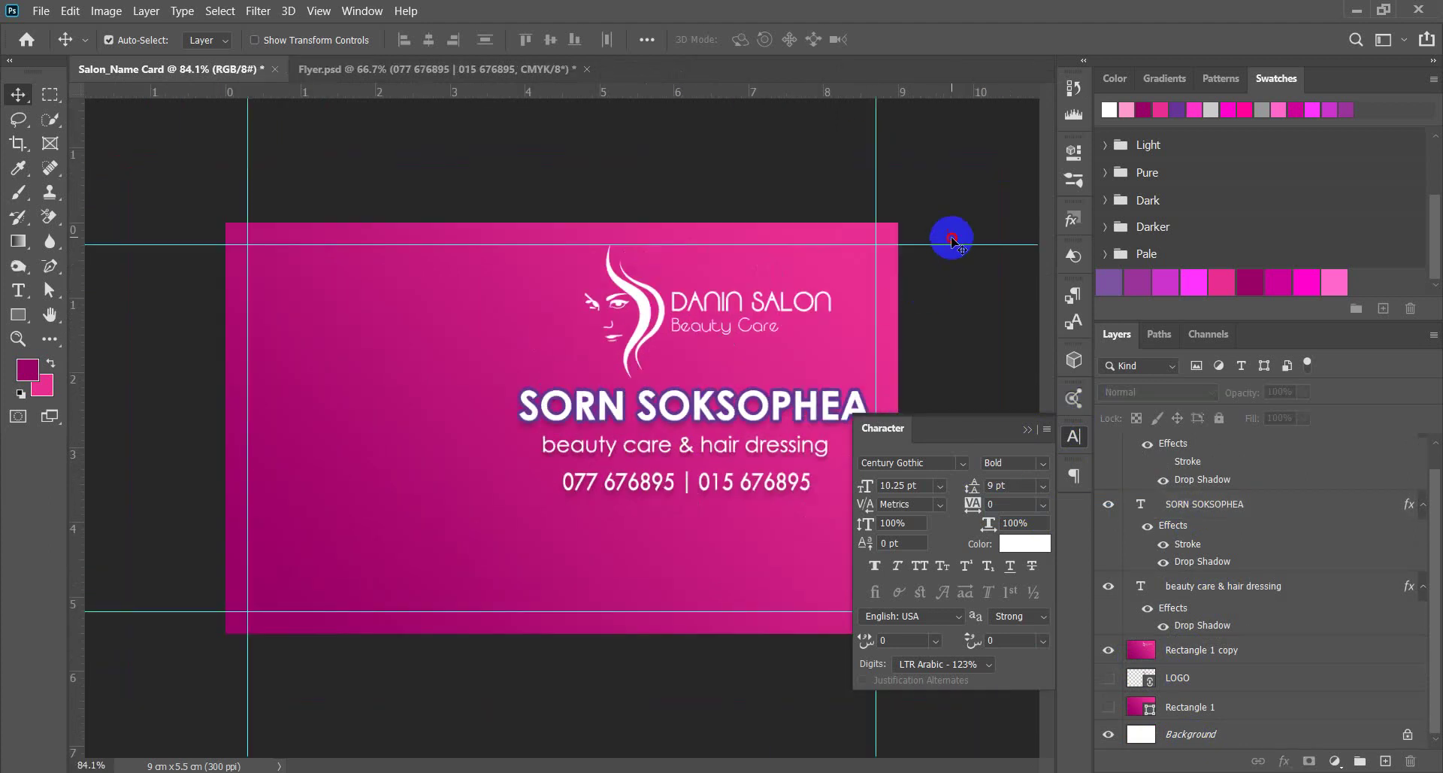
{"action": "left_click", "coordinate": [1025, 429]}
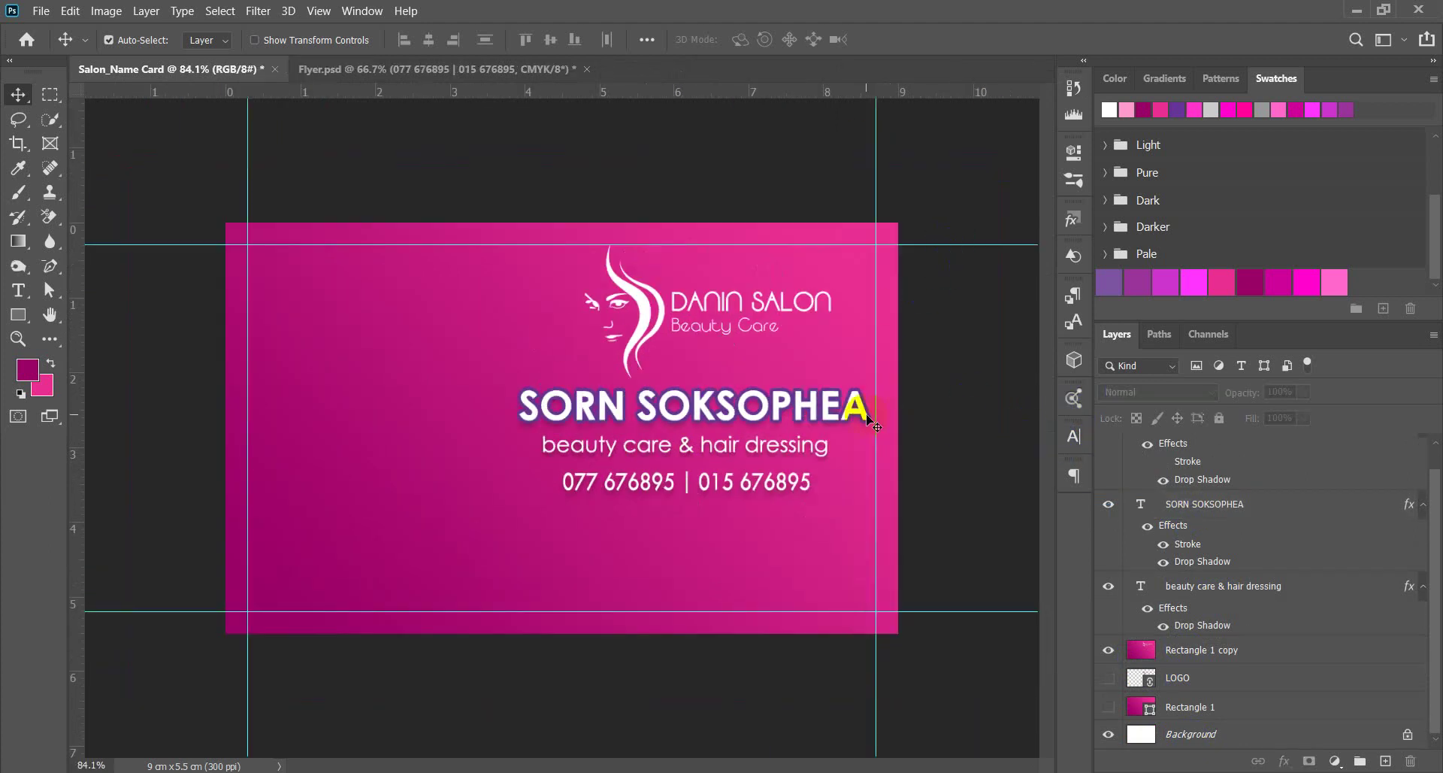
{"action": "scroll", "coordinate": [691, 409], "scroll_direction": "down", "scroll_amount": 2}
{"action": "scroll", "coordinate": [758, 490], "scroll_direction": "up", "scroll_amount": 2}
{"action": "scroll", "coordinate": [700, 376], "scroll_direction": "down", "scroll_amount": 1}
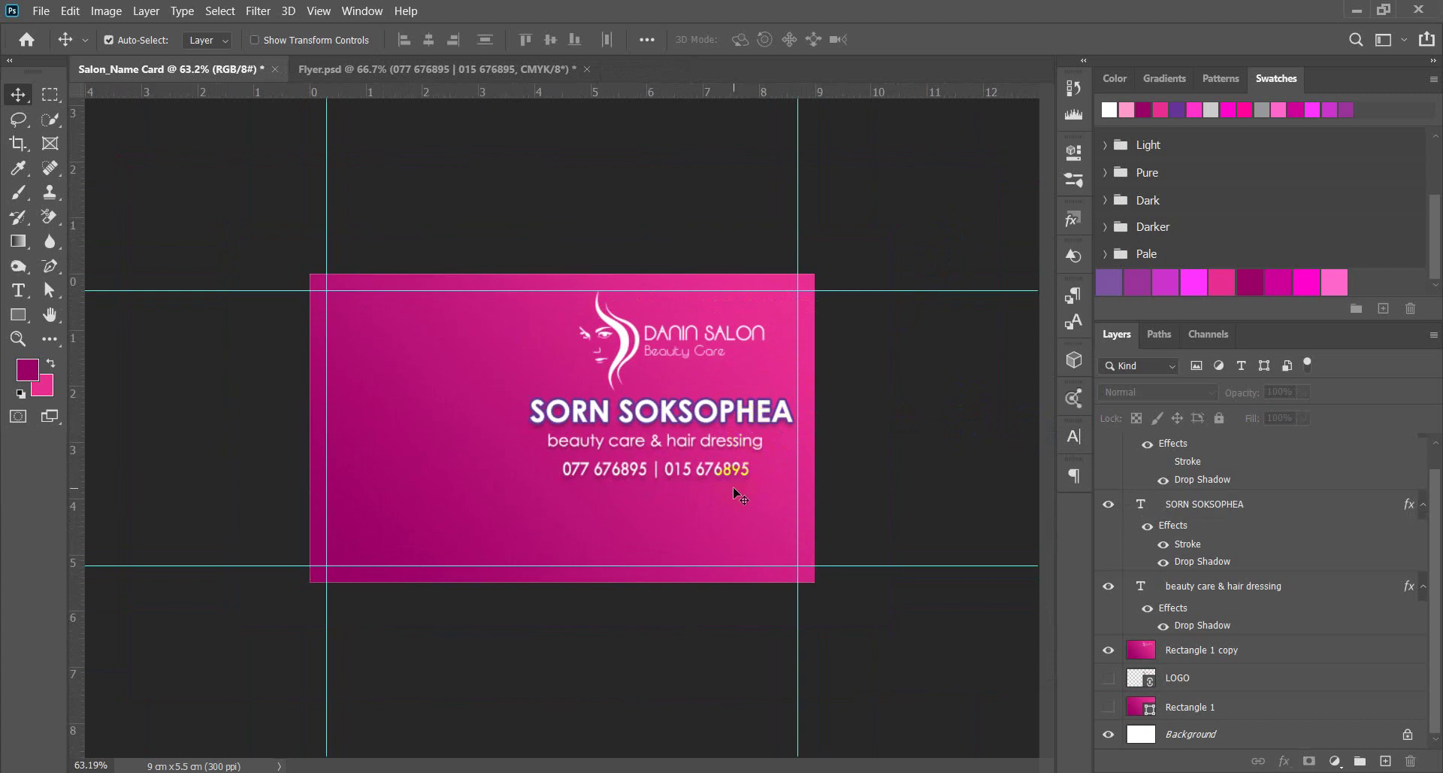
{"action": "scroll", "coordinate": [665, 335], "scroll_direction": "up", "scroll_amount": 2}
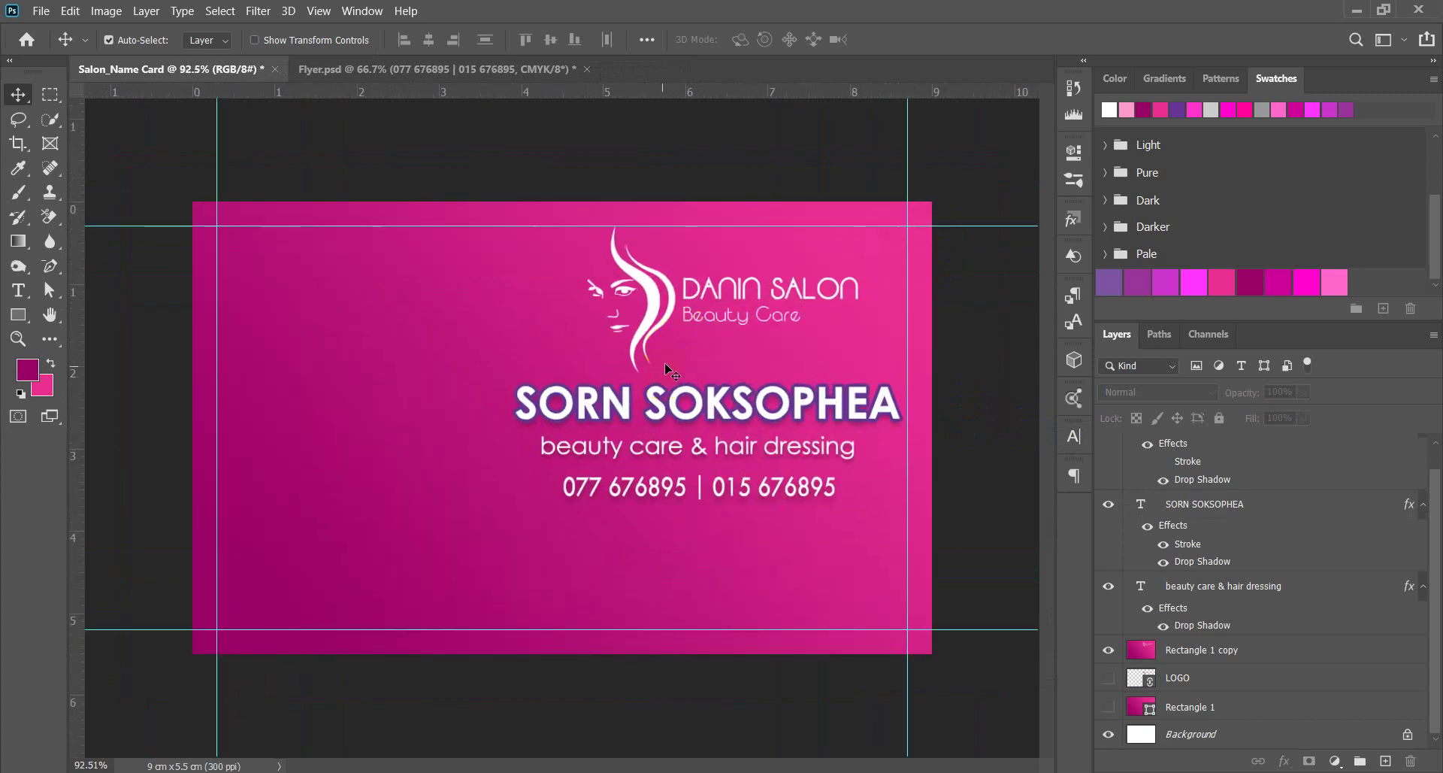
Place a duplicate of the 'beauty care & hair dressing' tagline at the card's lower-left.
{"action": "left_click", "coordinate": [658, 456]}
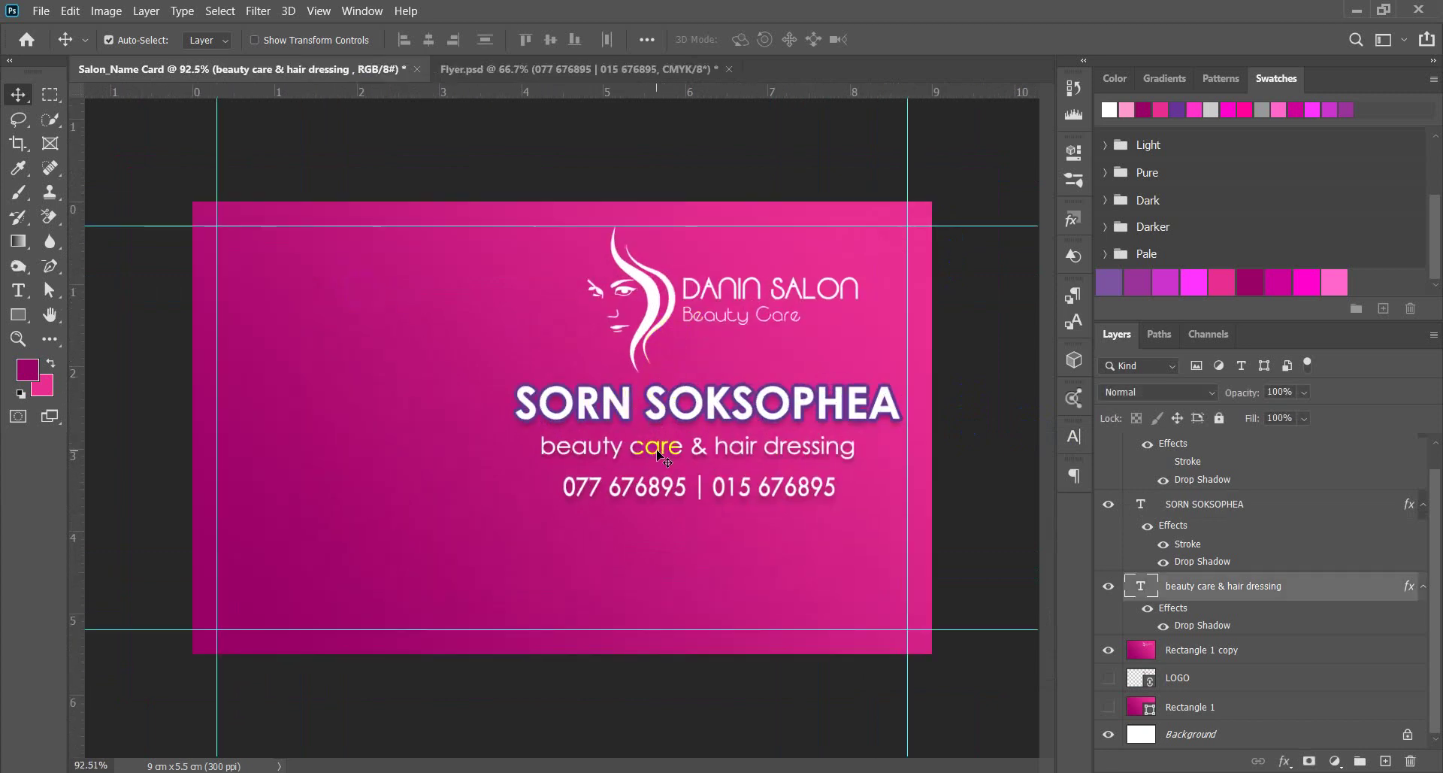
{"action": "left_click_drag", "start_coordinate": [659, 457], "coordinate": [318, 569]}
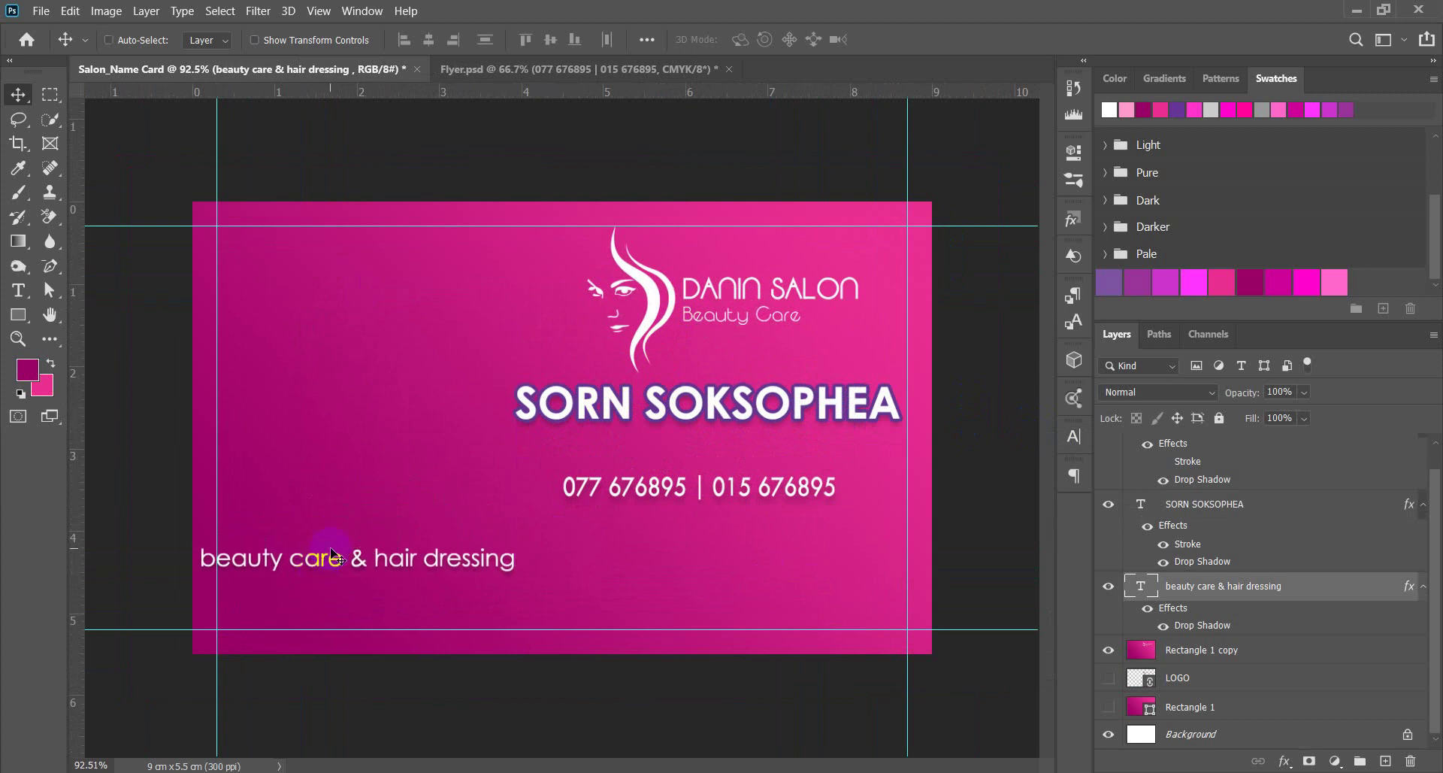
{"action": "key", "text": "ctrl+z"}
{"action": "left_click_drag", "start_coordinate": [326, 547], "coordinate": [340, 545]}
{"action": "scroll", "coordinate": [258, 548], "scroll_direction": "up", "scroll_amount": 3}
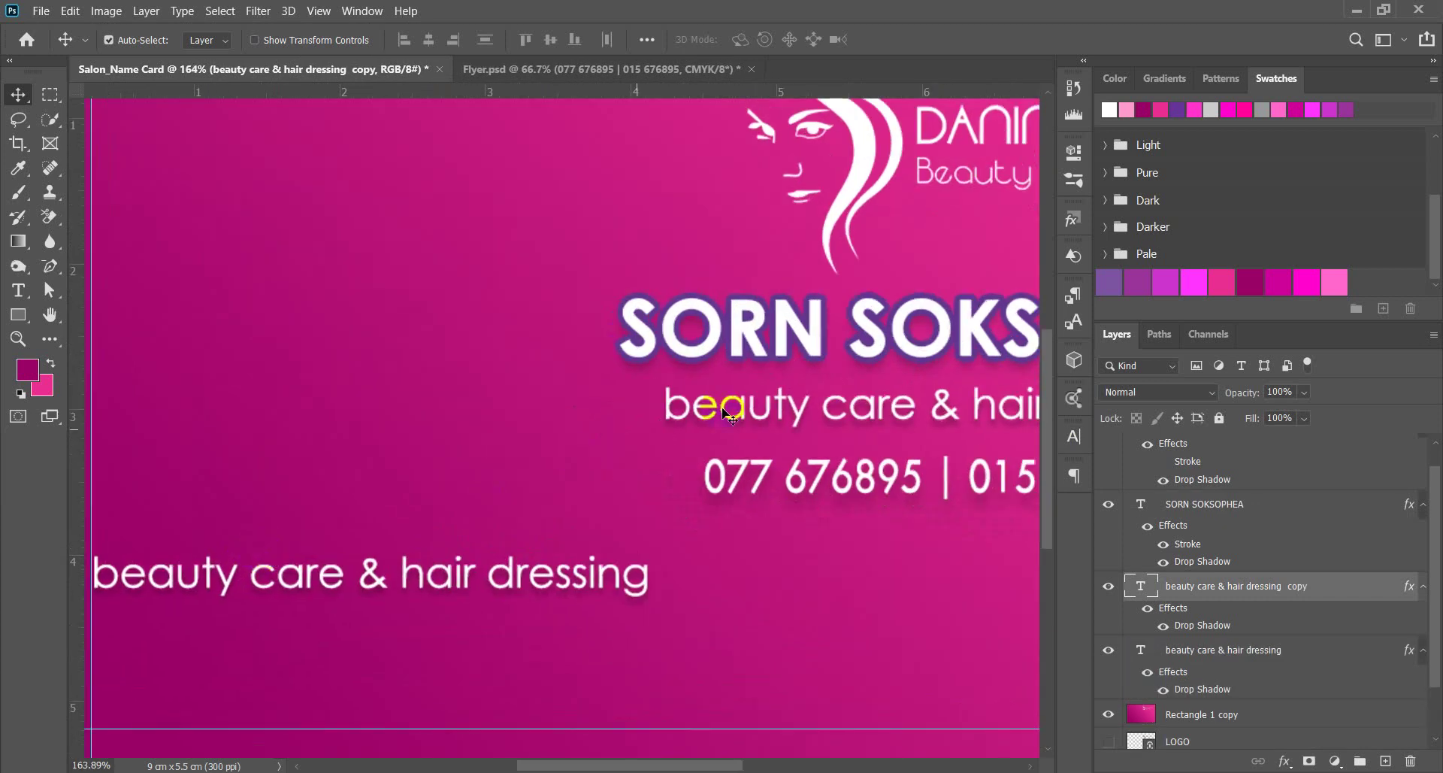
Set the duplicated tagline's font size to 8 pt.
{"action": "left_click", "coordinate": [1073, 436]}
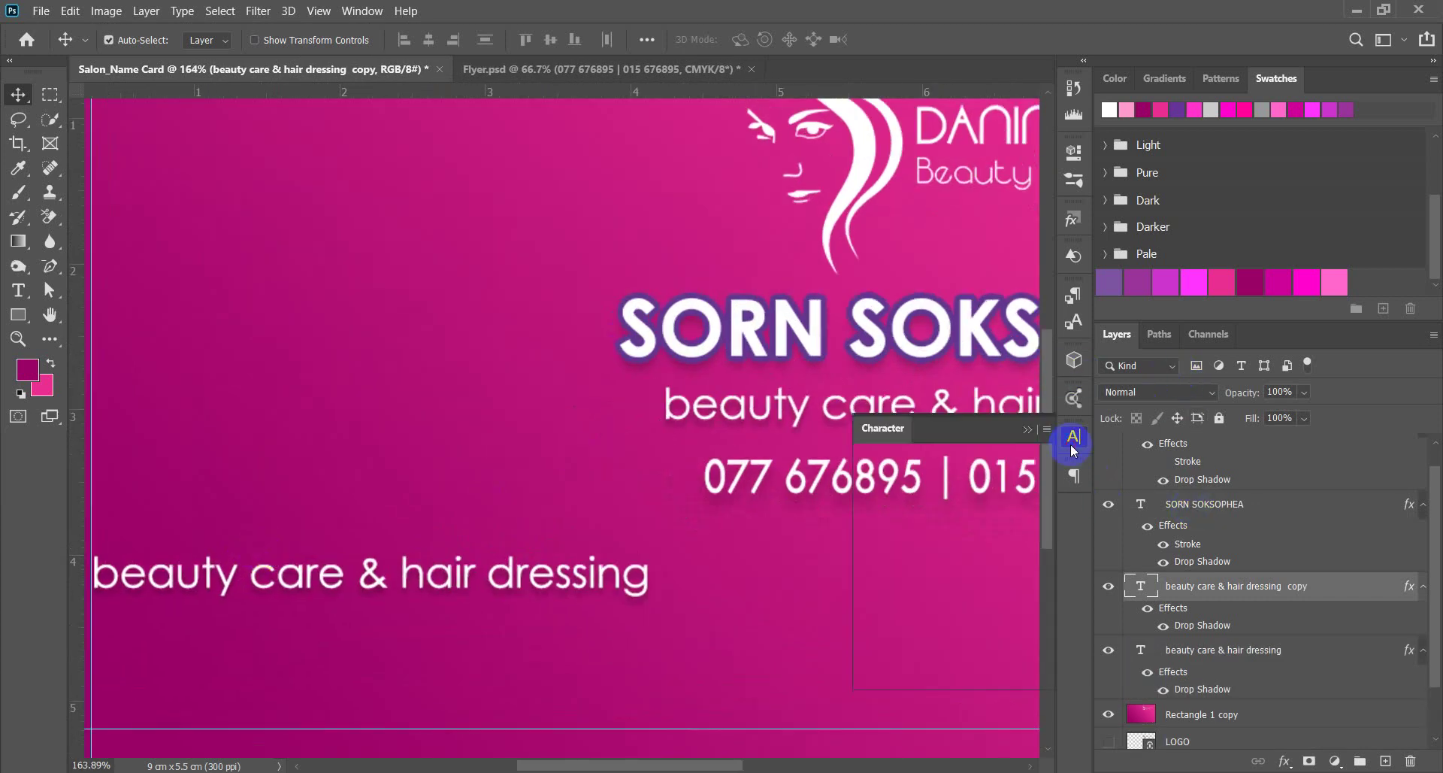
{"action": "left_click", "coordinate": [923, 485]}
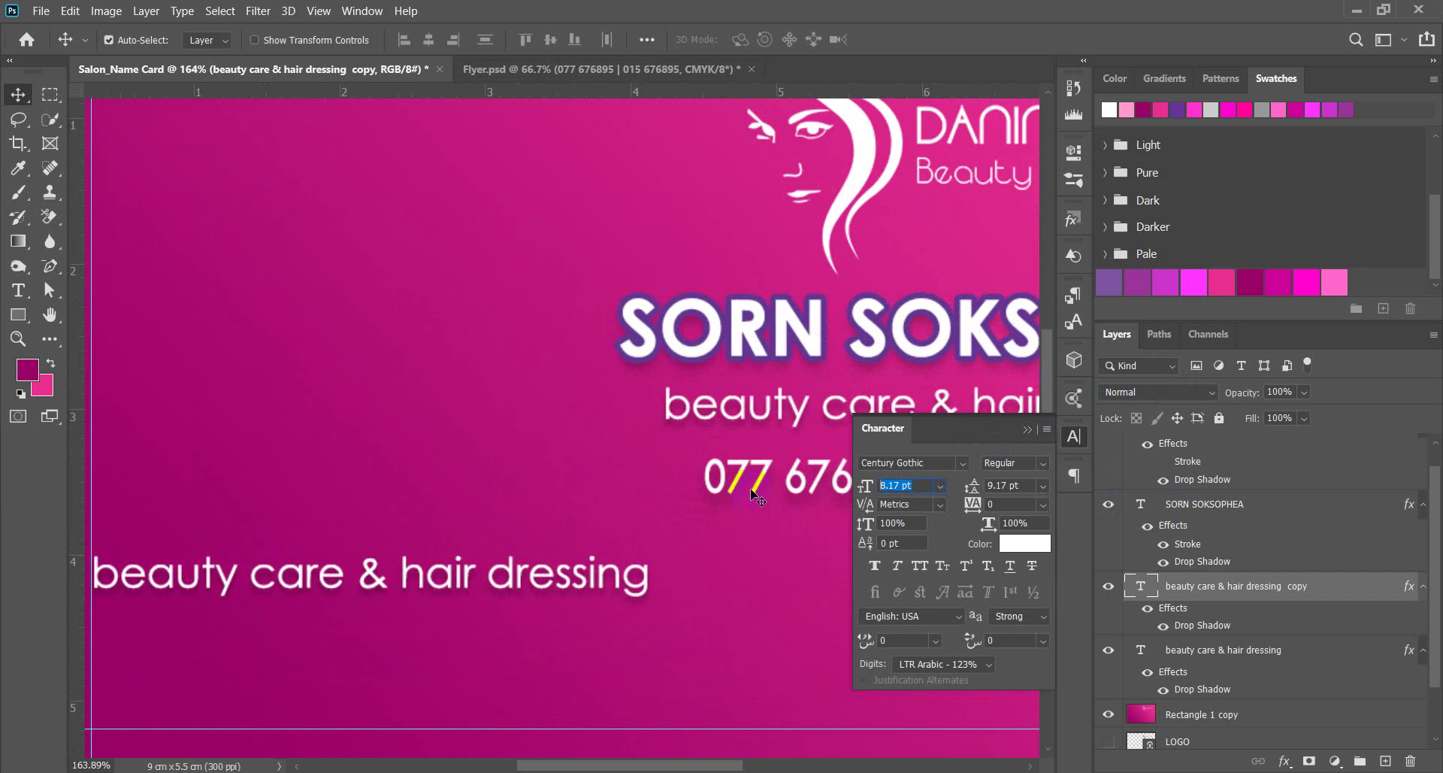
{"action": "type", "text": "8"}
{"action": "key", "text": "Return"}
{"action": "scroll", "coordinate": [754, 502], "scroll_direction": "down", "scroll_amount": 5}
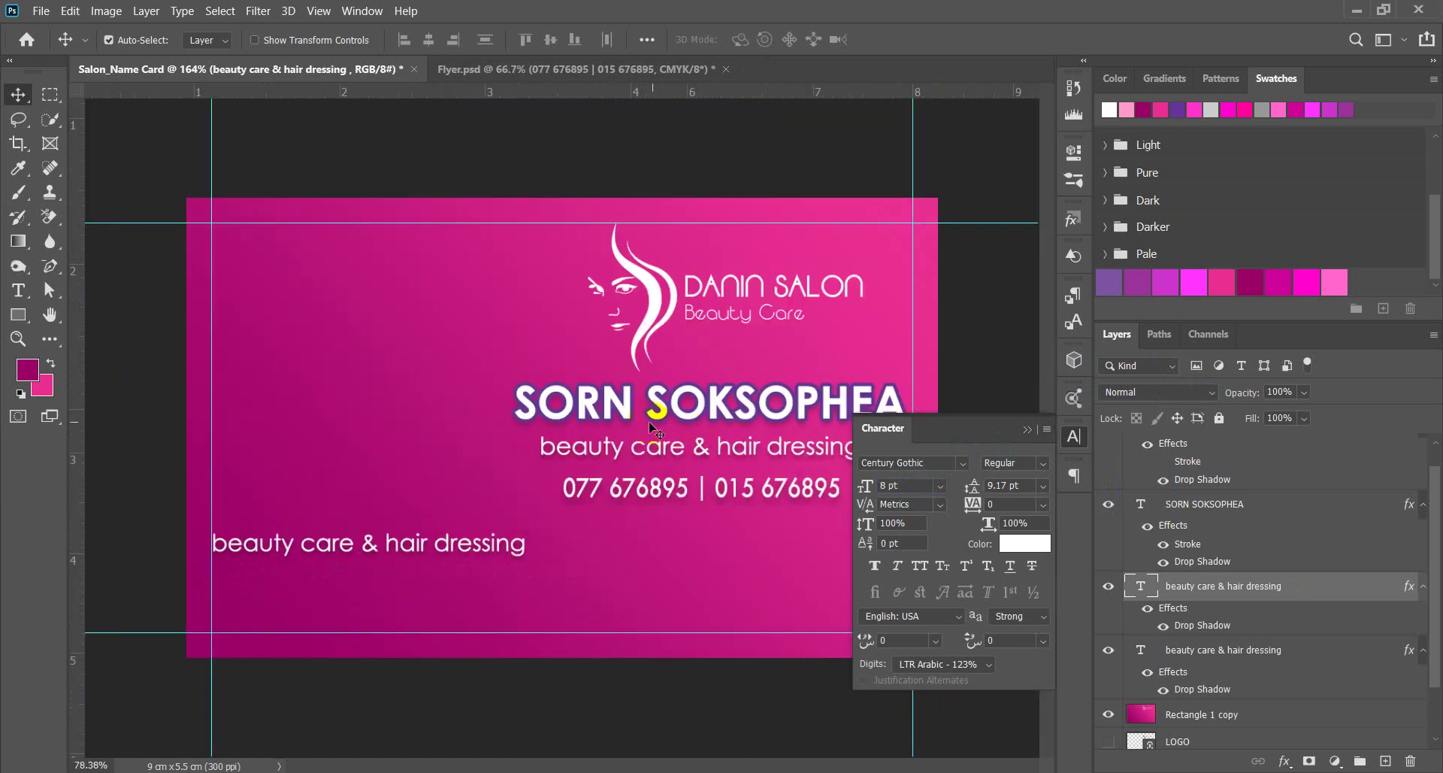
{"action": "scroll", "coordinate": [579, 460], "scroll_direction": "up", "scroll_amount": 1}
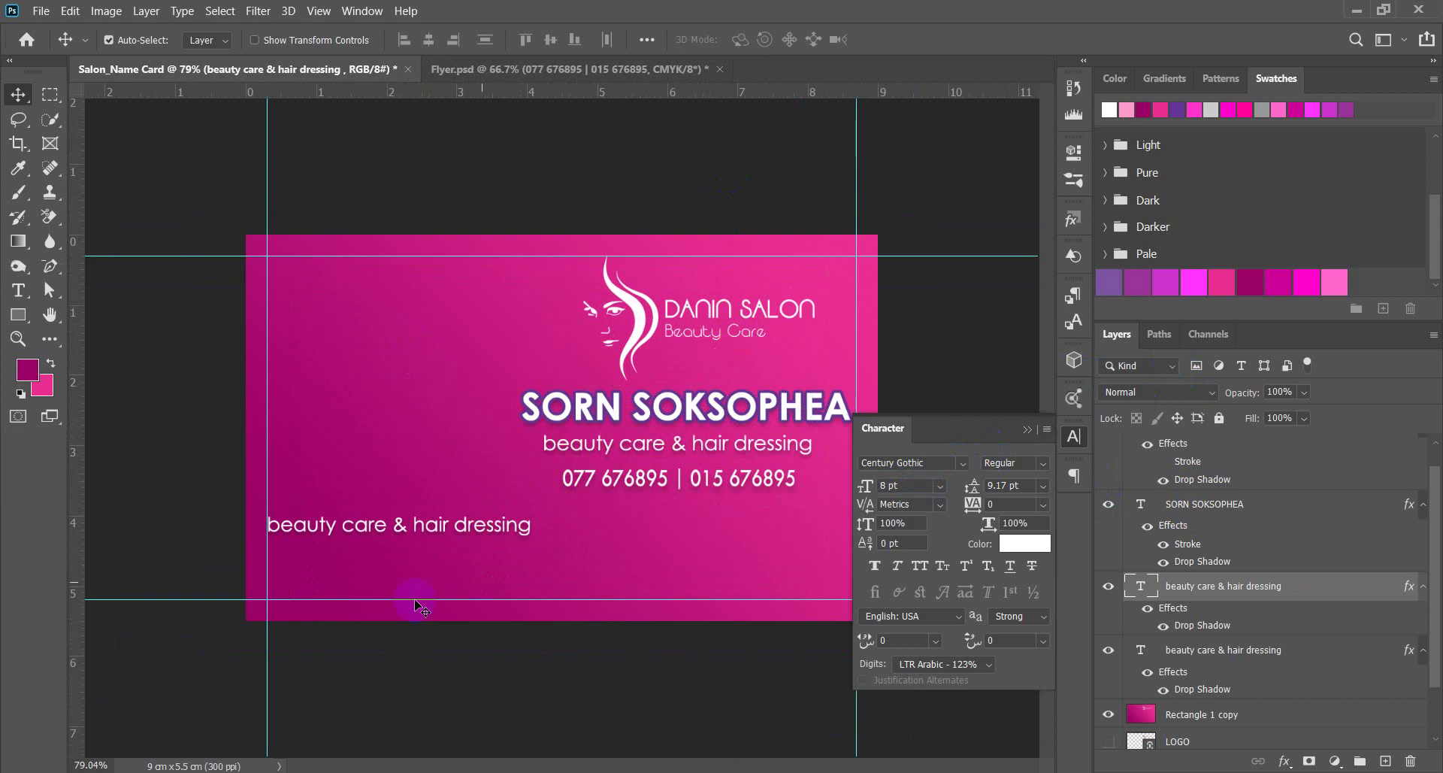
{"action": "scroll", "coordinate": [483, 526], "scroll_direction": "up", "scroll_amount": 3}
{"action": "left_click_drag", "start_coordinate": [676, 269], "coordinate": [661, 286]}
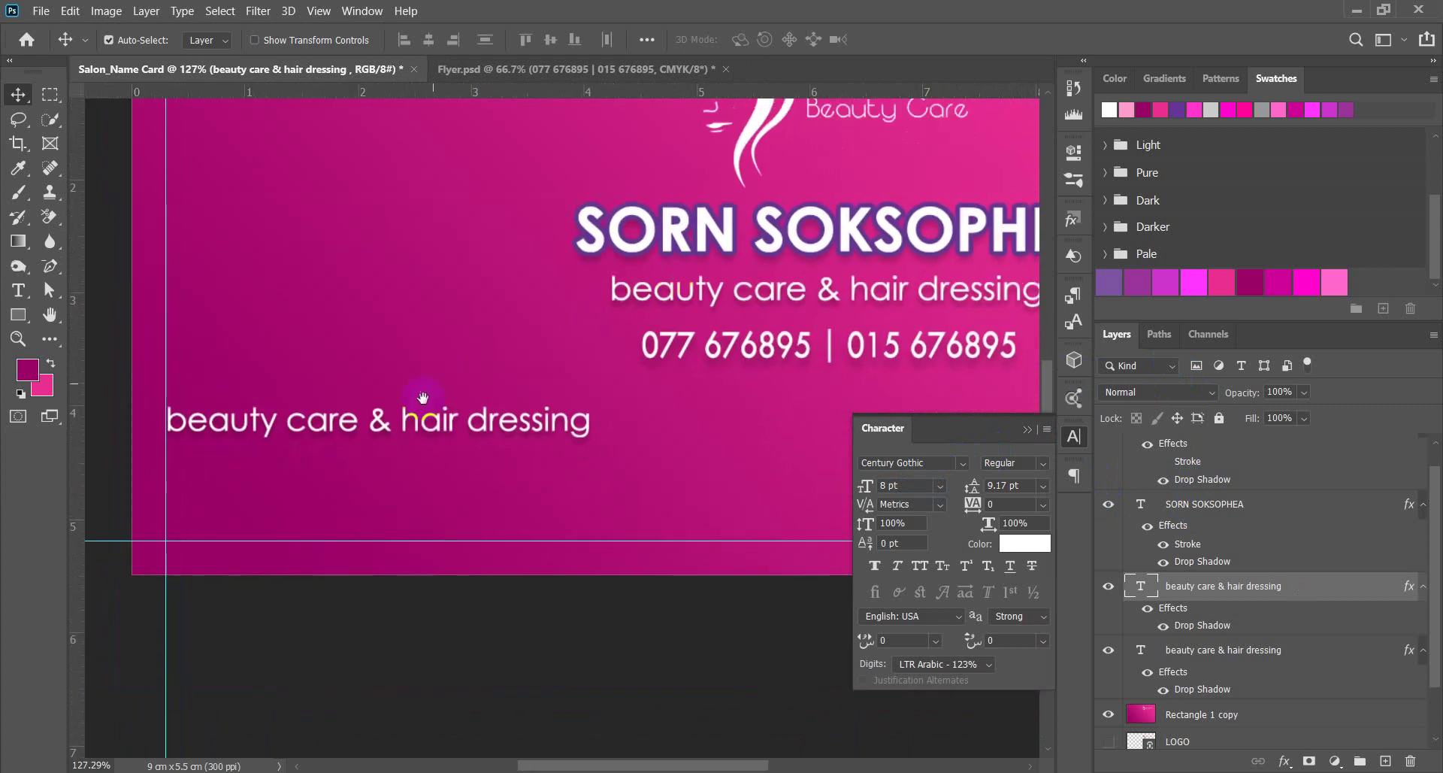
Replace the lower-left tagline's text with the salon's street address.
{"action": "double_click", "coordinate": [267, 425]}
{"action": "left_click_drag", "start_coordinate": [200, 425], "coordinate": [175, 423]}
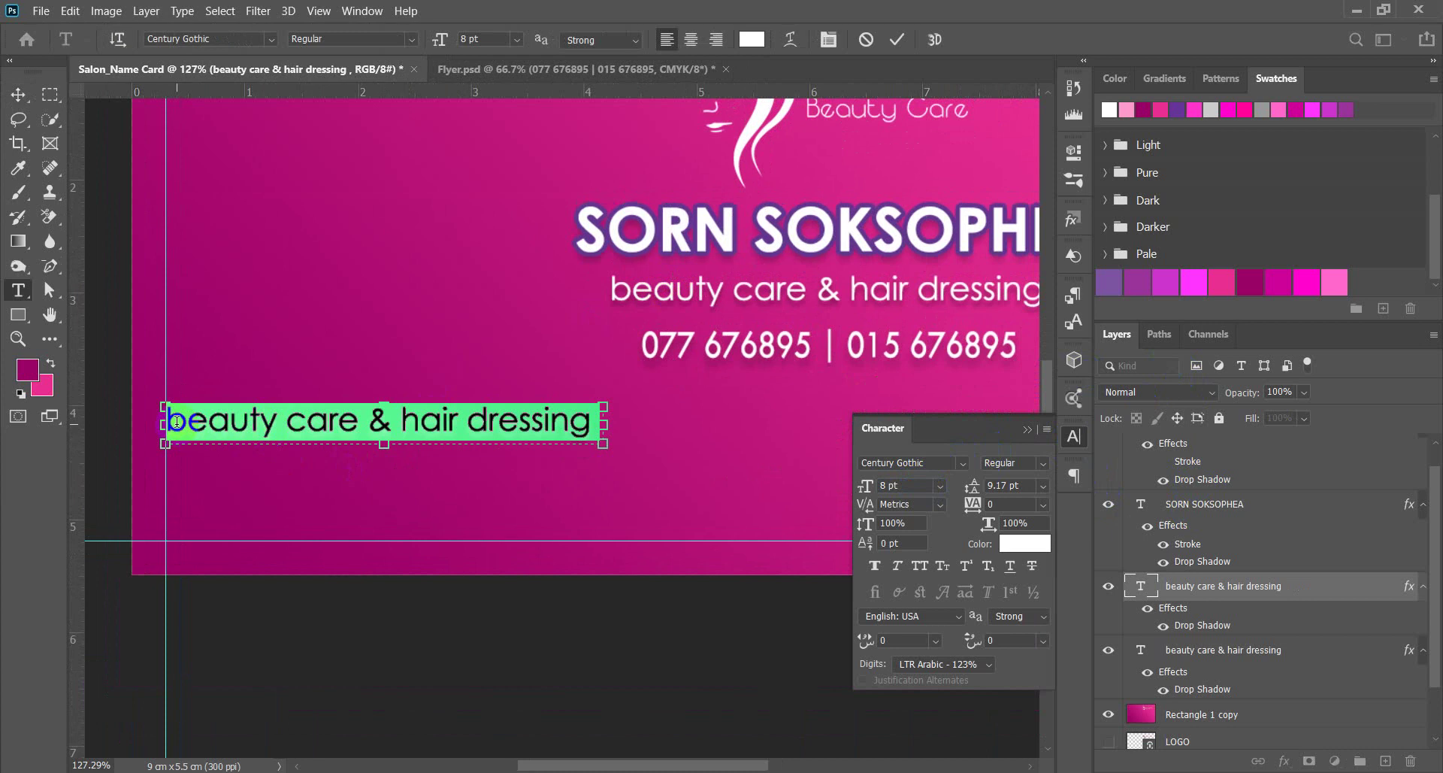
{"action": "key", "text": "BackSpace"}
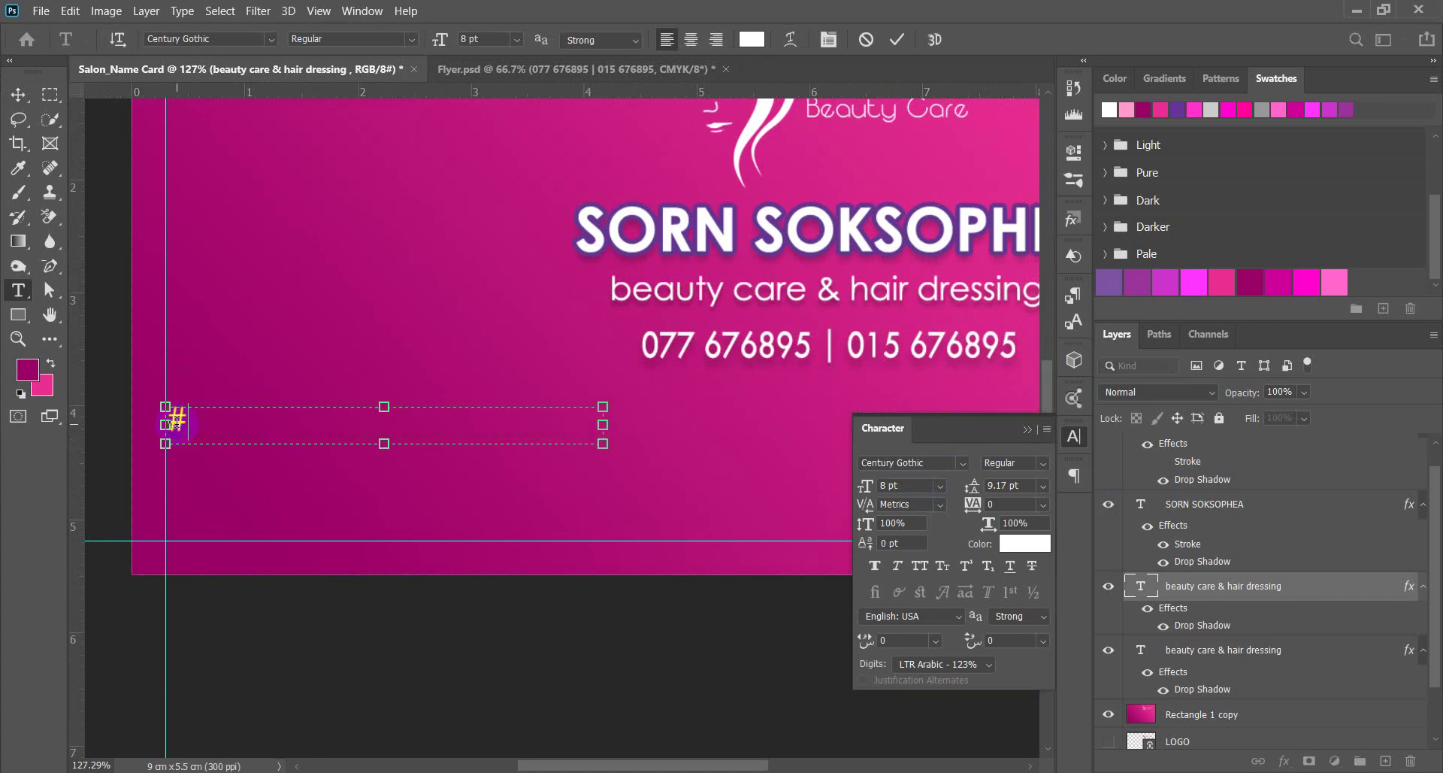
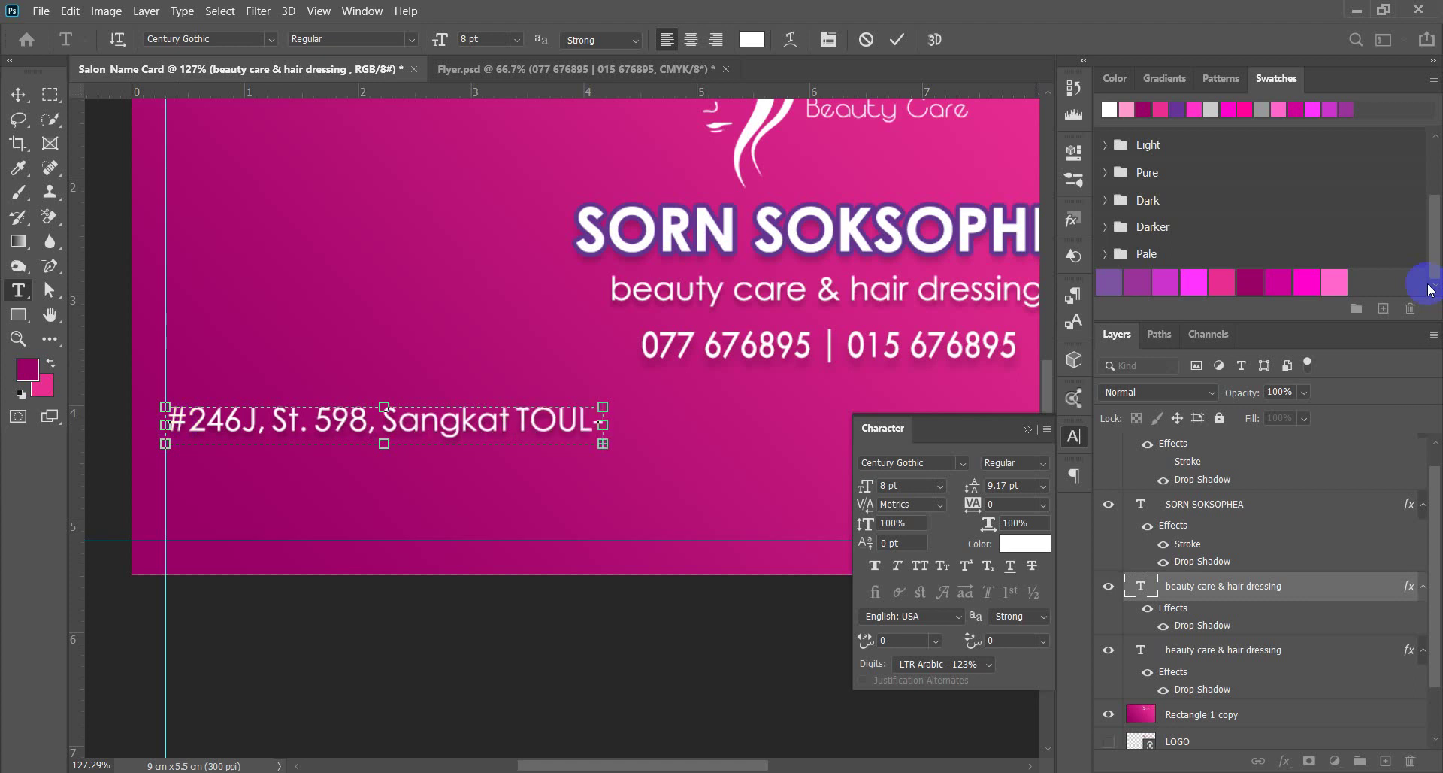
Widen the text box, copy the address line, then undo to remove the layer.
{"action": "scroll", "coordinate": [589, 533], "scroll_direction": "down", "scroll_amount": 4}
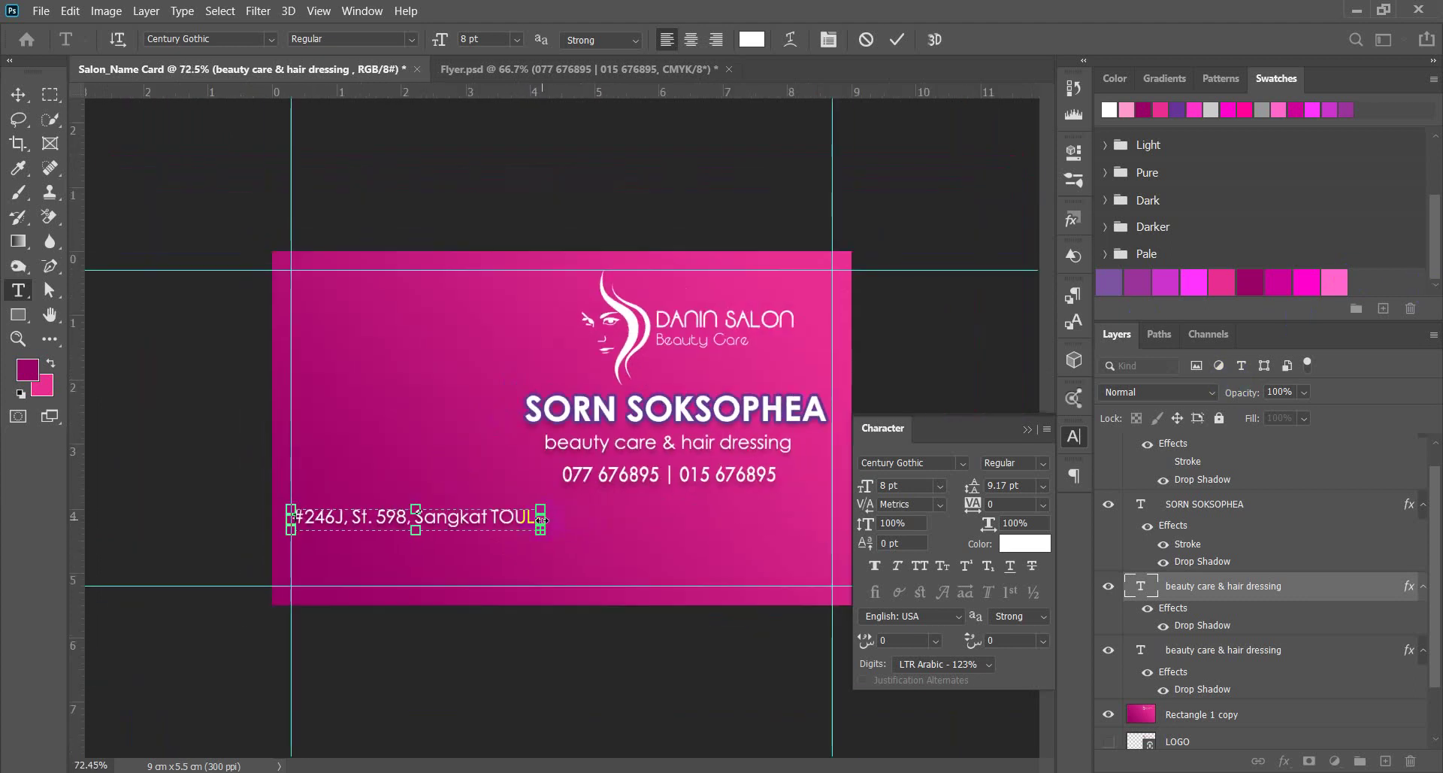
{"action": "left_click_drag", "start_coordinate": [541, 519], "coordinate": [833, 518]}
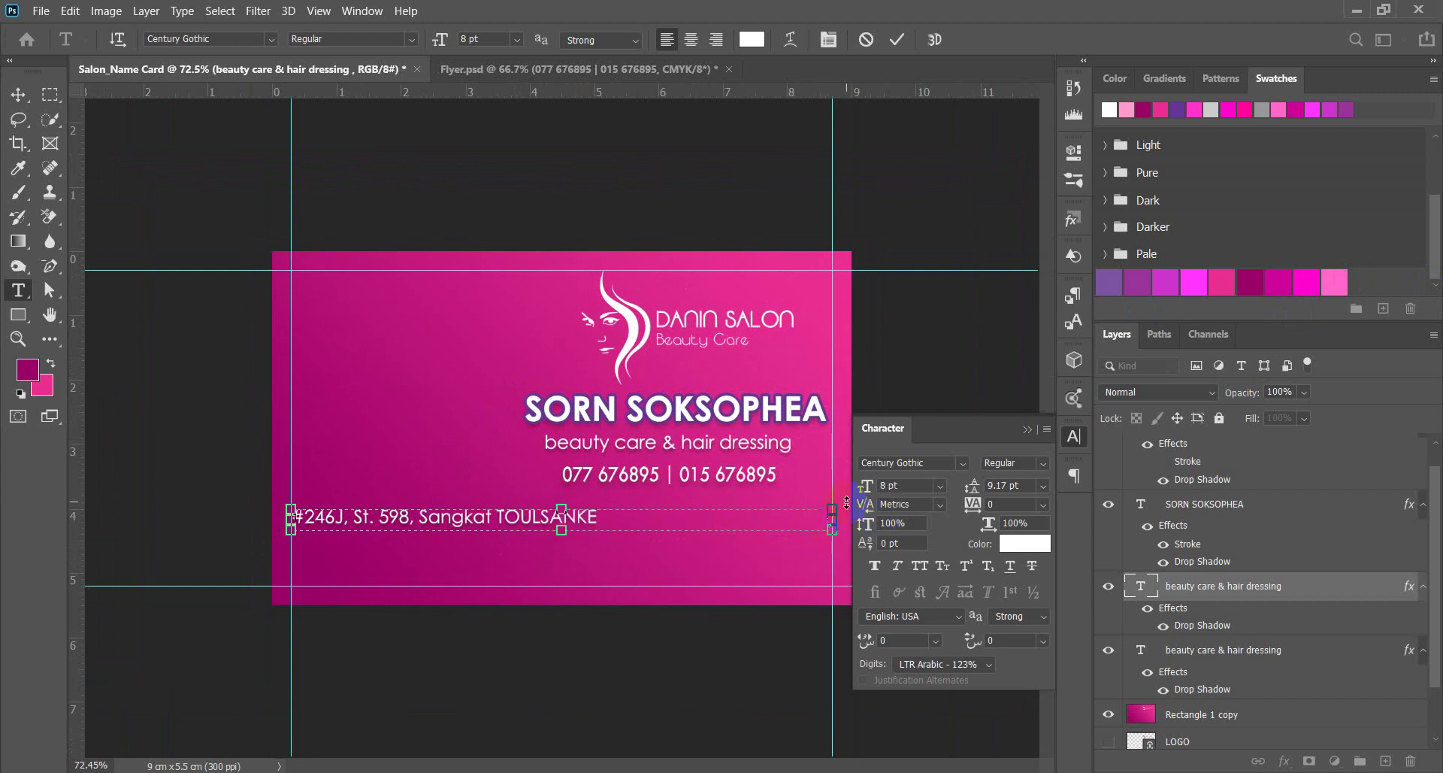
{"action": "scroll", "coordinate": [440, 535], "scroll_direction": "up", "scroll_amount": 2}
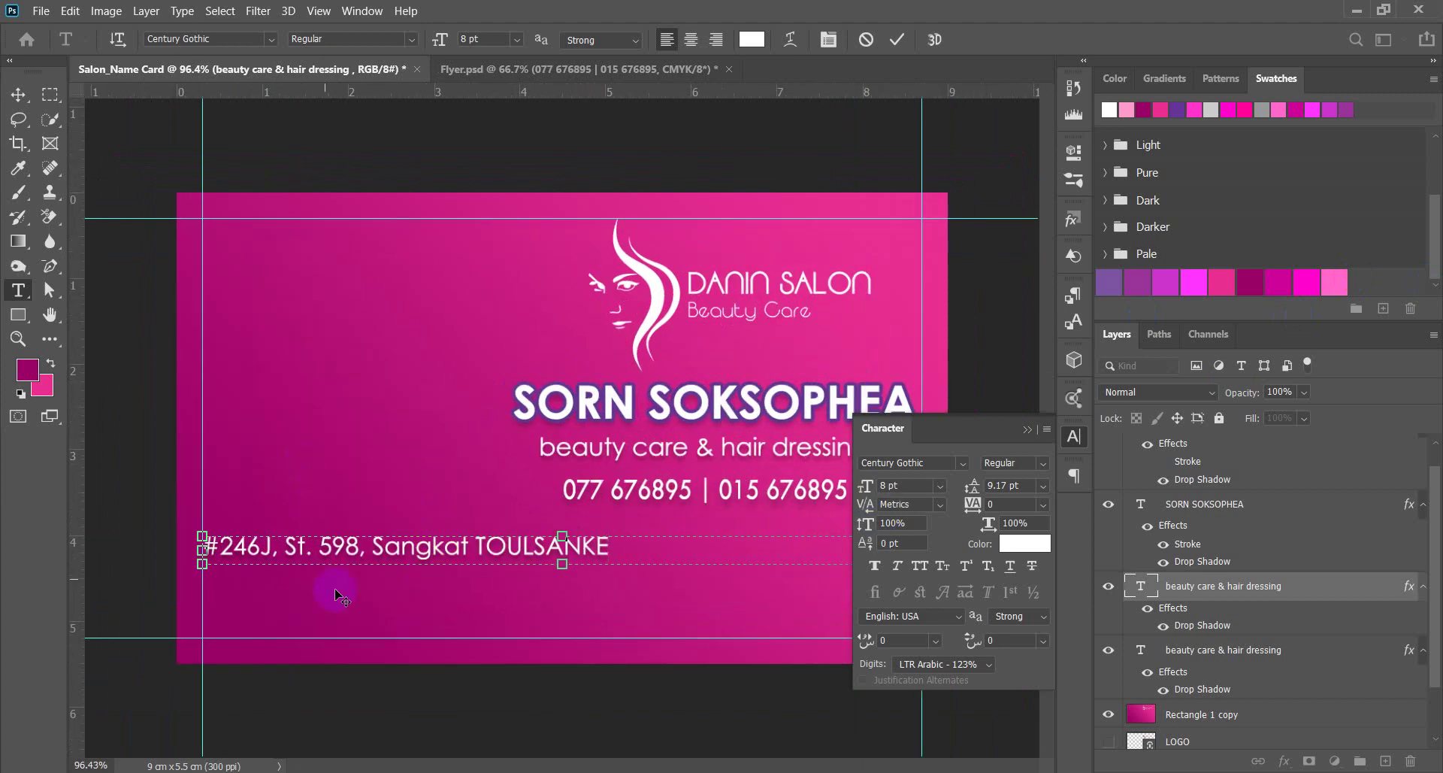
{"action": "left_click_drag", "start_coordinate": [620, 546], "coordinate": [167, 537]}
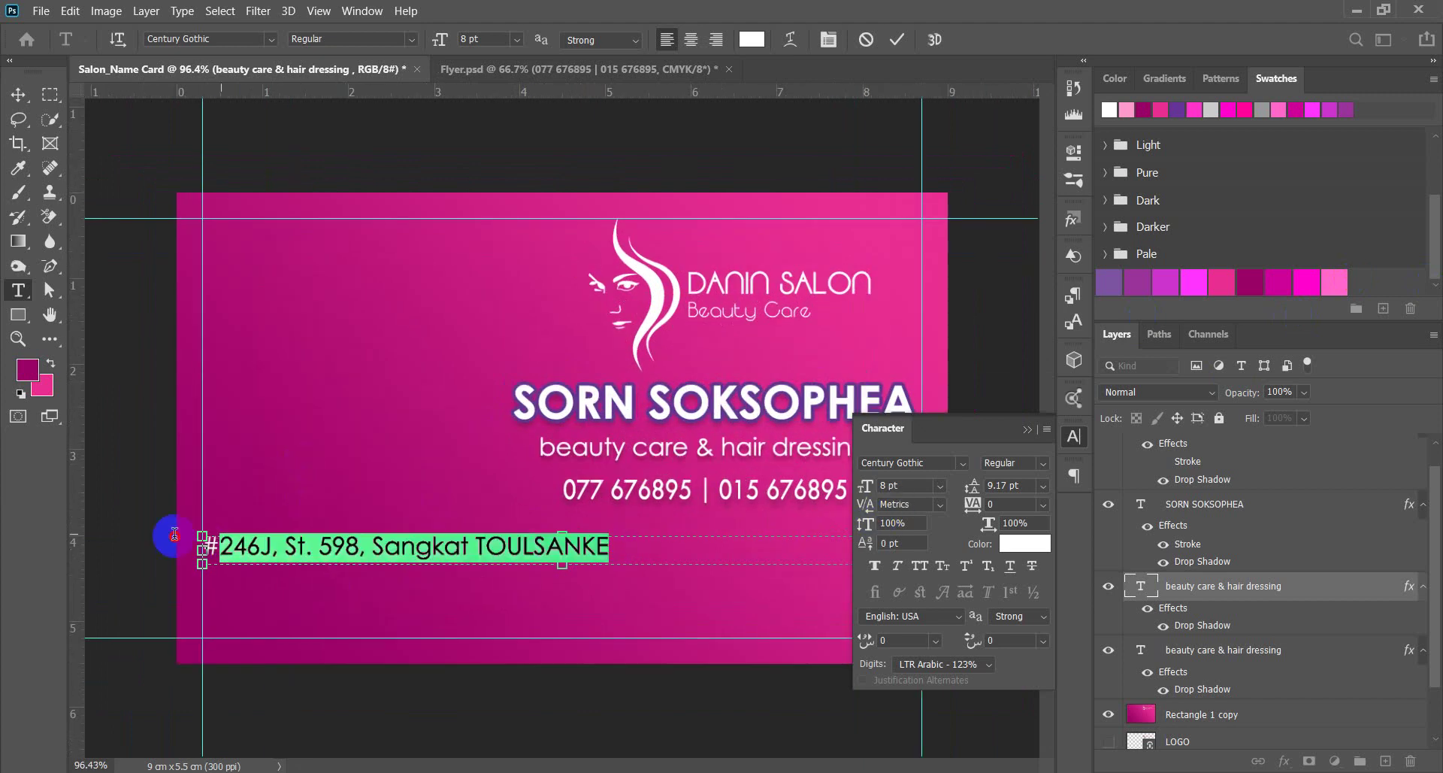
{"action": "right_click", "coordinate": [242, 549]}
{"action": "left_click", "coordinate": [293, 234]}
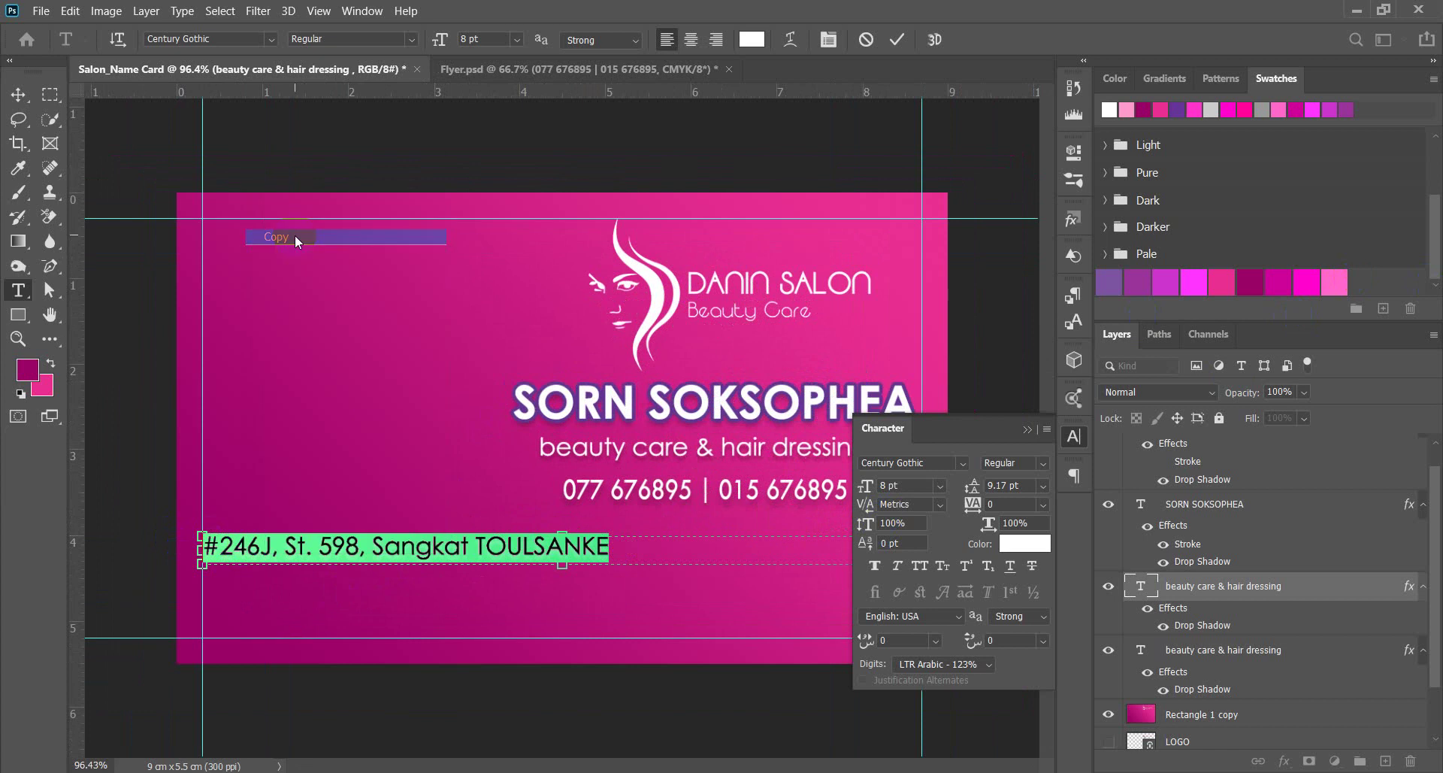
{"action": "left_click", "coordinate": [33, 95]}
{"action": "key", "text": "ctrl+z"}
{"action": "key", "text": "ctrl+z"}
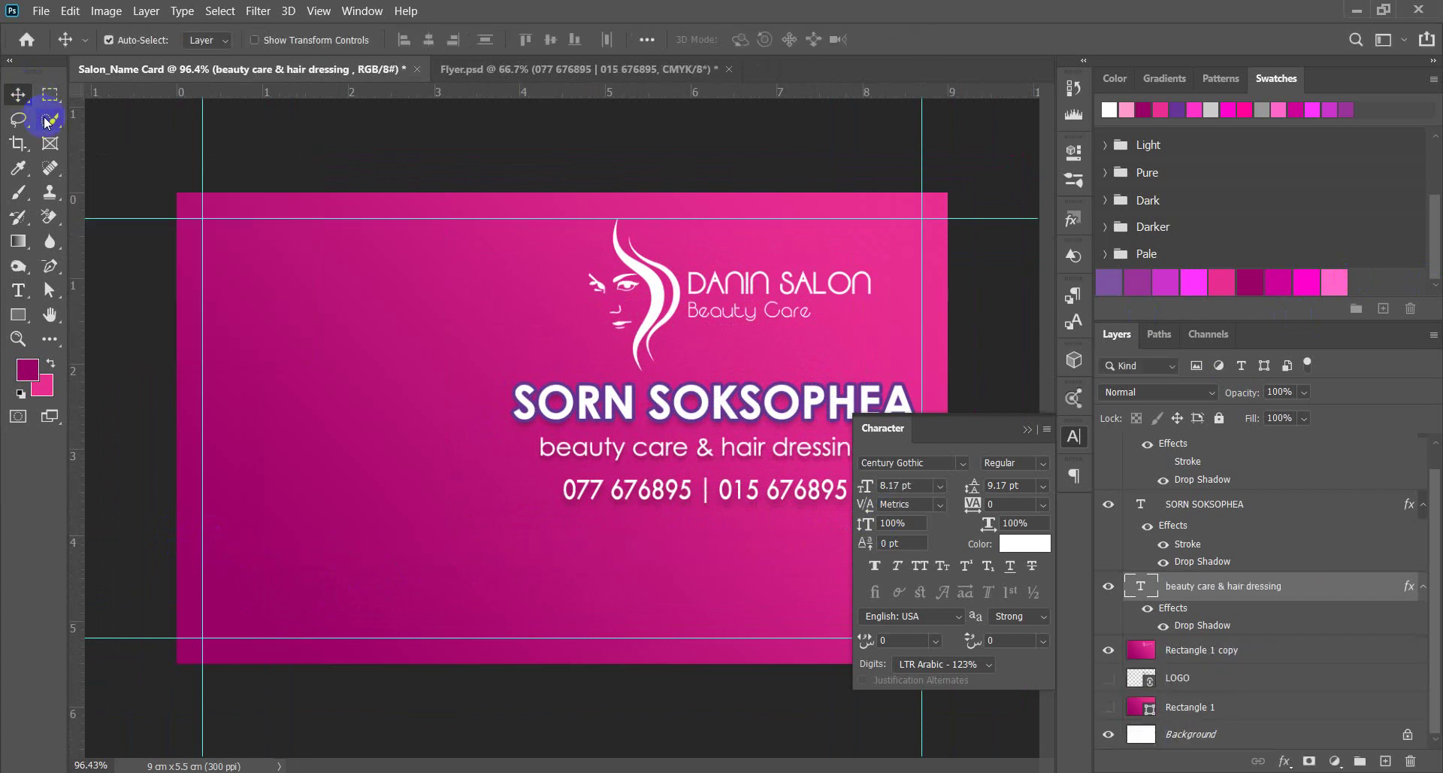
Draw a lower-left paragraph text box, paste the copied address, and narrow it to wrap.
{"action": "left_click", "coordinate": [18, 291]}
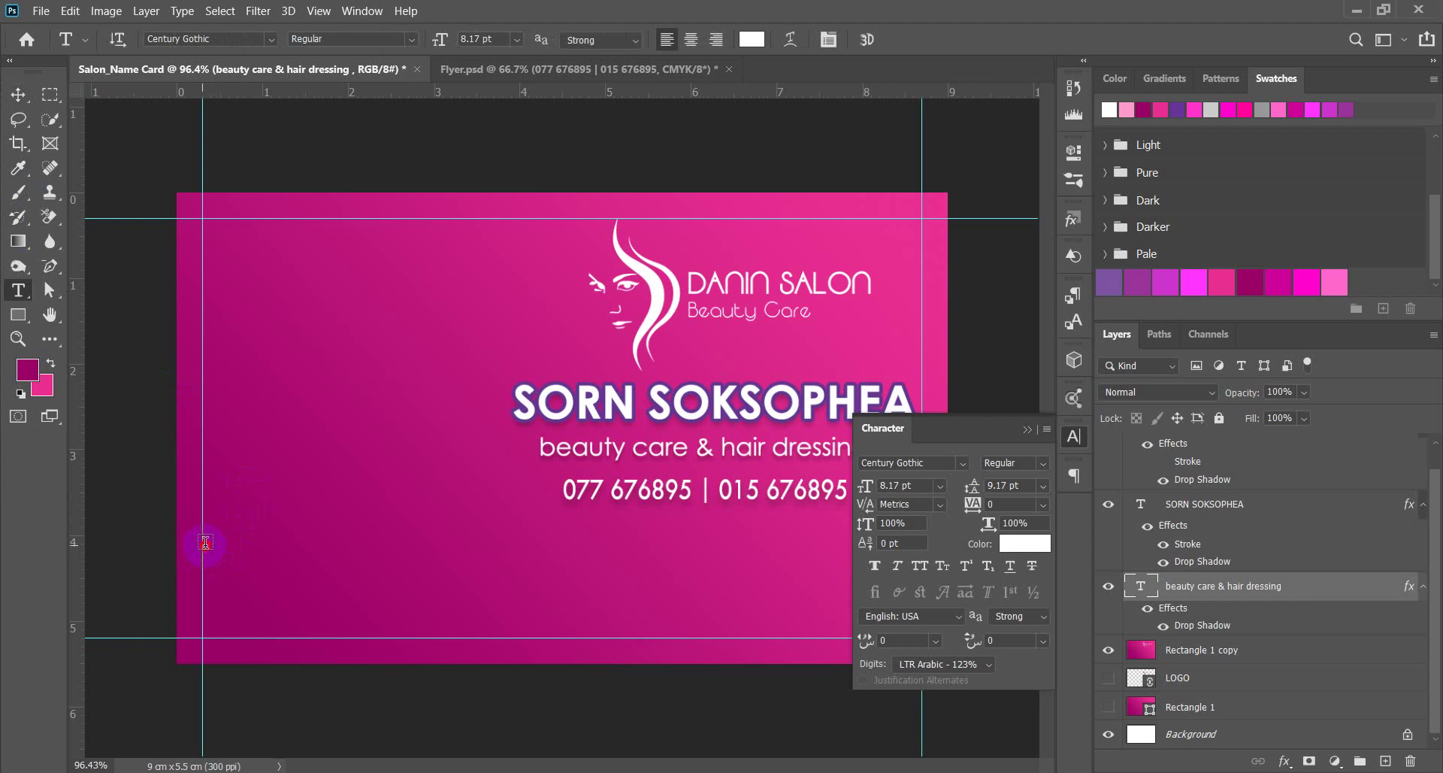
{"action": "left_click_drag", "start_coordinate": [204, 544], "coordinate": [799, 629]}
{"action": "scroll", "coordinate": [135, 436], "scroll_direction": "down", "scroll_amount": 2}
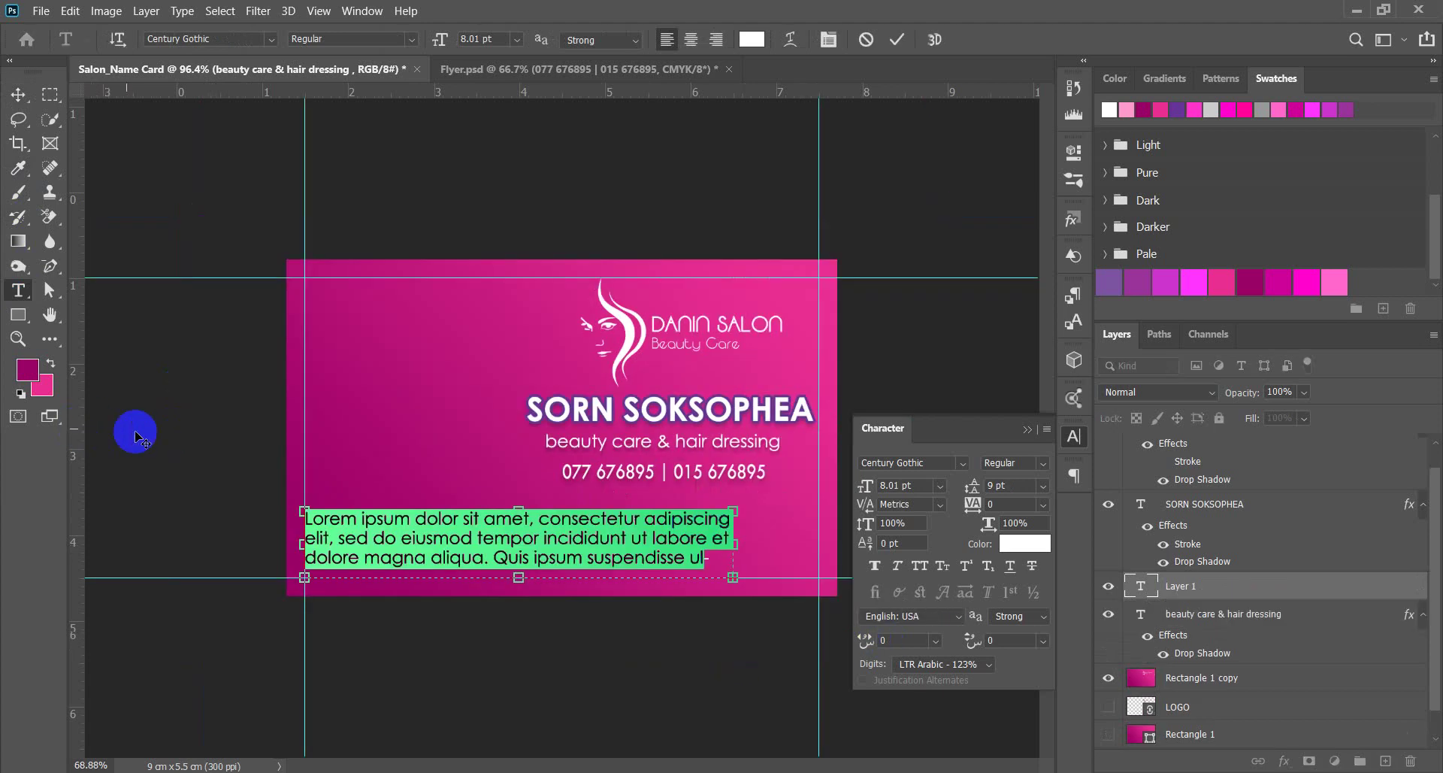
{"action": "left_click", "coordinate": [70, 10]}
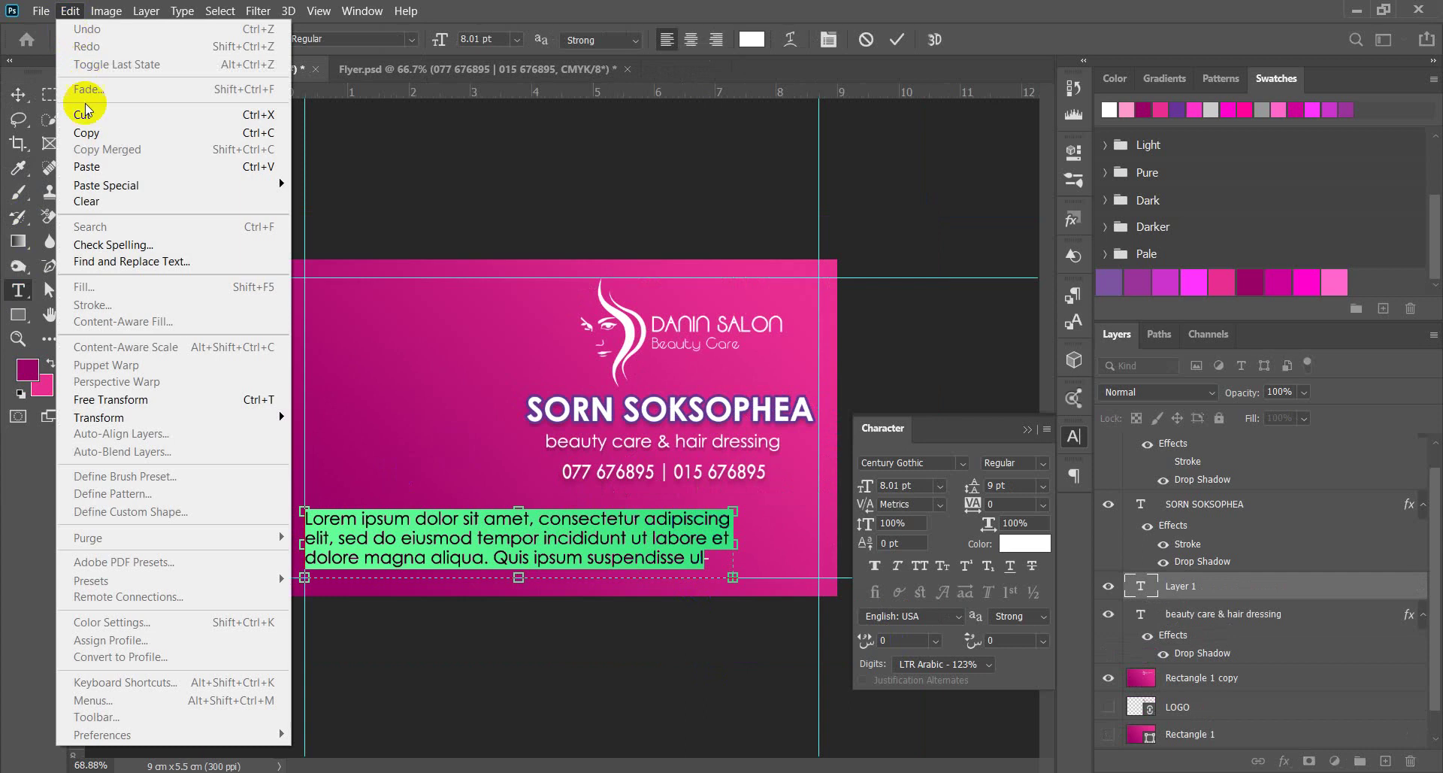
{"action": "left_click", "coordinate": [86, 166]}
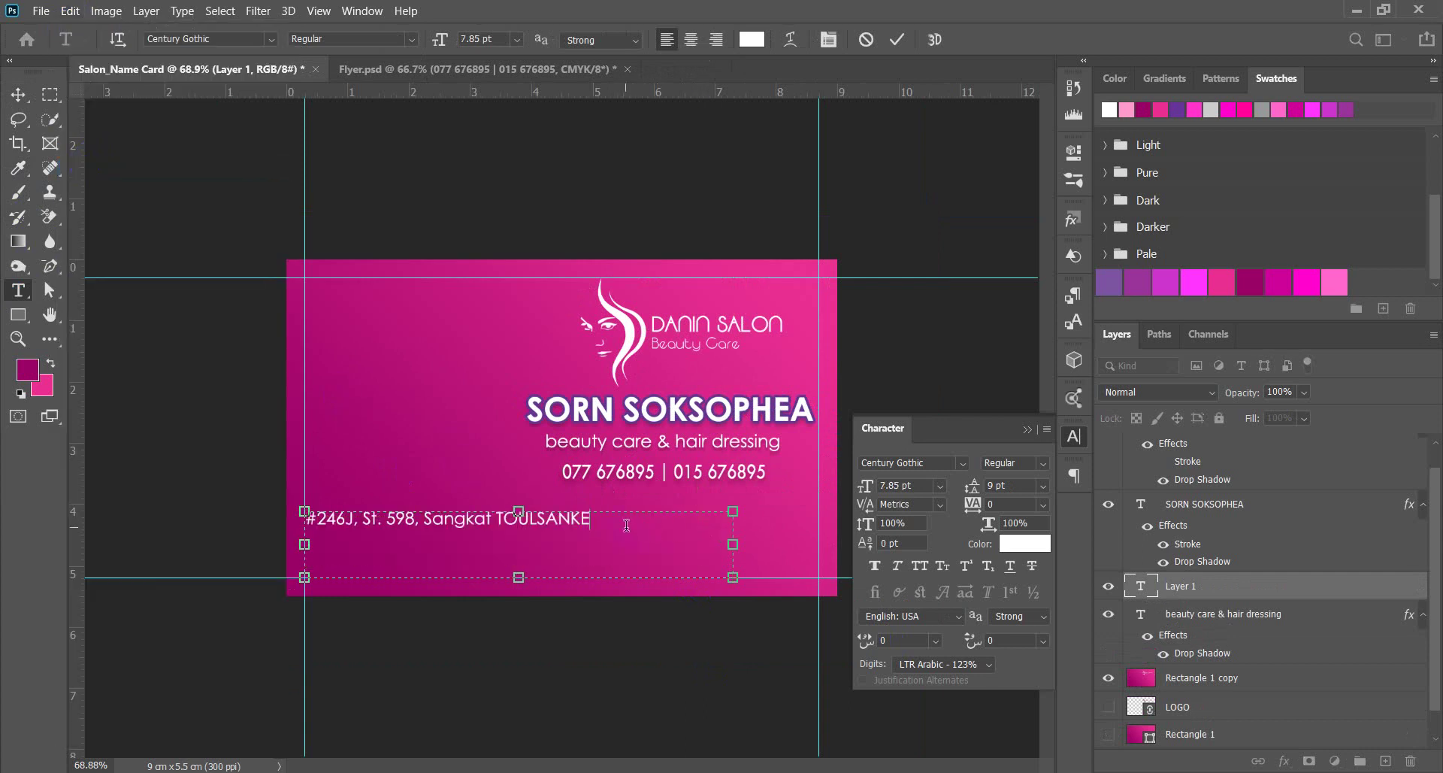
{"action": "scroll", "coordinate": [626, 525], "scroll_direction": "up", "scroll_amount": 2}
{"action": "left_click_drag", "start_coordinate": [813, 606], "coordinate": [638, 599]}
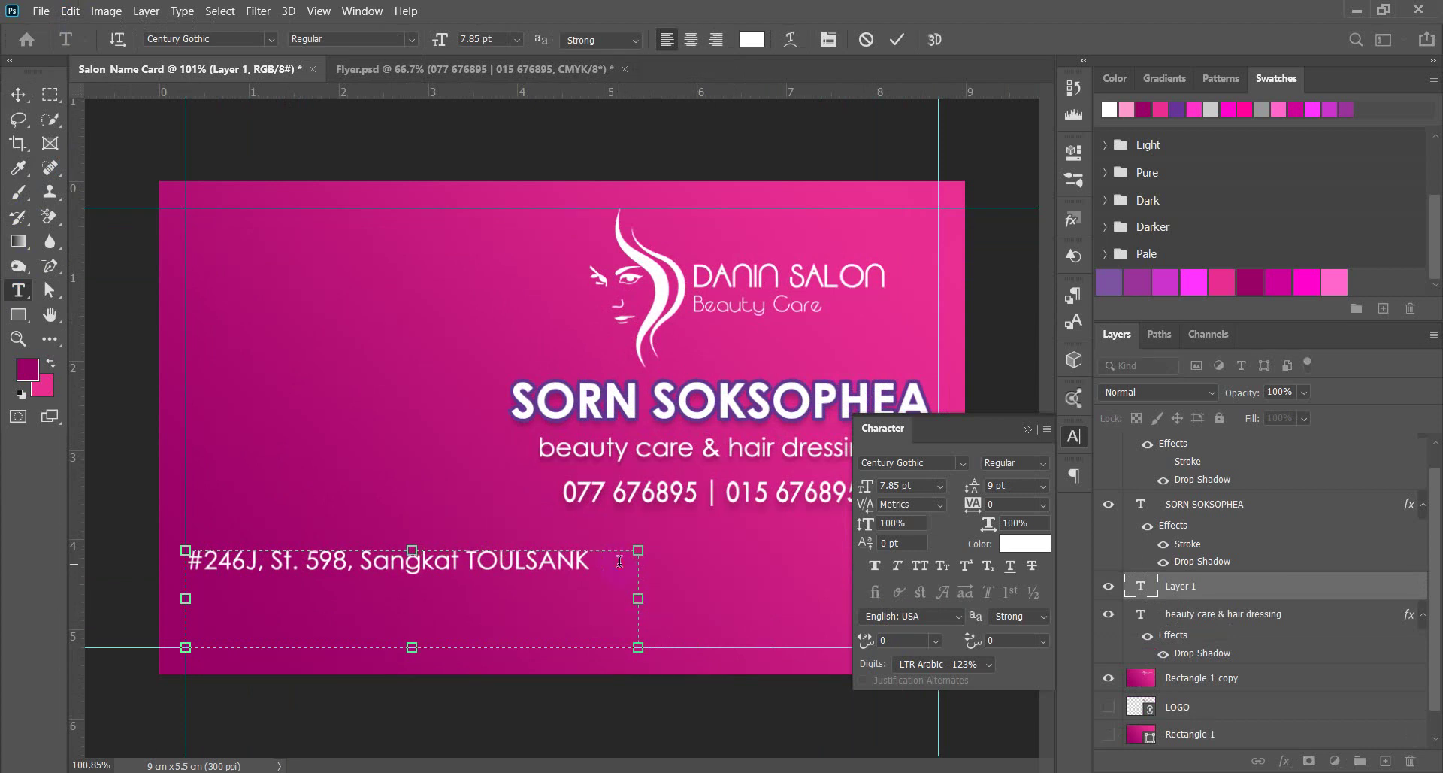
Finish the address's district, village and city lines, then commit the text.
{"action": "key", "text": "Return"}
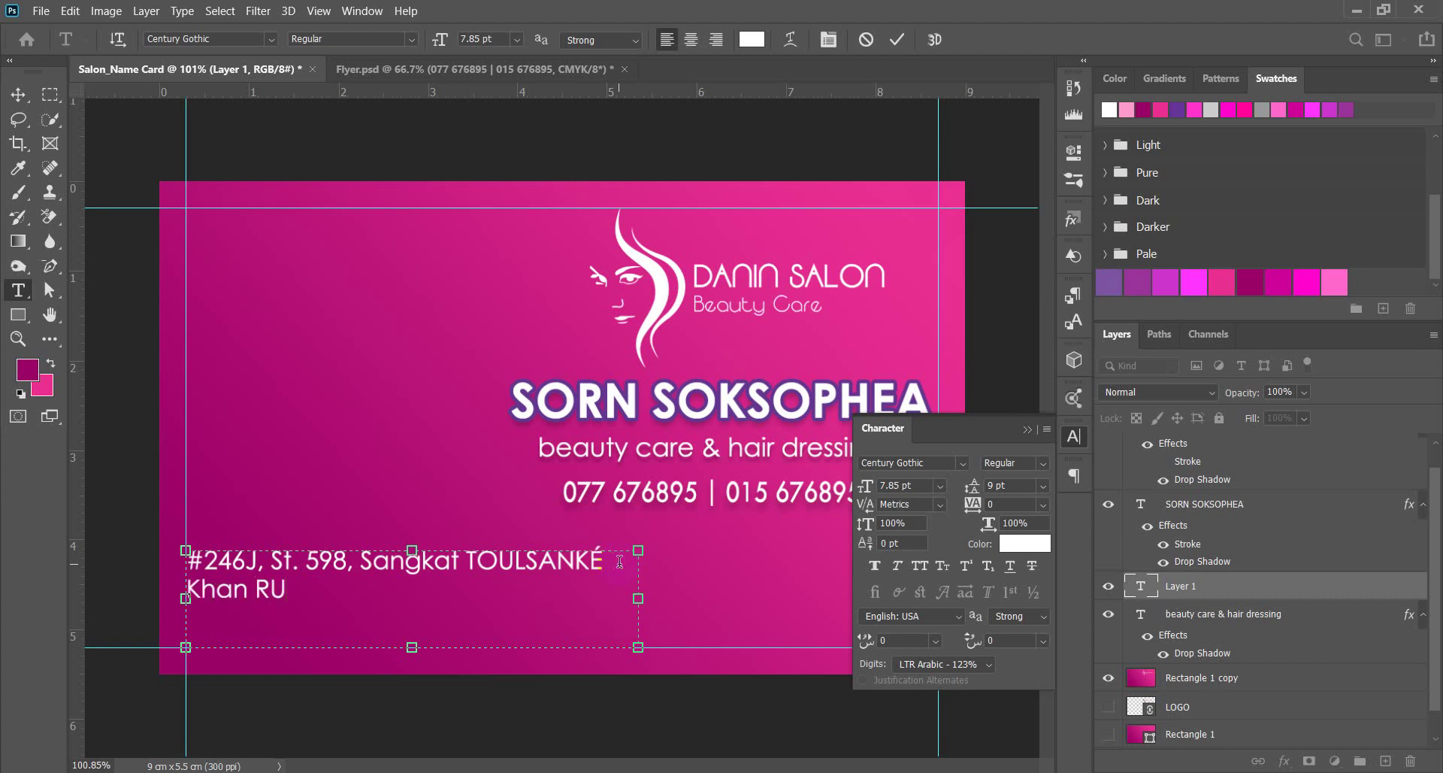
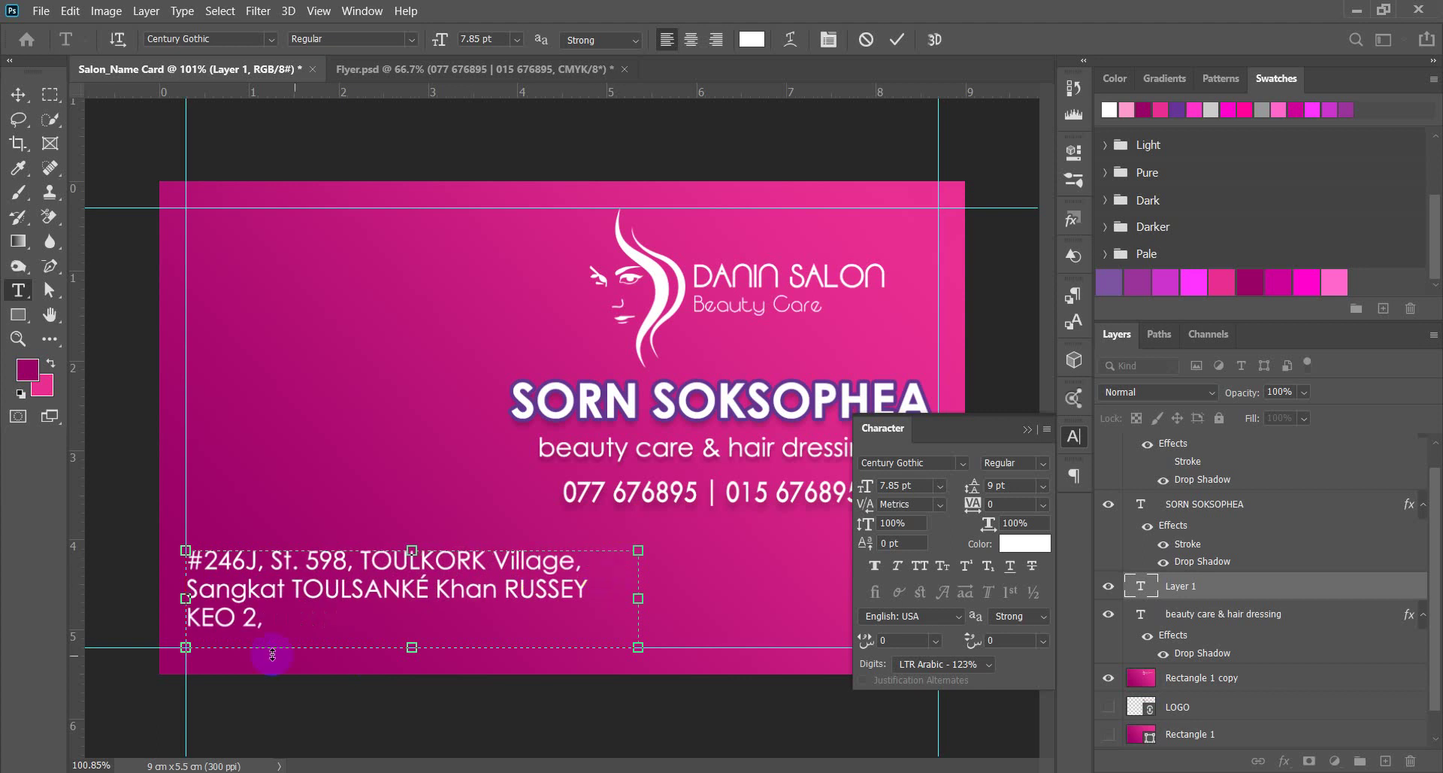
{"action": "left_click", "coordinate": [293, 618]}
{"action": "type", "text": "Phnom "}
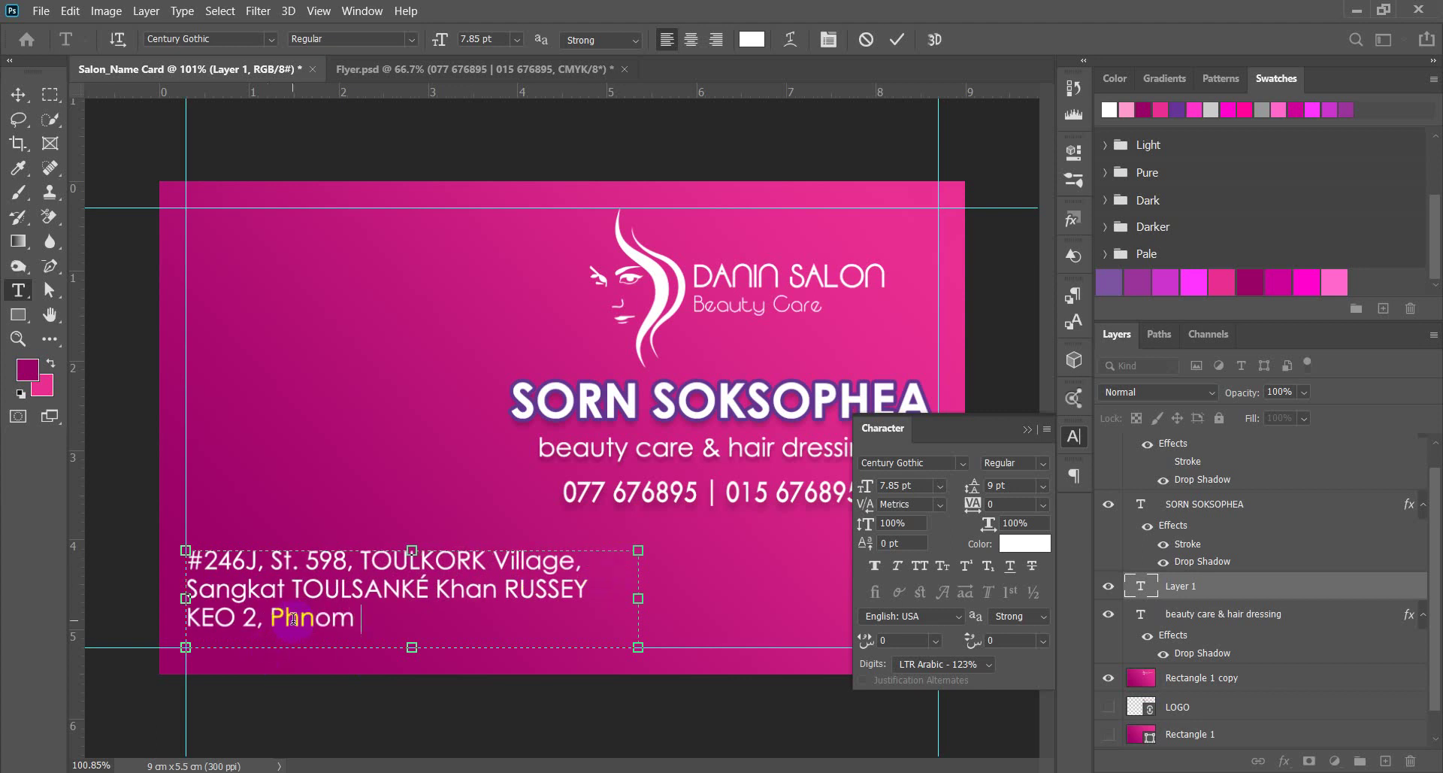
{"action": "type", "text": "Penh Cambod"}
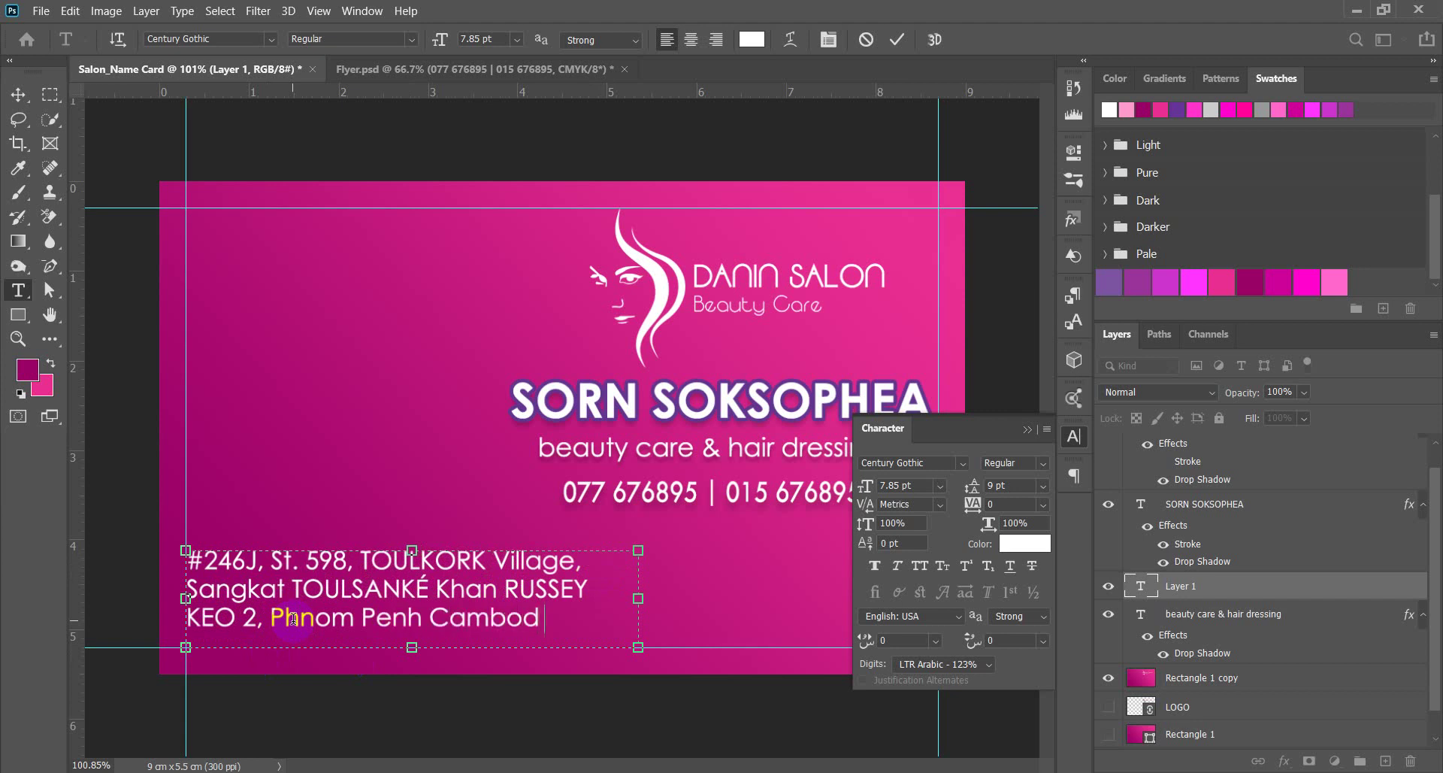
{"action": "type", "text": "ia"}
{"action": "left_click", "coordinate": [16, 95]}
{"action": "key", "text": "ctrl+minus"}
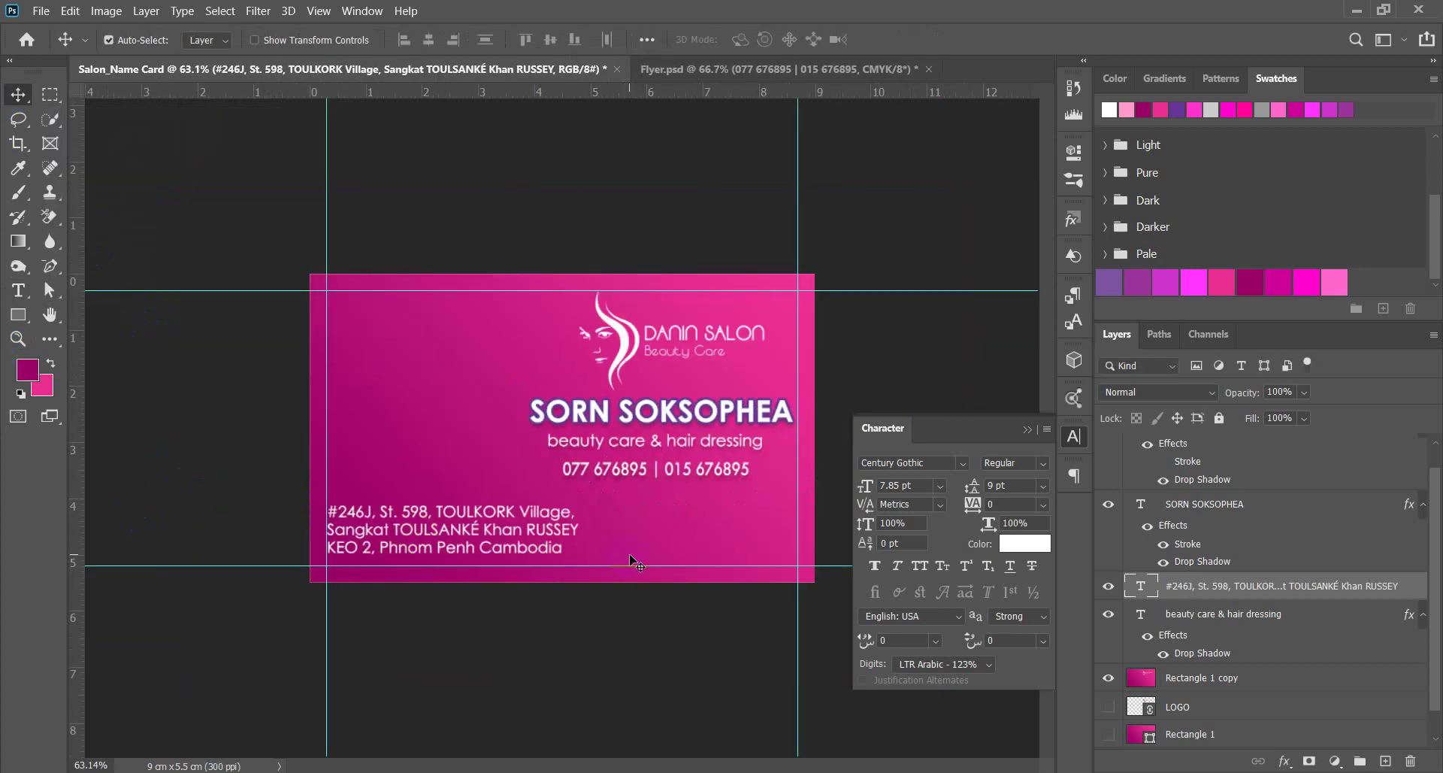
Nudge the address block slightly down and select the LOGO layer.
{"action": "scroll", "coordinate": [635, 564], "scroll_direction": "up", "scroll_amount": 1}
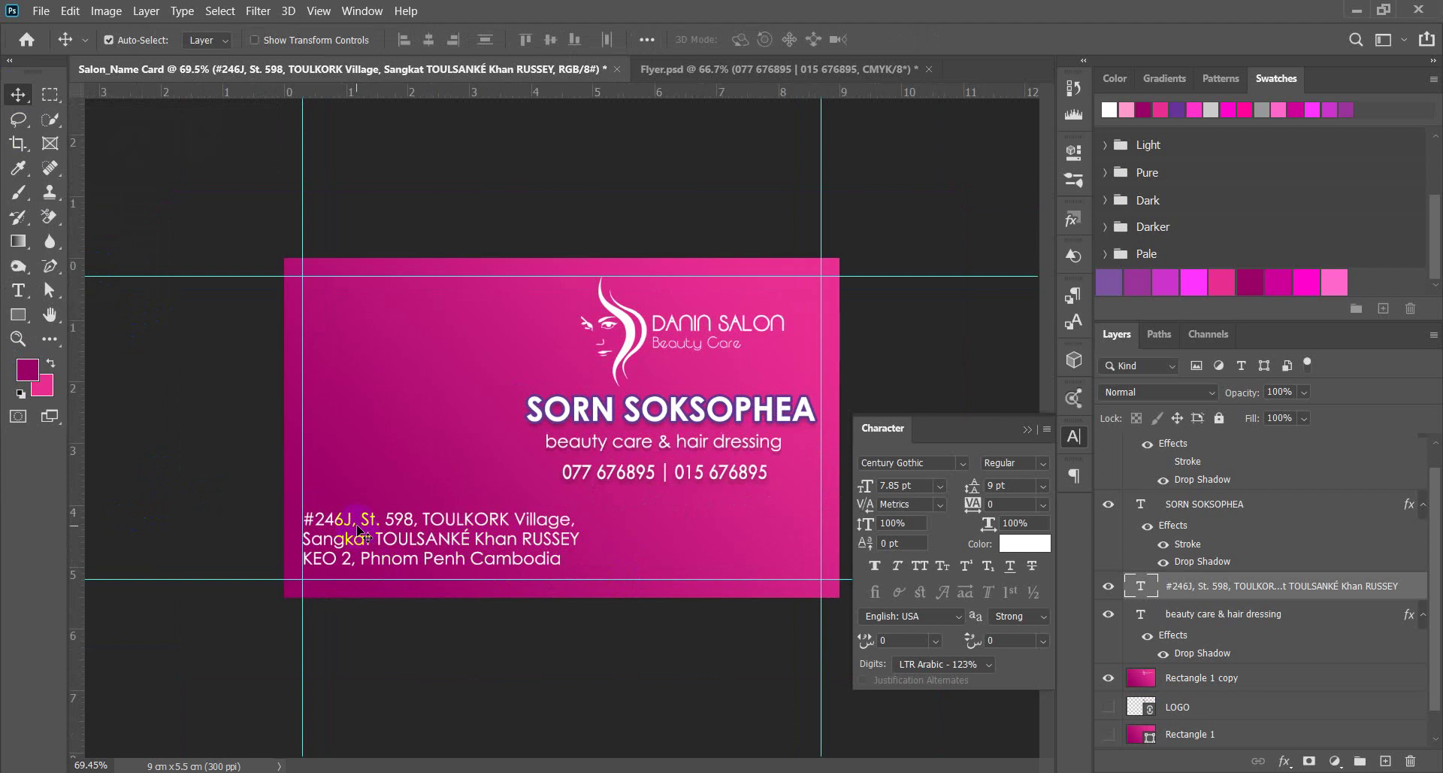
{"action": "key", "text": "shift+Down"}
{"action": "key", "text": "shift+Down"}
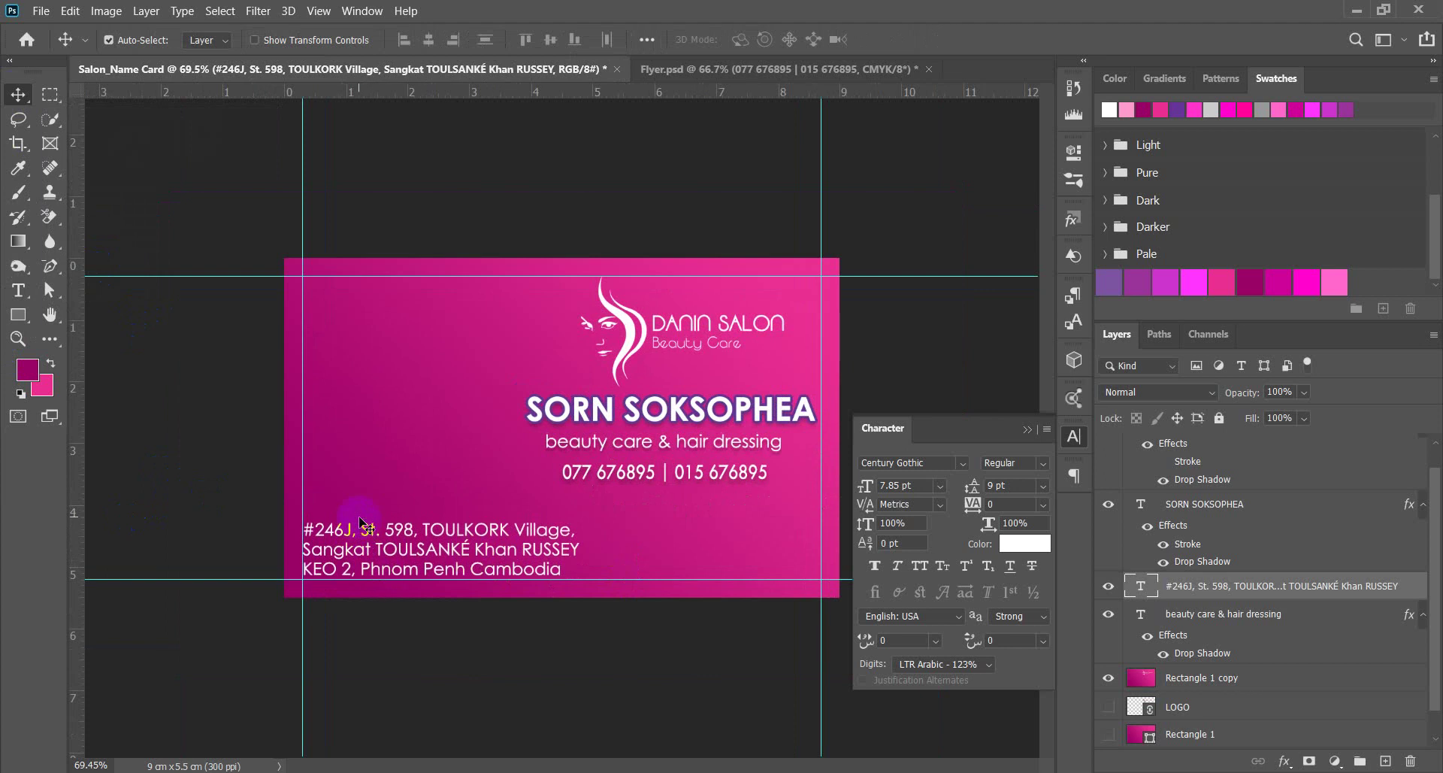
{"action": "scroll", "coordinate": [526, 573], "scroll_direction": "down", "scroll_amount": 2}
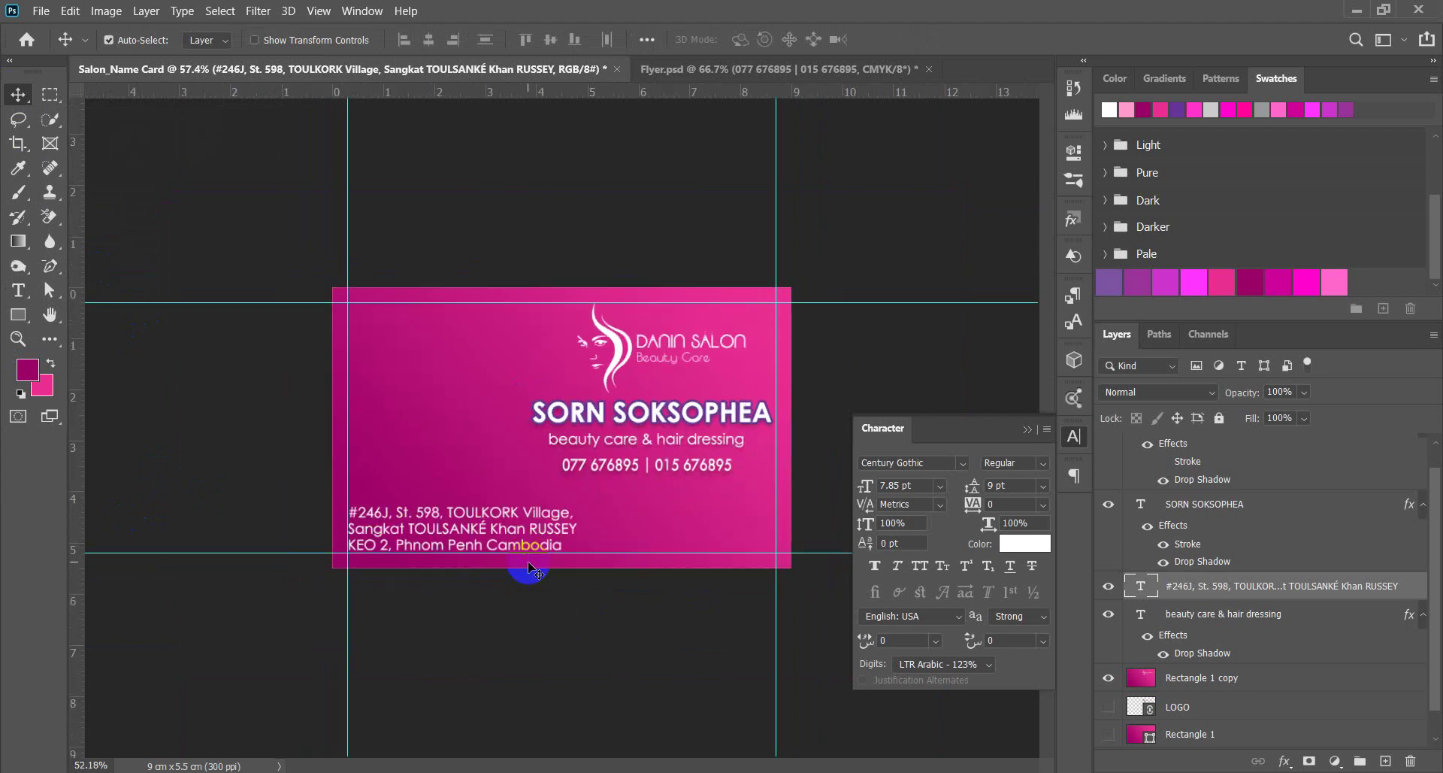
{"action": "scroll", "coordinate": [667, 521], "scroll_direction": "up", "scroll_amount": 3}
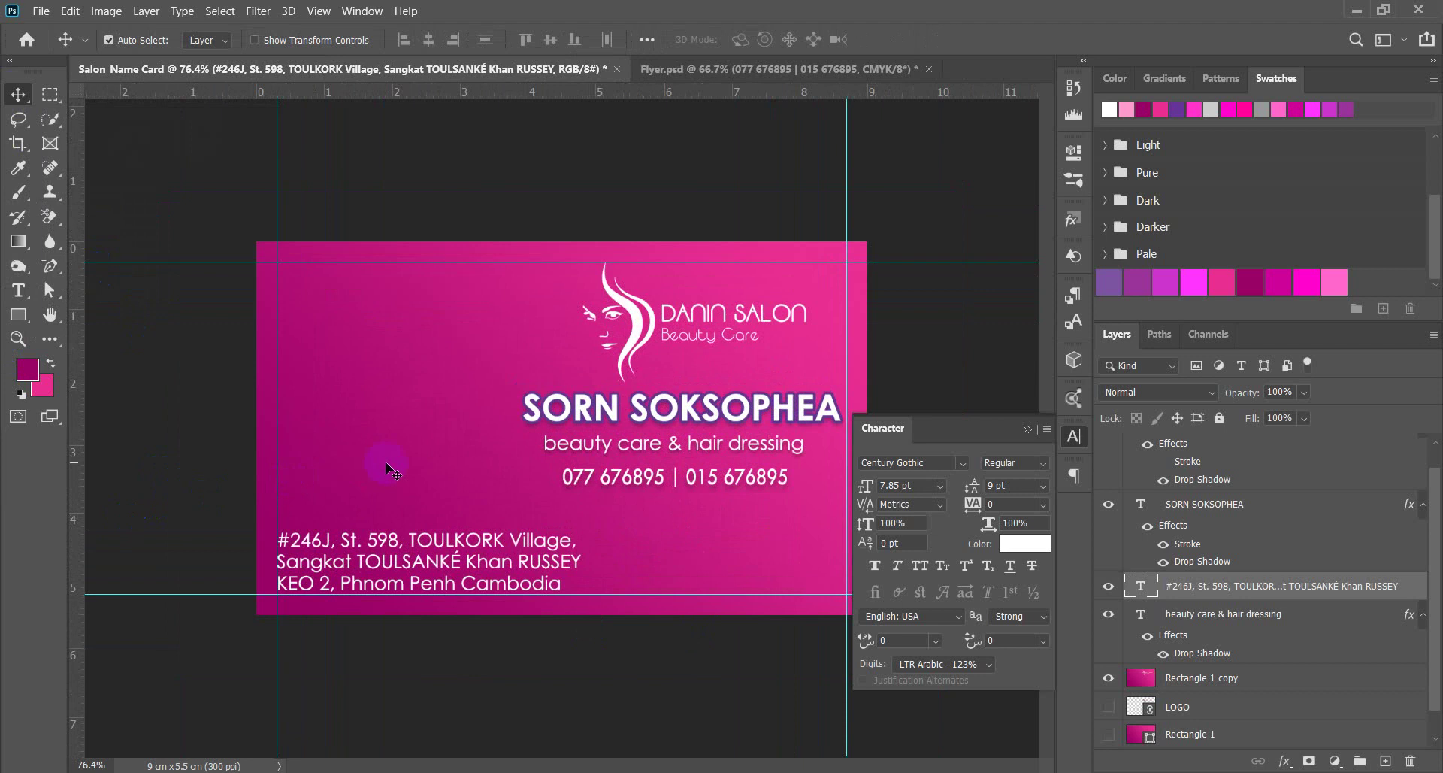
{"action": "scroll", "coordinate": [323, 425], "scroll_direction": "down", "scroll_amount": 3}
{"action": "scroll", "coordinate": [564, 451], "scroll_direction": "up", "scroll_amount": 3}
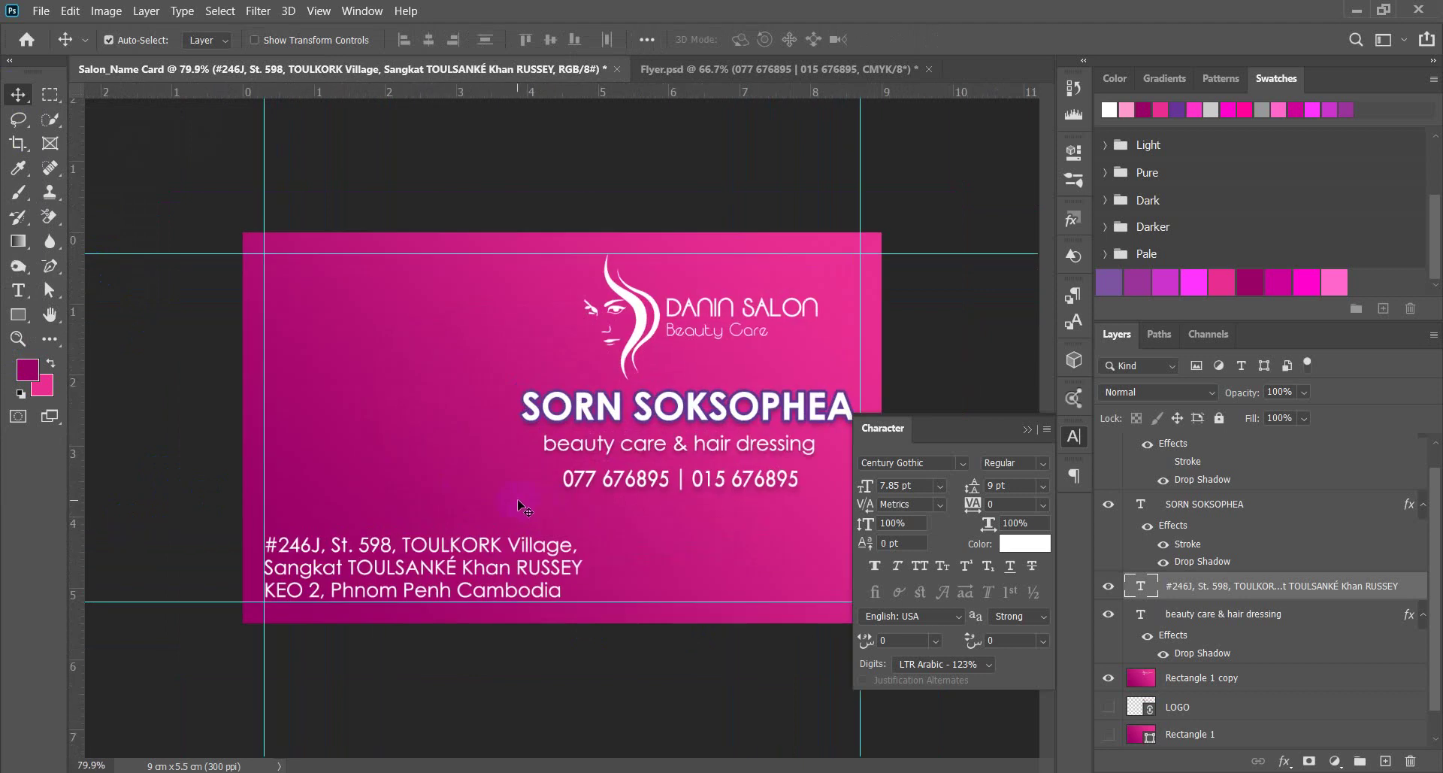
{"action": "left_click", "coordinate": [377, 179]}
{"action": "left_click", "coordinate": [1162, 711]}
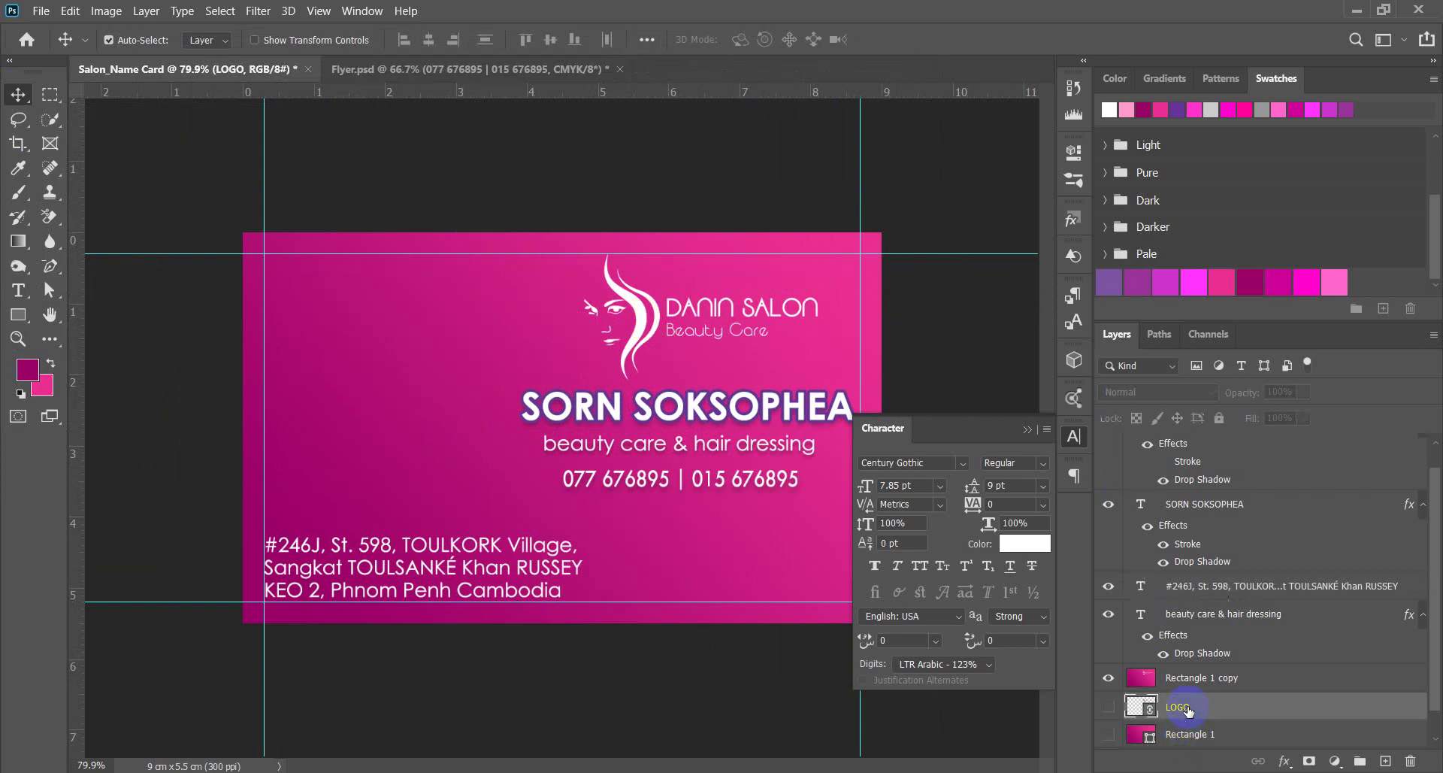
Show the LOGO layer, move it above Rectangle 1 copy, and shift it left.
{"action": "left_click", "coordinate": [1111, 708]}
{"action": "left_click", "coordinate": [1110, 708]}
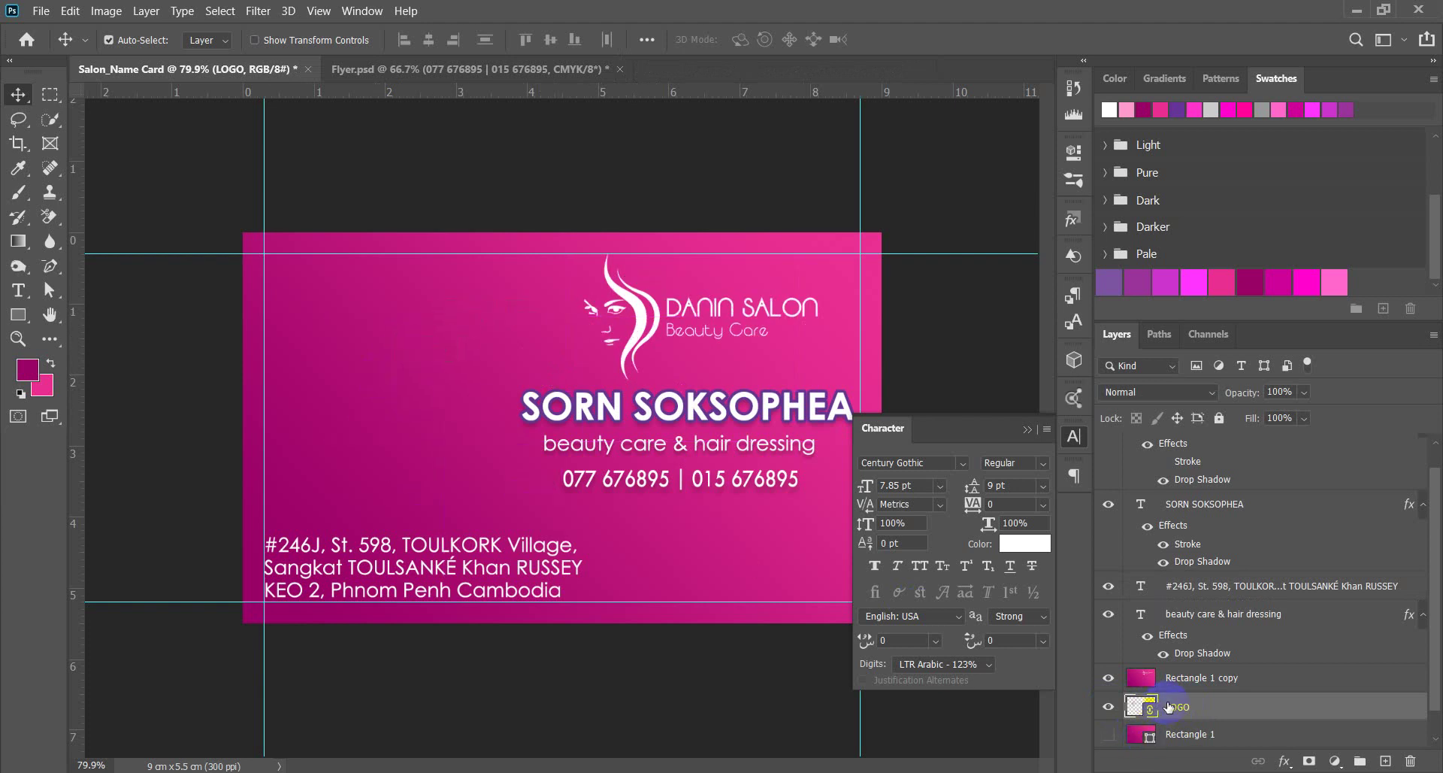
{"action": "left_click_drag", "start_coordinate": [1171, 707], "coordinate": [1161, 669]}
{"action": "left_click_drag", "start_coordinate": [384, 391], "coordinate": [370, 387]}
{"action": "scroll", "coordinate": [395, 387], "scroll_direction": "up", "scroll_amount": 5}
{"action": "scroll", "coordinate": [395, 387], "scroll_direction": "down", "scroll_amount": 2}
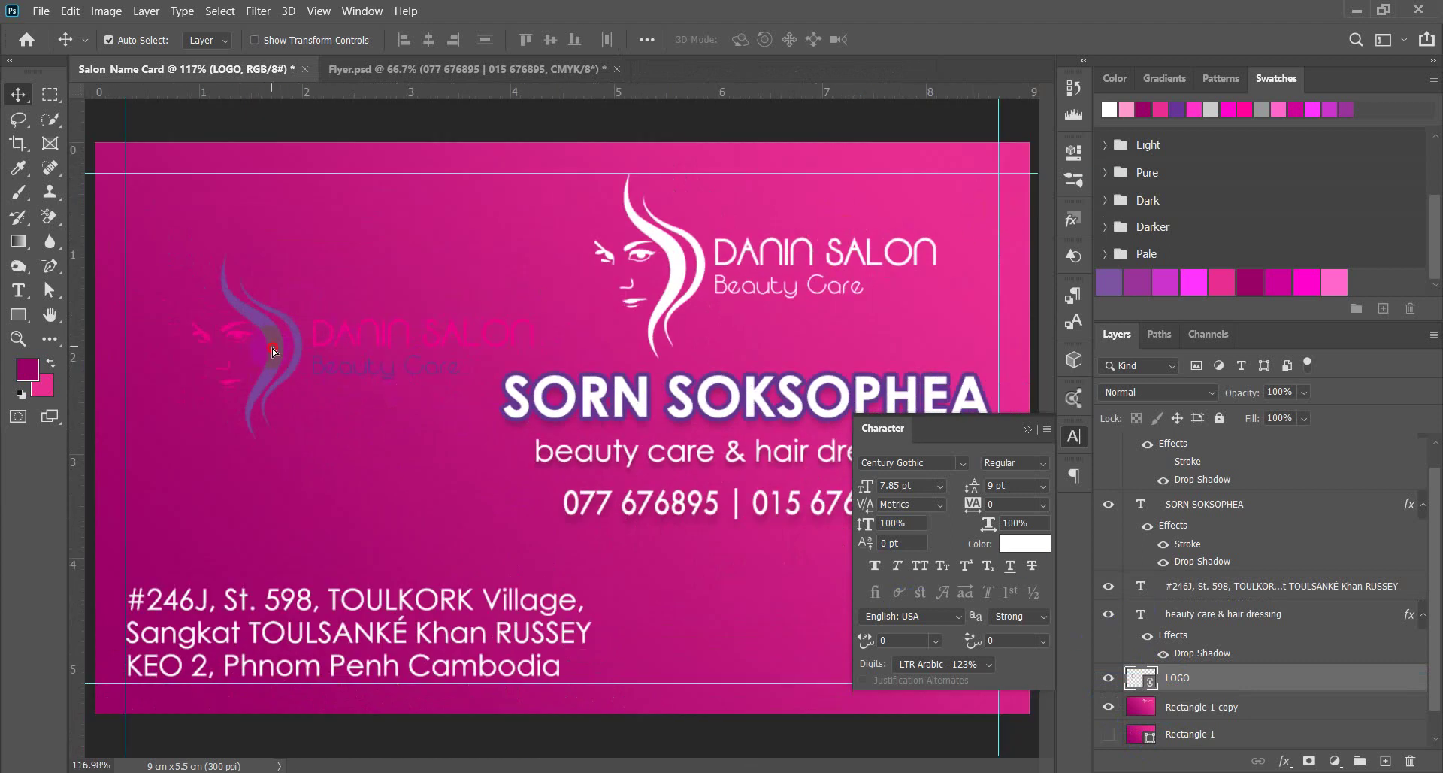
{"action": "left_click_drag", "start_coordinate": [269, 352], "coordinate": [259, 362]}
Scale the faded logo to about 38% and reposition it on the card's left half.
{"action": "key", "text": "ctrl+t"}
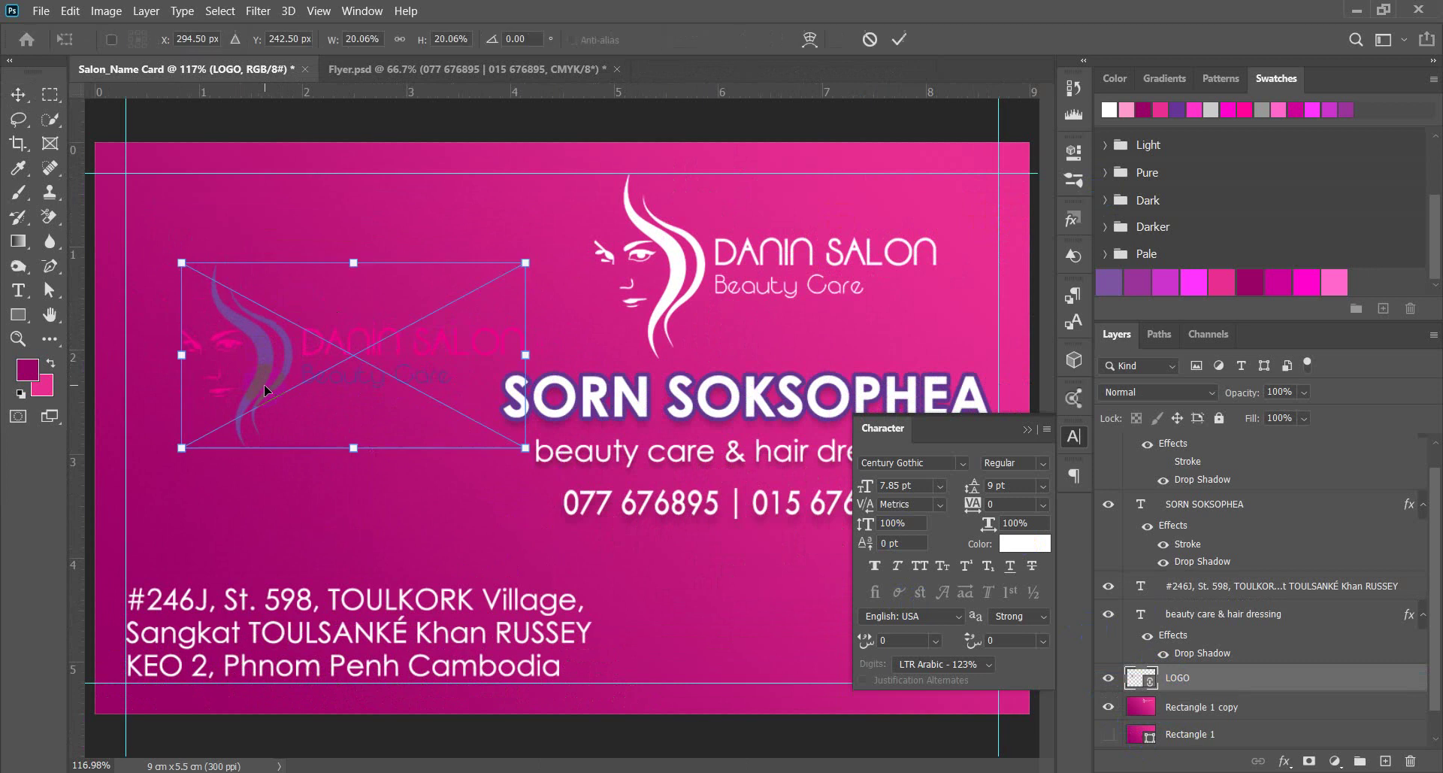
{"action": "left_click_drag", "start_coordinate": [526, 264], "coordinate": [680, 179]}
{"action": "left_click_drag", "start_coordinate": [203, 348], "coordinate": [385, 368]}
{"action": "scroll", "coordinate": [331, 358], "scroll_direction": "down", "scroll_amount": 3}
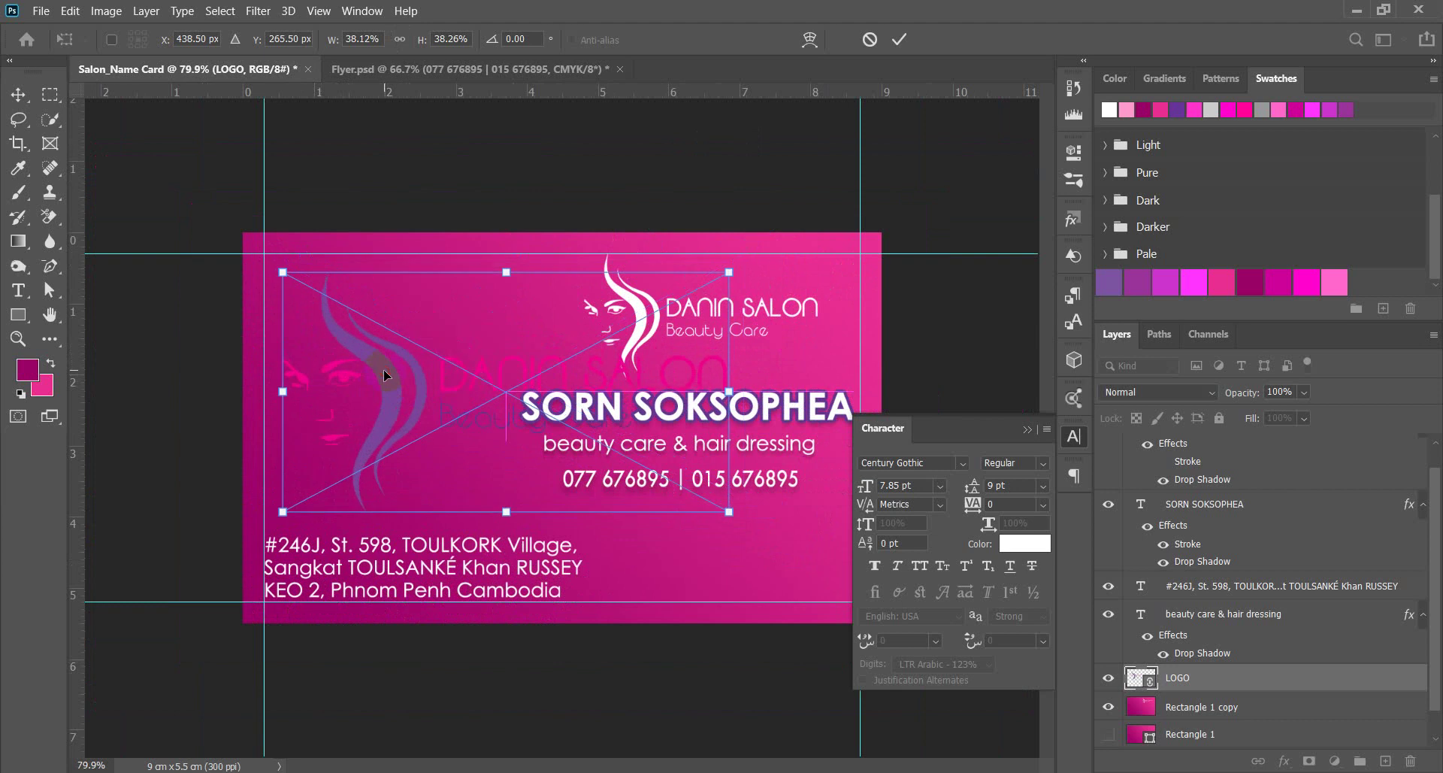
{"action": "key", "text": "Return"}
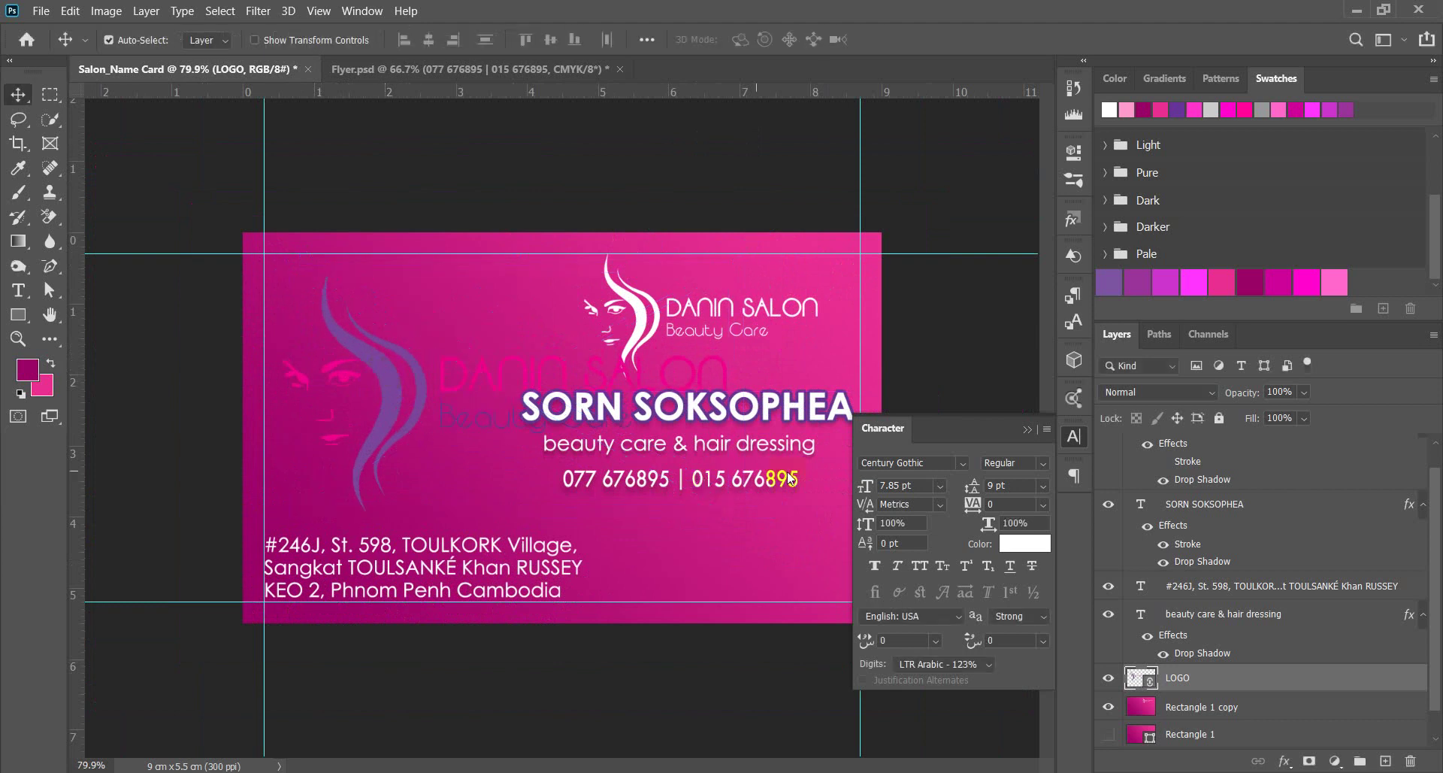
Select the logo's pixels, hide LOGO, and subtract the lettering with the Rectangular Marquee.
{"action": "left_click", "coordinate": [1155, 676]}
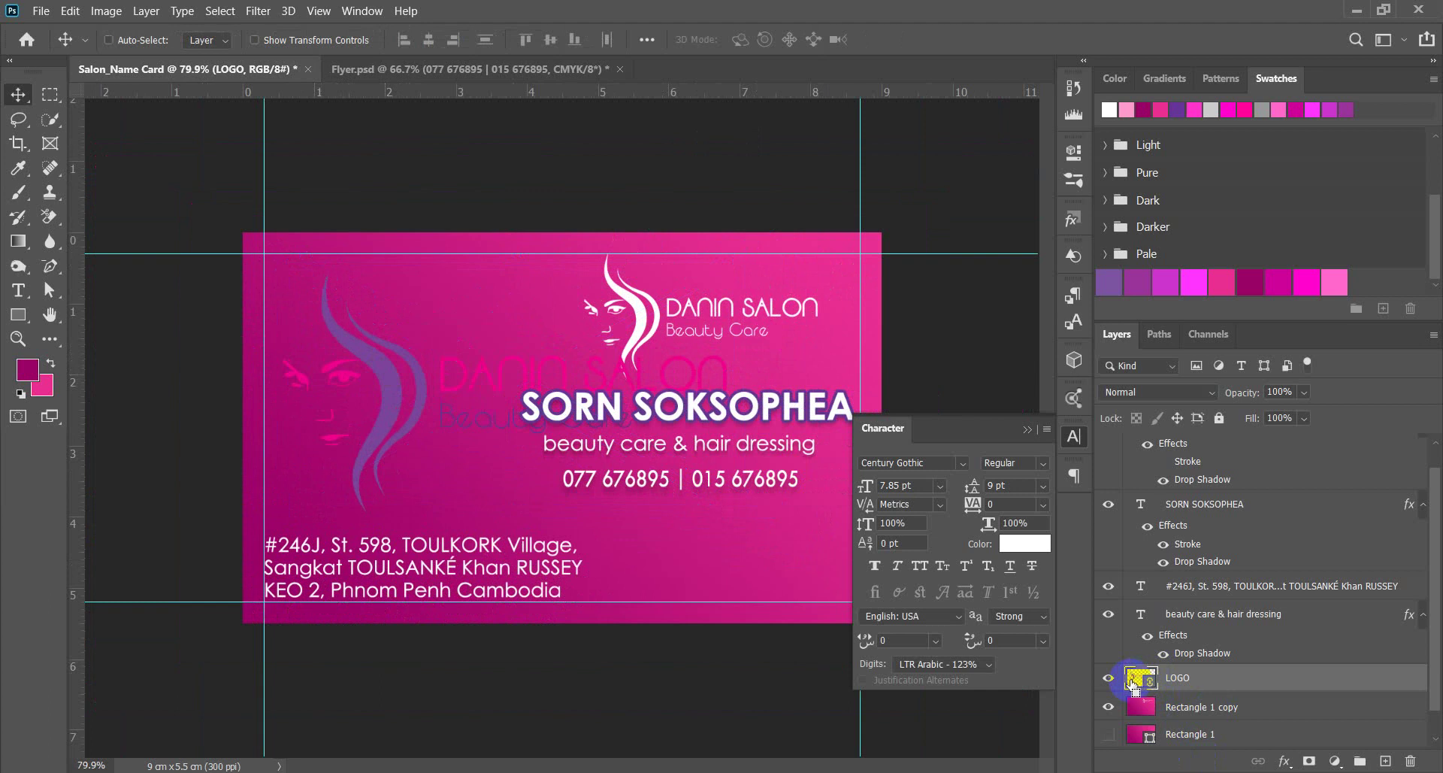
{"action": "left_click", "coordinate": [1143, 678], "text": "ctrl"}
{"action": "left_click", "coordinate": [1108, 677]}
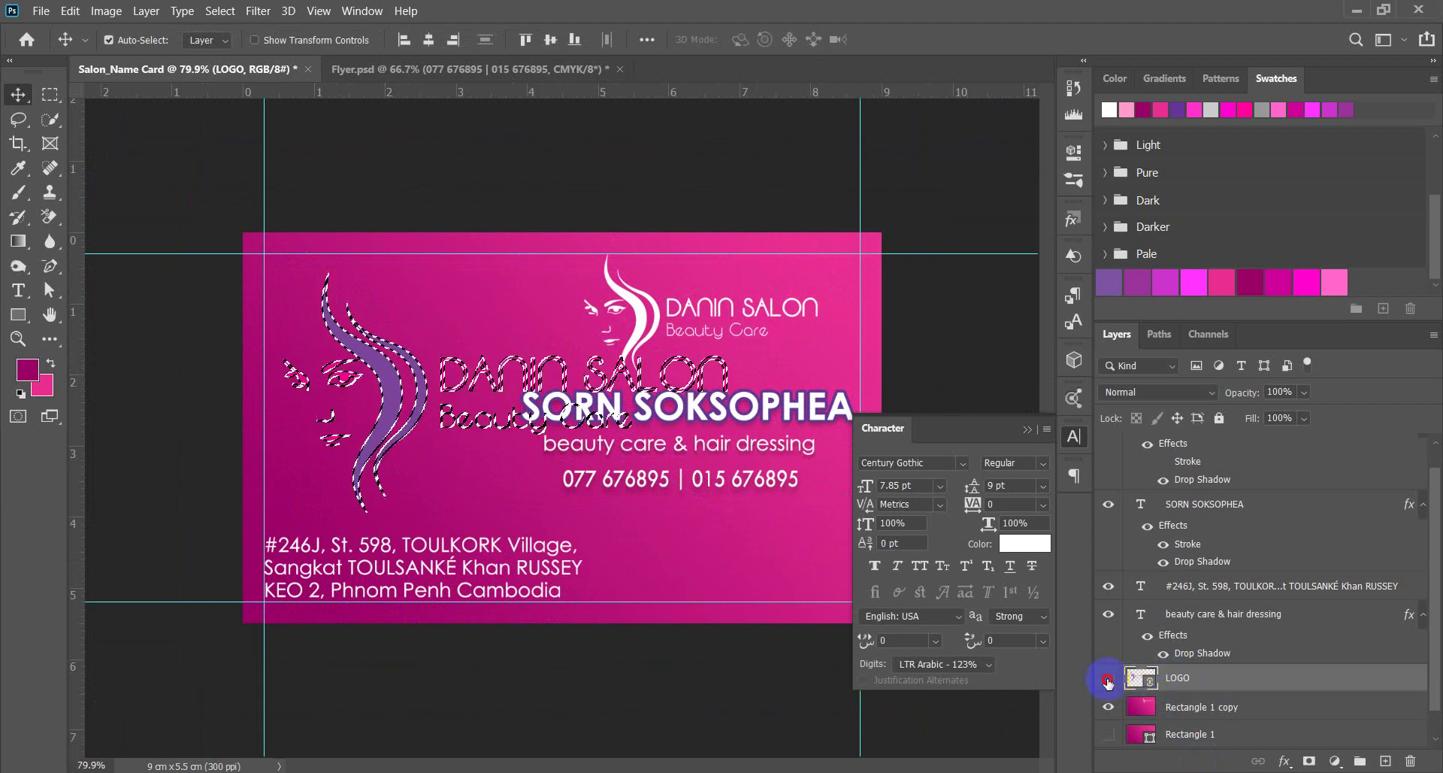
{"action": "left_click", "coordinate": [466, 424]}
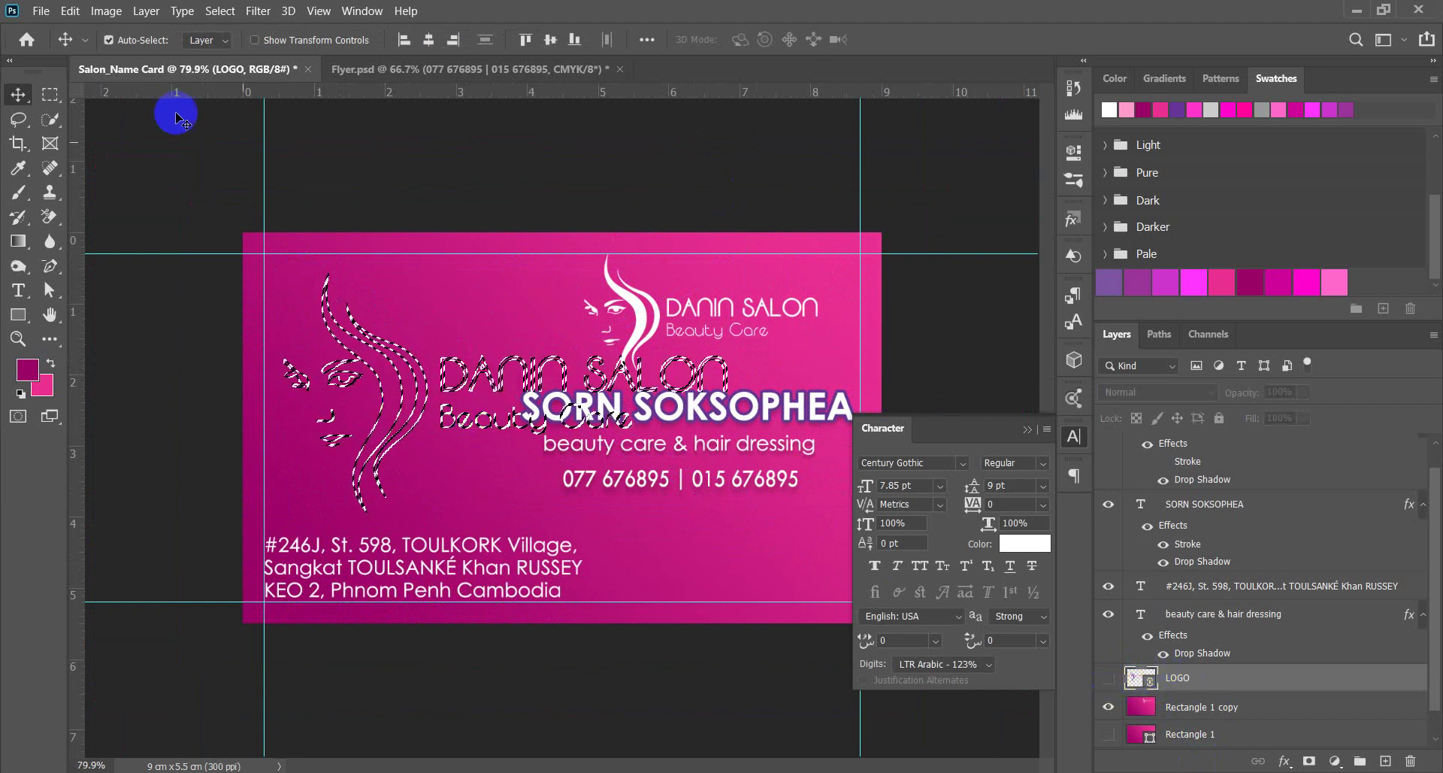
{"action": "left_click", "coordinate": [50, 96]}
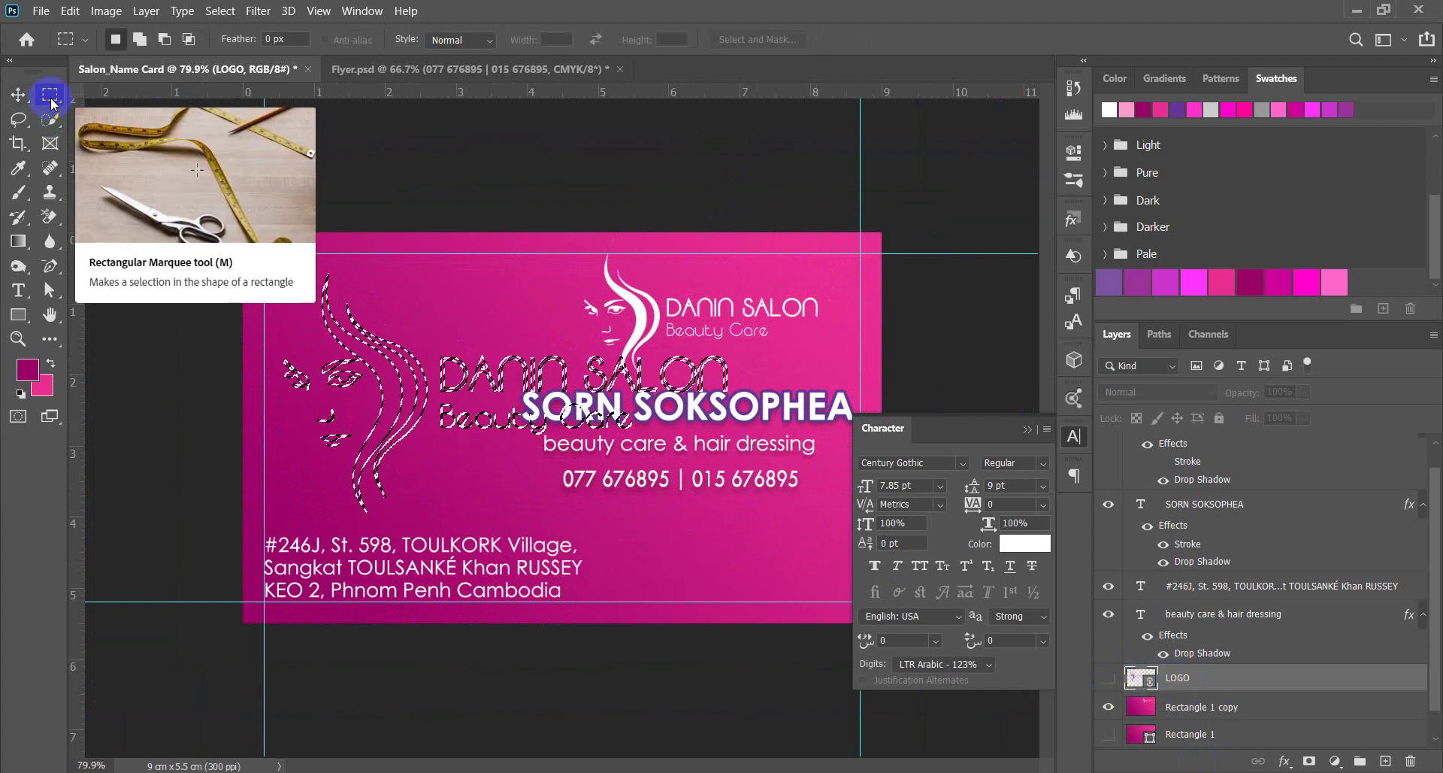
{"action": "left_click", "coordinate": [165, 39]}
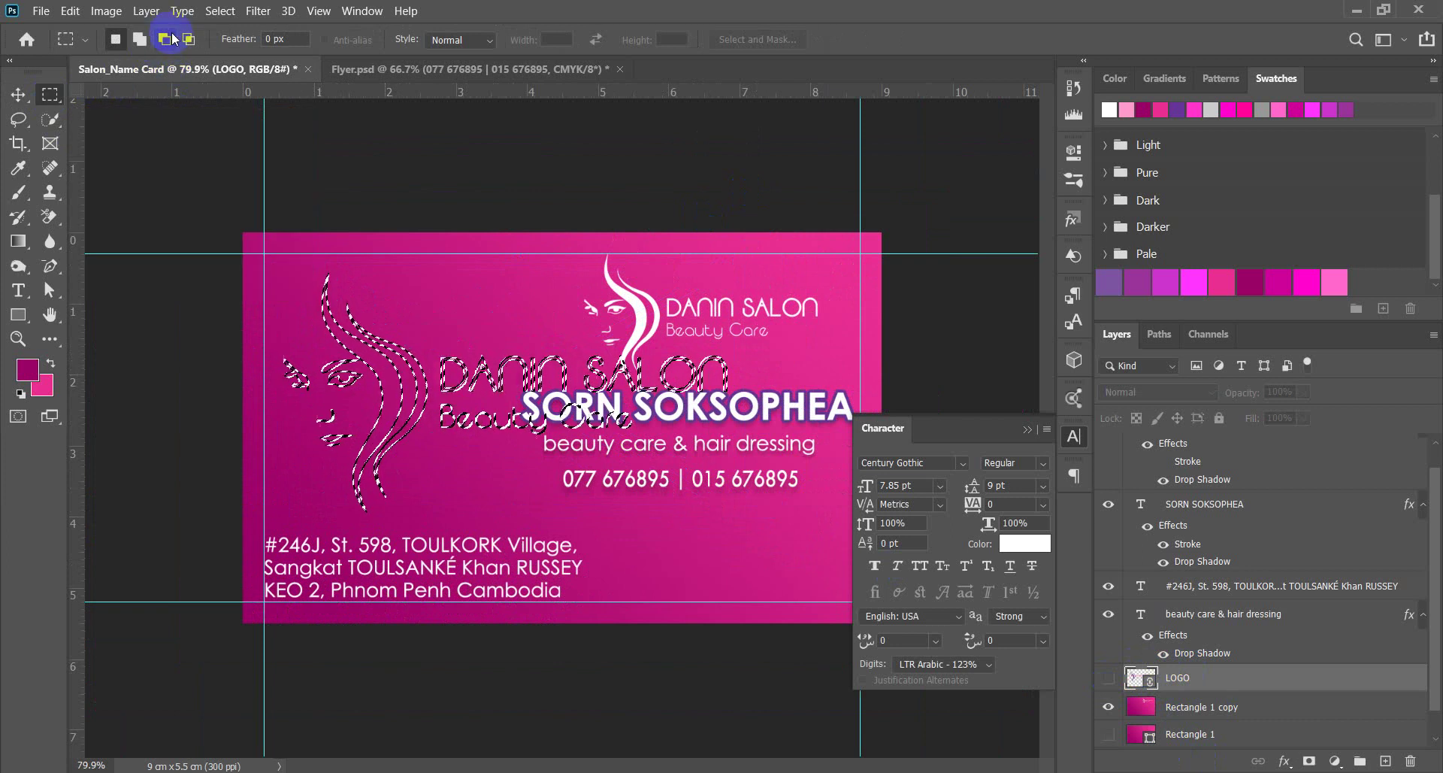
{"action": "left_click_drag", "start_coordinate": [820, 254], "coordinate": [434, 507]}
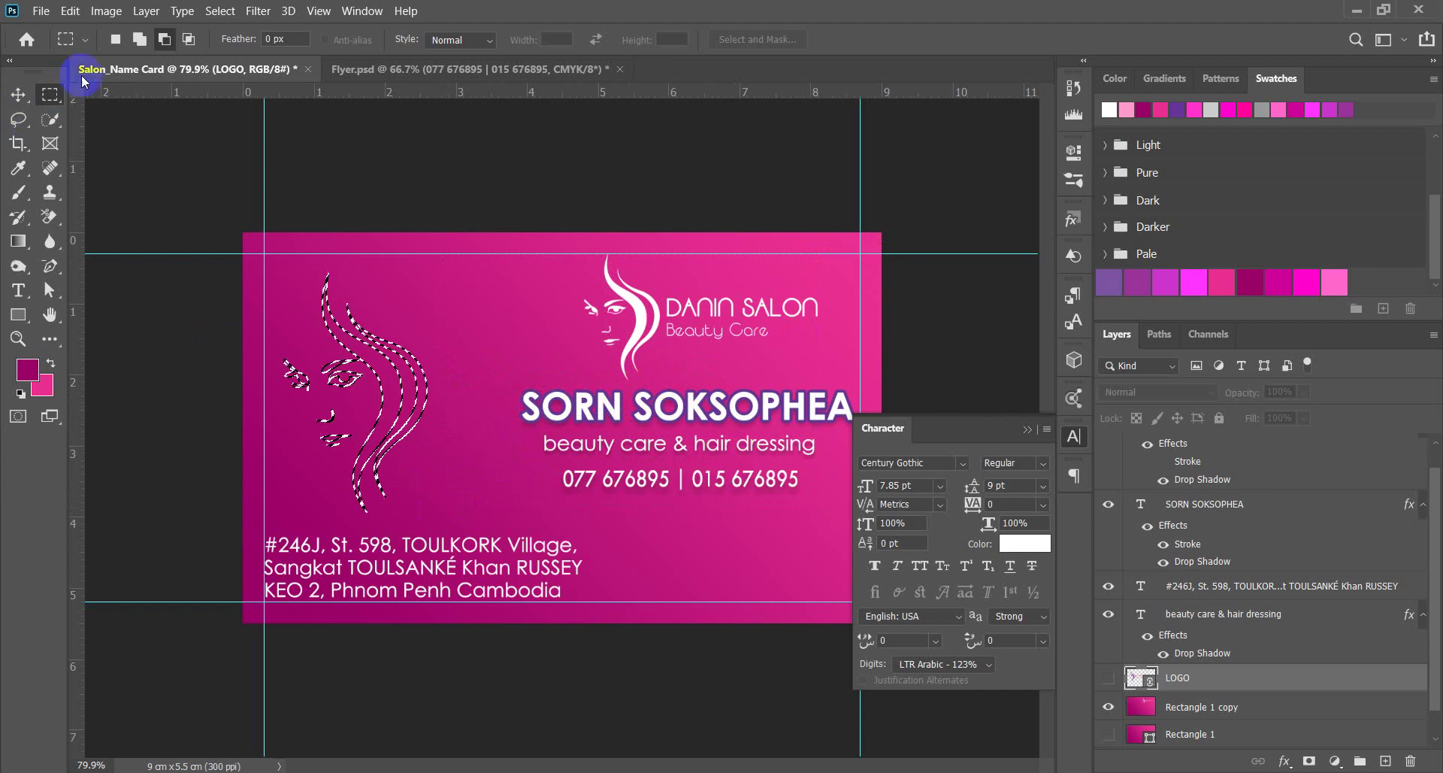
{"action": "left_click", "coordinate": [116, 42]}
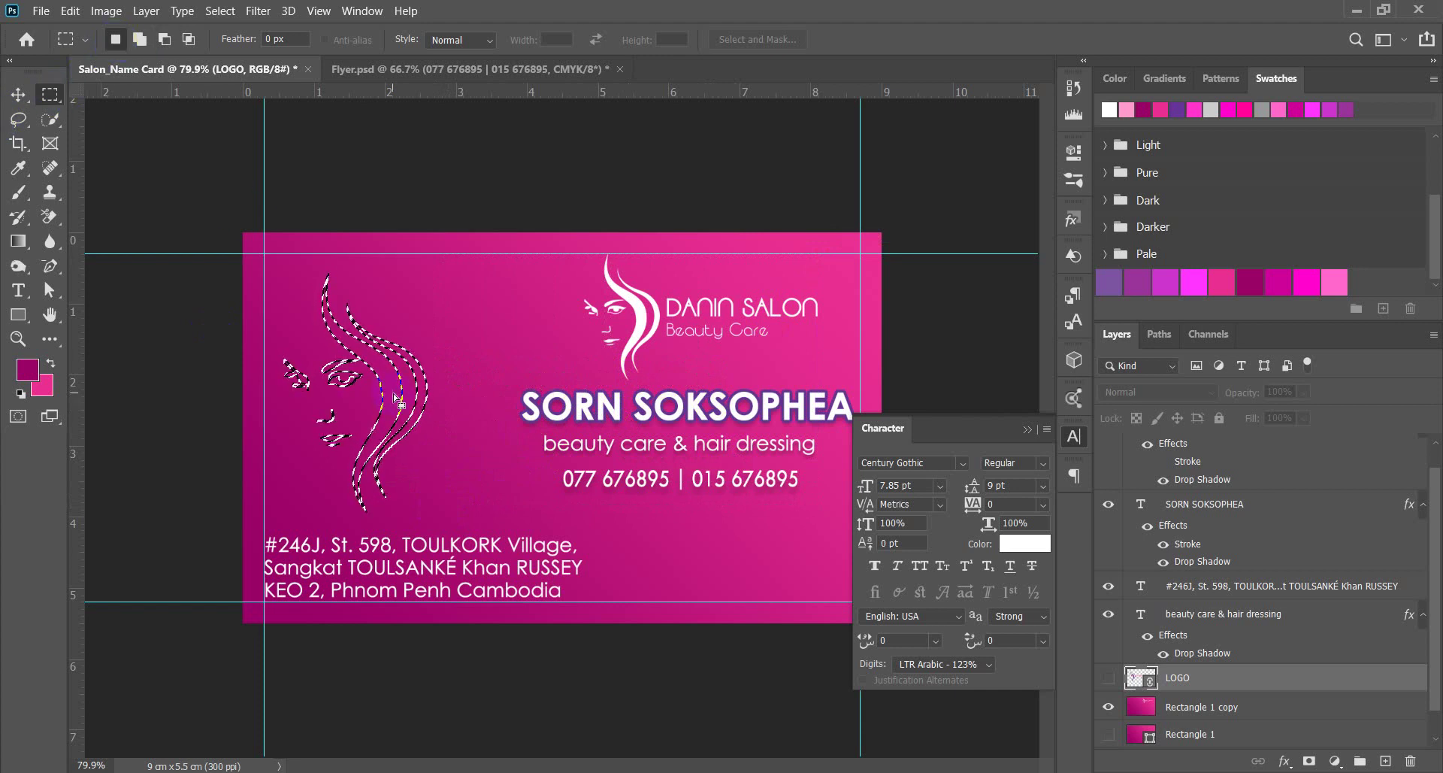
Fill the face outline white on Rectangle 1 copy, deselect, and zoom out.
{"action": "scroll", "coordinate": [398, 402], "scroll_direction": "up", "scroll_amount": 3}
{"action": "left_click_drag", "start_coordinate": [311, 392], "coordinate": [346, 413]}
{"action": "scroll", "coordinate": [477, 407], "scroll_direction": "down", "scroll_amount": 2}
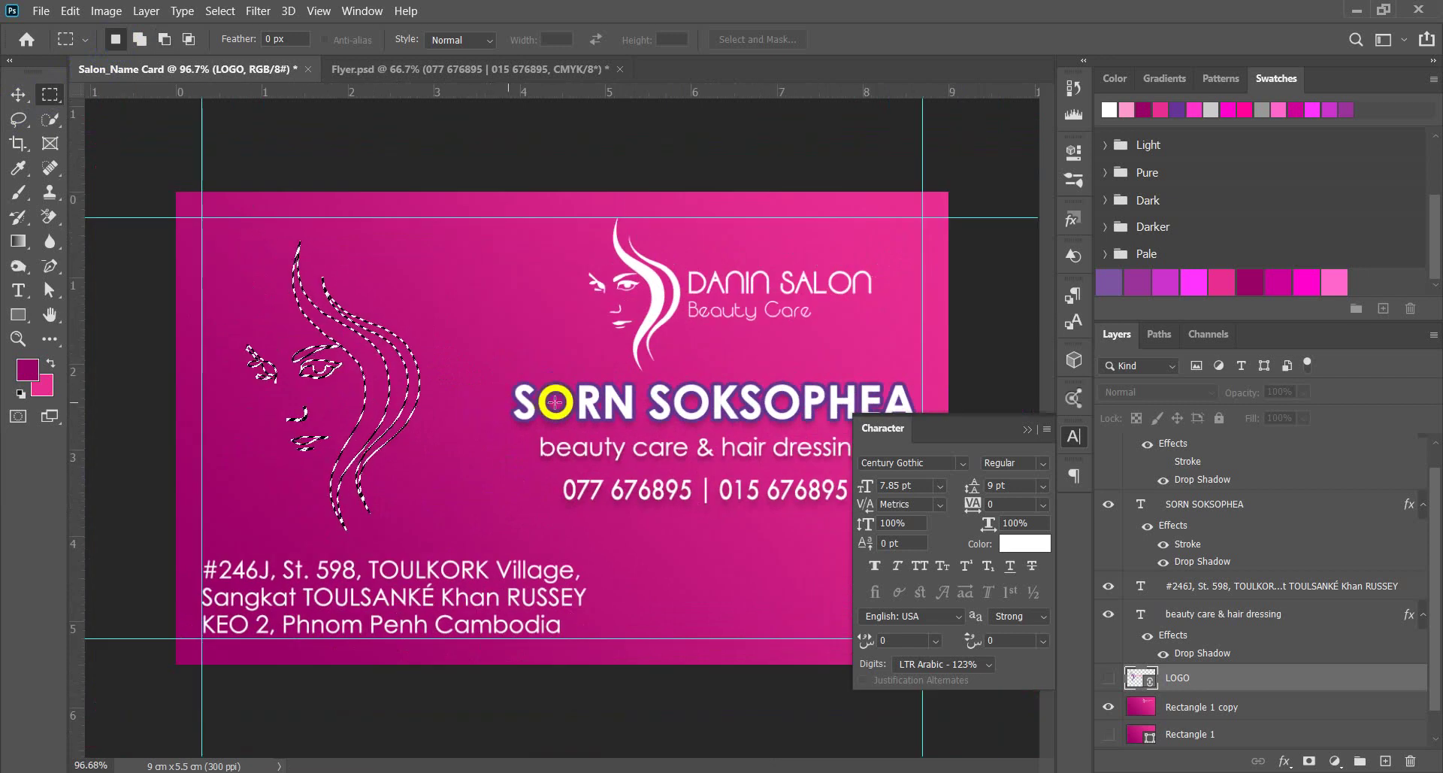
{"action": "left_click", "coordinate": [1198, 707]}
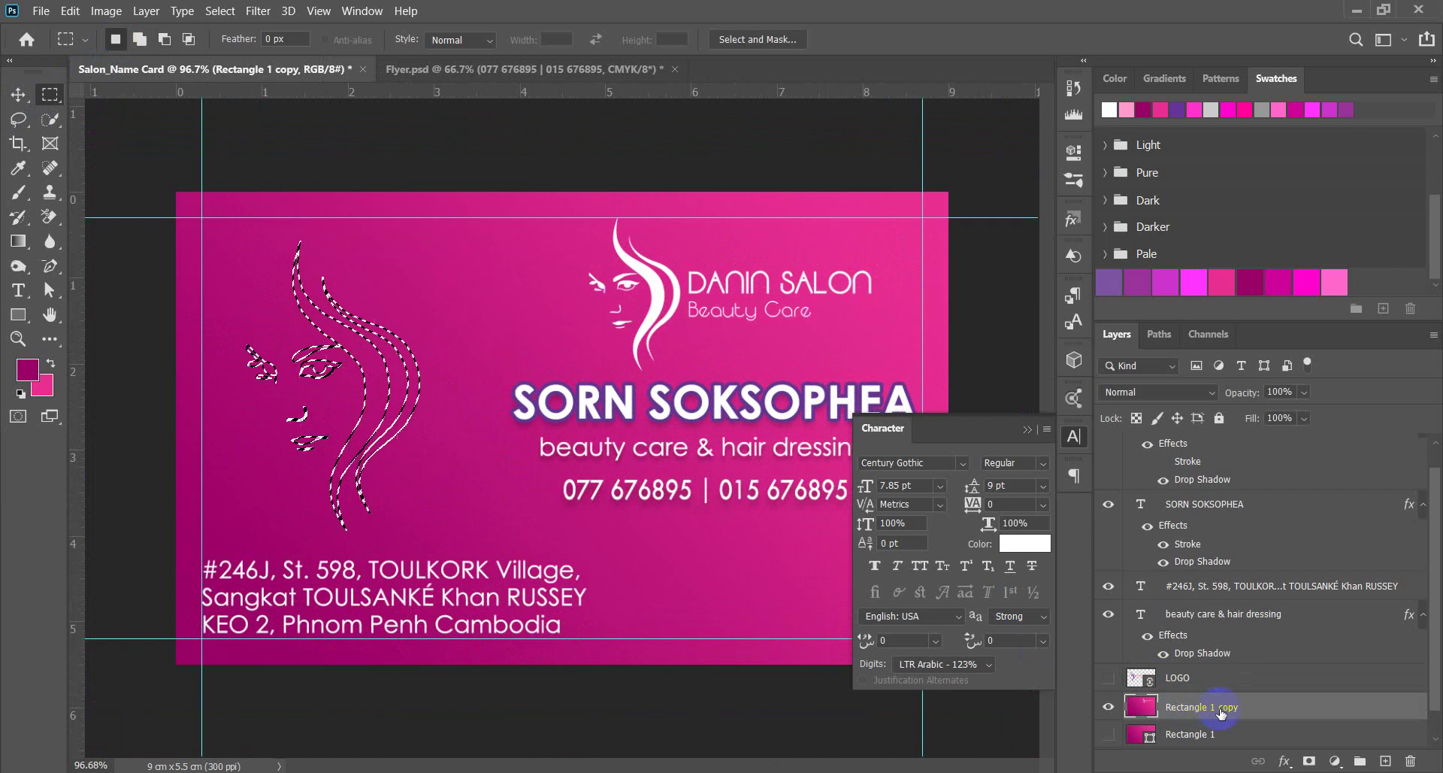
{"action": "key", "text": "Delete"}
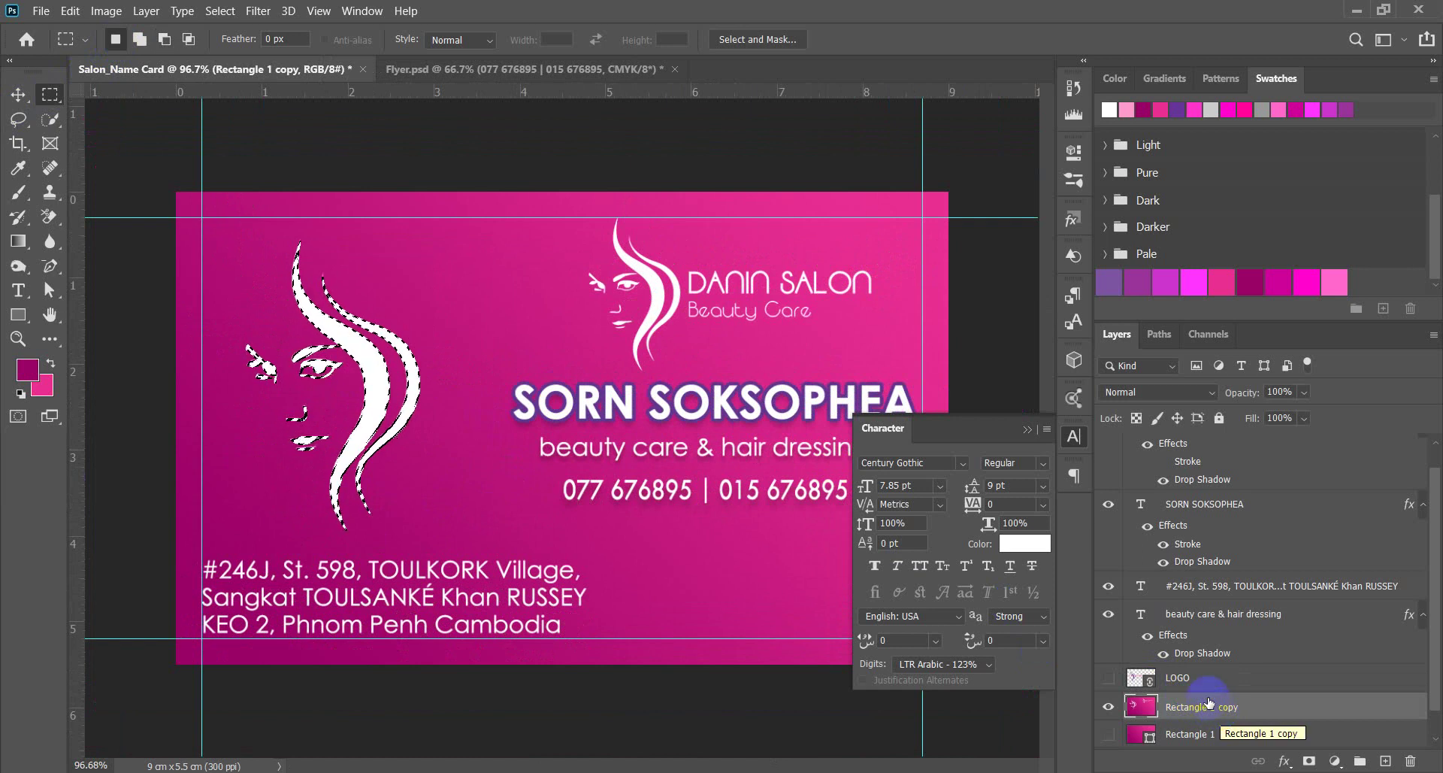
{"action": "key", "text": "ctrl+d"}
{"action": "key", "text": "ctrl+minus"}
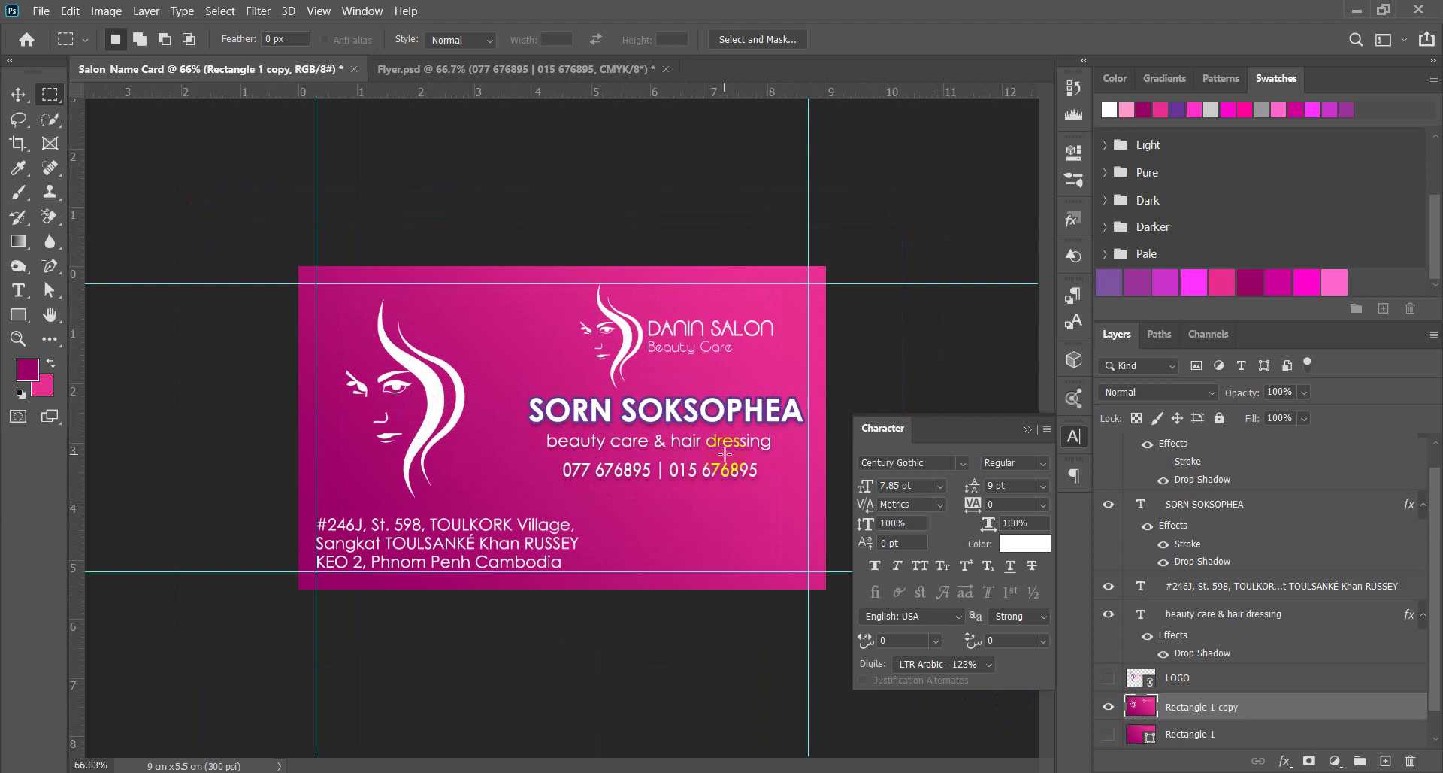
{"action": "left_click", "coordinate": [18, 94]}
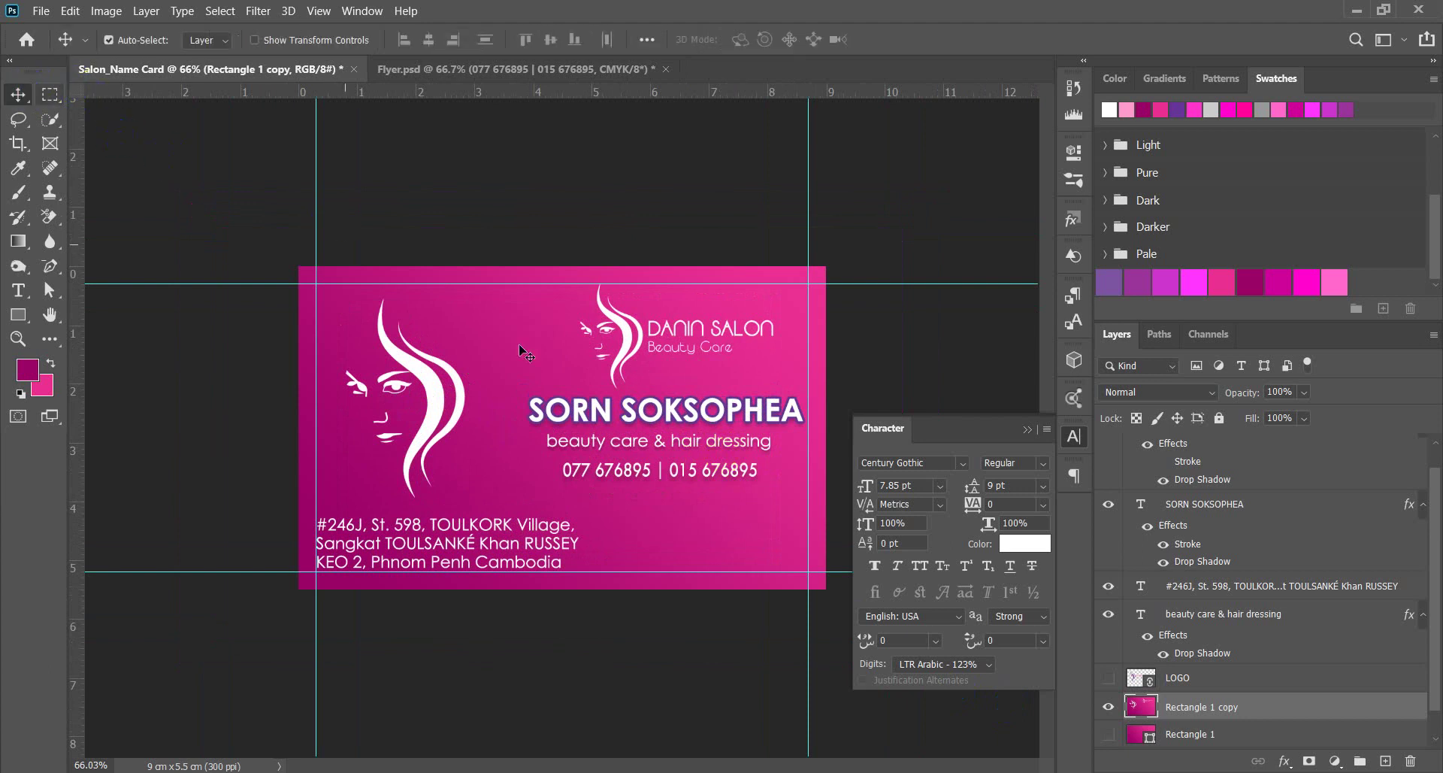
{"action": "scroll", "coordinate": [1153, 669], "scroll_direction": "down", "scroll_amount": 1}
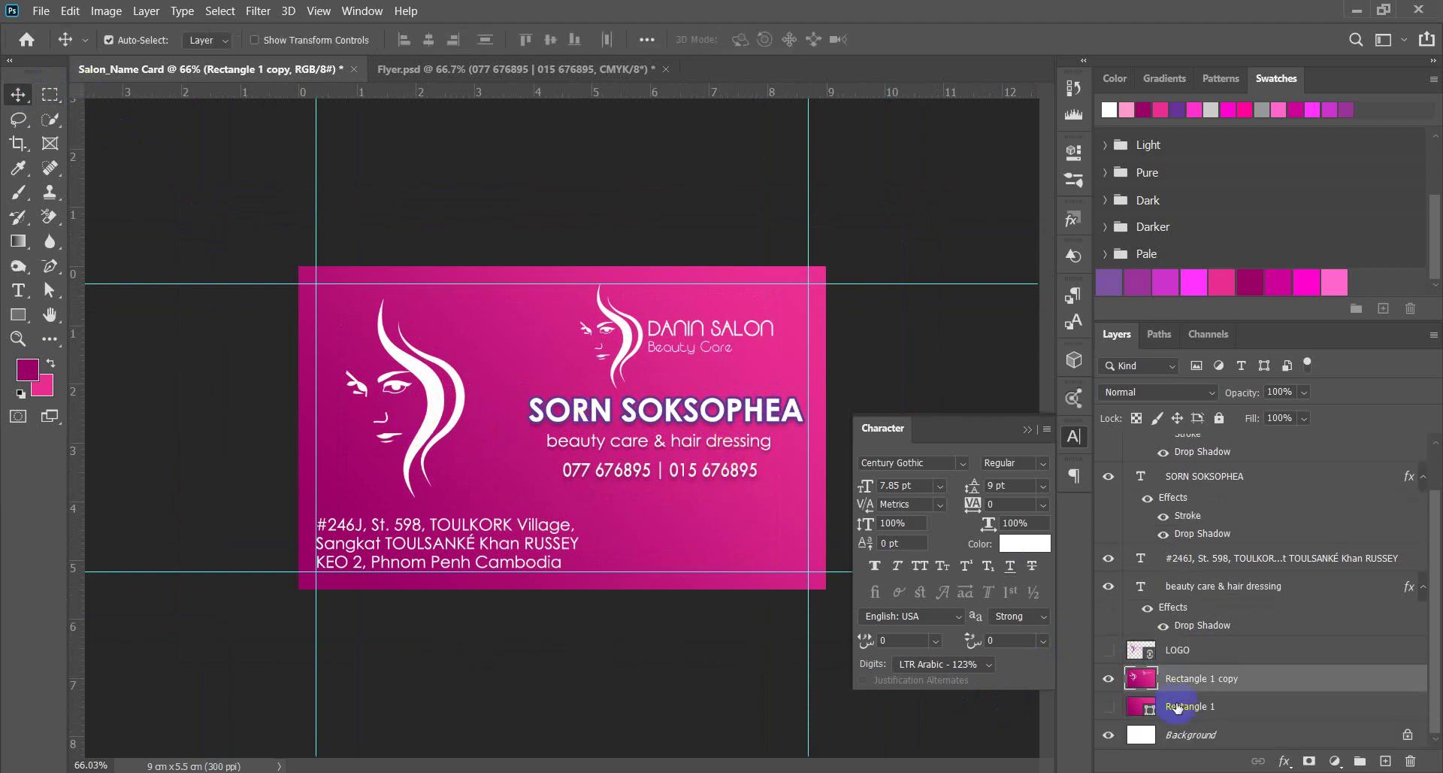
{"action": "left_click", "coordinate": [1189, 729]}
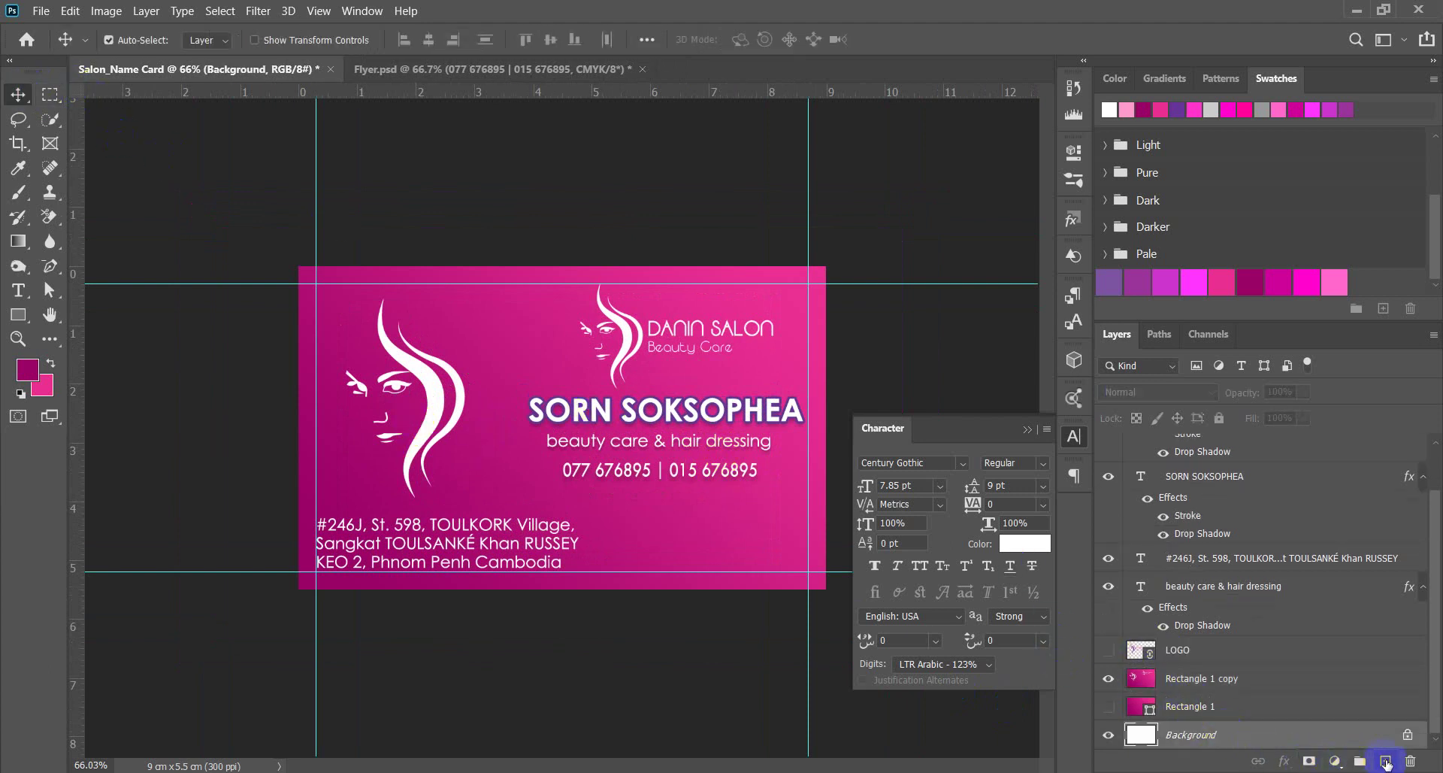
Add a new layer above Background and draw a #cccccc rectangle from the card's top-left corner.
{"action": "left_click", "coordinate": [1386, 761]}
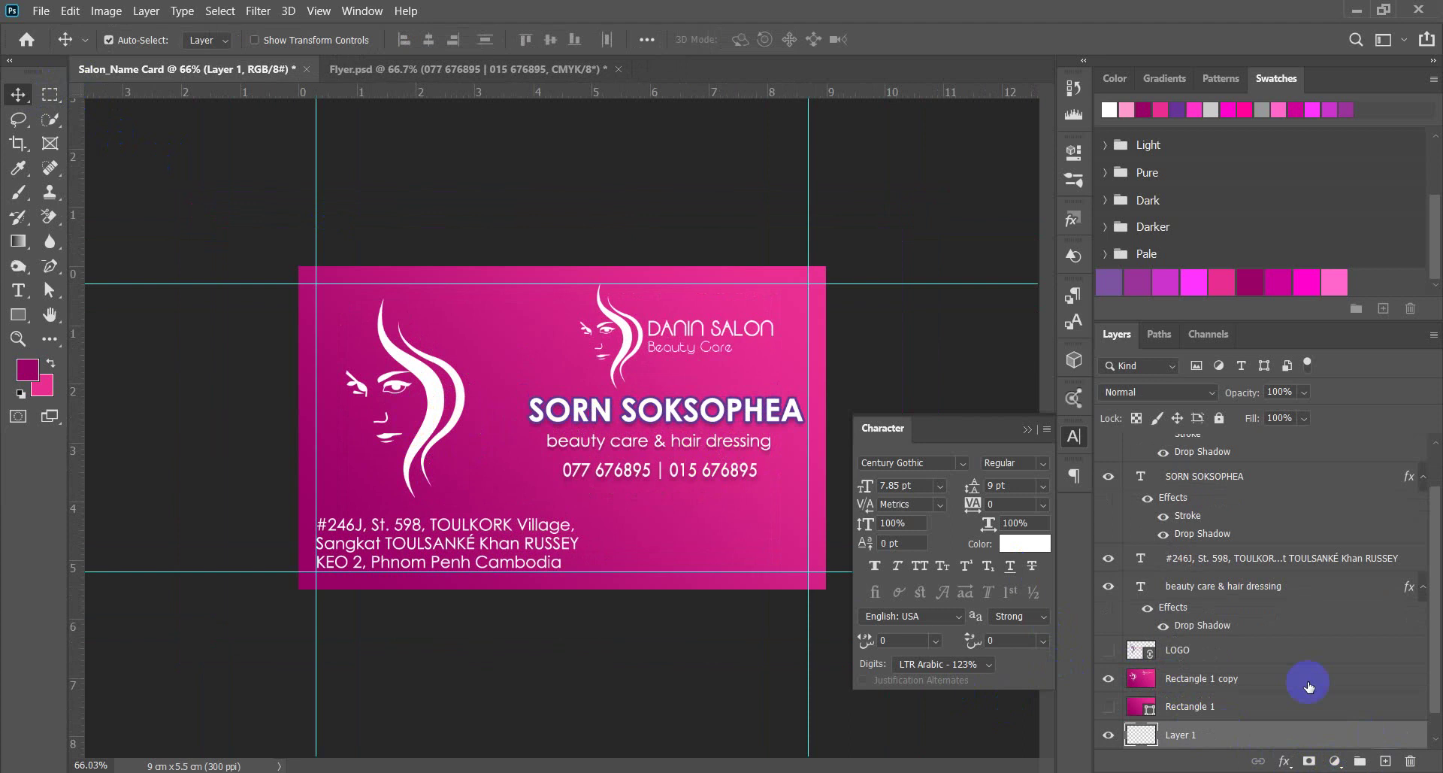
{"action": "left_click", "coordinate": [18, 315]}
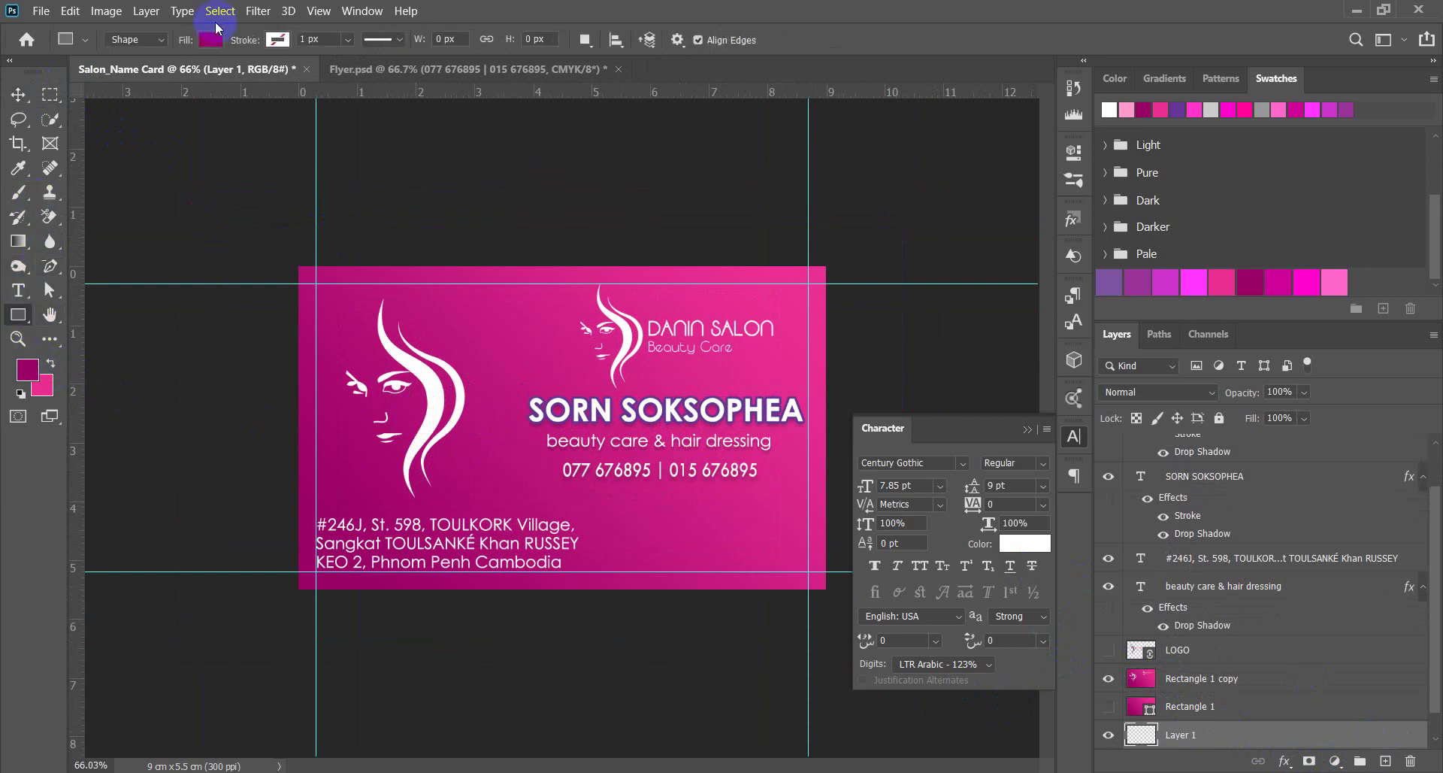
{"action": "left_click", "coordinate": [211, 39]}
{"action": "left_click", "coordinate": [327, 75]}
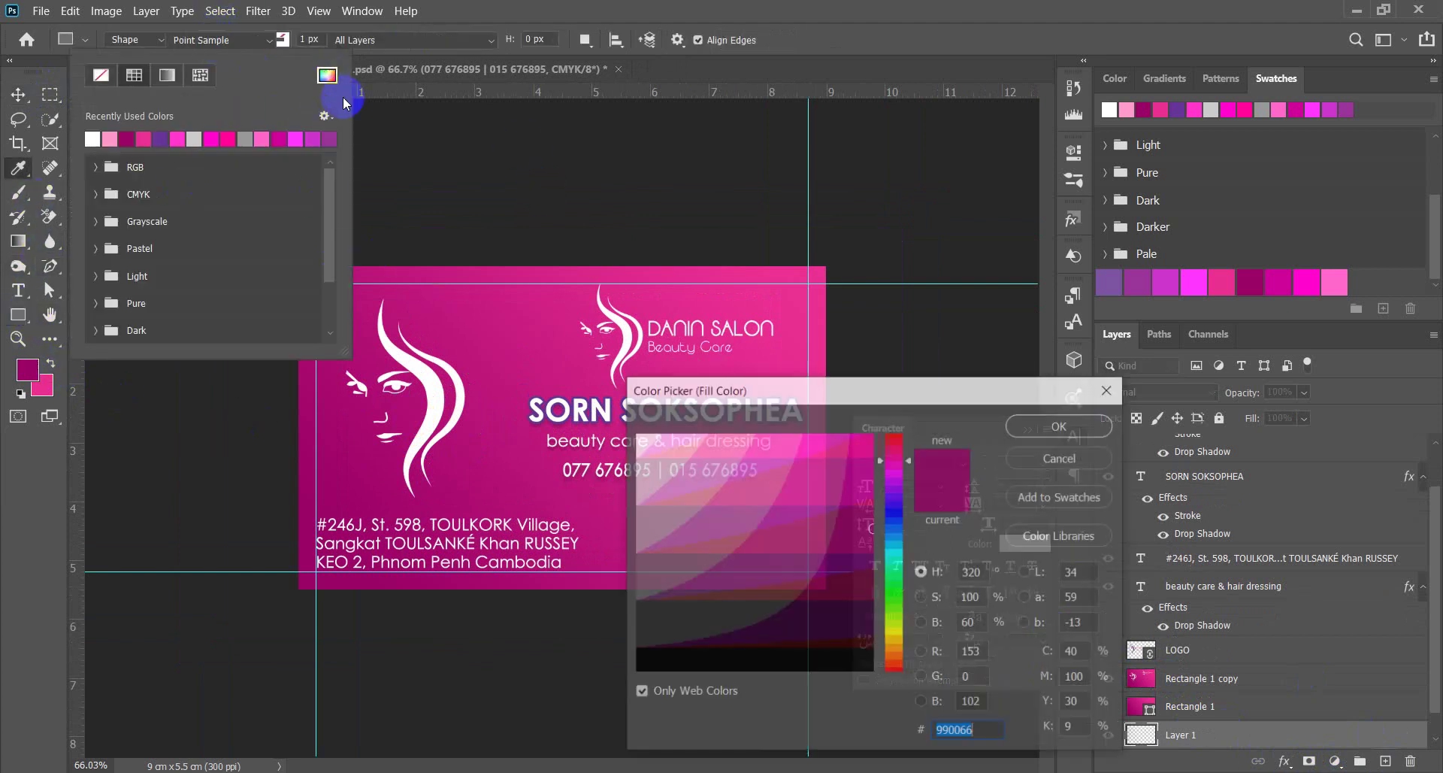
{"action": "left_click", "coordinate": [638, 495]}
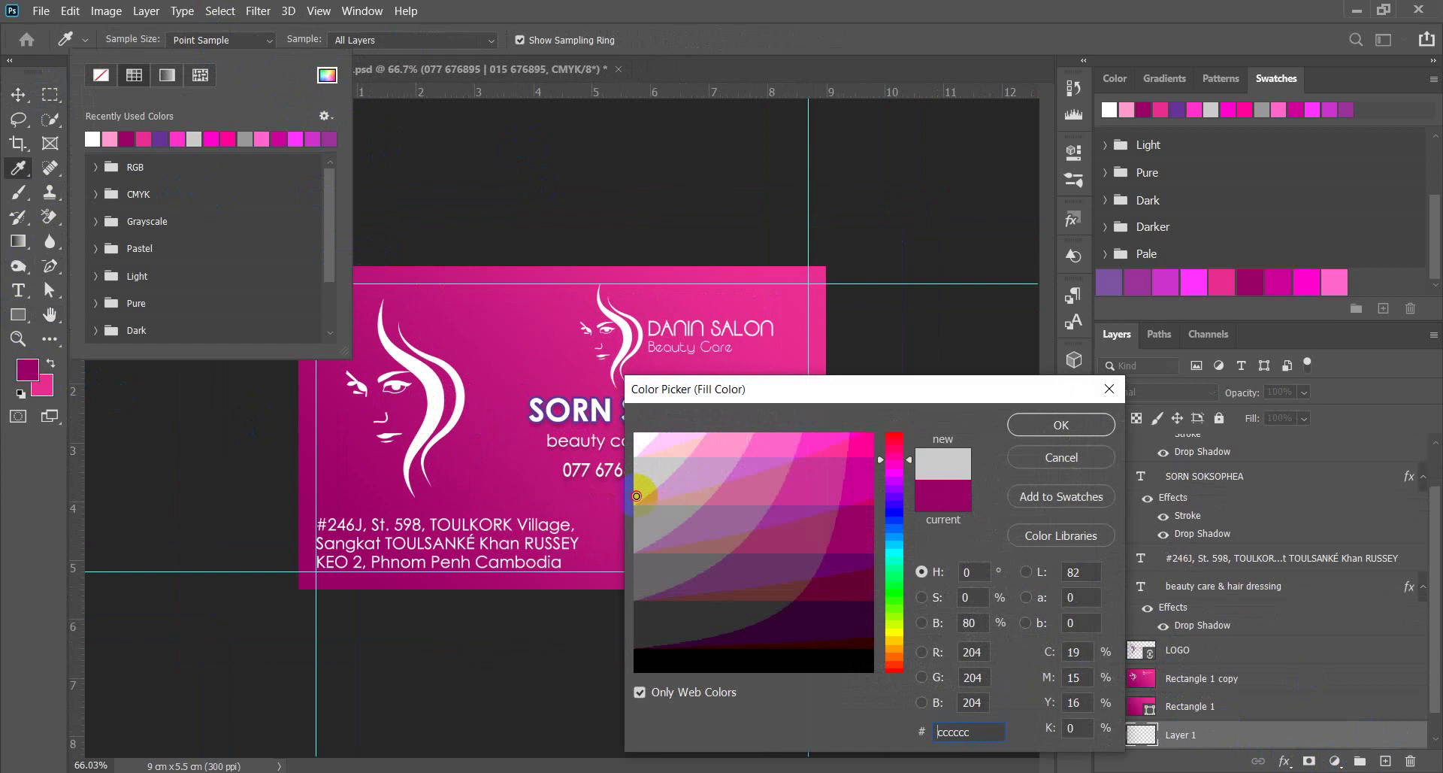
{"action": "left_click", "coordinate": [1061, 425]}
{"action": "scroll", "coordinate": [905, 348], "scroll_direction": "down", "scroll_amount": 3}
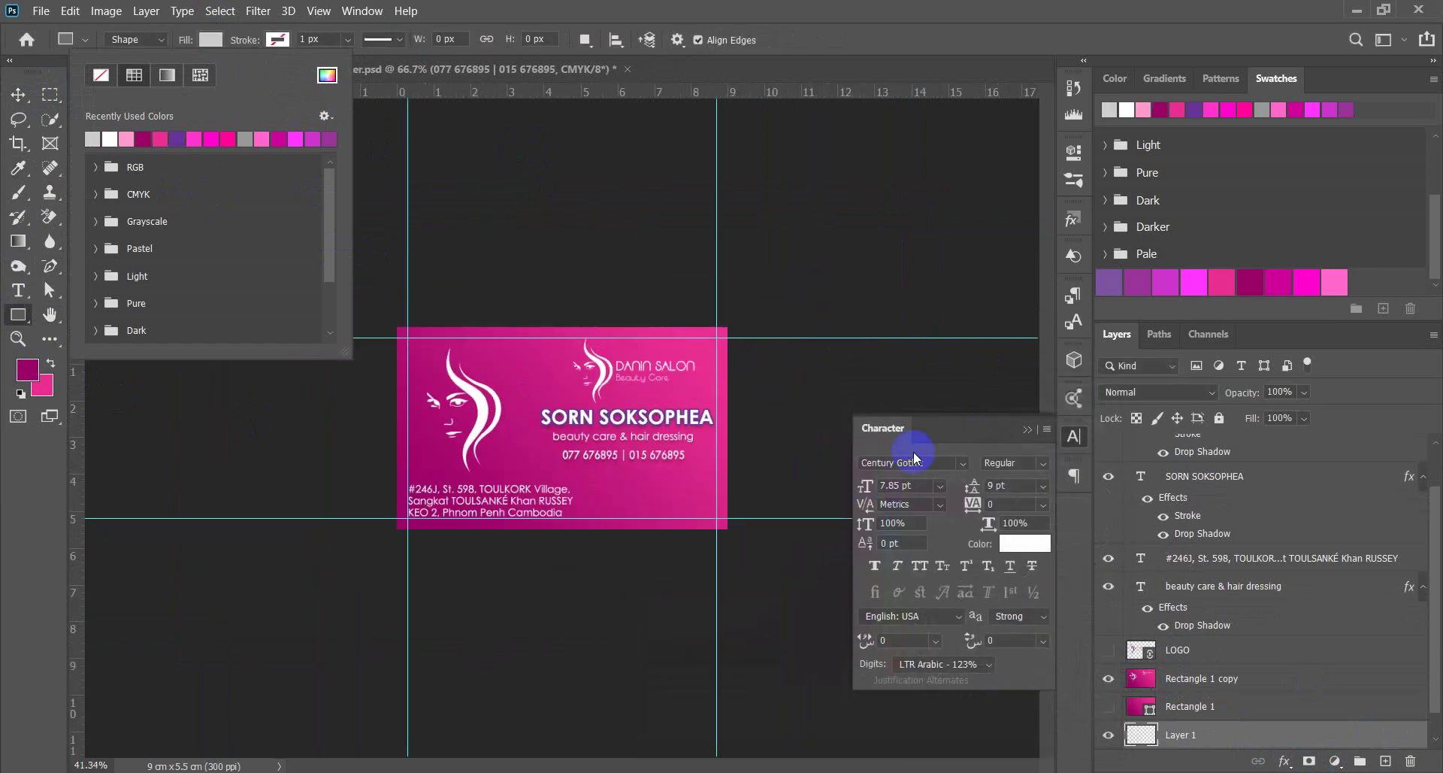
{"action": "left_click_drag", "start_coordinate": [399, 329], "coordinate": [555, 496]}
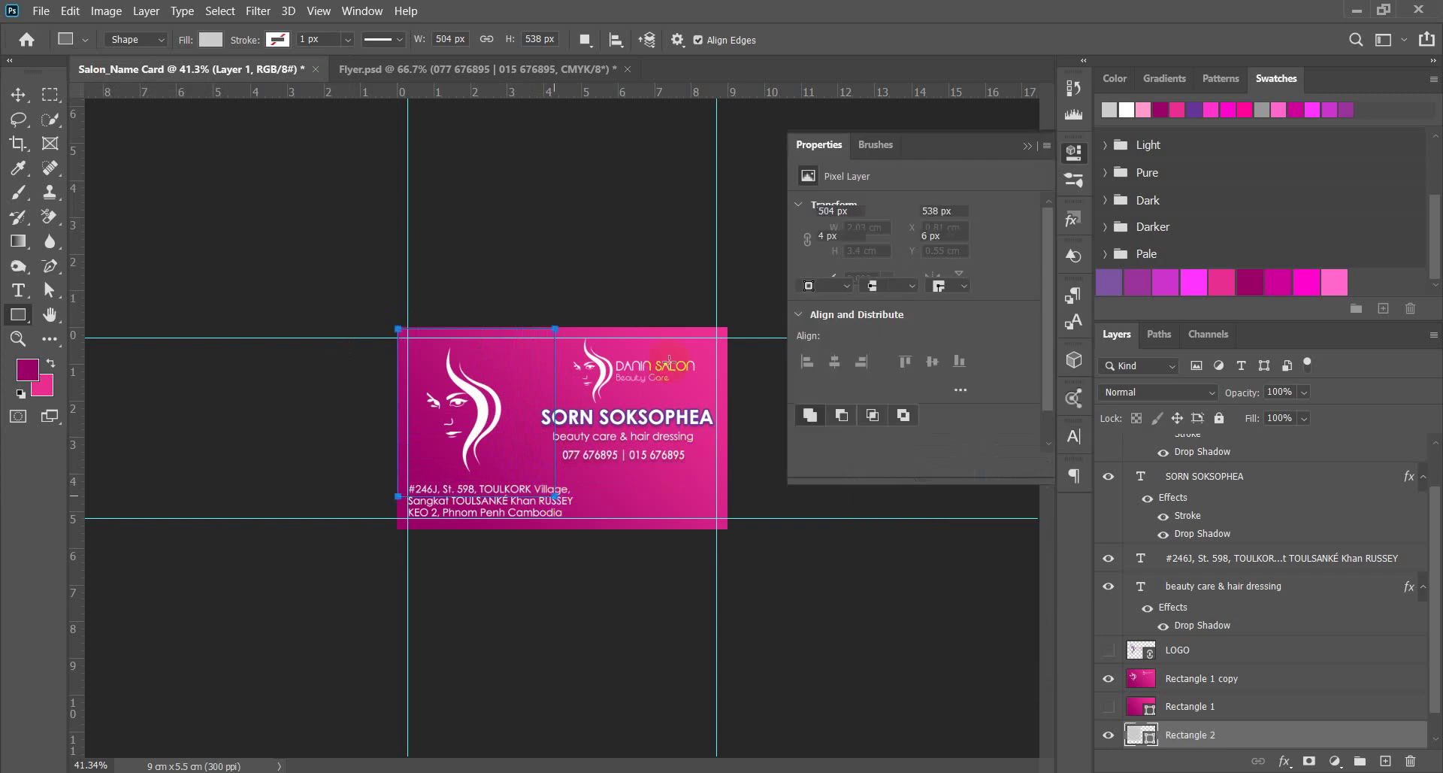
Adjust the rectangle's grey fill, lower its layer opacity, then deselect.
{"action": "double_click", "coordinate": [1143, 734]}
{"action": "mouse_move", "coordinate": [636, 481]}
{"action": "left_mouse_down"}
{"action": "mouse_move", "coordinate": [631, 660]}
{"action": "mouse_move", "coordinate": [619, 548]}
{"action": "mouse_move", "coordinate": [635, 436]}
{"action": "mouse_move", "coordinate": [632, 465]}
{"action": "mouse_move", "coordinate": [864, 441]}
{"action": "mouse_move", "coordinate": [647, 441]}
{"action": "mouse_move", "coordinate": [658, 449]}
{"action": "mouse_move", "coordinate": [637, 460]}
{"action": "left_mouse_up"}
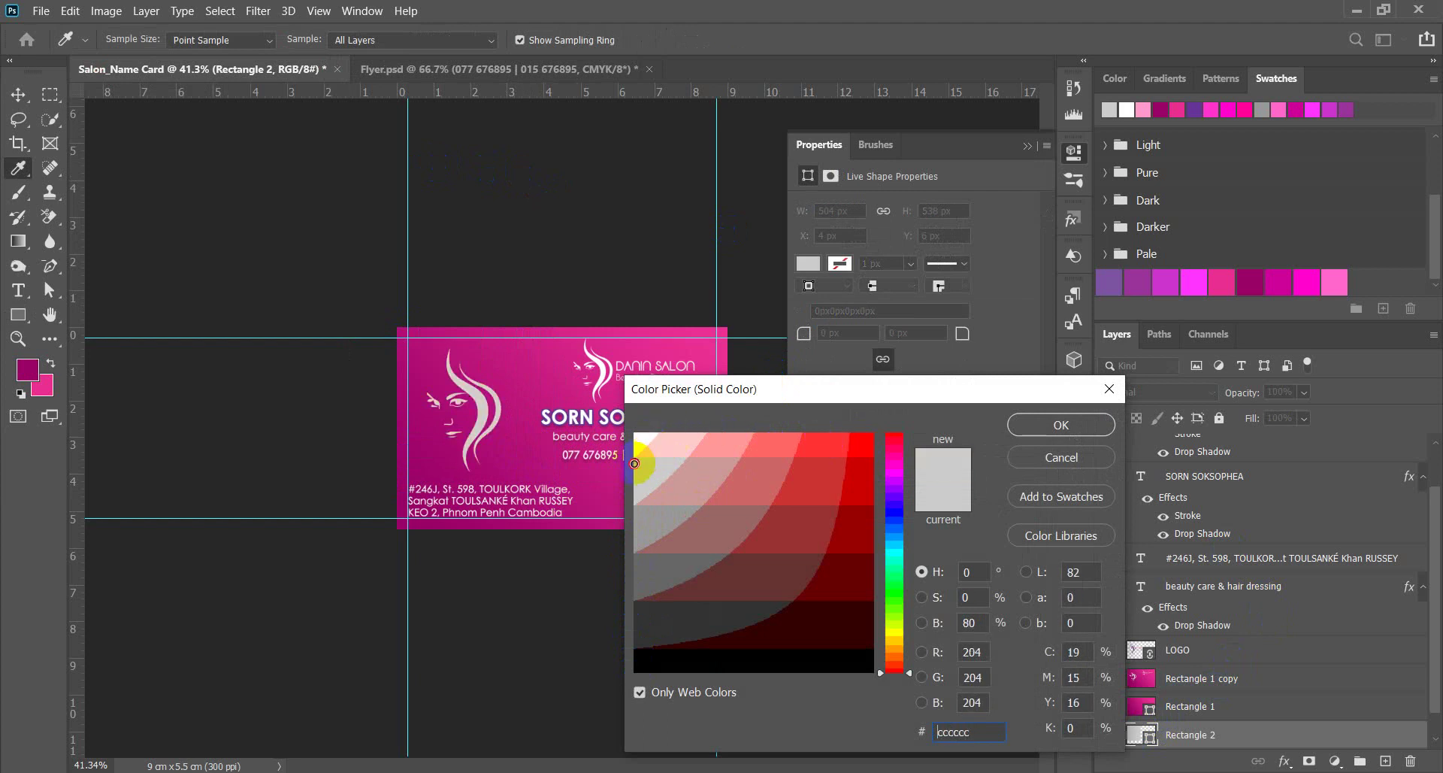
{"action": "left_click", "coordinate": [1060, 424]}
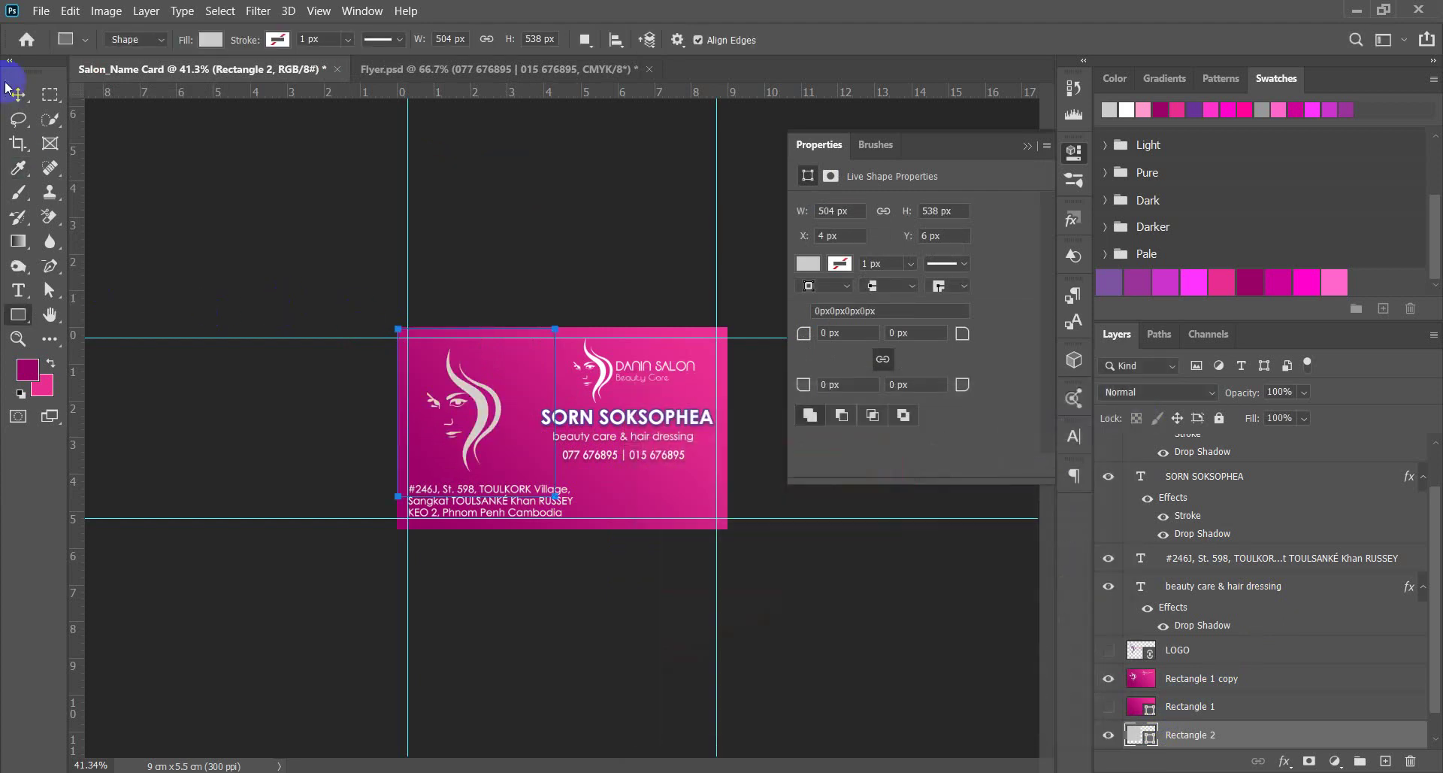
{"action": "left_click", "coordinate": [15, 91]}
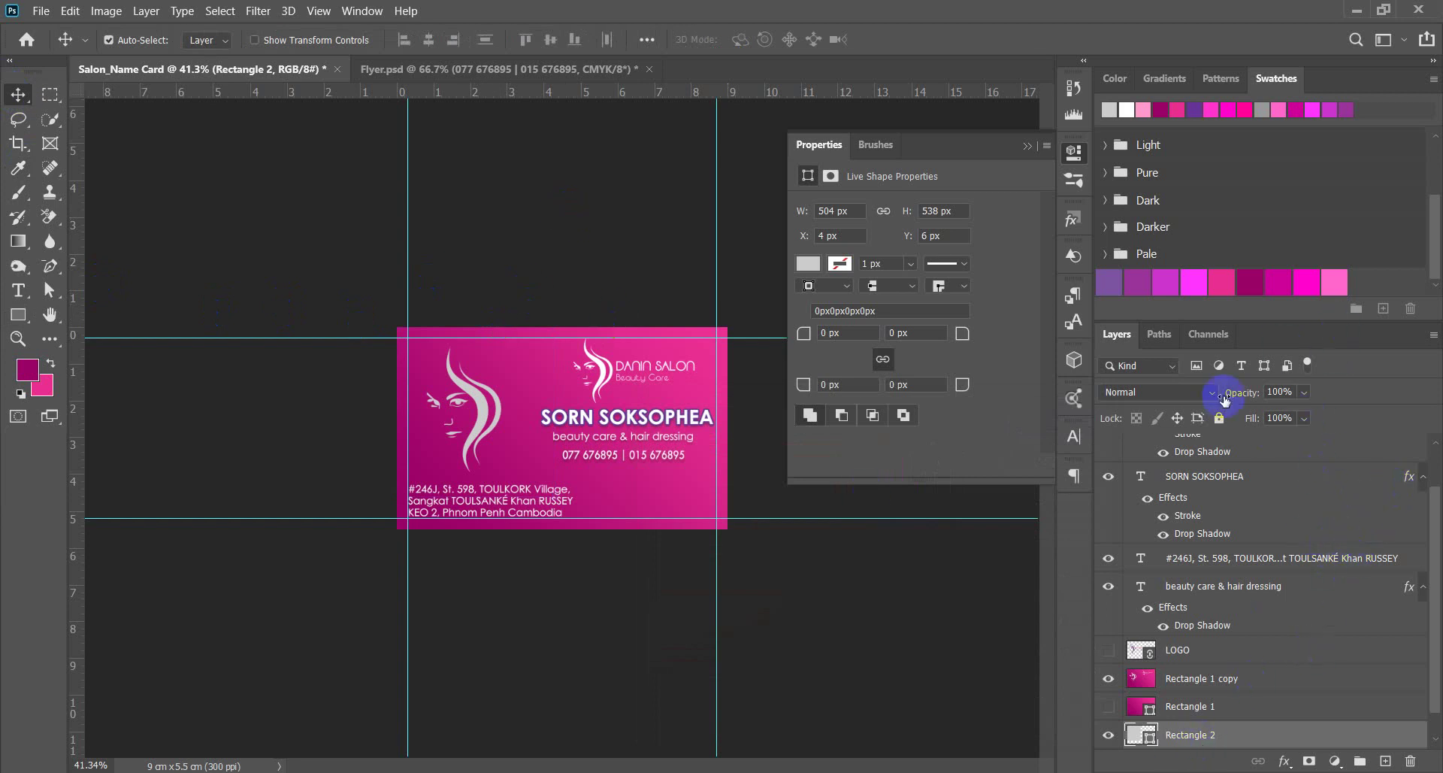
{"action": "left_click_drag", "start_coordinate": [1224, 394], "coordinate": [1326, 411]}
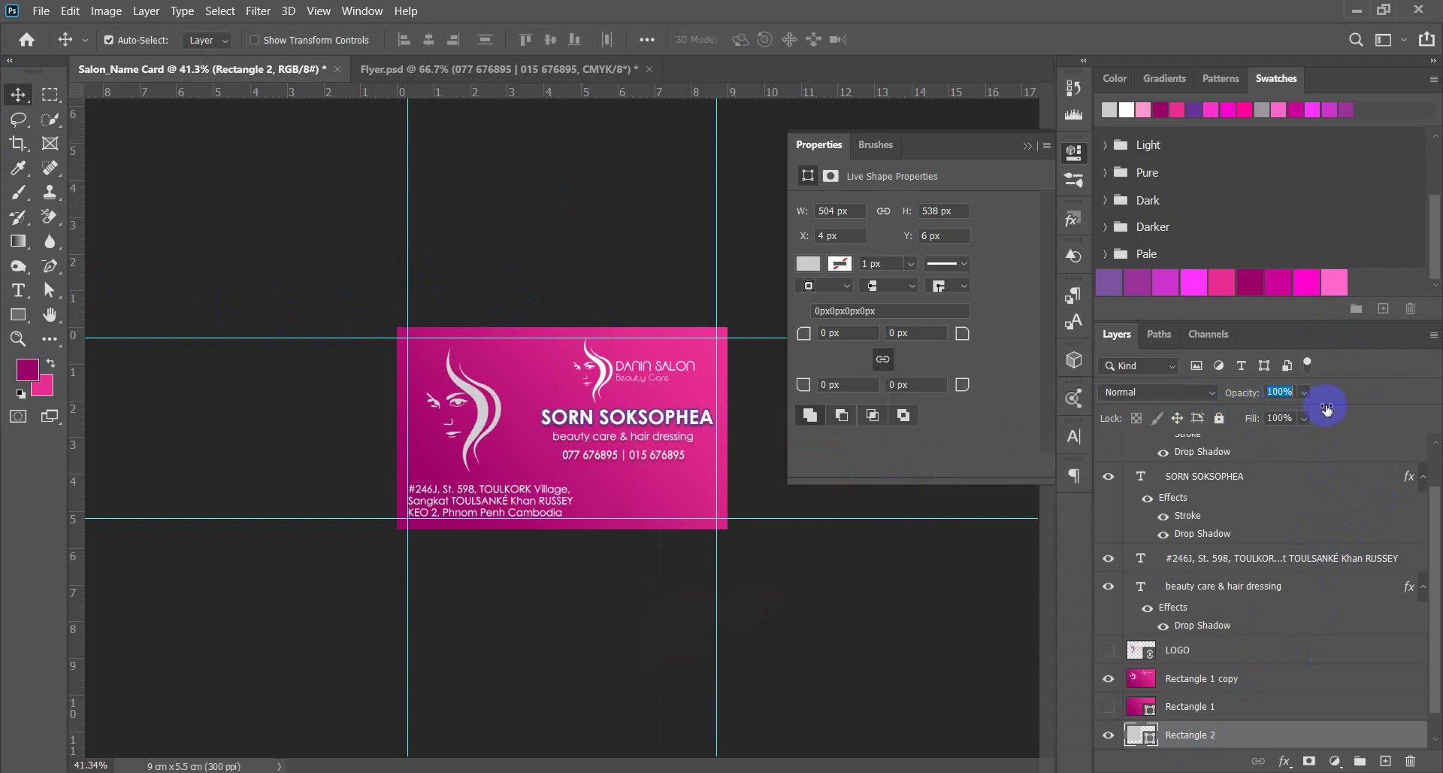
{"action": "left_click", "coordinate": [526, 282]}
{"action": "scroll", "coordinate": [264, 283], "scroll_direction": "down", "scroll_amount": 2}
{"action": "scroll", "coordinate": [692, 451], "scroll_direction": "up", "scroll_amount": 5}
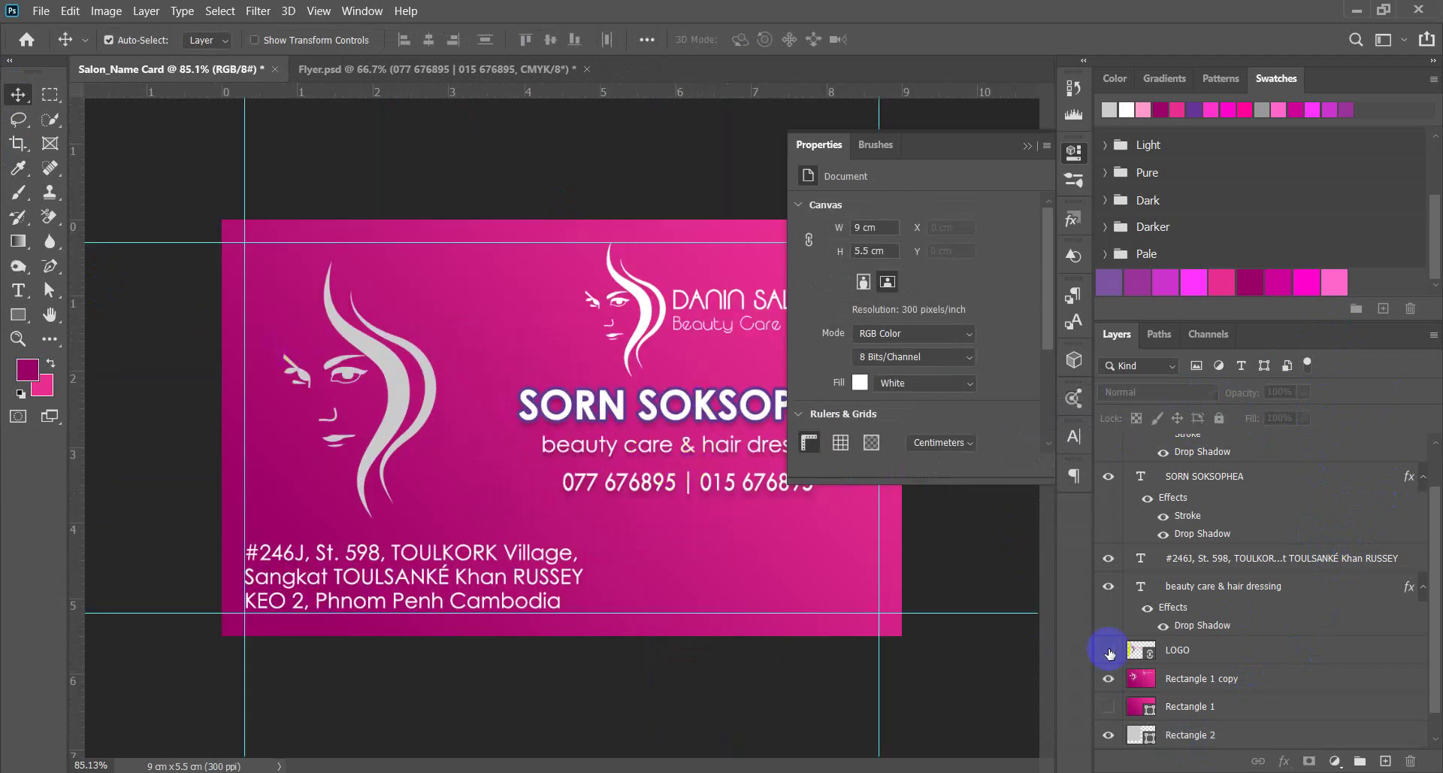
Hide the LOGO layer and recolour the Rectangle 2 face illustration dark magenta #990066.
{"action": "left_click", "coordinate": [1142, 739]}
{"action": "double_click", "coordinate": [1141, 739]}
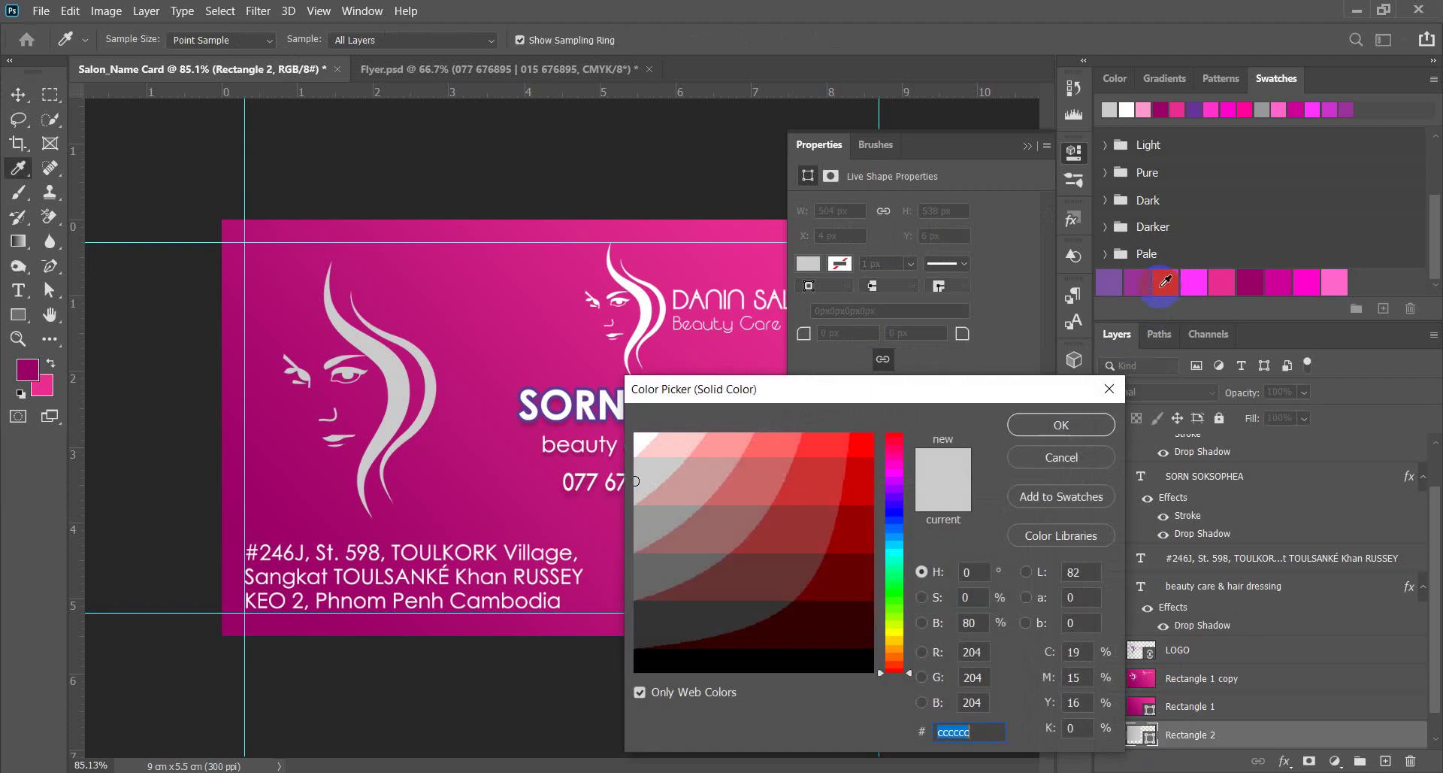
{"action": "left_click", "coordinate": [1148, 279]}
{"action": "left_click", "coordinate": [1189, 279]}
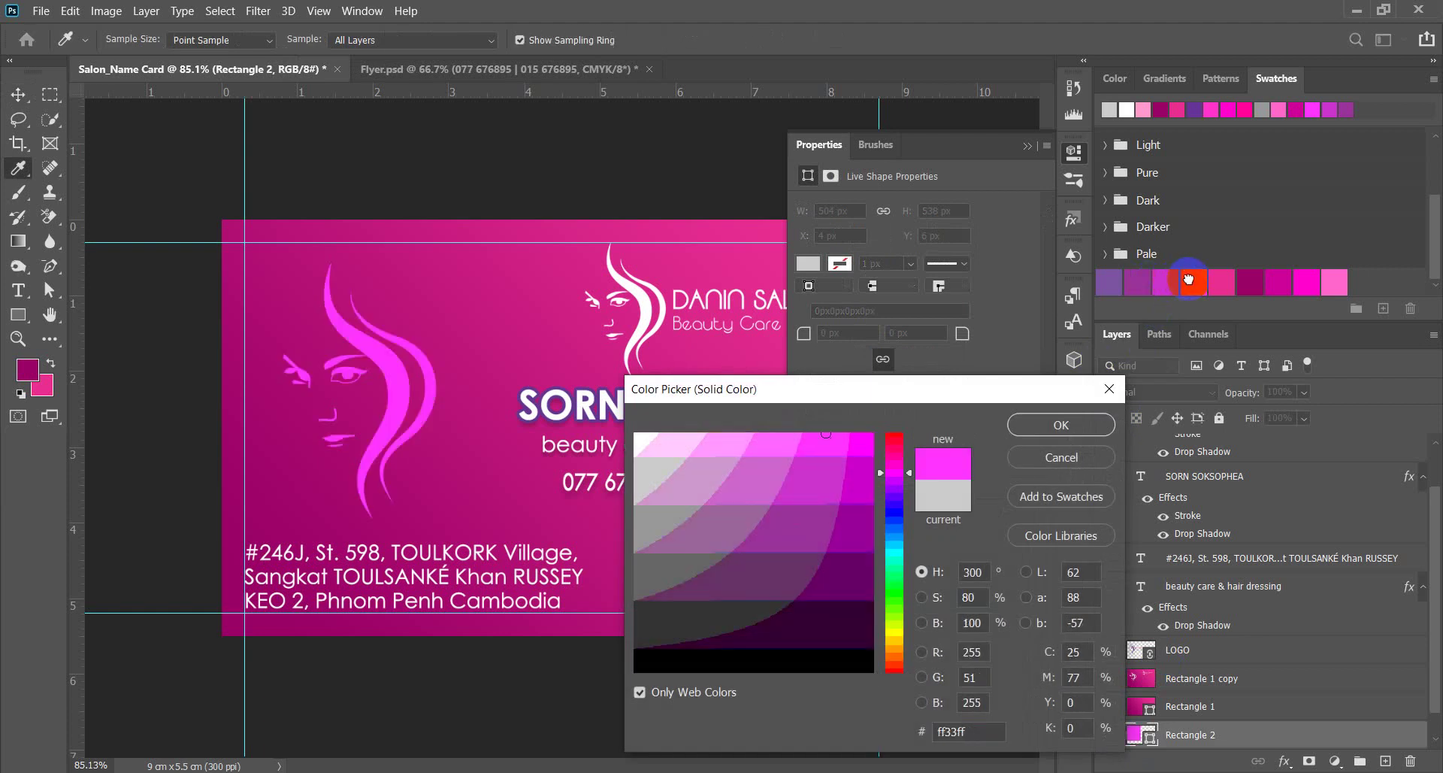
{"action": "left_click", "coordinate": [1332, 284]}
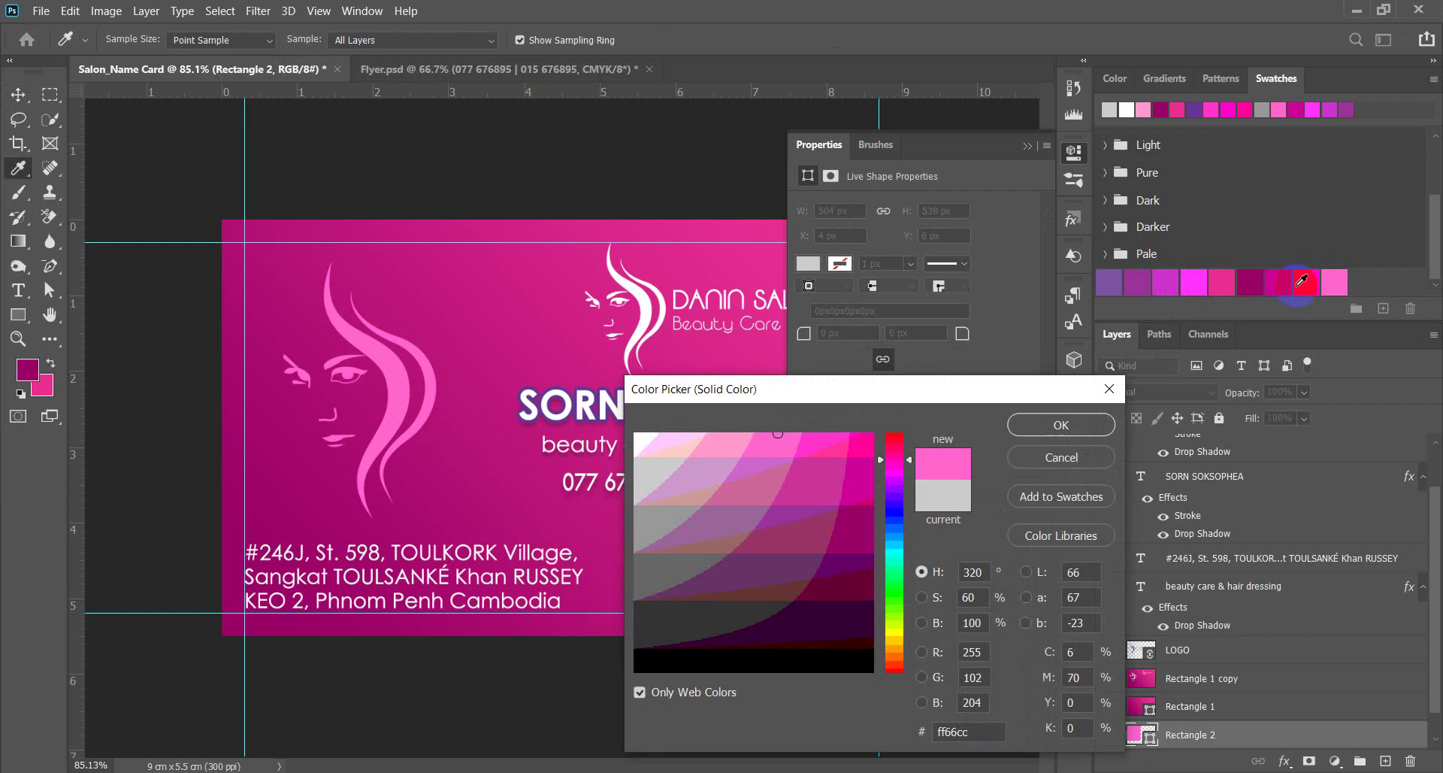
{"action": "left_click", "coordinate": [1296, 285]}
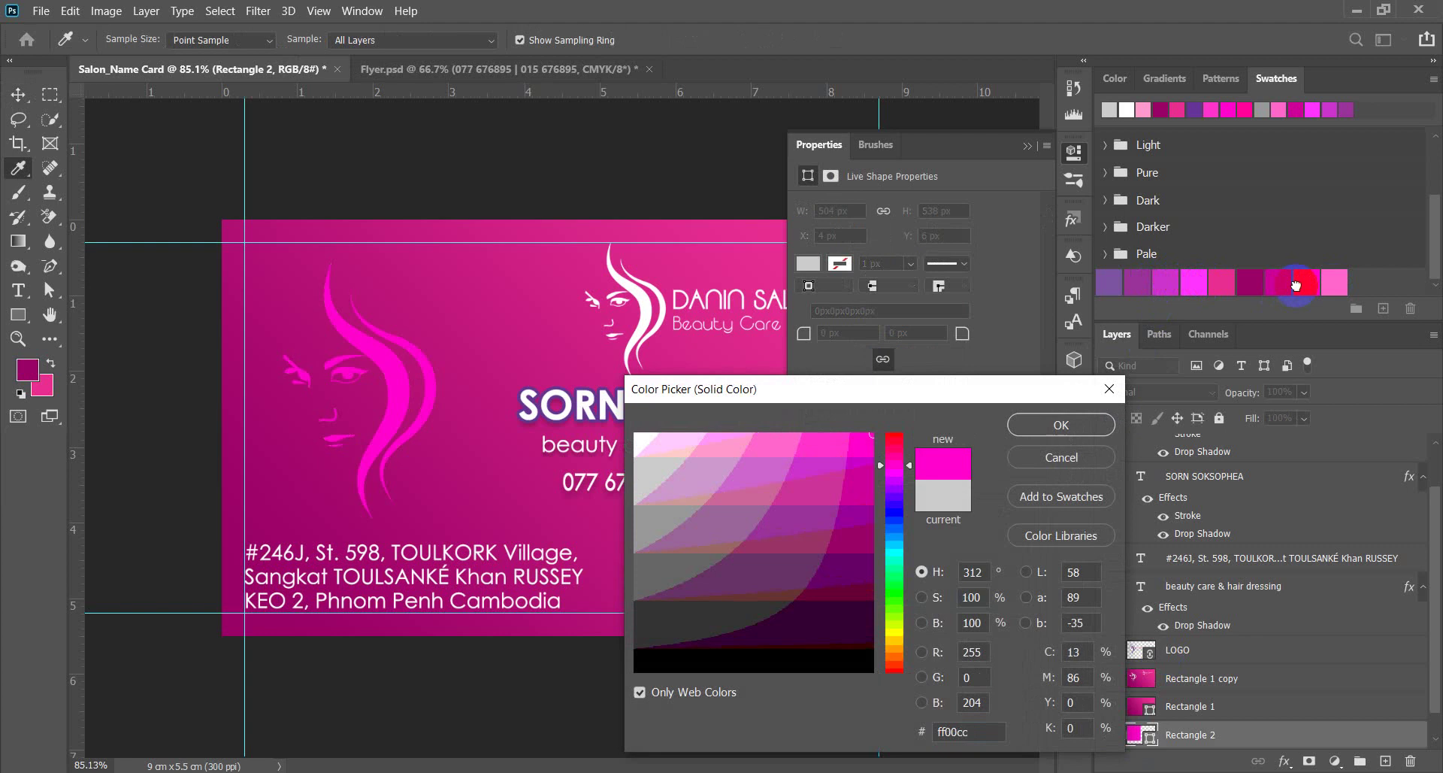
{"action": "left_click", "coordinate": [1276, 282]}
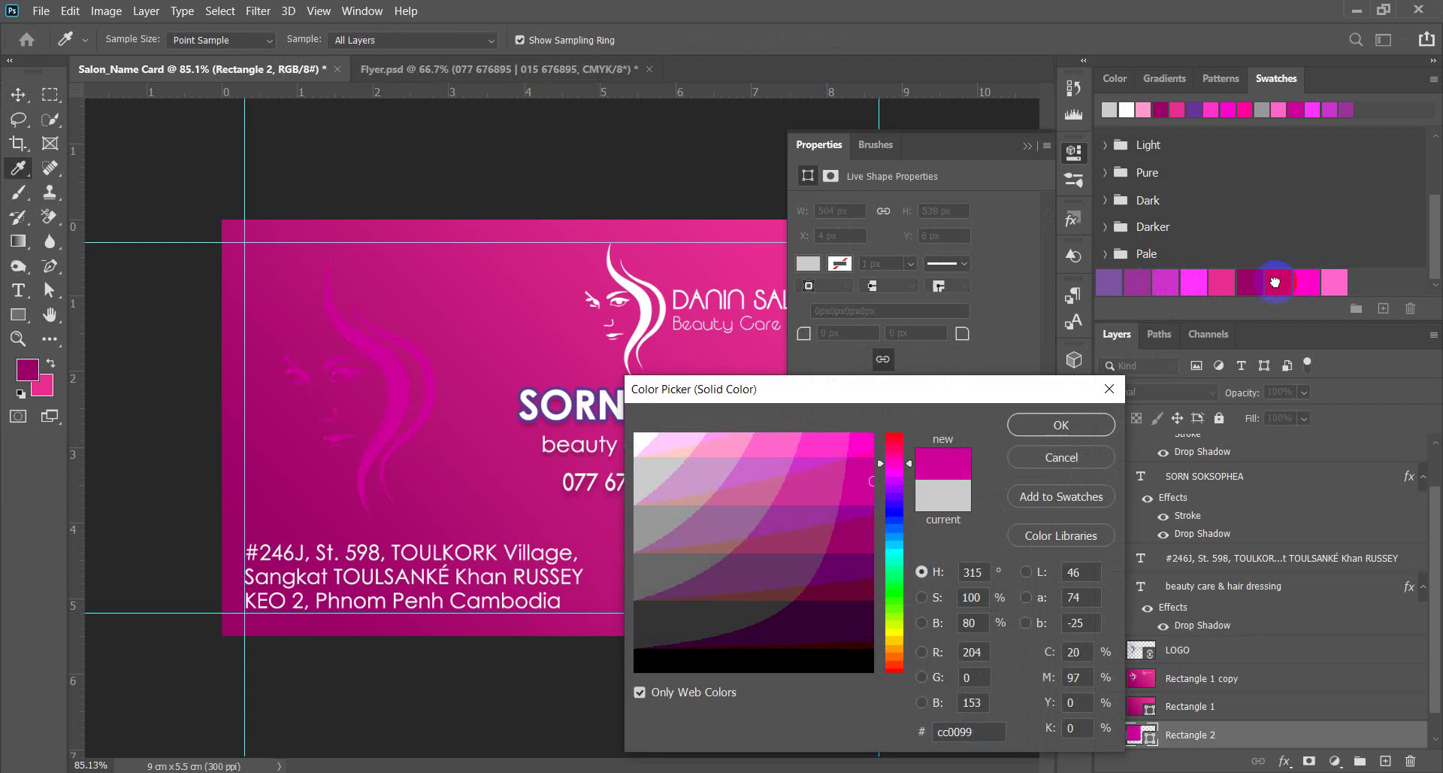
{"action": "left_click", "coordinate": [1254, 283]}
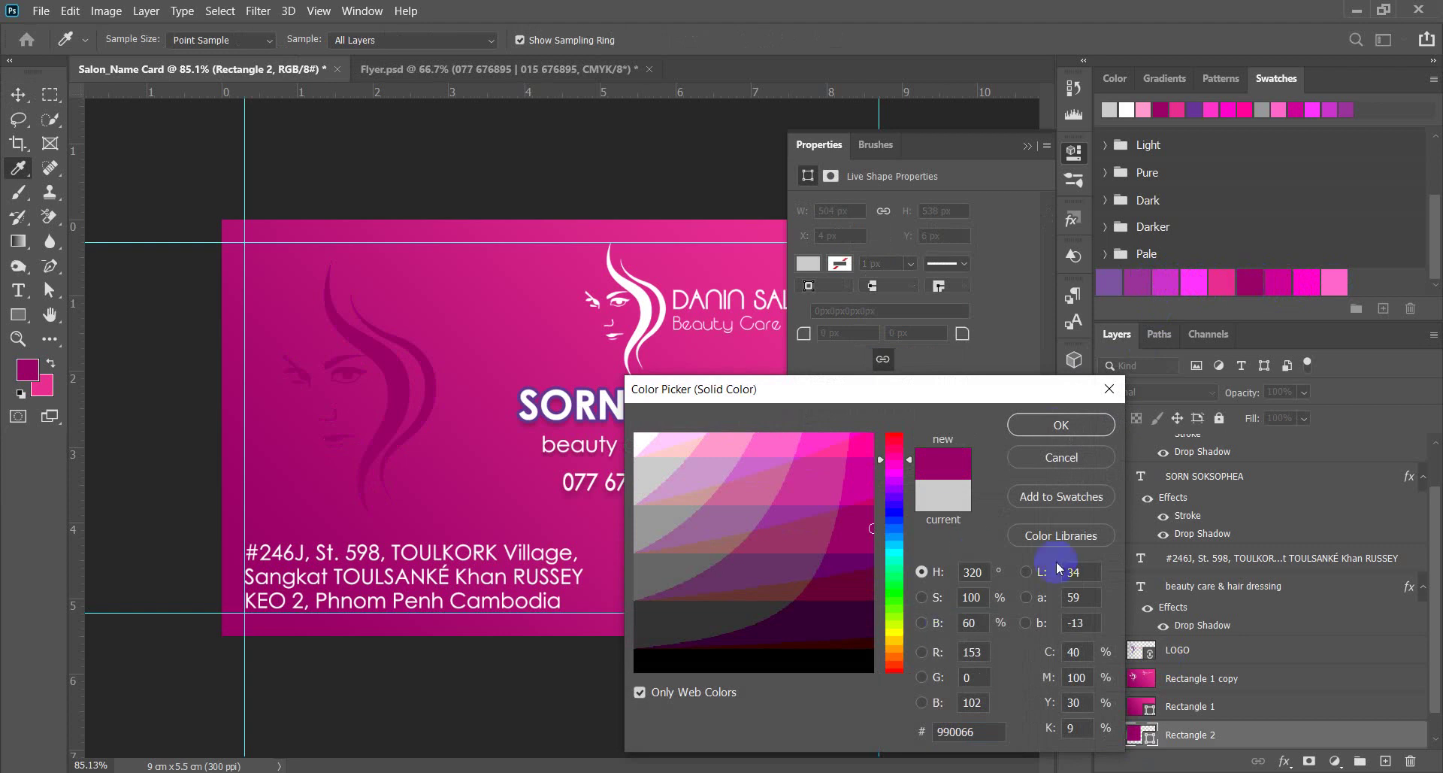
{"action": "left_click", "coordinate": [1061, 425]}
{"action": "left_click", "coordinate": [7, 94]}
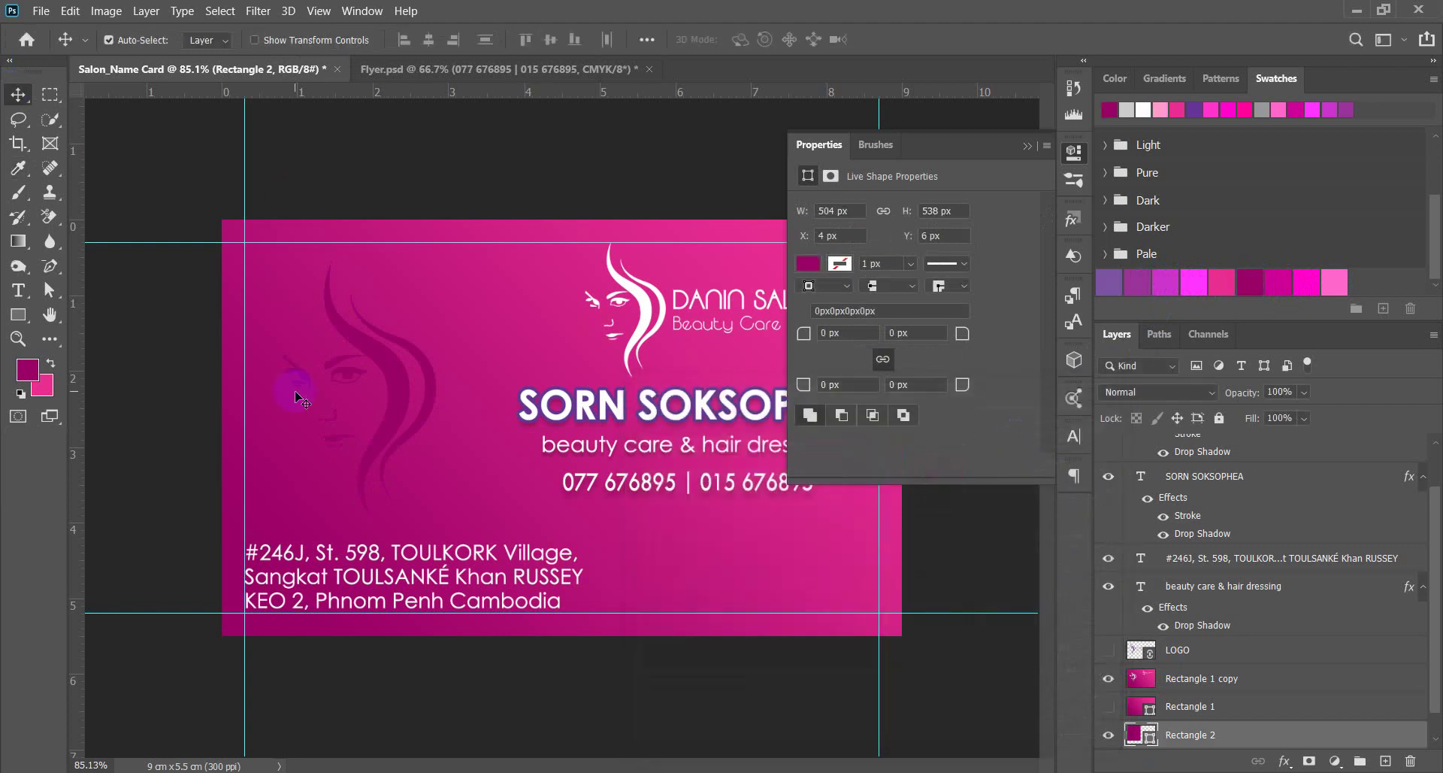
{"action": "scroll", "coordinate": [291, 390], "scroll_direction": "down", "scroll_amount": 3}
Collapse the floating Properties panel and select the 'beauty care & hair dressing' text layer.
{"action": "left_click", "coordinate": [796, 596]}
{"action": "scroll", "coordinate": [763, 504], "scroll_direction": "up", "scroll_amount": 2}
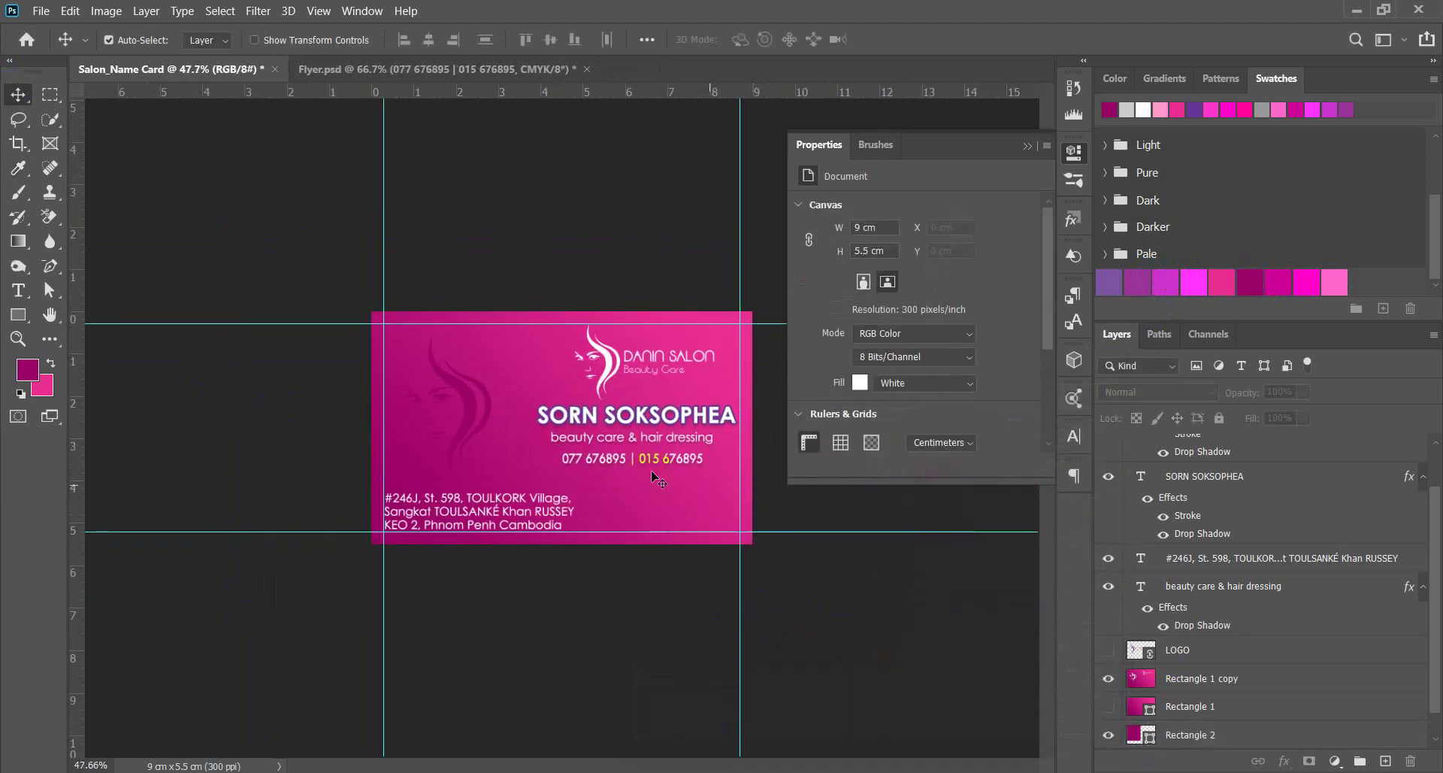
{"action": "scroll", "coordinate": [657, 485], "scroll_direction": "up", "scroll_amount": 2}
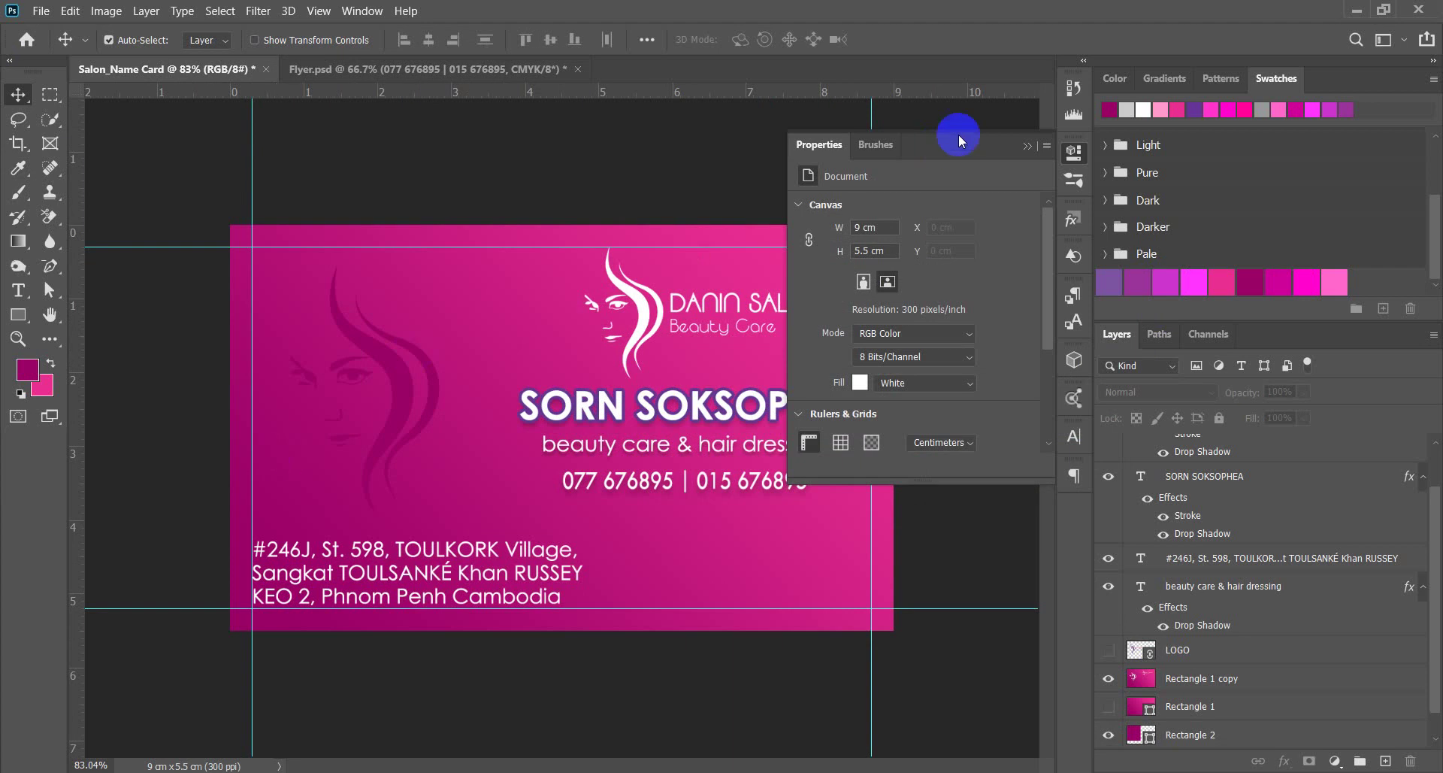
{"action": "left_click", "coordinate": [1024, 146]}
{"action": "scroll", "coordinate": [476, 315], "scroll_direction": "down", "scroll_amount": 2}
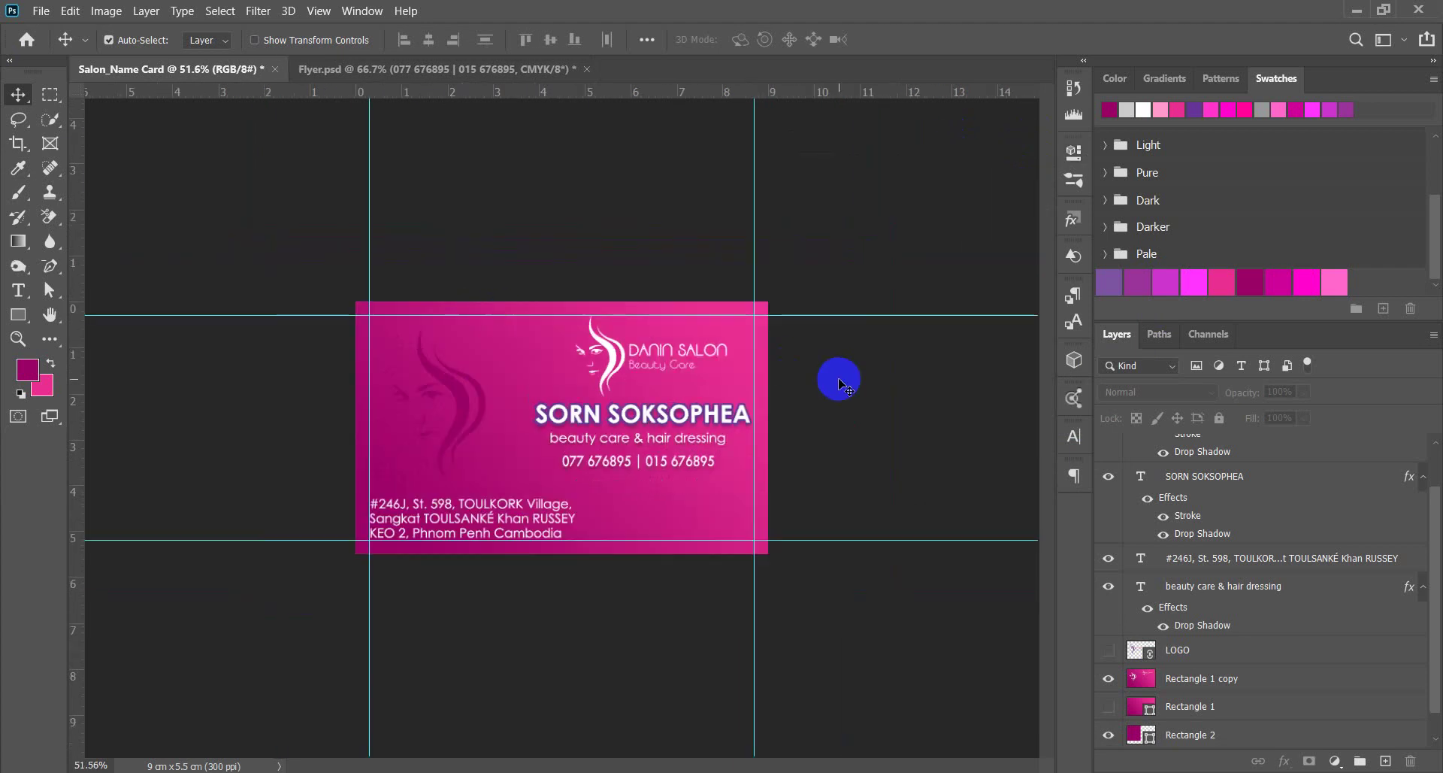
{"action": "scroll", "coordinate": [826, 405], "scroll_direction": "down", "scroll_amount": 2}
{"action": "scroll", "coordinate": [796, 443], "scroll_direction": "up", "scroll_amount": 2}
{"action": "scroll", "coordinate": [803, 436], "scroll_direction": "up", "scroll_amount": 1}
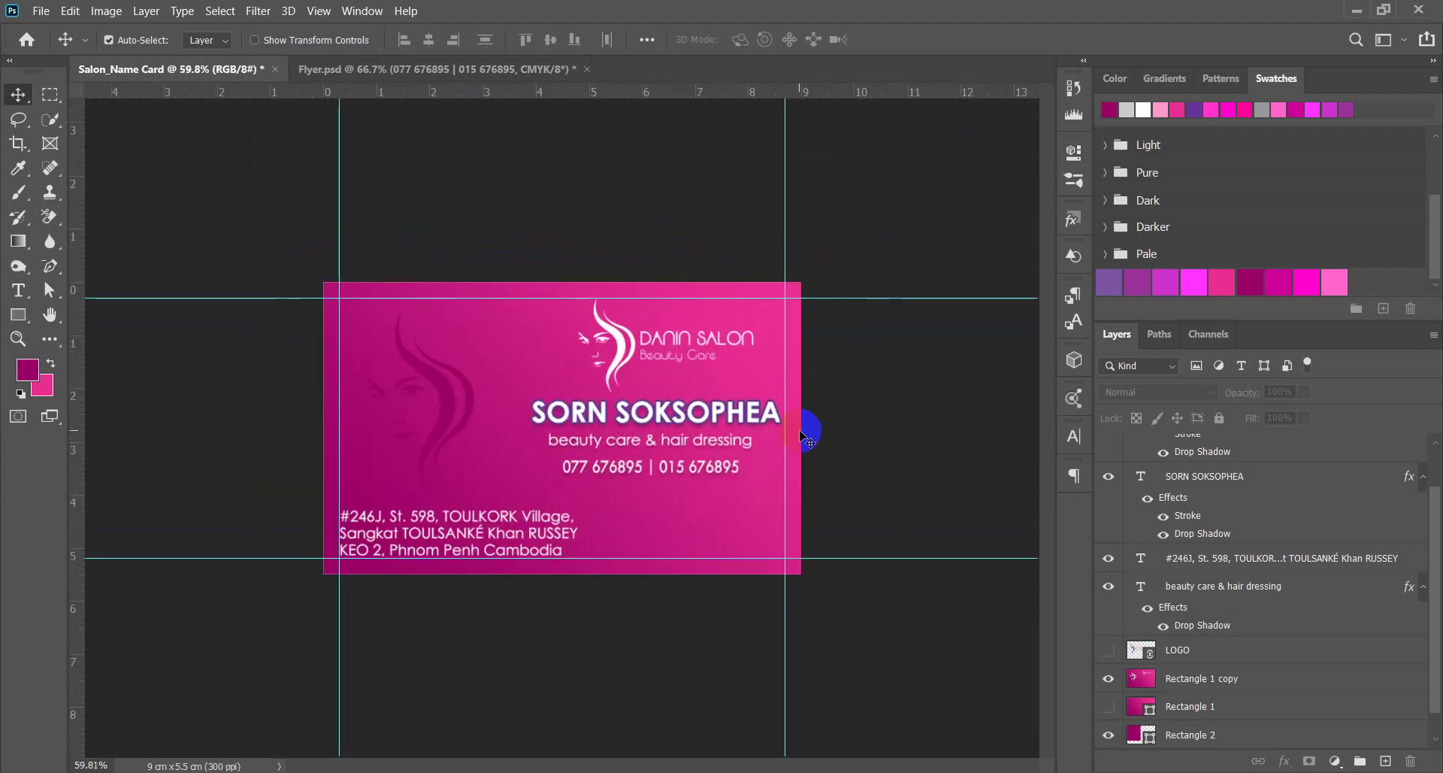
{"action": "scroll", "coordinate": [830, 454], "scroll_direction": "up", "scroll_amount": 1}
{"action": "scroll", "coordinate": [856, 499], "scroll_direction": "up", "scroll_amount": 1}
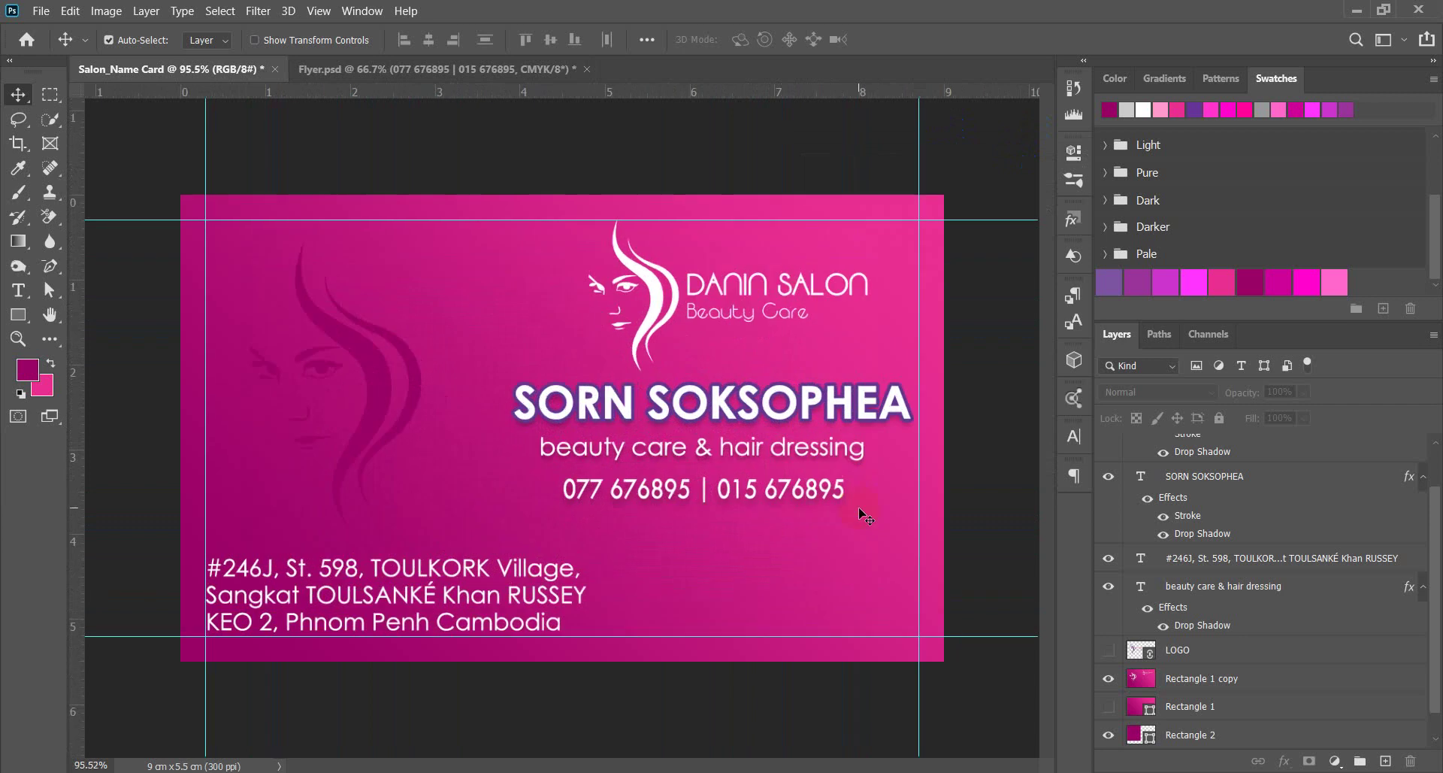
{"action": "scroll", "coordinate": [862, 515], "scroll_direction": "up", "scroll_amount": 1}
{"action": "left_click", "coordinate": [790, 454]}
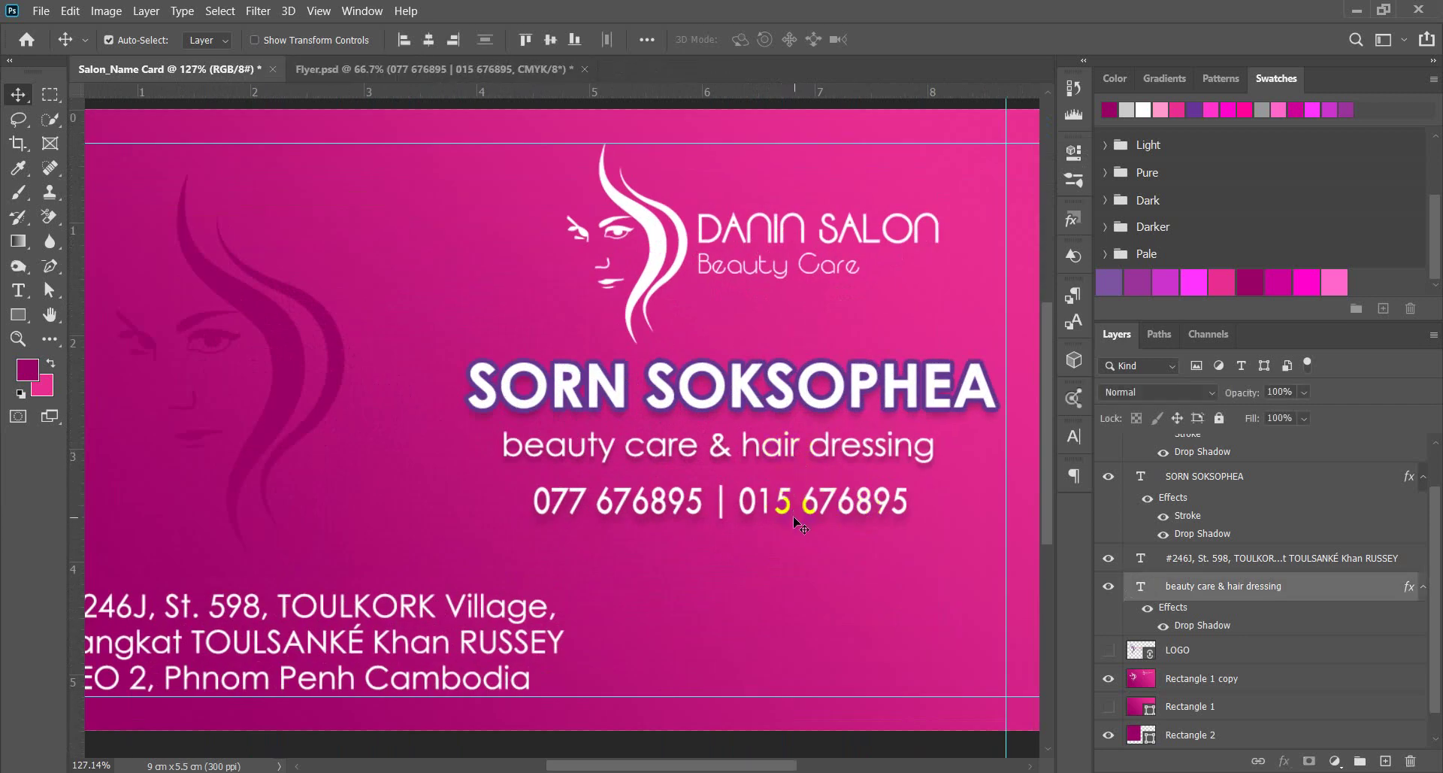
Scale the 'beauty care & hair dressing' tagline to about 120% and shift it down 10 px.
{"action": "key", "text": "t"}
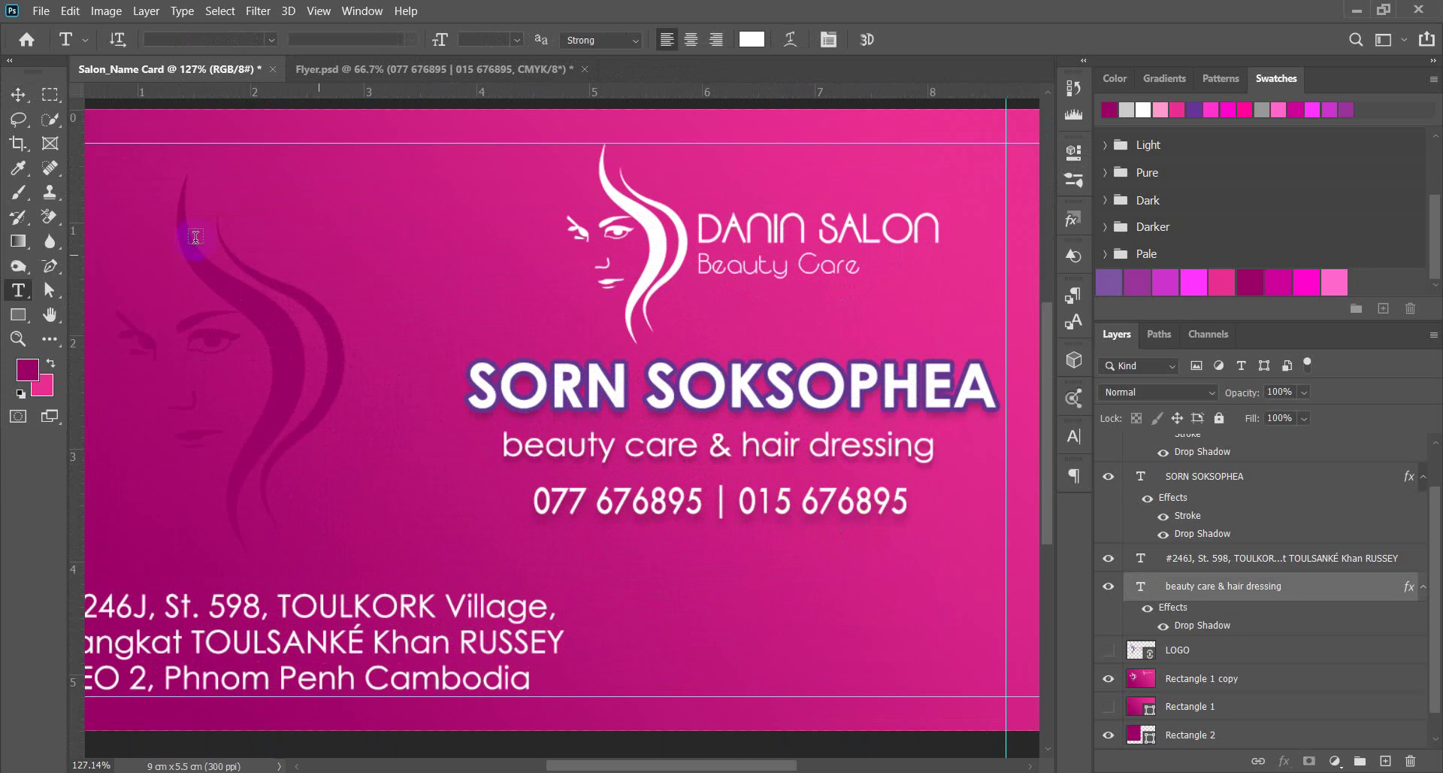
{"action": "left_click", "coordinate": [18, 94]}
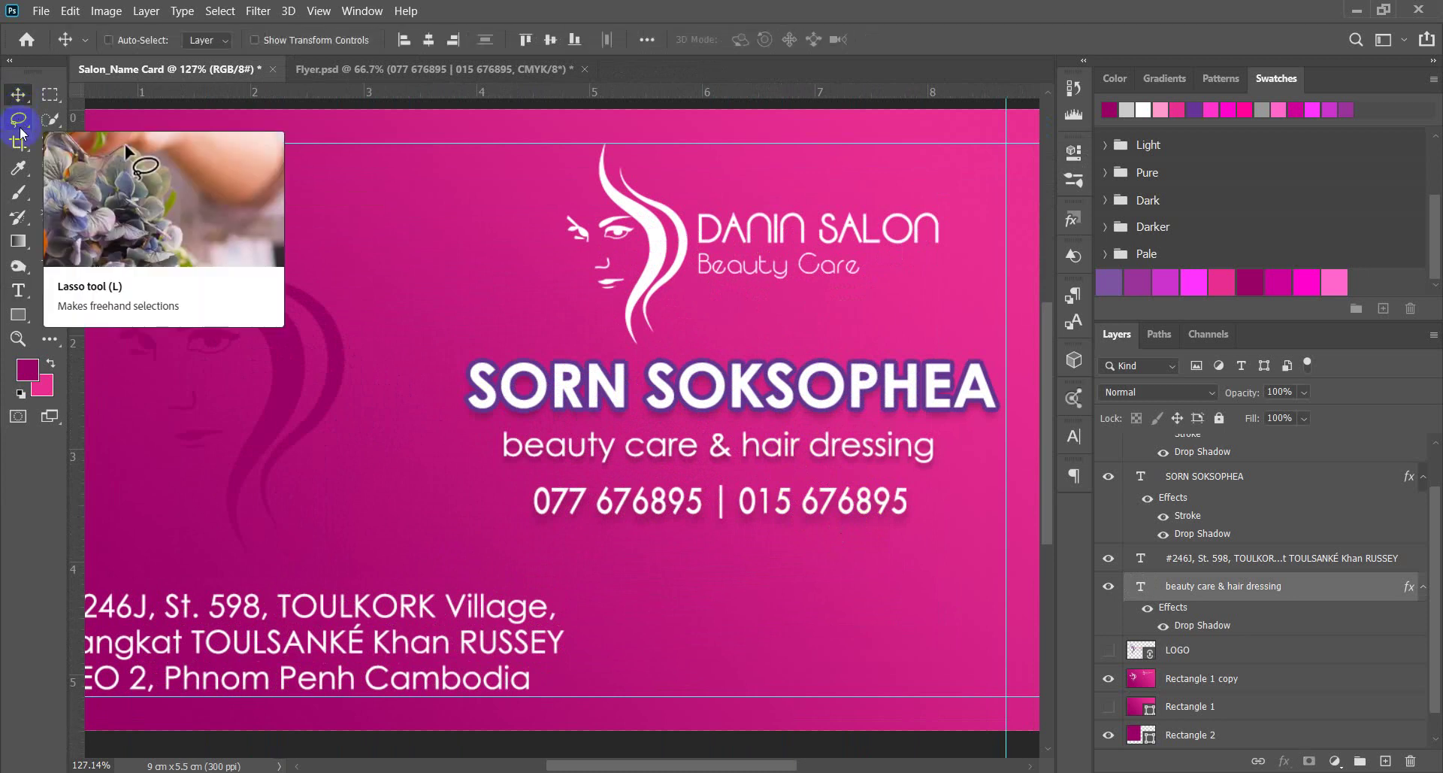
{"action": "key", "text": "ctrl+t"}
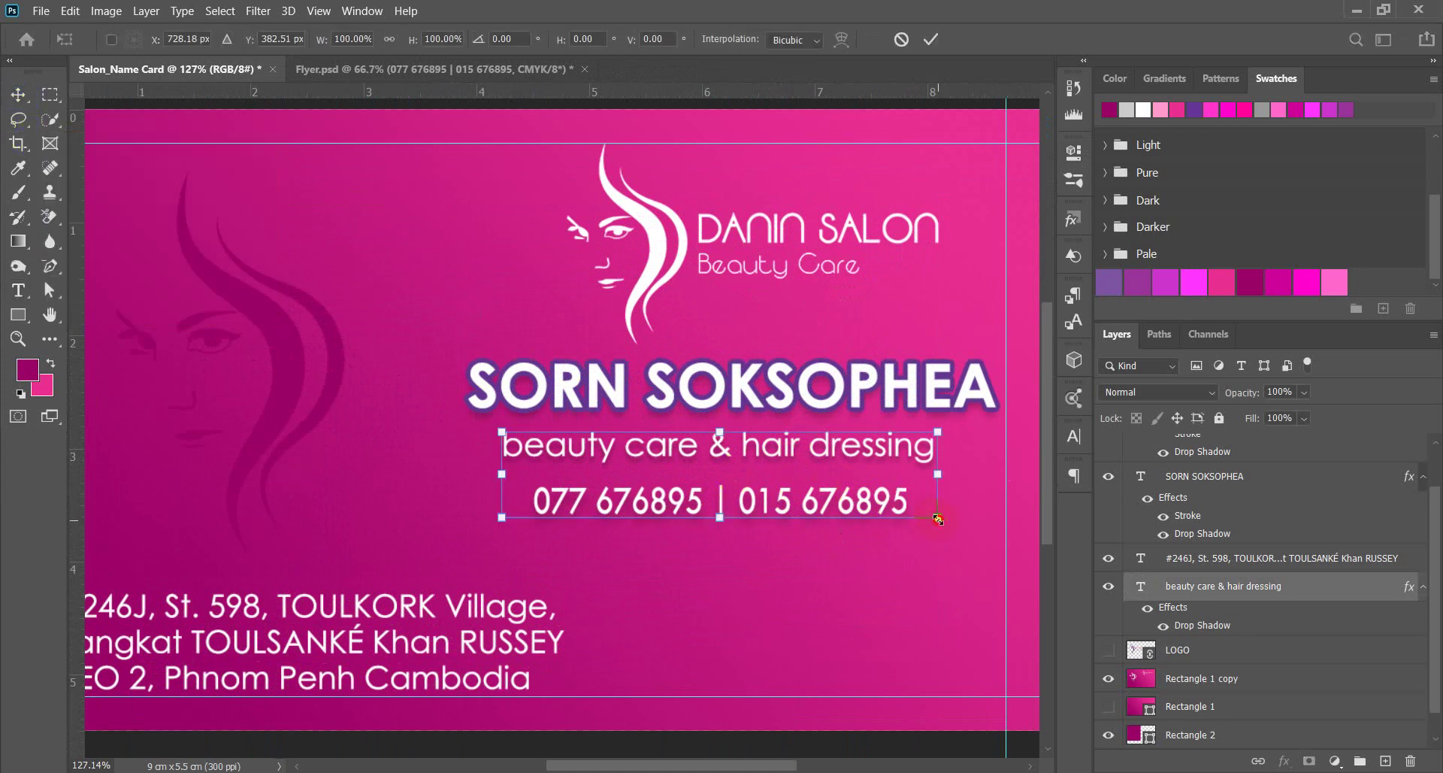
{"action": "left_click_drag", "start_coordinate": [938, 519], "coordinate": [981, 541]}
{"action": "key", "text": "shift+Down"}
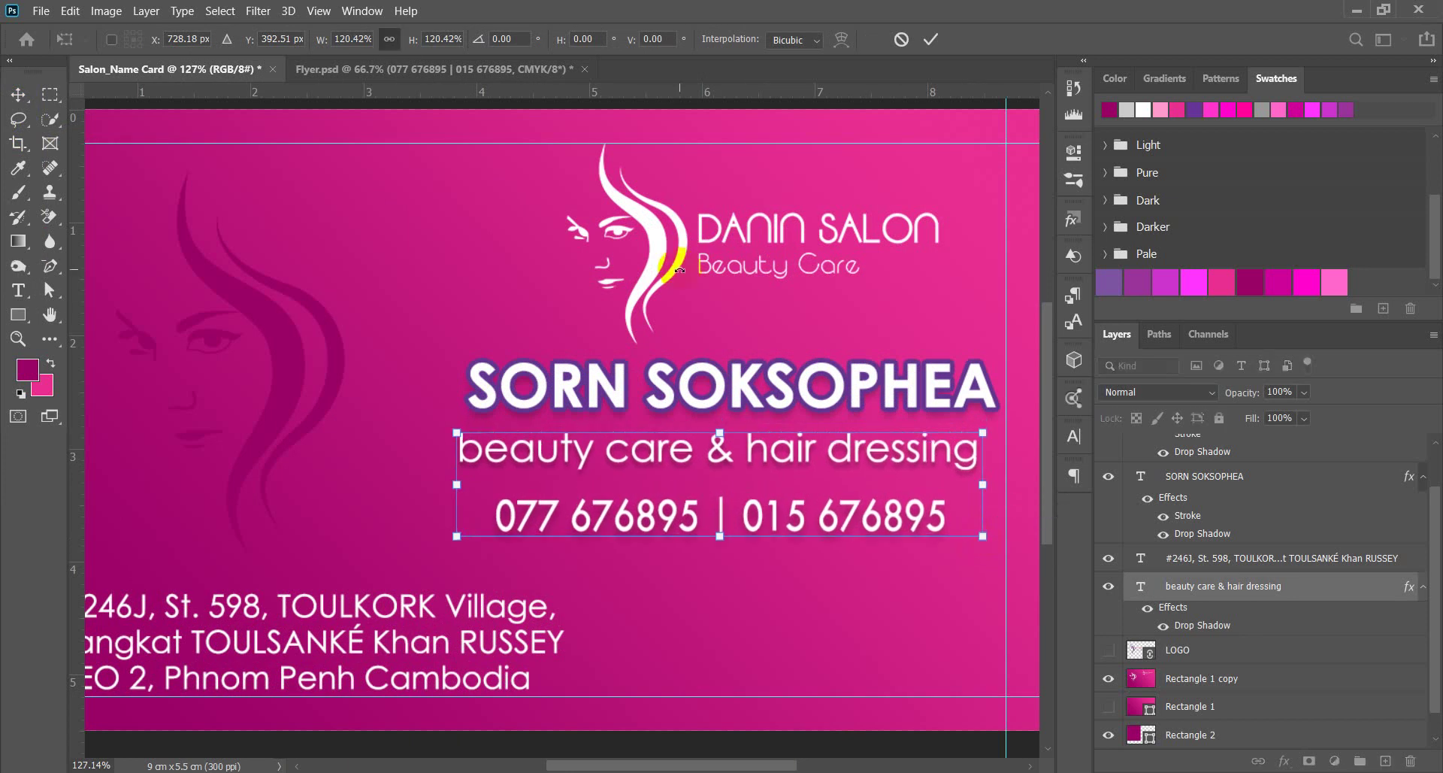
{"action": "key", "text": "Return"}
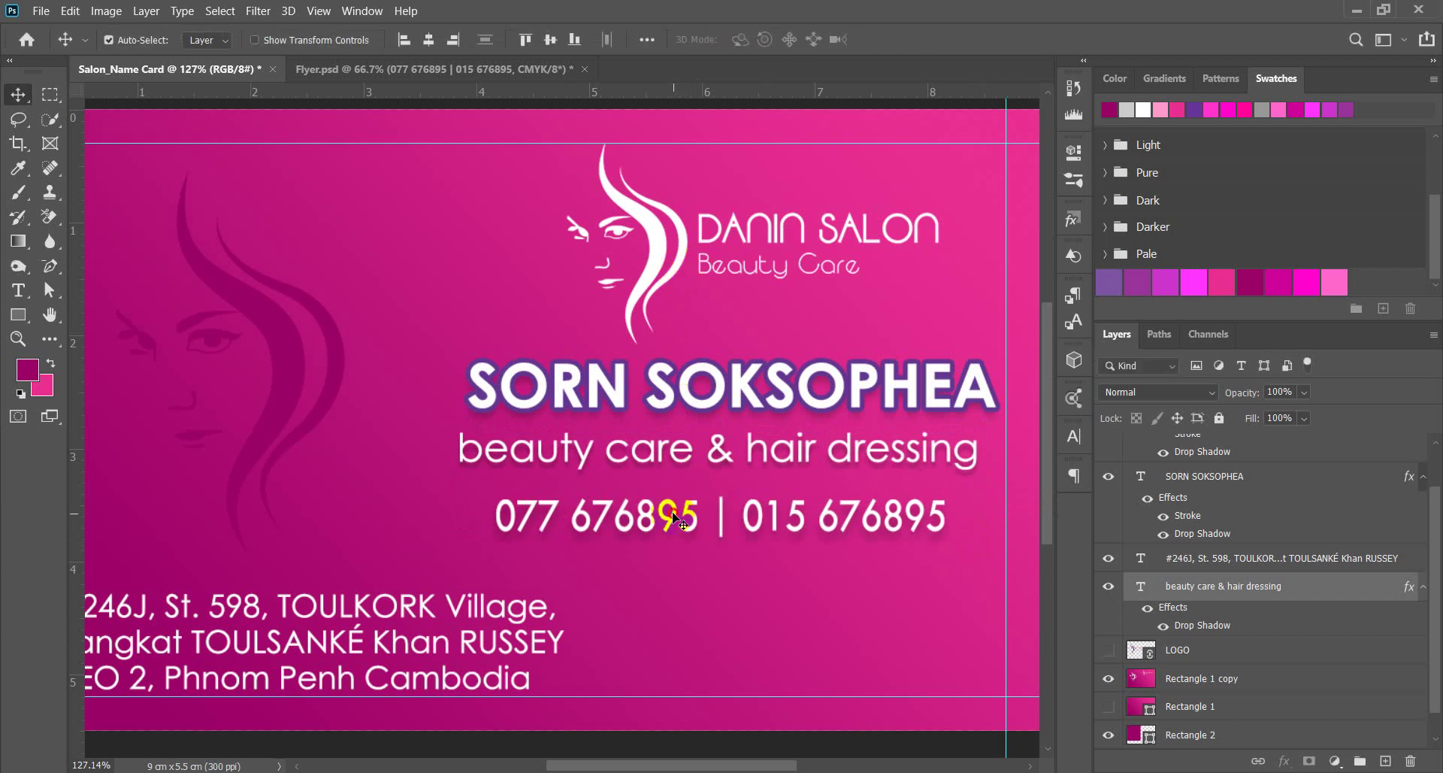
Enlarge the phone-number line to match and nudge it up just beneath the tagline.
{"action": "left_click", "coordinate": [677, 514], "text": "shift"}
{"action": "key", "text": "Up"}
{"action": "key", "text": "Up"}
{"action": "key", "text": "Up"}
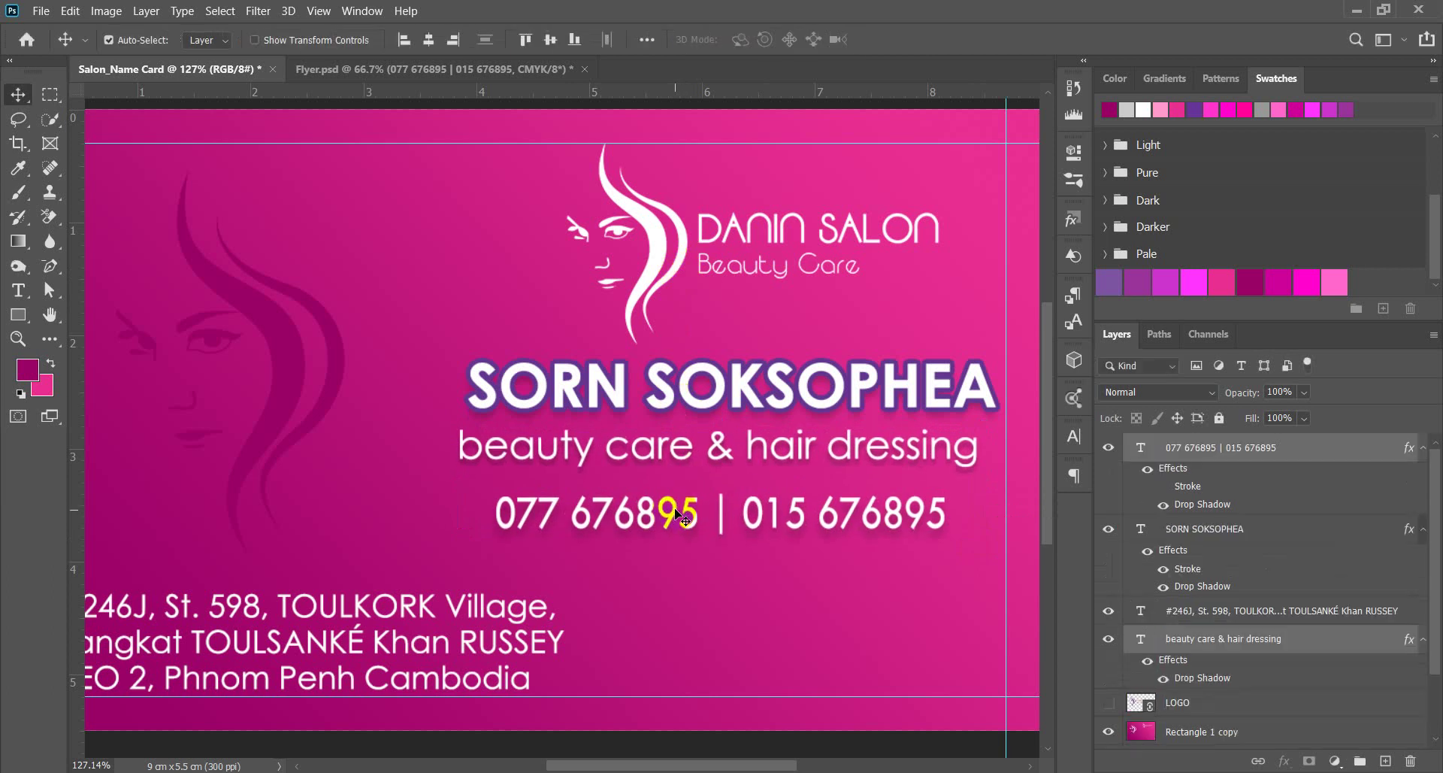
{"action": "key", "text": "ctrl+shift+comma"}
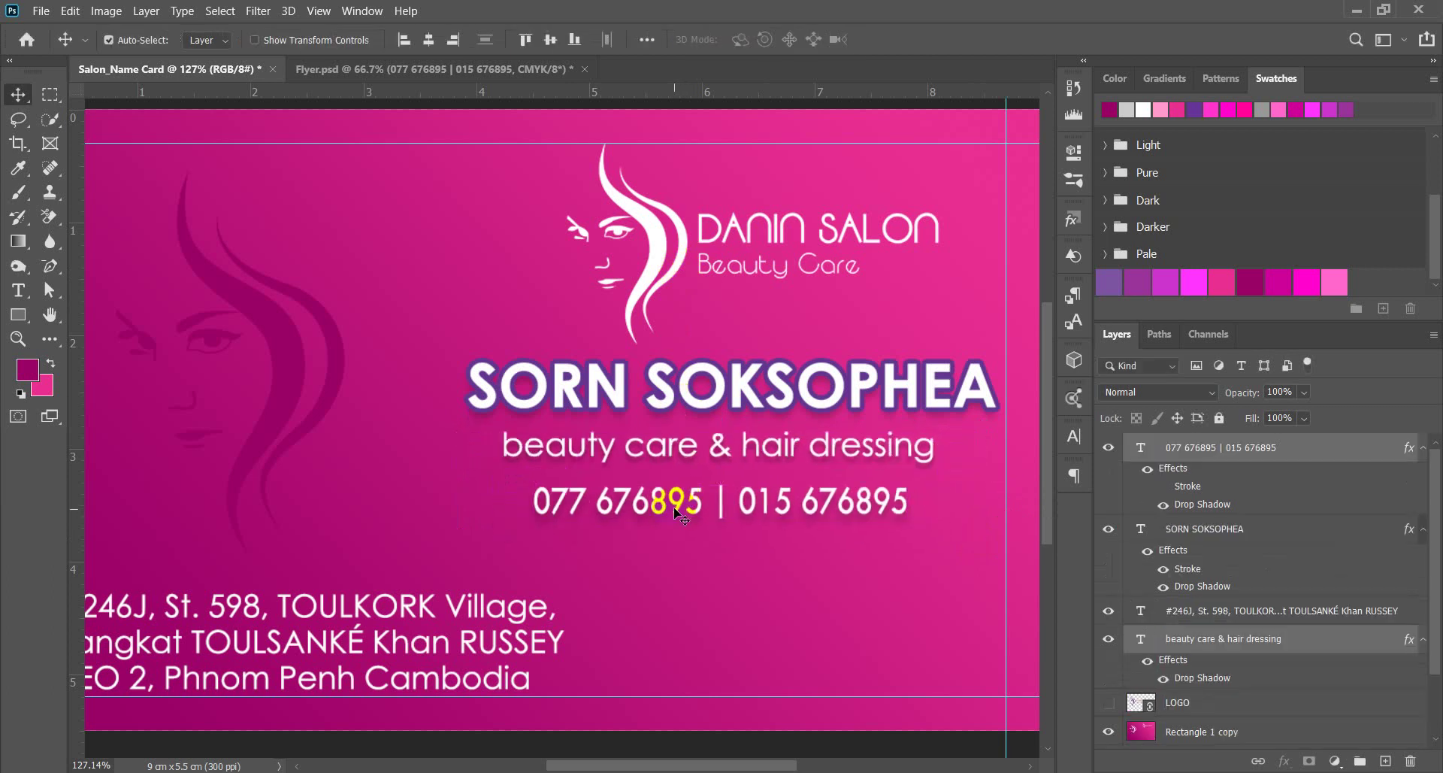
{"action": "key", "text": "ctrl+shift+period"}
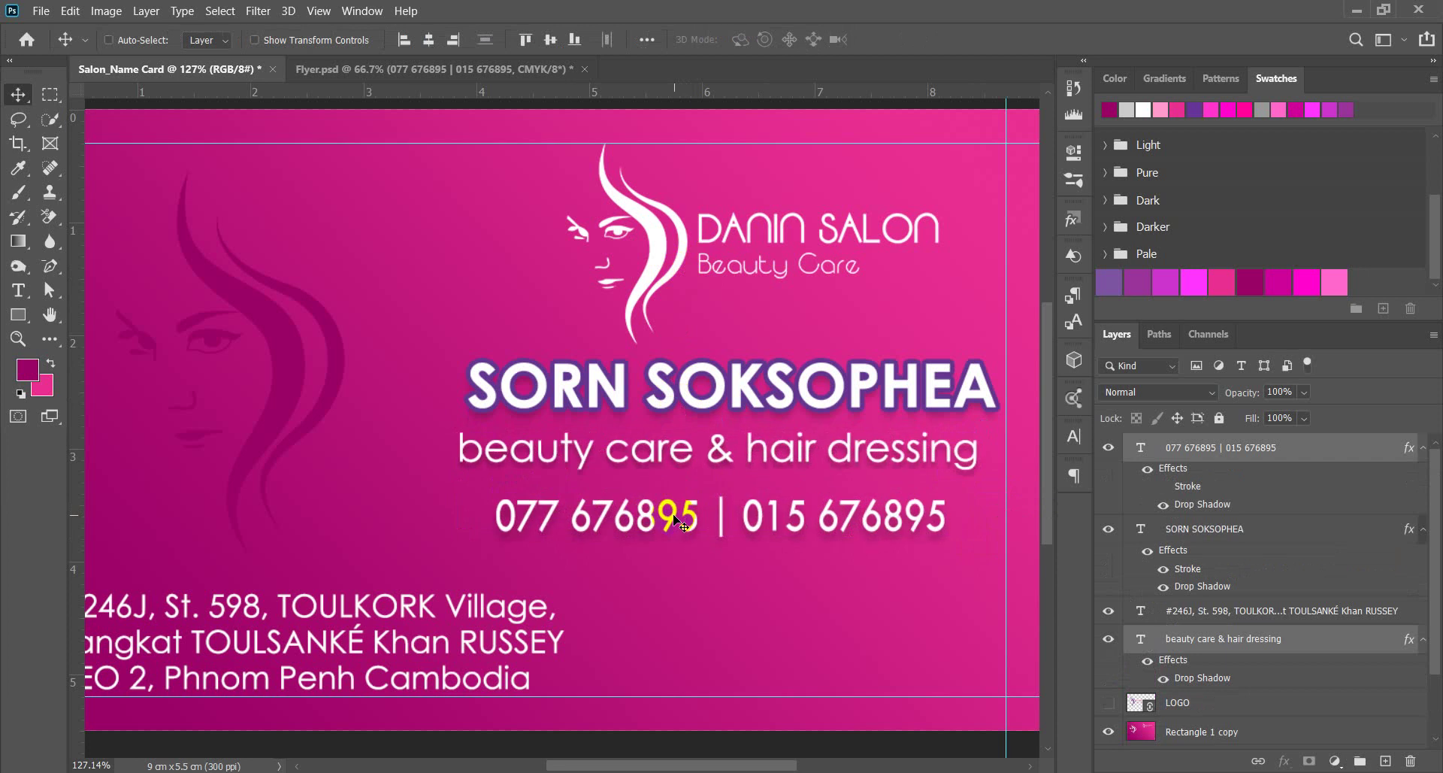
{"action": "left_click", "coordinate": [760, 580]}
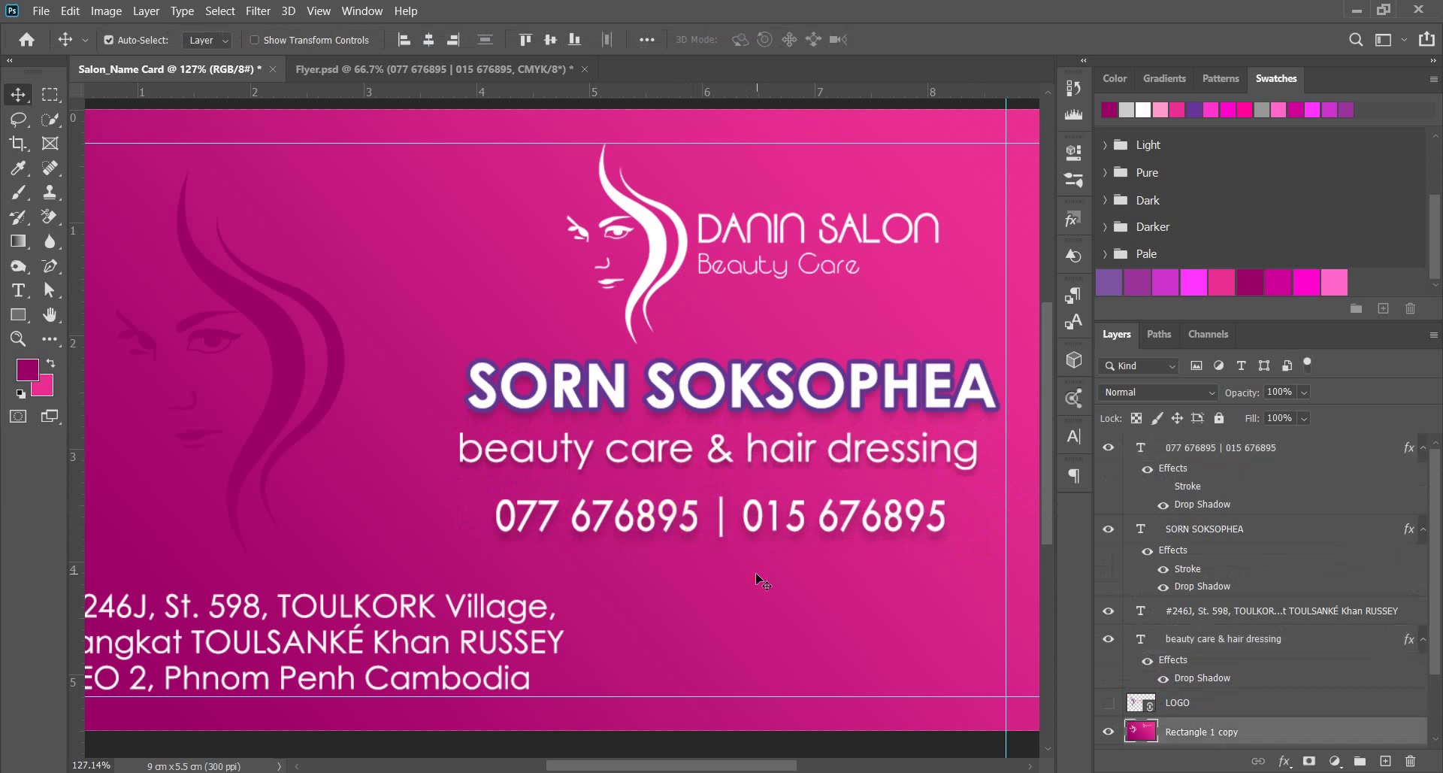
{"action": "left_click", "coordinate": [632, 529]}
{"action": "key", "text": "Up"}
{"action": "key", "text": "Up"}
{"action": "key", "text": "Up"}
{"action": "key", "text": "Up"}
{"action": "key", "text": "Up"}
{"action": "key", "text": "Up"}
{"action": "key", "text": "Up"}
{"action": "key", "text": "Up"}
{"action": "key", "text": "Up"}
{"action": "key", "text": "Up"}
{"action": "key", "text": "Up"}
{"action": "key", "text": "Up"}
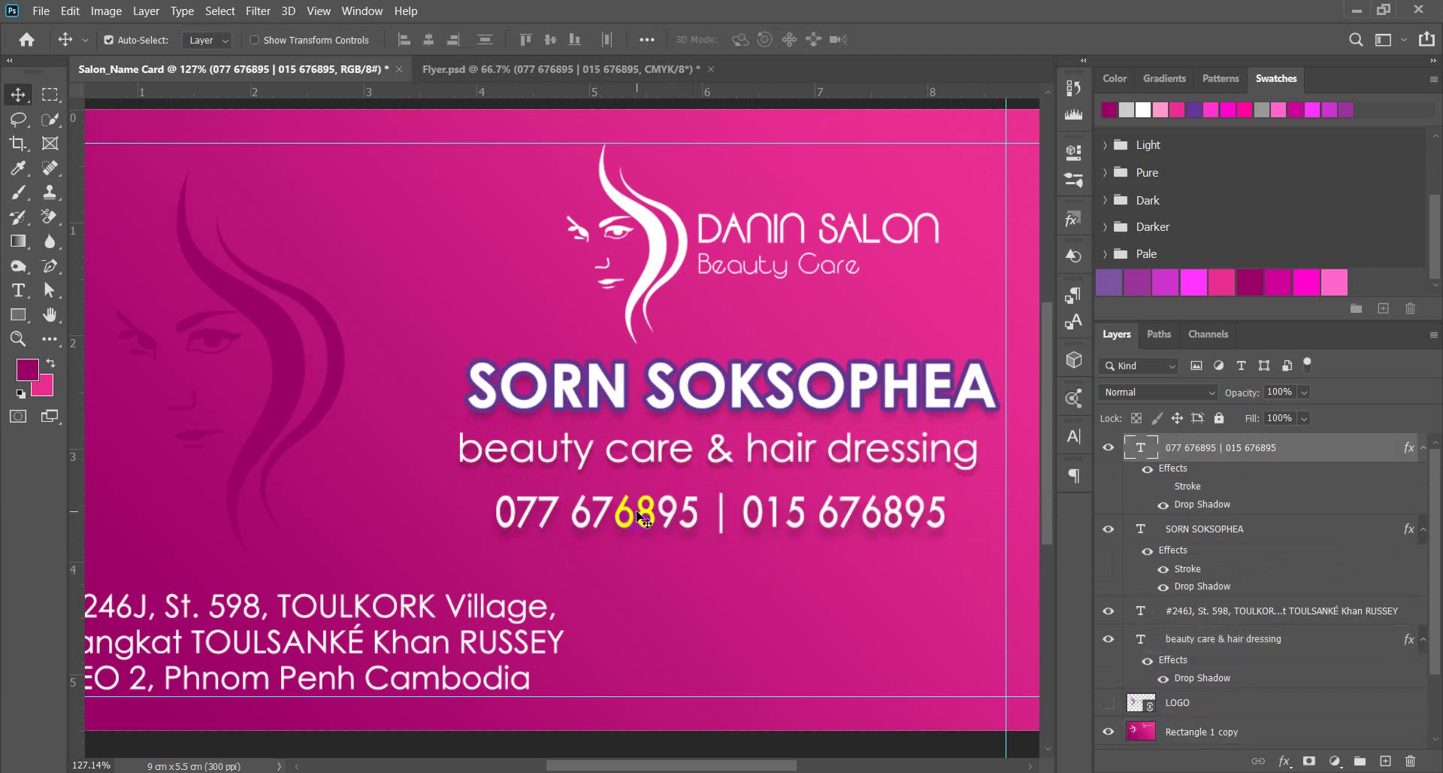
{"action": "key", "text": "Up"}
{"action": "key", "text": "Up"}
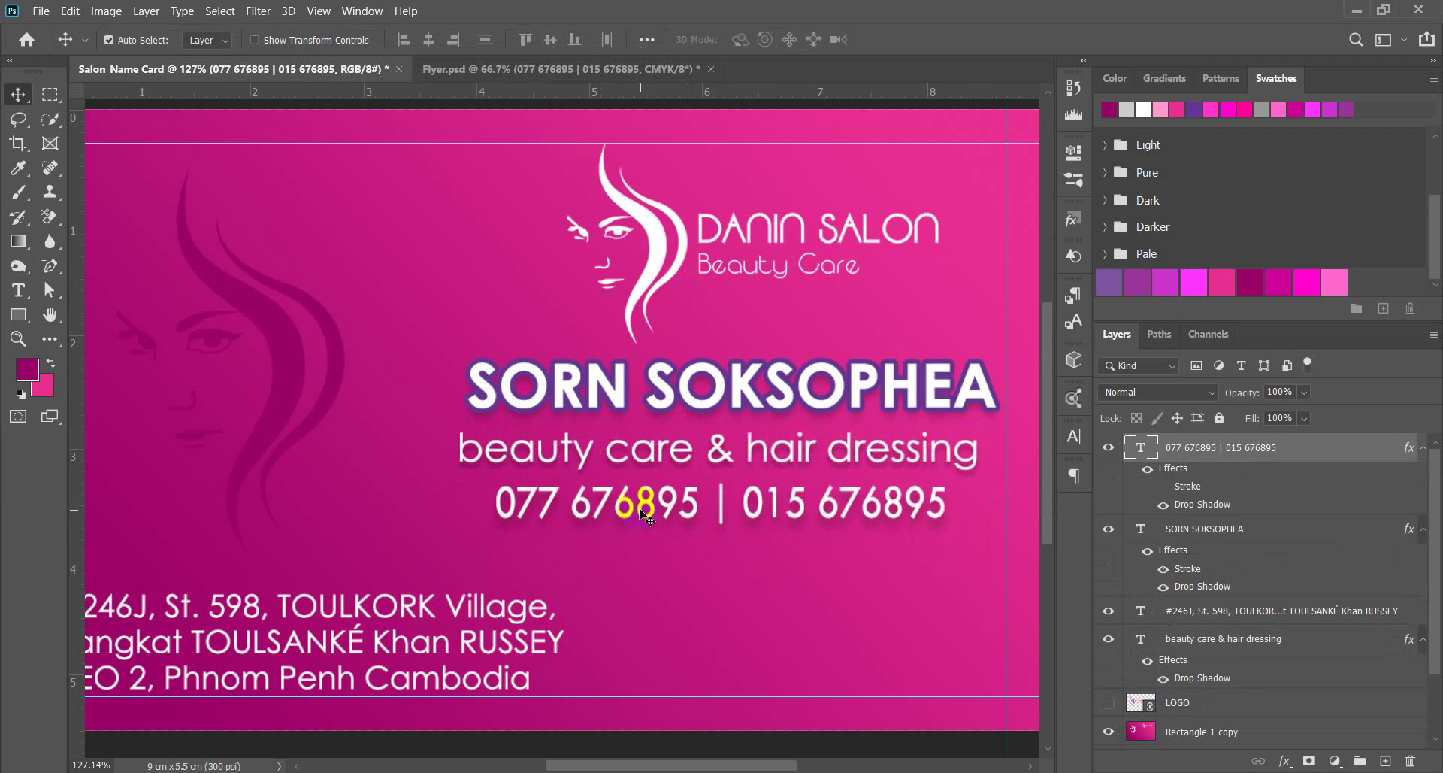
{"action": "key", "text": "ctrl+0"}
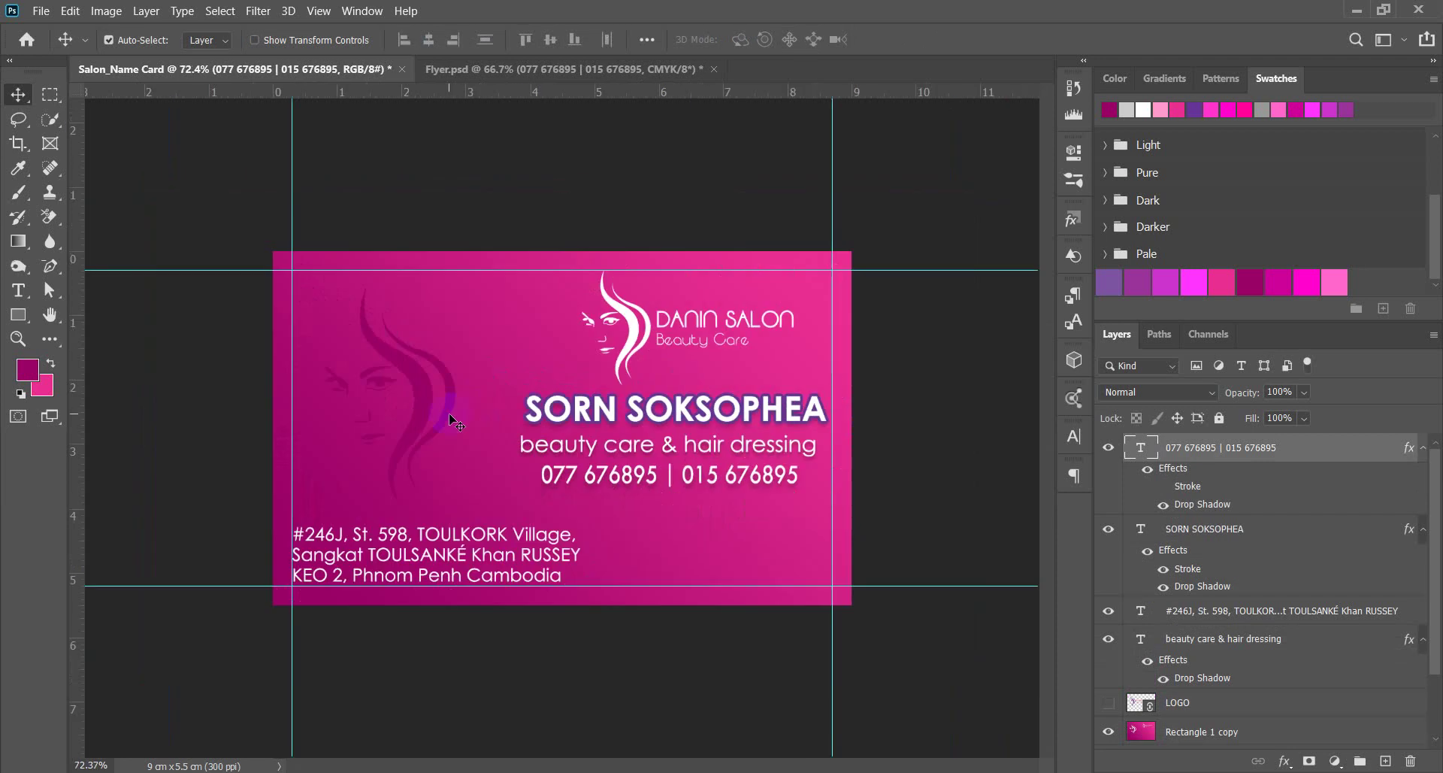
{"action": "left_click", "coordinate": [917, 399]}
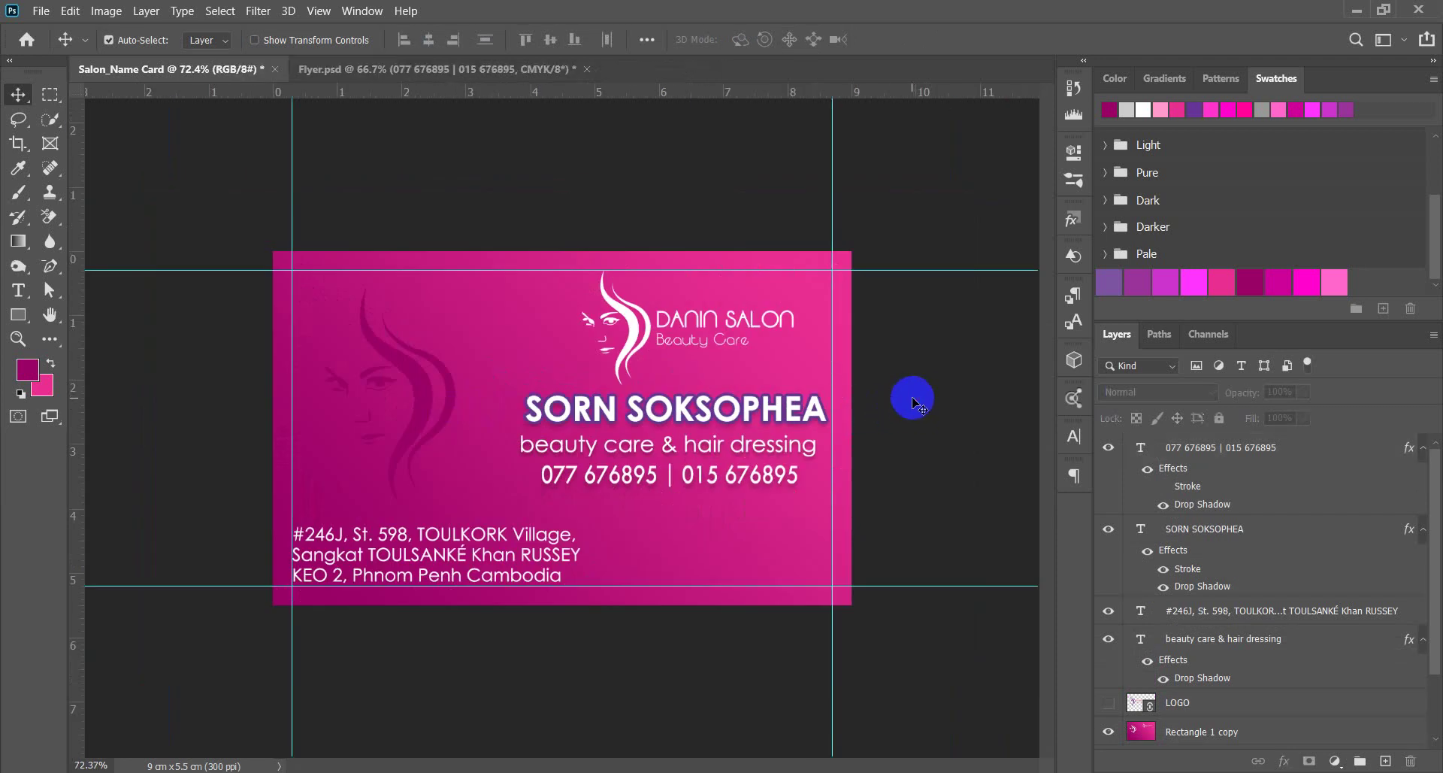
{"action": "scroll", "coordinate": [932, 399], "scroll_direction": "down", "scroll_amount": 4}
{"action": "scroll", "coordinate": [676, 466], "scroll_direction": "up", "scroll_amount": 3}
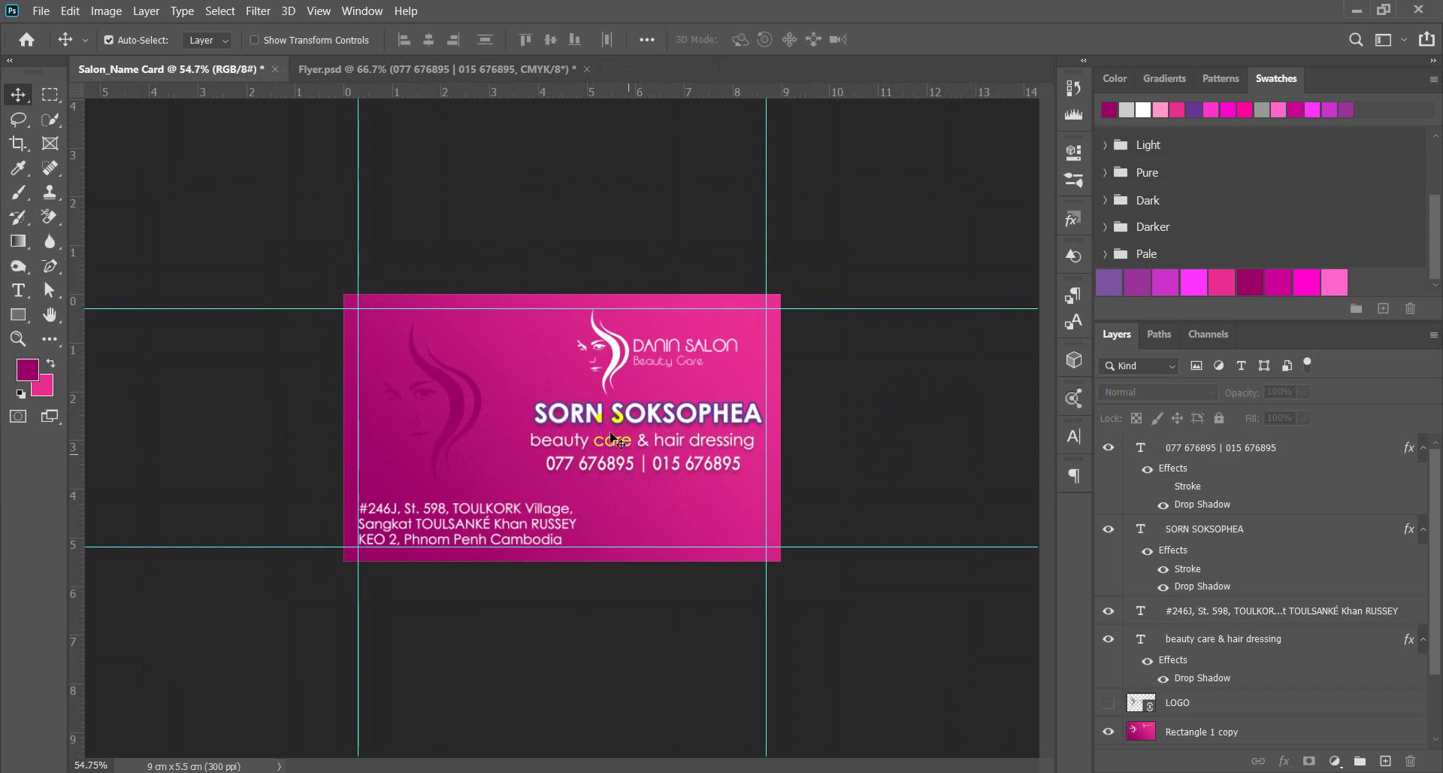
{"action": "left_click", "coordinate": [319, 11]}
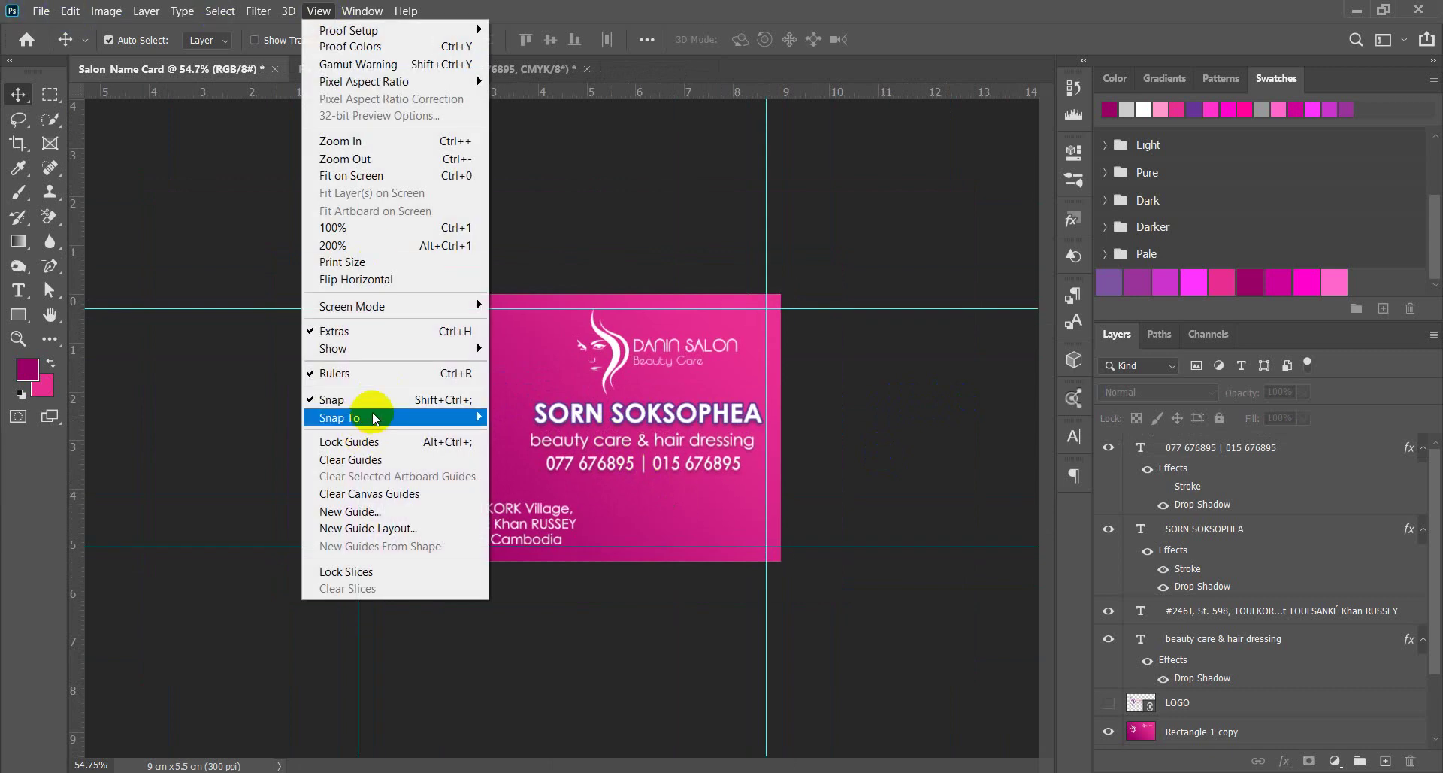
{"action": "mouse_move", "coordinate": [384, 352]}
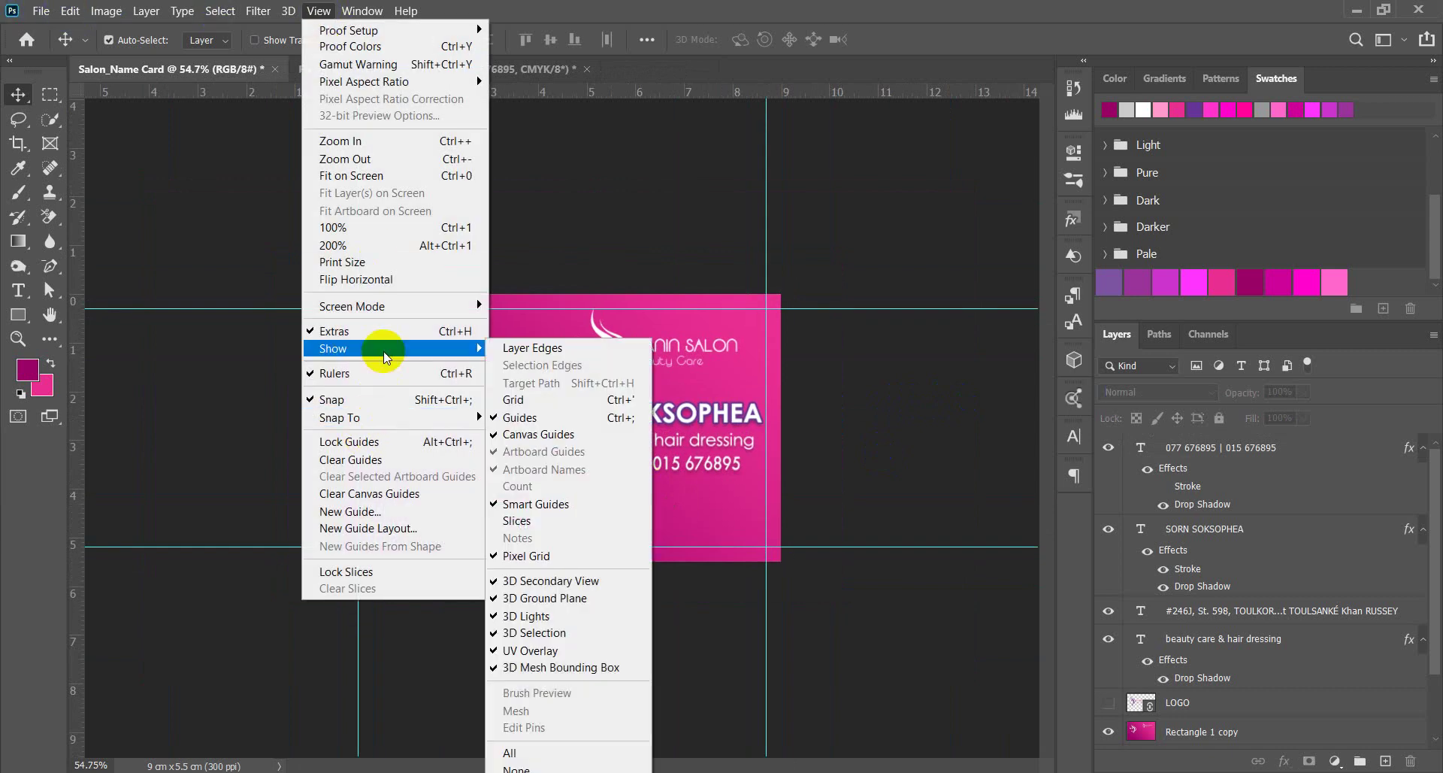
{"action": "left_click", "coordinate": [487, 417]}
{"action": "left_click", "coordinate": [913, 424]}
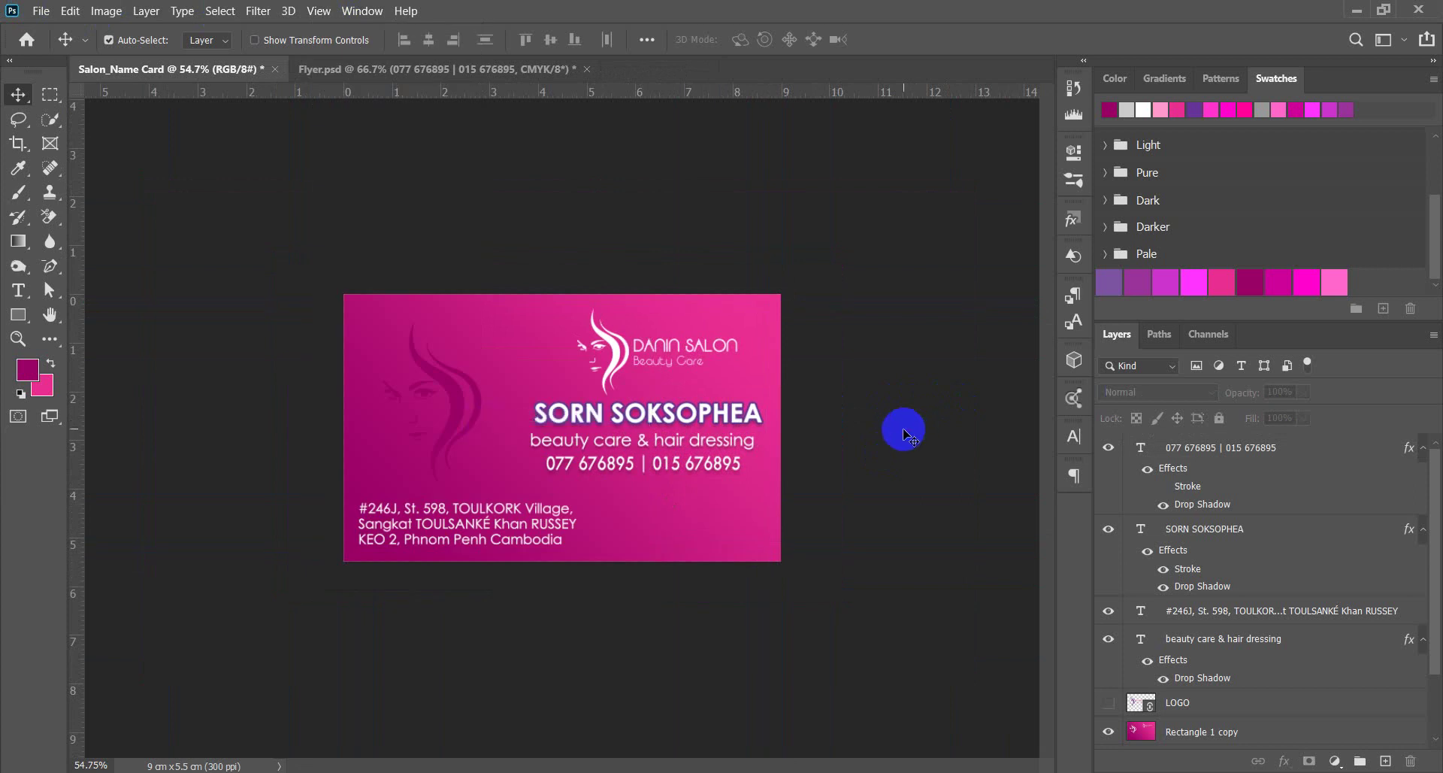
{"action": "scroll", "coordinate": [831, 361], "scroll_direction": "up", "scroll_amount": 5}
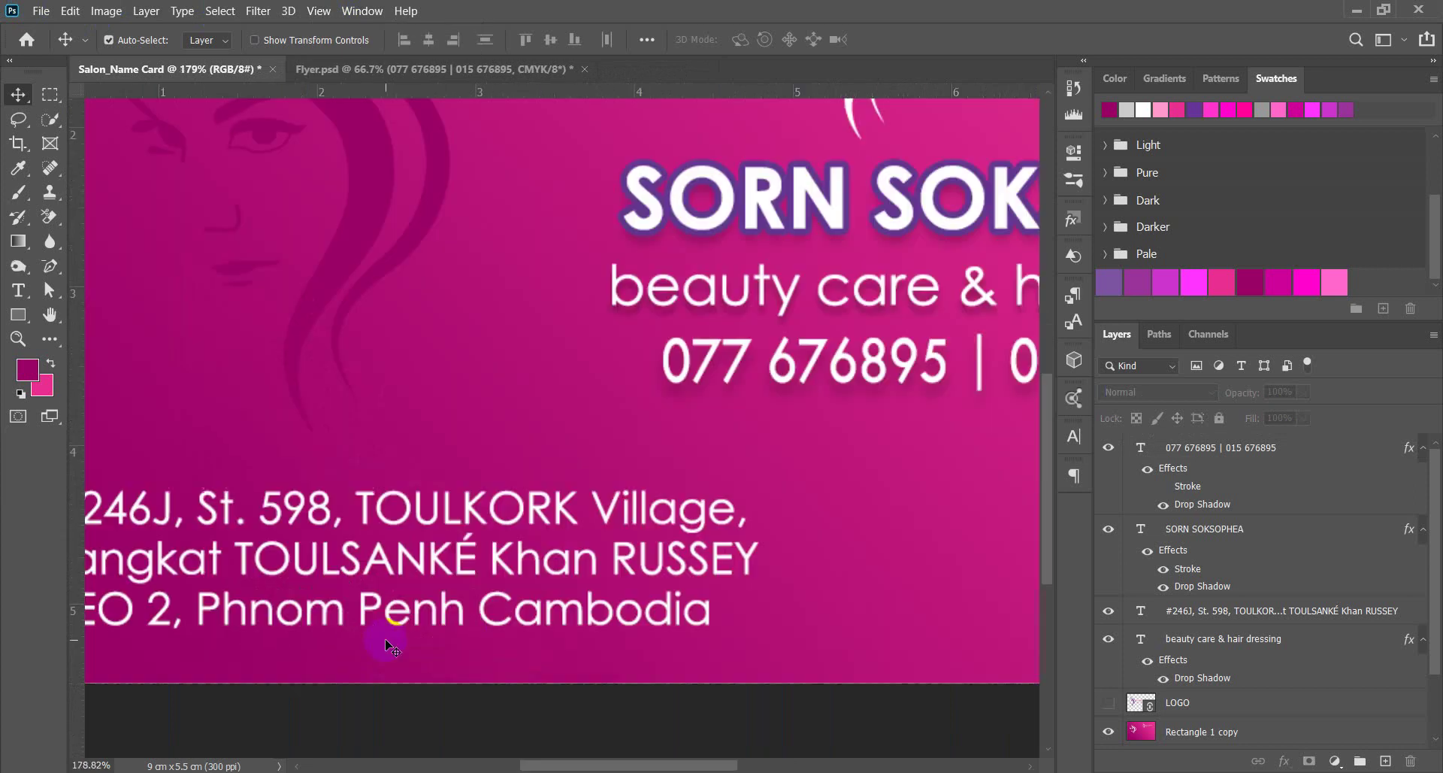
{"action": "scroll", "coordinate": [387, 644], "scroll_direction": "down", "scroll_amount": 3}
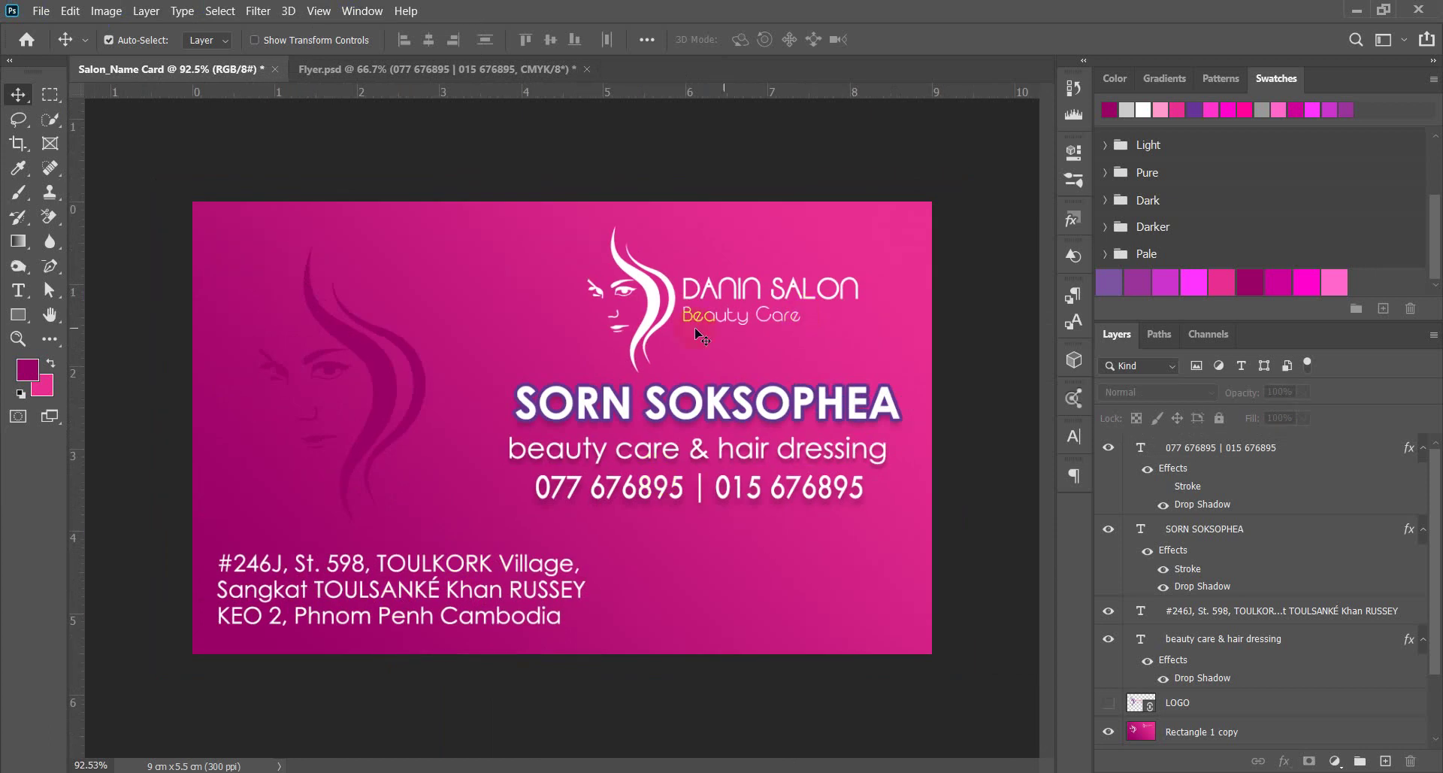
{"action": "scroll", "coordinate": [698, 333], "scroll_direction": "down", "scroll_amount": 3}
{"action": "scroll", "coordinate": [764, 444], "scroll_direction": "up", "scroll_amount": 3}
{"action": "scroll", "coordinate": [545, 489], "scroll_direction": "down", "scroll_amount": 1}
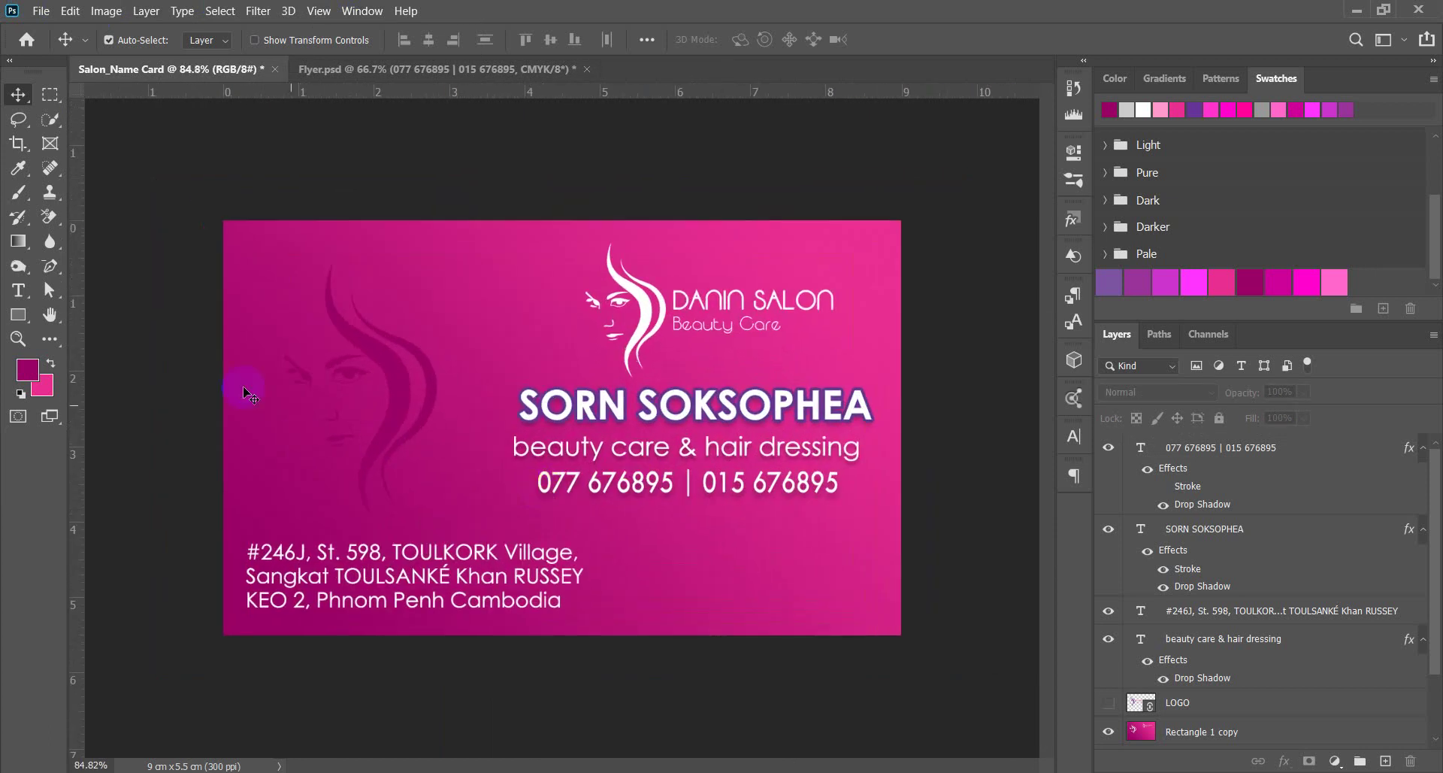
Save the card as Salon_Name Card.psd in a new 'Salon Name Card' folder under SALON Design Package.
{"action": "left_click", "coordinate": [41, 10]}
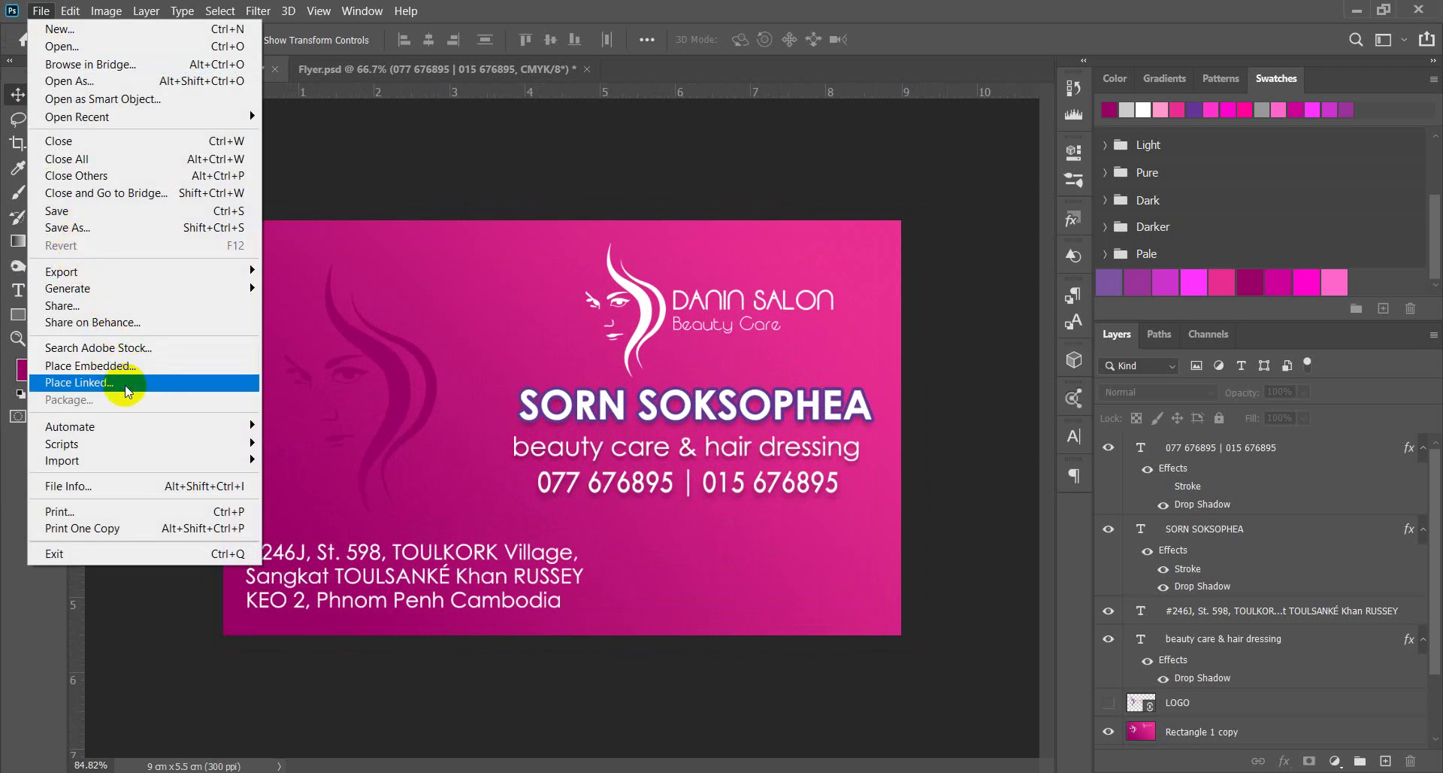
{"action": "left_click", "coordinate": [118, 229]}
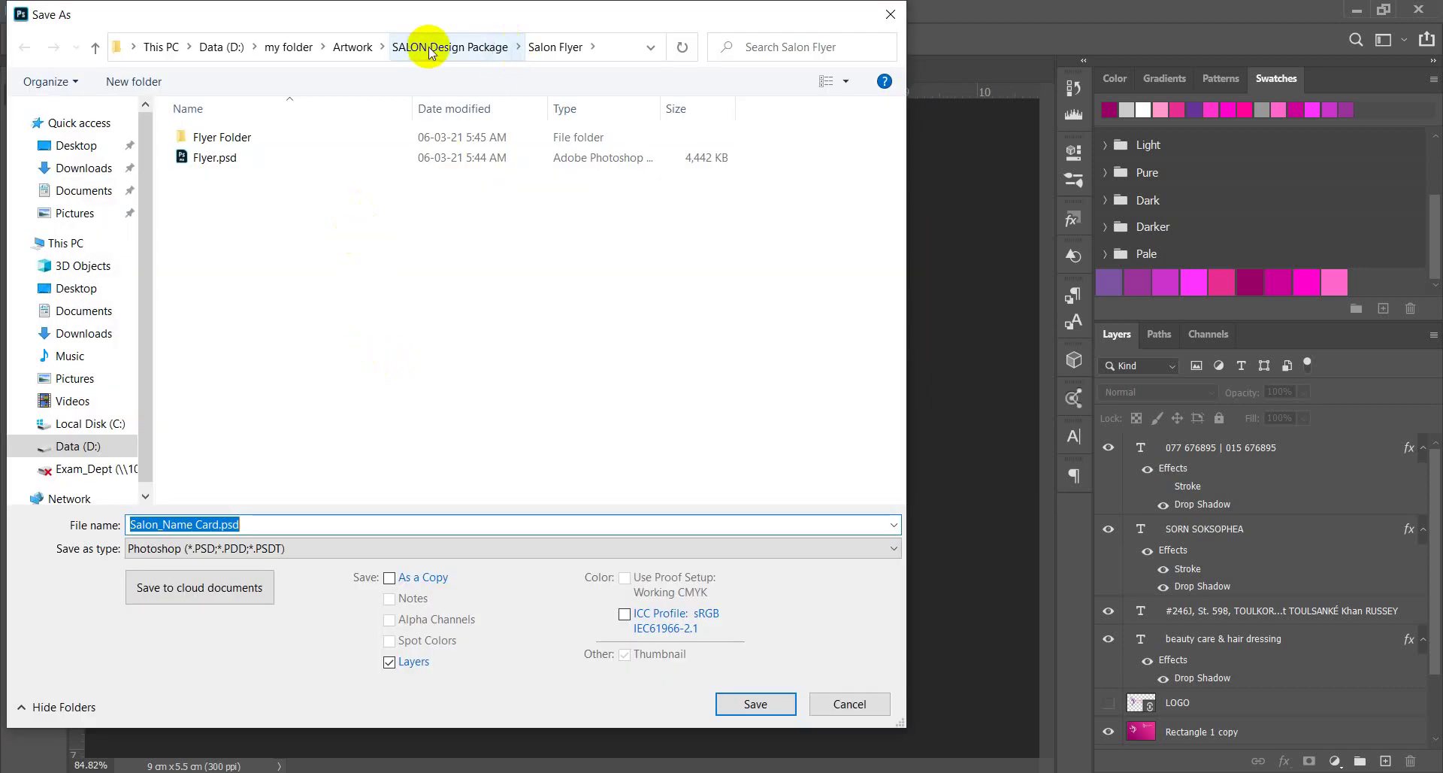
{"action": "left_click", "coordinate": [431, 51]}
{"action": "left_click", "coordinate": [134, 81]}
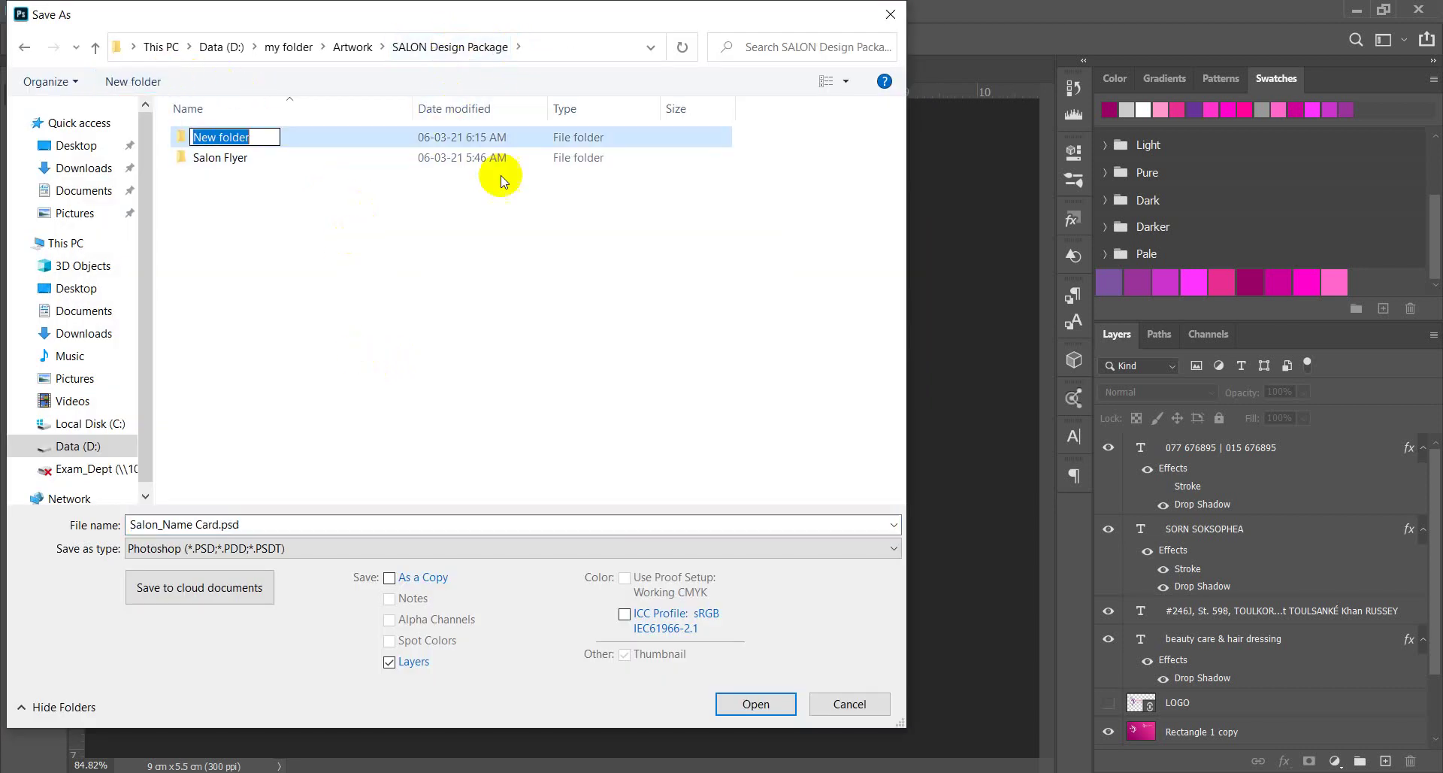
{"action": "type", "text": "Salon Name Card"}
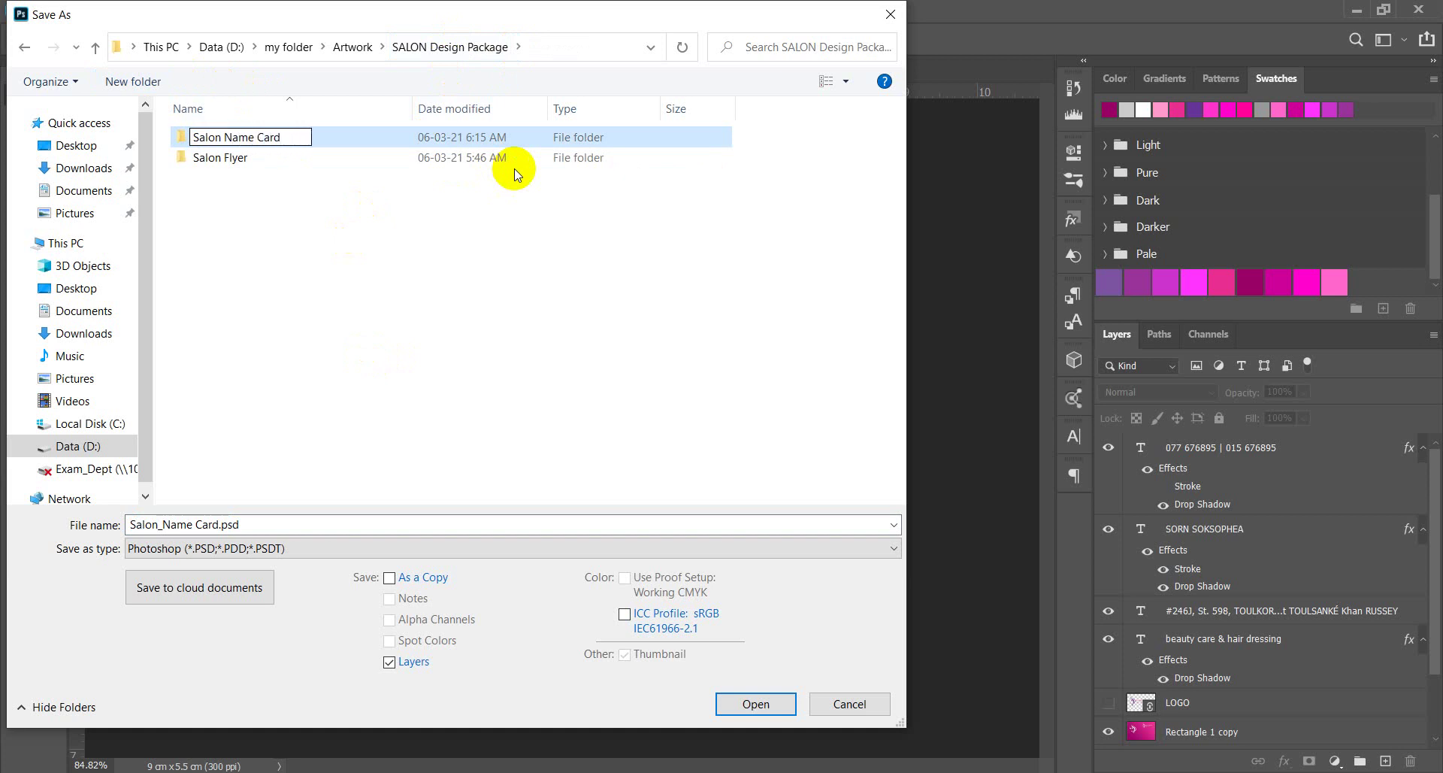
{"action": "key", "text": "Return"}
{"action": "double_click", "coordinate": [514, 158]}
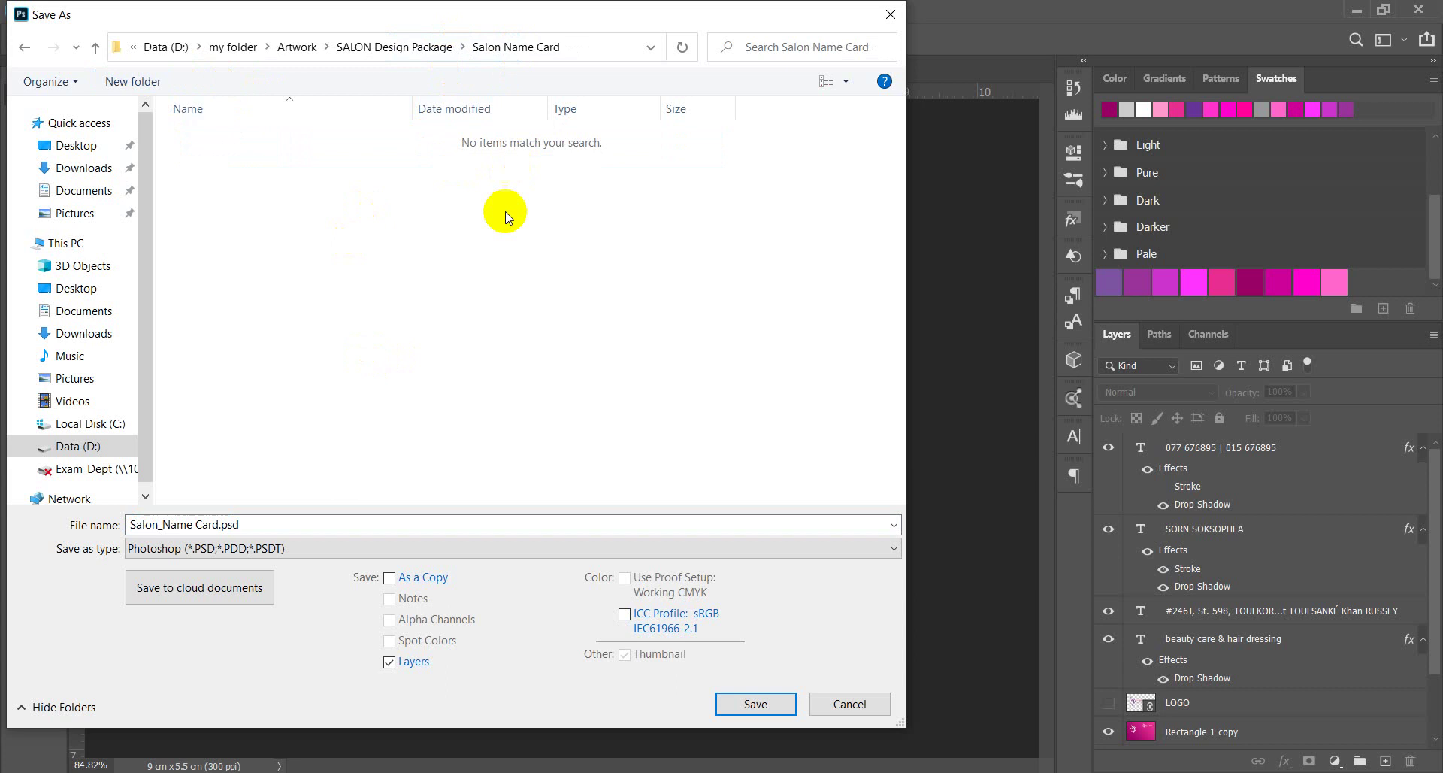
{"action": "left_click", "coordinate": [777, 719]}
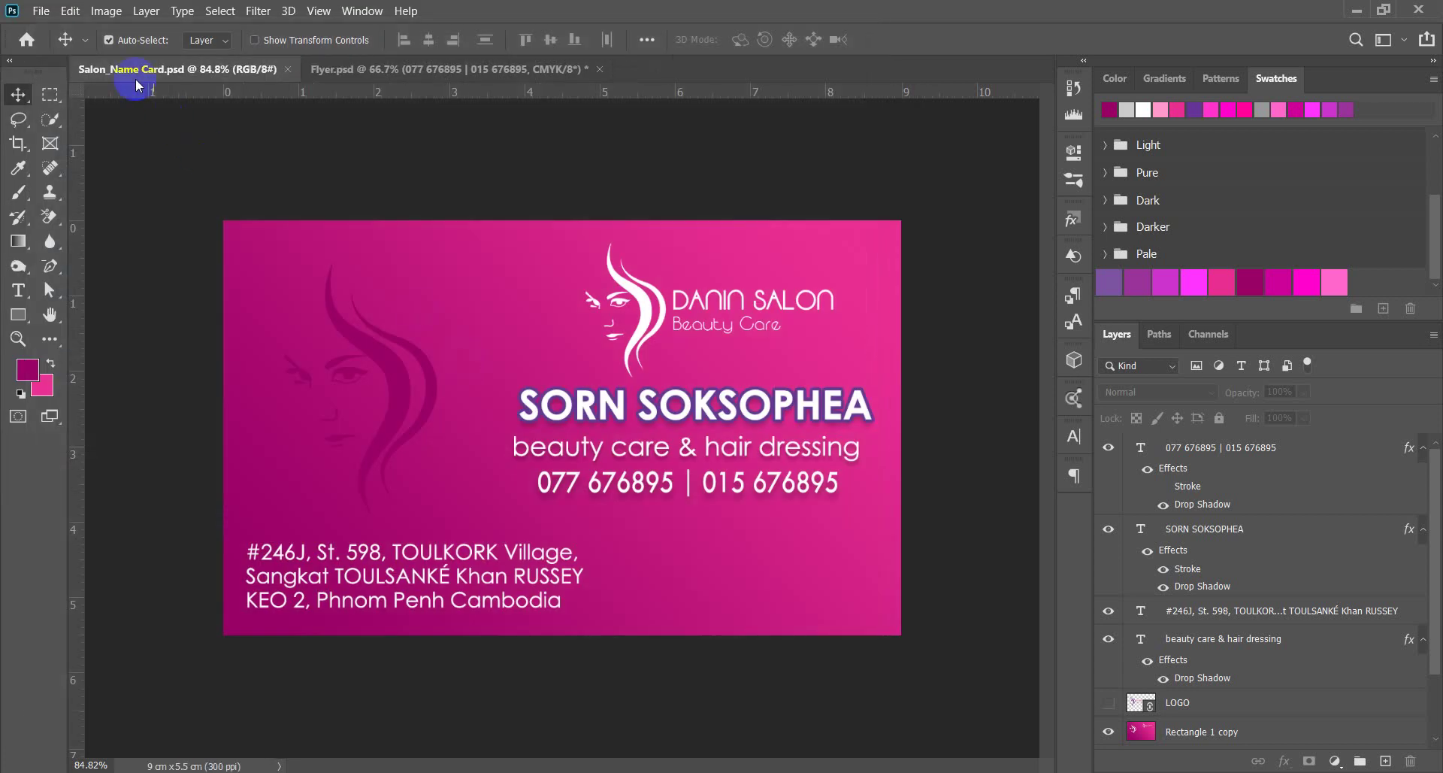
Package the card with File > Package into the Salon Name Card folder.
{"action": "left_click", "coordinate": [39, 12]}
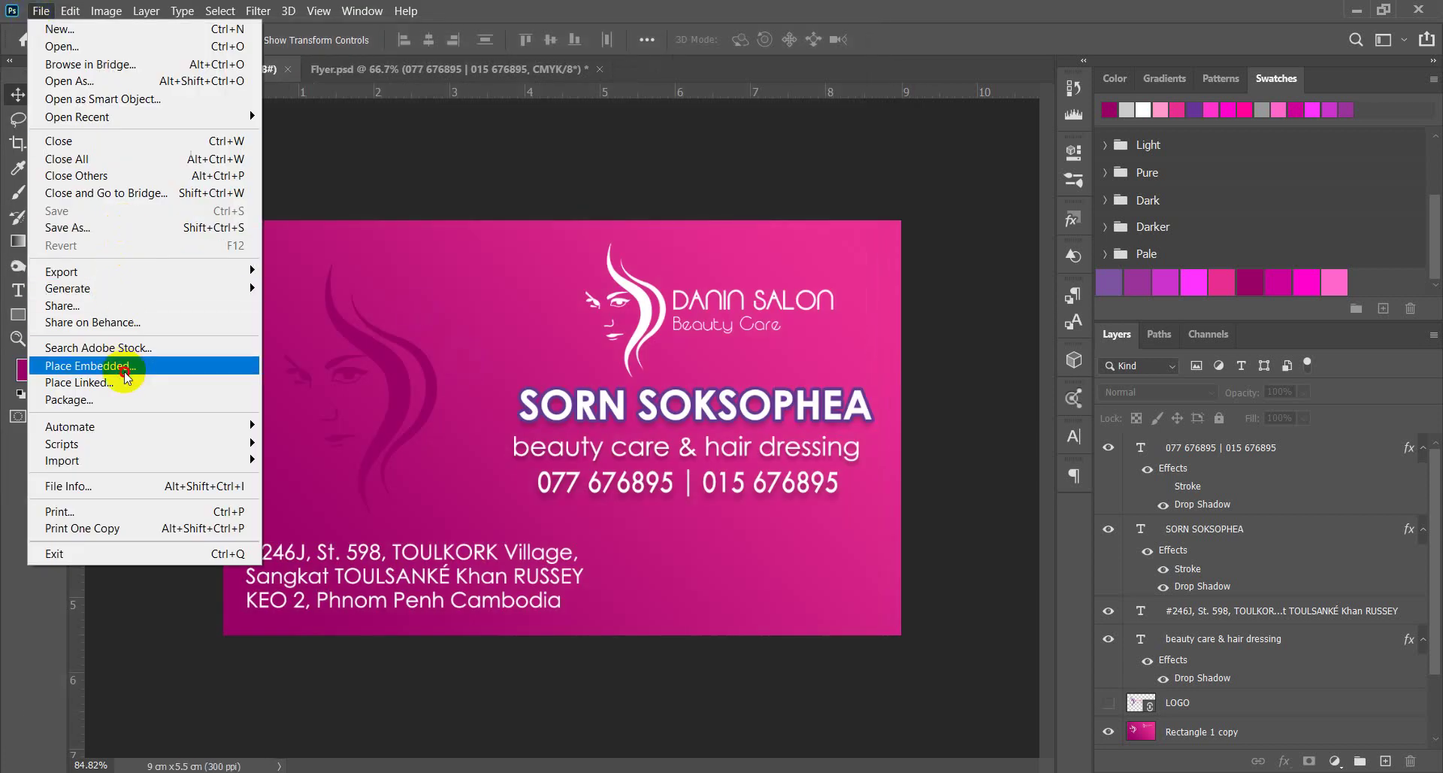
{"action": "left_click", "coordinate": [120, 399]}
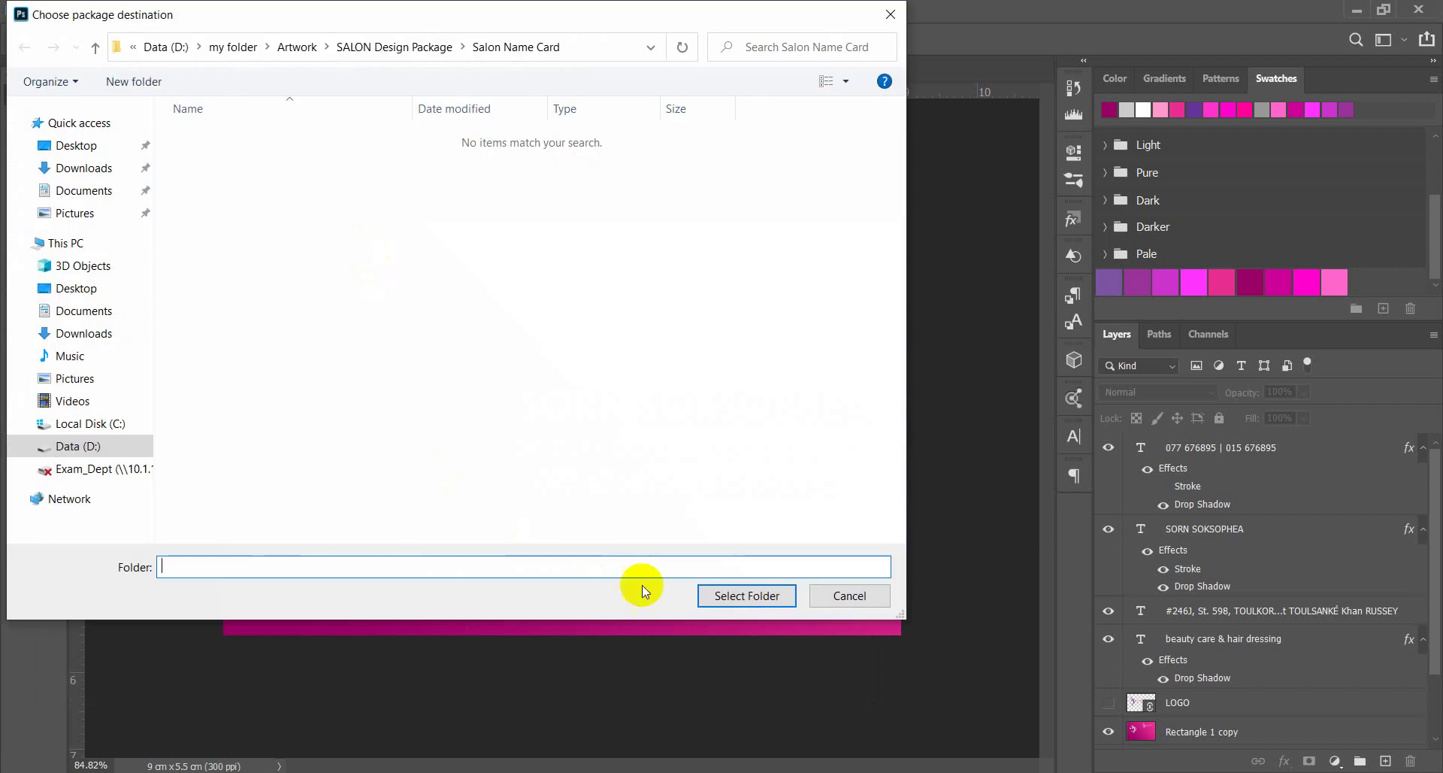
{"action": "left_click", "coordinate": [710, 594]}
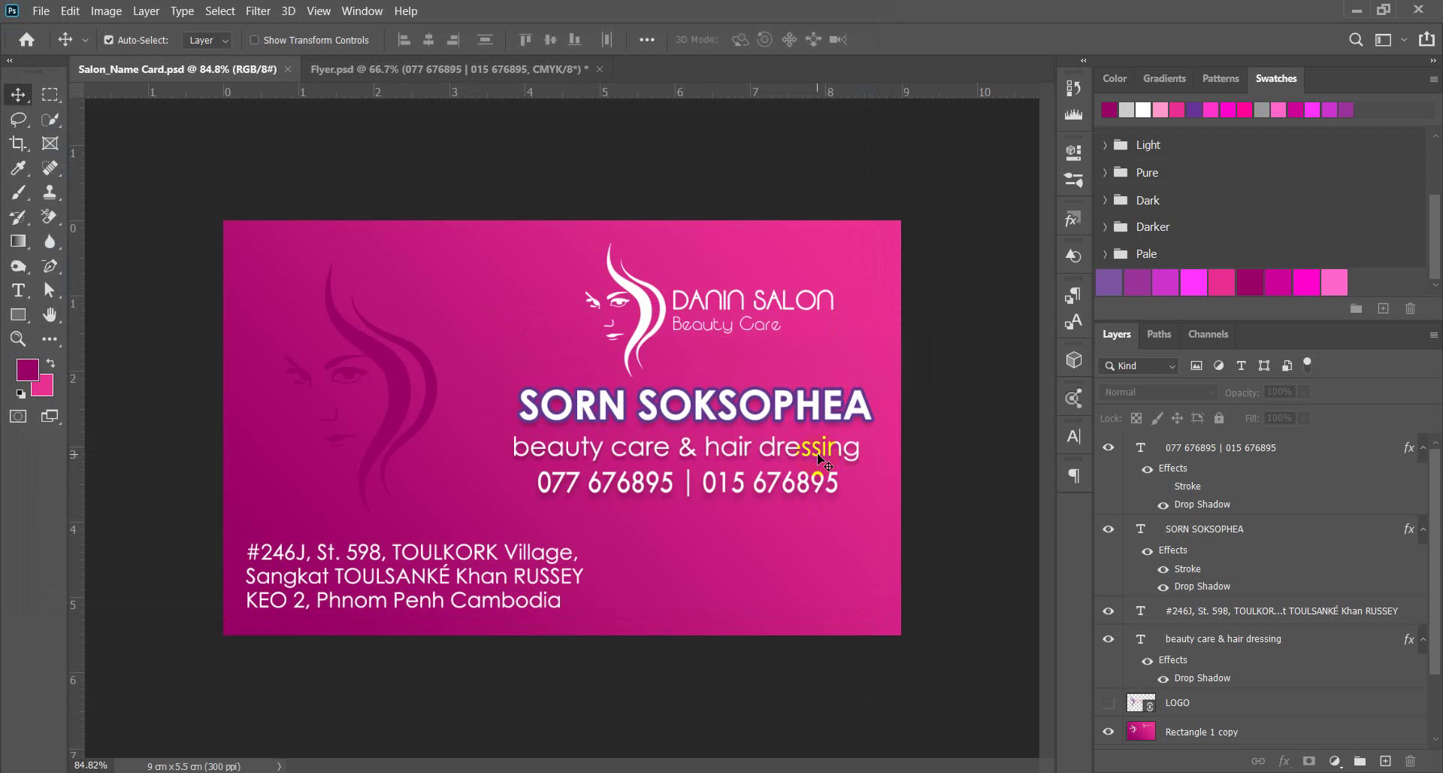
Save a JPEG copy, Salon_Name Card.jpg, at Quality 12 (Maximum).
{"action": "left_click", "coordinate": [38, 10]}
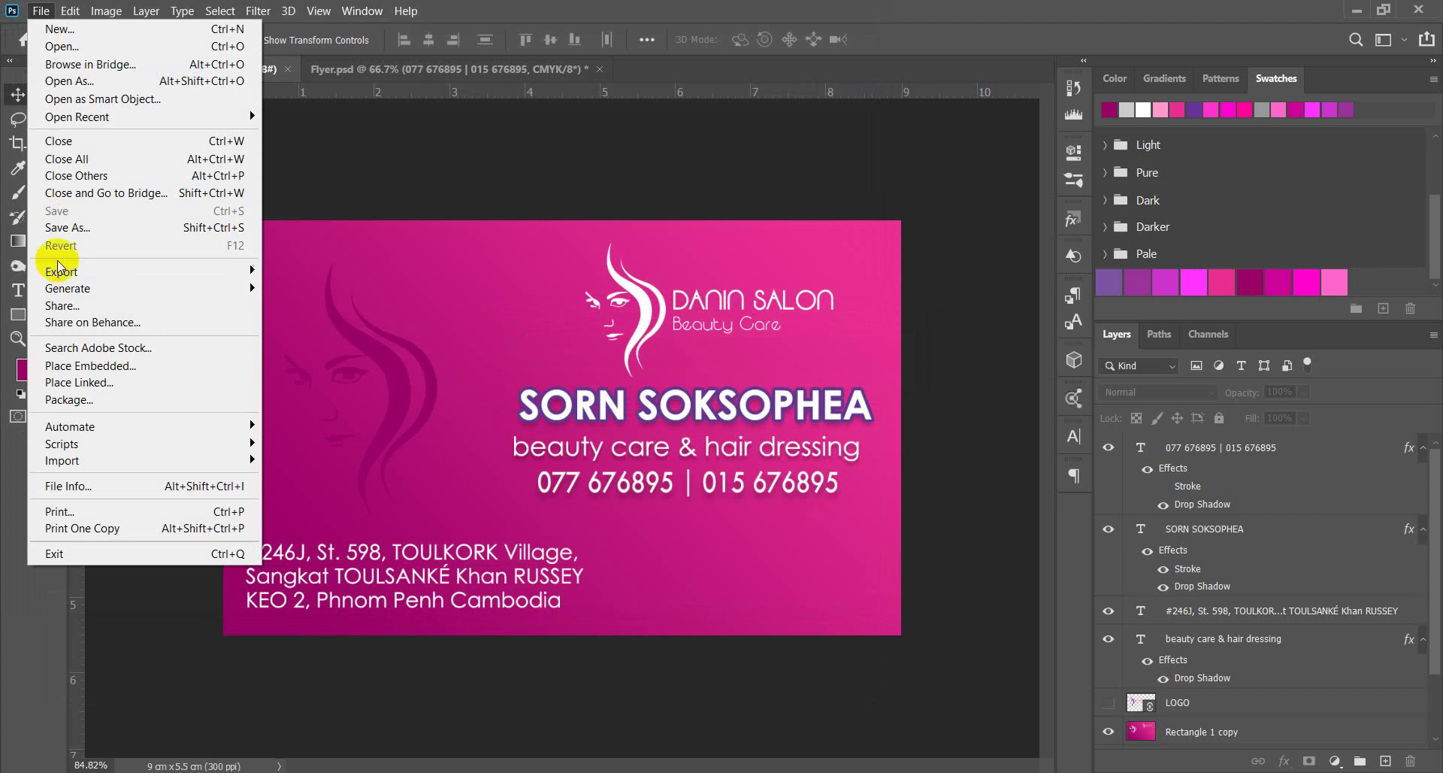
{"action": "left_click", "coordinate": [75, 225]}
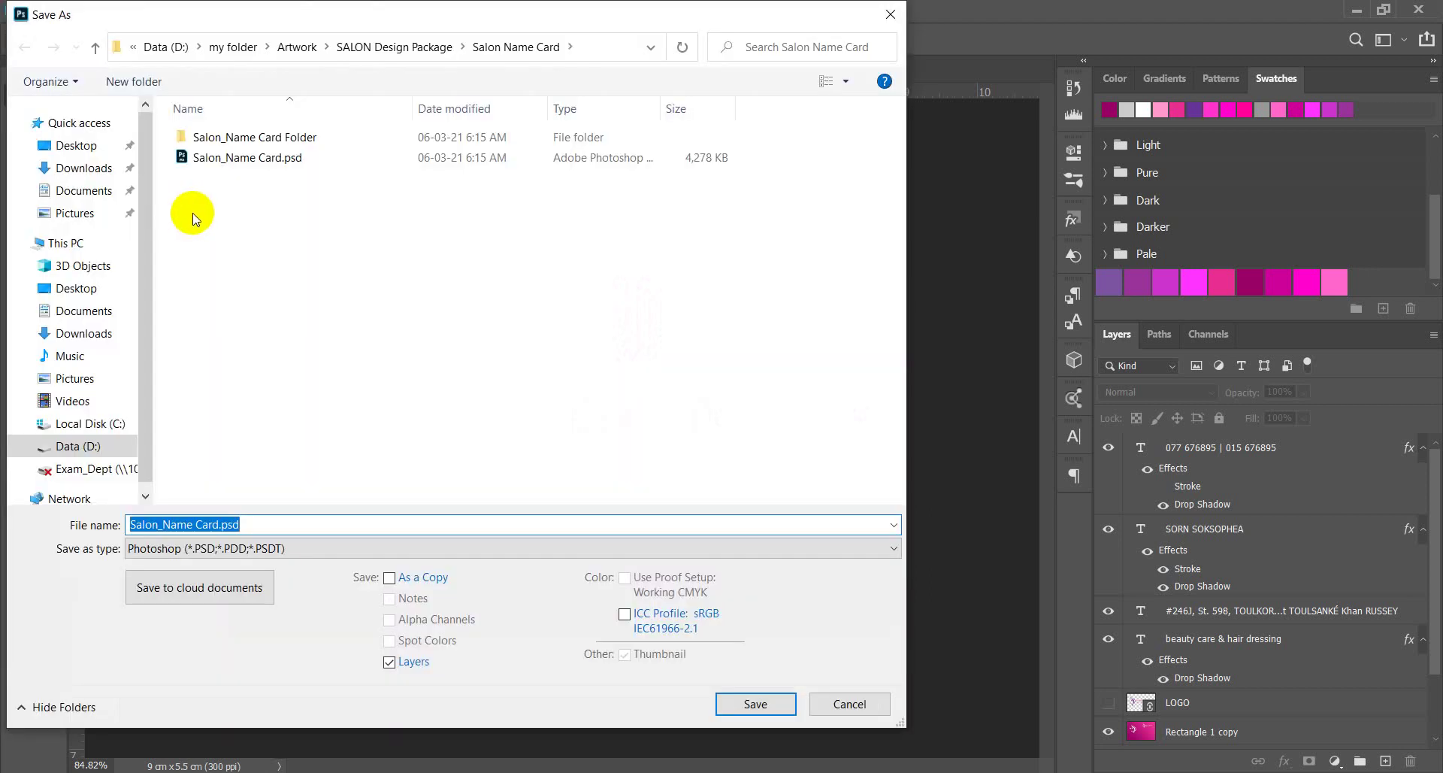
{"action": "left_click", "coordinate": [252, 549]}
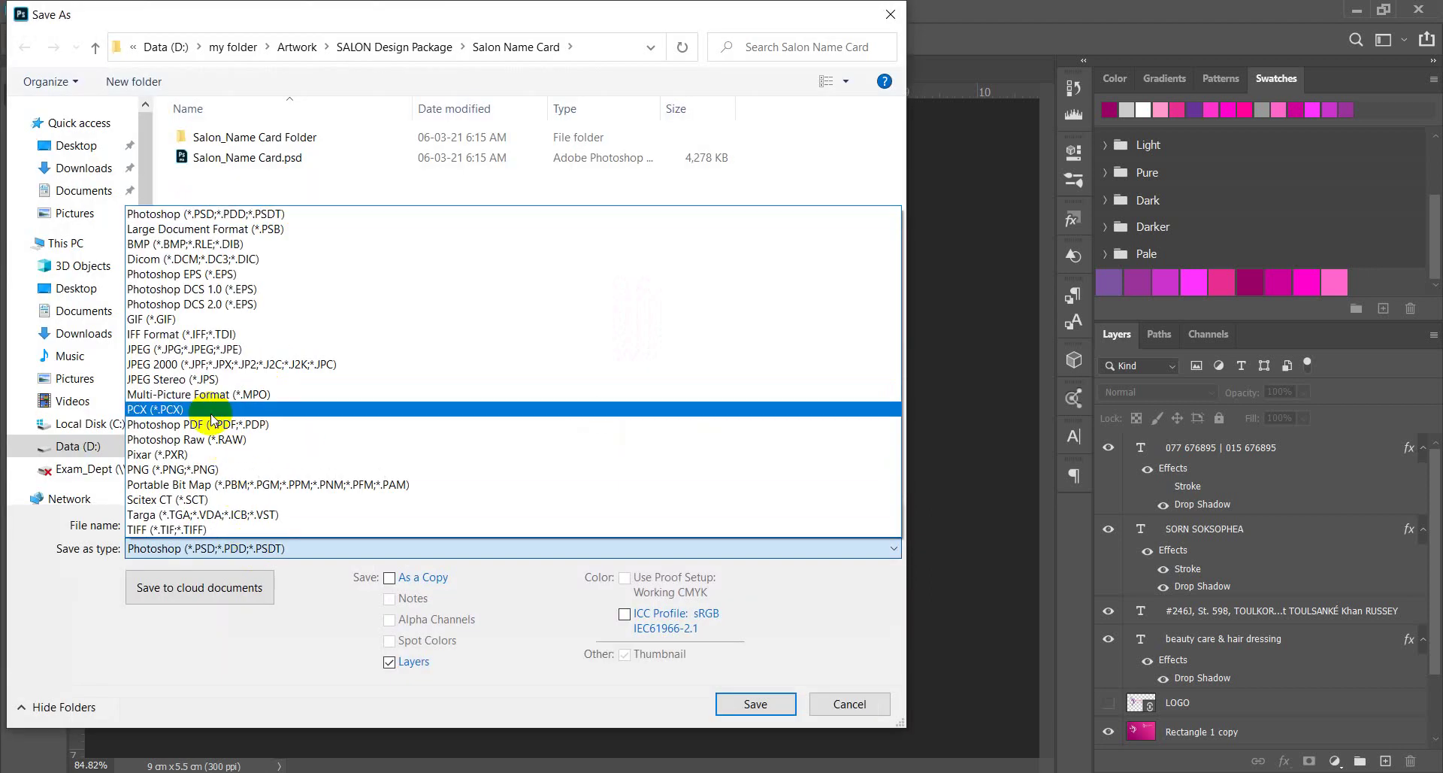
{"action": "left_click", "coordinate": [186, 356]}
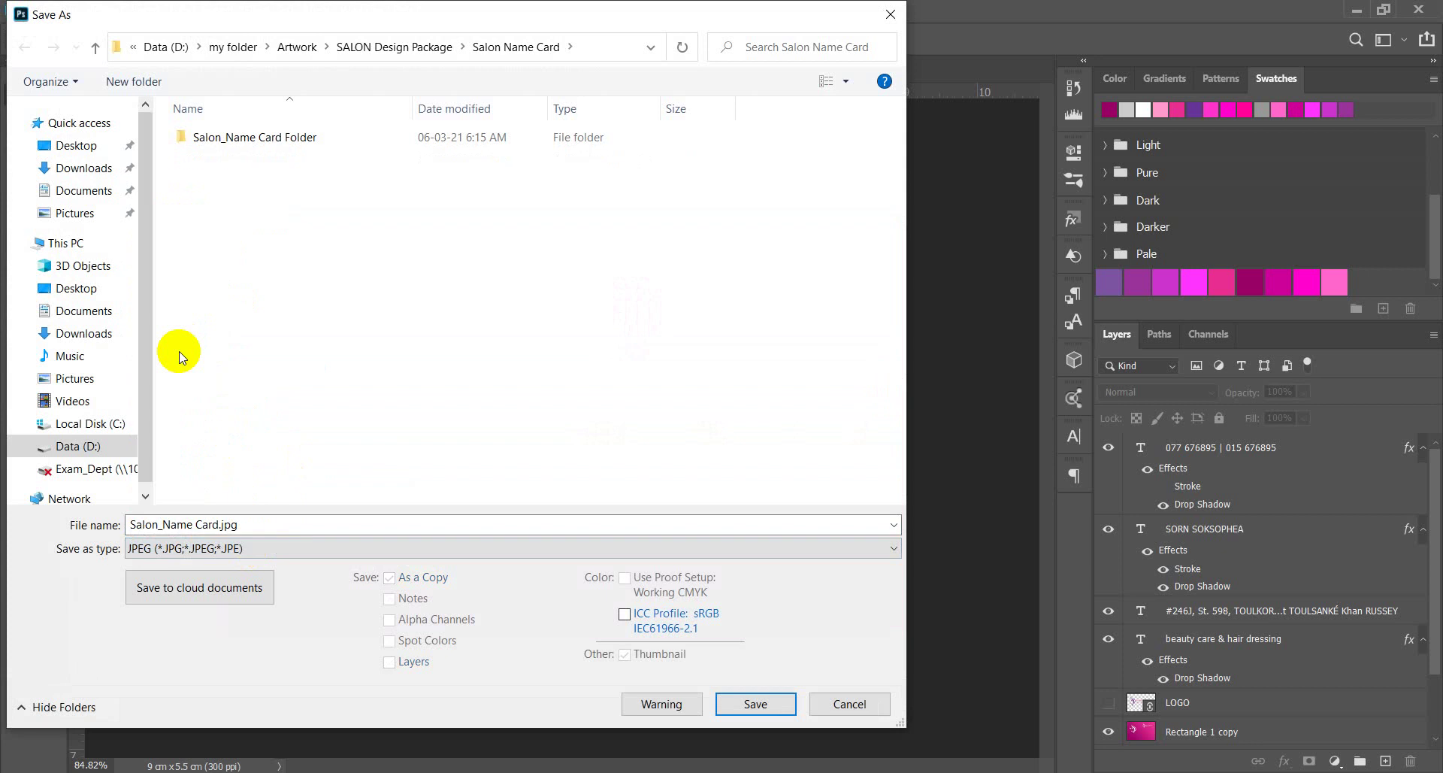
{"action": "left_click", "coordinate": [746, 710]}
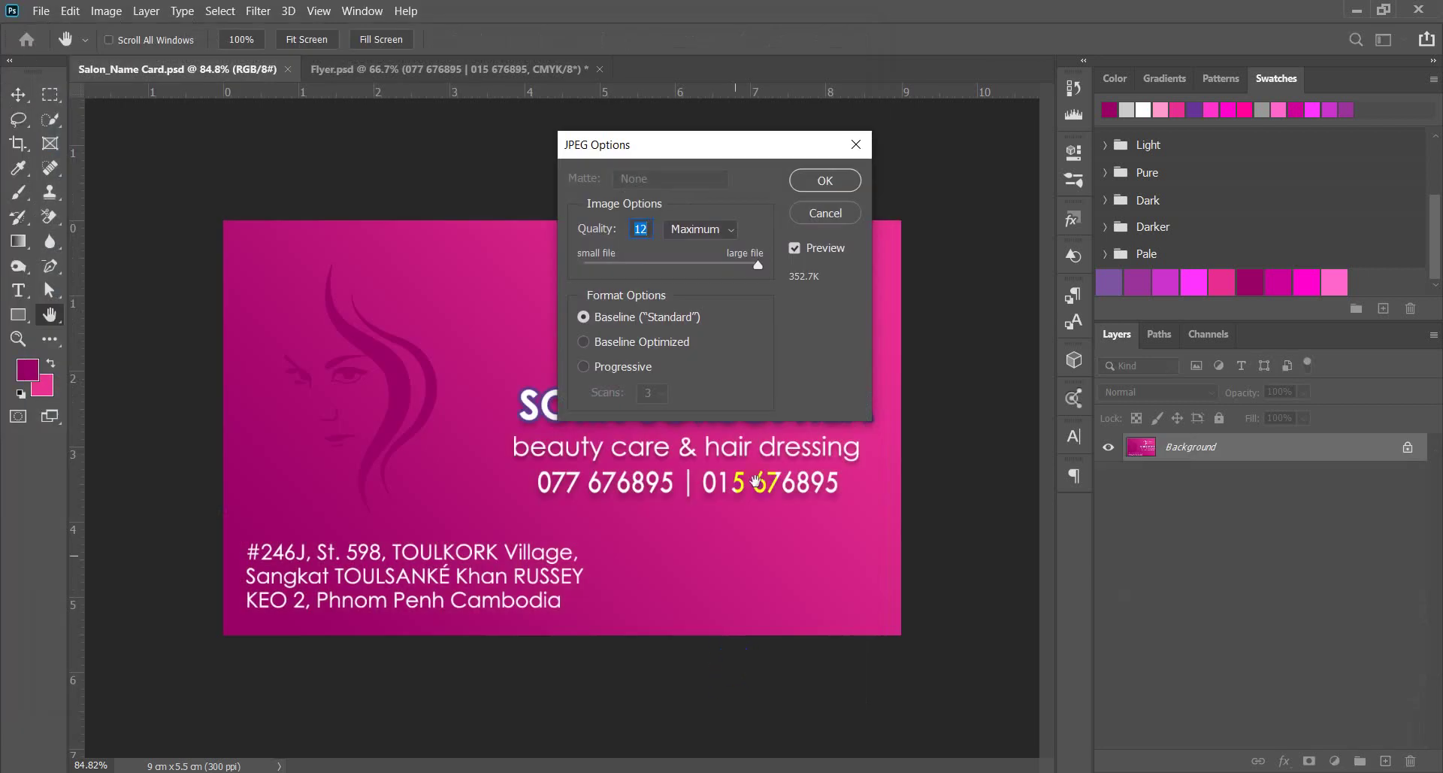
{"action": "left_click", "coordinate": [814, 187]}
{"action": "left_click", "coordinate": [816, 187]}
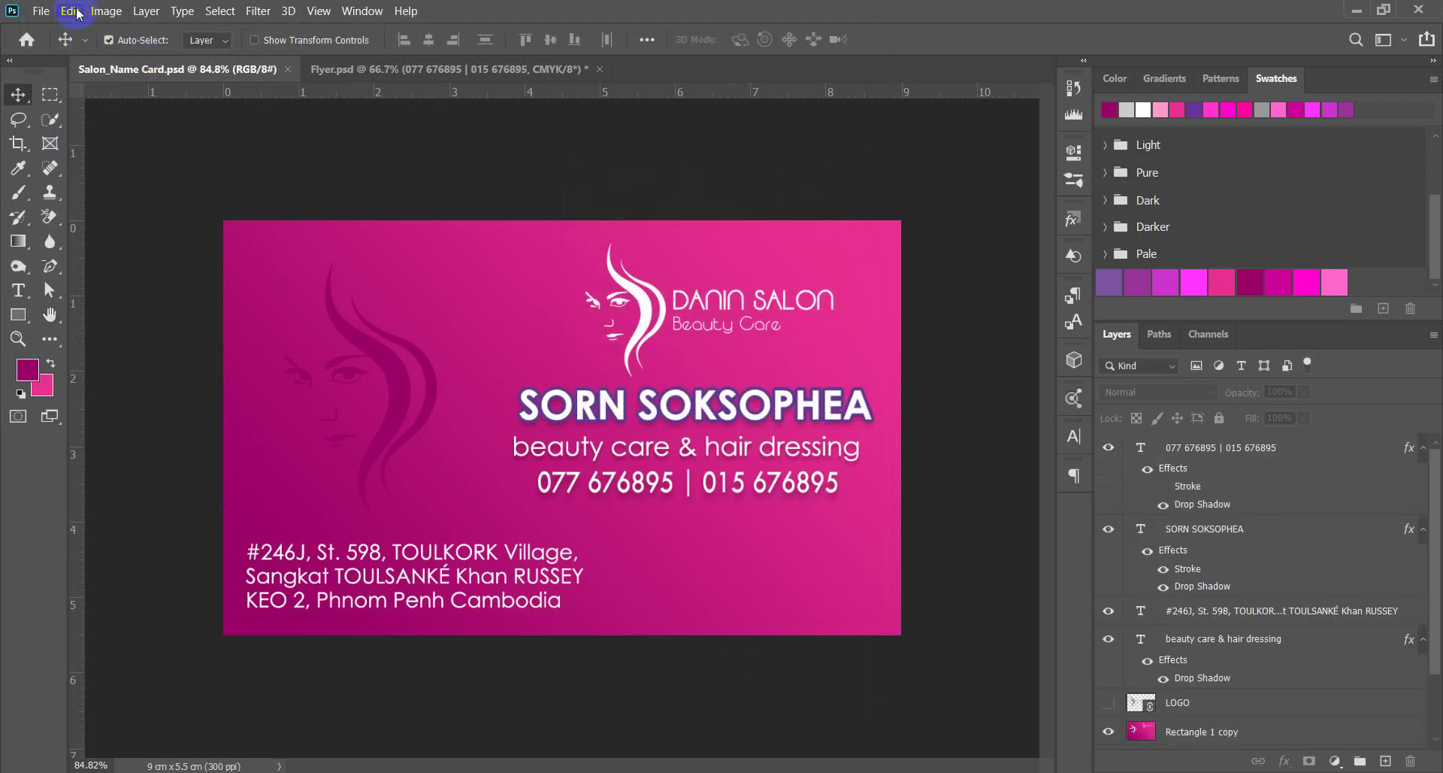
Save a Photoshop PDF copy, Salon_Name Card.pdf, with the High Quality Print preset.
{"action": "left_click", "coordinate": [41, 10]}
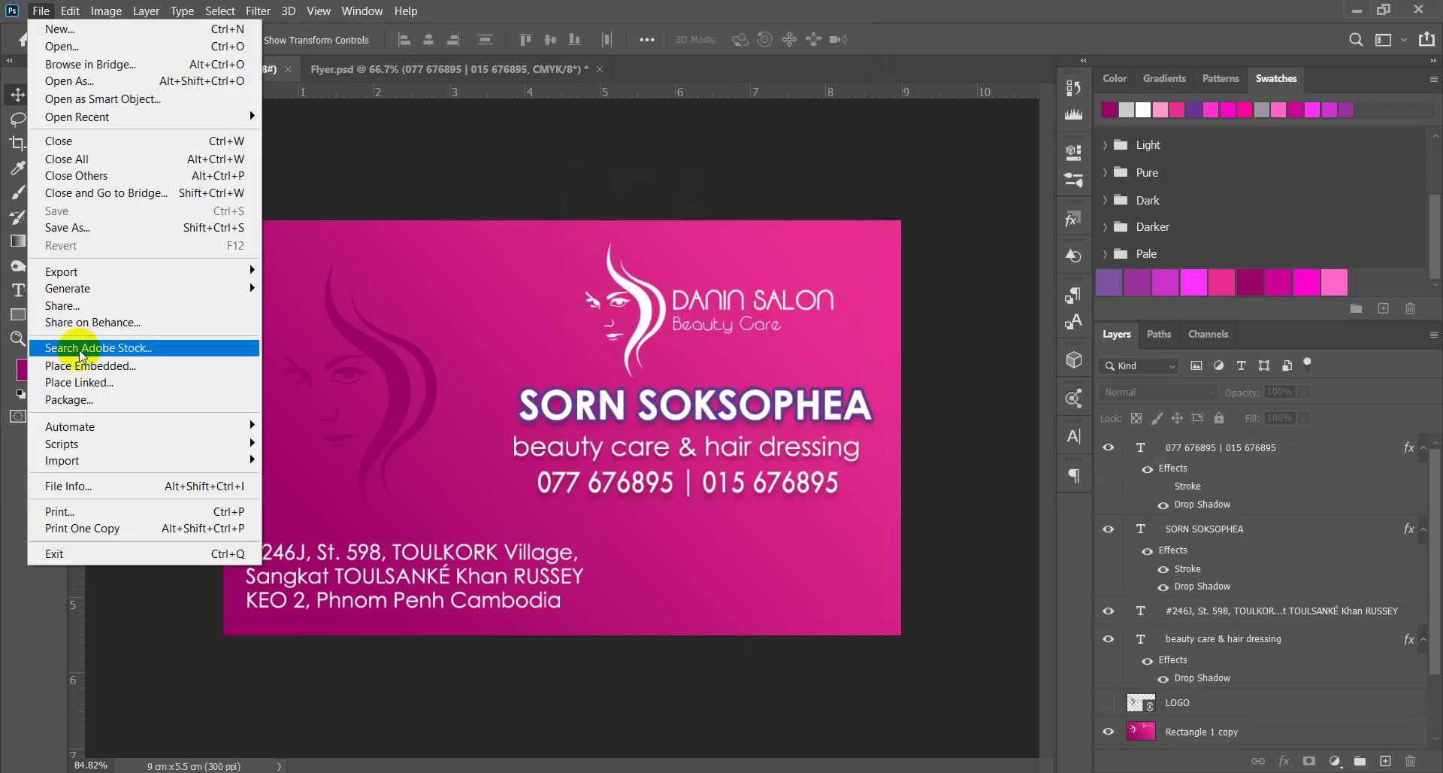
{"action": "left_click", "coordinate": [75, 227]}
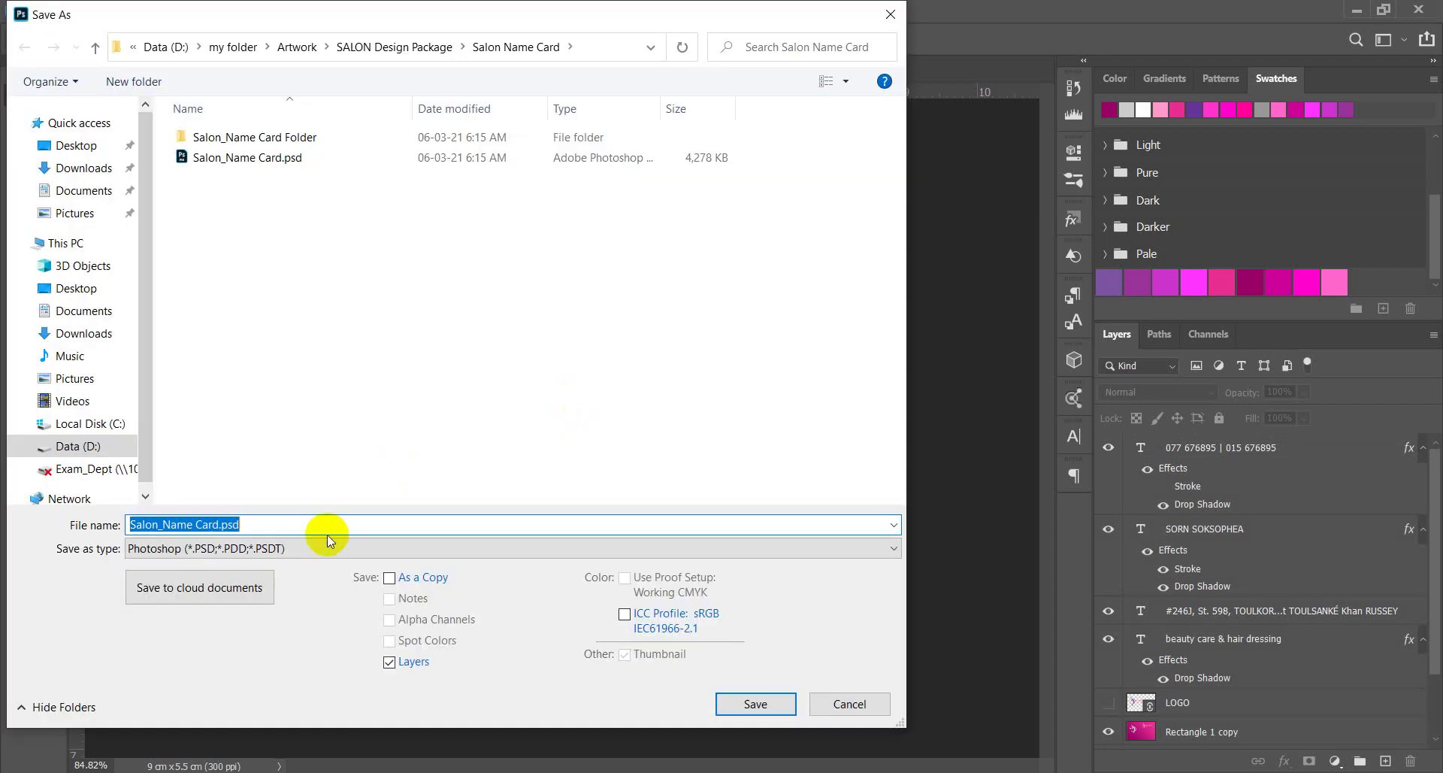
{"action": "left_click", "coordinate": [329, 546]}
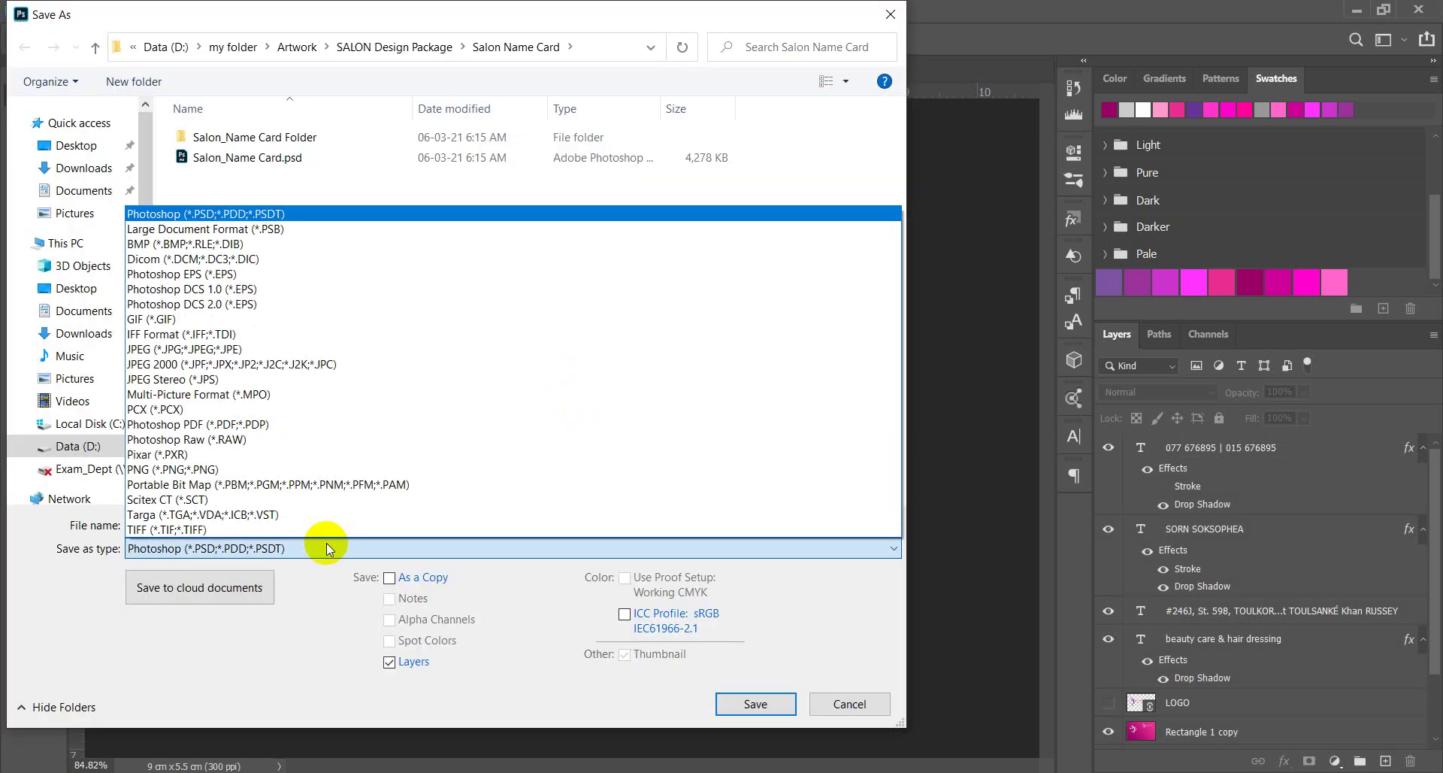
{"action": "left_click", "coordinate": [194, 426]}
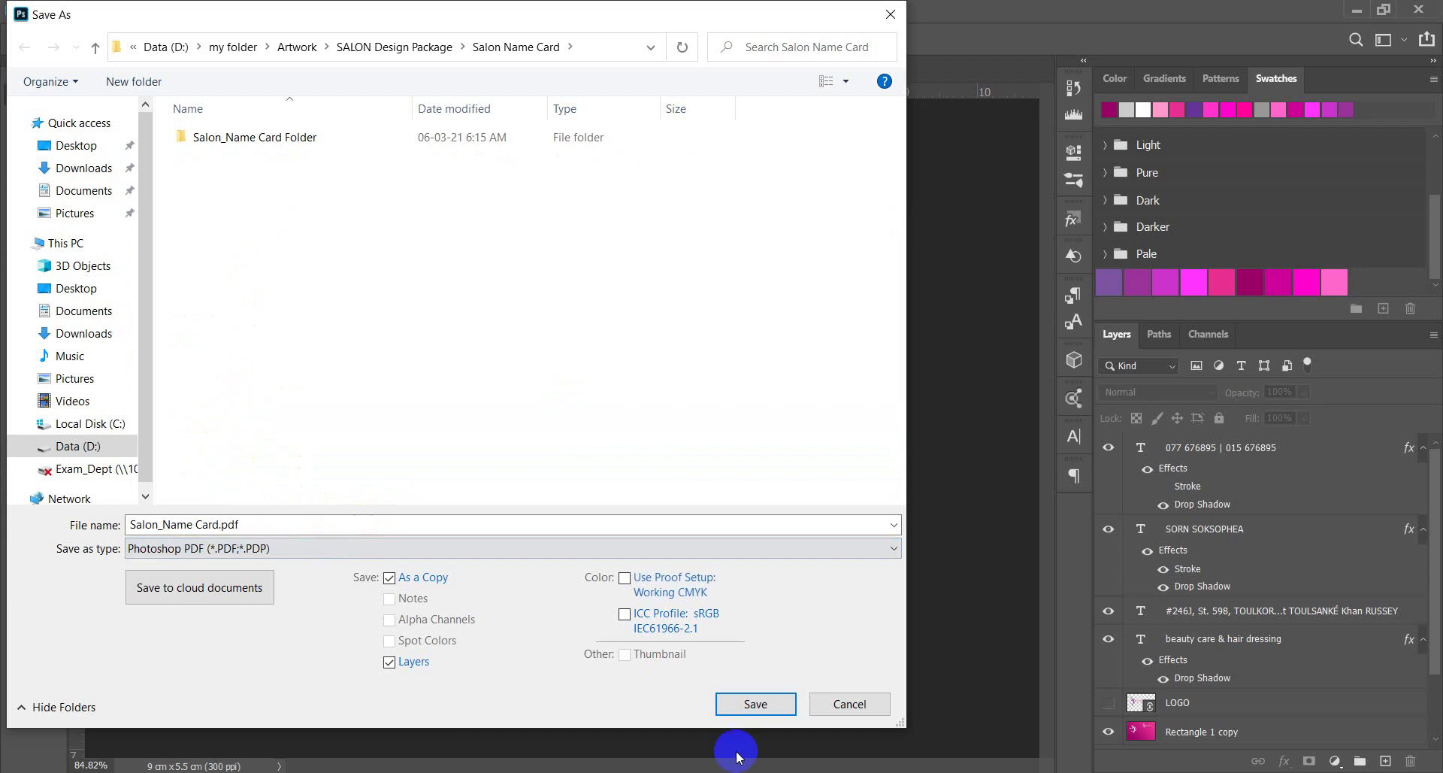
{"action": "left_click", "coordinate": [756, 703]}
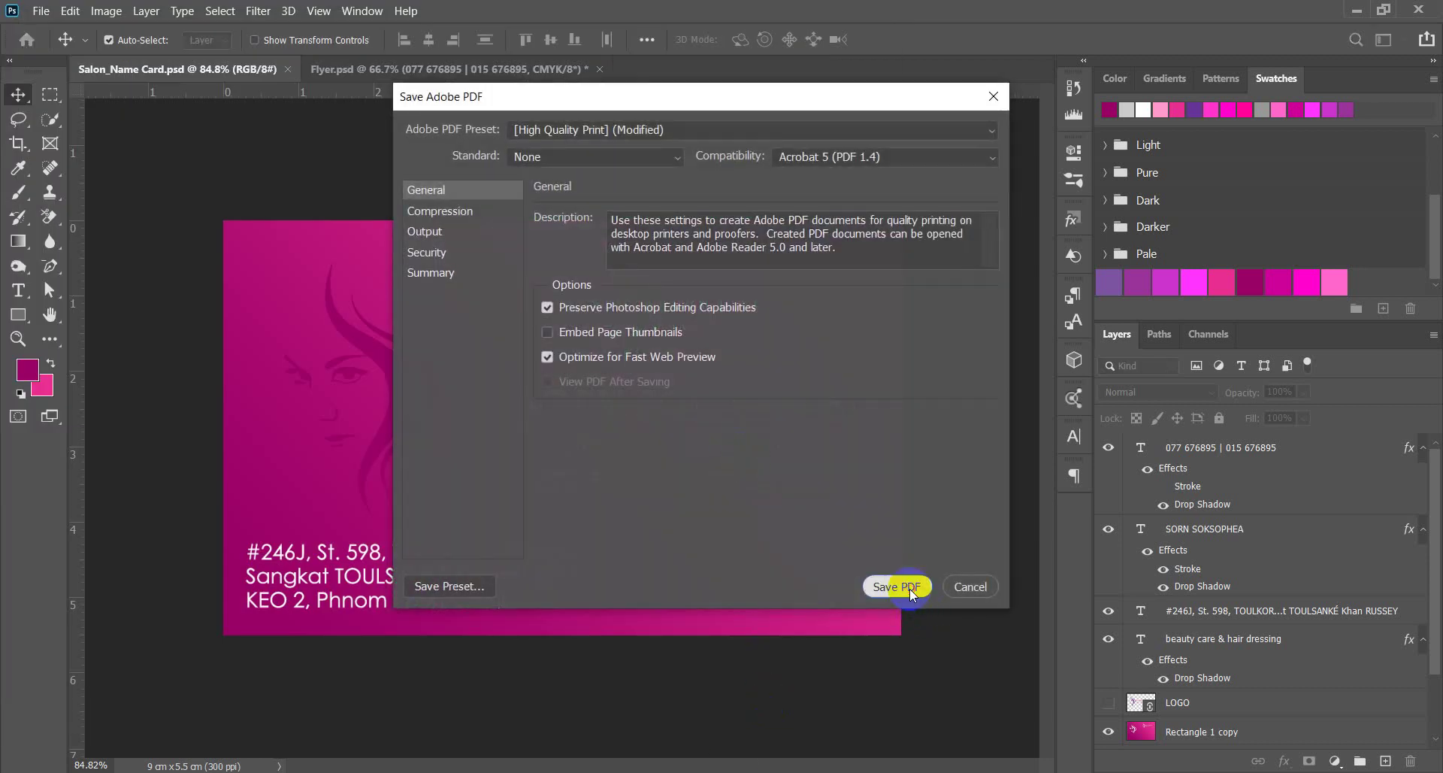
{"action": "left_click", "coordinate": [902, 587]}
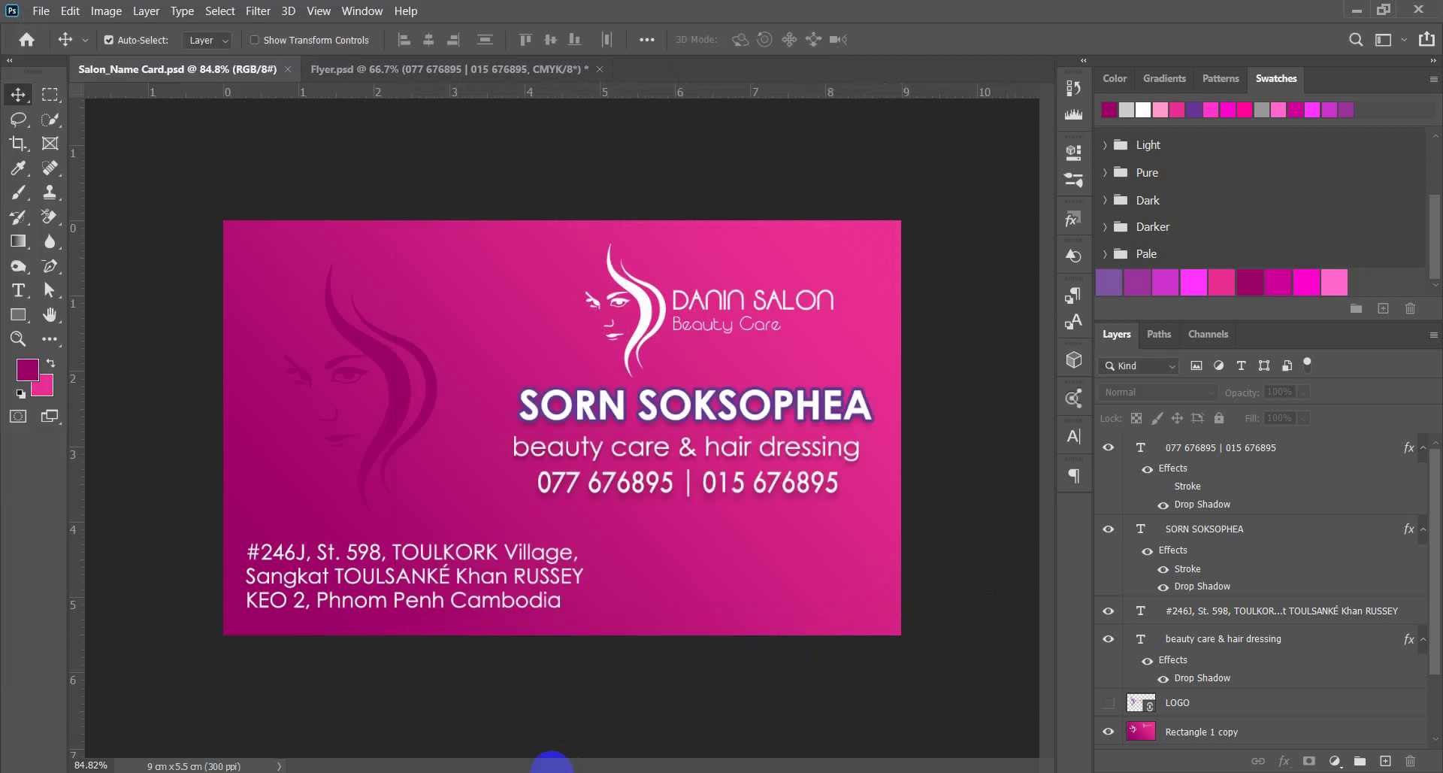
{"action": "scroll", "coordinate": [587, 635], "scroll_direction": "down", "scroll_amount": 3}
{"action": "scroll", "coordinate": [589, 622], "scroll_direction": "up", "scroll_amount": 3}
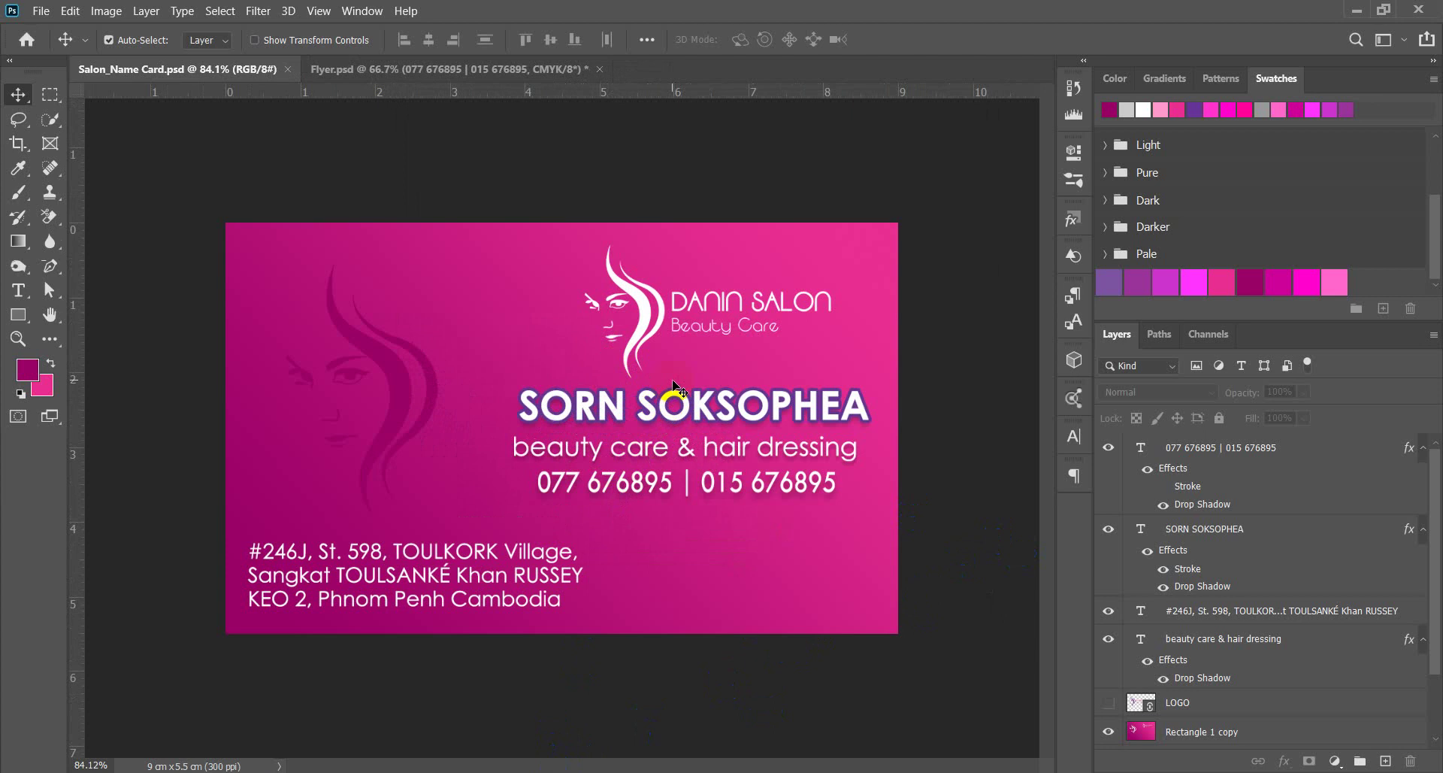
{"action": "left_click", "coordinate": [863, 281]}
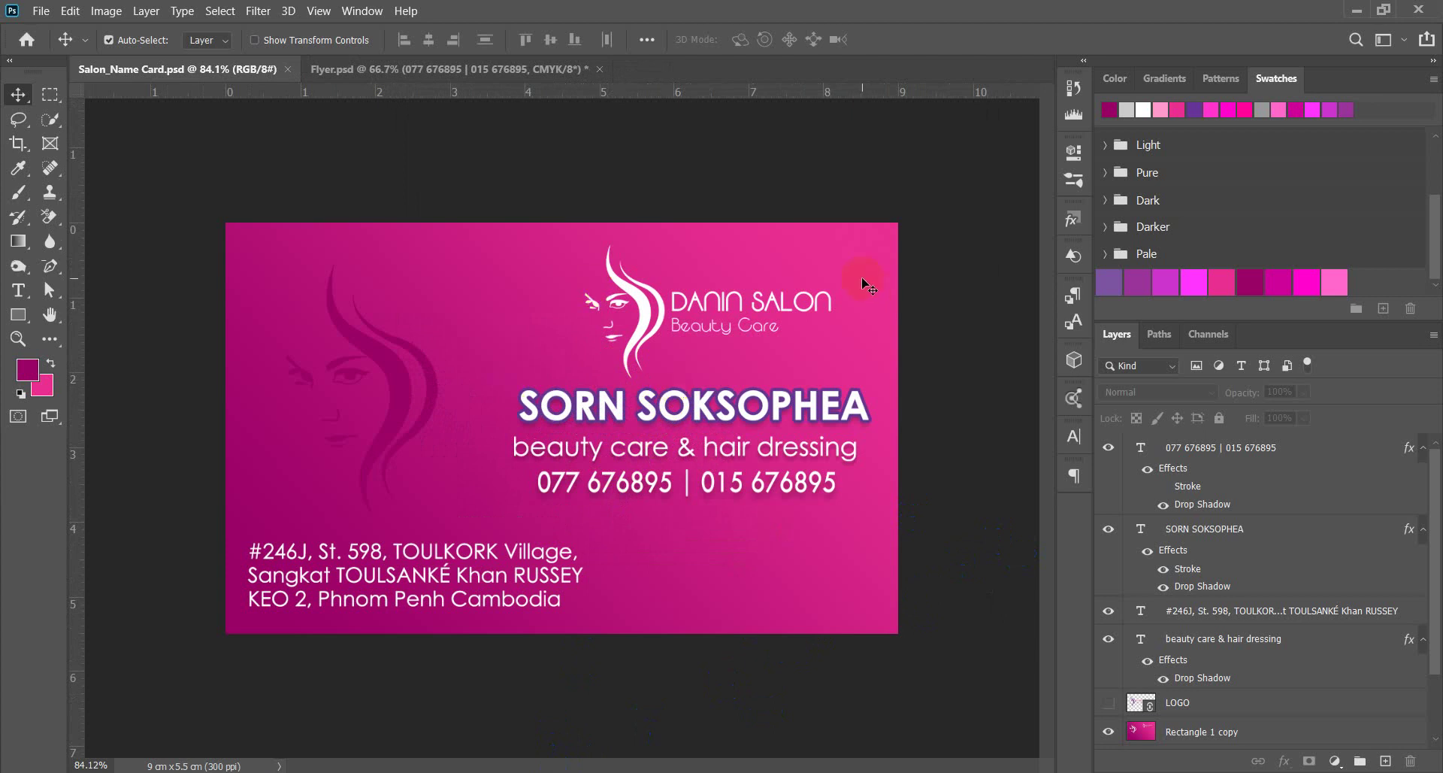